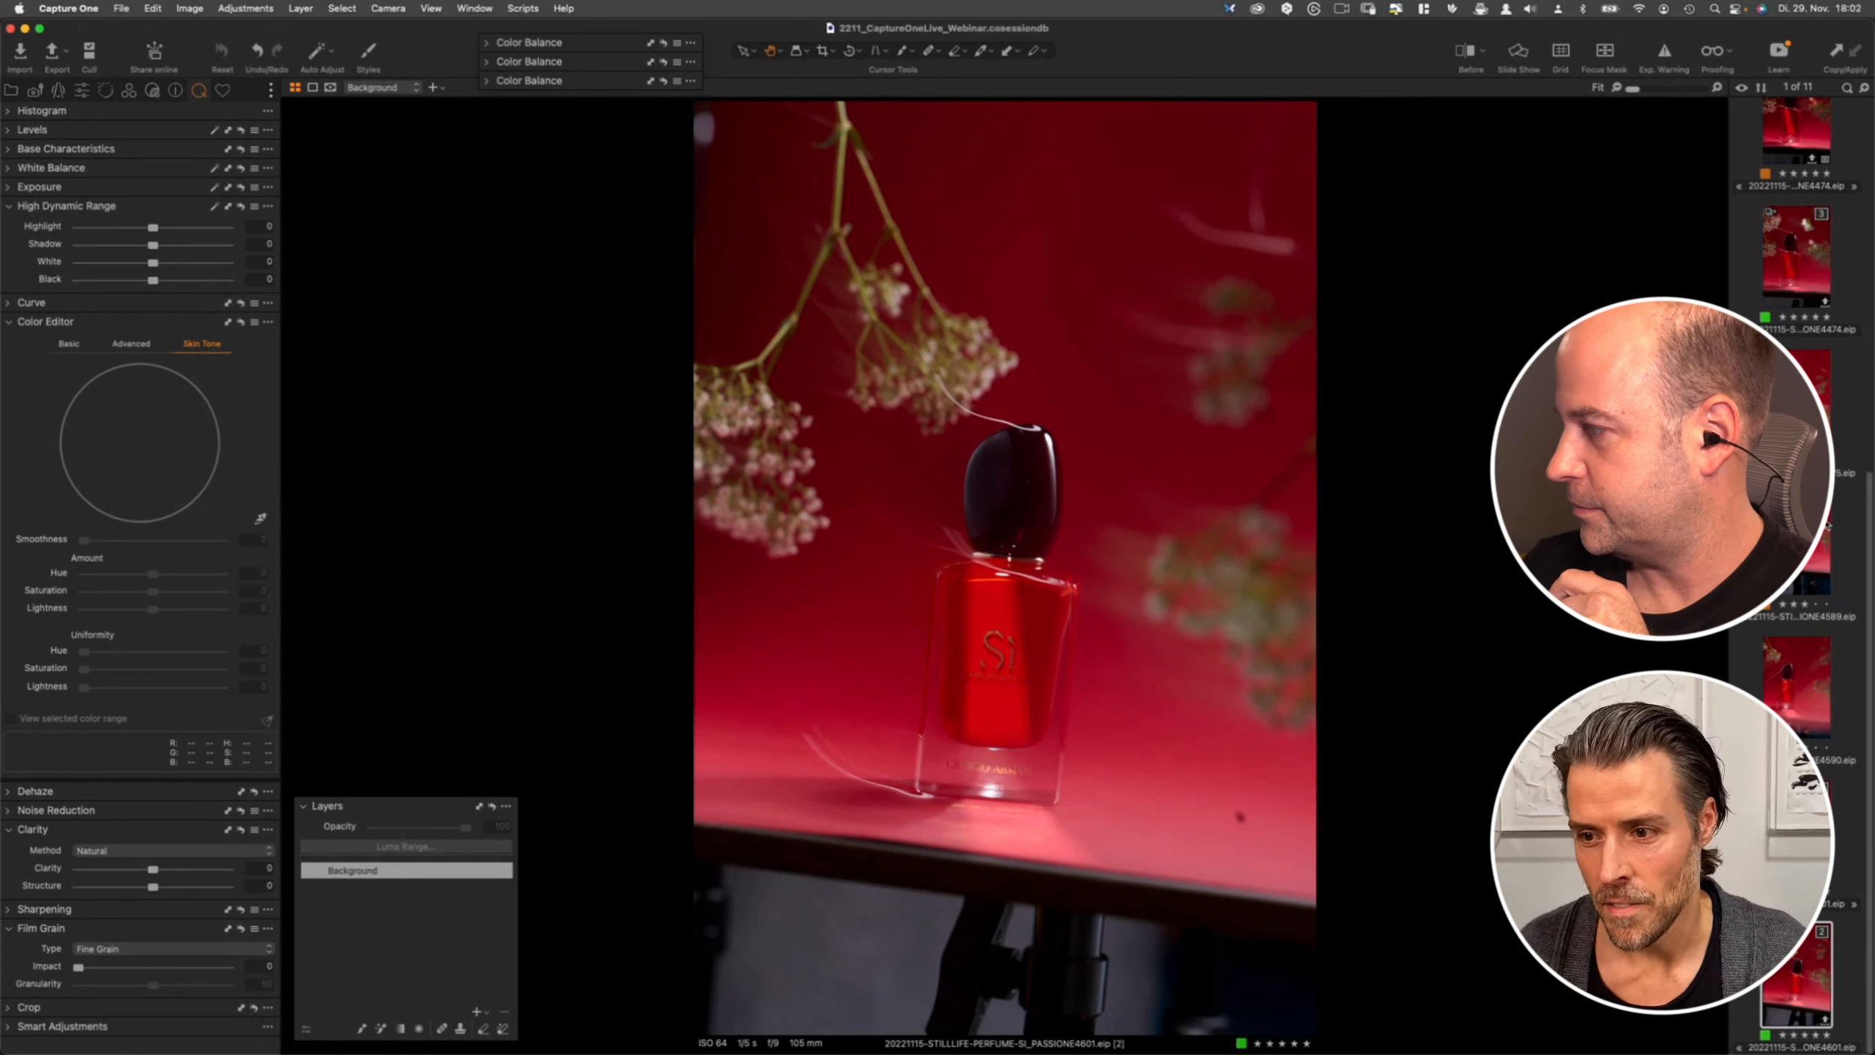
- Compare neighbouring shots in the filmstrip and inspect the perfume bottle's label at 100% zoom
scroll(1869, 517, "up", 5)
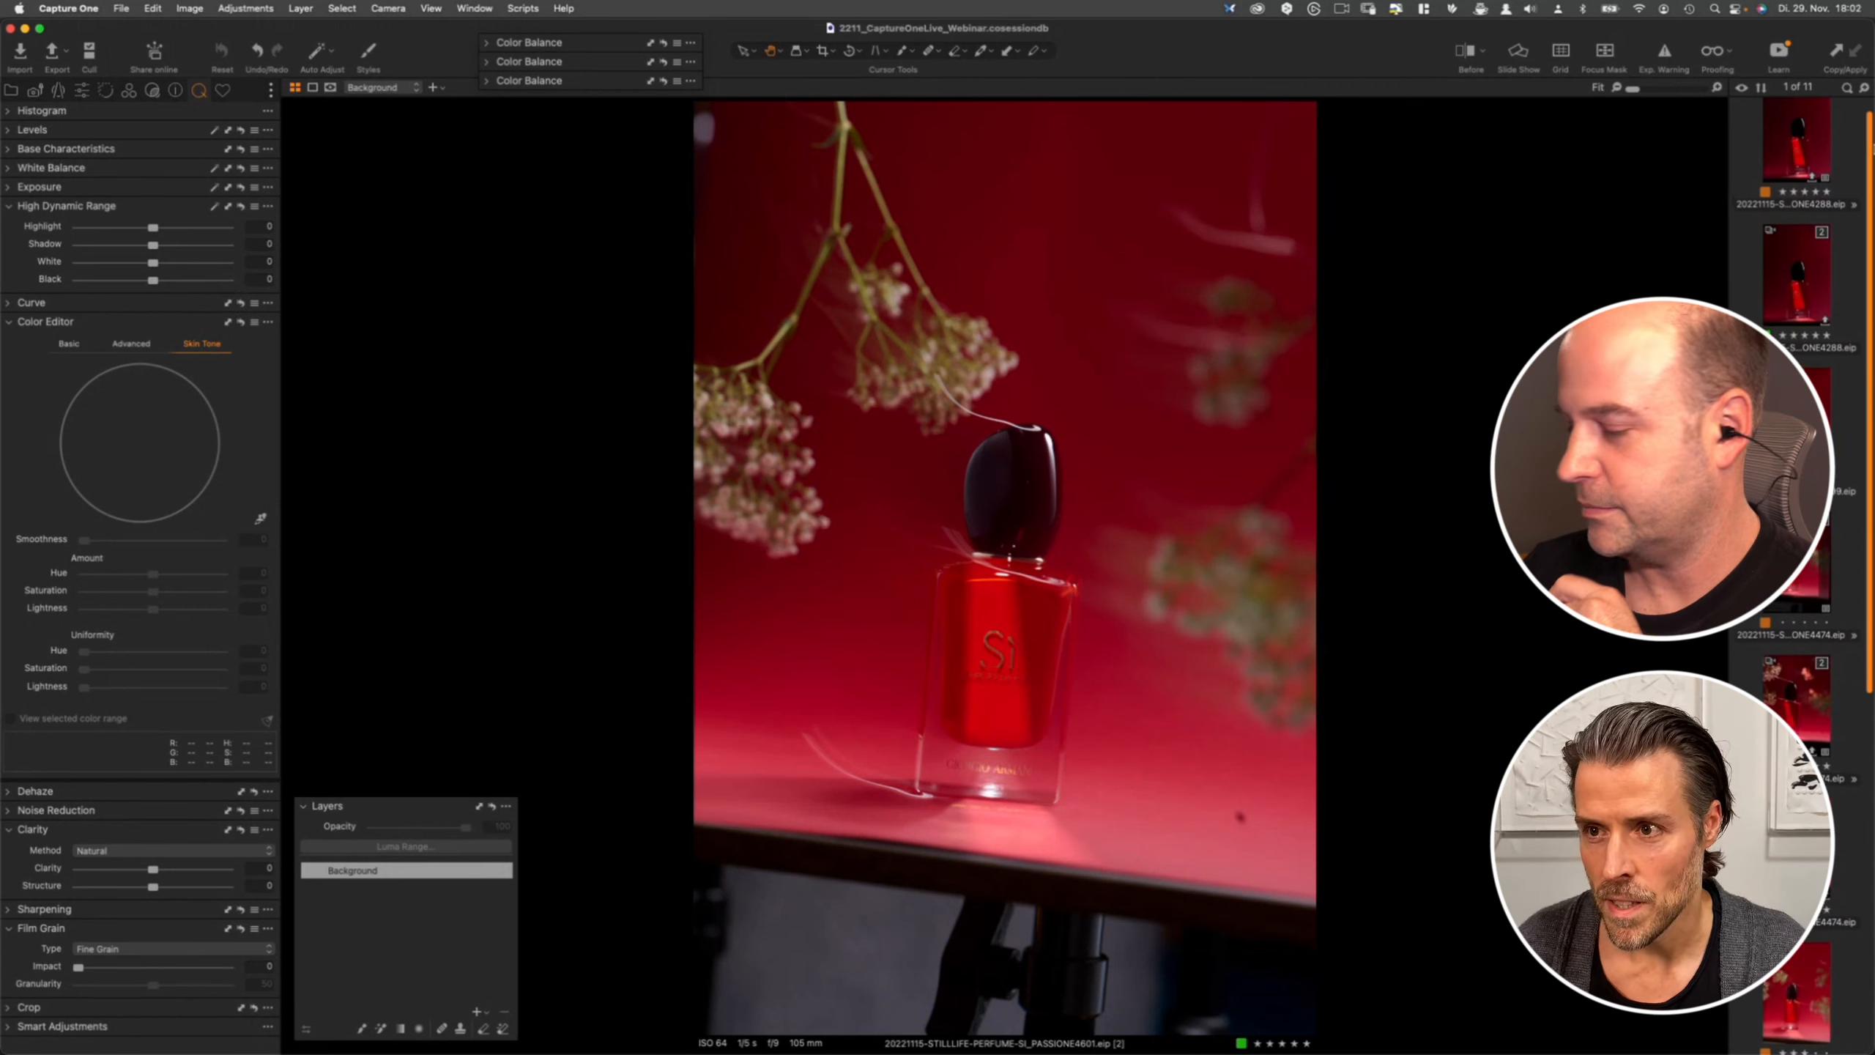
scroll(1839, 596, "down", 5)
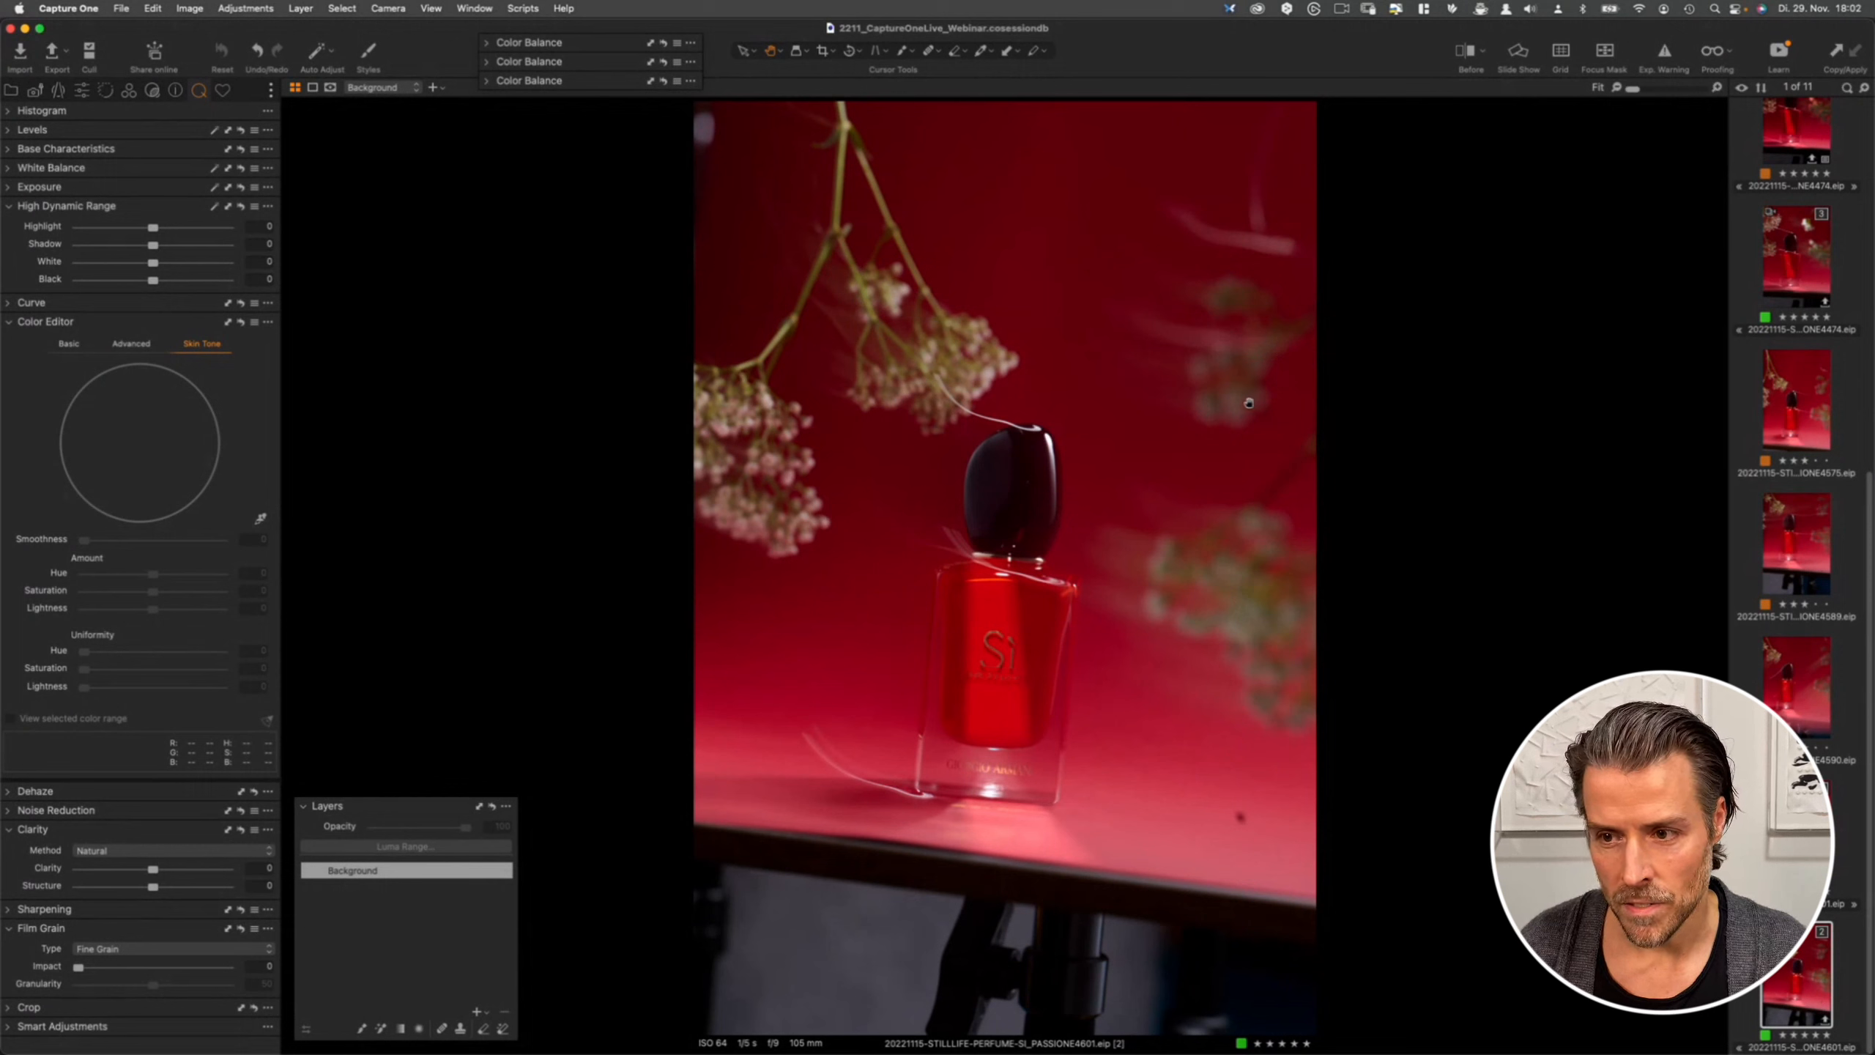
left_click(1803, 253)
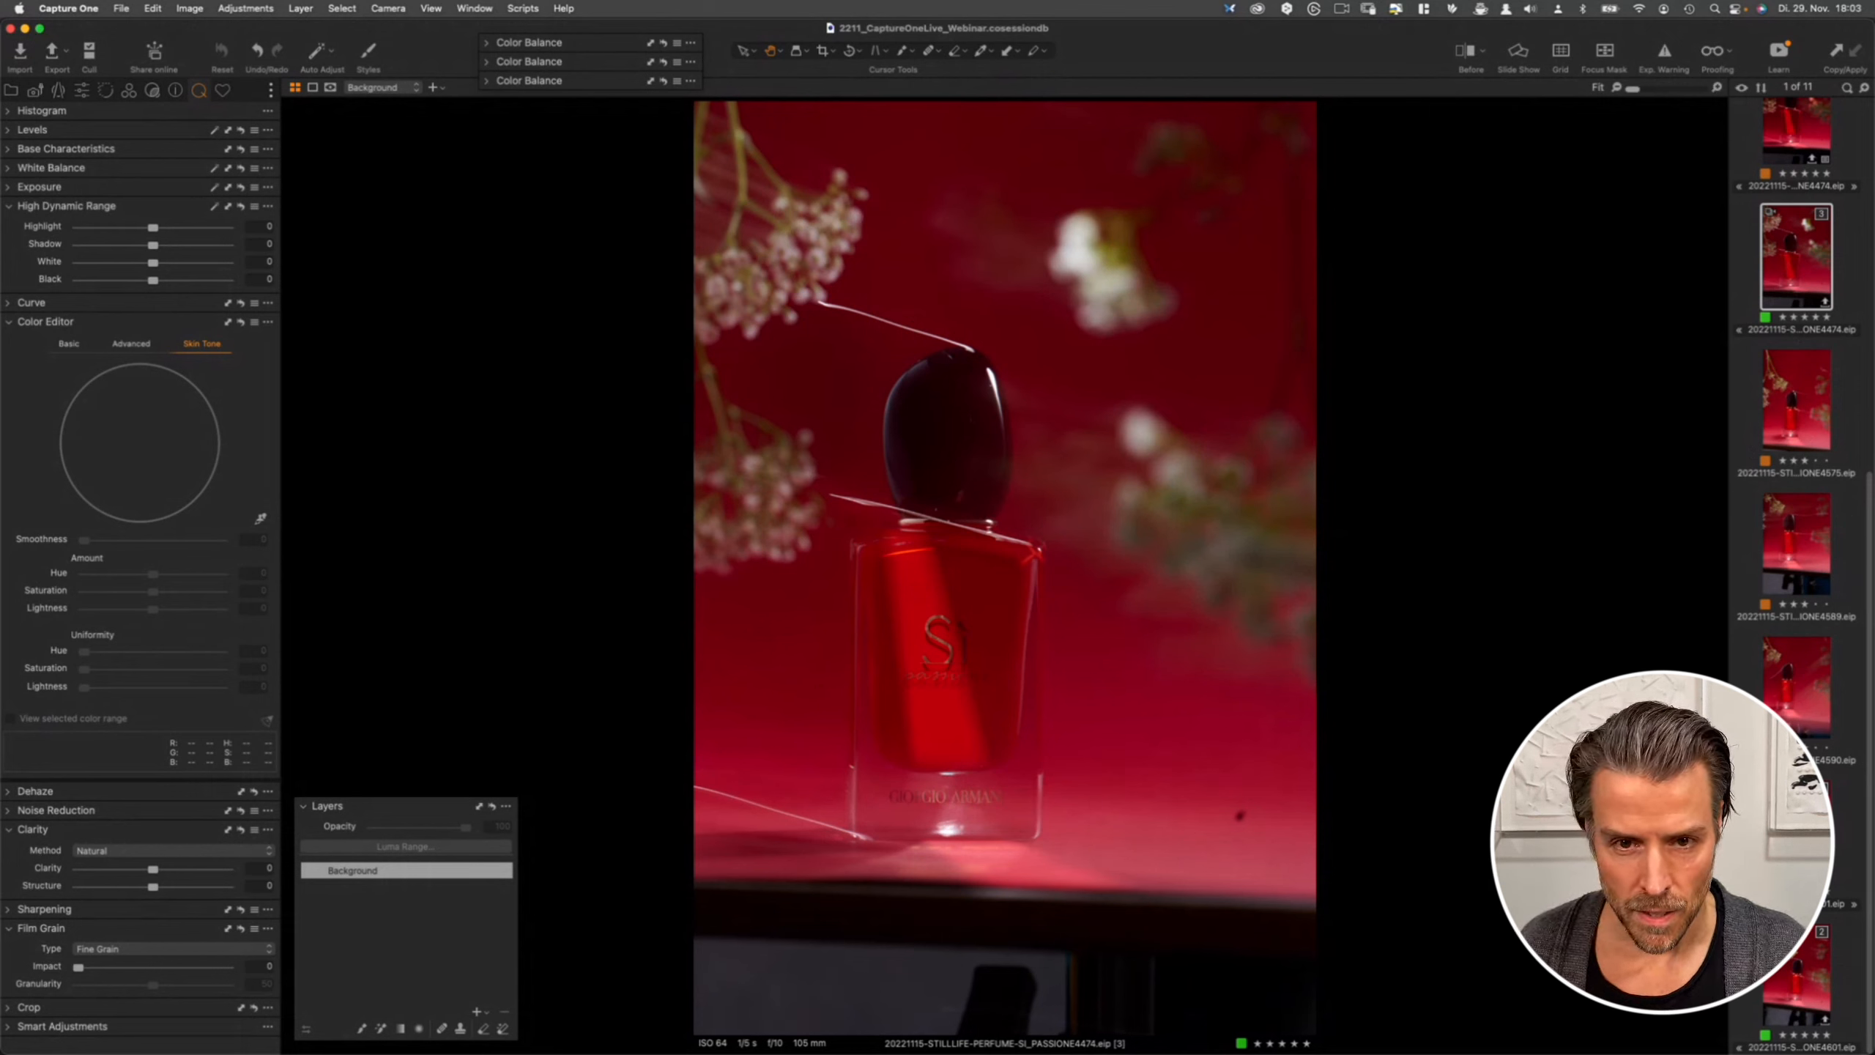
left_click(1803, 961)
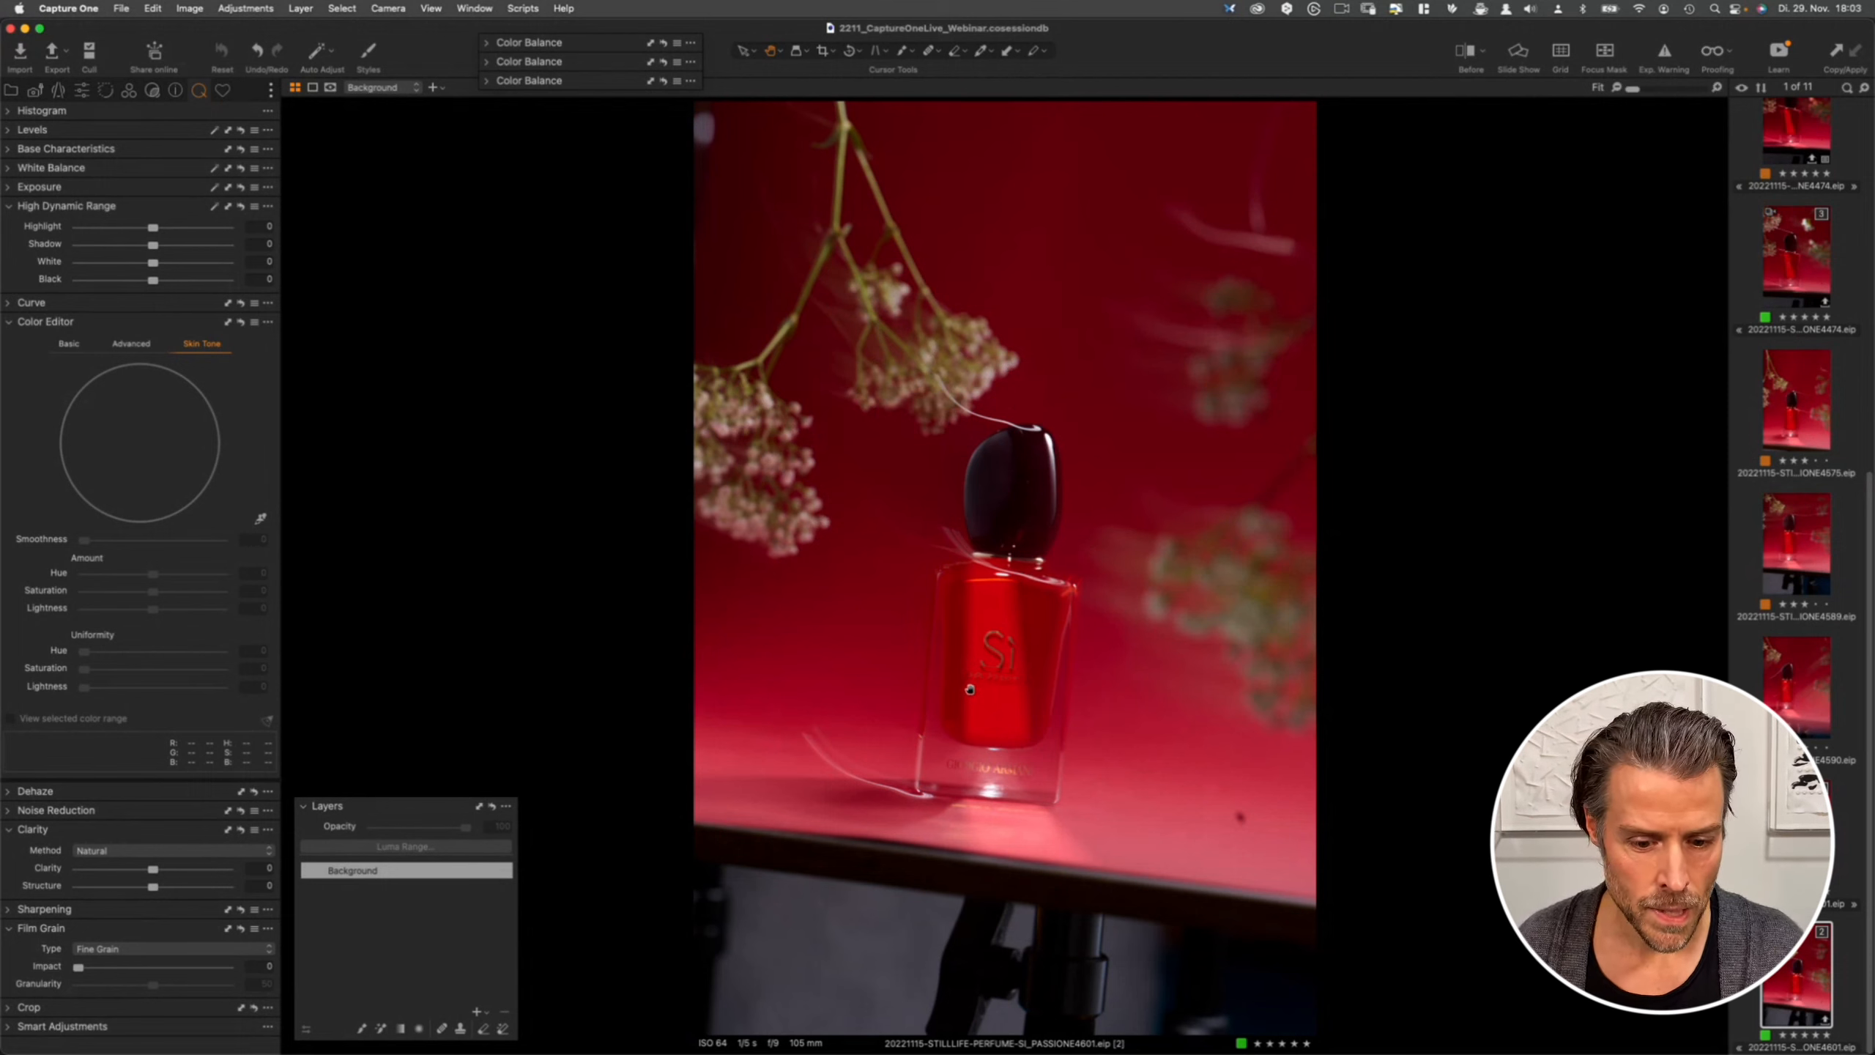
double_click(1006, 677)
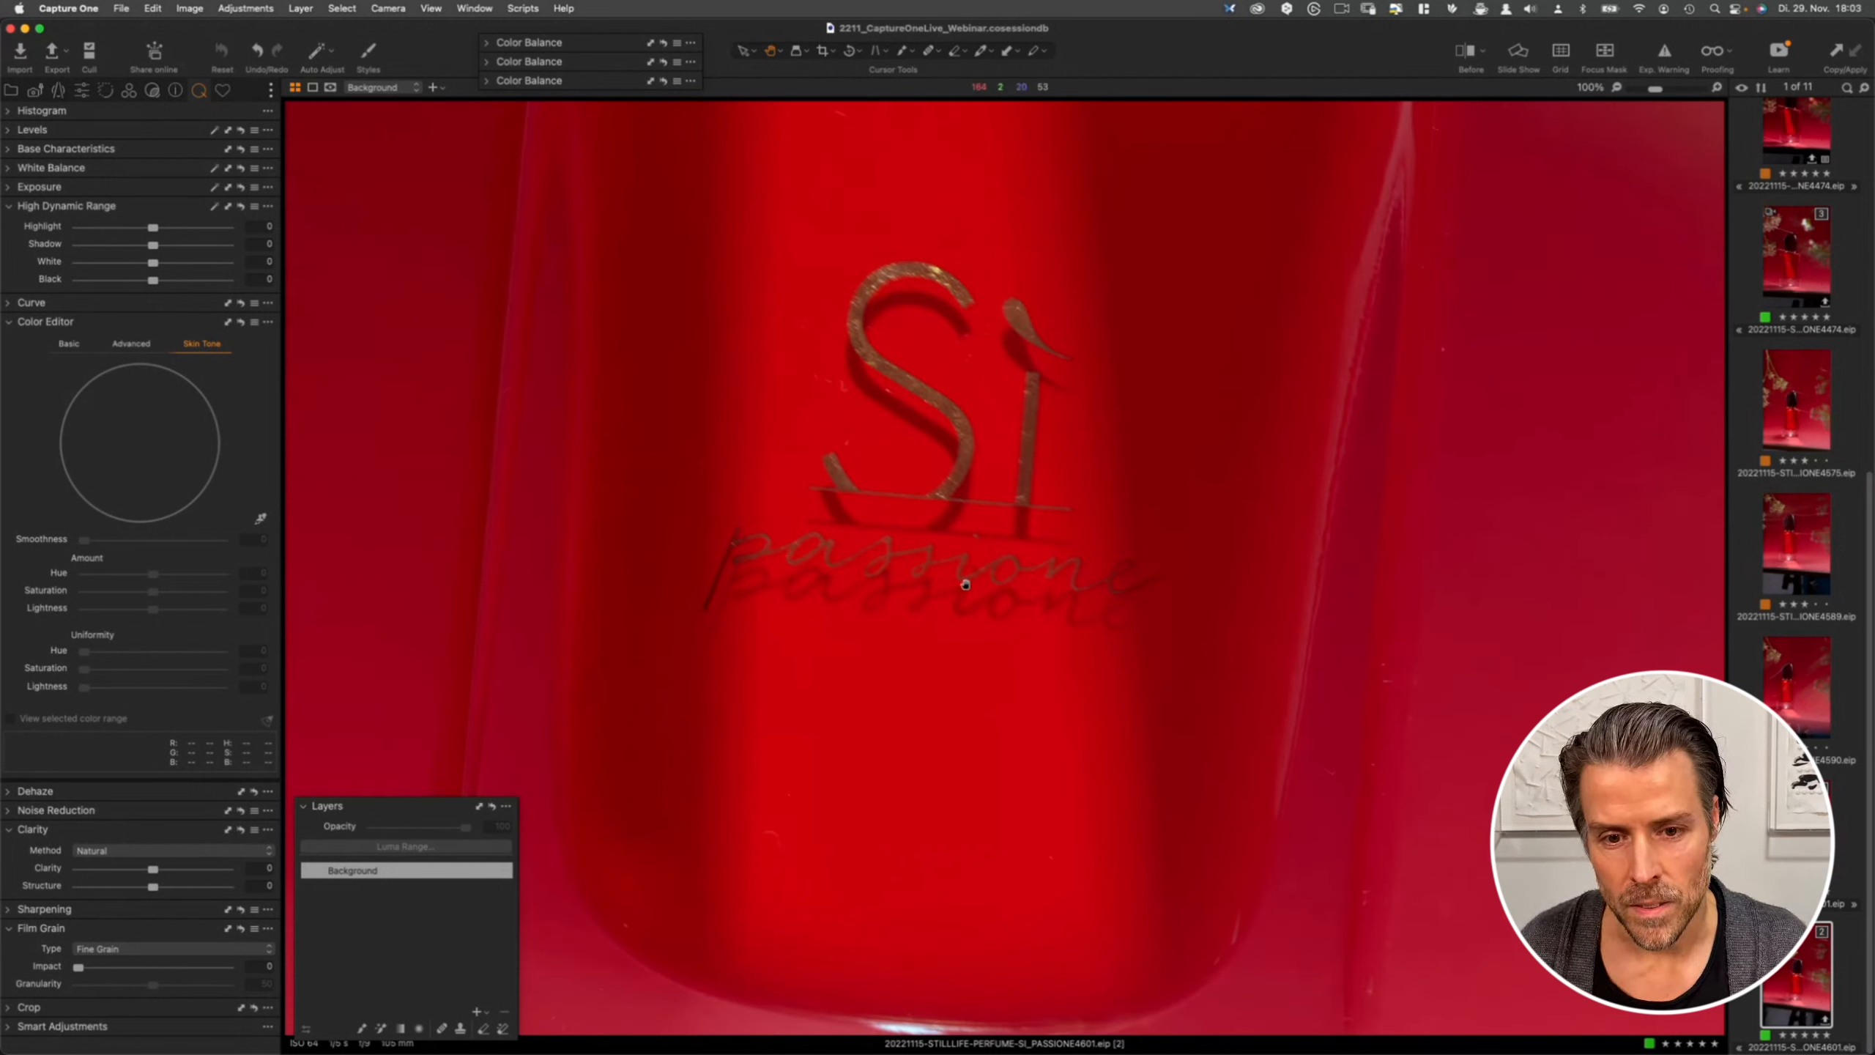
double_click(967, 501)
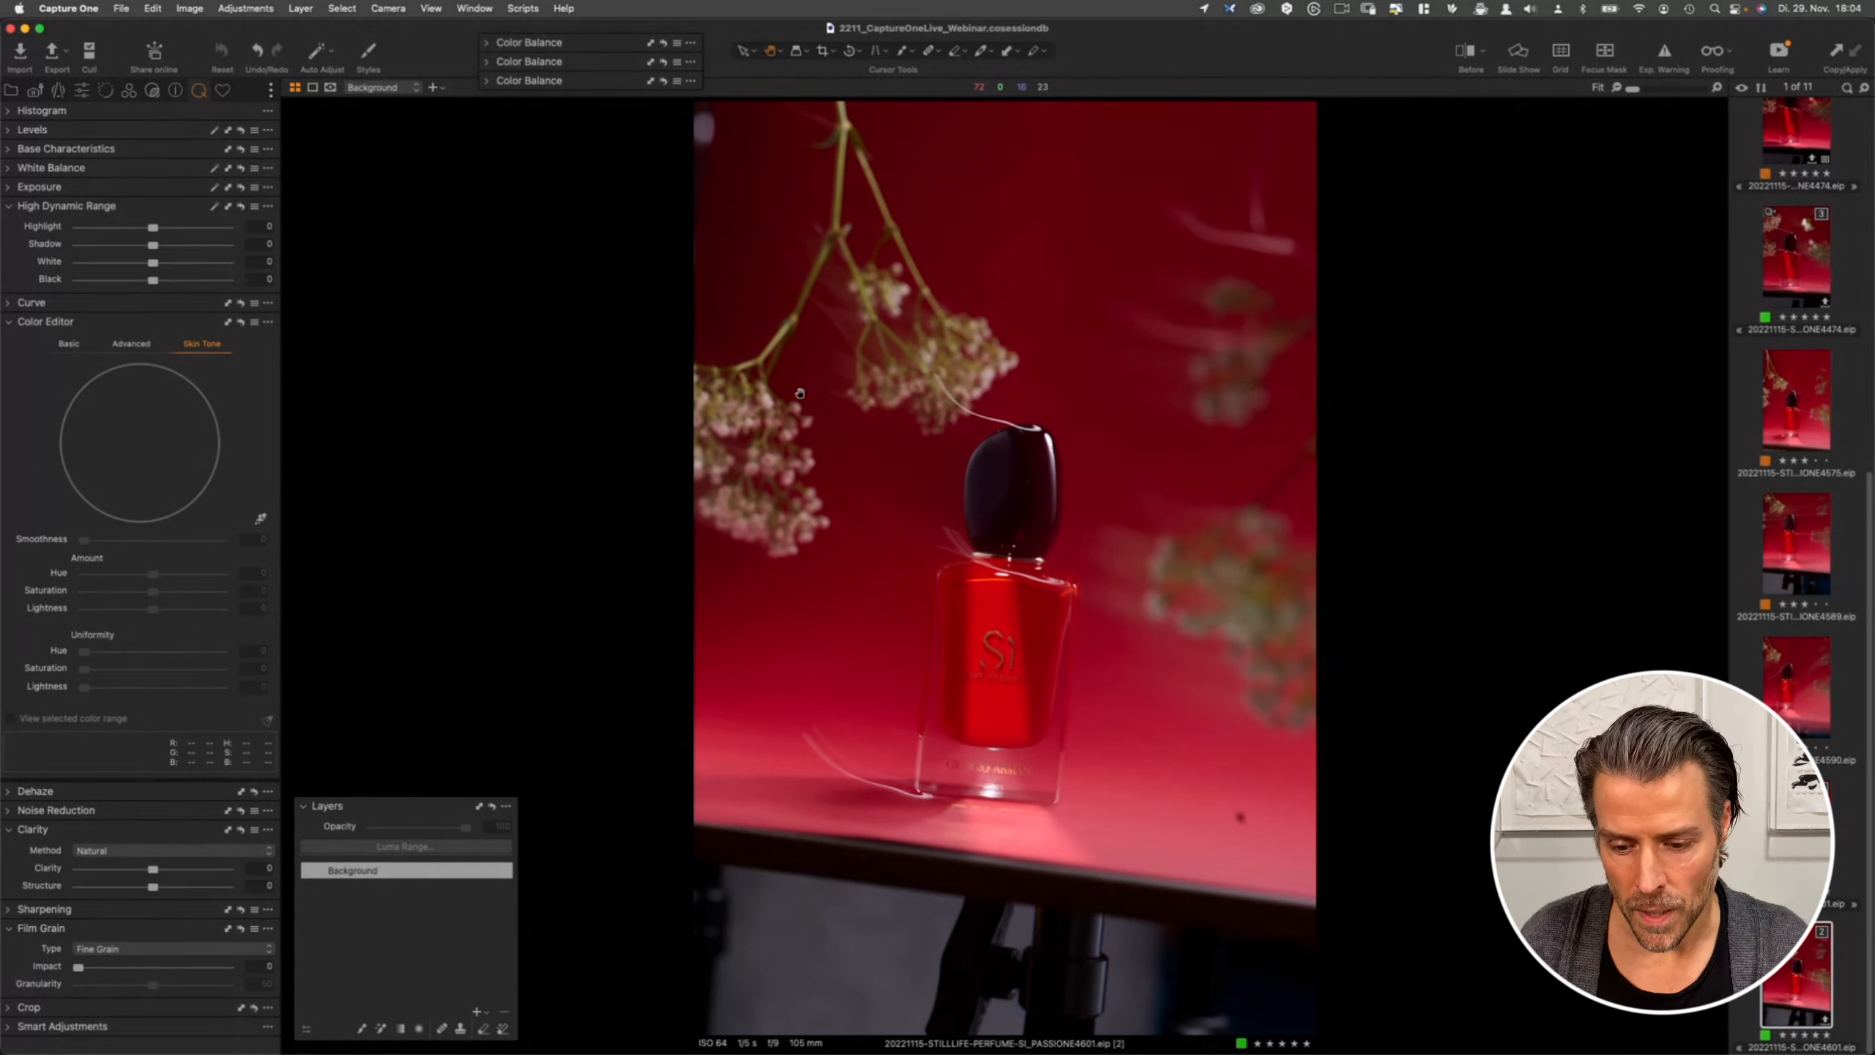
- Raise the exposure to 0.15 and toggle the Exposure reset to compare before and after
left_click(33, 189)
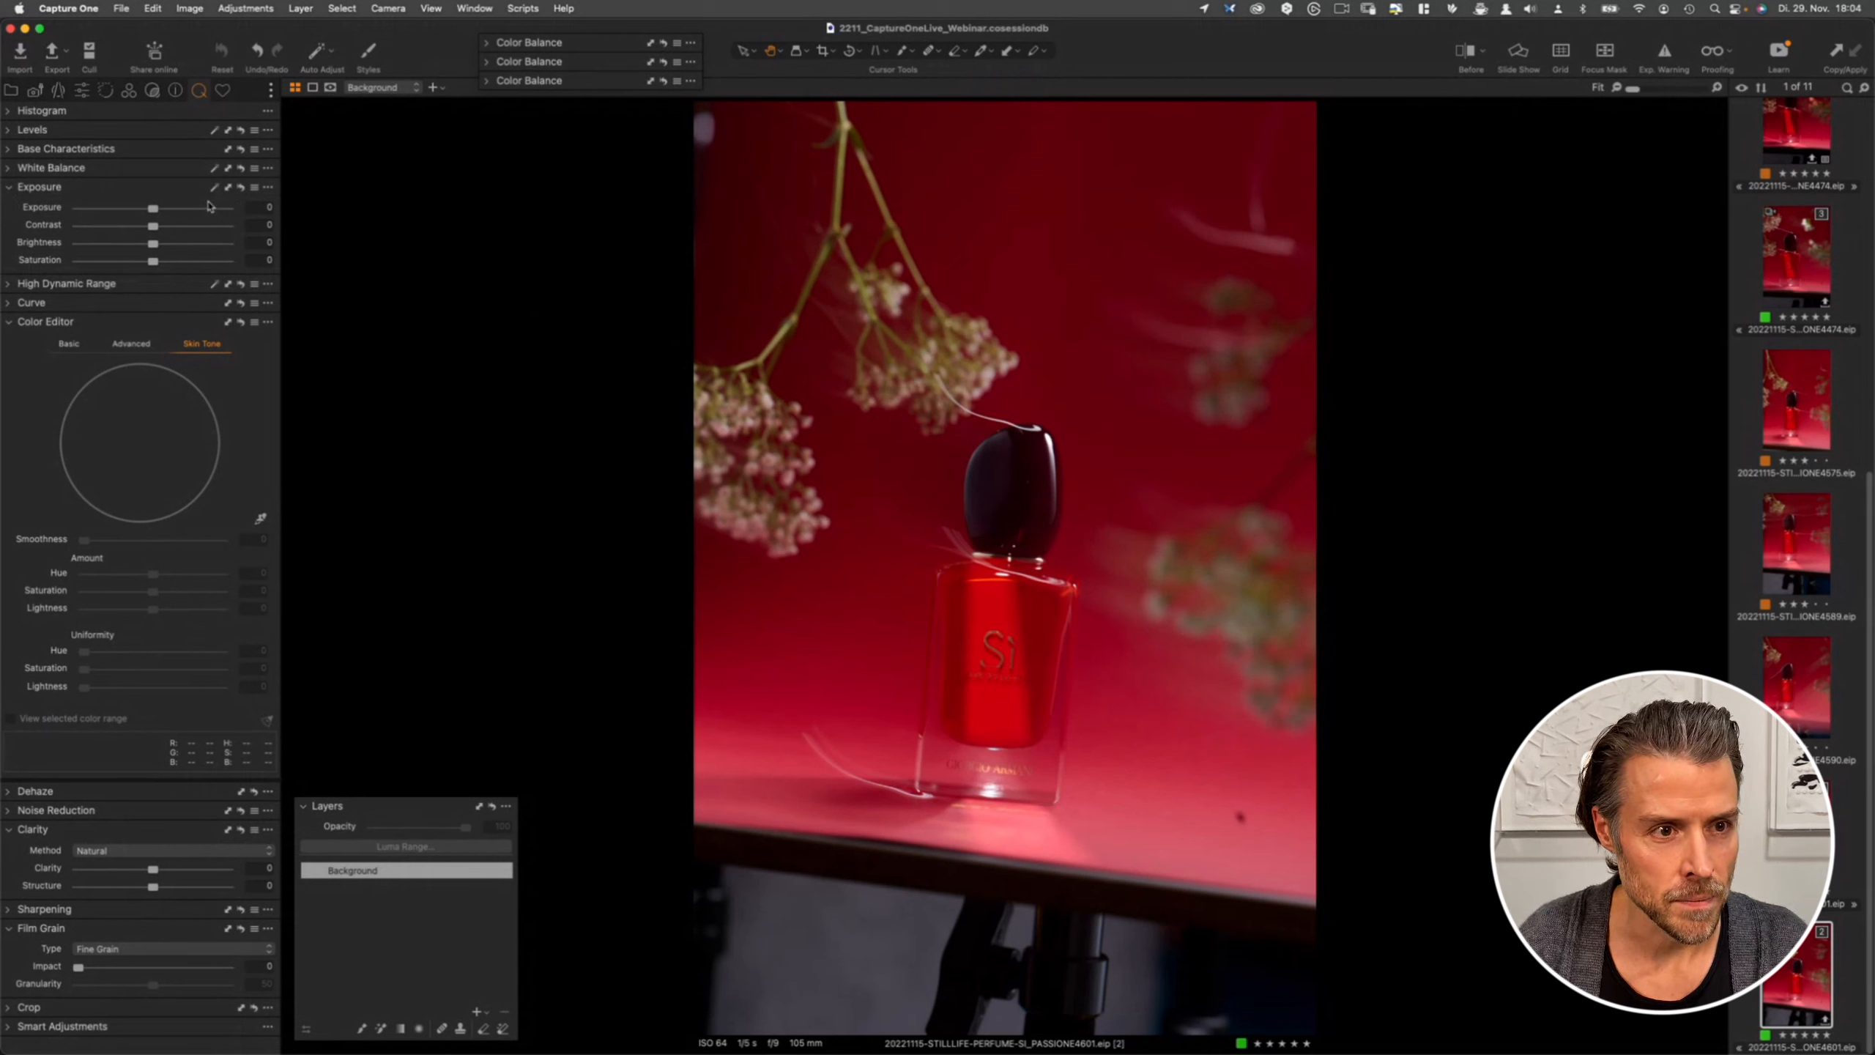
left_click_drag(152, 209, 156, 210)
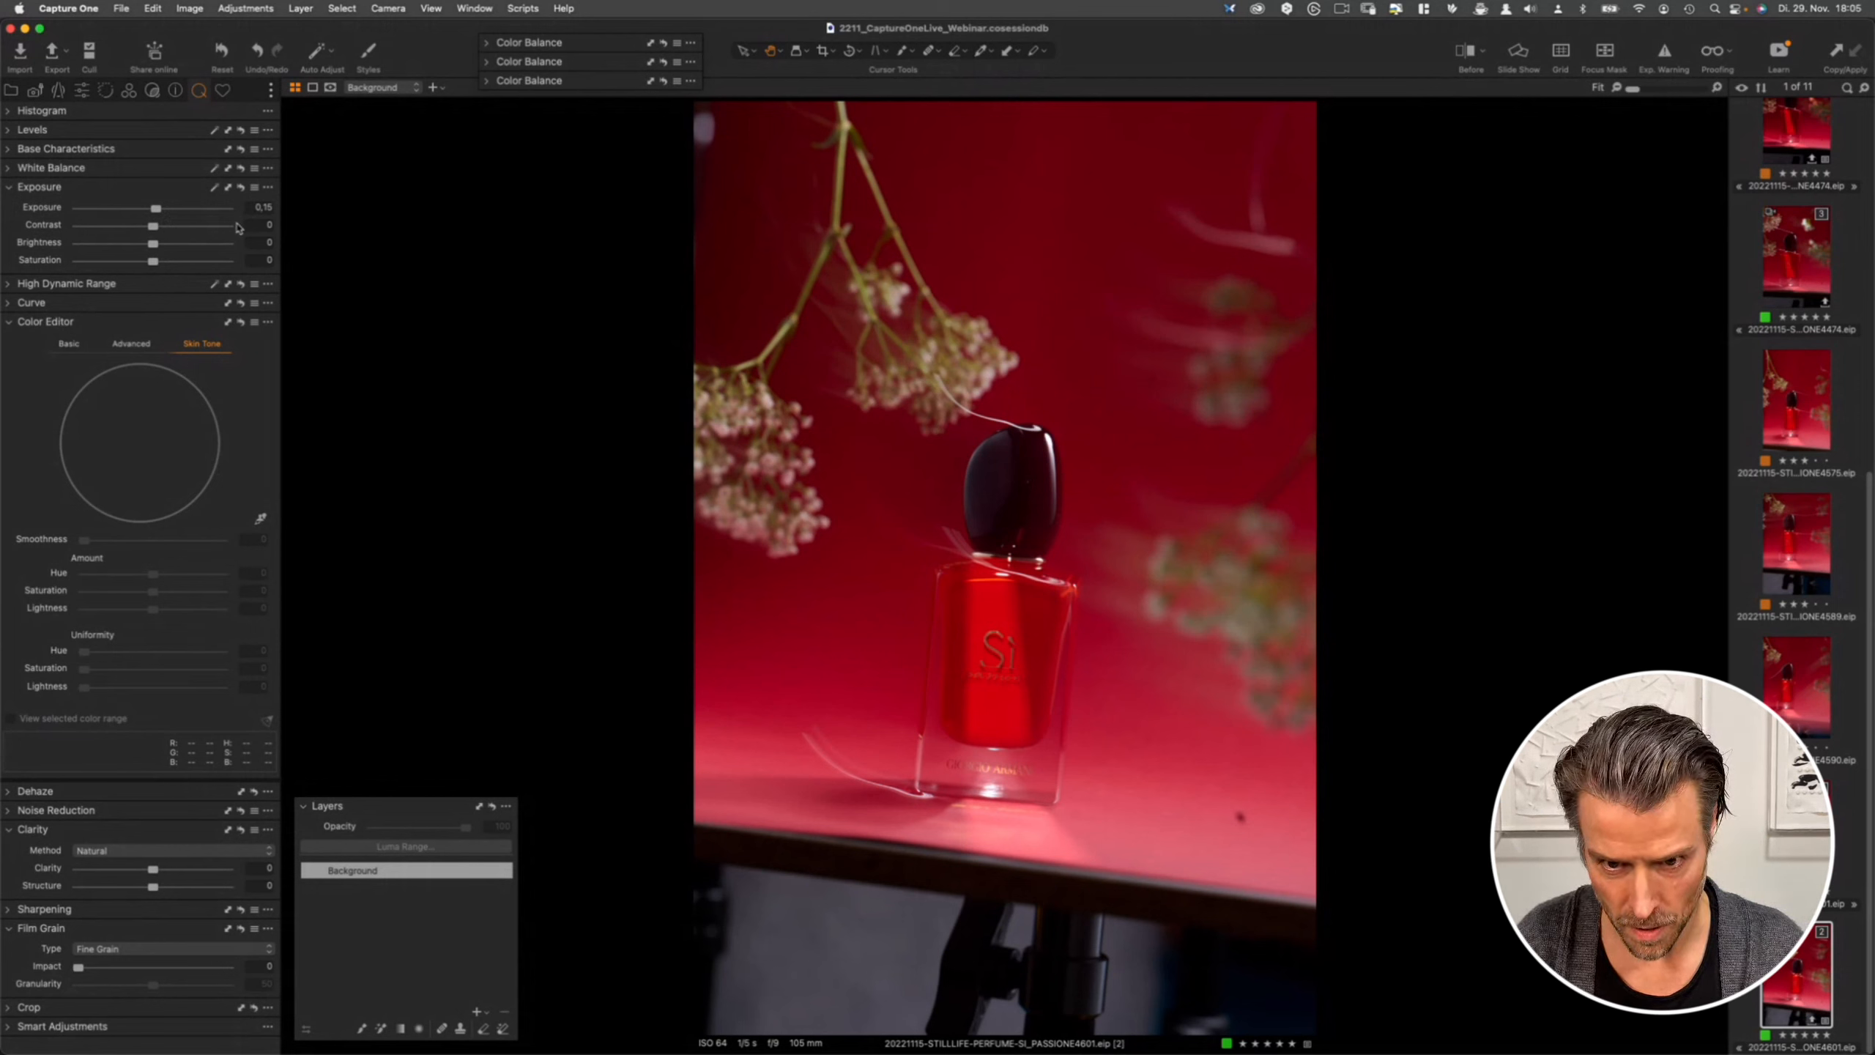
left_click(241, 188)
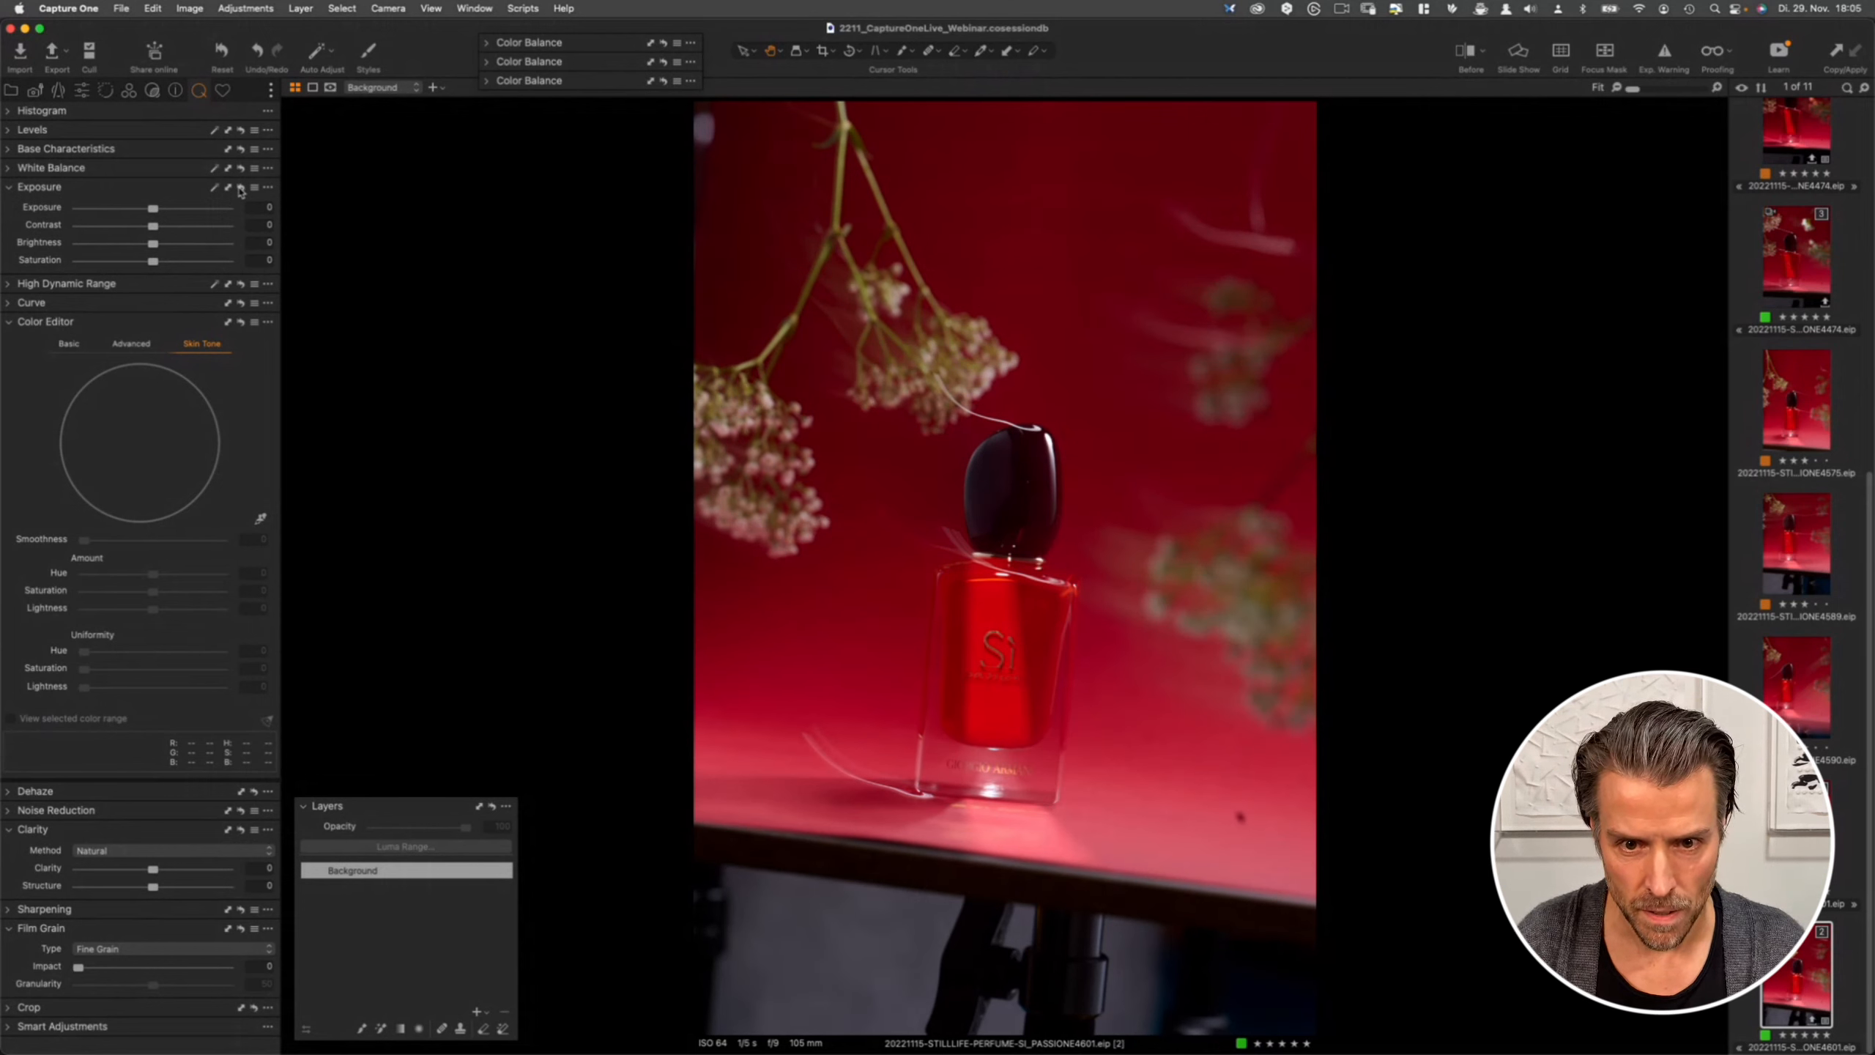
left_click(243, 190, "alt")
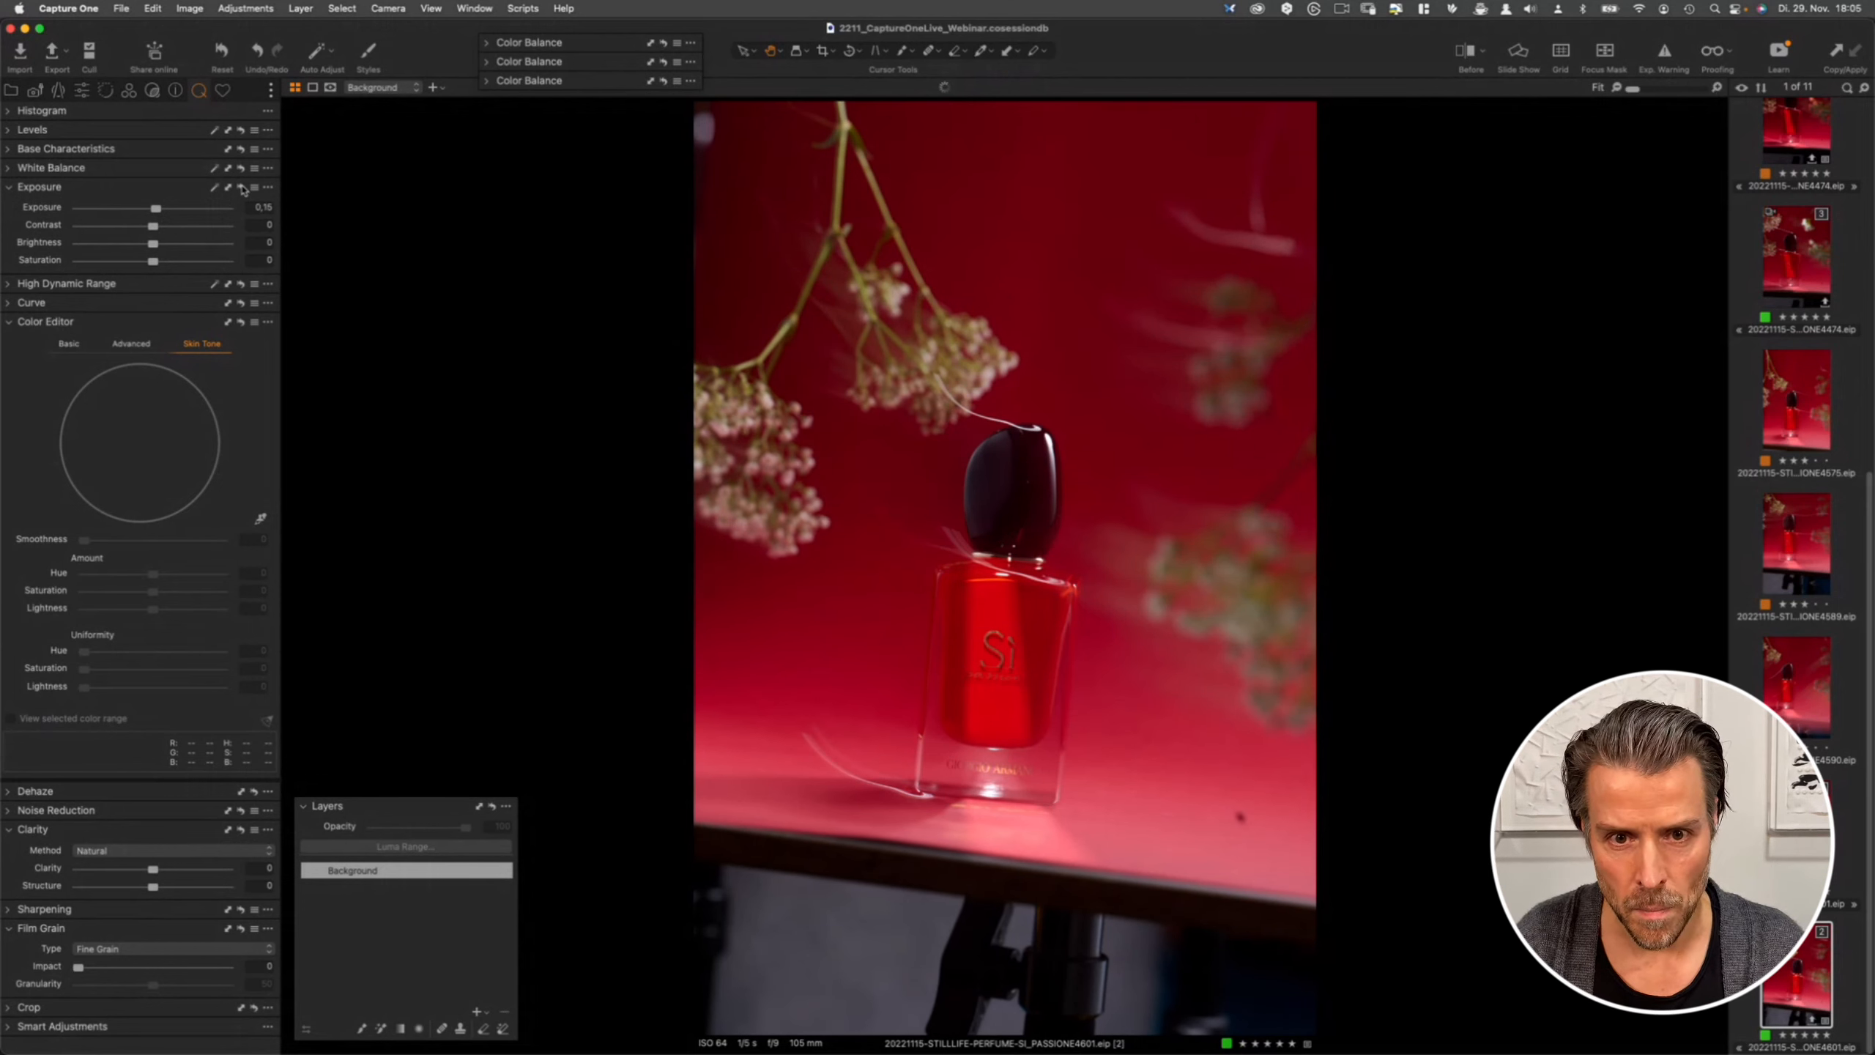
left_click(242, 190, "alt")
left_click(243, 190, "alt")
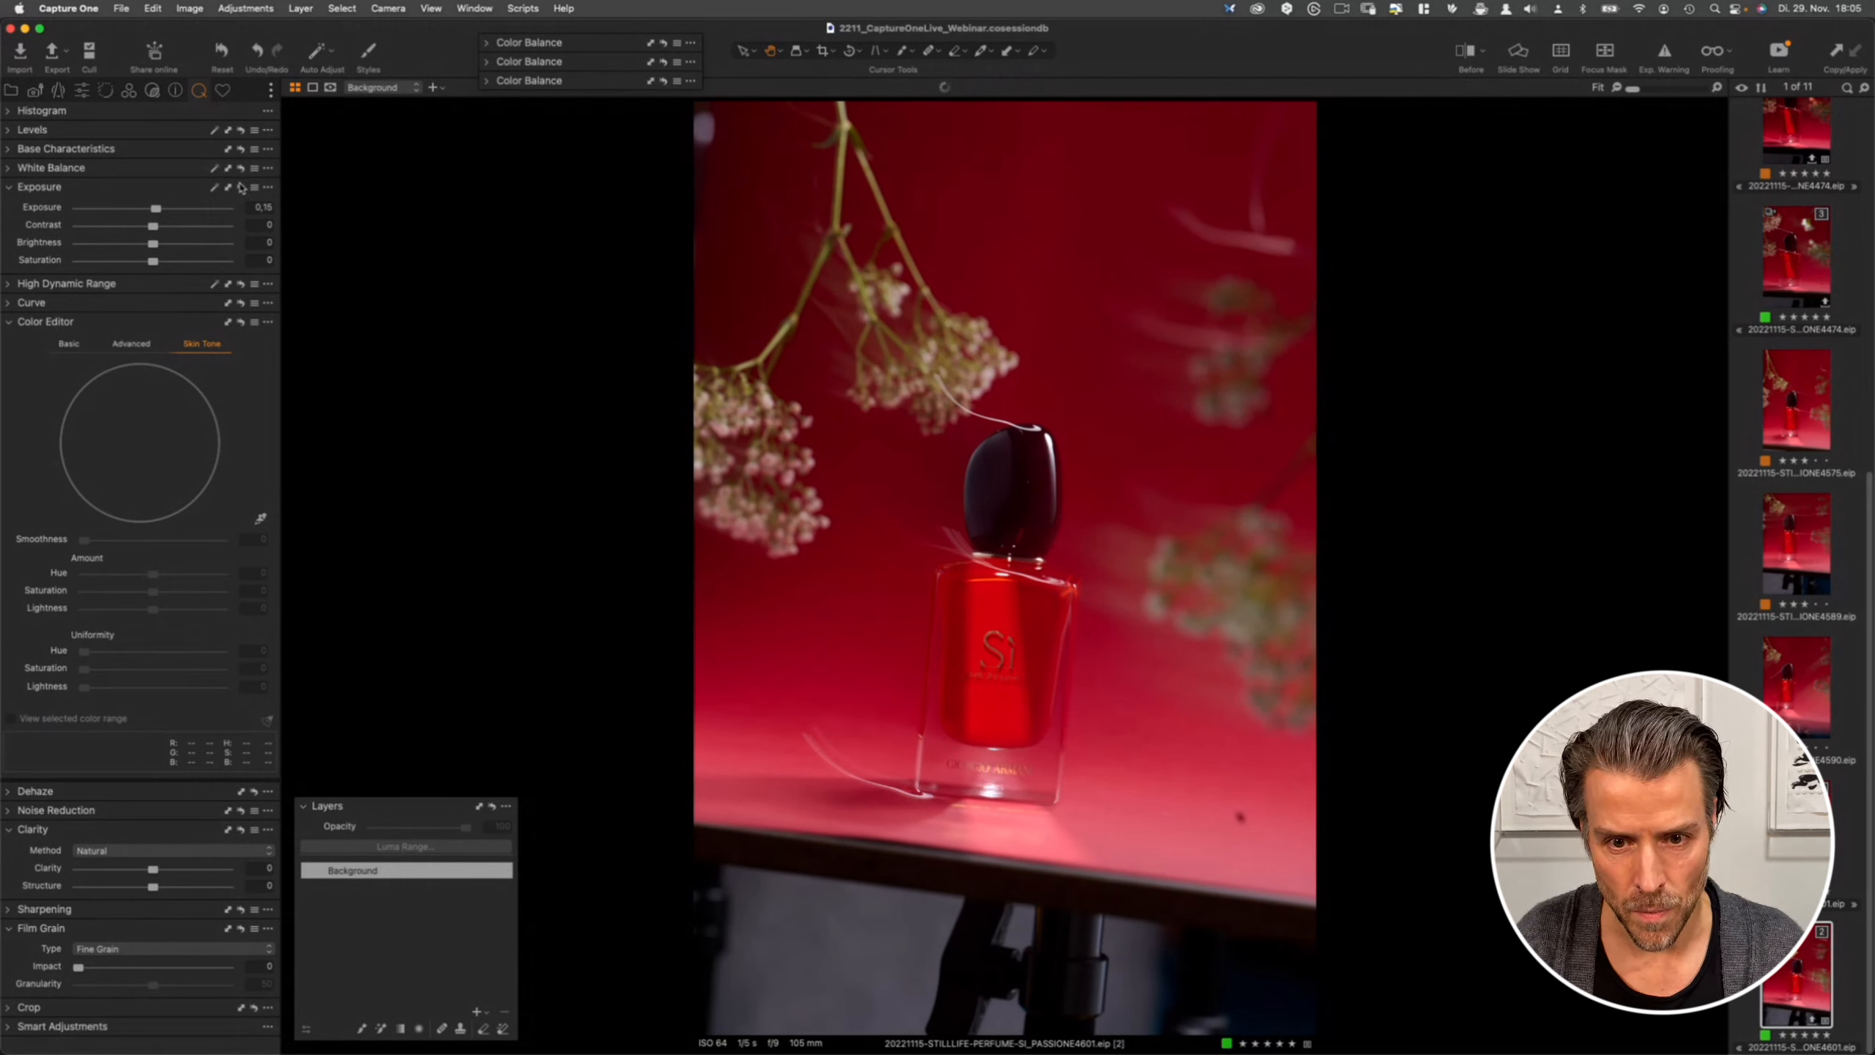
- Expand High Dynamic Range and toggle its reset repeatedly to compare the image with and without those adjustments
left_click(12, 285)
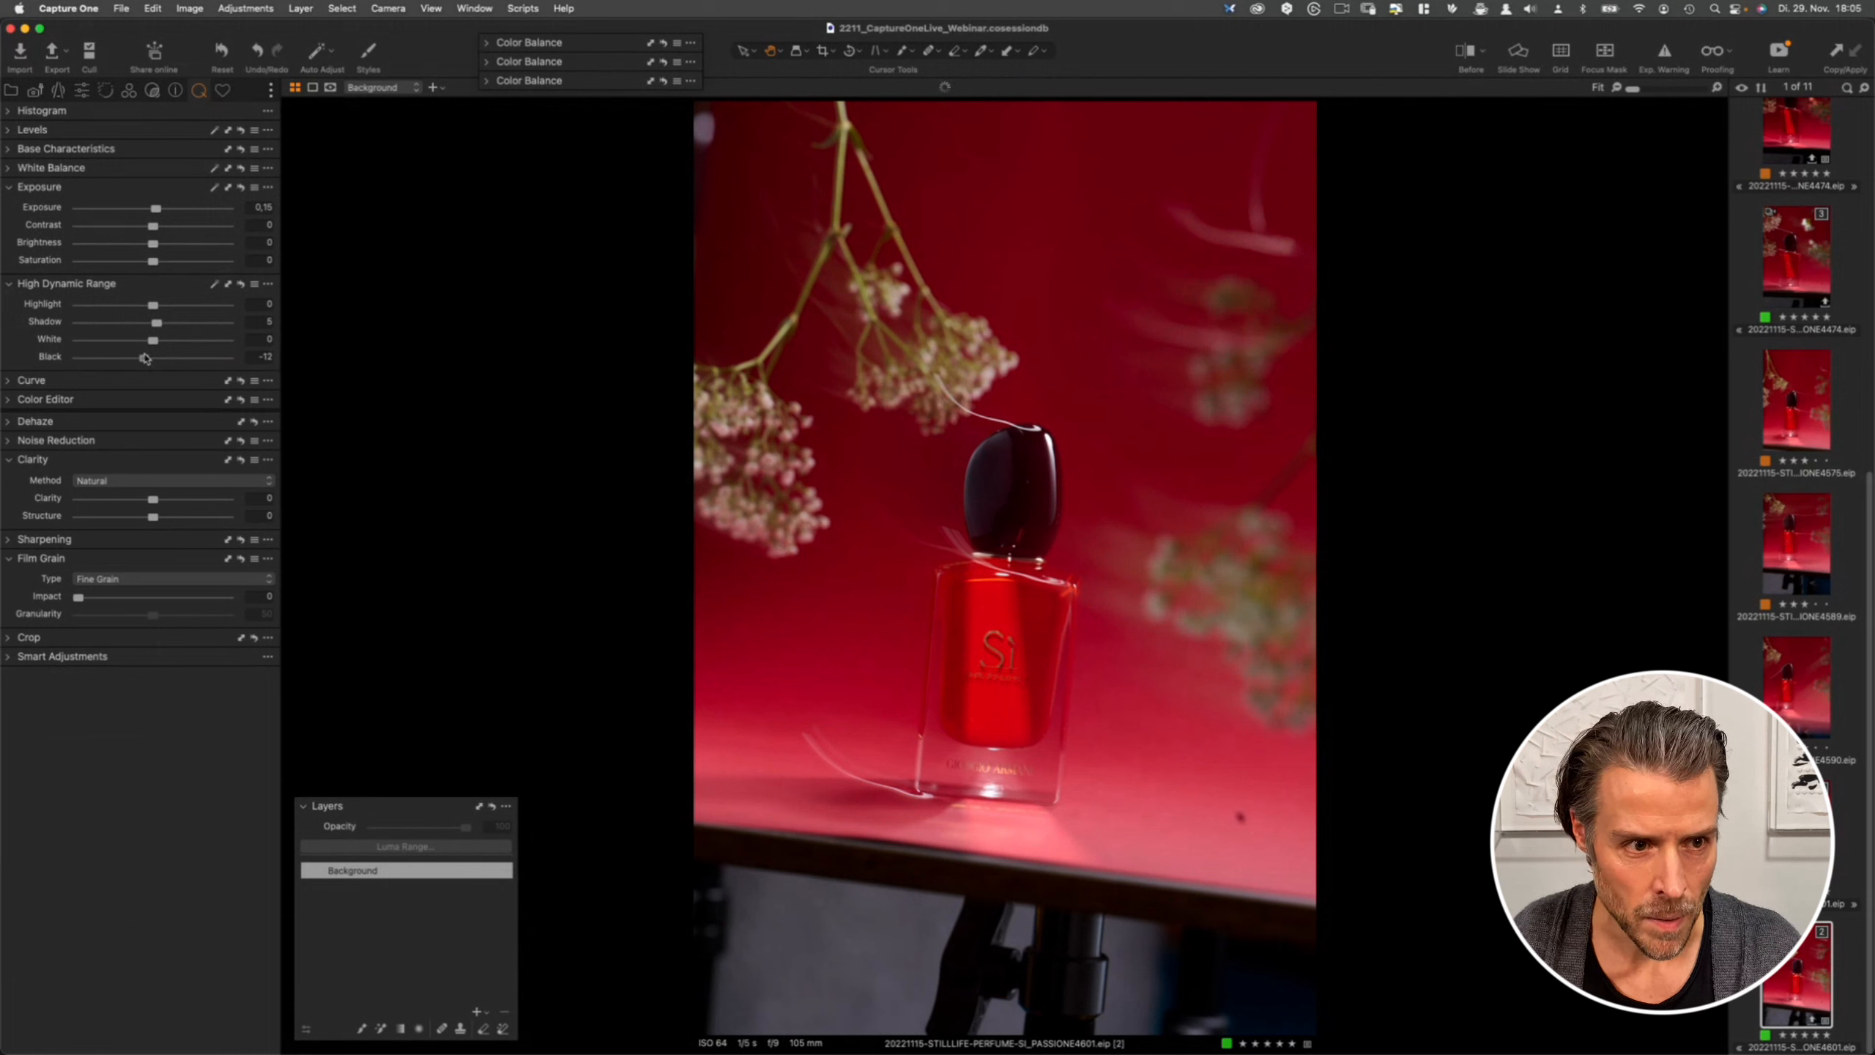
left_click(241, 285)
left_click(243, 285, "alt")
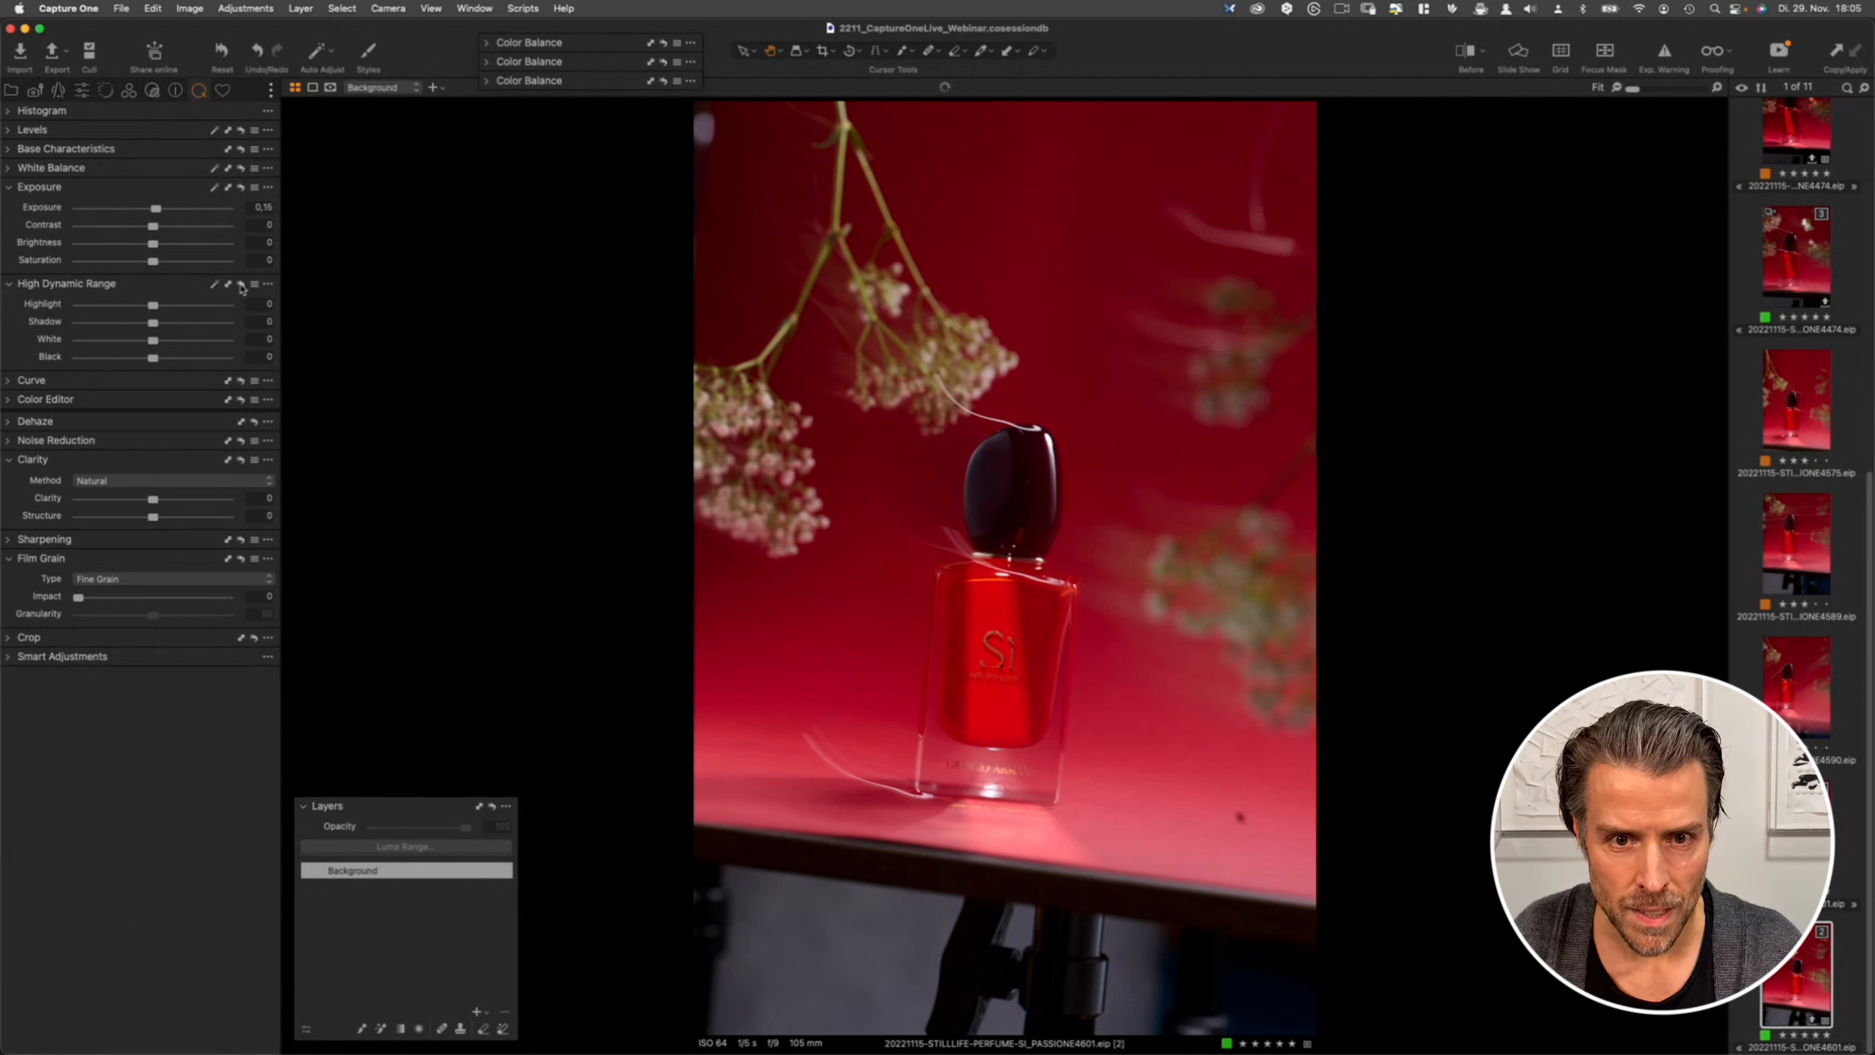
left_click(242, 285)
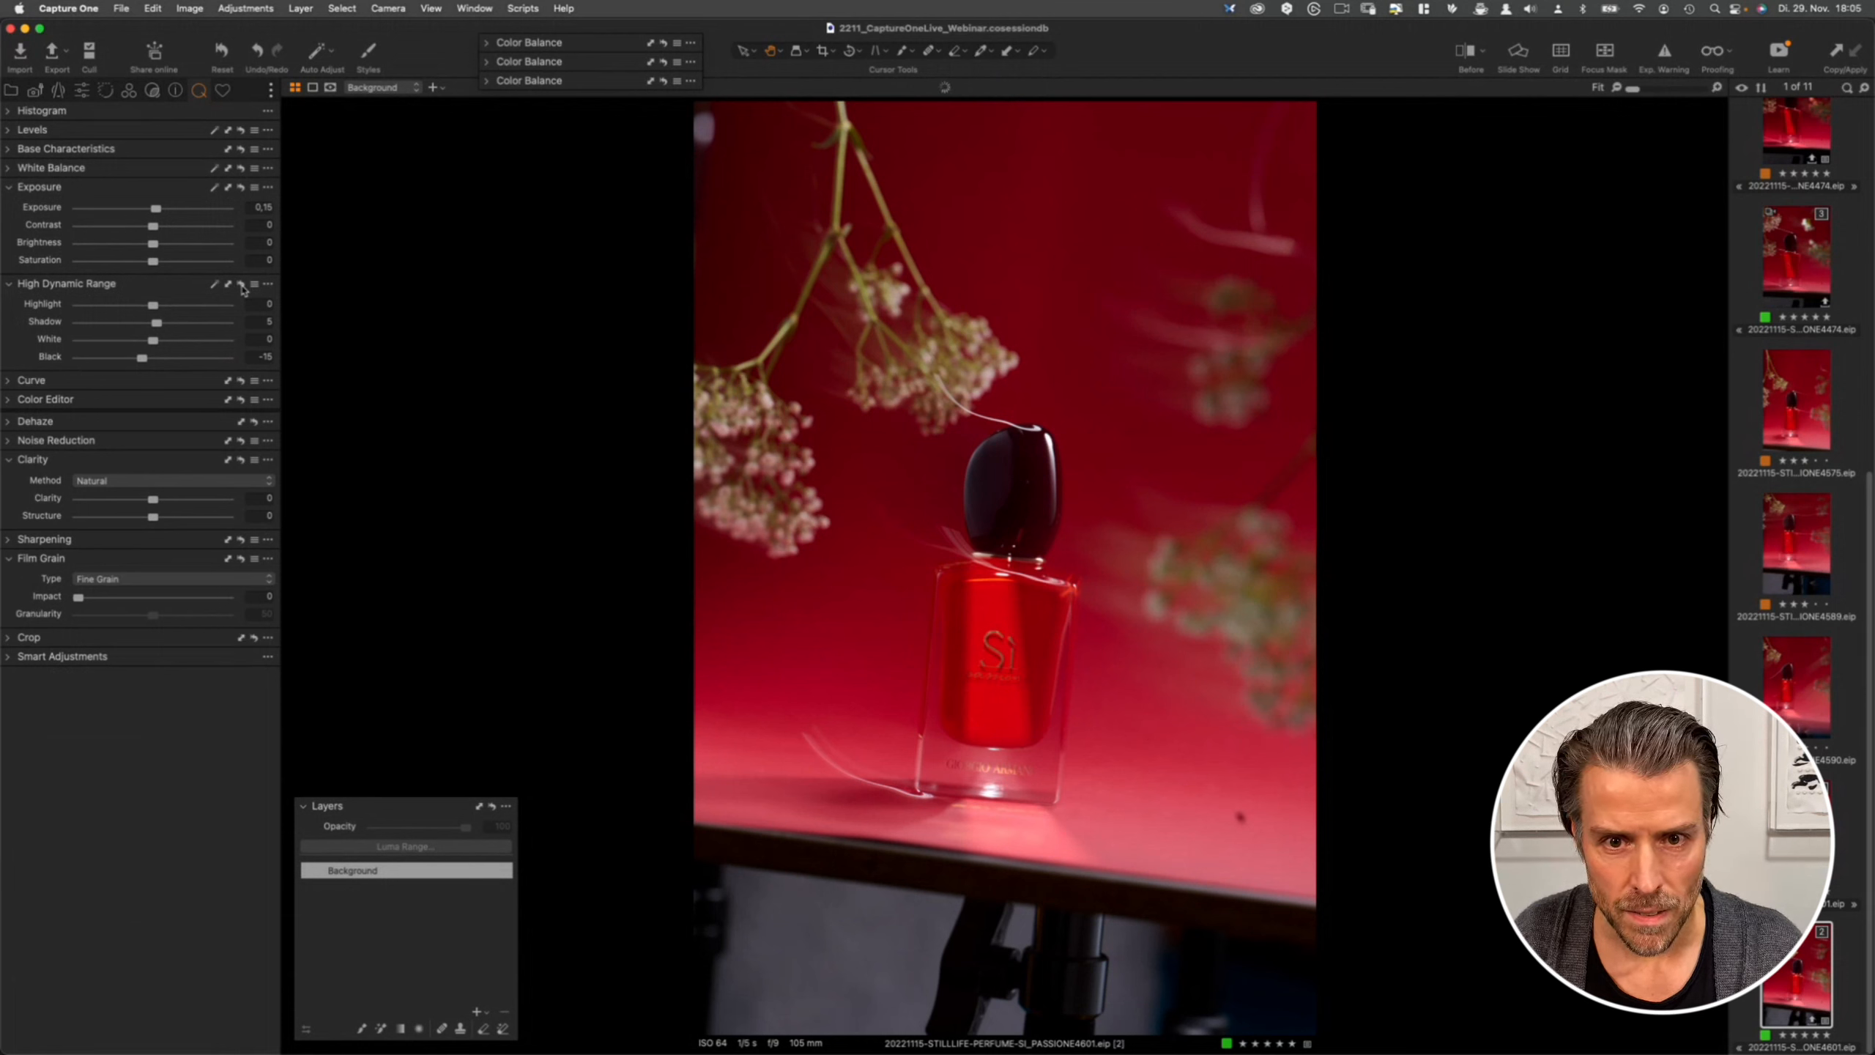
left_click(242, 286, "alt")
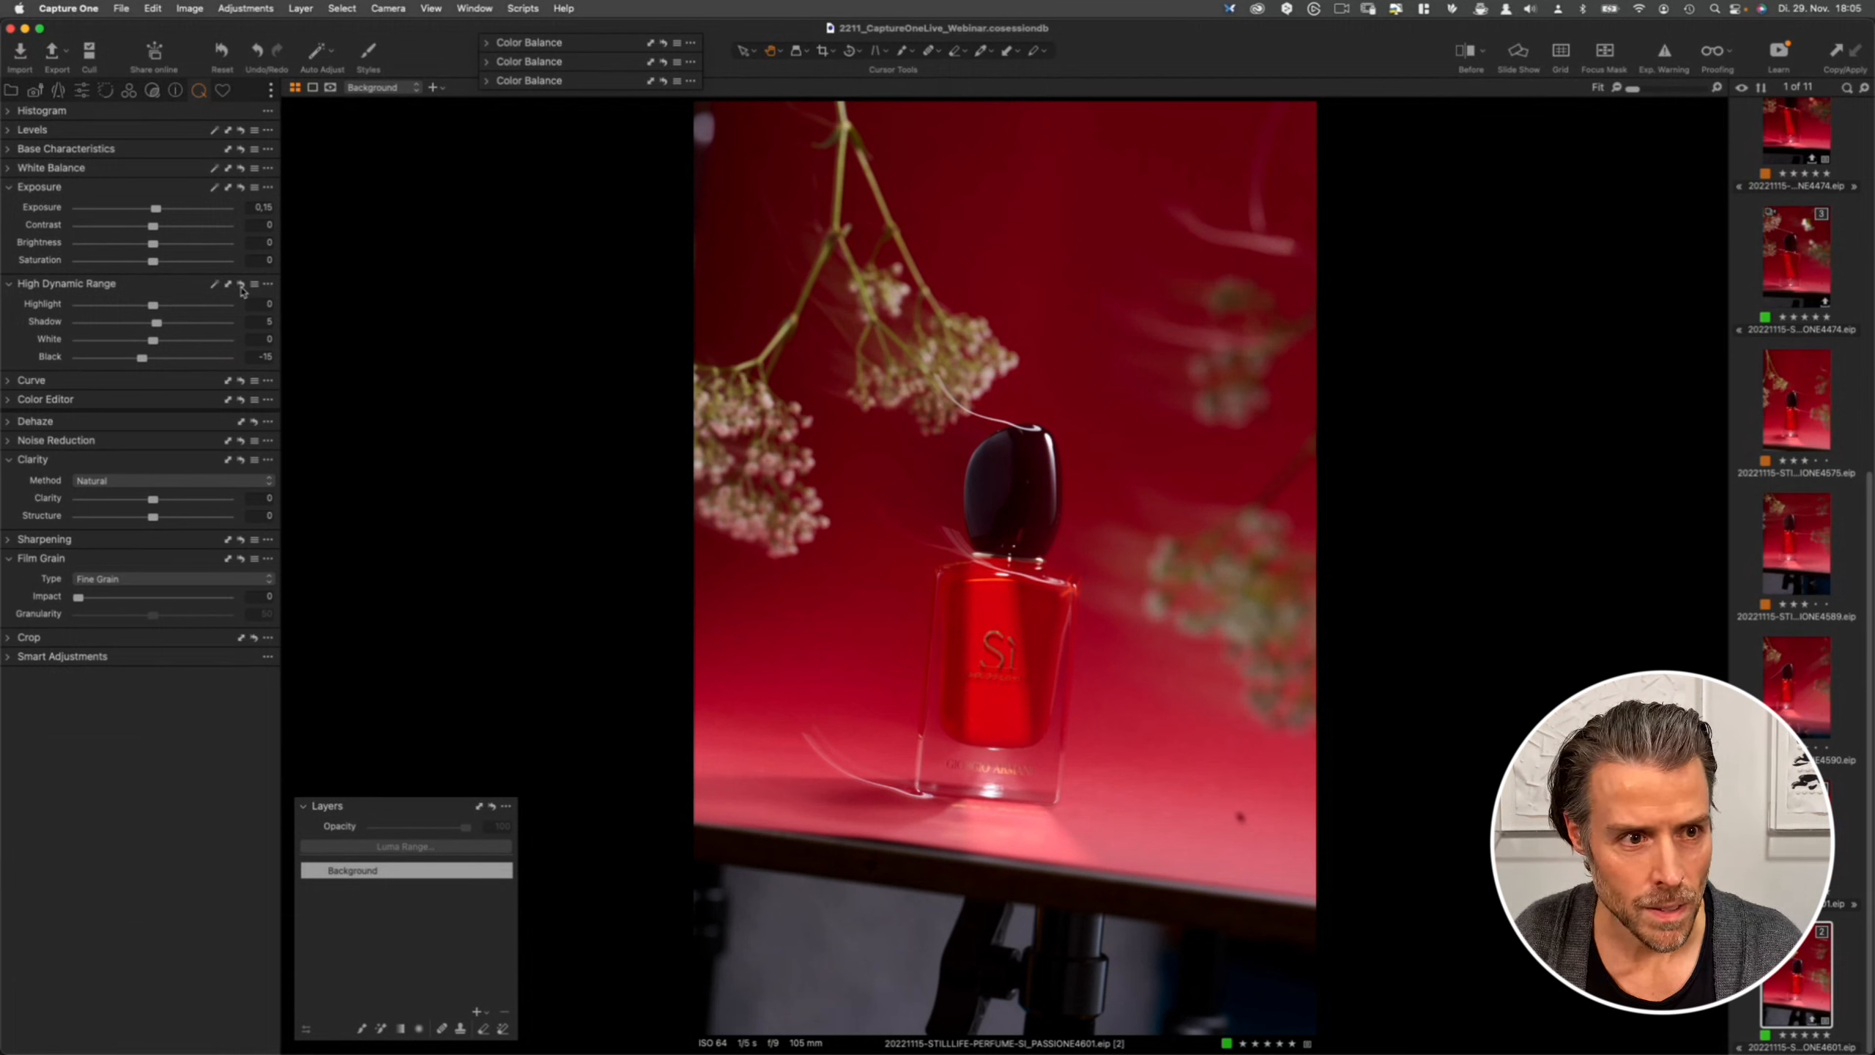
left_click(241, 286, "alt")
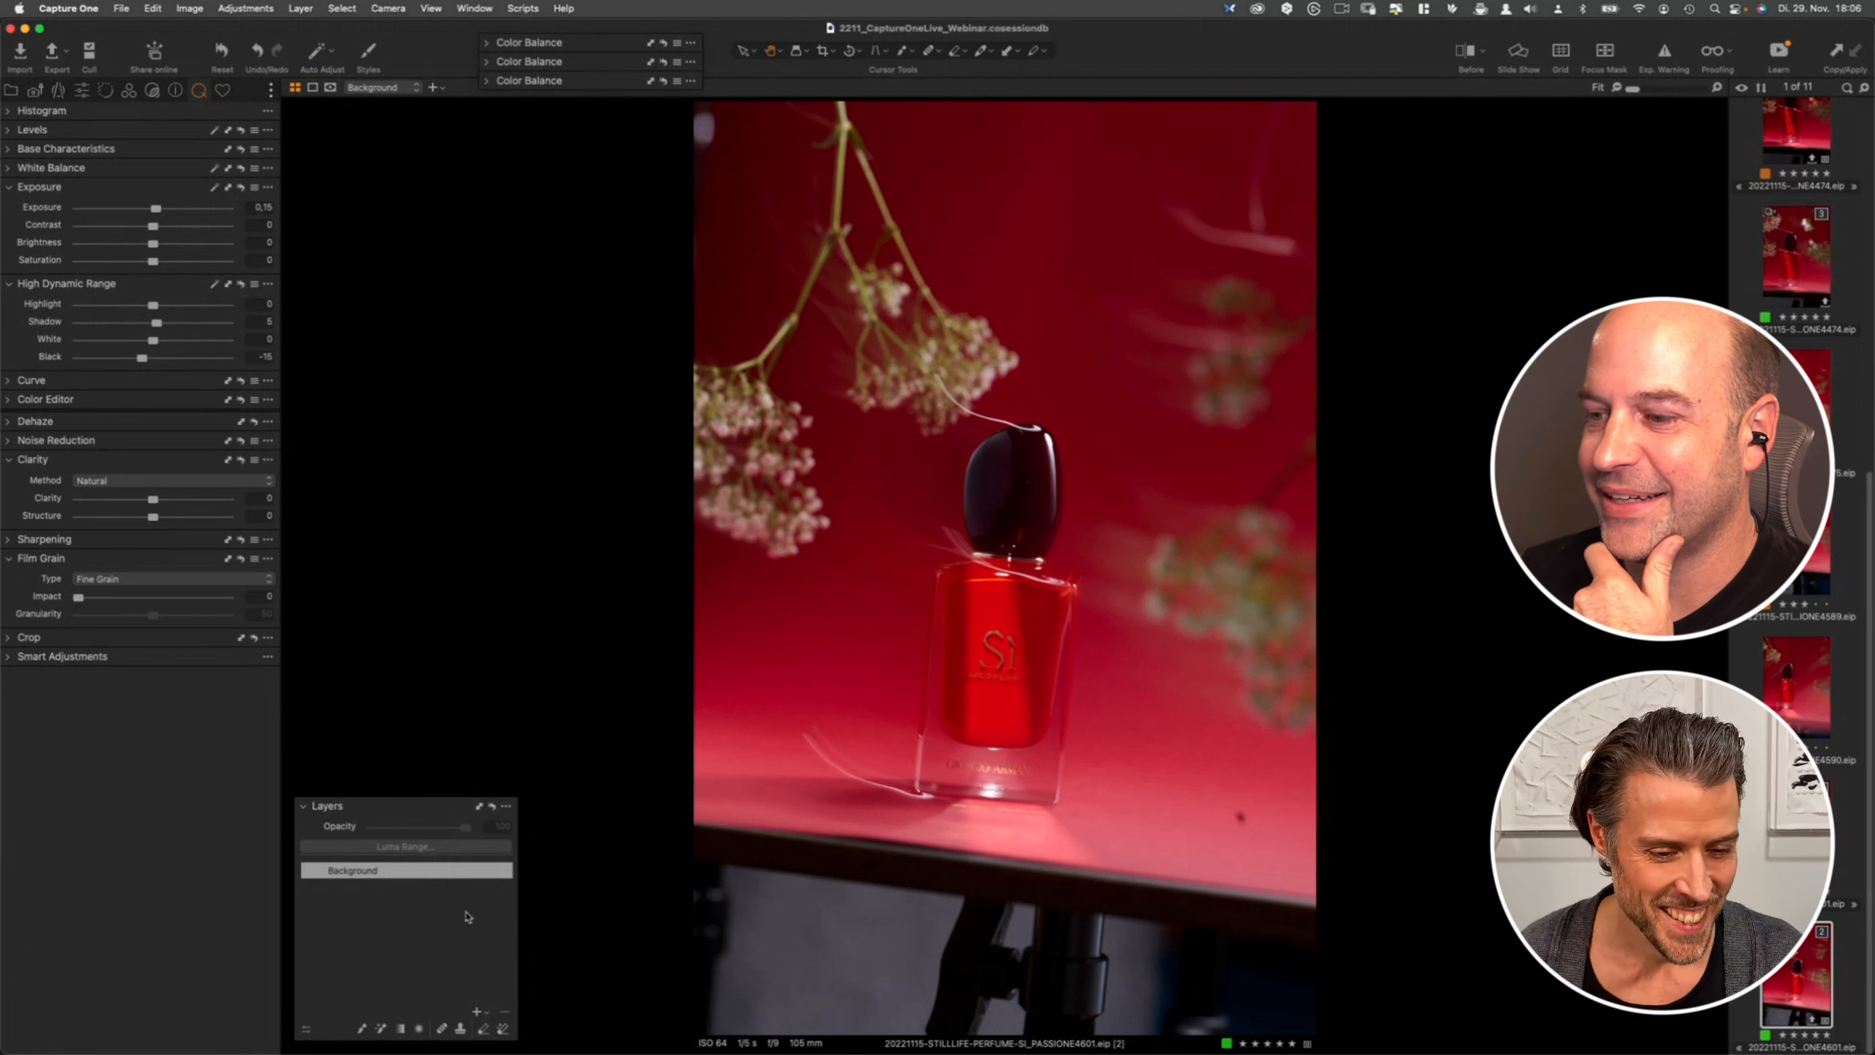
- Add a new adjustment layer and name it red flowers
left_click(474, 1013)
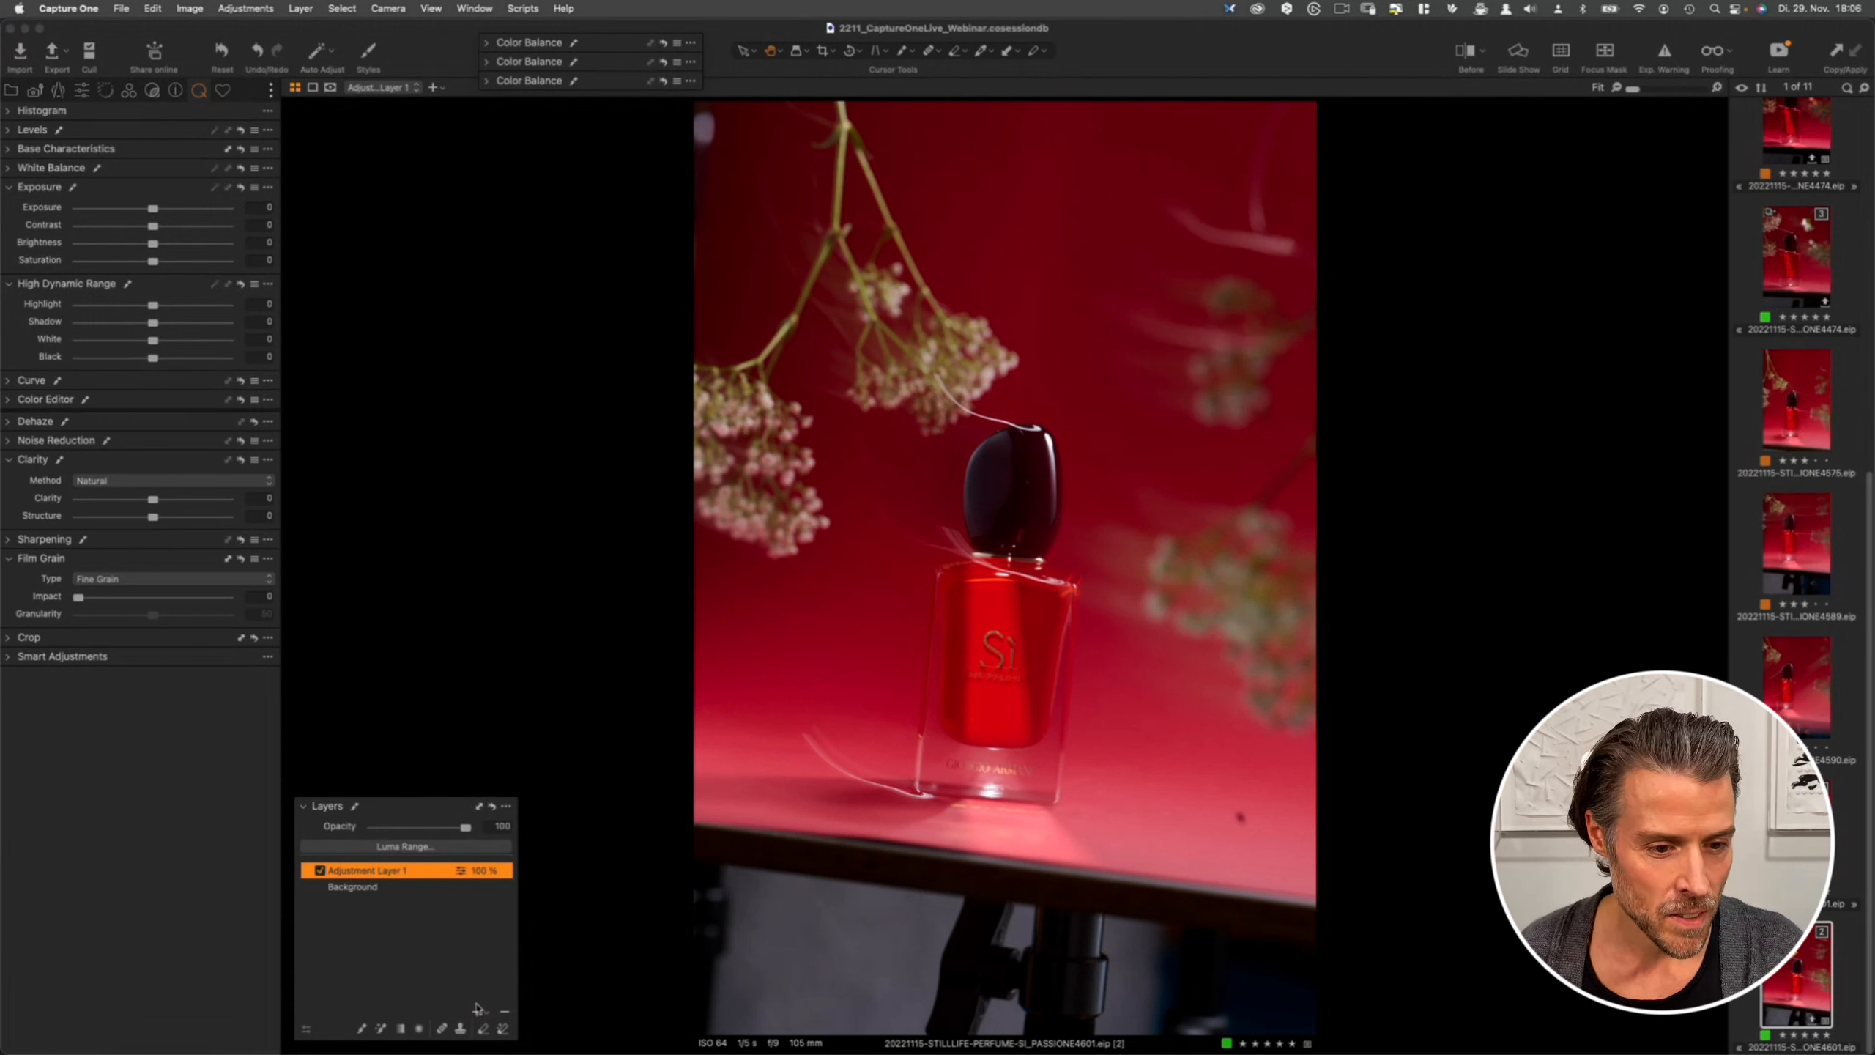
double_click(392, 872)
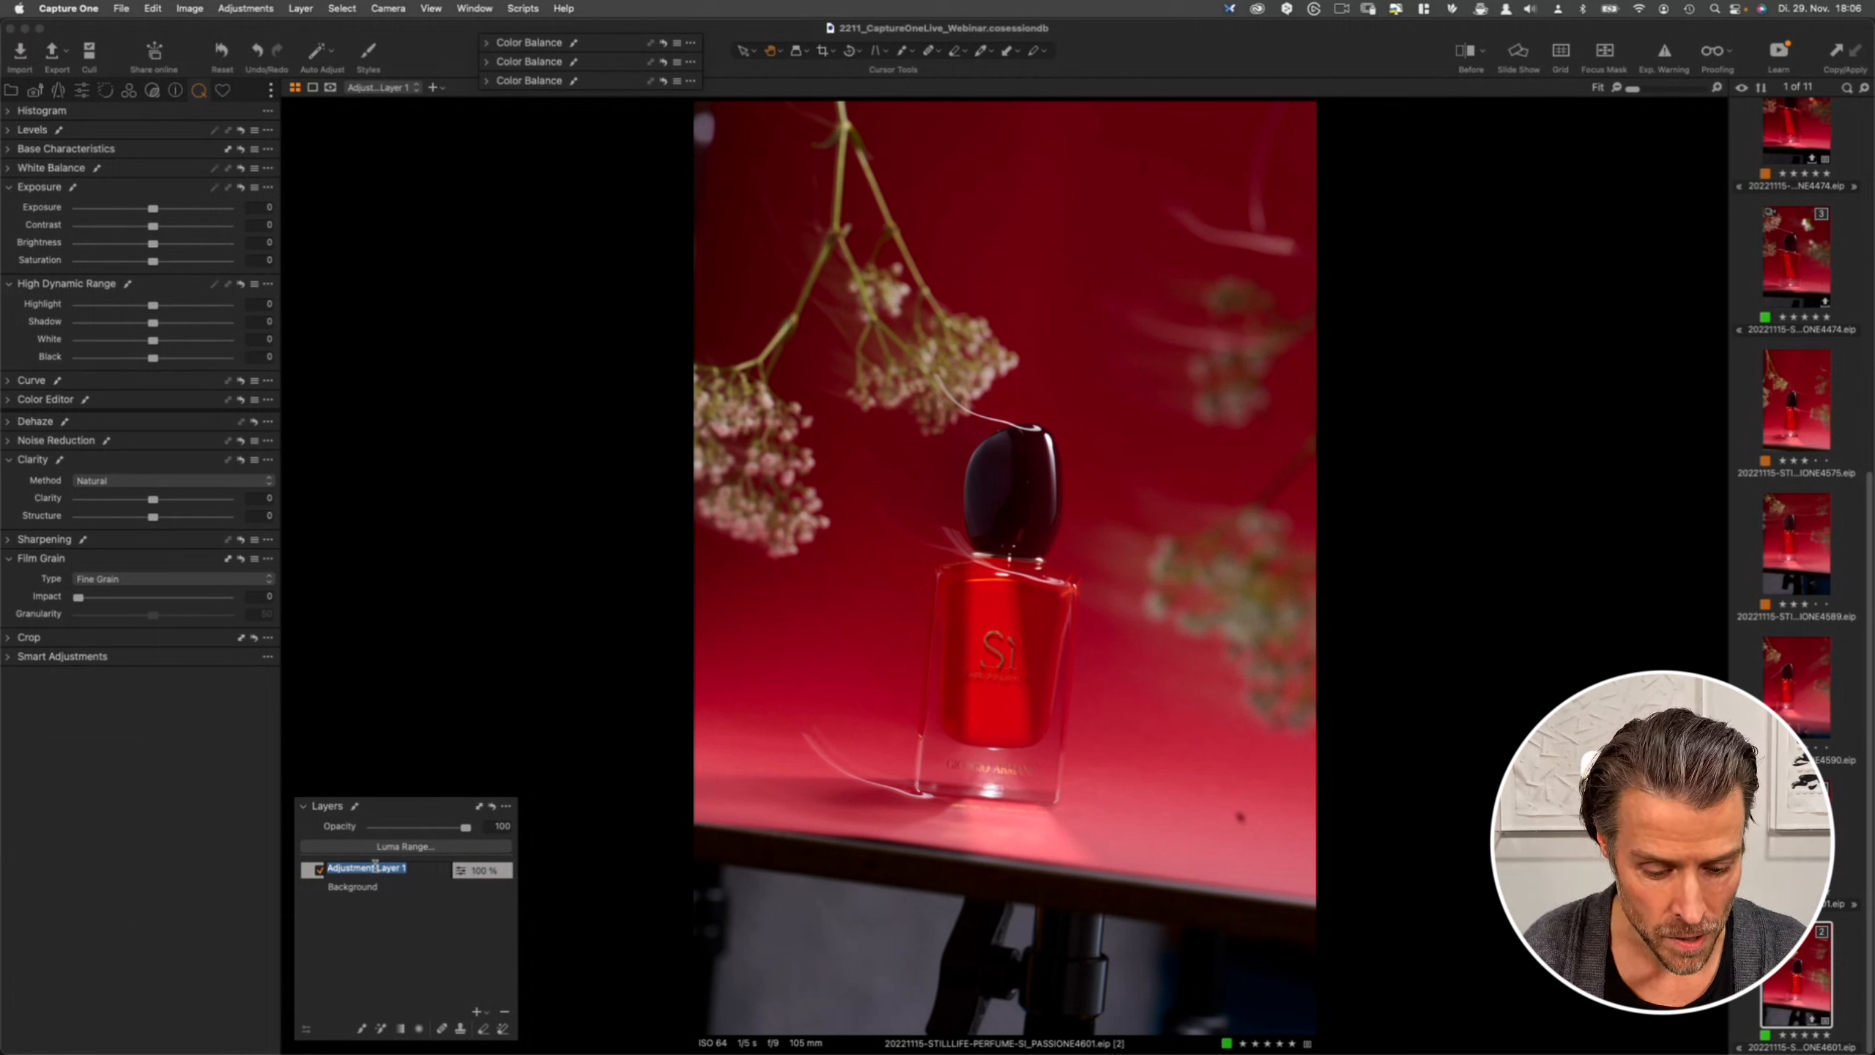
type("re")
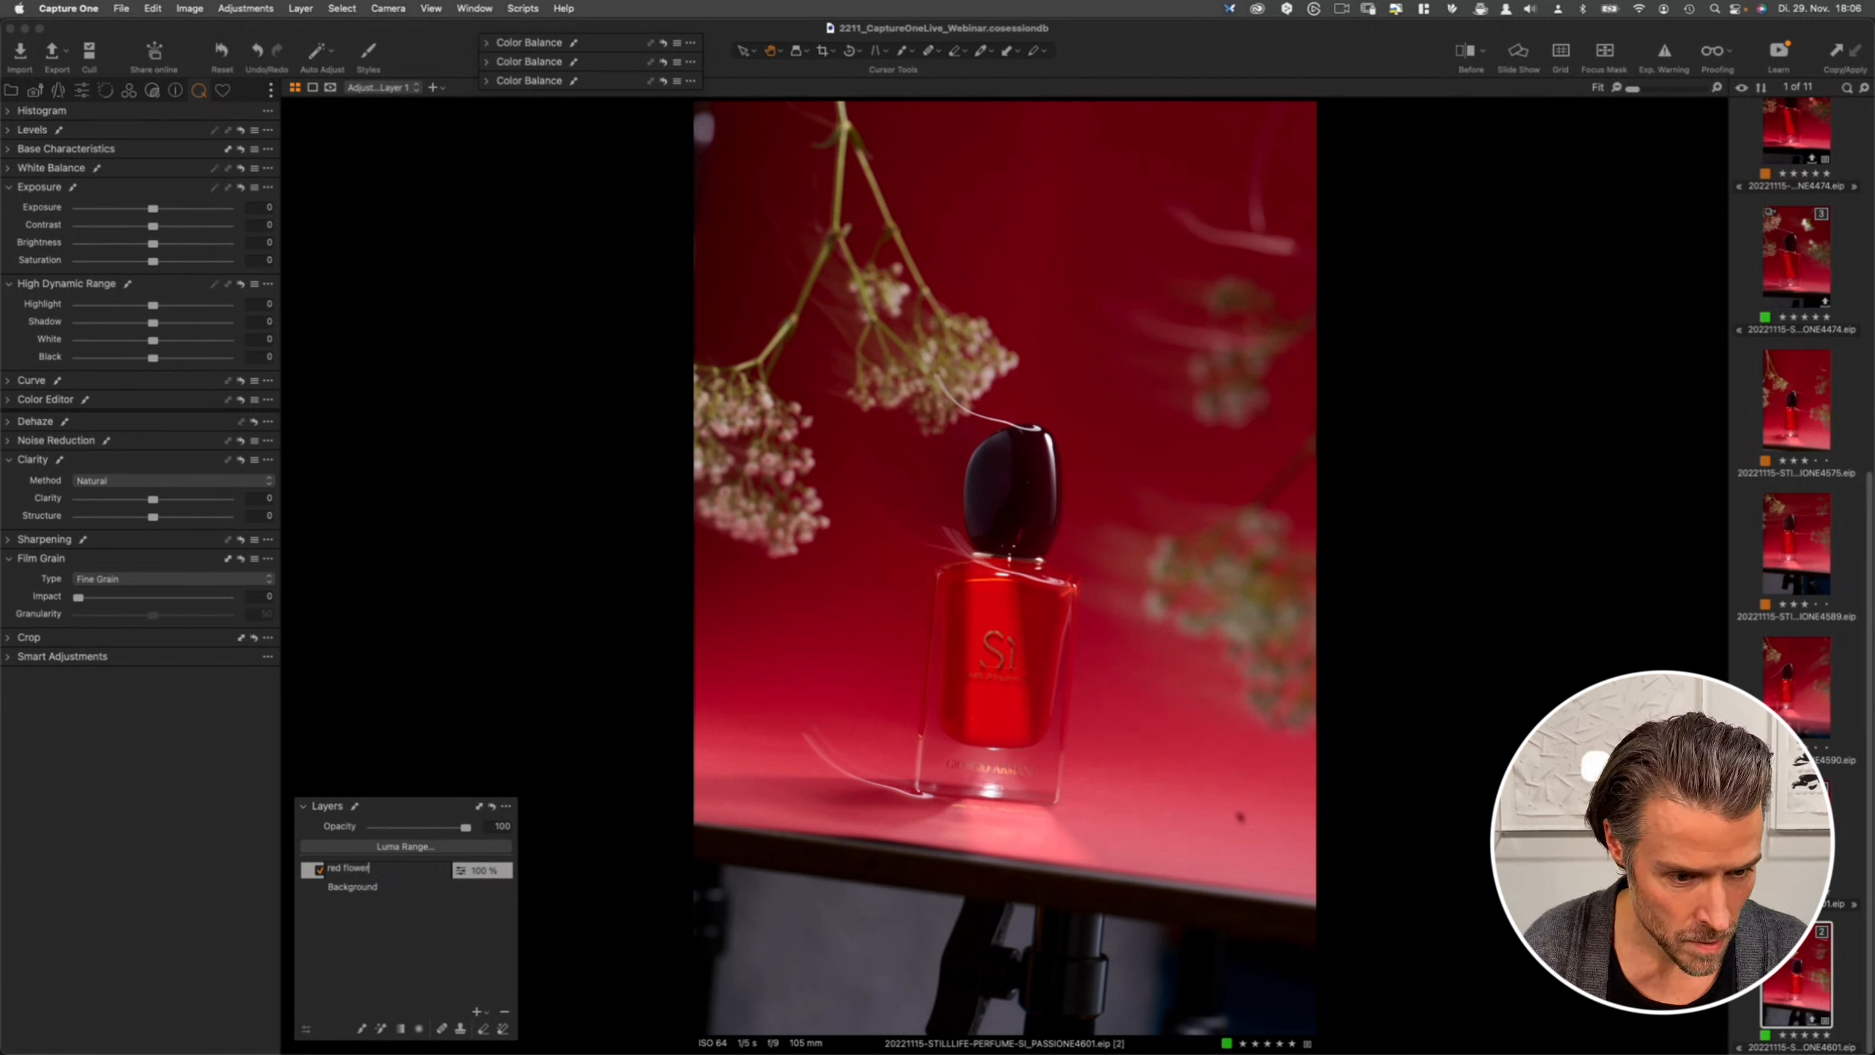
type("d flowers")
key("Return")
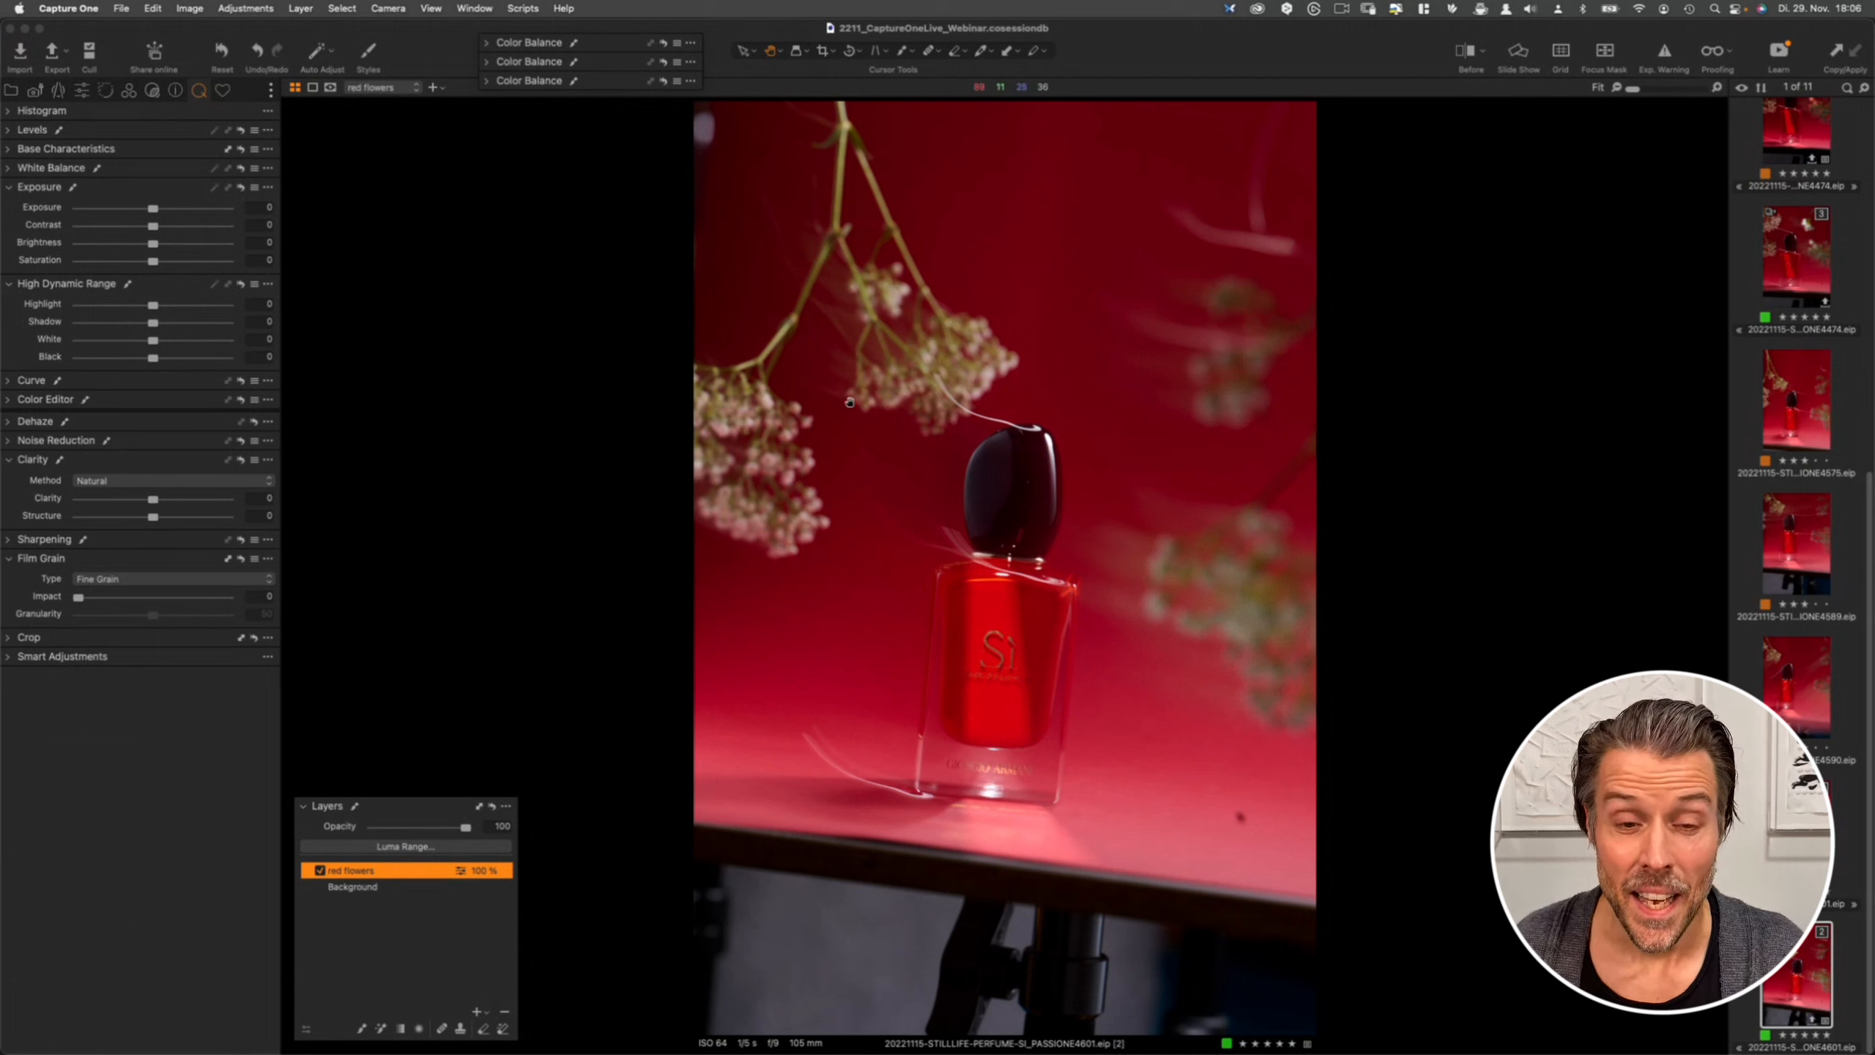
- Switch to the Magic Brush, zoom in on the flowers, and mask the upper flower clusters on the red flowers layer
left_click(905, 58)
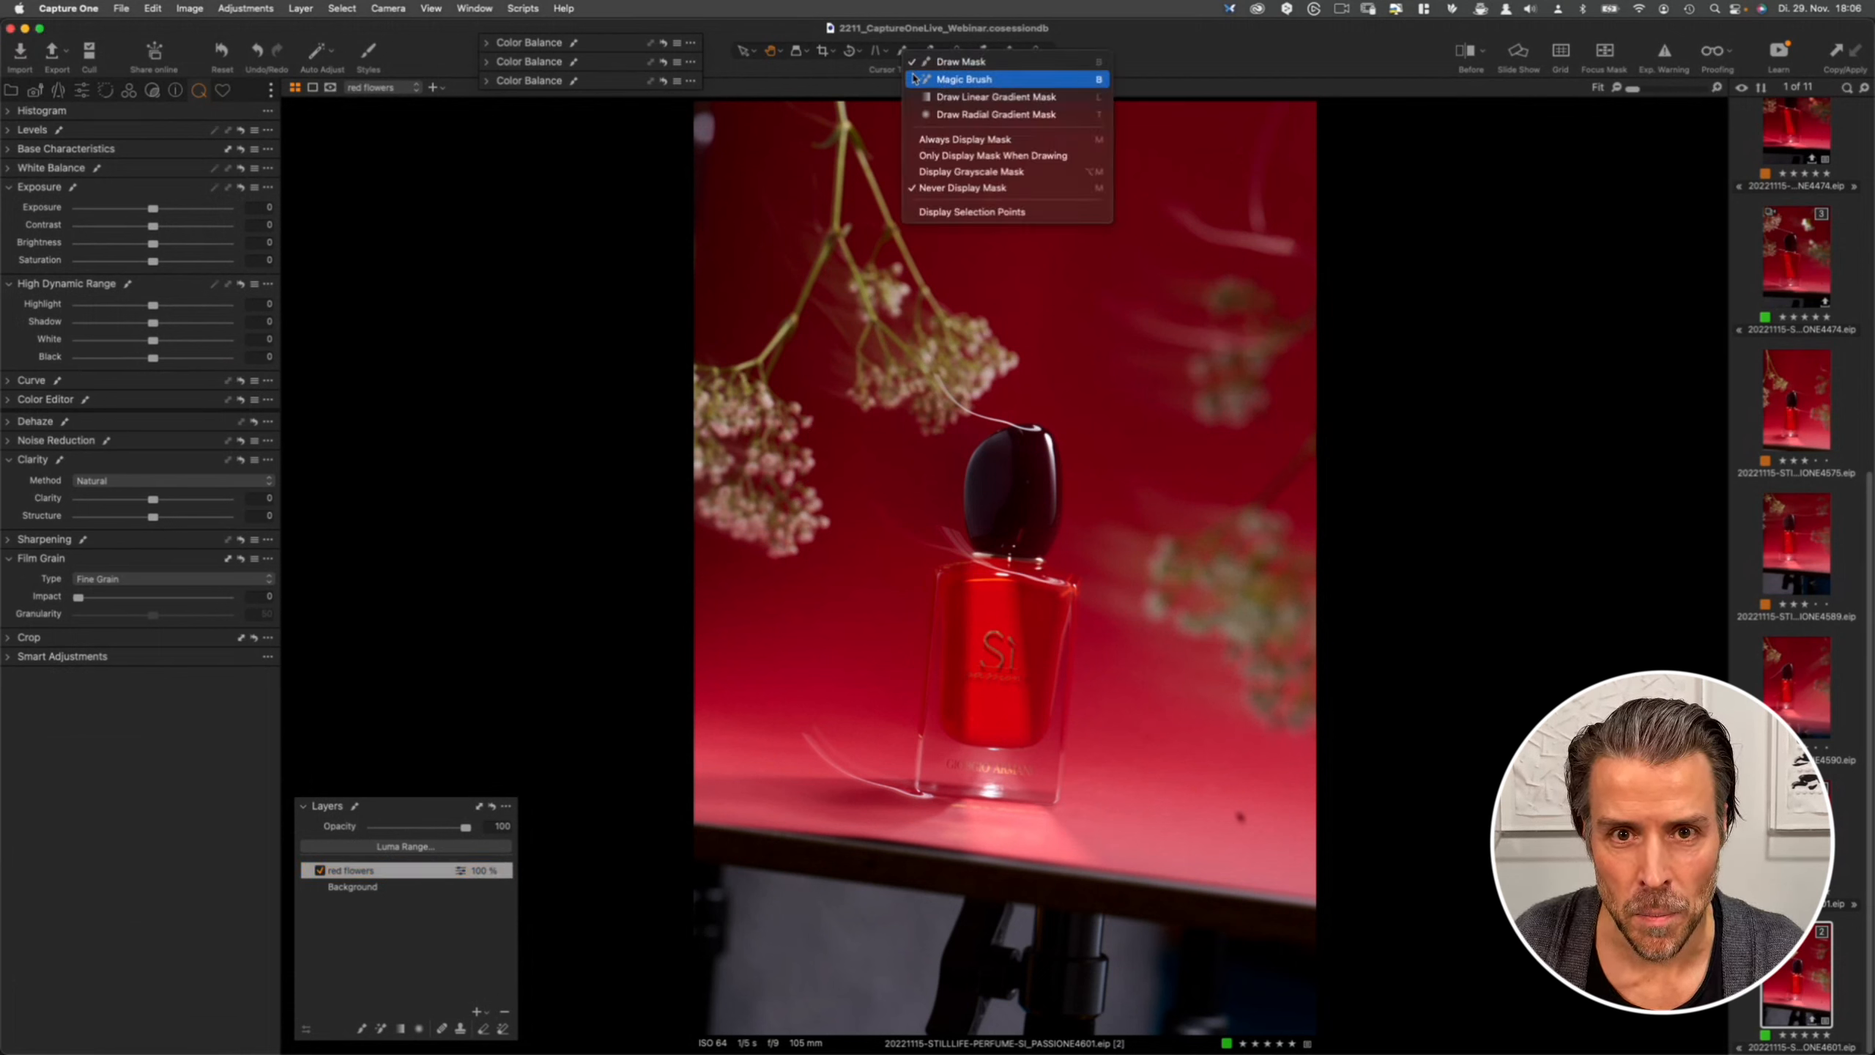
left_click(960, 80)
right_click(769, 344)
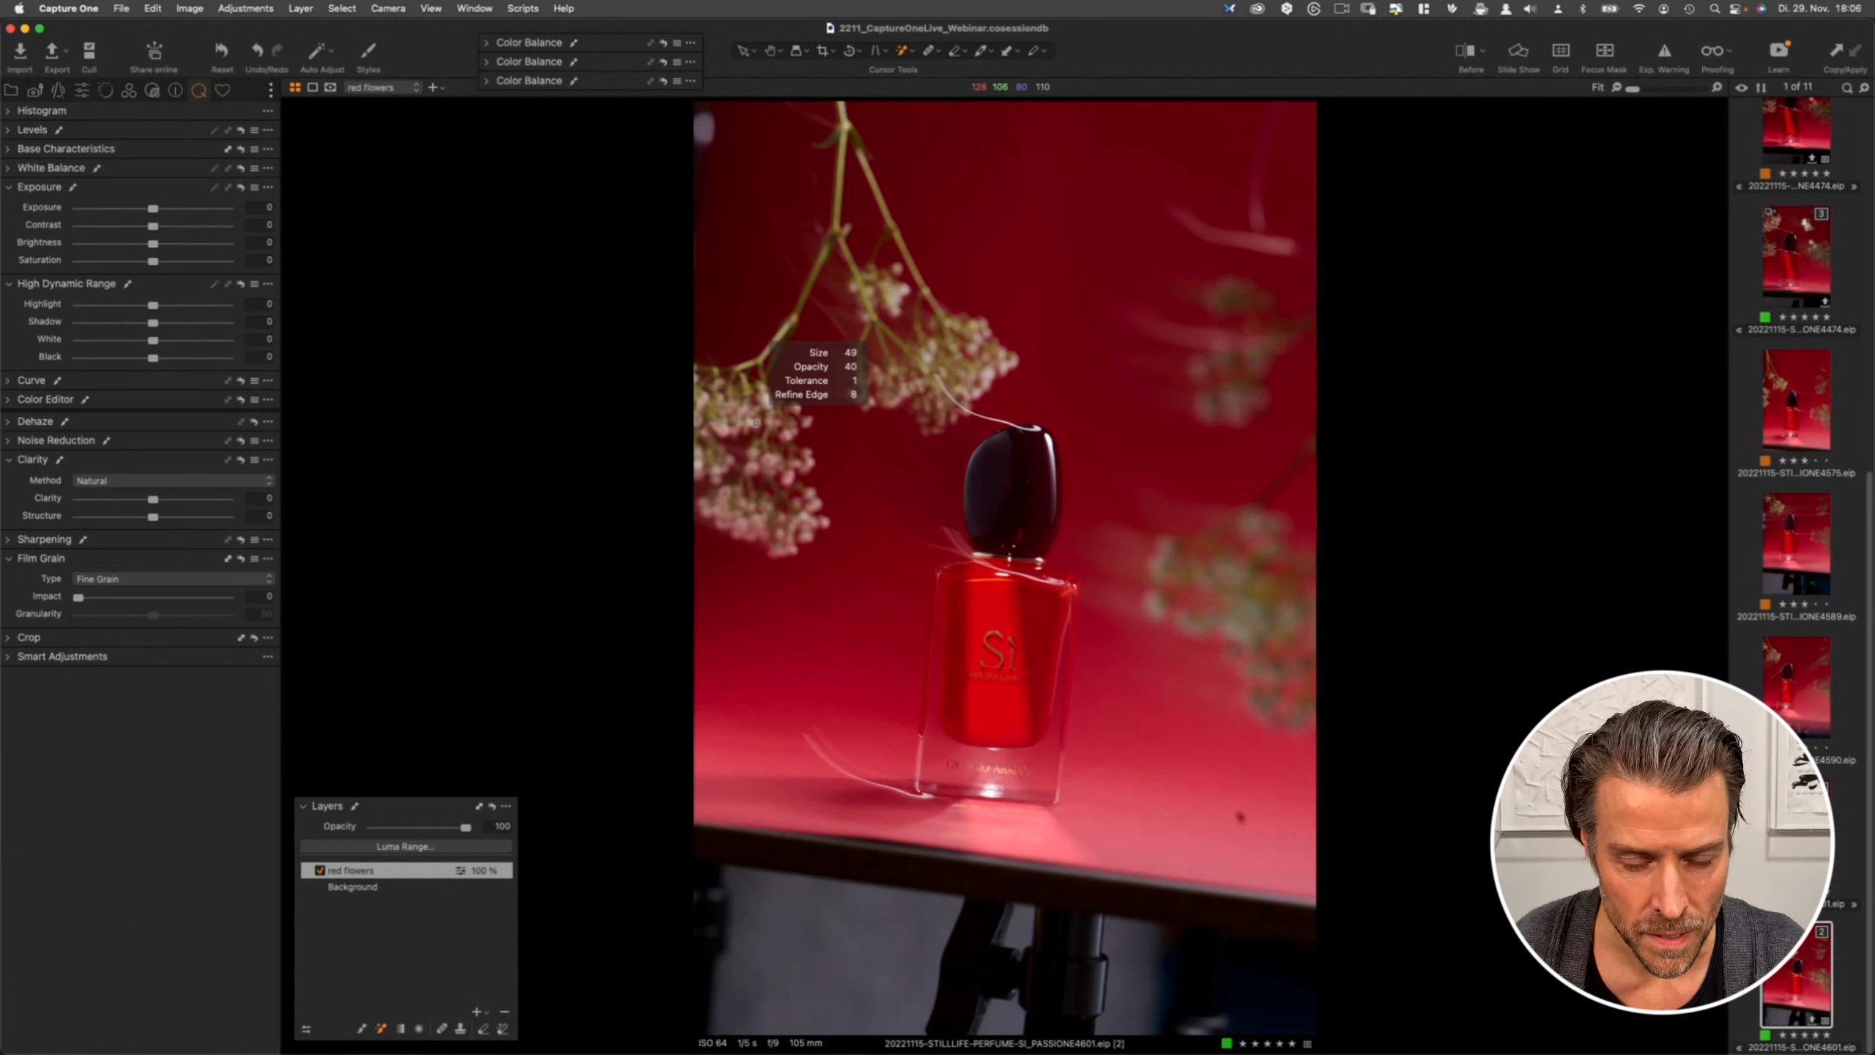
scroll(748, 369, "up", 5)
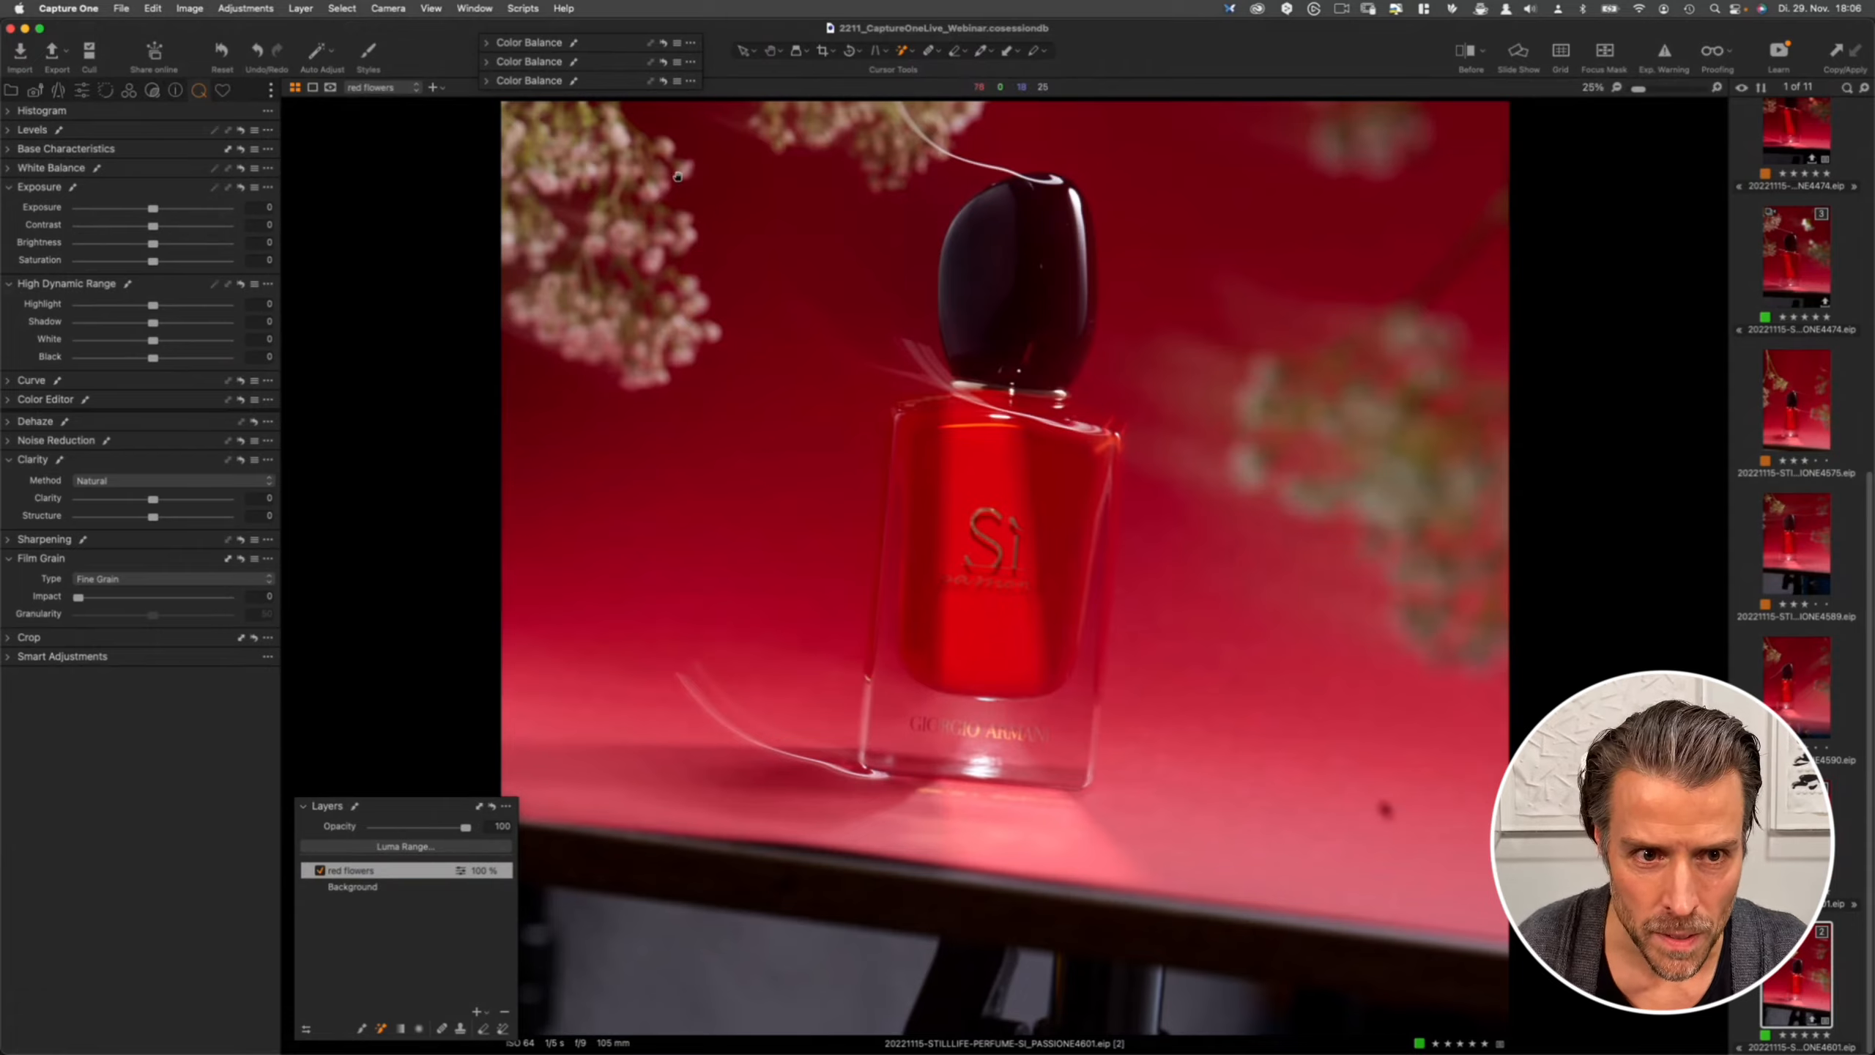
scroll(795, 421, "up", 2)
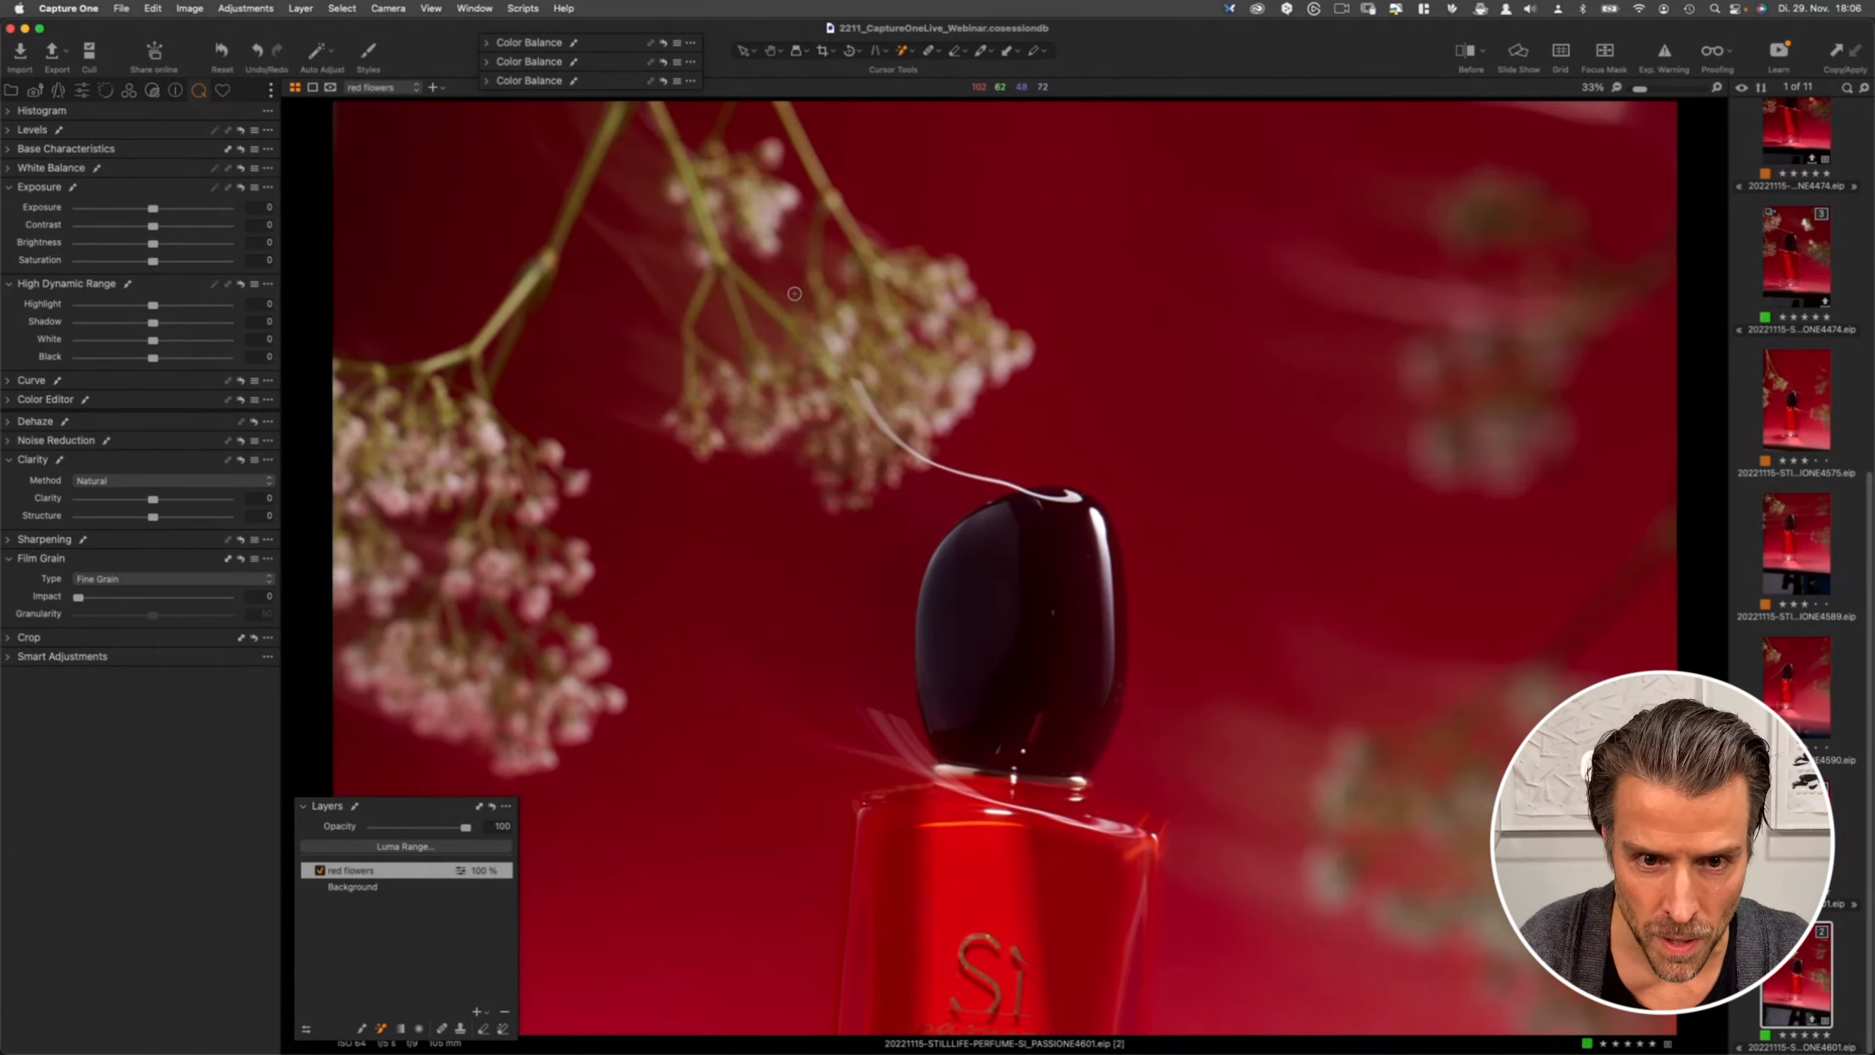
scroll(892, 471, "down", 2)
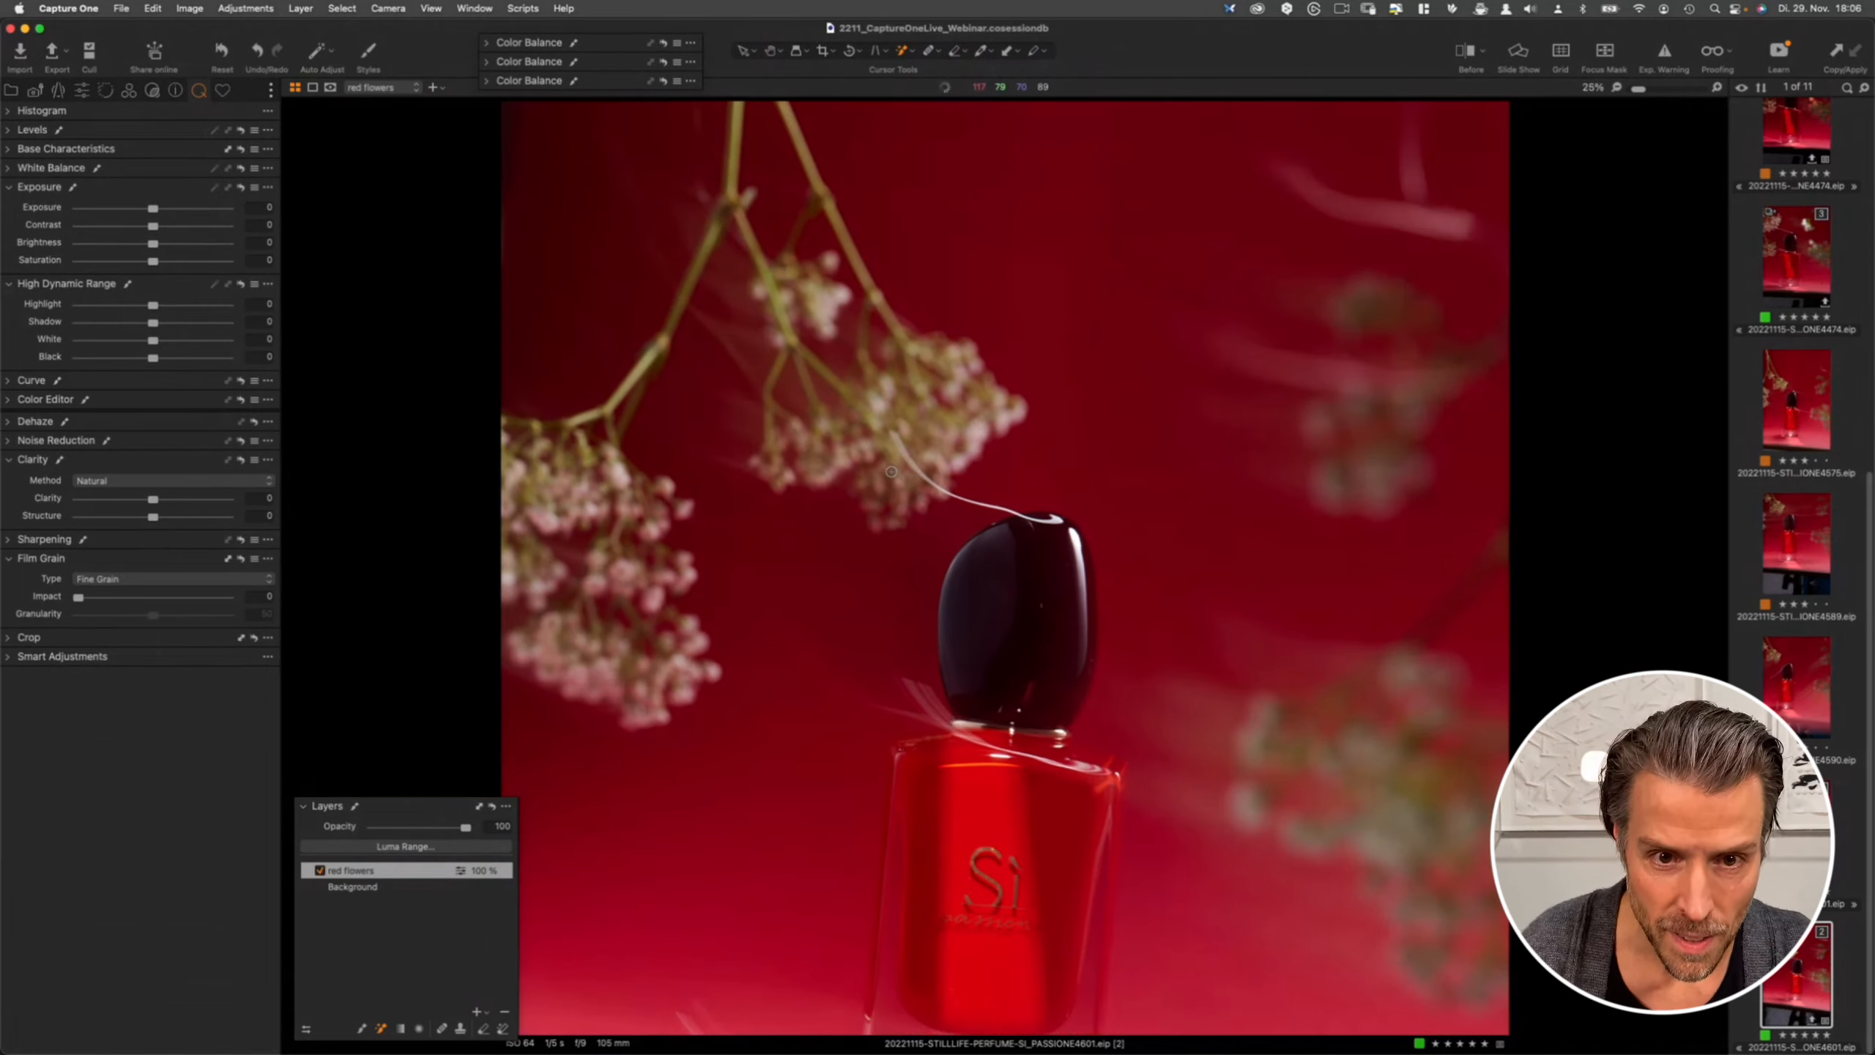
right_click(826, 434)
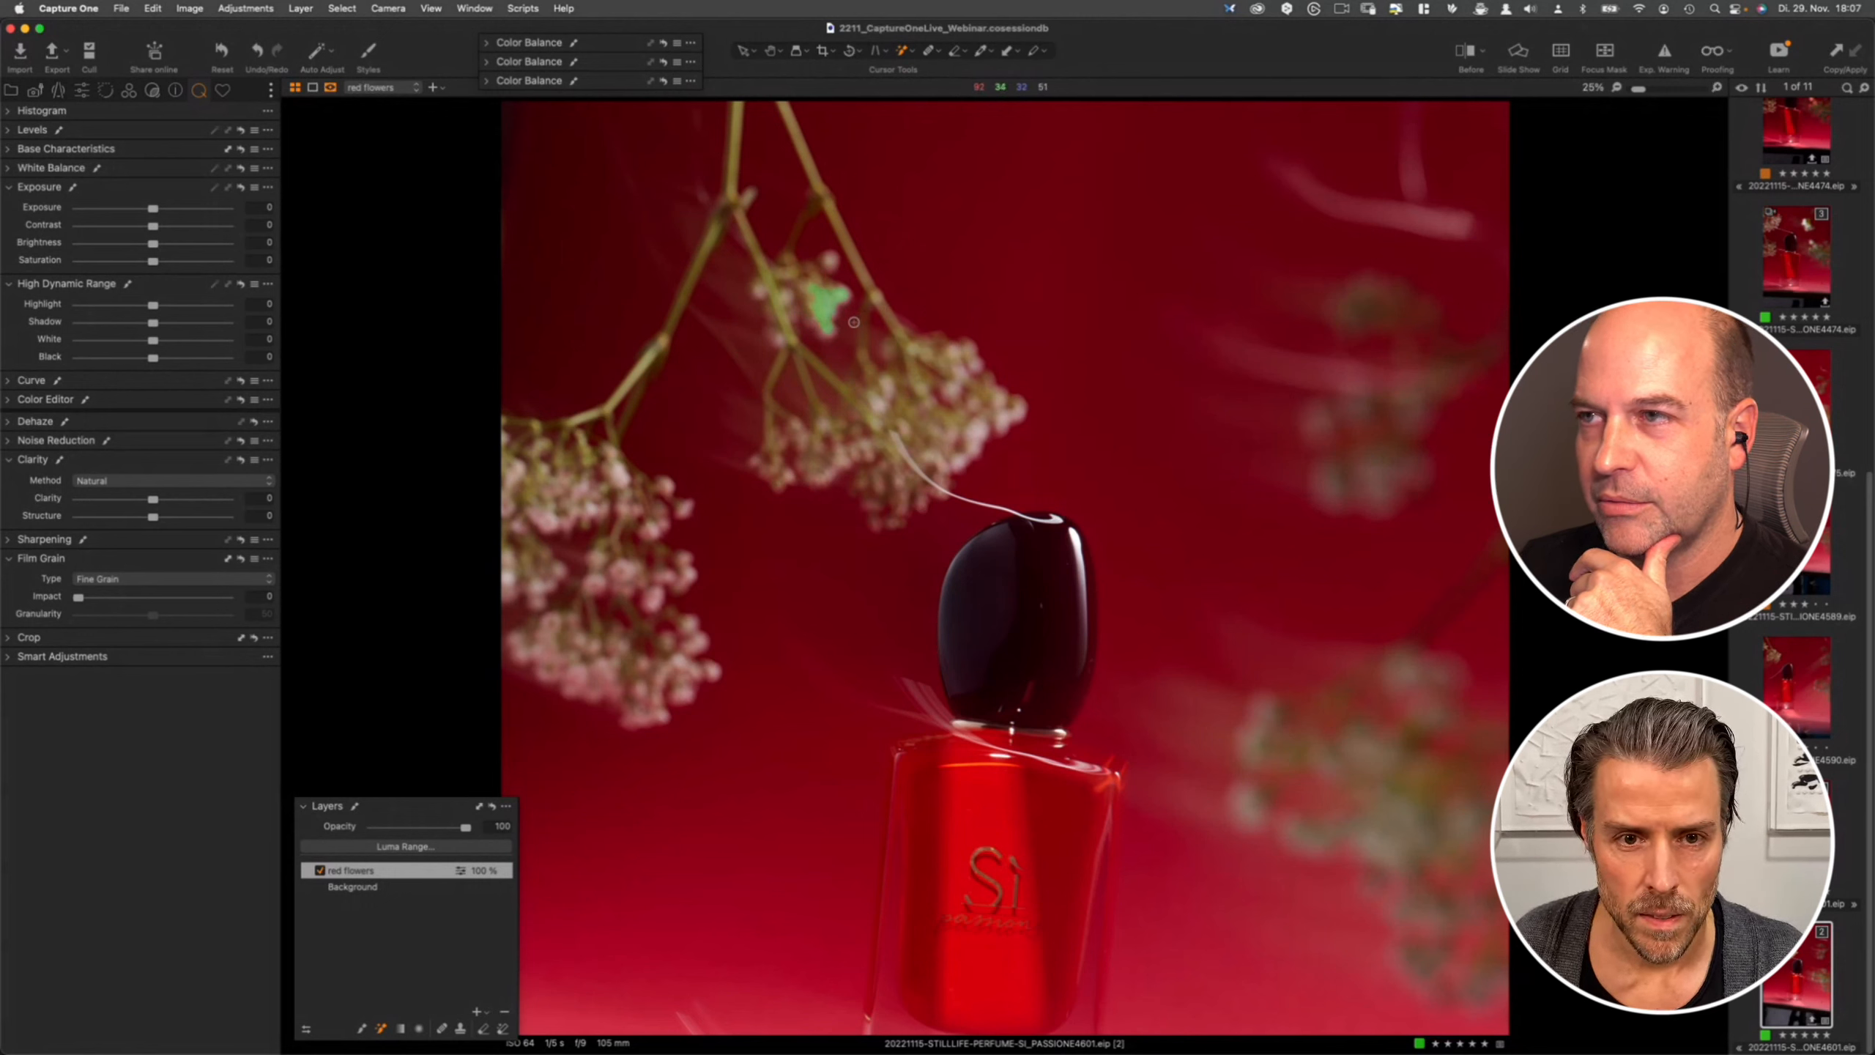
left_click(828, 262)
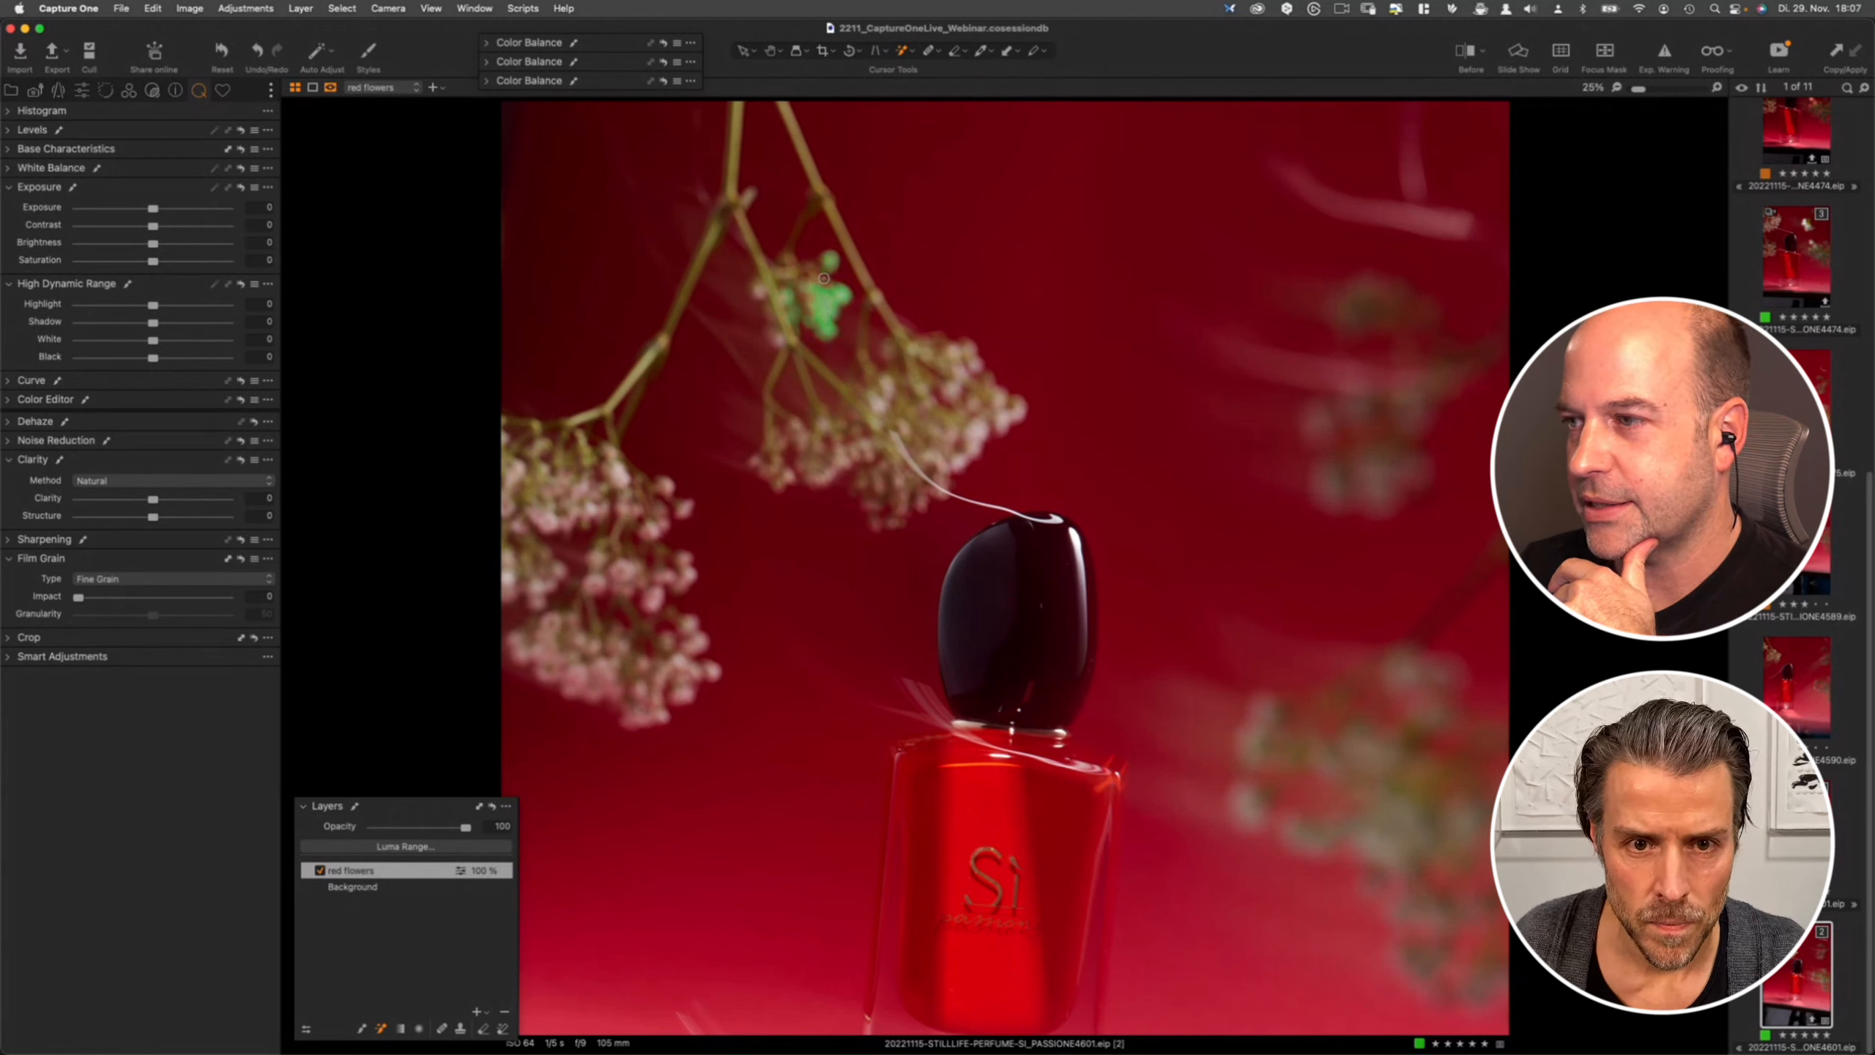
left_click(966, 377)
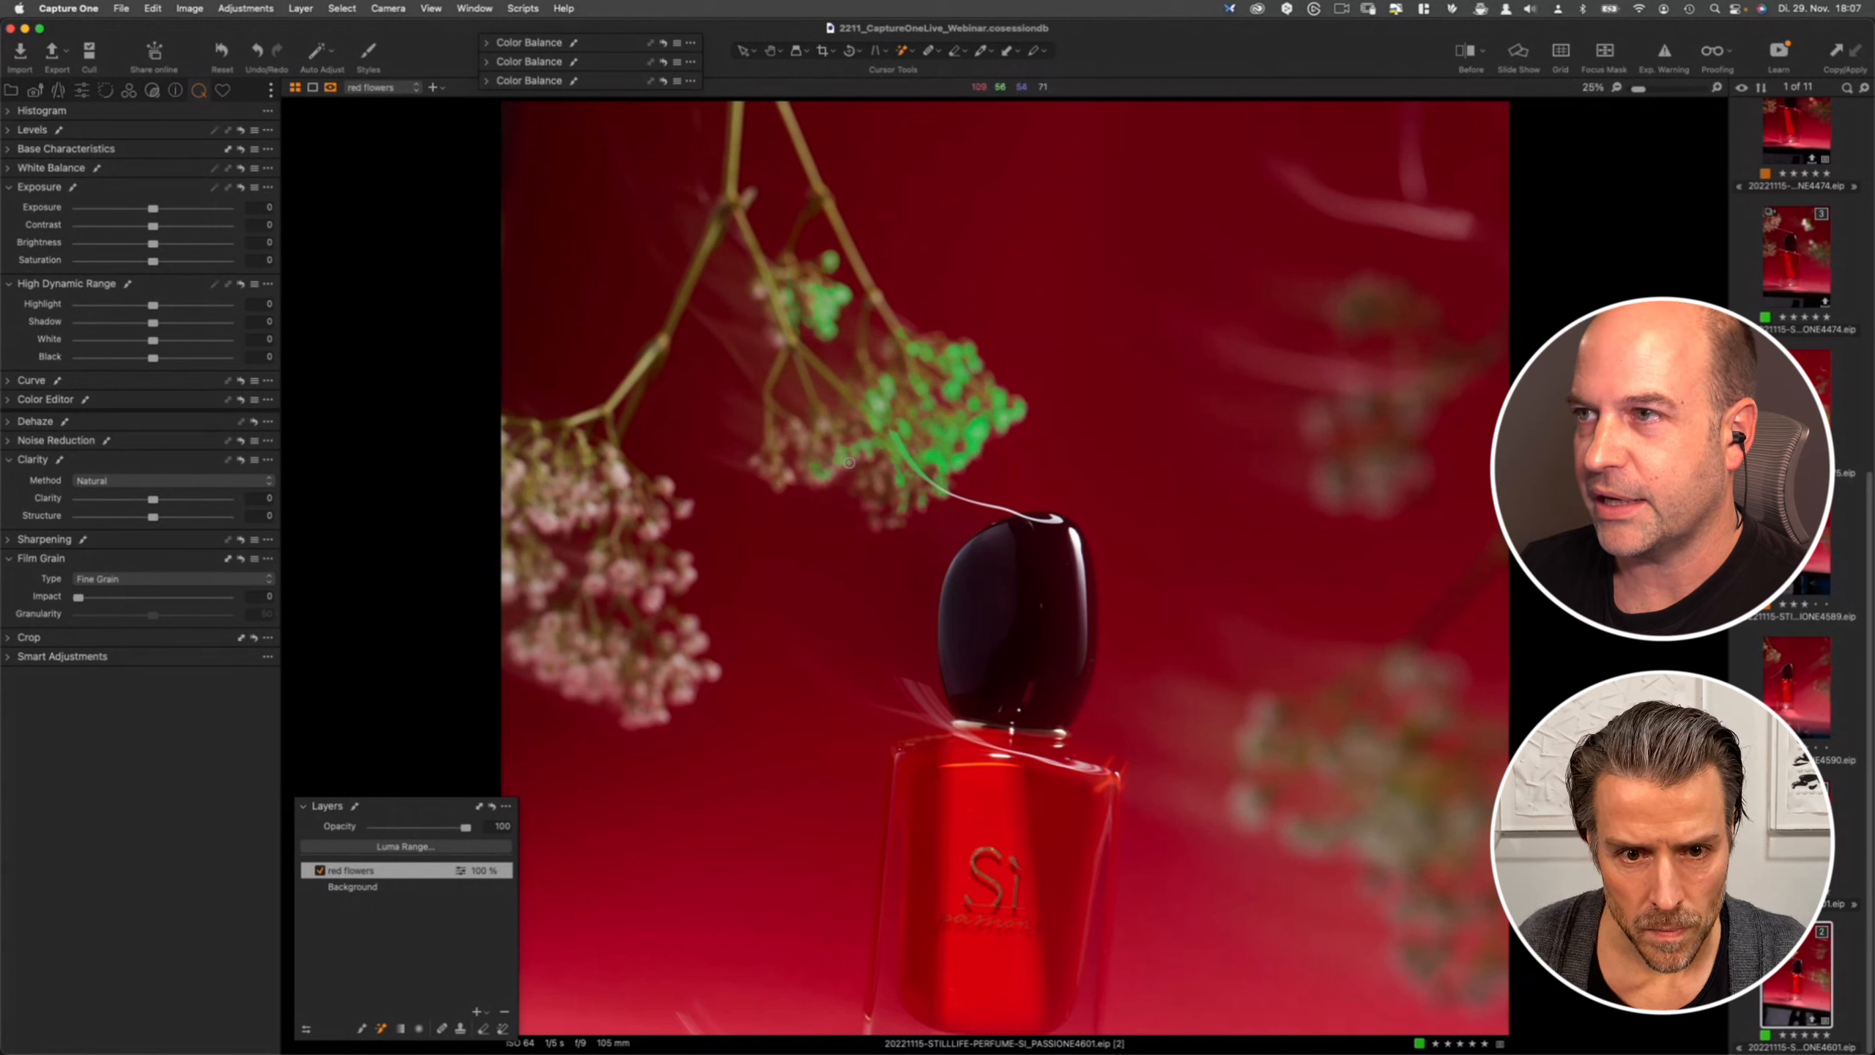
- Add the left-hand flower cluster and more of the upper cluster to the red flowers mask with the Magic Brush
left_click(789, 473)
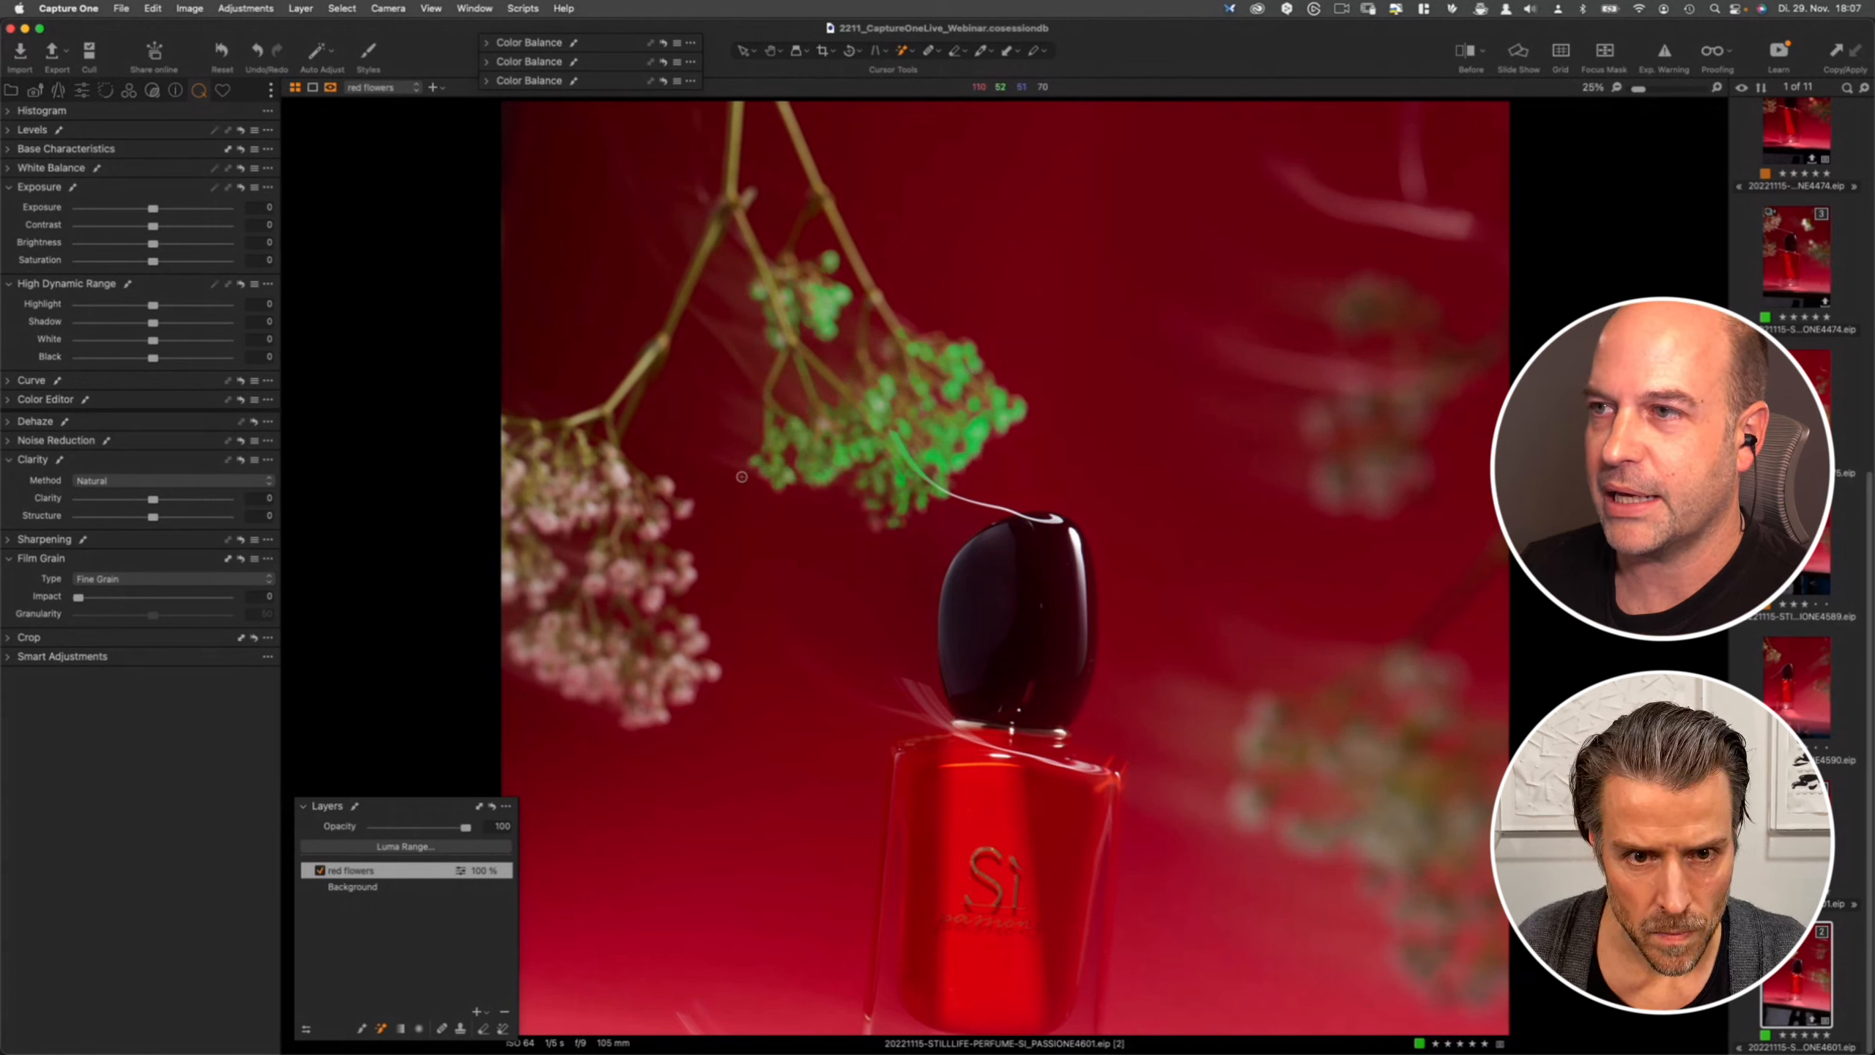
left_click(625, 575)
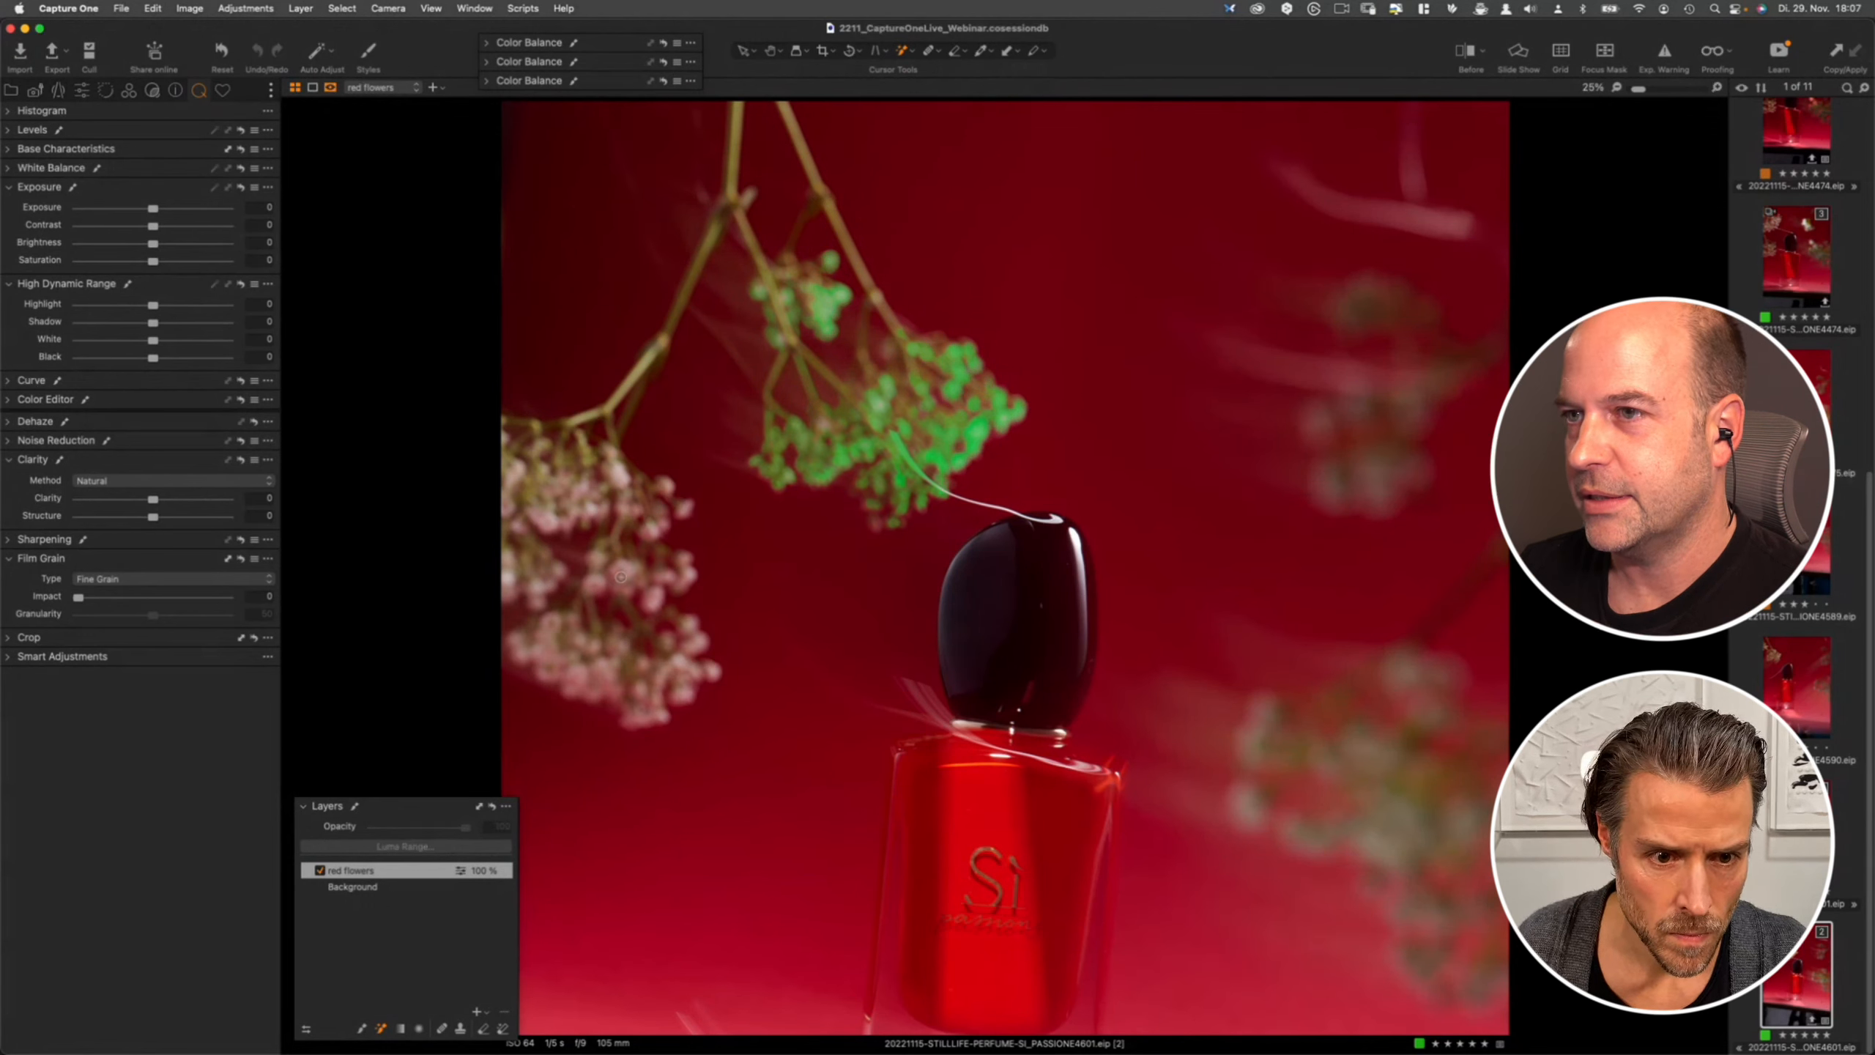
left_click(676, 574)
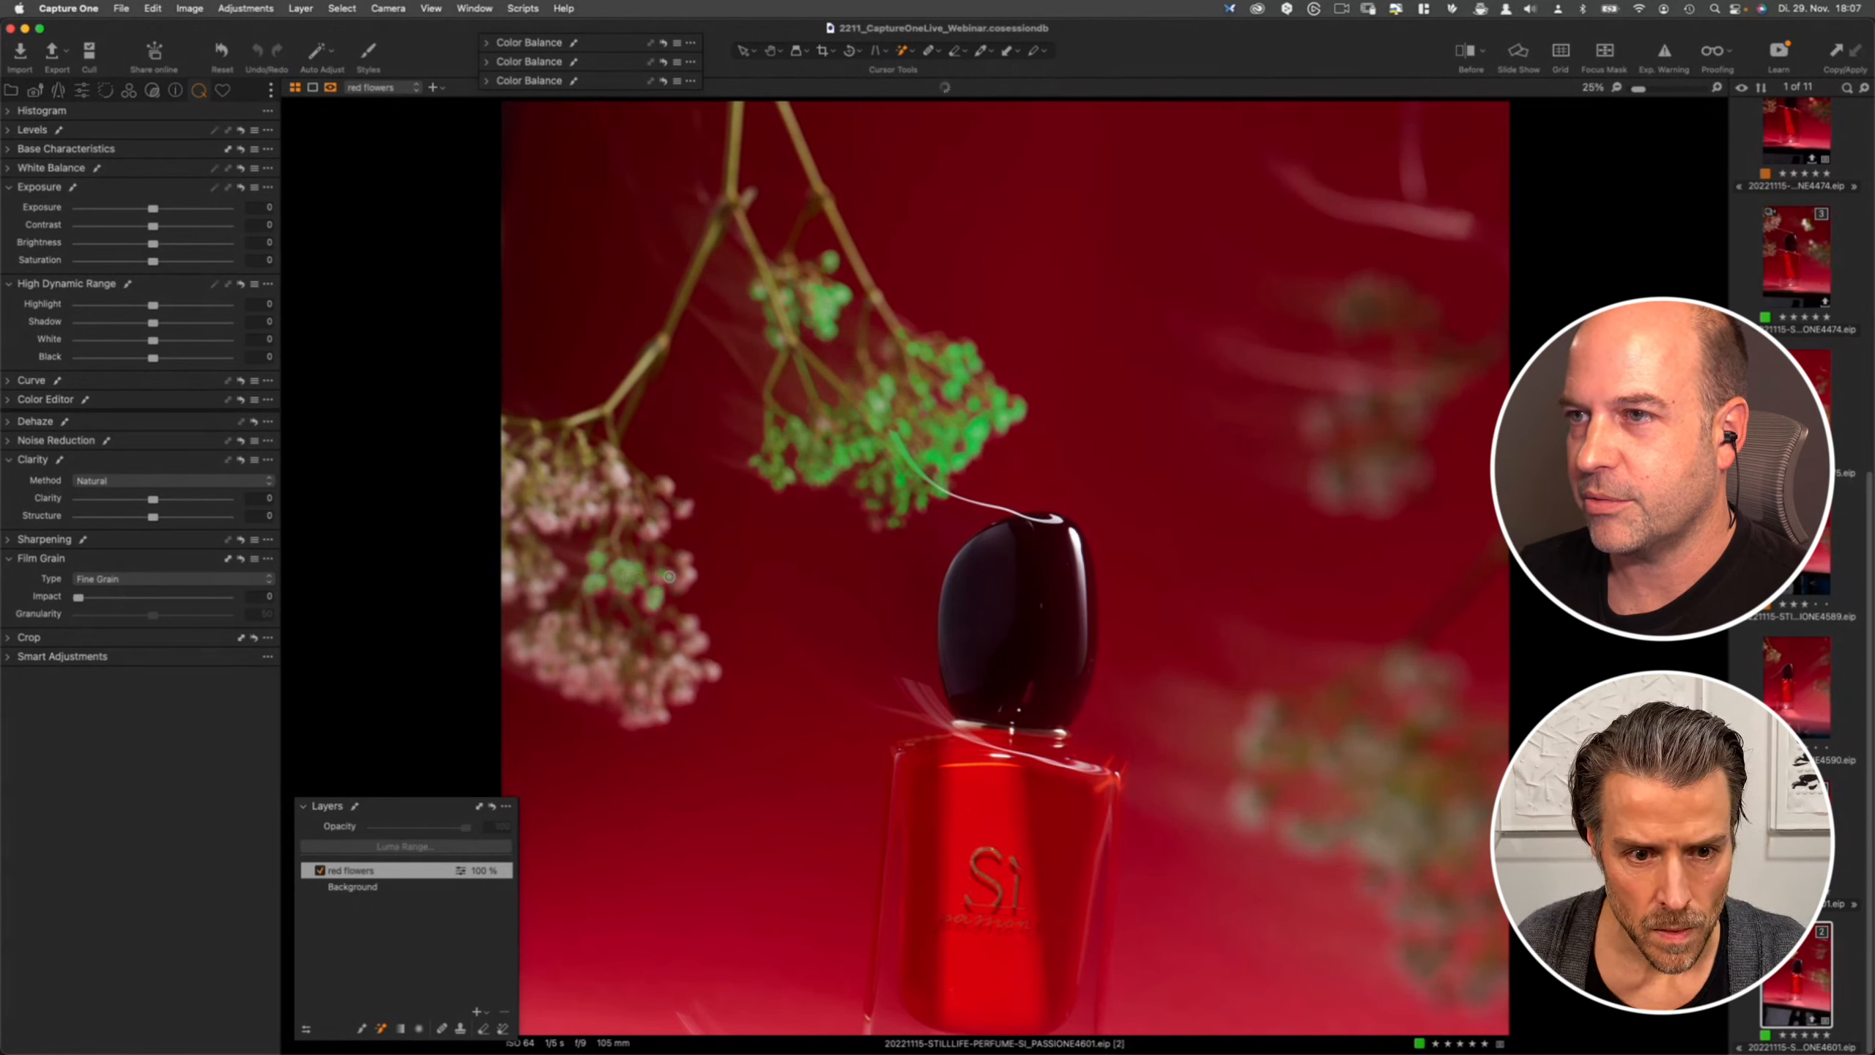
left_click(657, 522)
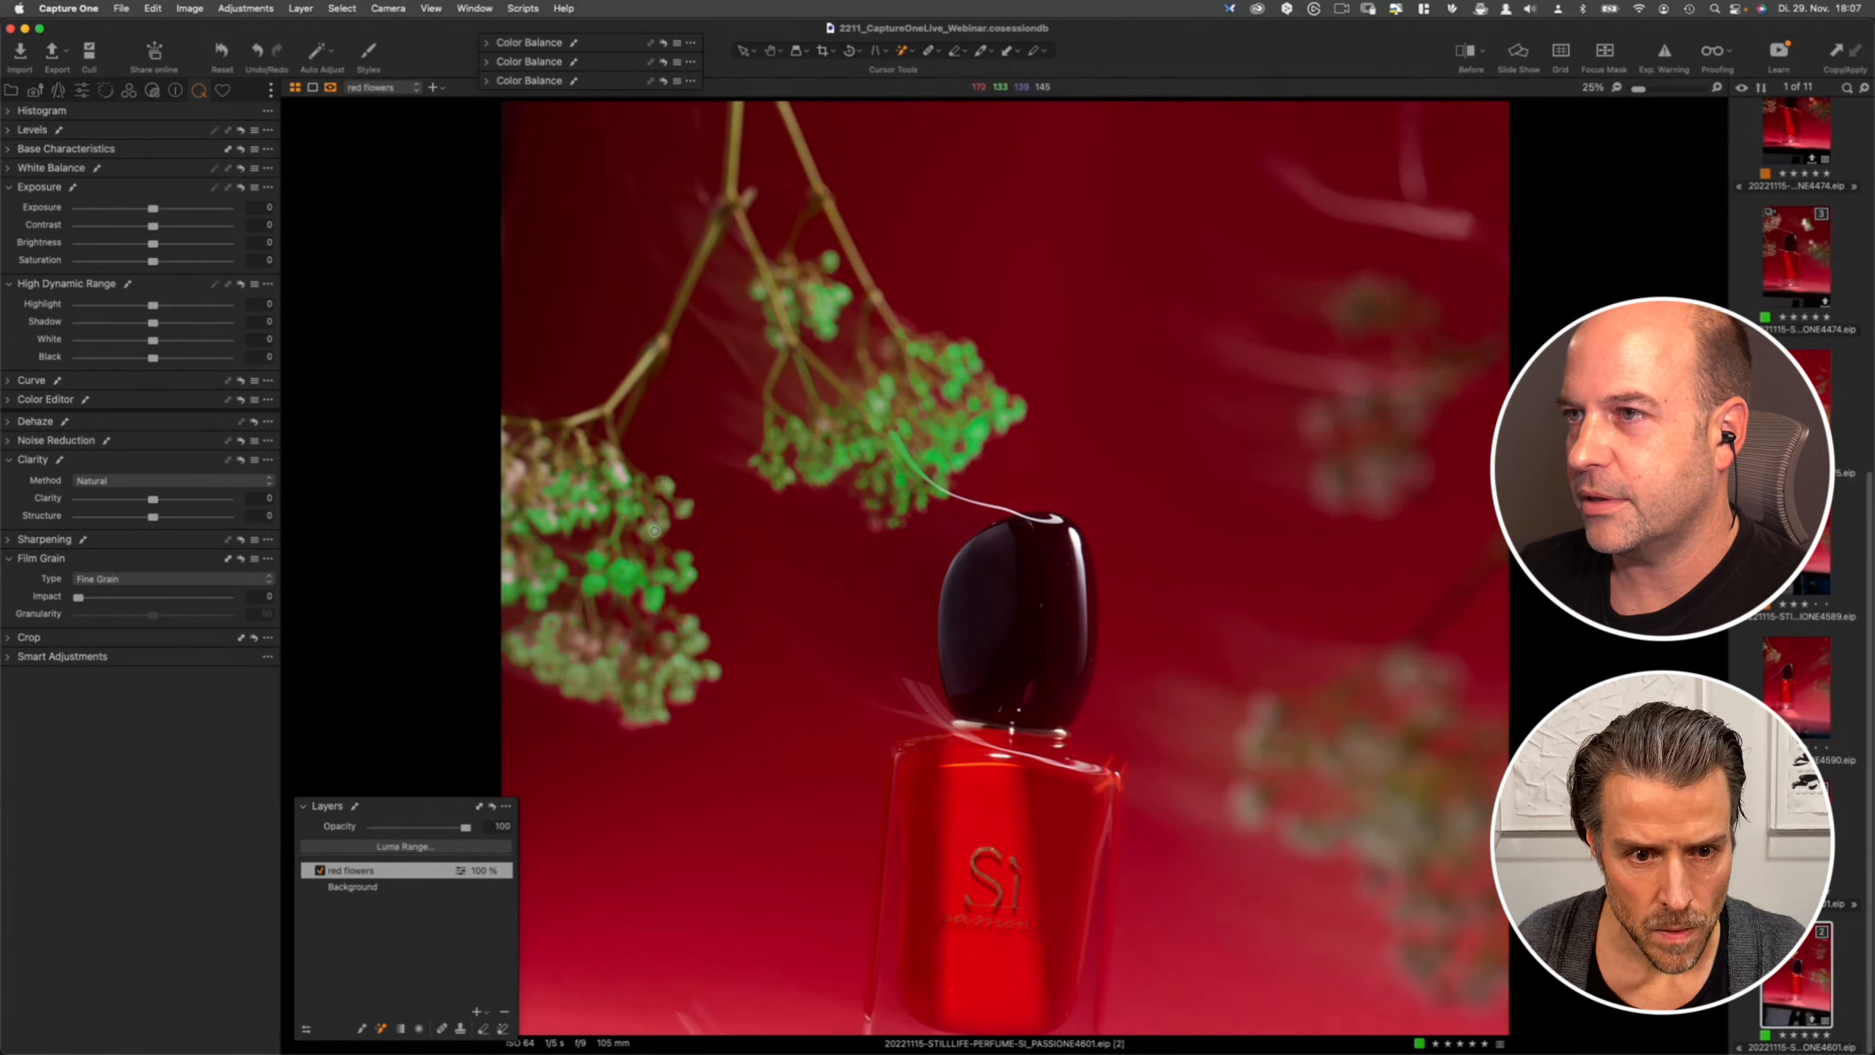
left_click(621, 476)
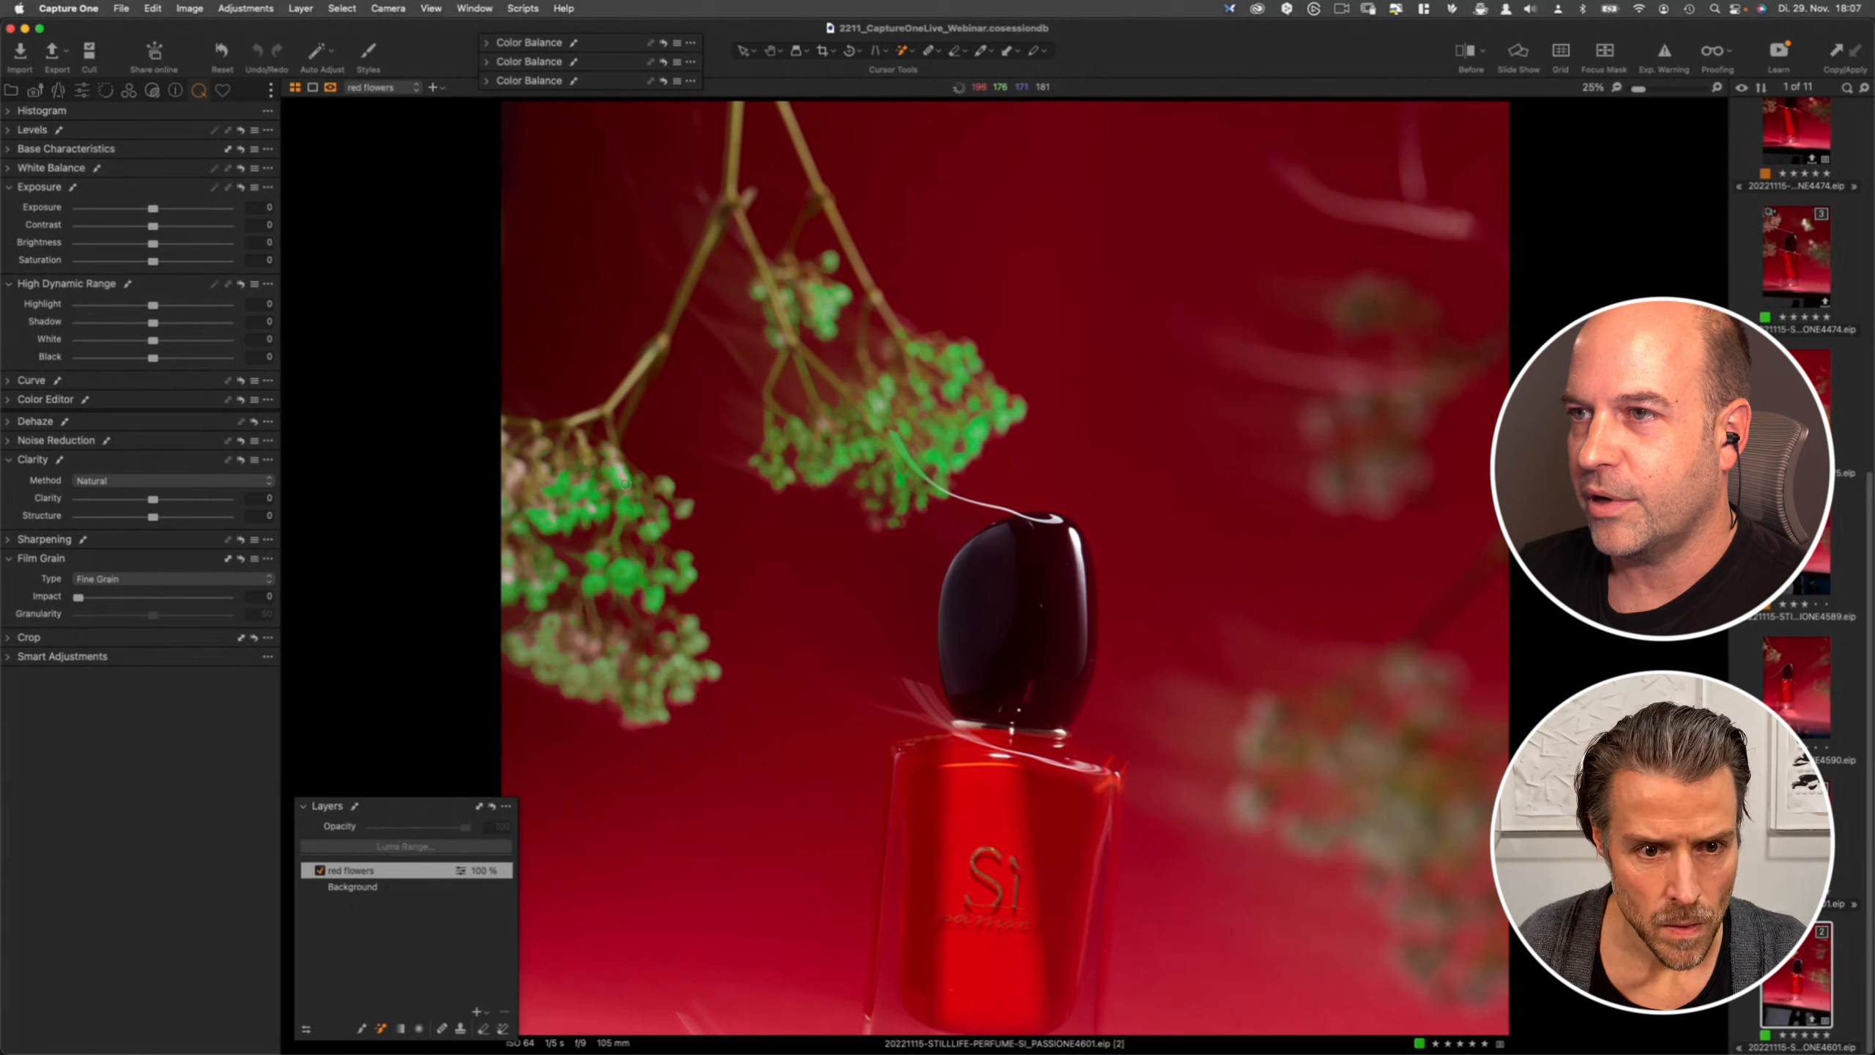
left_click(519, 478)
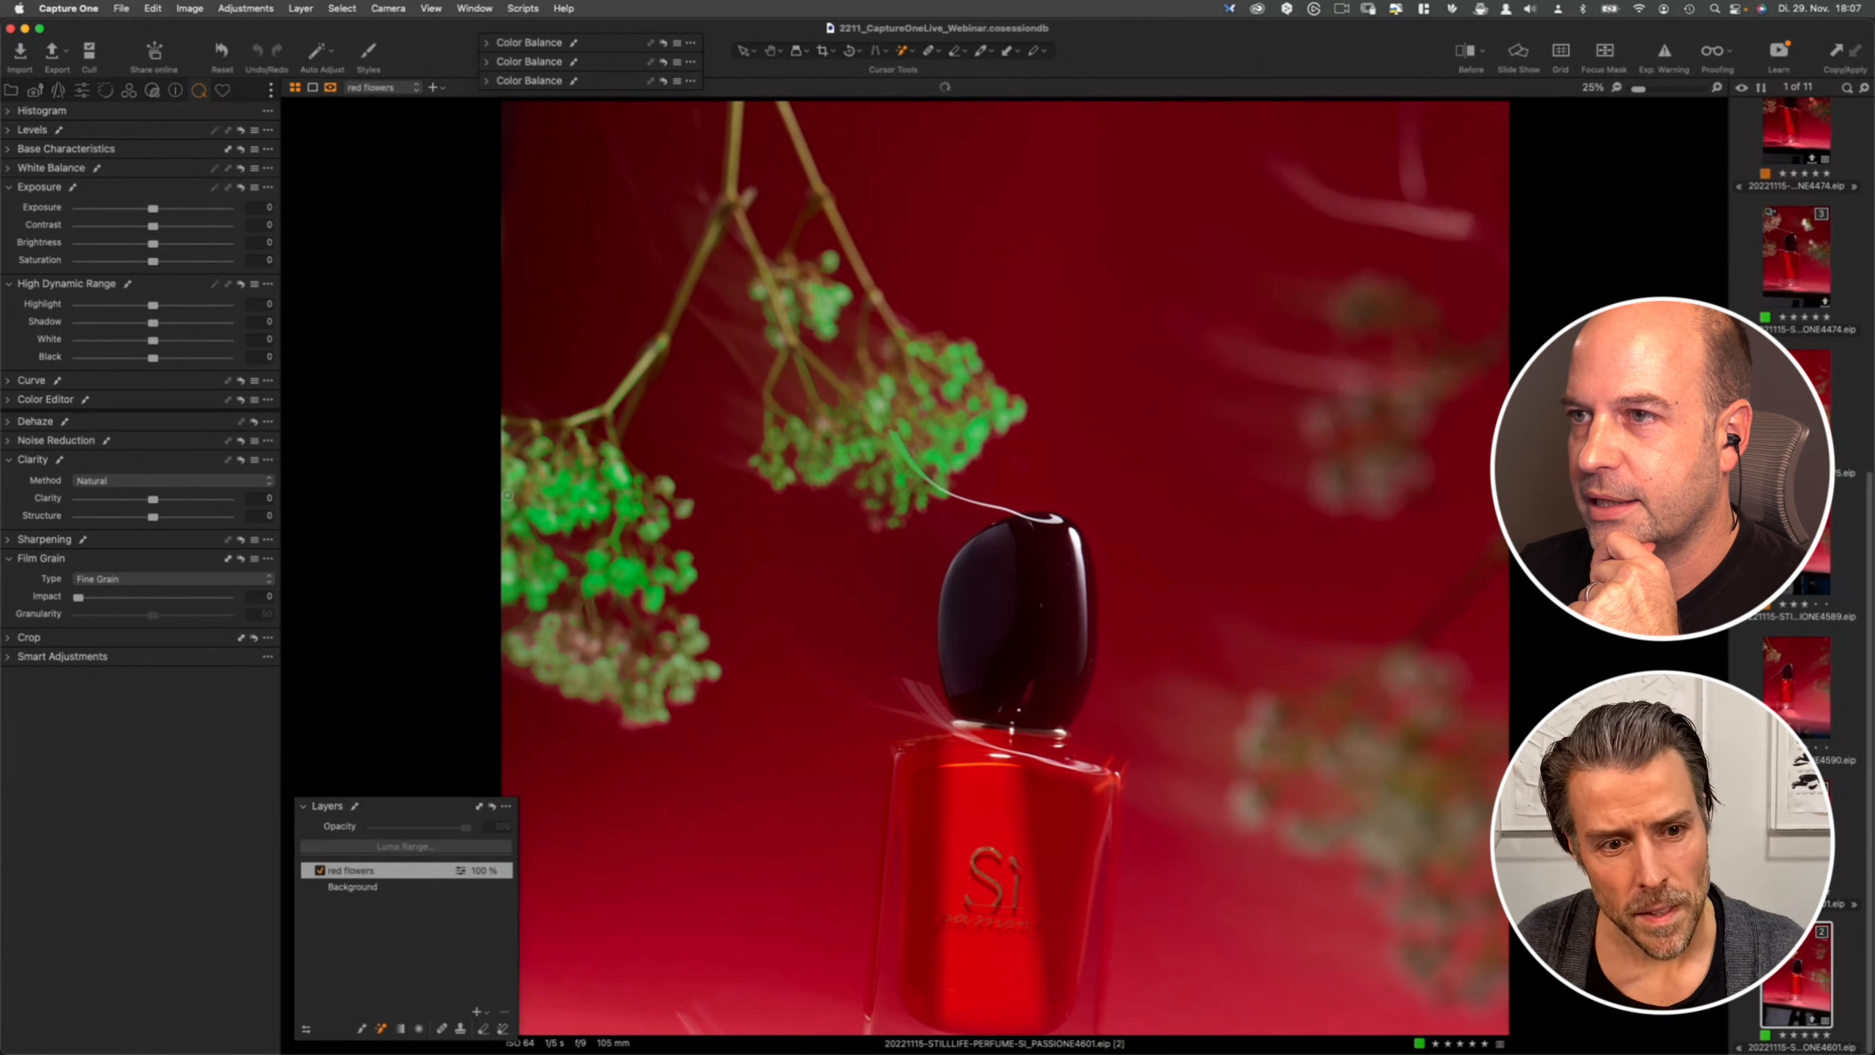
left_click(513, 584)
left_click(616, 484)
left_click(625, 479)
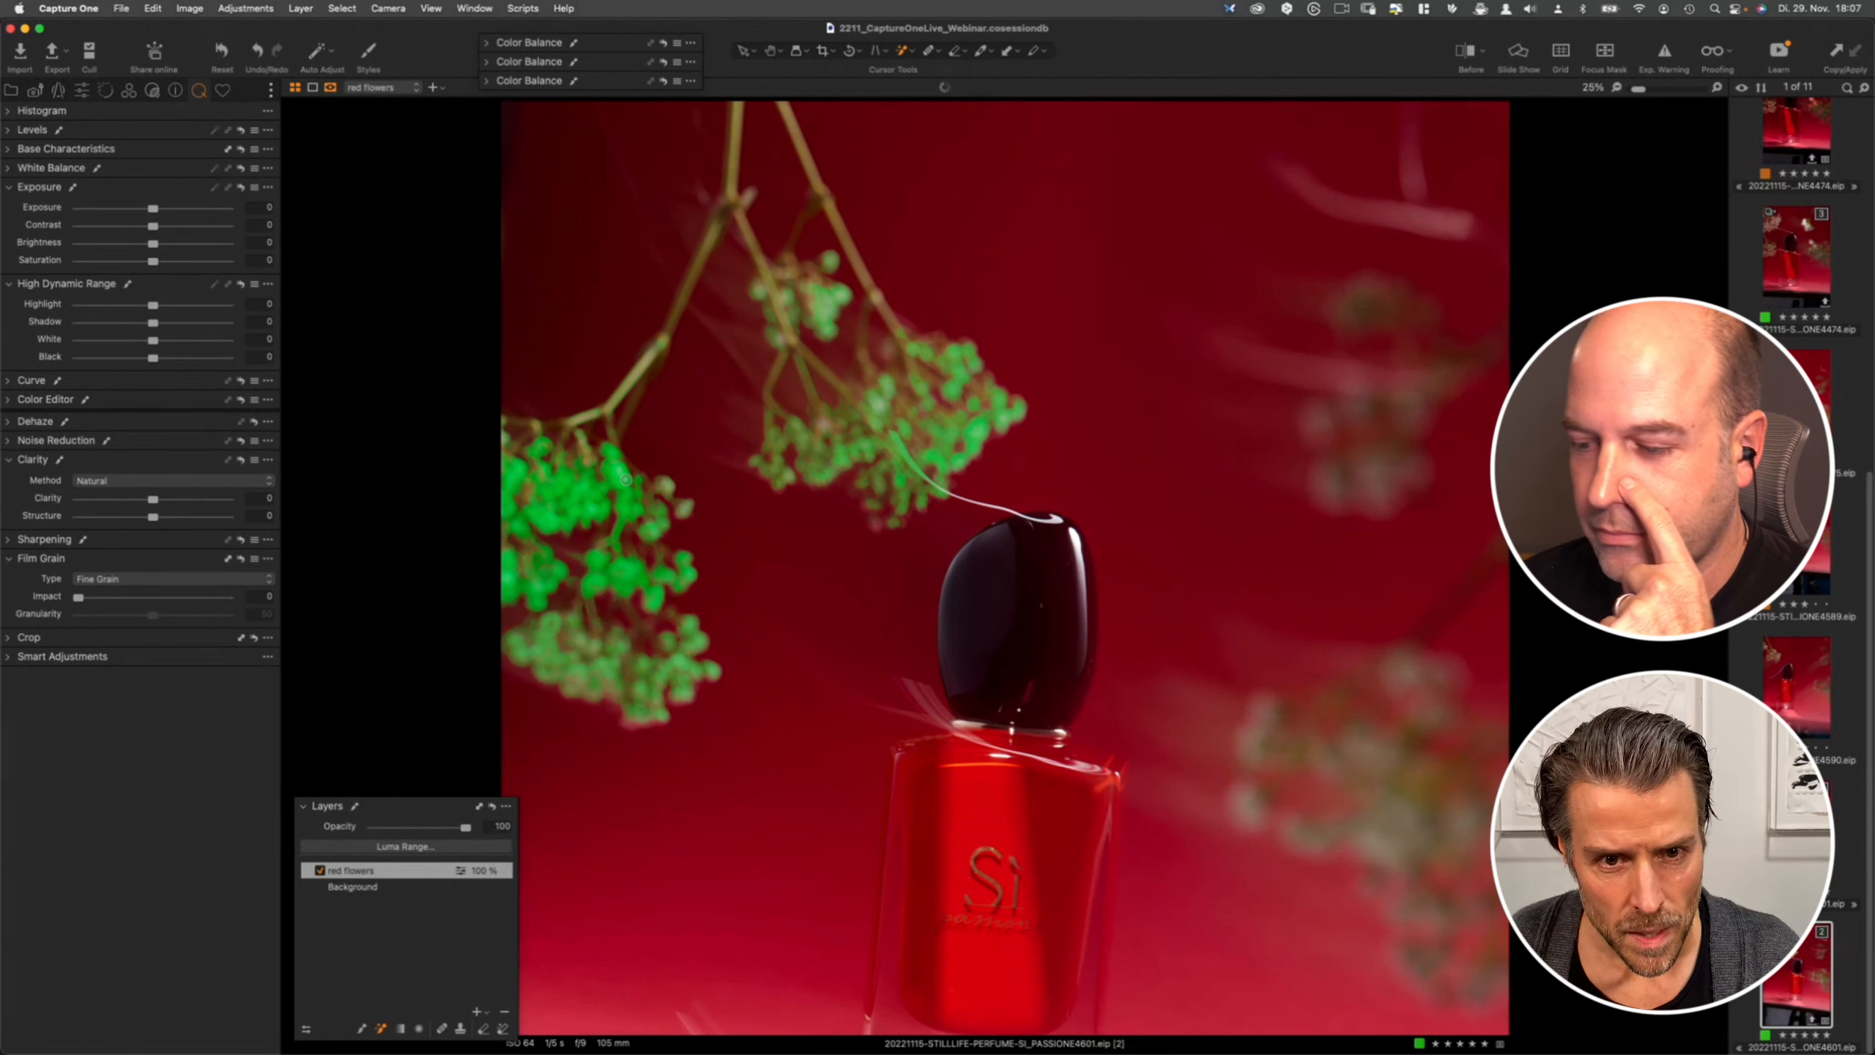
left_click(774, 303)
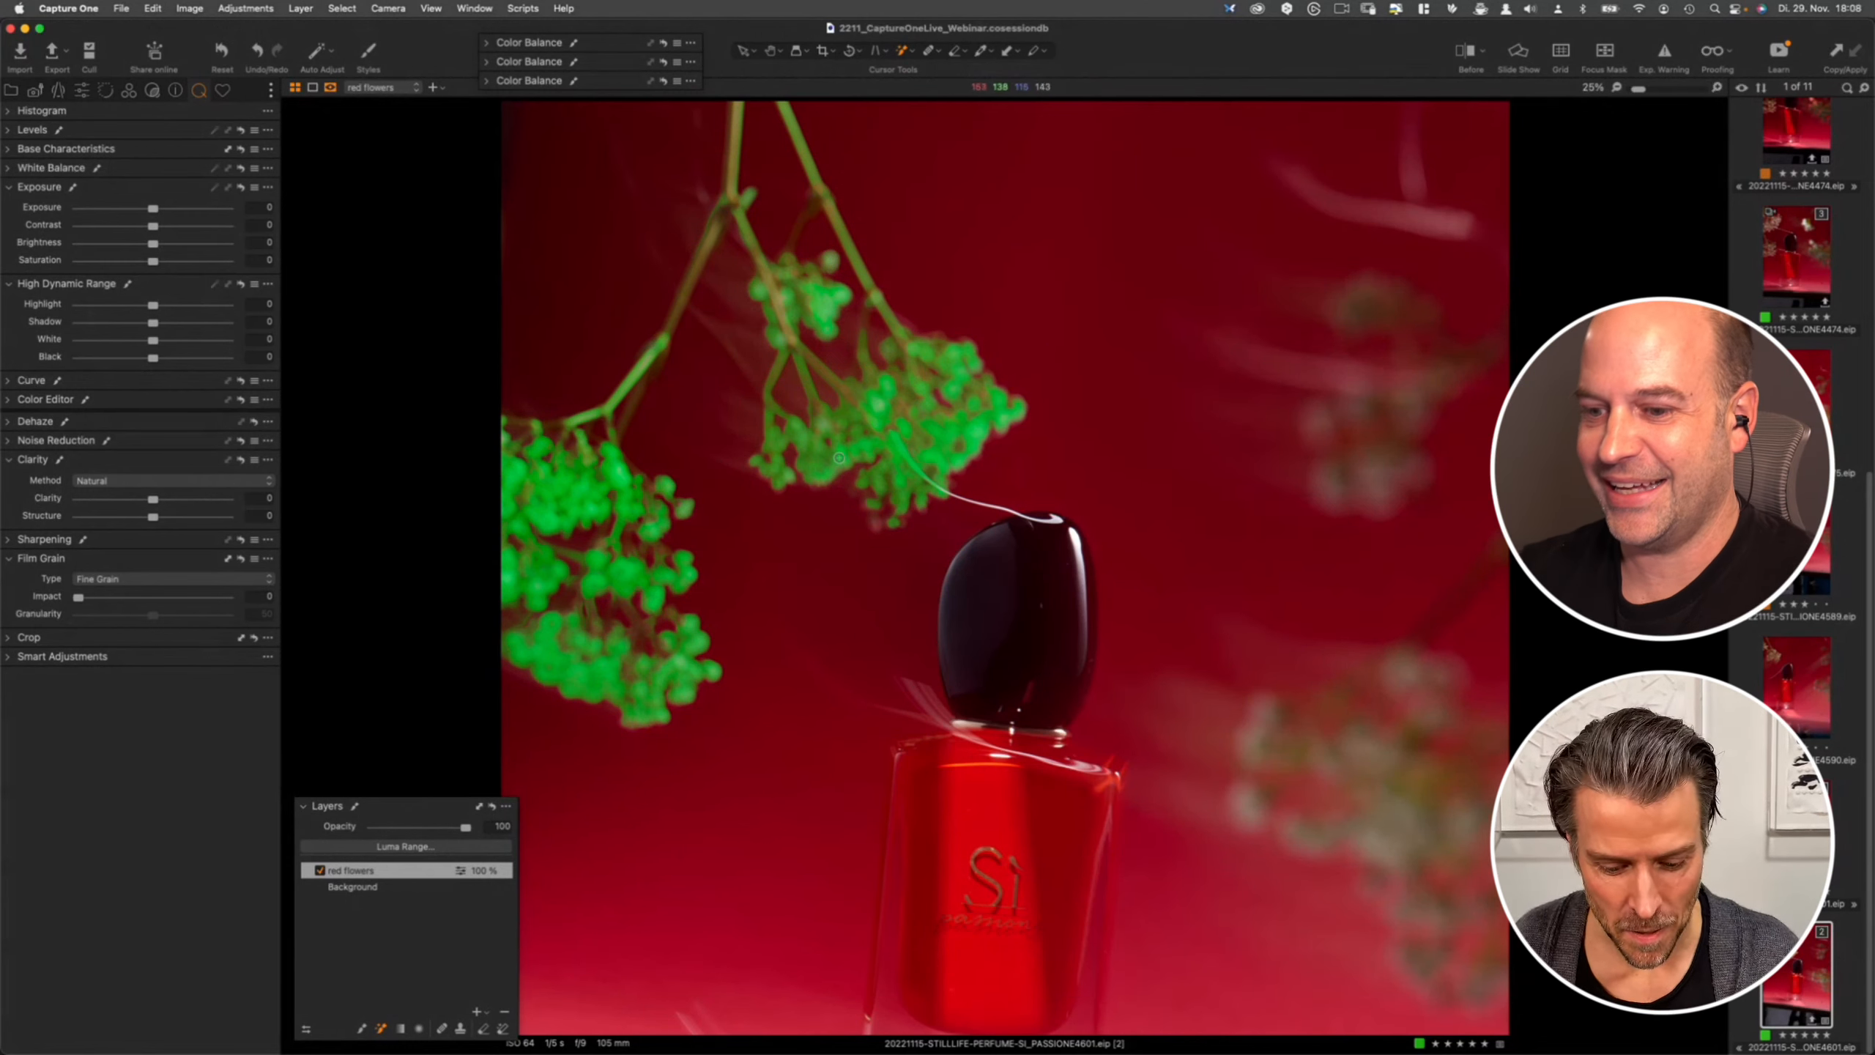
- Toggle the mask overlay off and on, and open Preferences to check the Appearance mask colour setting
key("m")
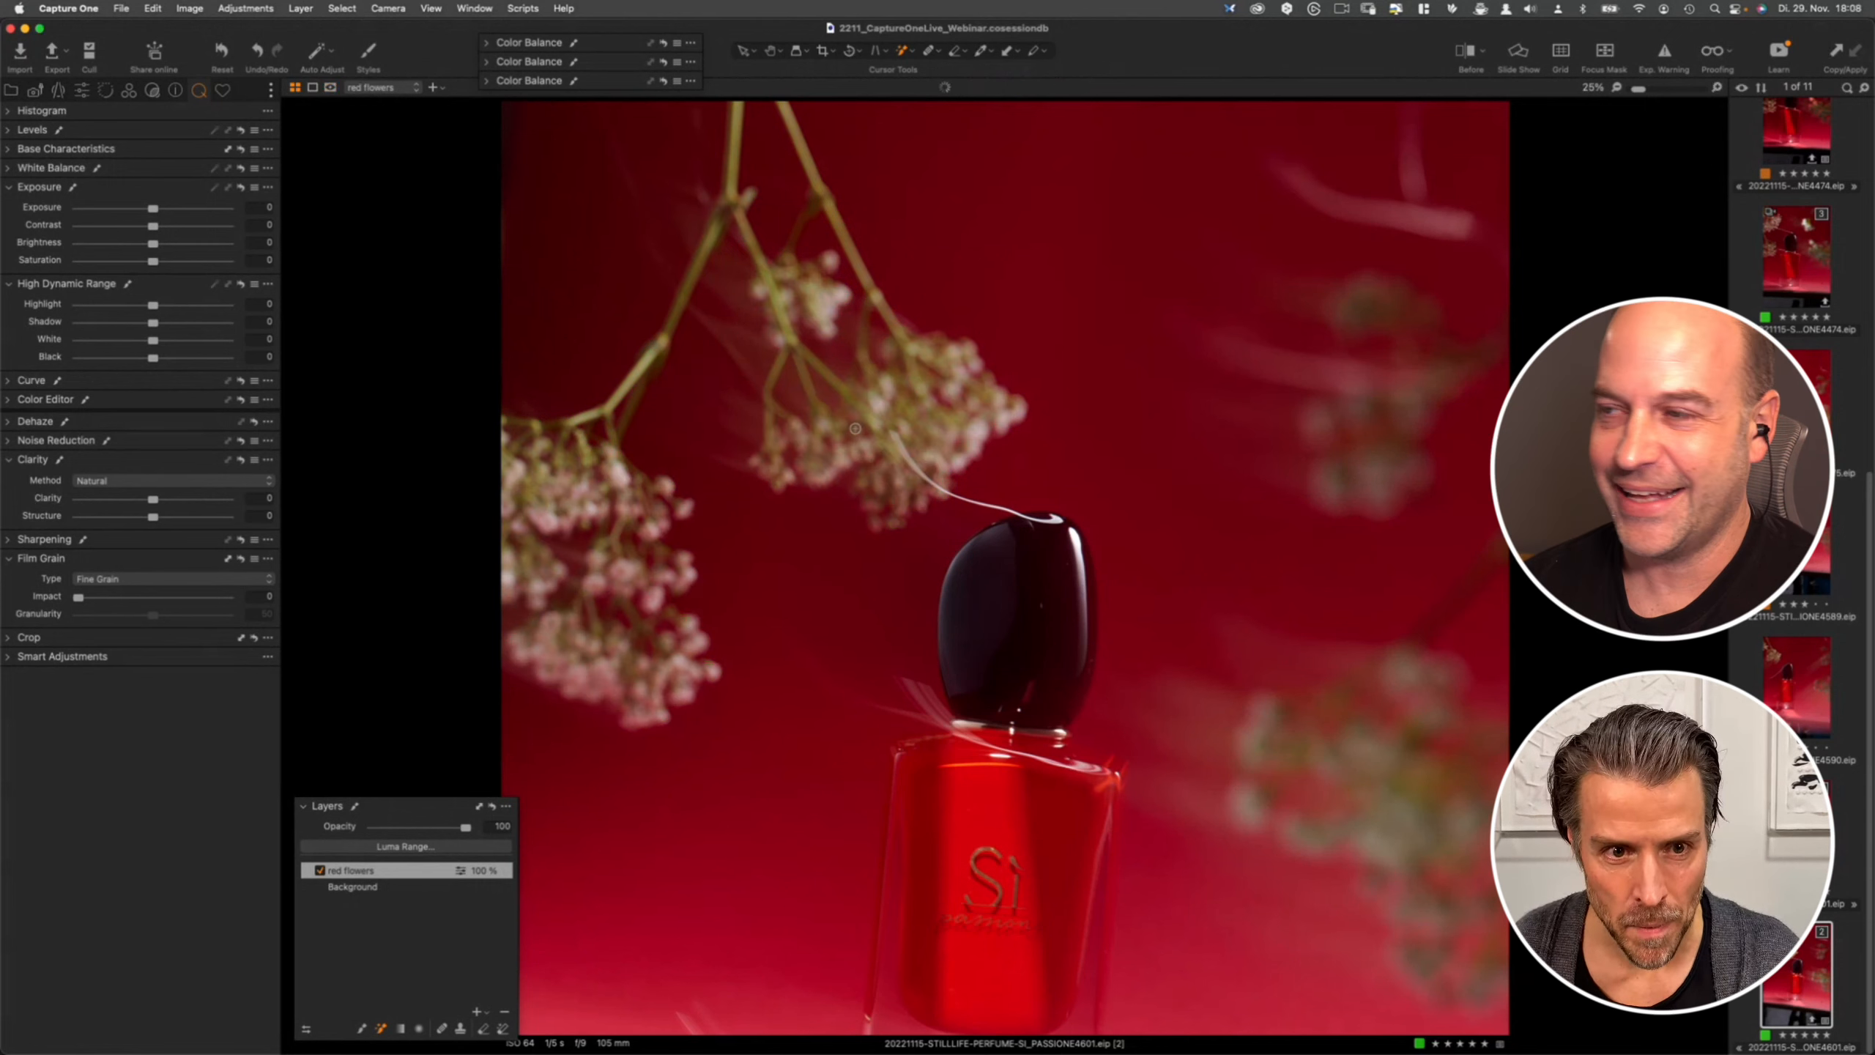
key("m")
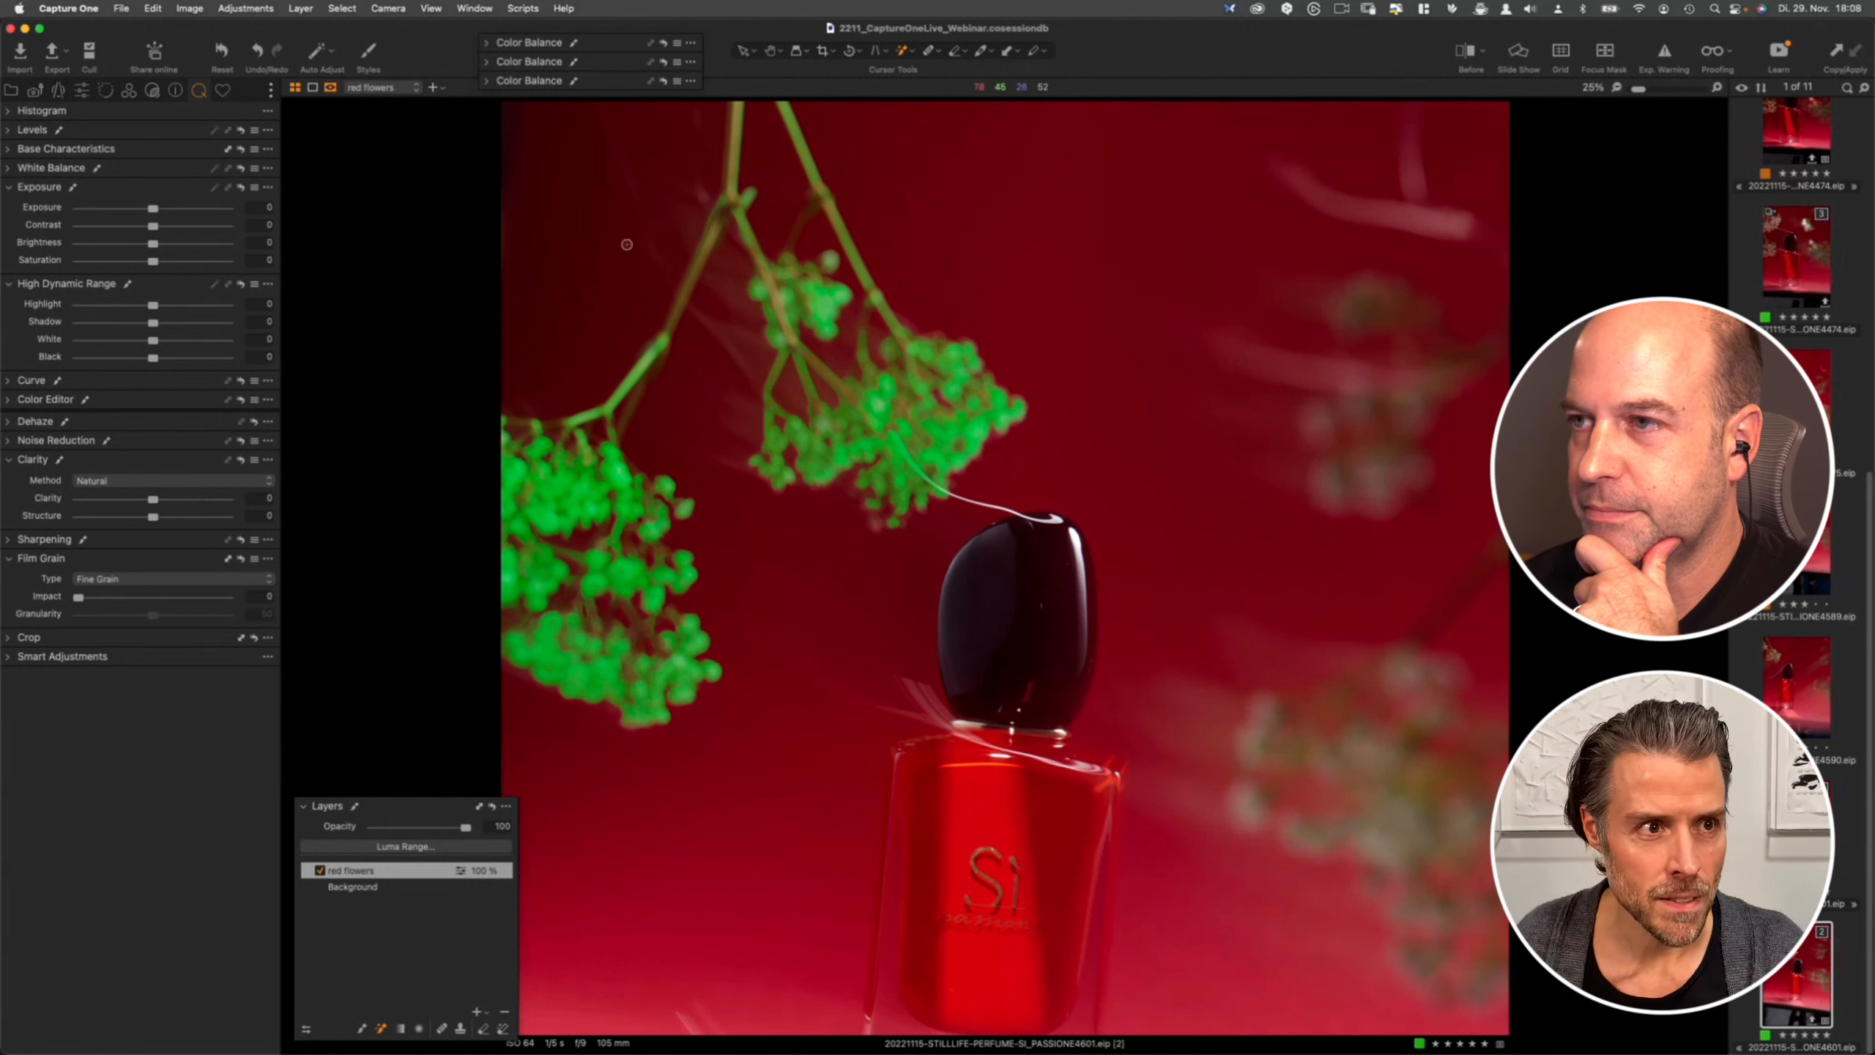
left_click(69, 8)
left_click(82, 55)
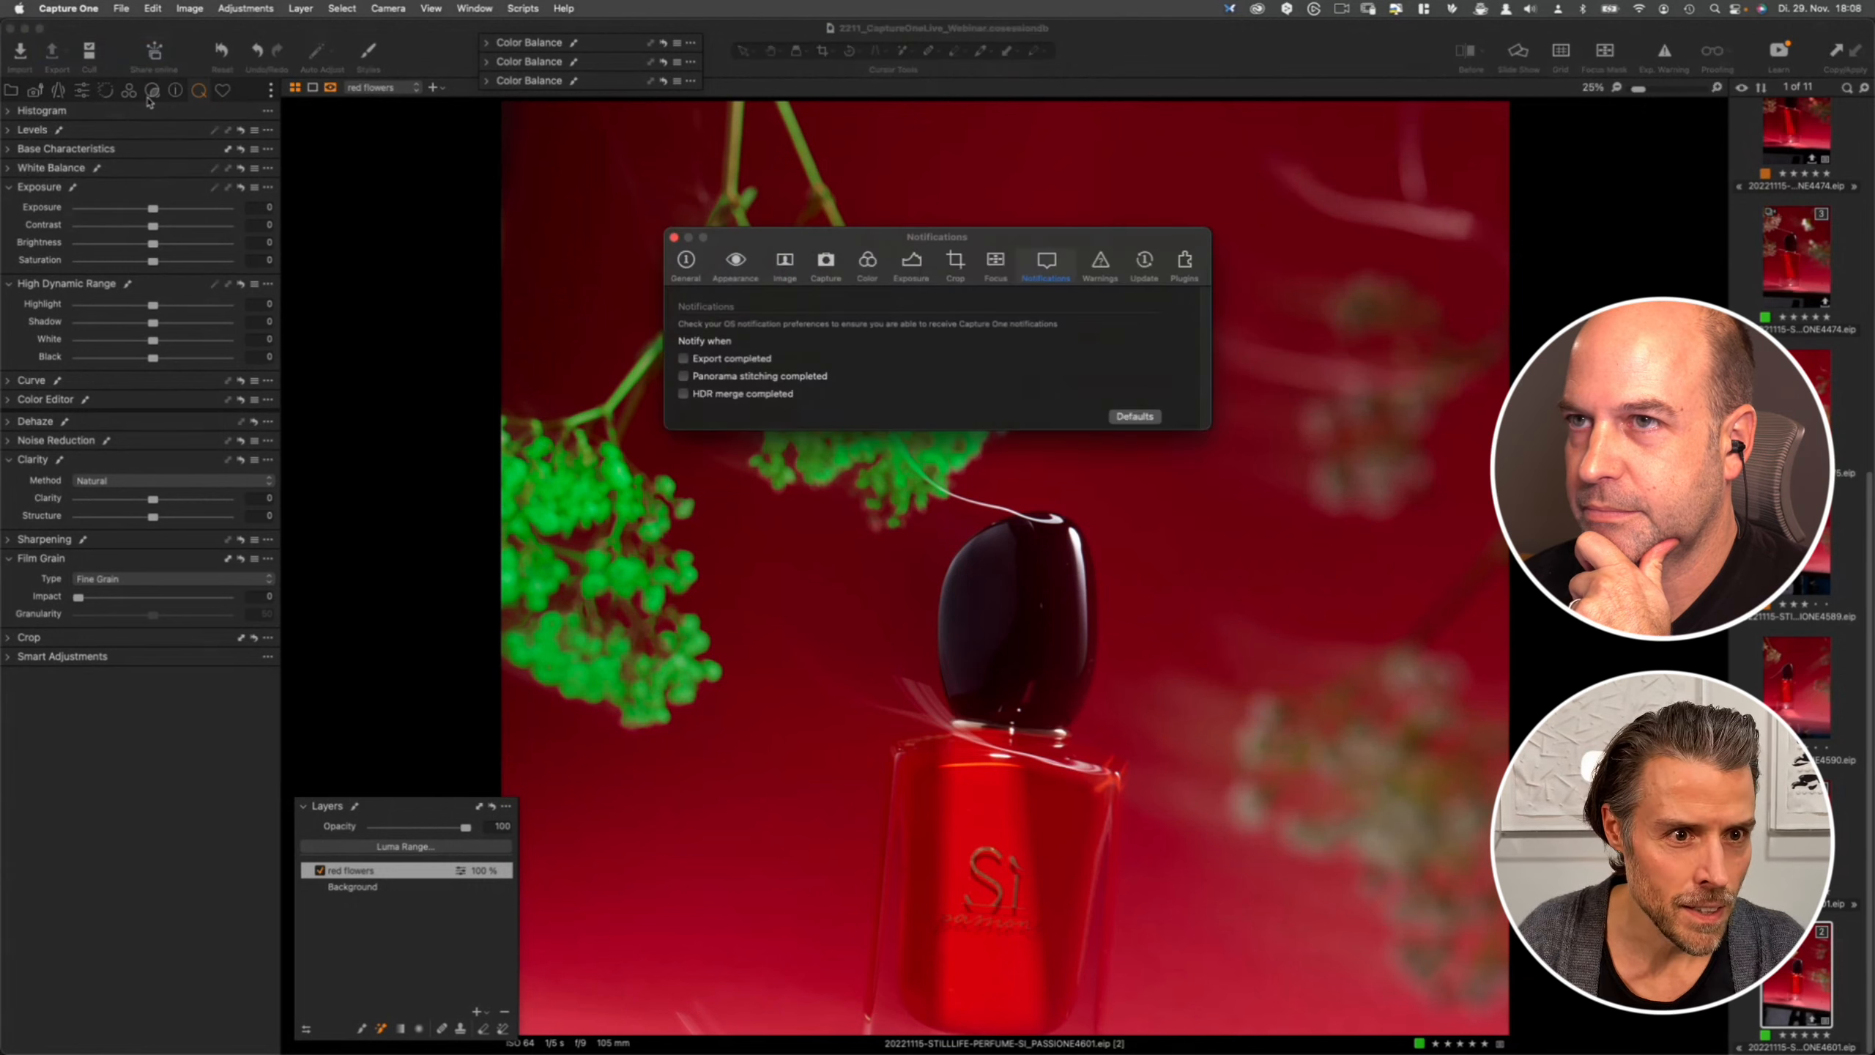
left_click(739, 265)
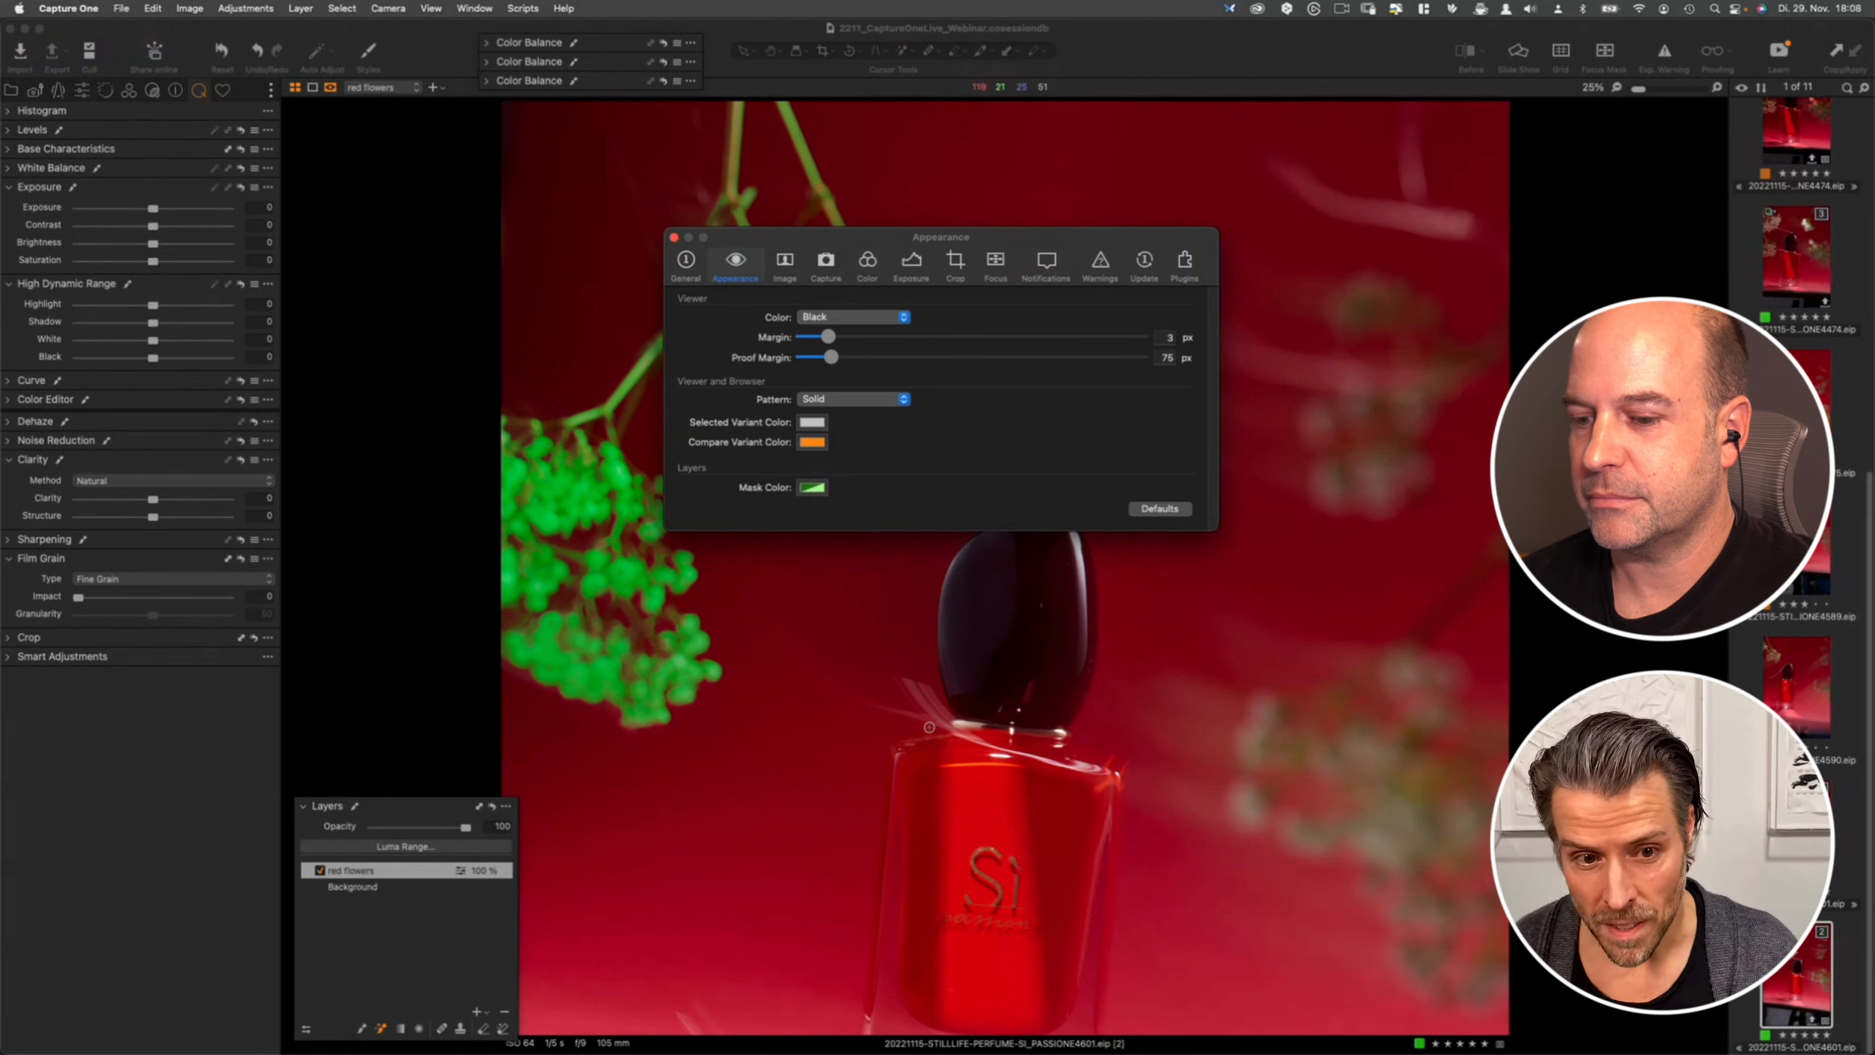
left_click(673, 238)
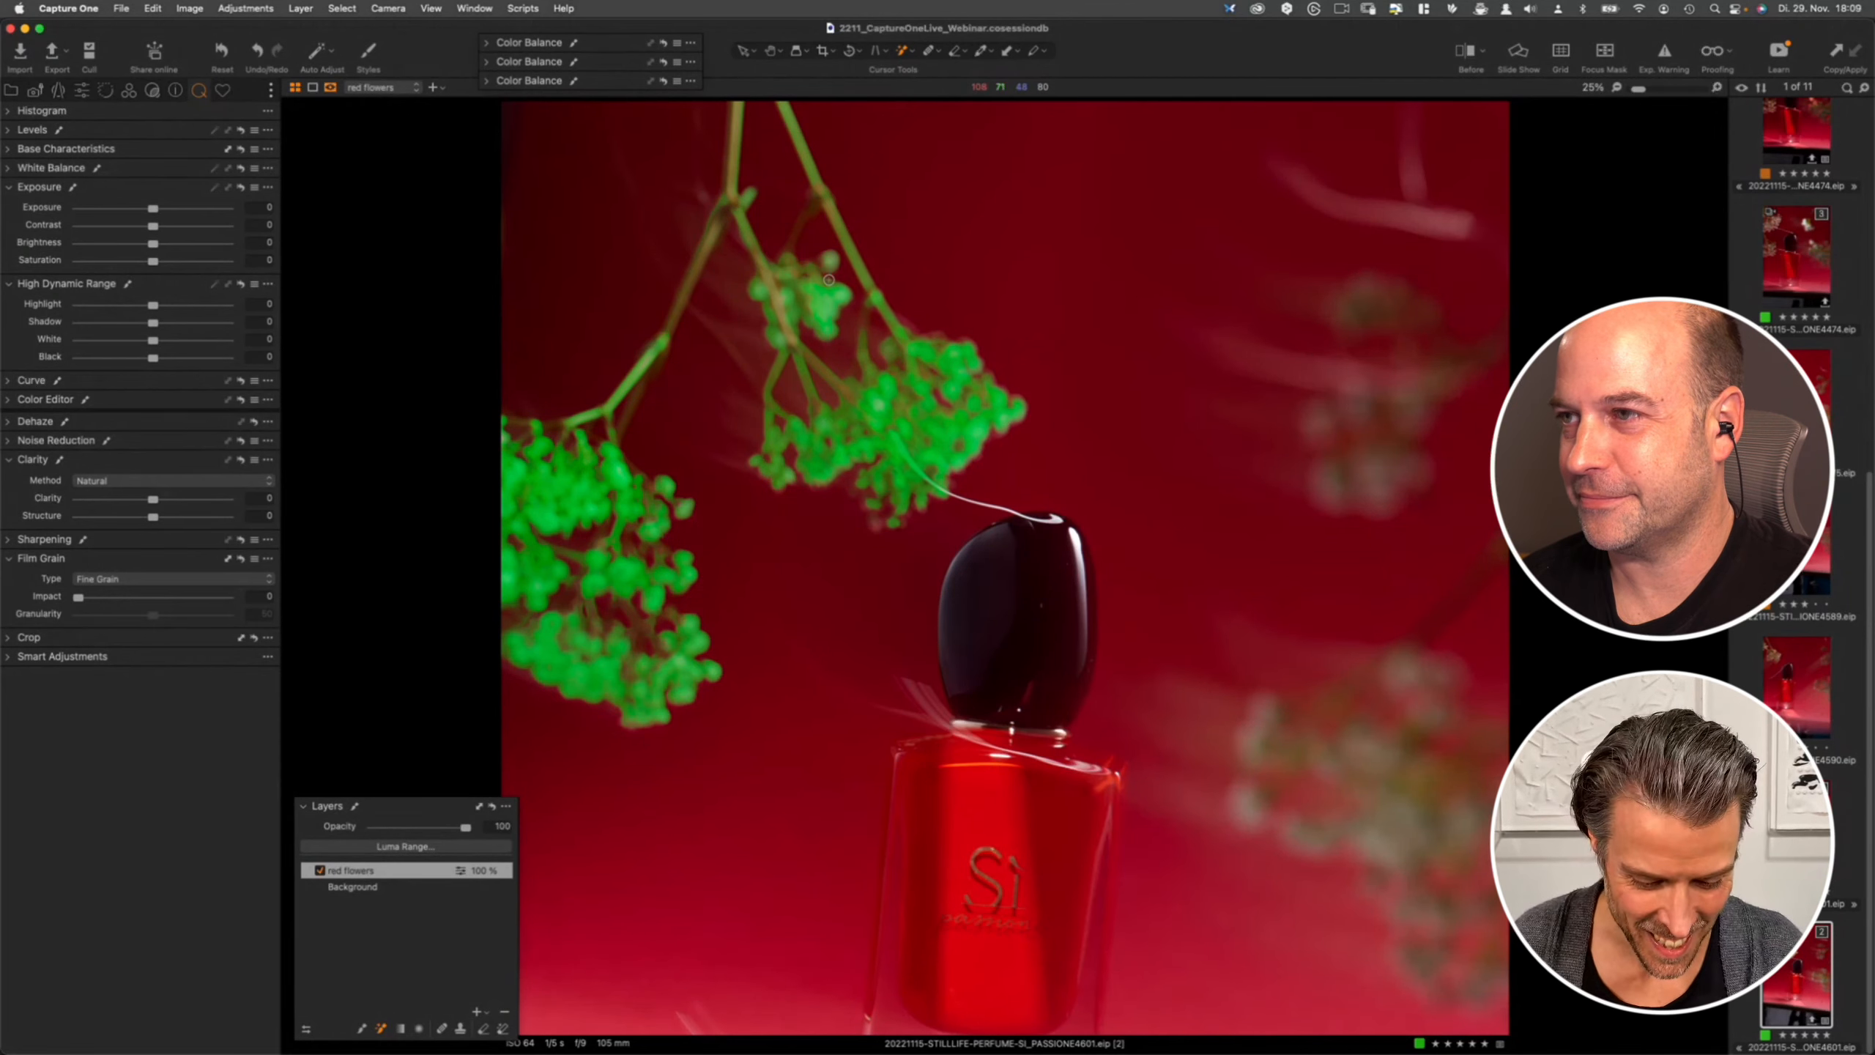
- Switch to the Draw Mask brush and open its brush settings to adjust the opacity
left_click(902, 58)
left_click(924, 64)
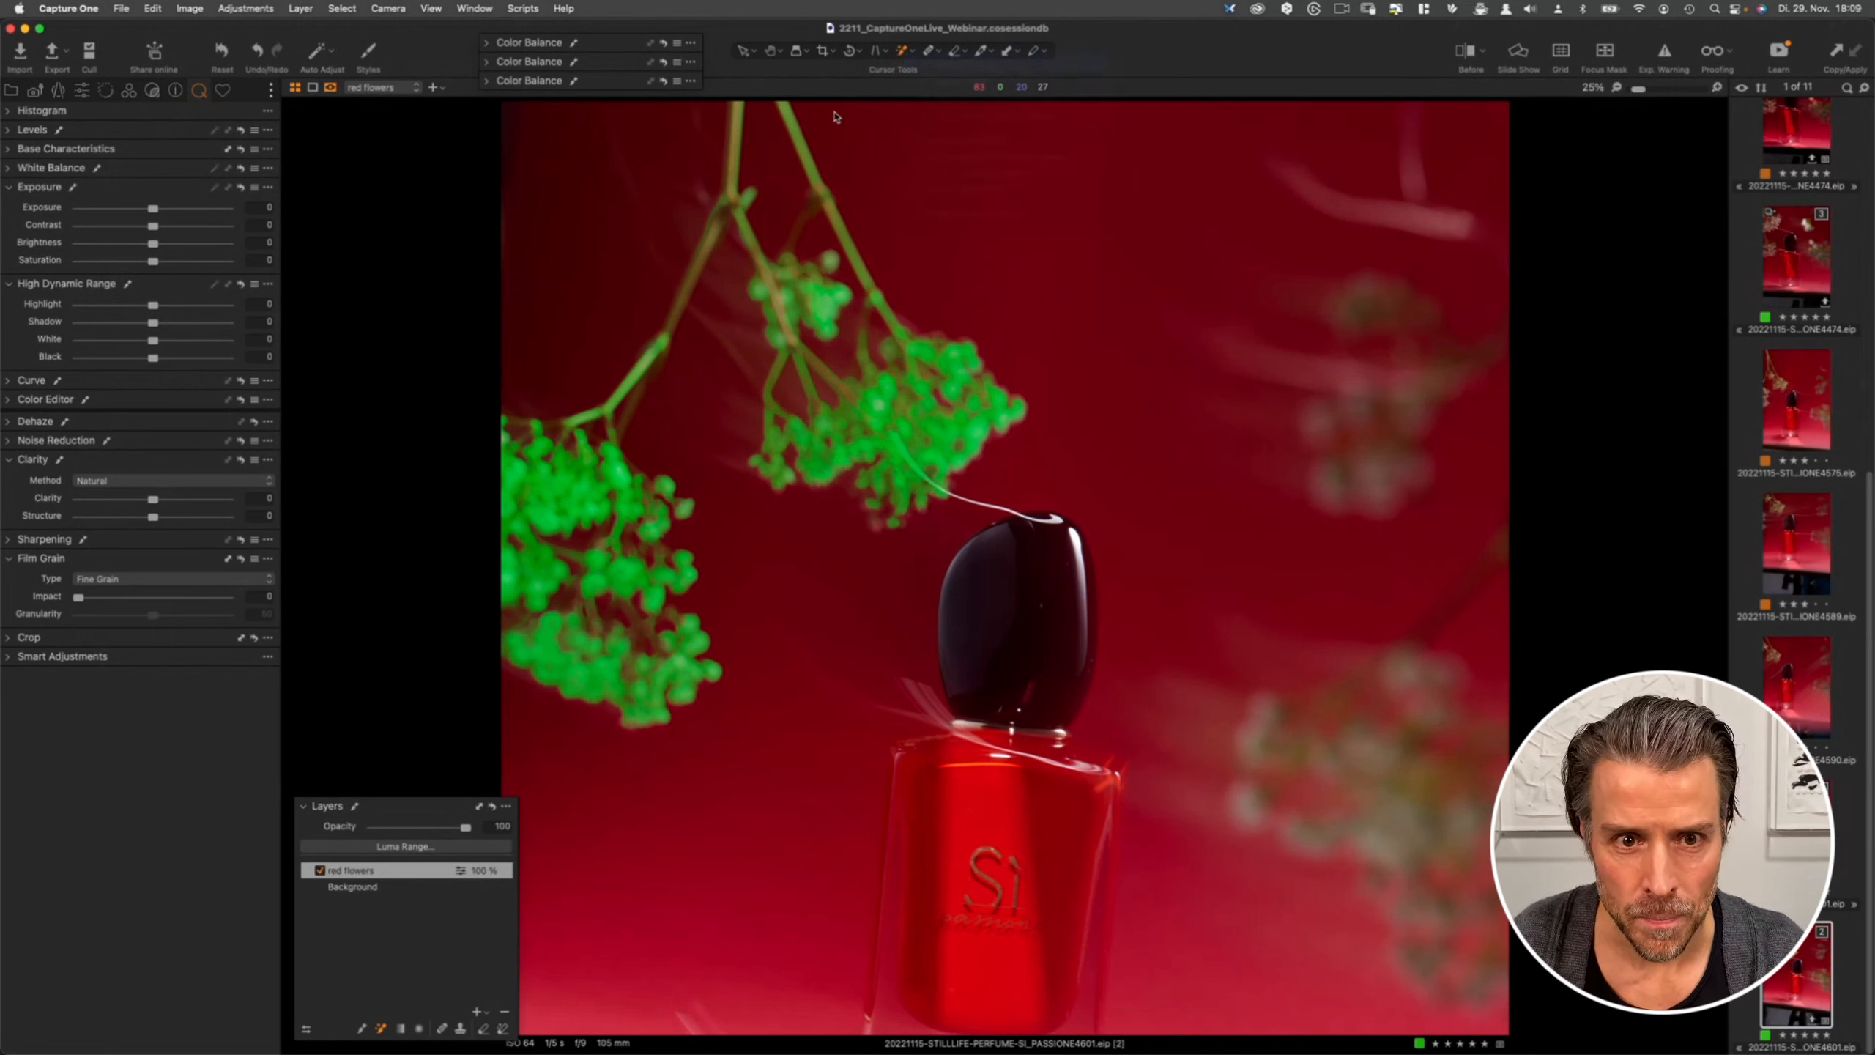
right_click(601, 492)
left_click_drag(632, 523, 618, 523)
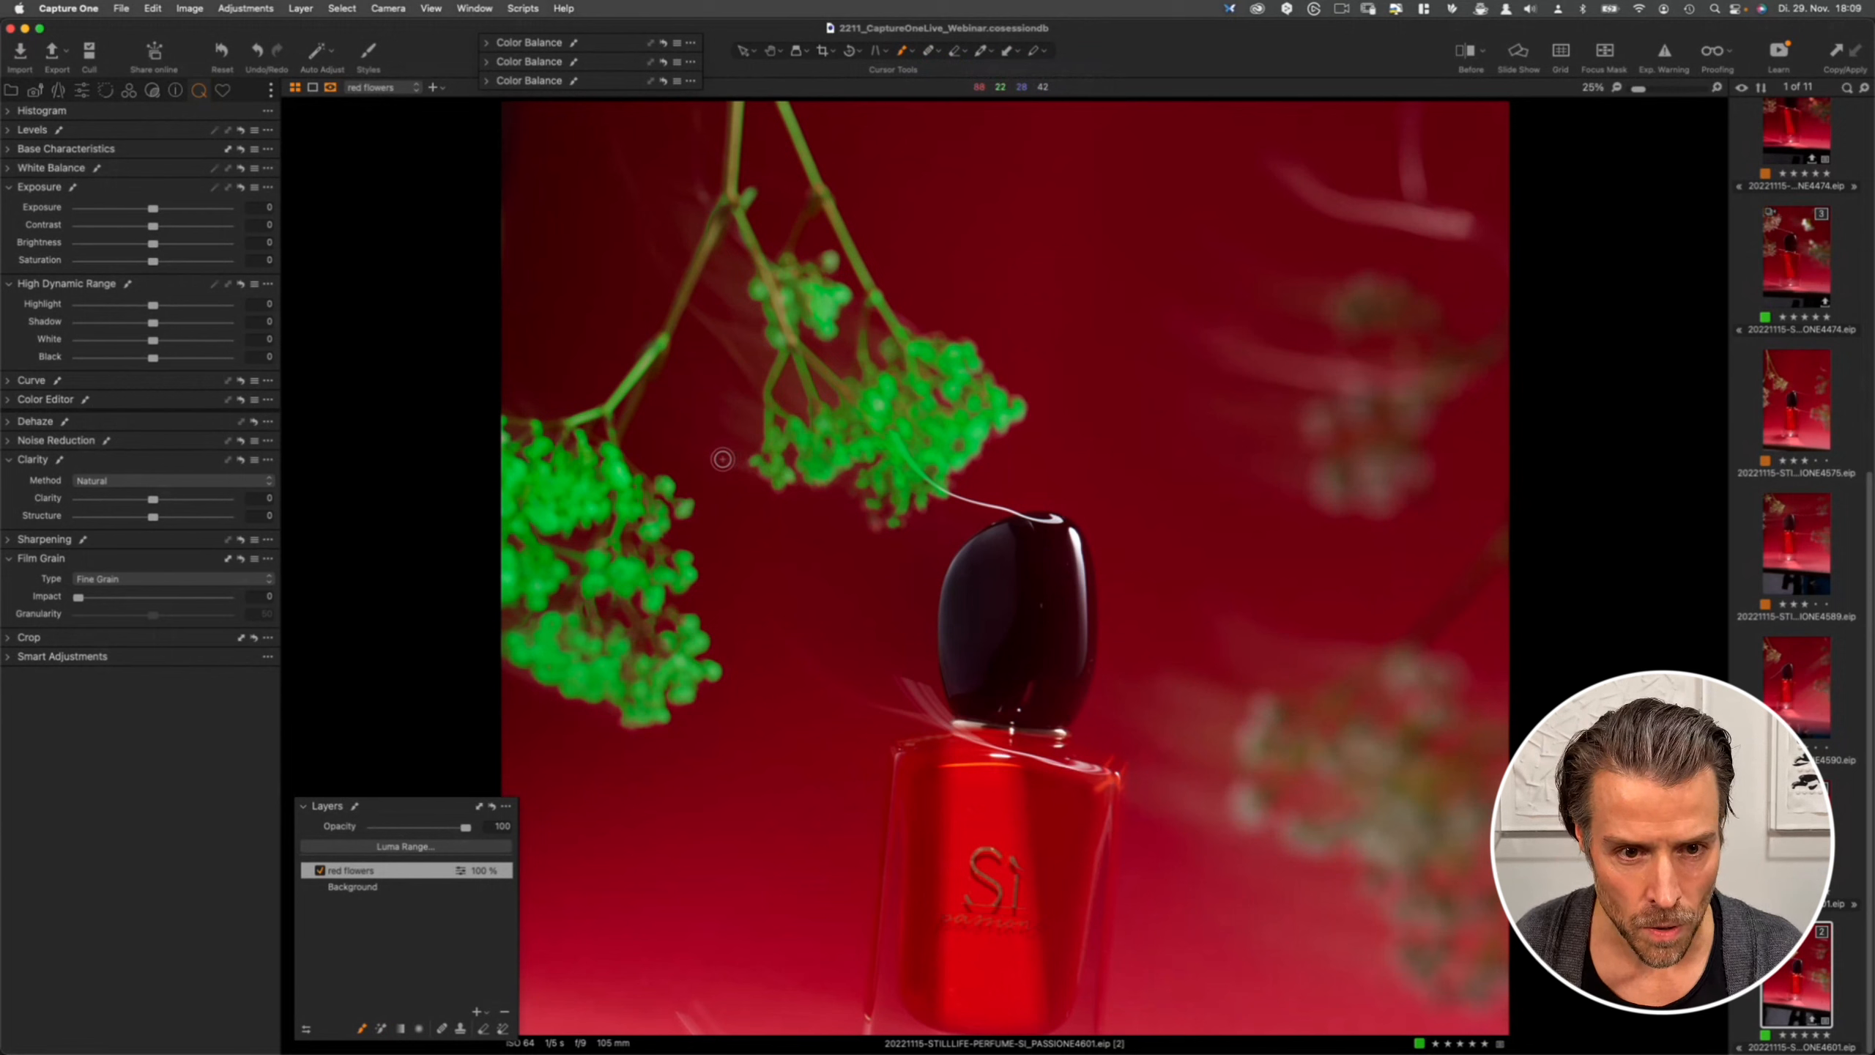
right_click(570, 499)
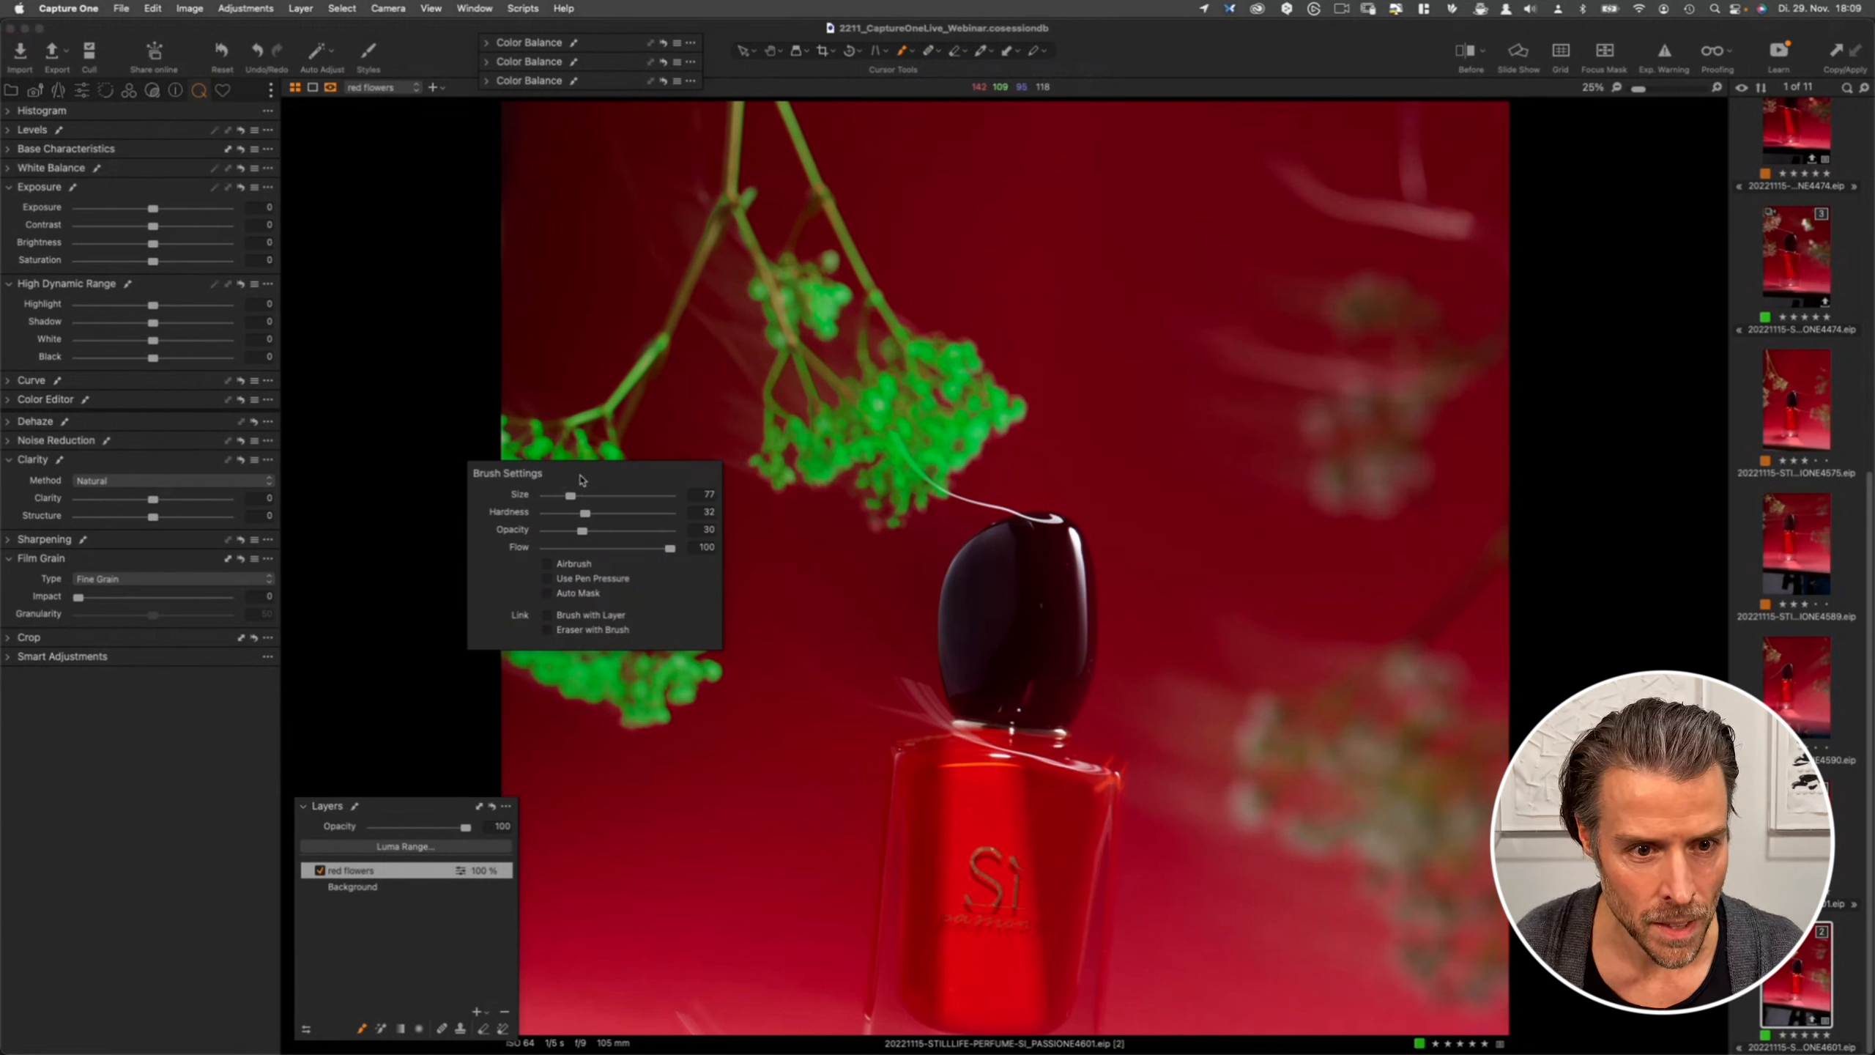
right_click(572, 490)
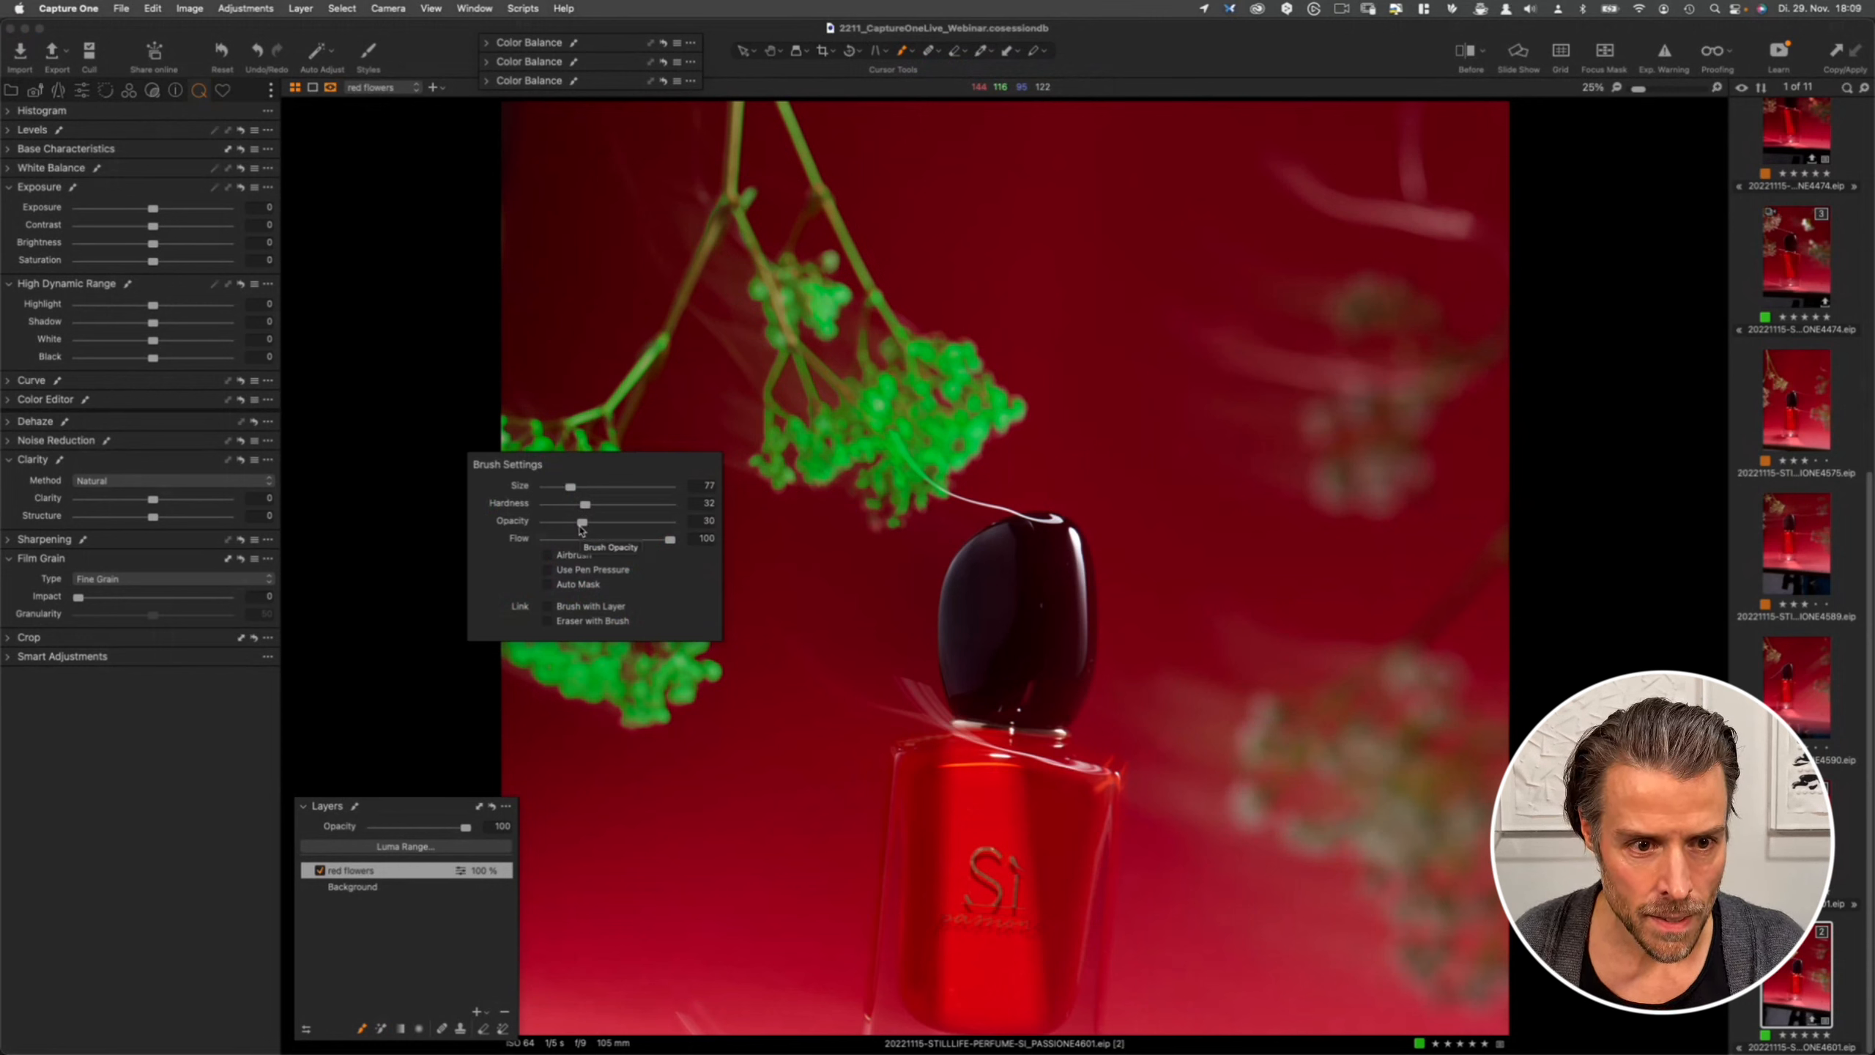
left_click_drag(583, 523, 576, 520)
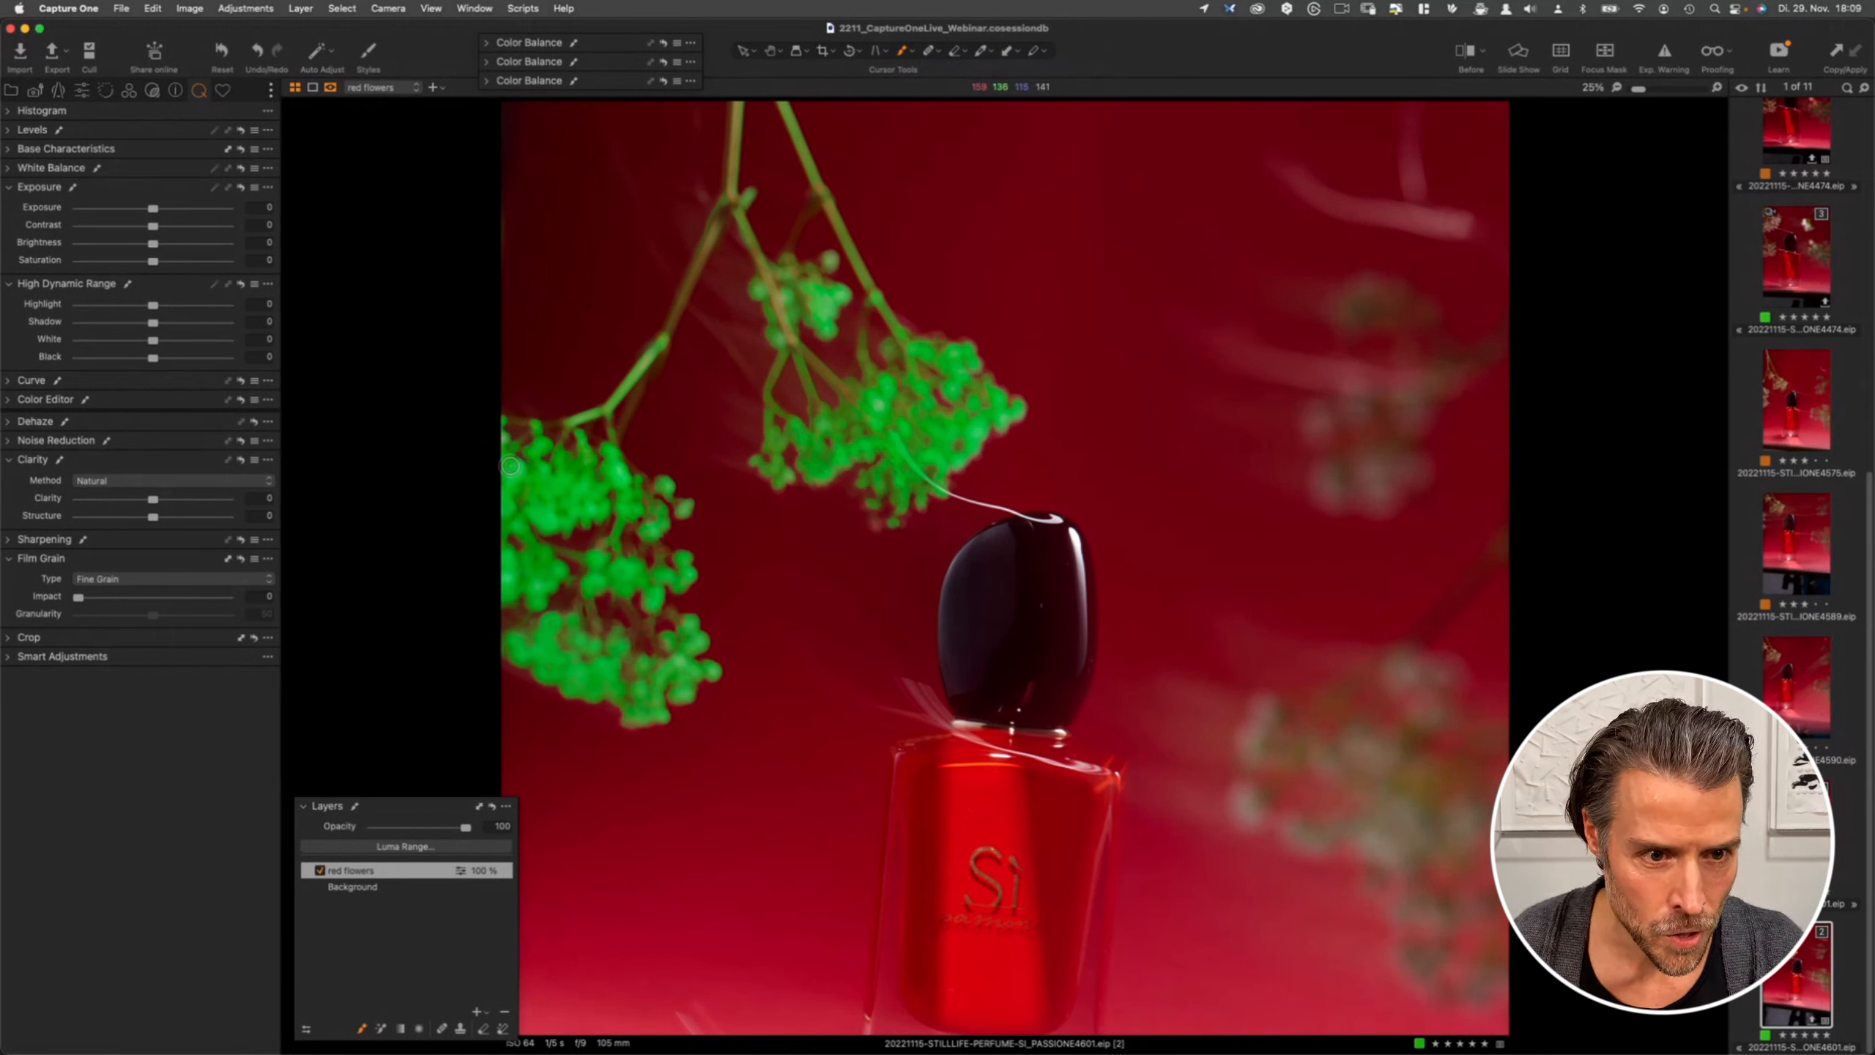
- Brush additional mask over the left and upper flower clusters on the red flowers layer
left_click_drag(503, 438, 508, 595)
mouse_move(588, 464)
left_mouse_down()
mouse_move(568, 455)
mouse_move(553, 516)
mouse_move(619, 456)
mouse_move(642, 499)
mouse_move(605, 481)
mouse_move(632, 476)
left_mouse_up()
mouse_move(797, 303)
left_mouse_down()
mouse_move(790, 288)
mouse_move(826, 287)
left_mouse_up()
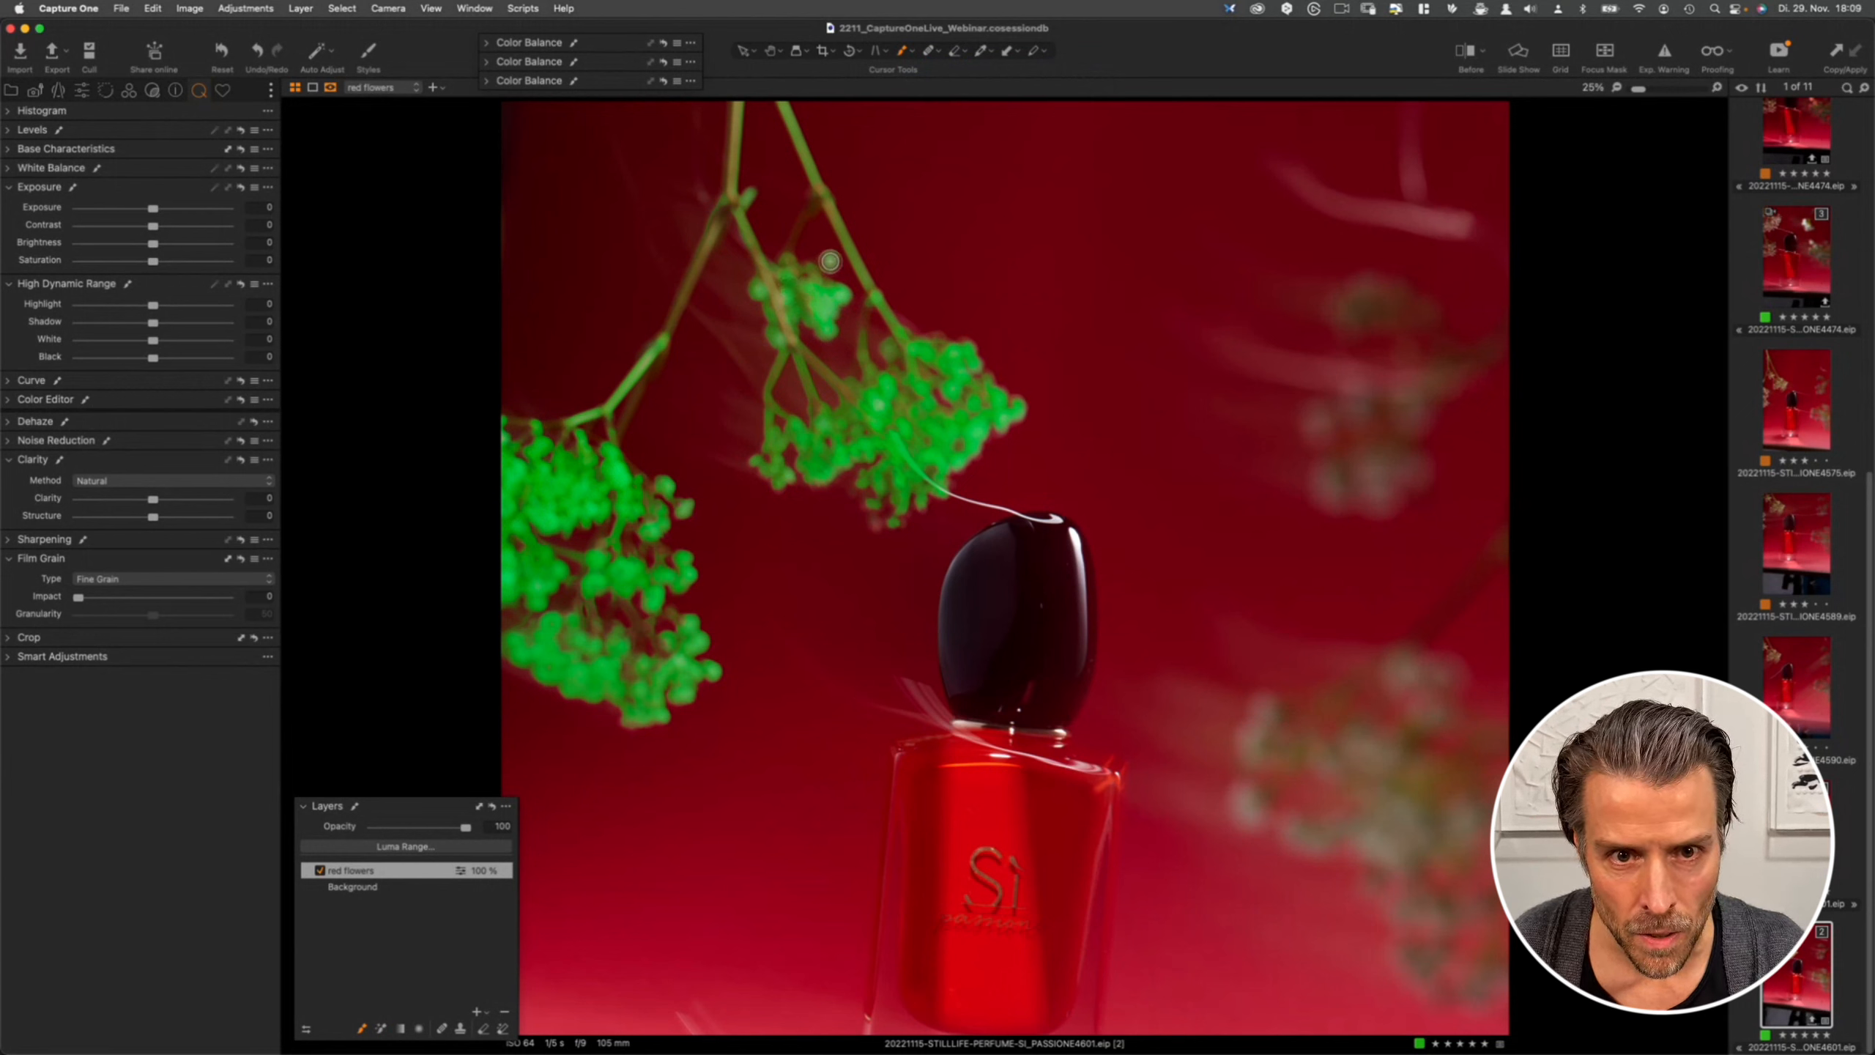
left_click(830, 262)
left_click(880, 400)
left_click_drag(837, 423, 824, 414)
mouse_move(825, 415)
left_mouse_down()
mouse_move(845, 419)
mouse_move(793, 430)
mouse_move(773, 462)
mouse_move(877, 506)
left_mouse_up()
left_click_drag(1009, 407, 975, 438)
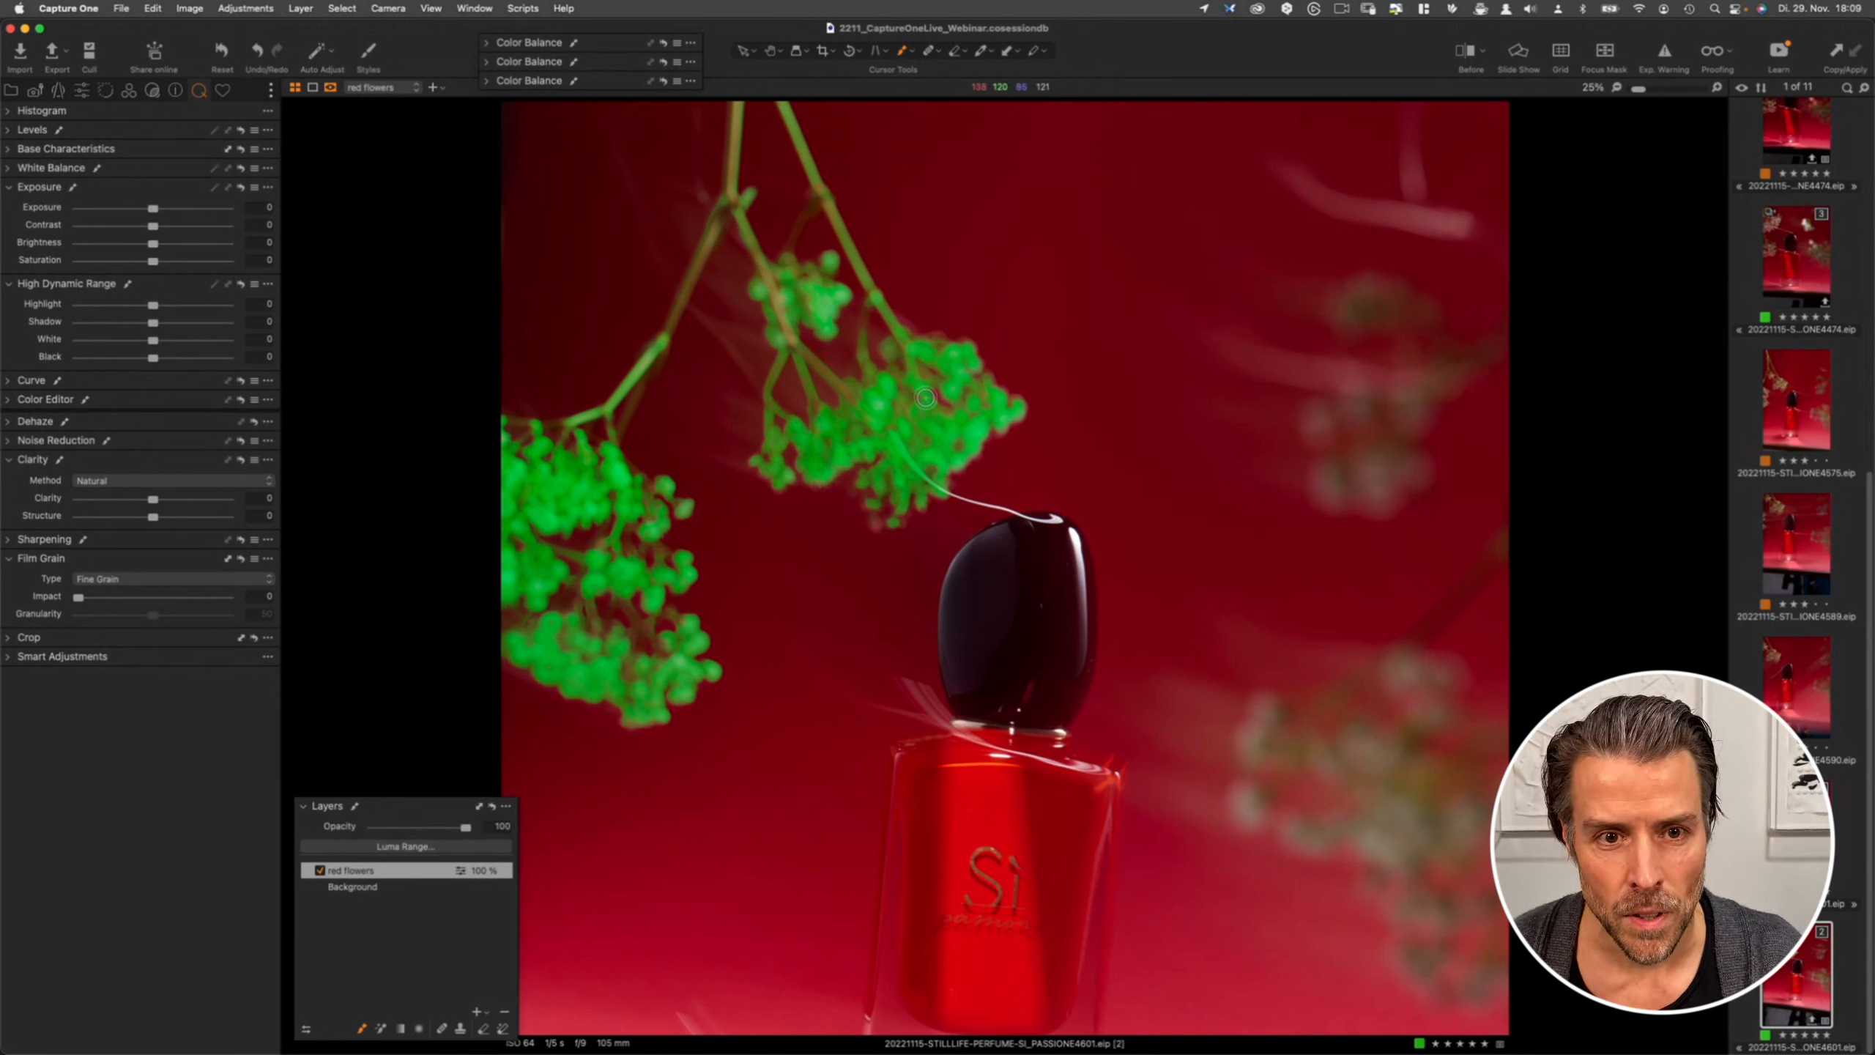
- Keep brushing to fill gaps in the mask across the upper cluster and the lower left flowers
left_click_drag(821, 404, 808, 385)
mouse_move(759, 302)
left_mouse_down()
mouse_move(794, 289)
mouse_move(810, 317)
mouse_move(836, 290)
left_mouse_up()
mouse_move(907, 348)
left_mouse_down()
mouse_move(918, 445)
mouse_move(894, 345)
mouse_move(942, 367)
mouse_move(972, 445)
mouse_move(895, 484)
left_mouse_up()
left_click_drag(882, 472, 772, 467)
left_click(772, 468)
mouse_move(576, 550)
left_mouse_down()
mouse_move(510, 564)
mouse_move(621, 665)
mouse_move(605, 634)
left_mouse_up()
mouse_move(606, 634)
left_mouse_down()
mouse_move(659, 666)
mouse_move(673, 634)
left_mouse_up()
mouse_move(673, 634)
left_mouse_down()
mouse_move(662, 663)
mouse_move(623, 652)
mouse_move(652, 628)
left_mouse_up()
left_click_drag(598, 566, 615, 503)
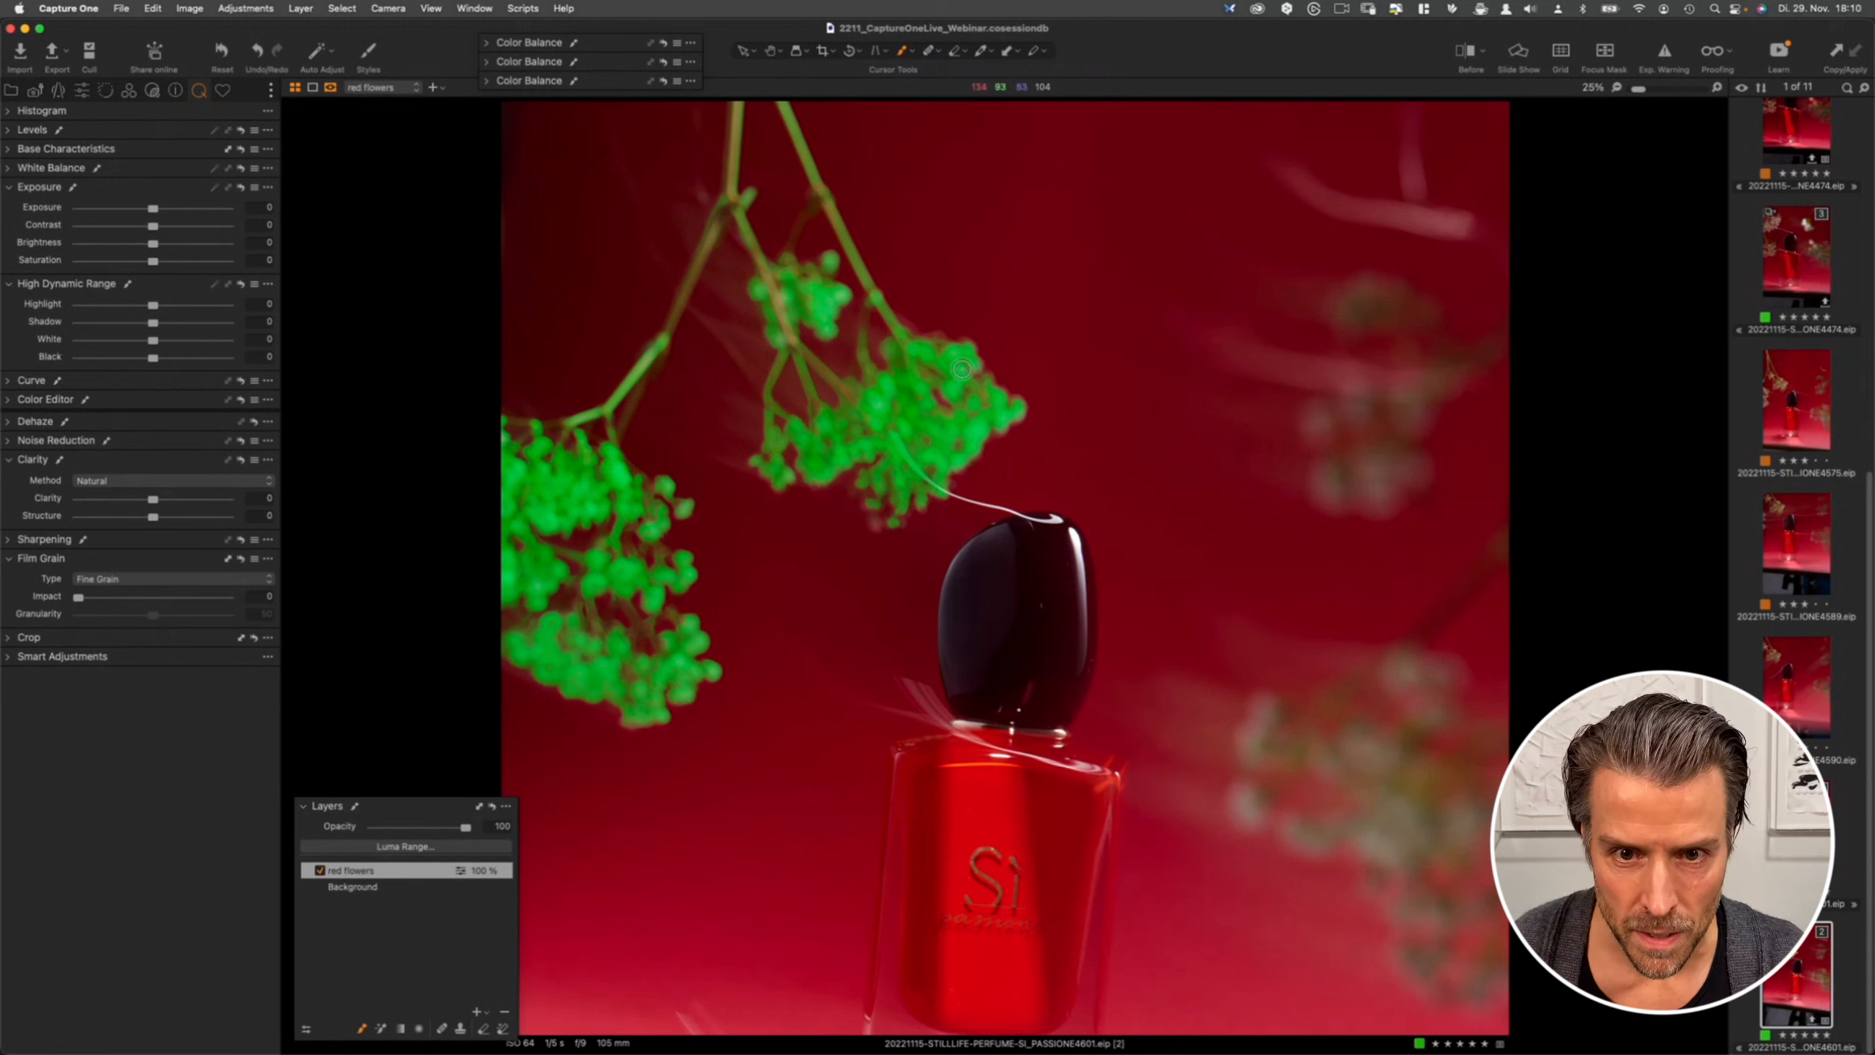
left_click_drag(947, 369, 873, 412)
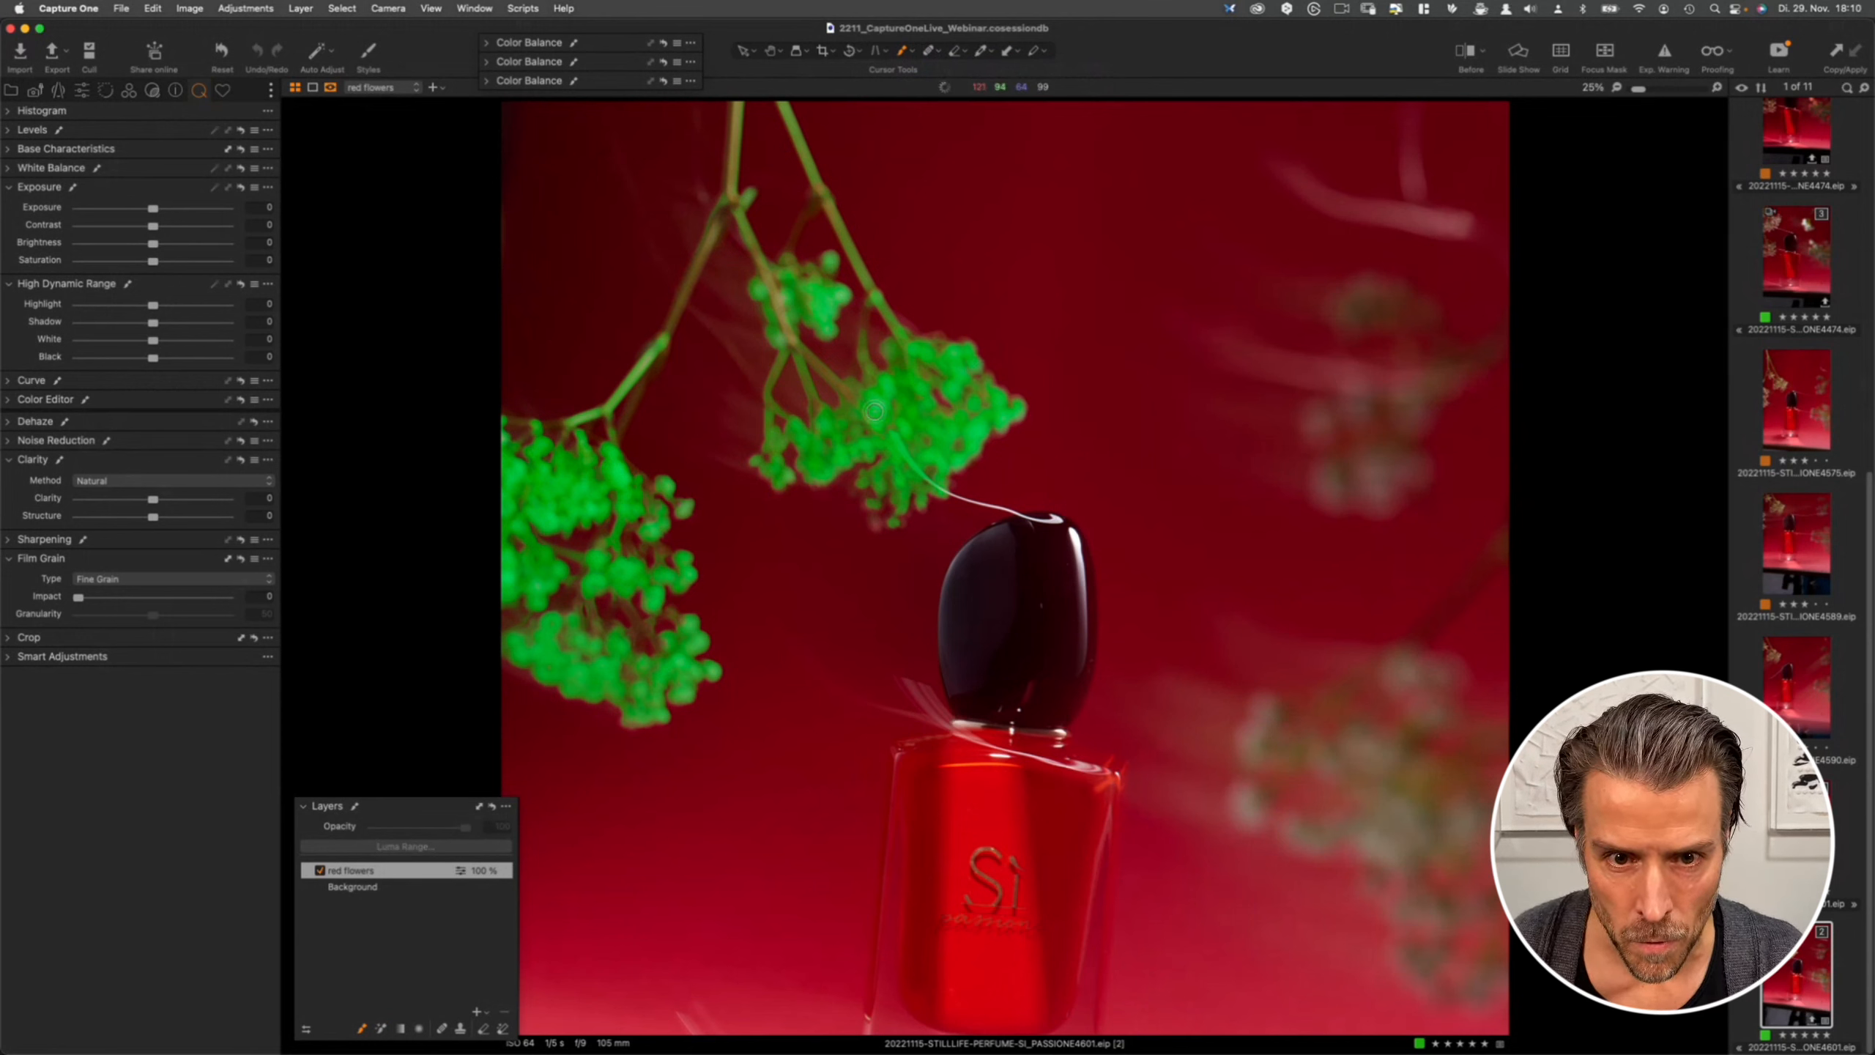
- Switch to the Erase Mask tool and raise the eraser opacity in its settings
left_click(931, 53)
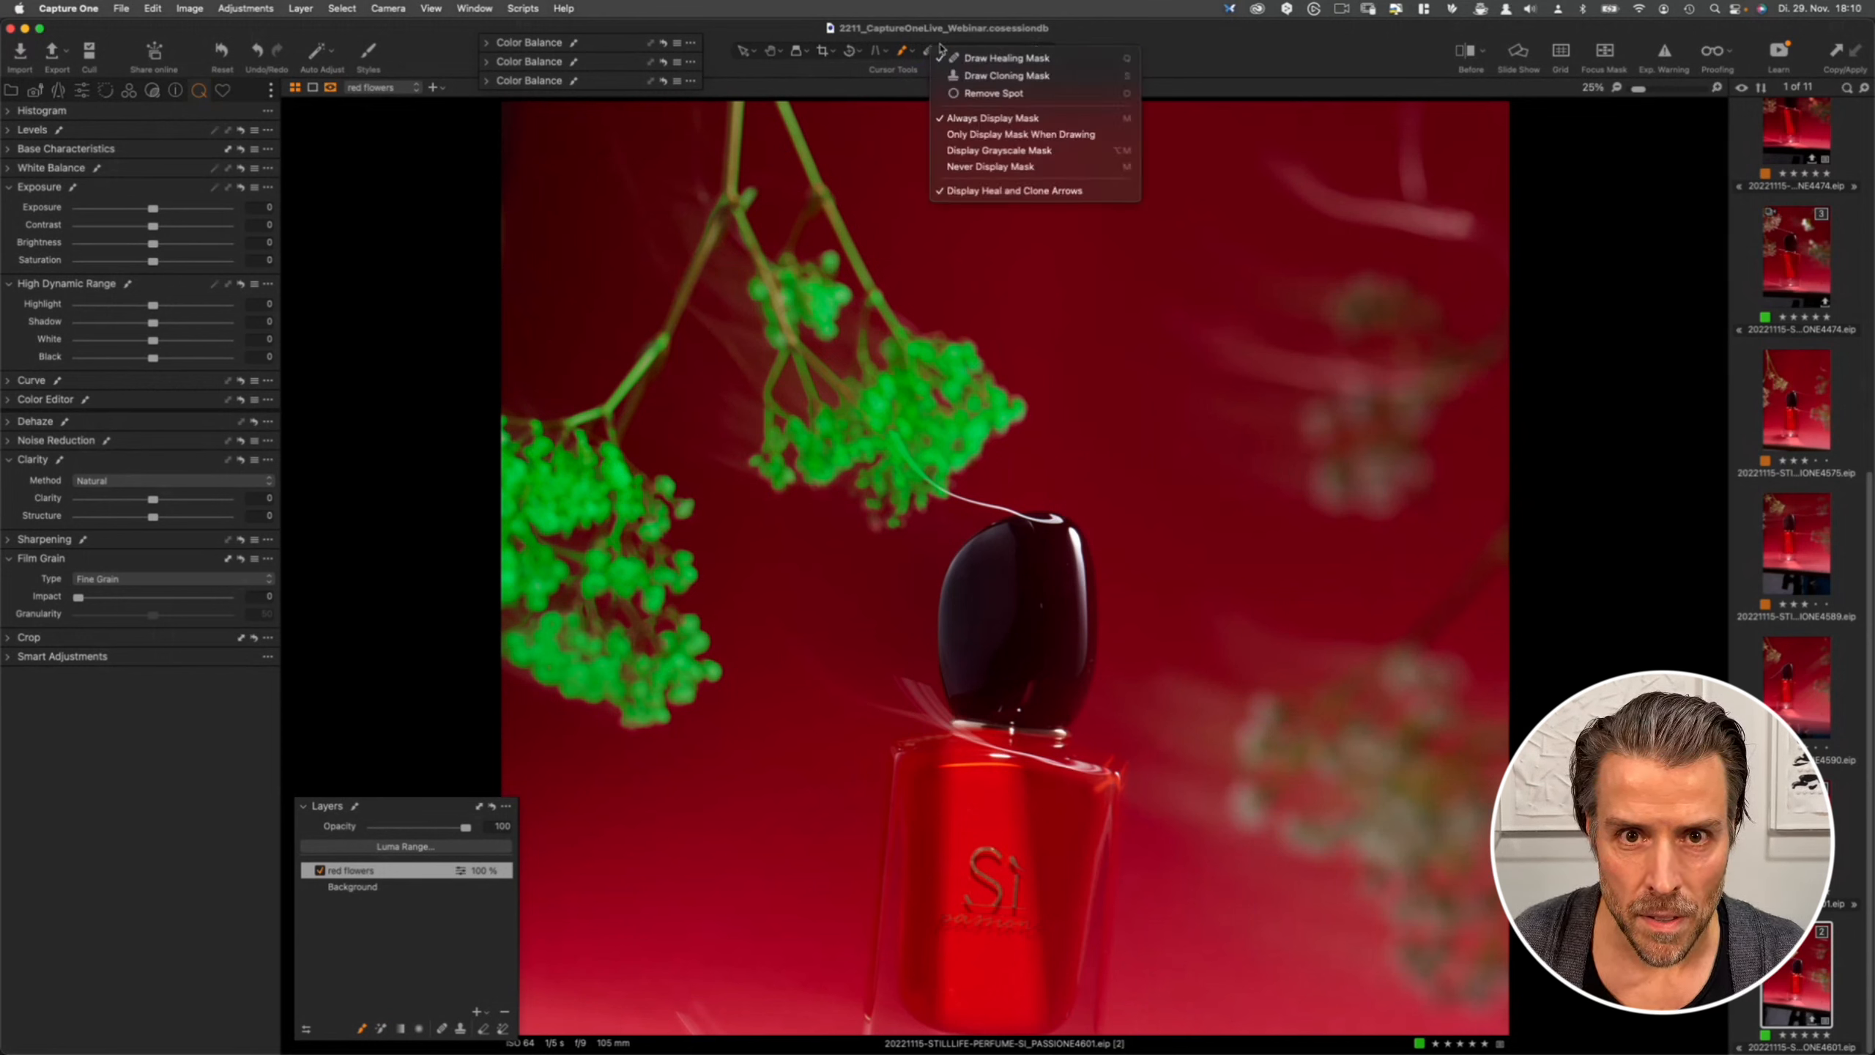
left_click(959, 38)
left_click(956, 54)
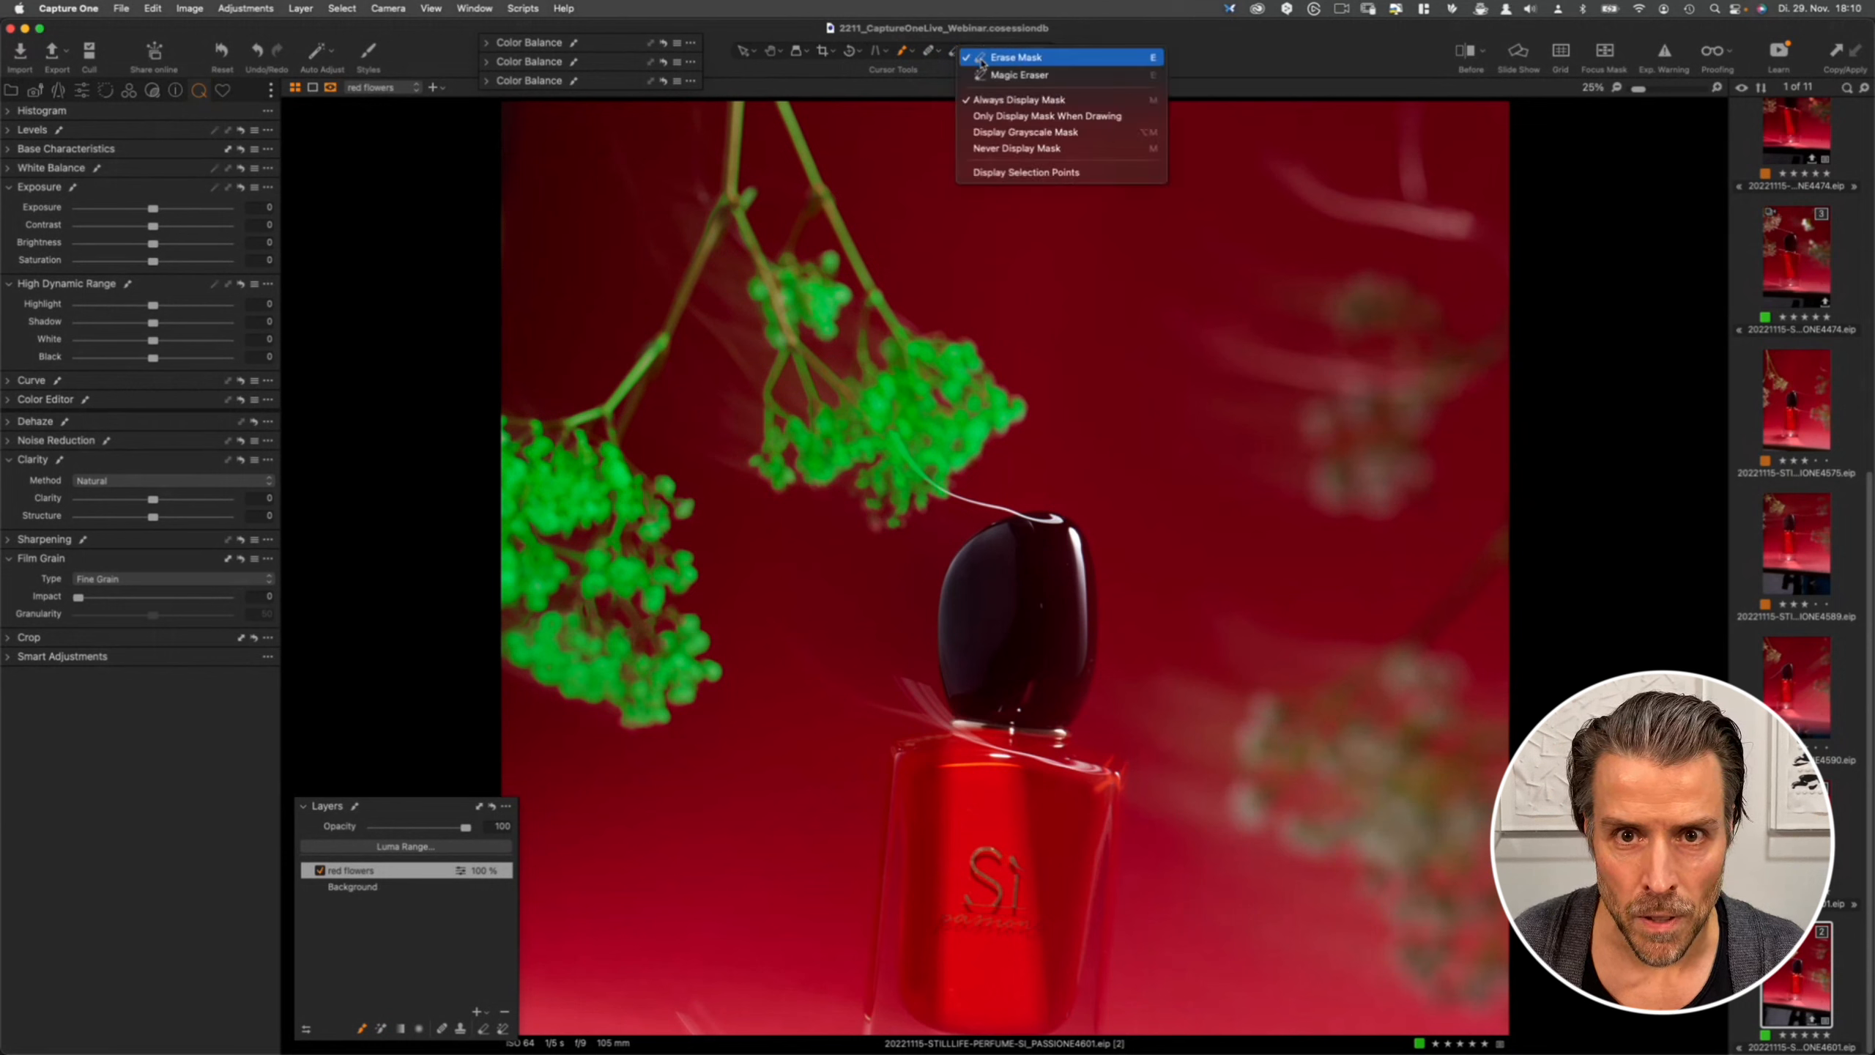
left_click(974, 55)
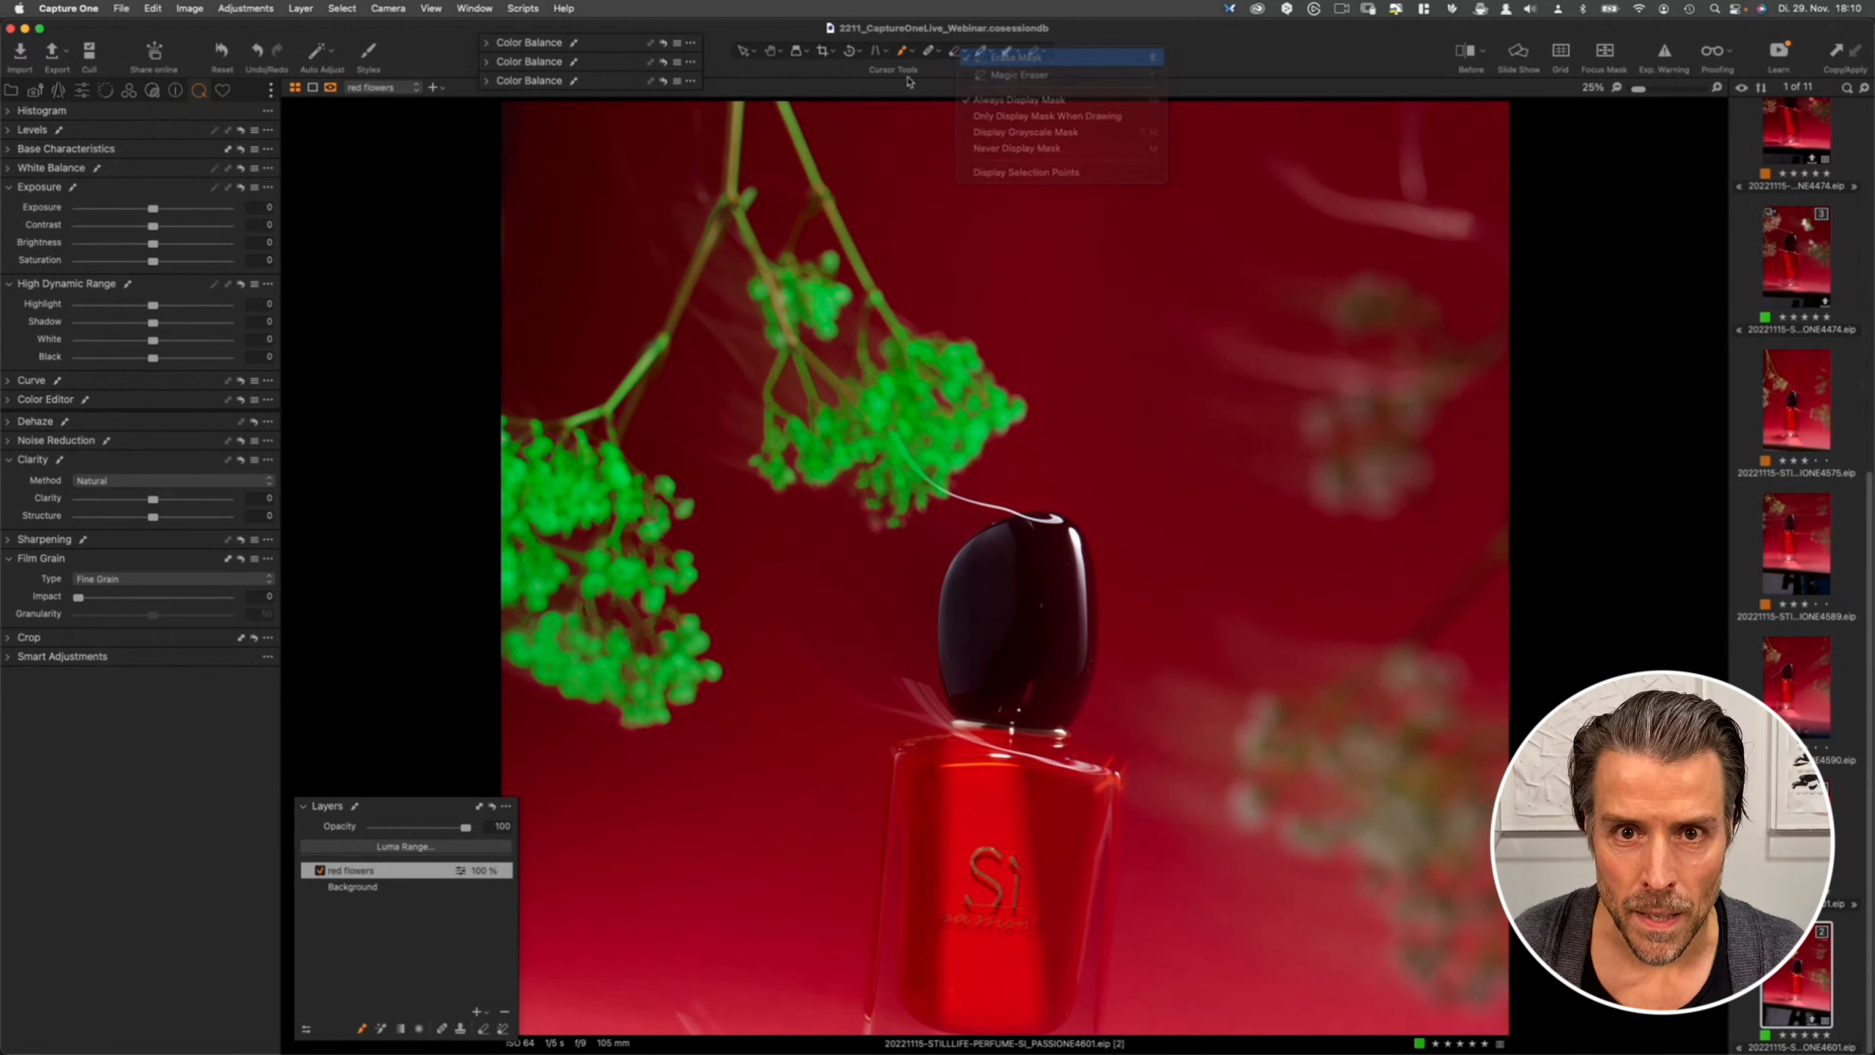
right_click(739, 177)
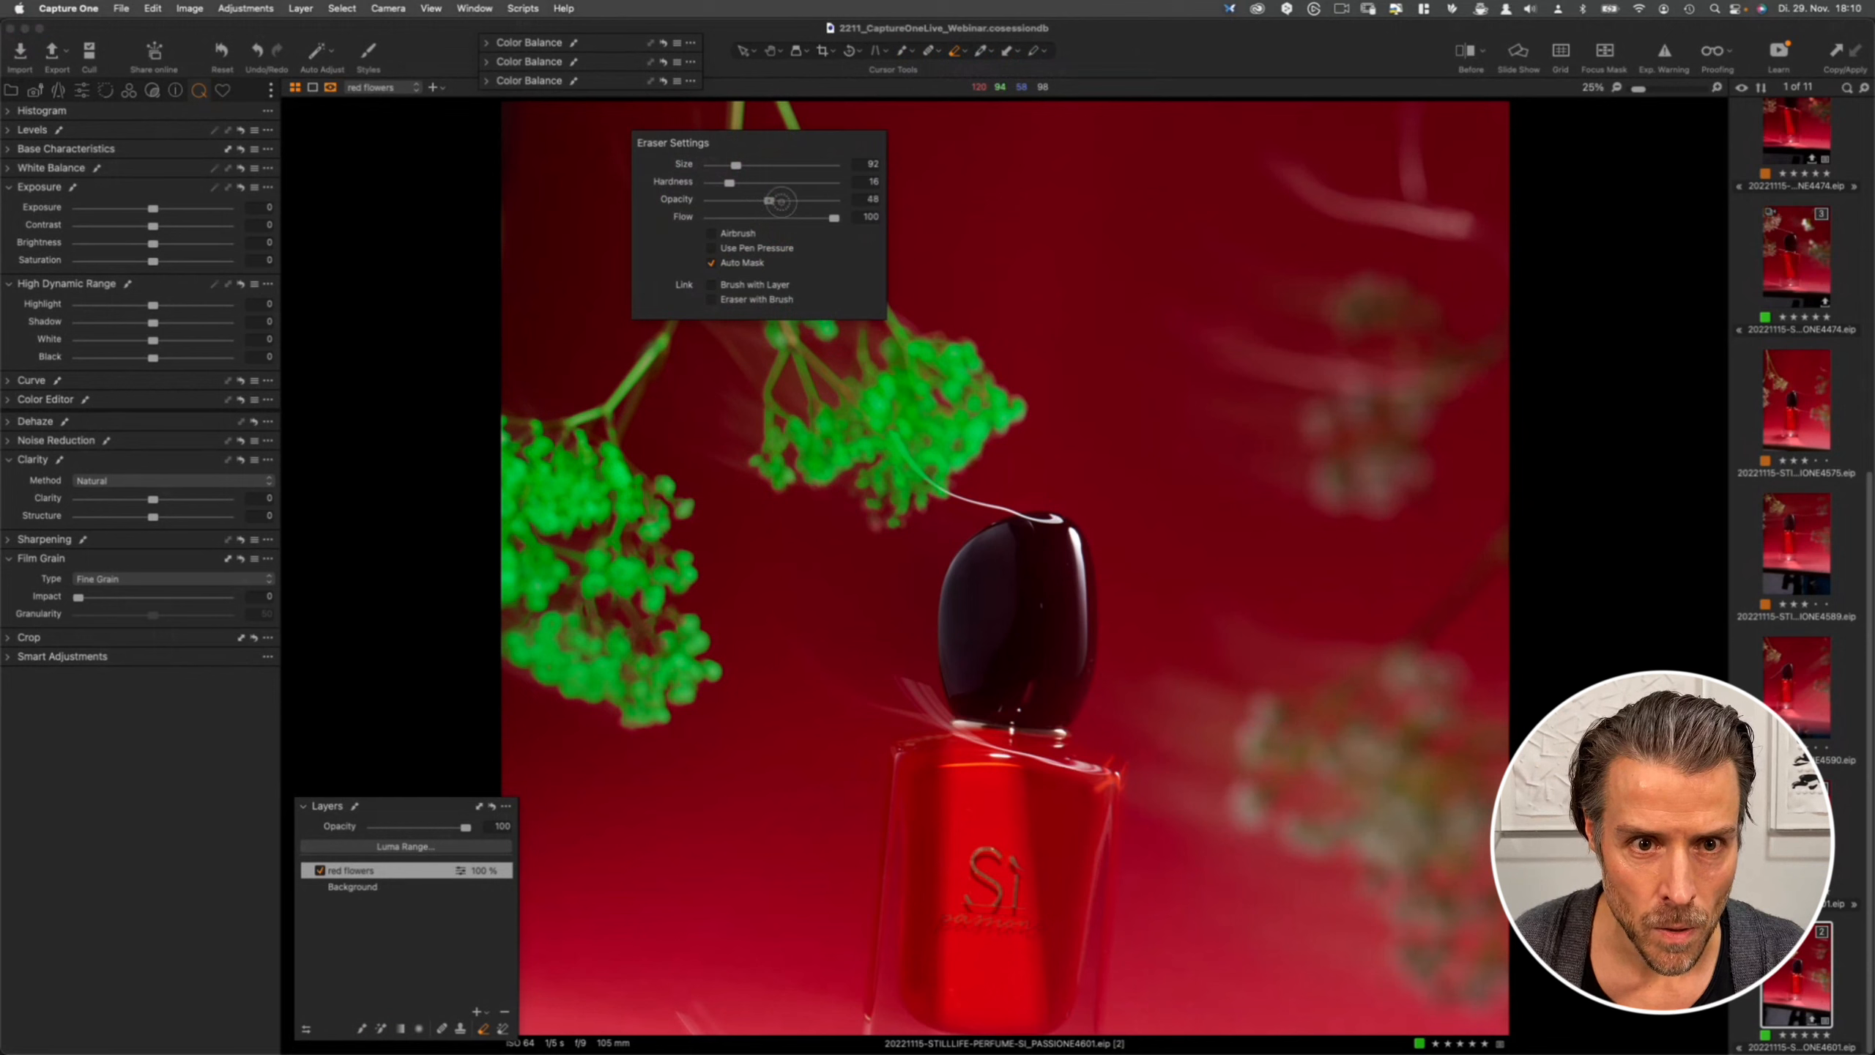
left_click_drag(765, 206, 910, 205)
right_click(744, 249)
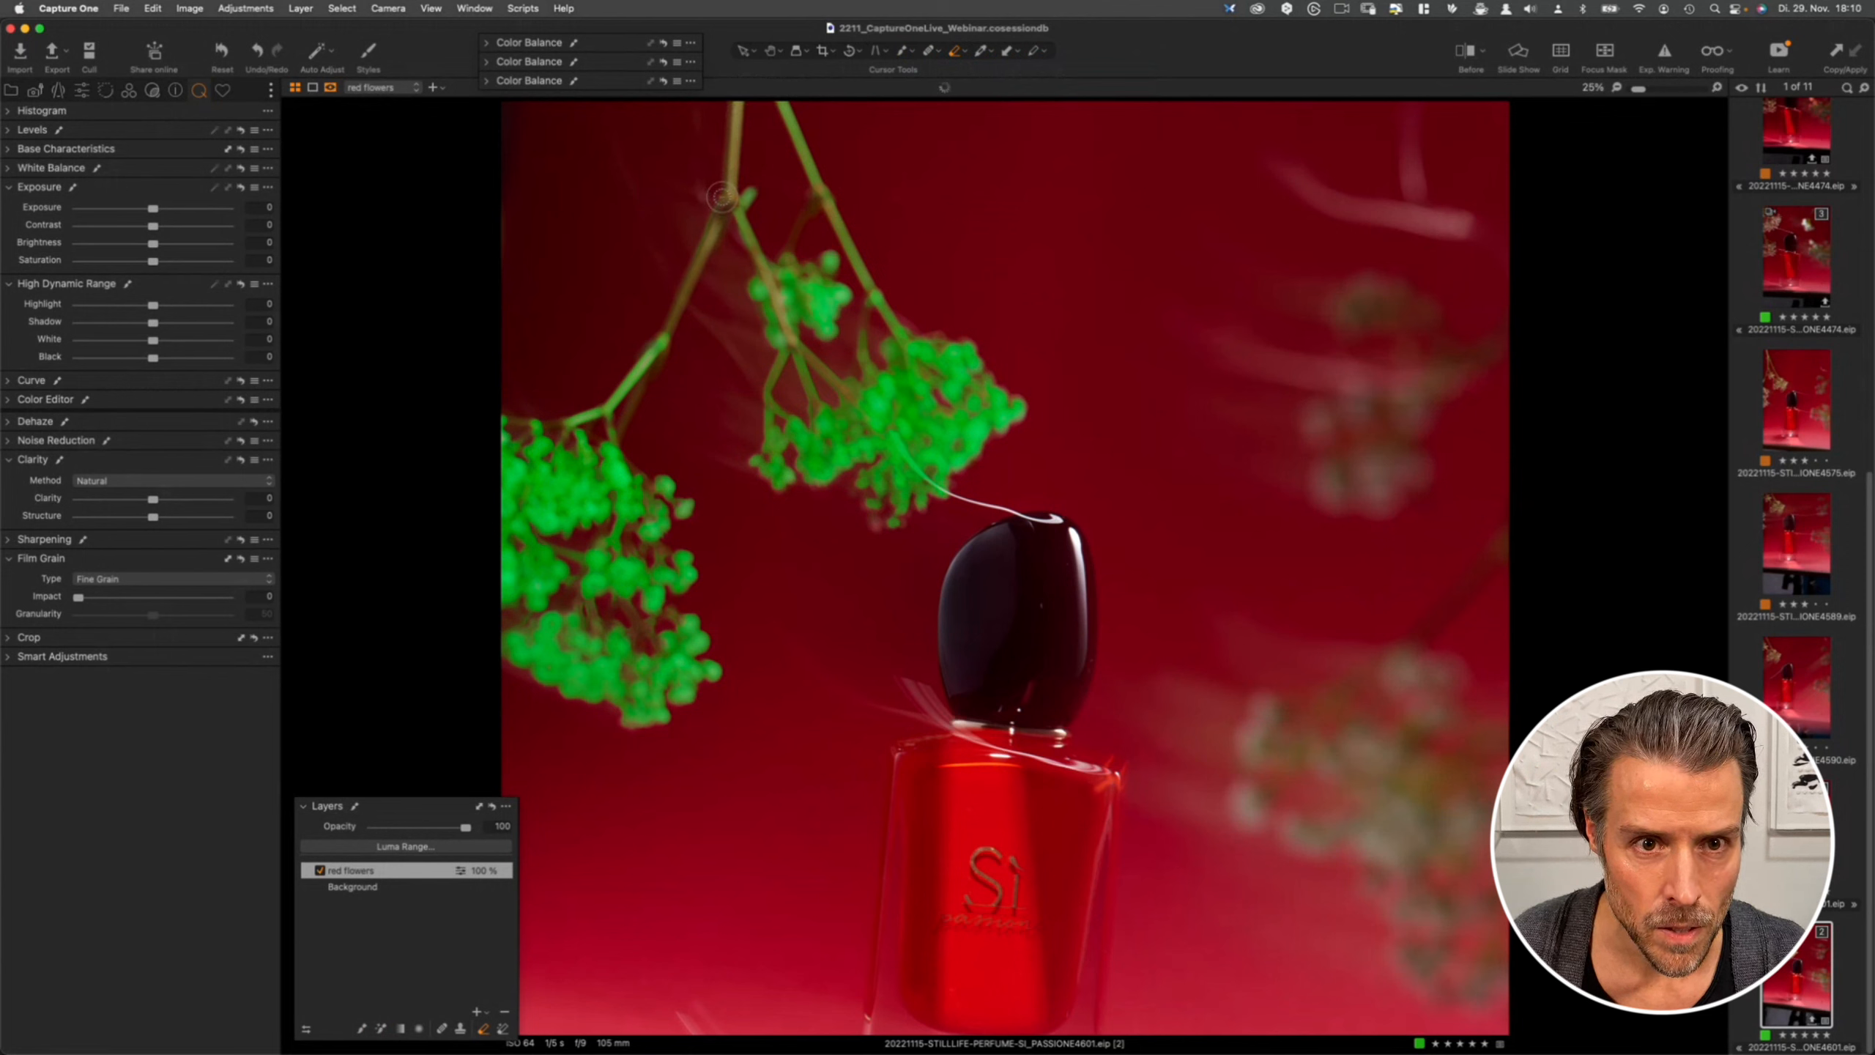
right_click(739, 162)
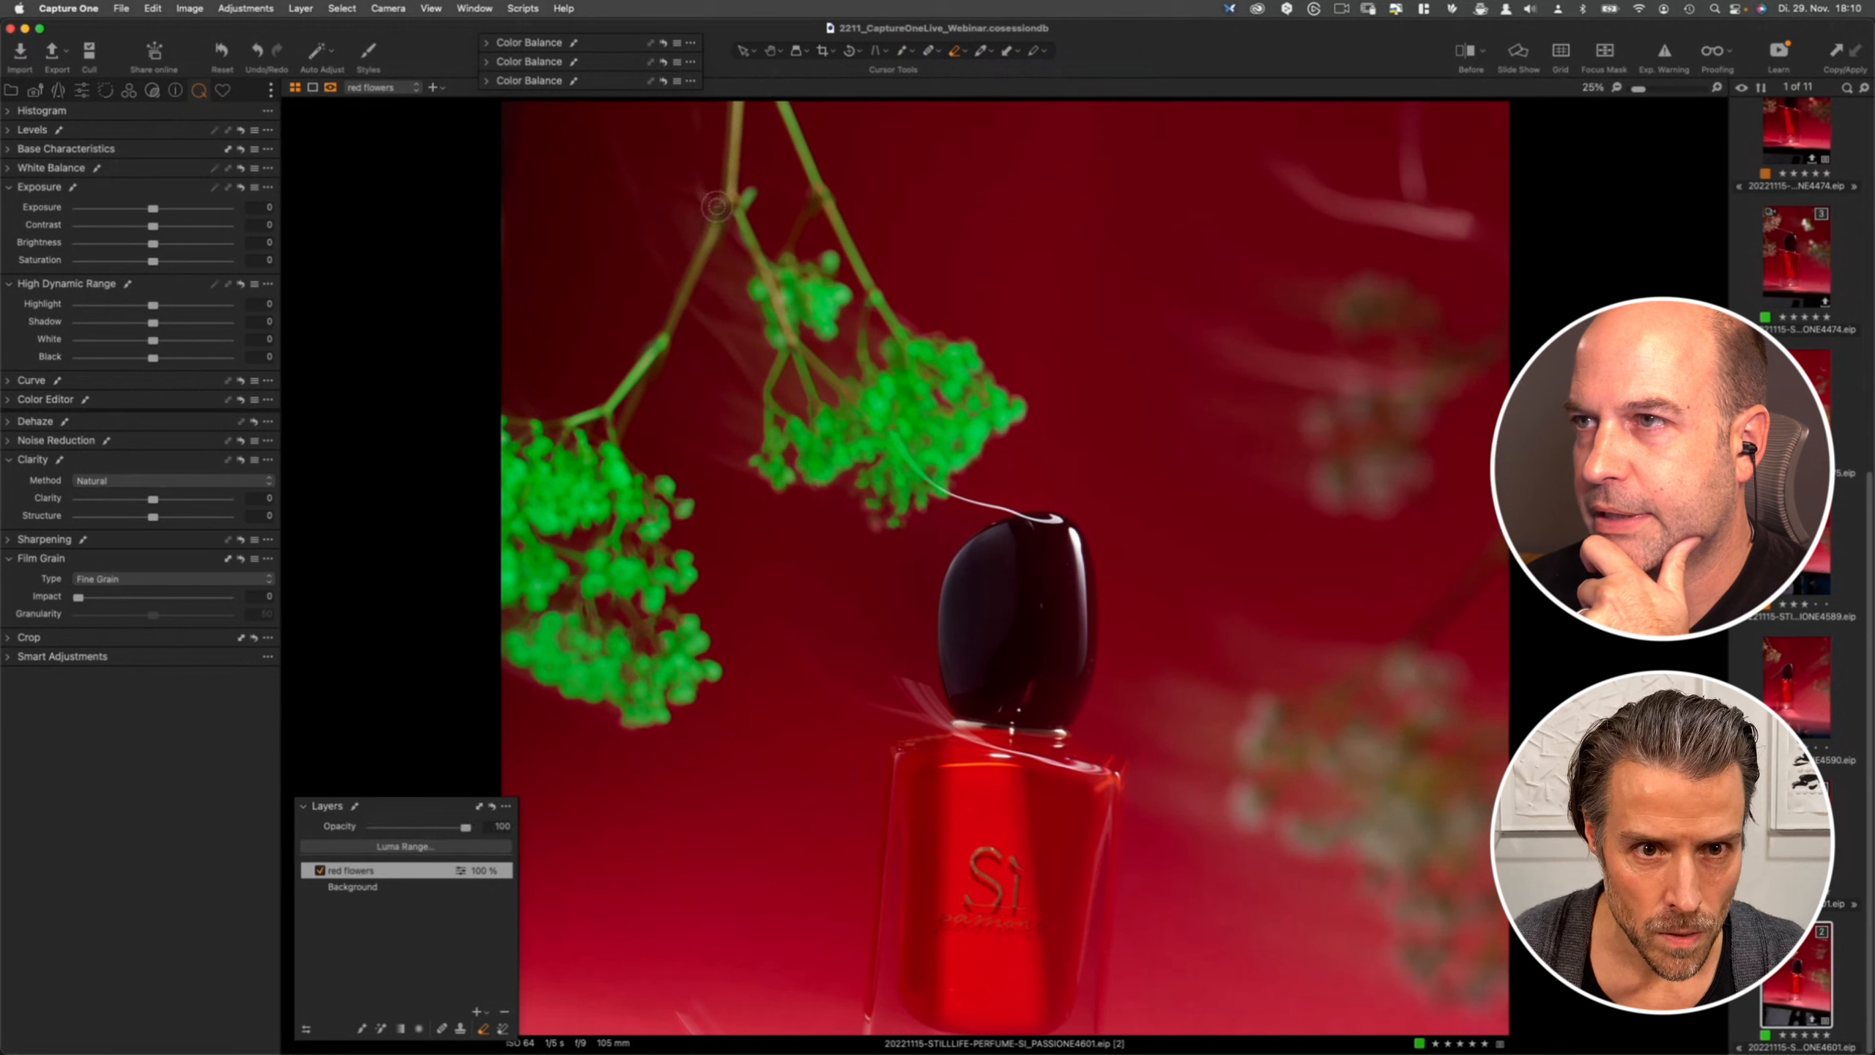
- Erase the mask from the flower stems and the background around the upper cluster
mouse_move(716, 207)
left_mouse_down()
mouse_move(641, 358)
mouse_move(676, 319)
mouse_move(622, 395)
left_mouse_up()
mouse_move(615, 401)
left_mouse_down()
mouse_move(574, 414)
mouse_move(587, 403)
left_mouse_up()
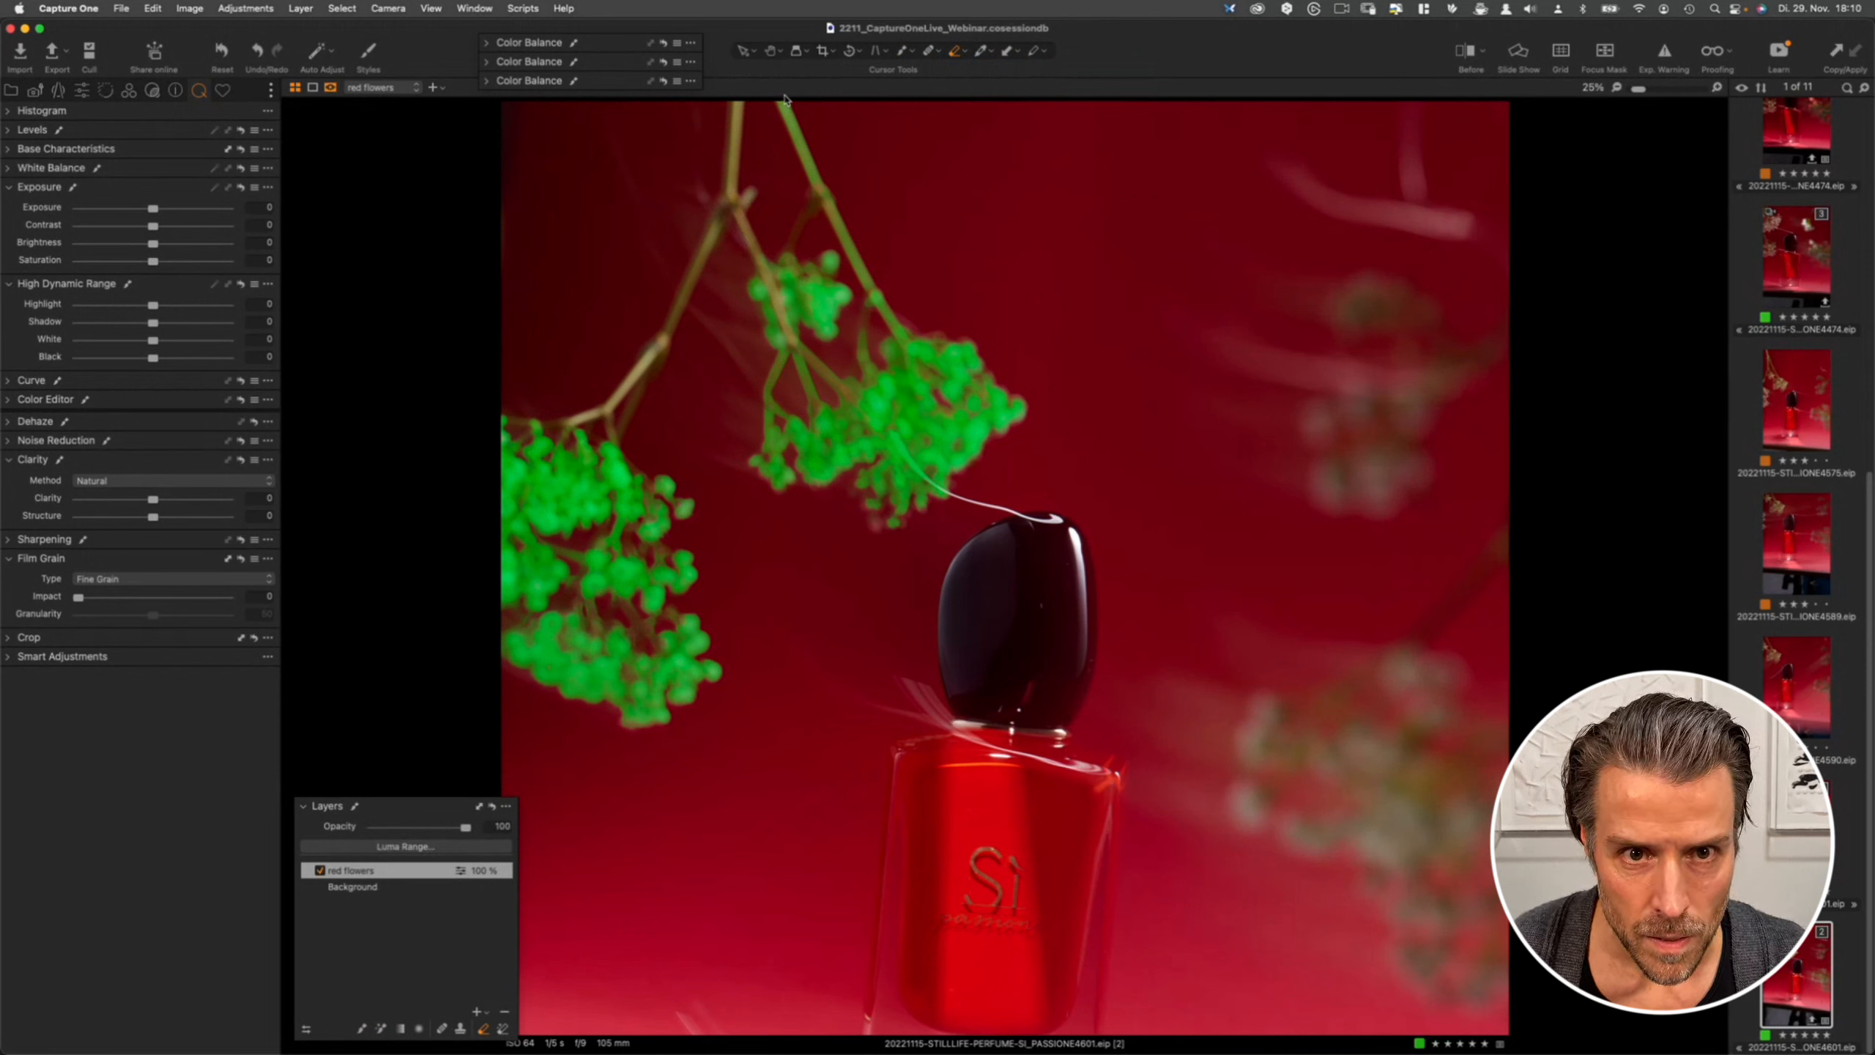
mouse_move(829, 224)
left_mouse_down()
mouse_move(867, 255)
mouse_move(862, 360)
mouse_move(802, 350)
mouse_move(810, 405)
mouse_move(784, 356)
mouse_move(777, 369)
left_mouse_up()
left_click_drag(771, 381, 764, 425)
mouse_move(631, 401)
left_mouse_down()
mouse_move(725, 183)
mouse_move(717, 239)
mouse_move(801, 235)
mouse_move(758, 250)
mouse_move(830, 391)
left_mouse_up()
mouse_move(887, 311)
left_mouse_down()
mouse_move(841, 386)
mouse_move(849, 436)
left_mouse_up()
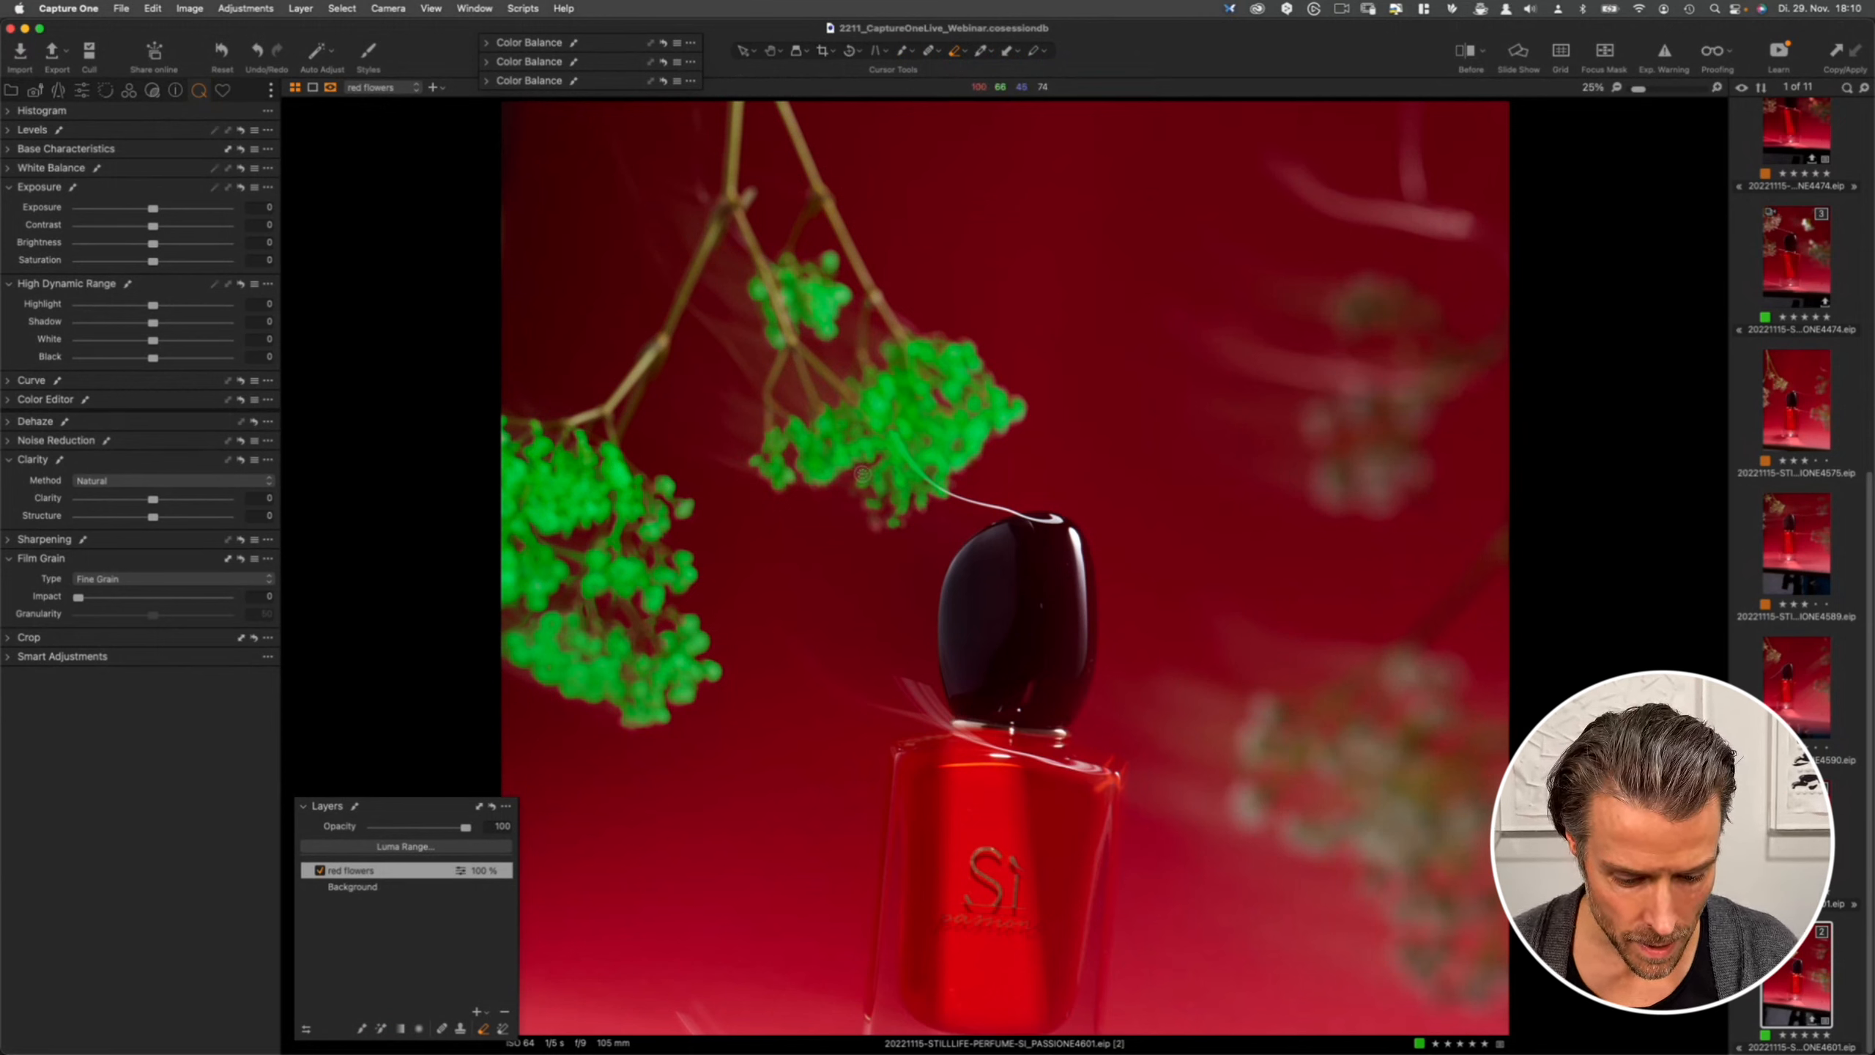
- Brush mask back onto the edges of the upper flower cluster
key("b")
mouse_move(878, 521)
left_mouse_down()
mouse_move(875, 539)
mouse_move(873, 518)
left_mouse_up()
left_click_drag(874, 518, 861, 492)
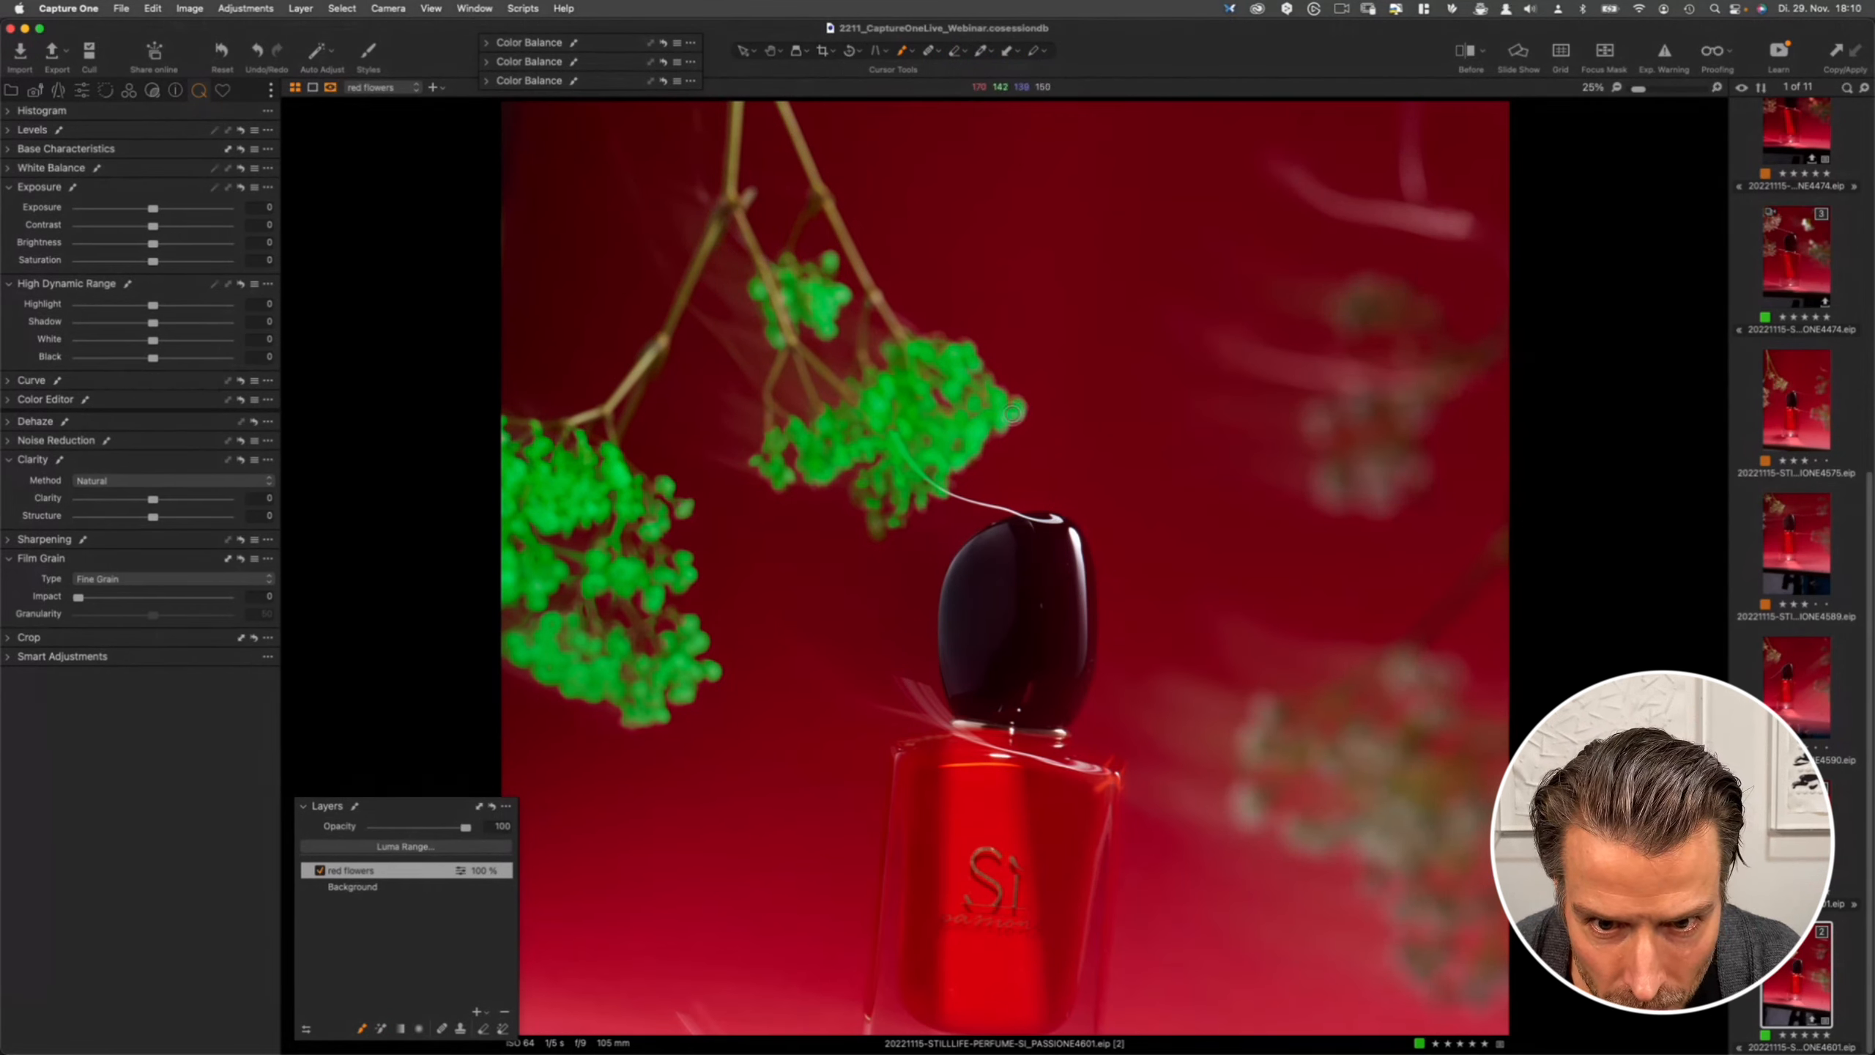
mouse_move(982, 452)
left_mouse_down()
mouse_move(954, 478)
mouse_move(1025, 413)
left_mouse_up()
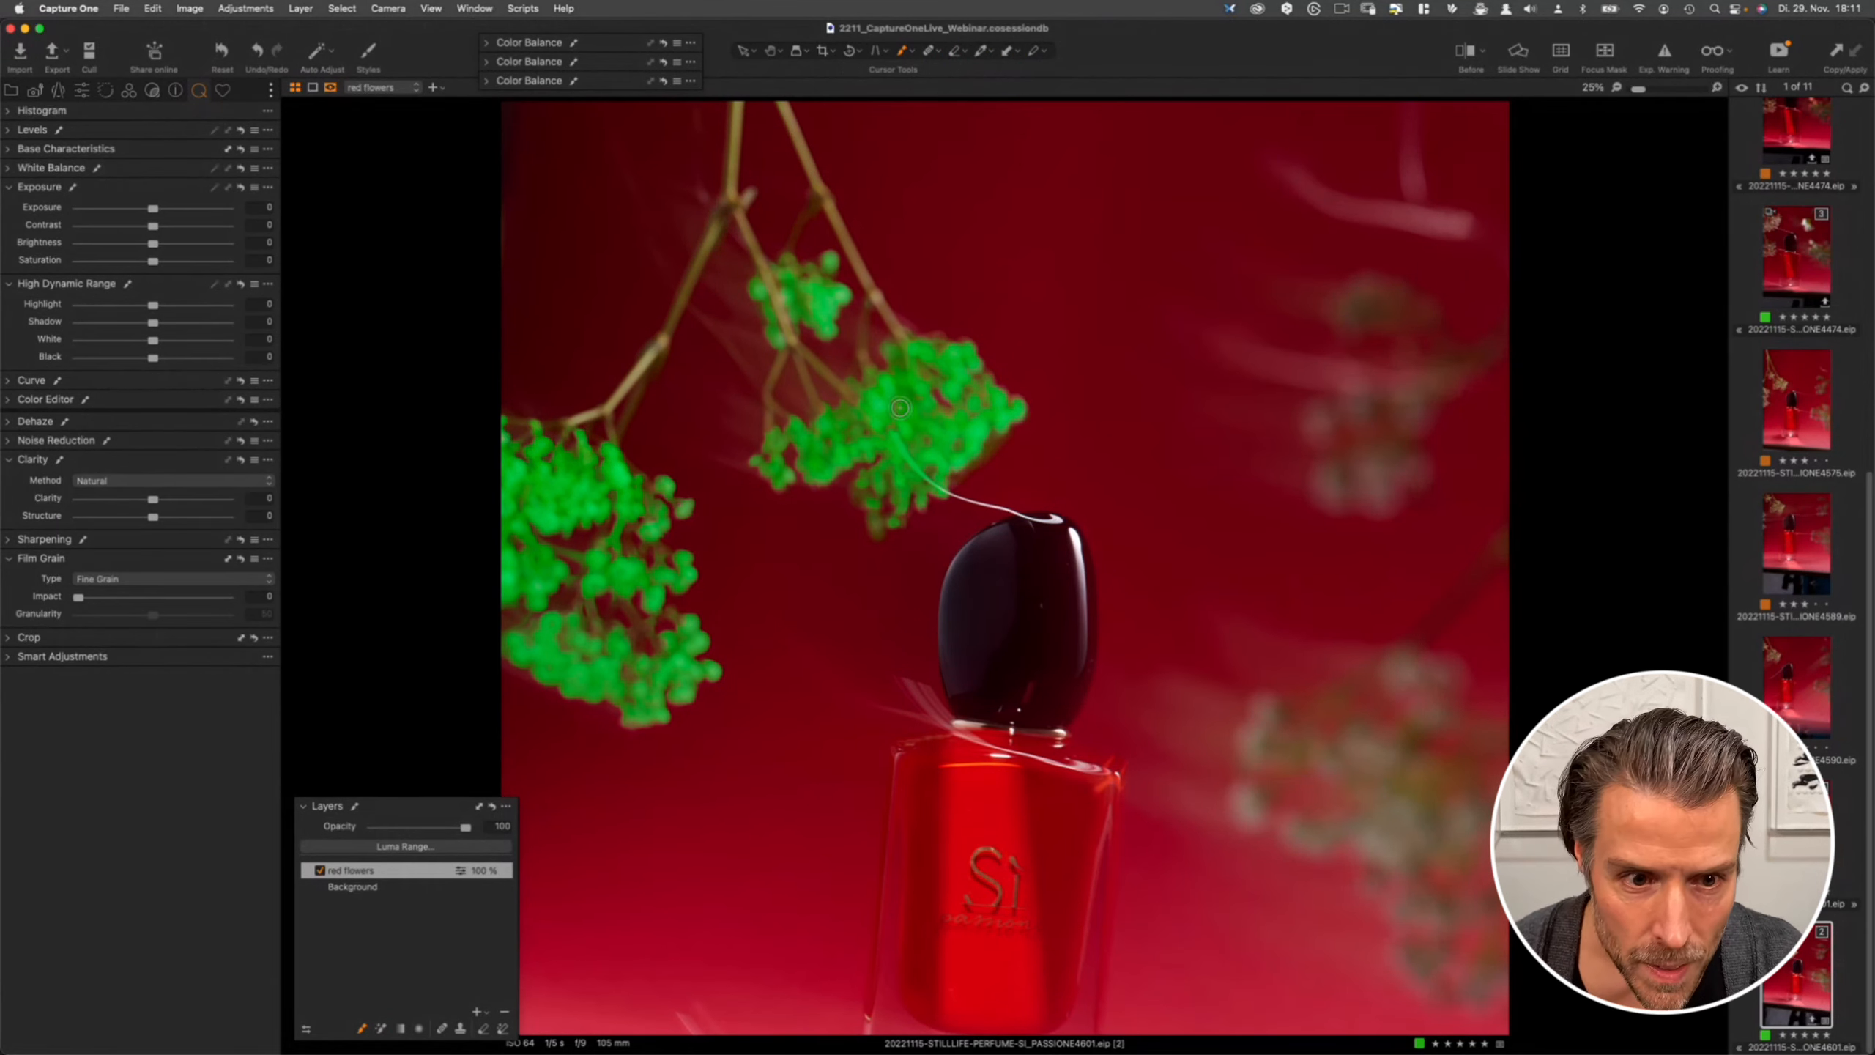
- Erase stray mask from the background around the left flower cluster
key("e")
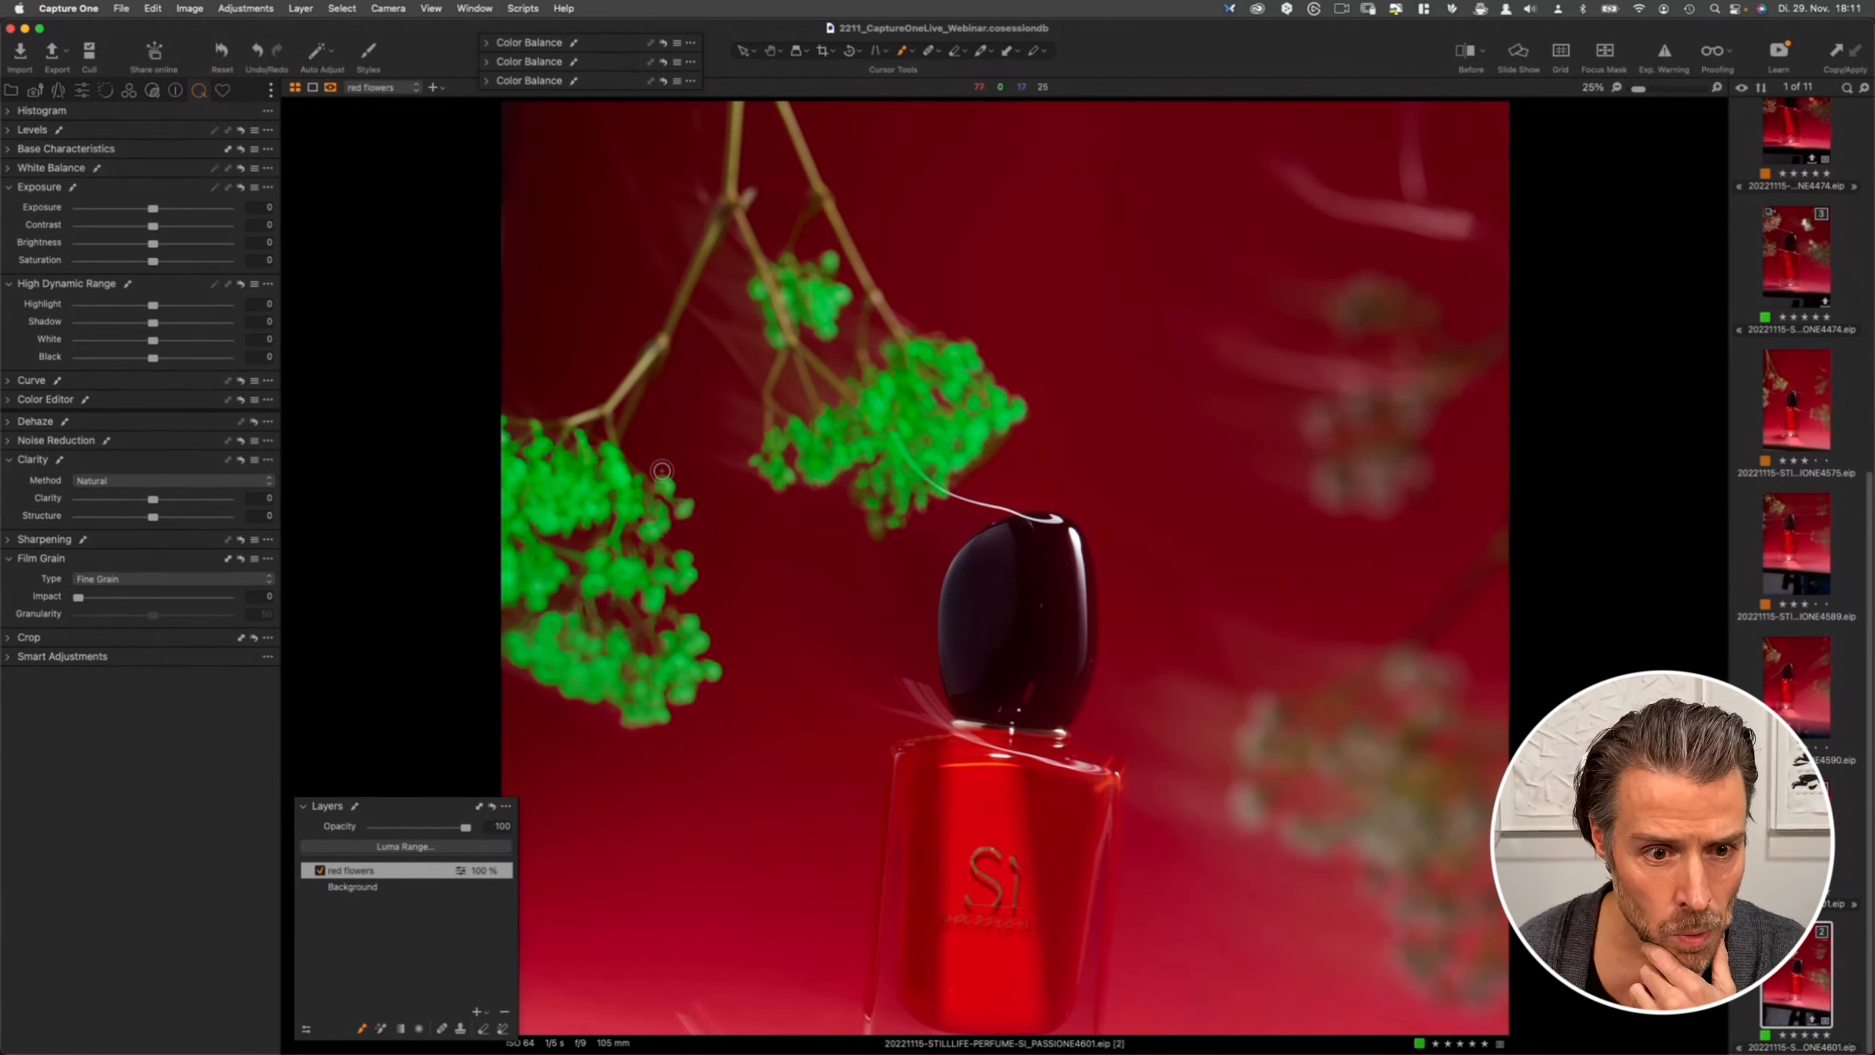
mouse_move(543, 540)
left_mouse_down()
mouse_move(577, 562)
mouse_move(614, 530)
mouse_move(659, 558)
left_mouse_up()
left_click_drag(599, 534, 580, 545)
mouse_move(570, 575)
left_mouse_down()
mouse_move(580, 607)
mouse_move(530, 615)
left_mouse_up()
left_click_drag(525, 615, 507, 622)
mouse_move(628, 618)
left_mouse_down()
mouse_move(668, 610)
mouse_move(661, 643)
left_mouse_up()
- Refine the red flowers layer mask with a radius of 80, toggling the mask display, and apply it
left_click(343, 10)
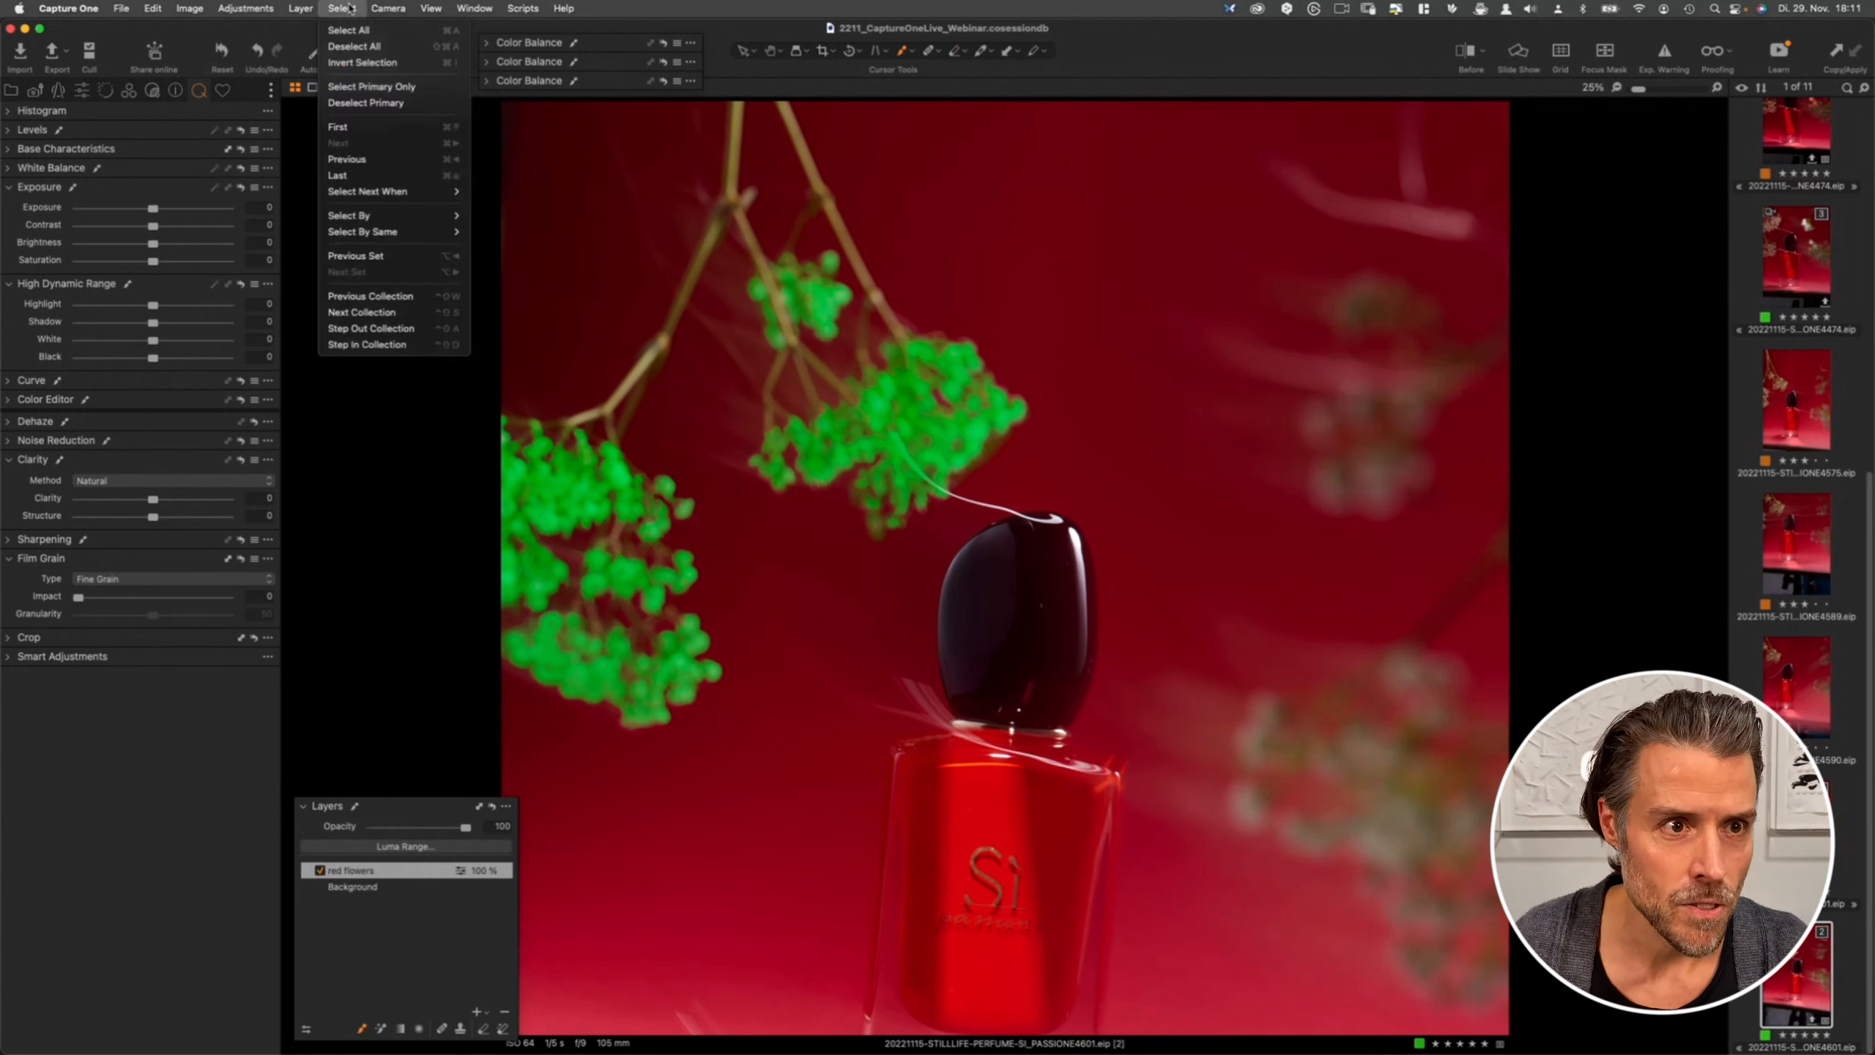
mouse_move(273, 5)
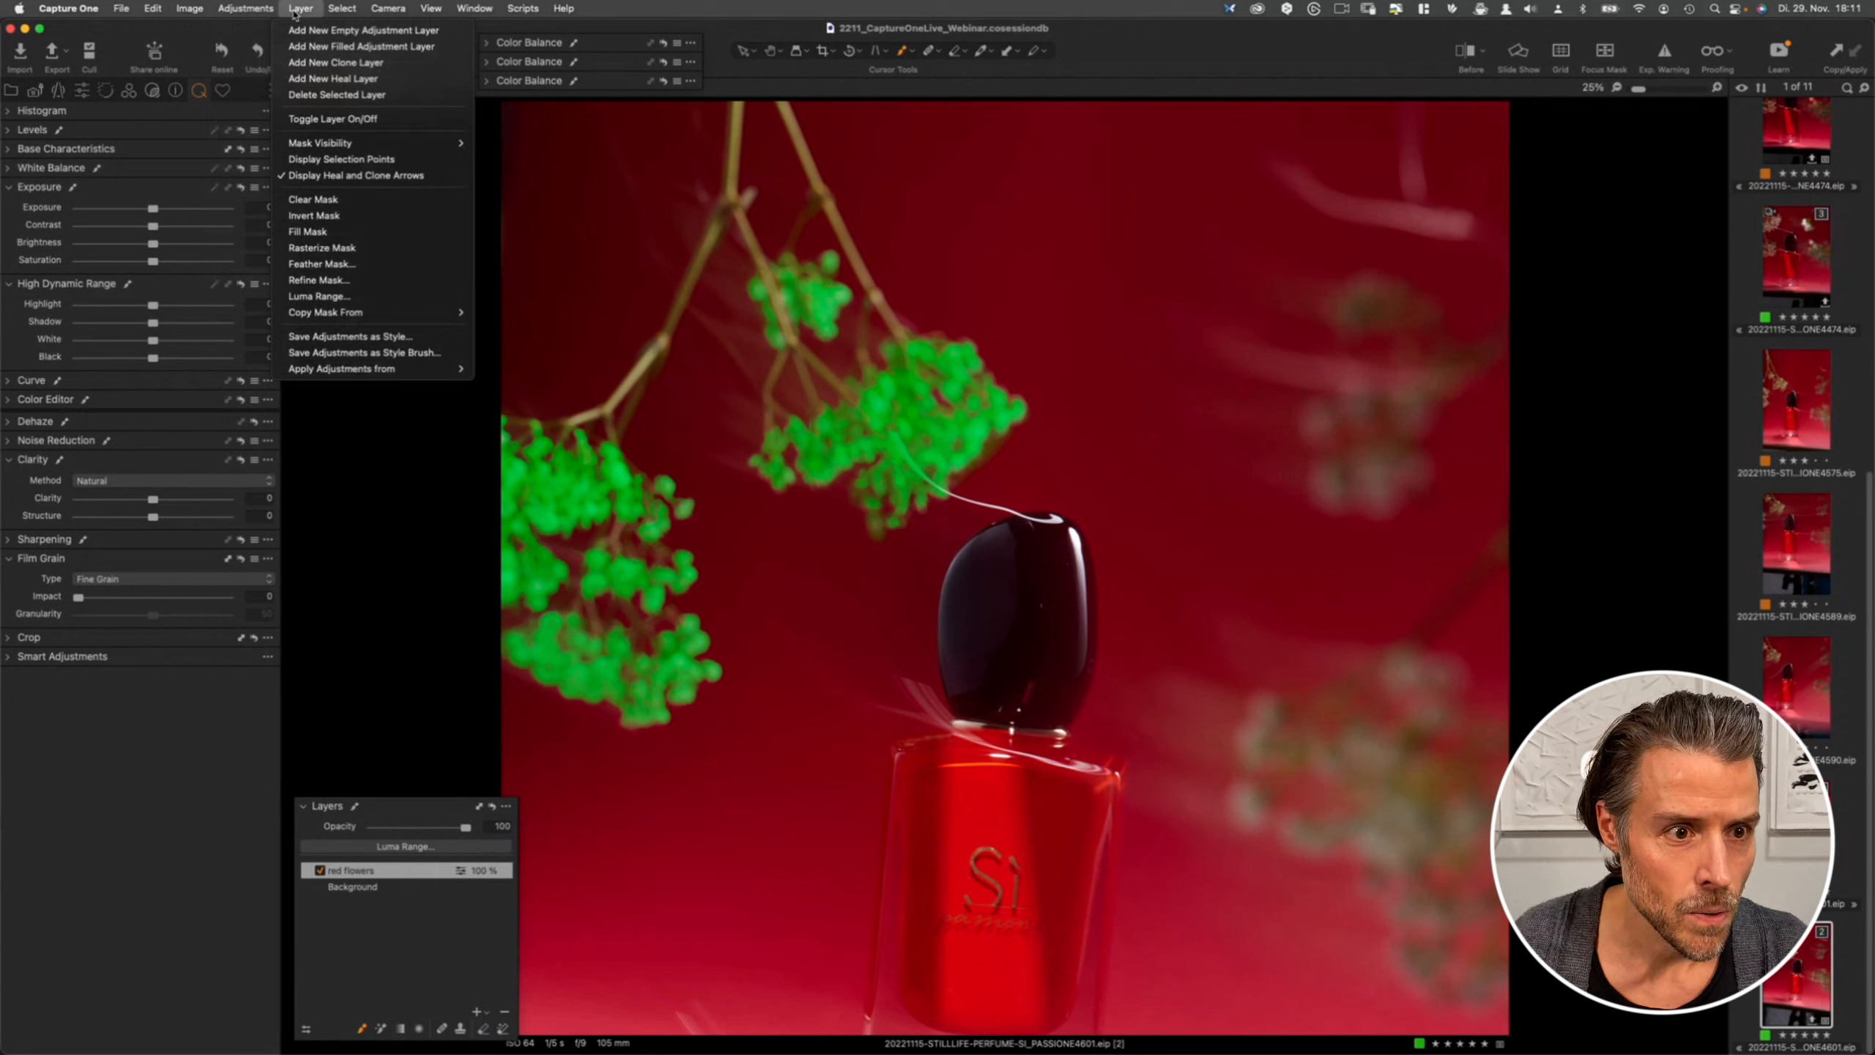
left_click(352, 280)
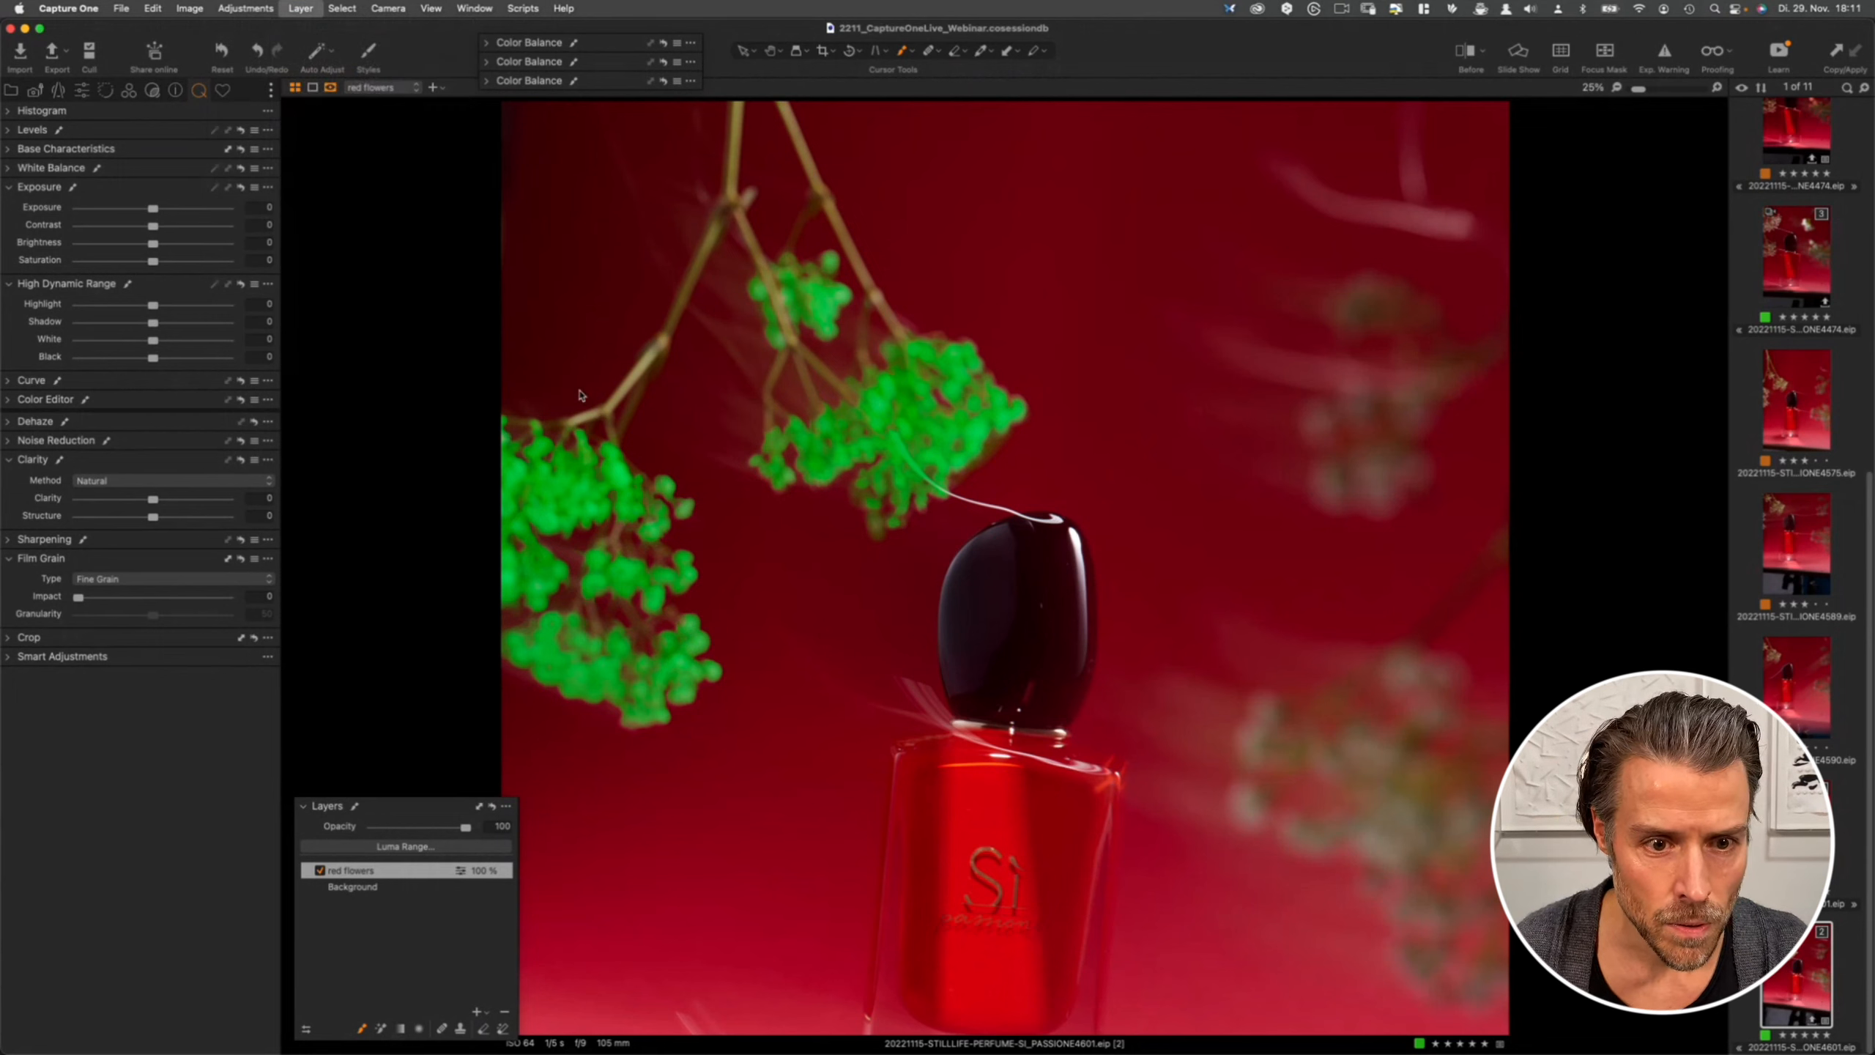
left_click_drag(909, 259, 1046, 208)
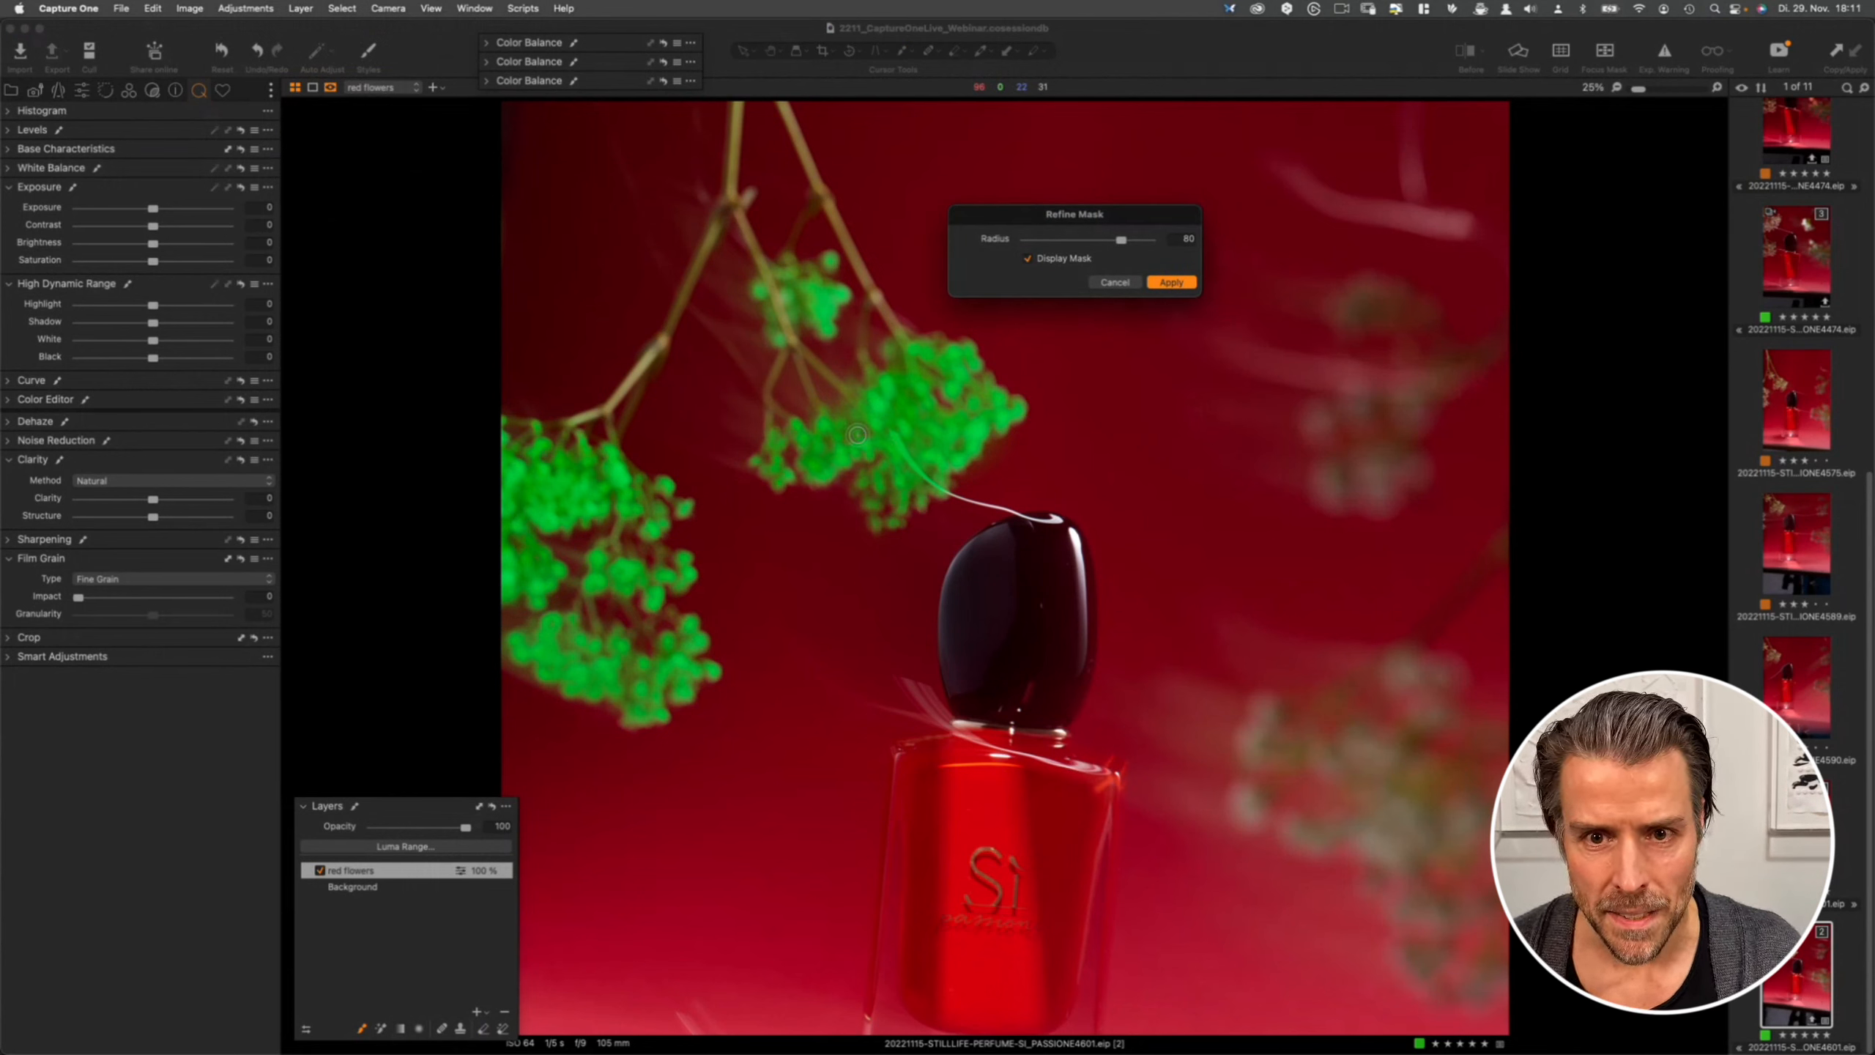
left_click(1028, 259)
left_click(1028, 259)
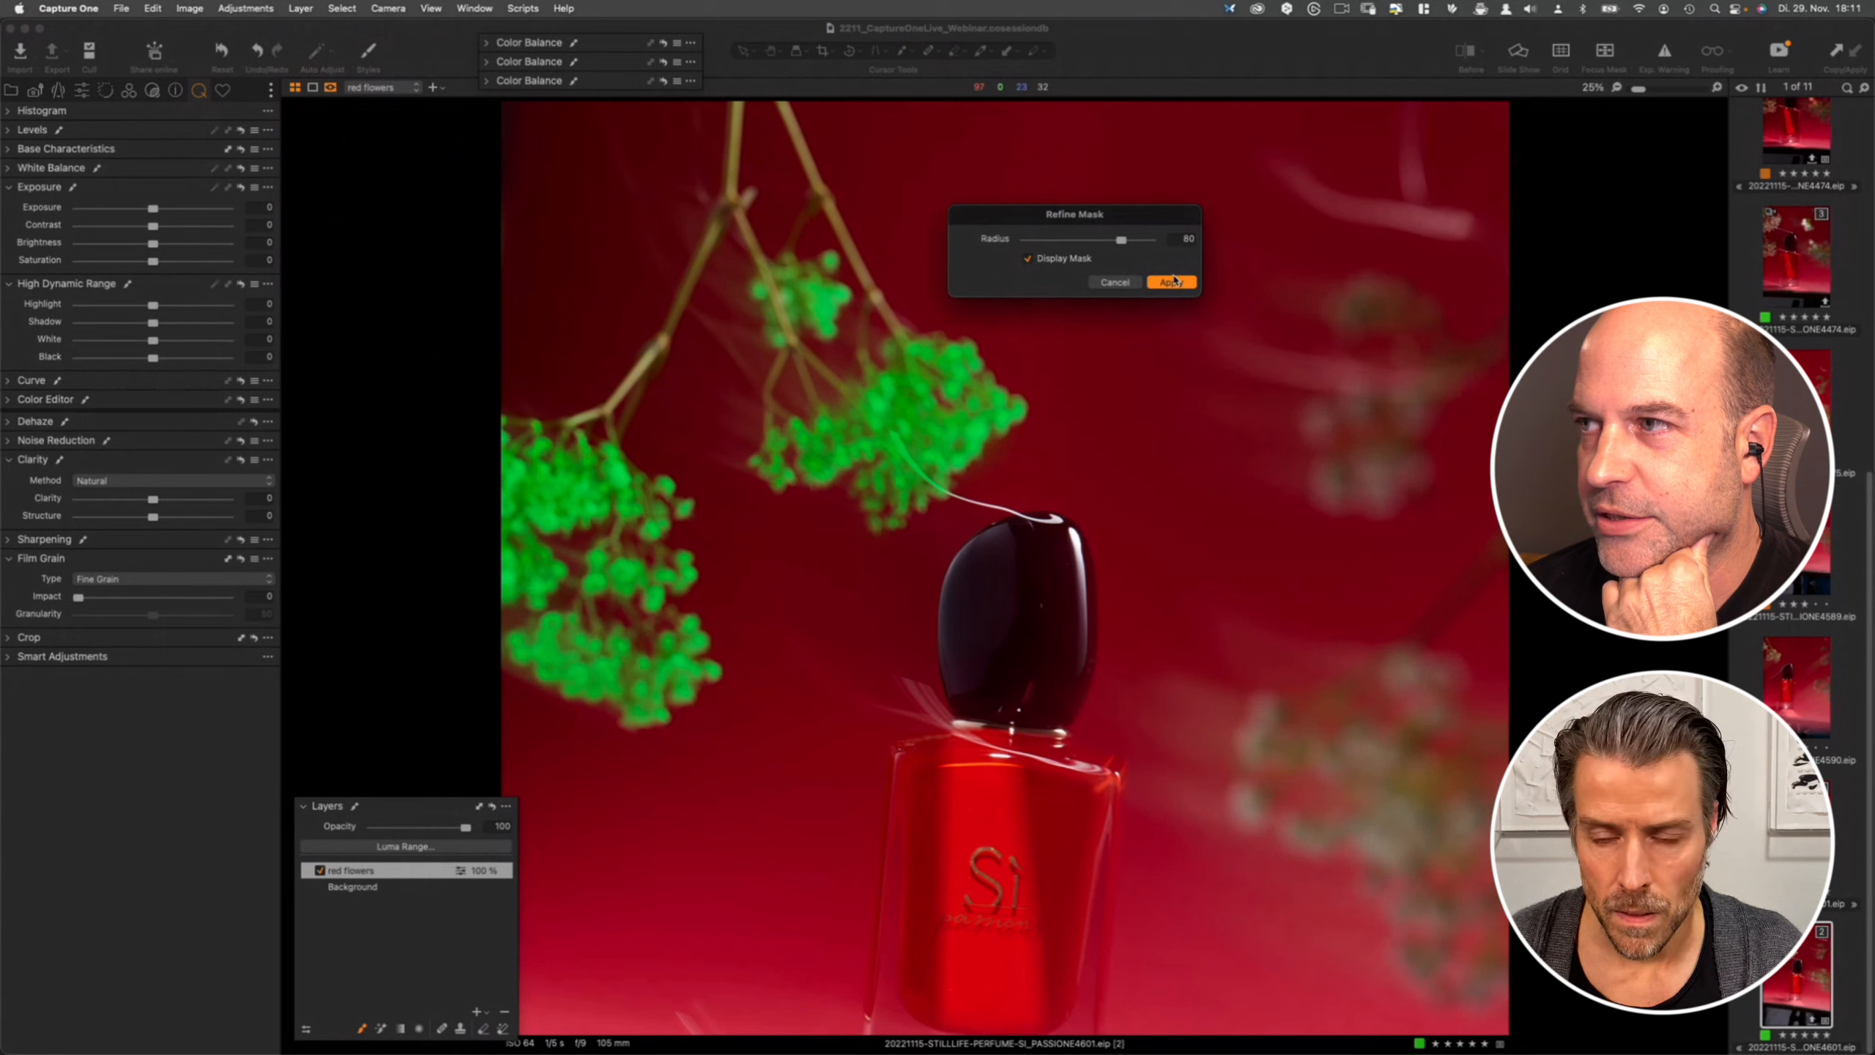
left_click(1171, 280)
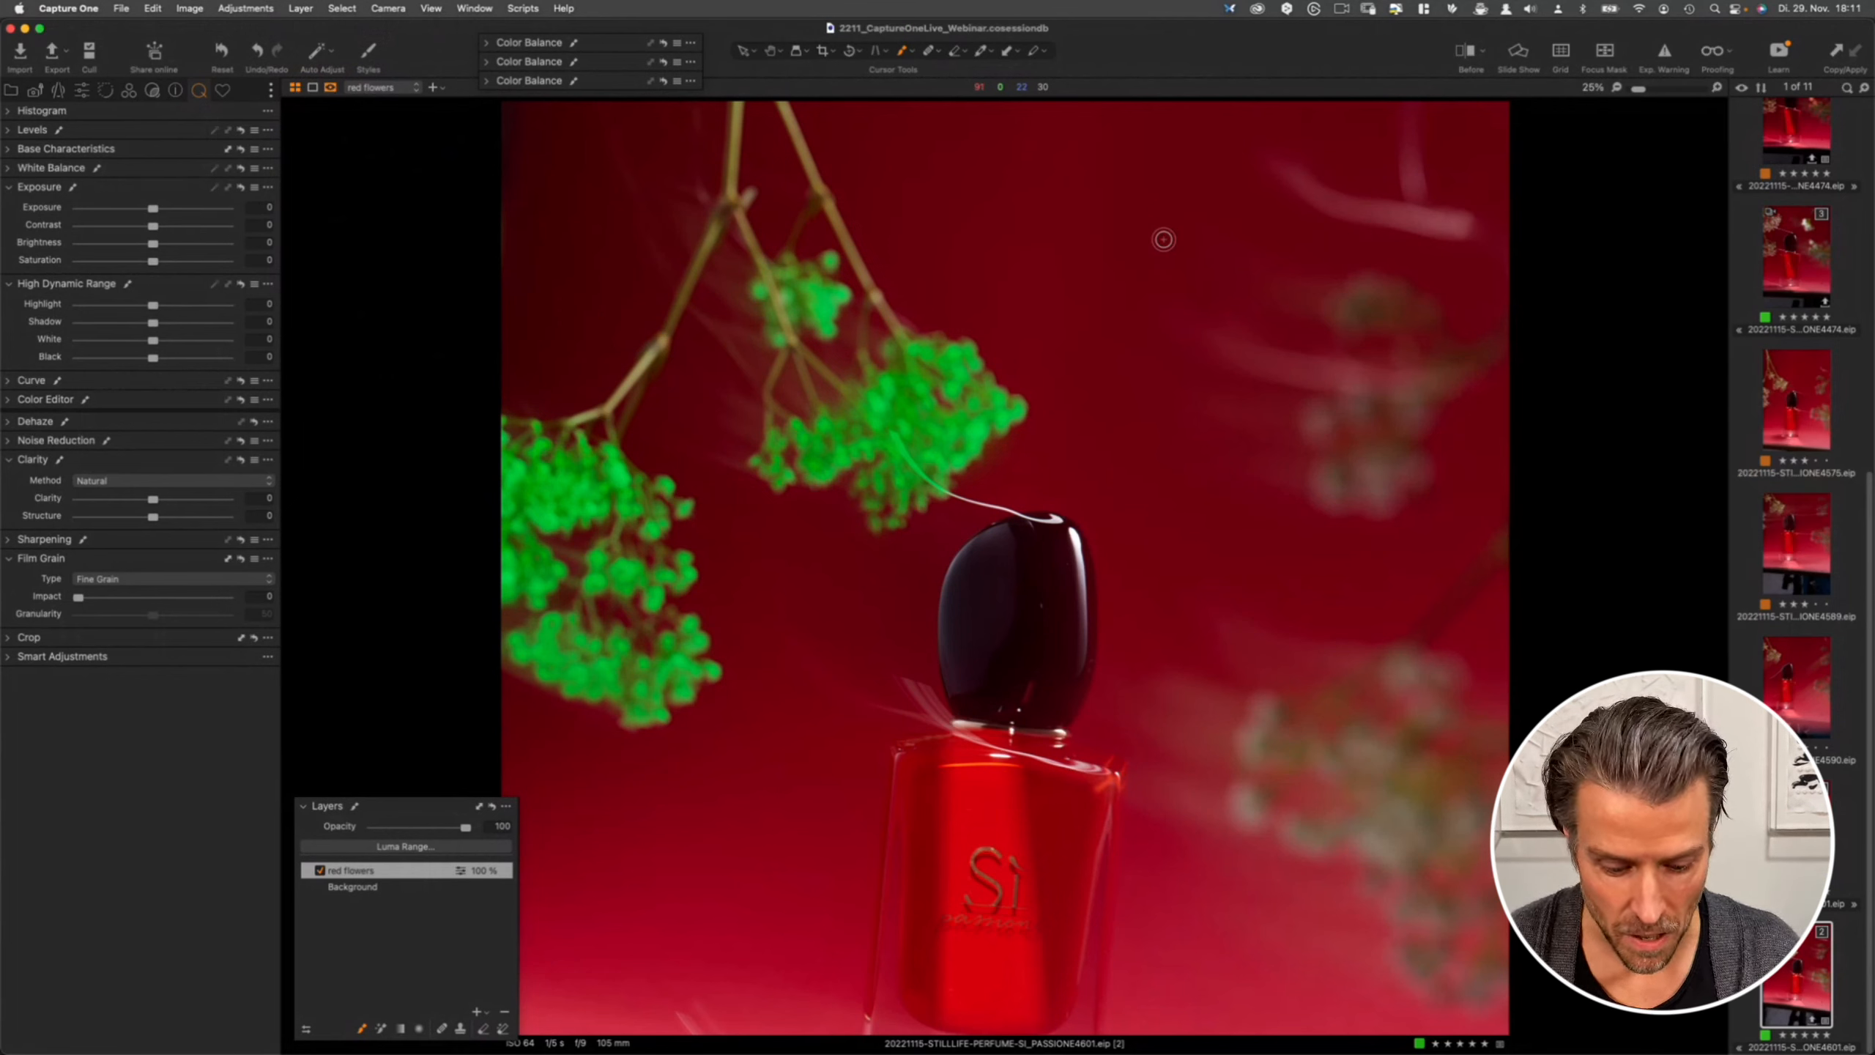
- Hide the mask overlay and set the layer's white balance to 6607 Kelvin and tint 30.7
key("m")
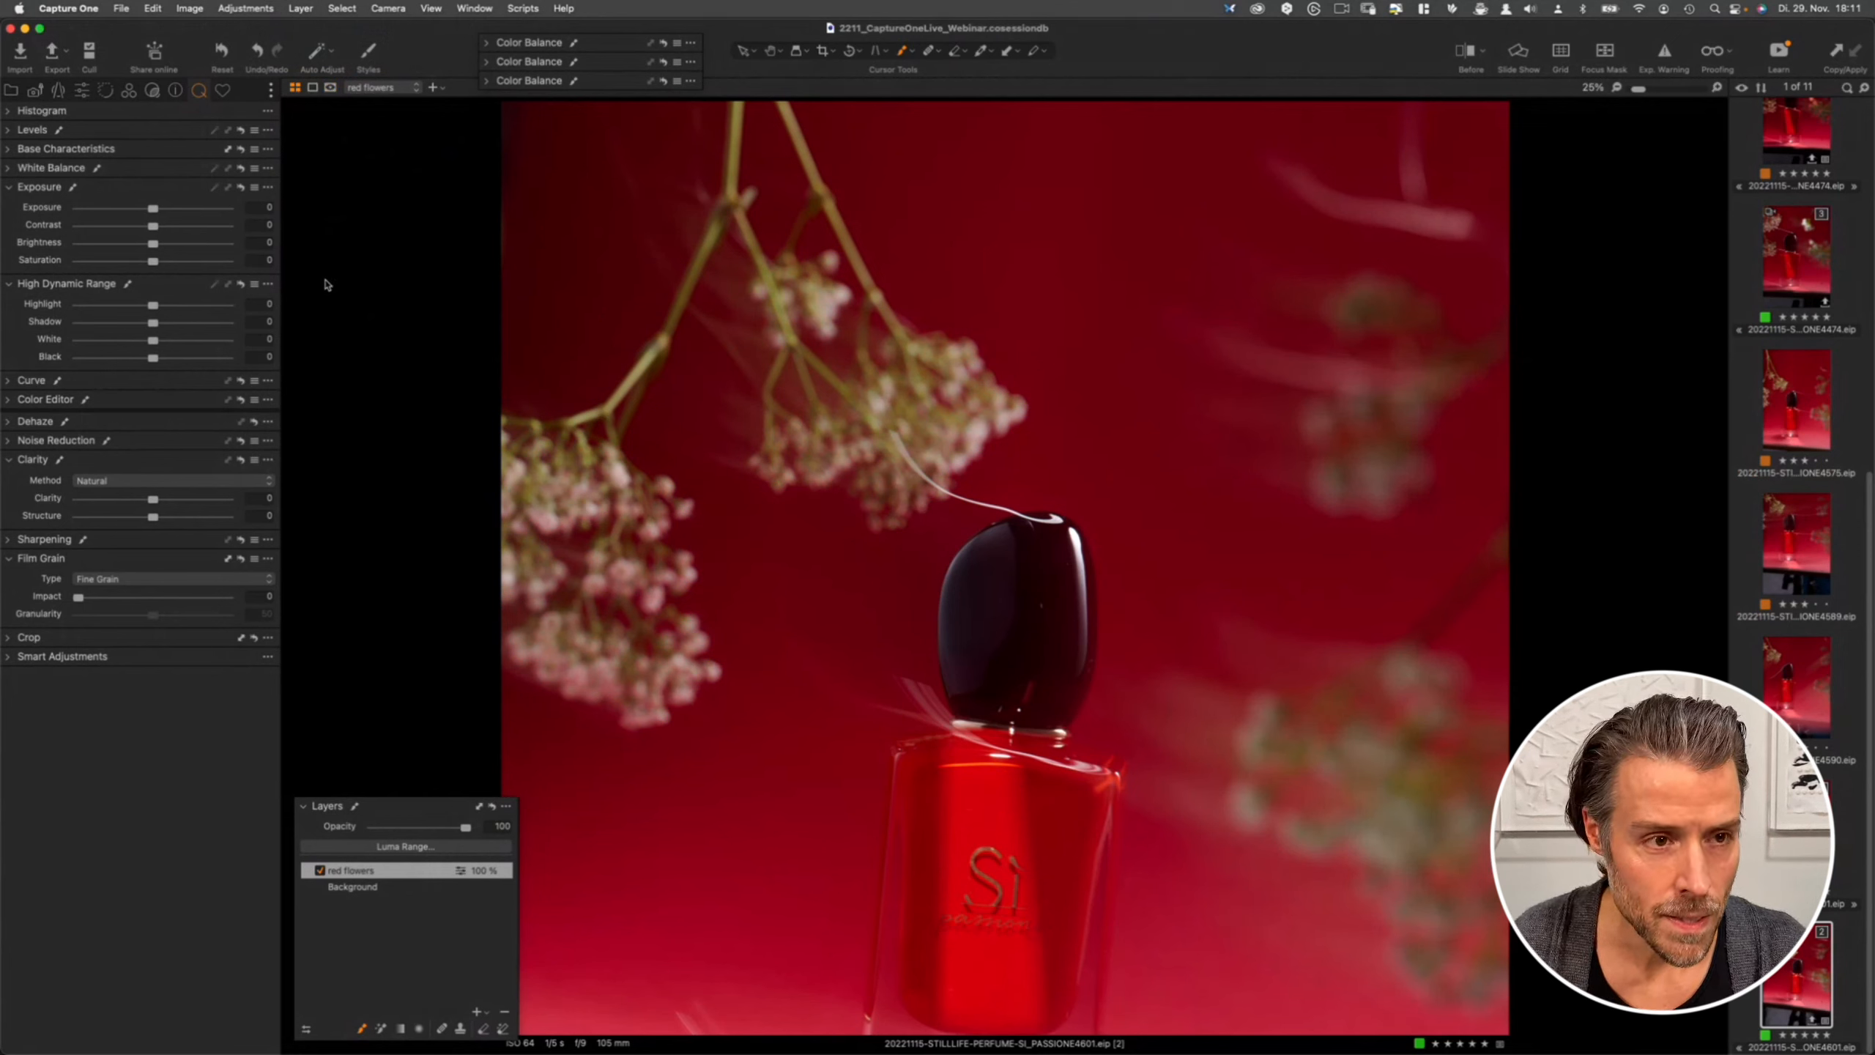
left_click(9, 150)
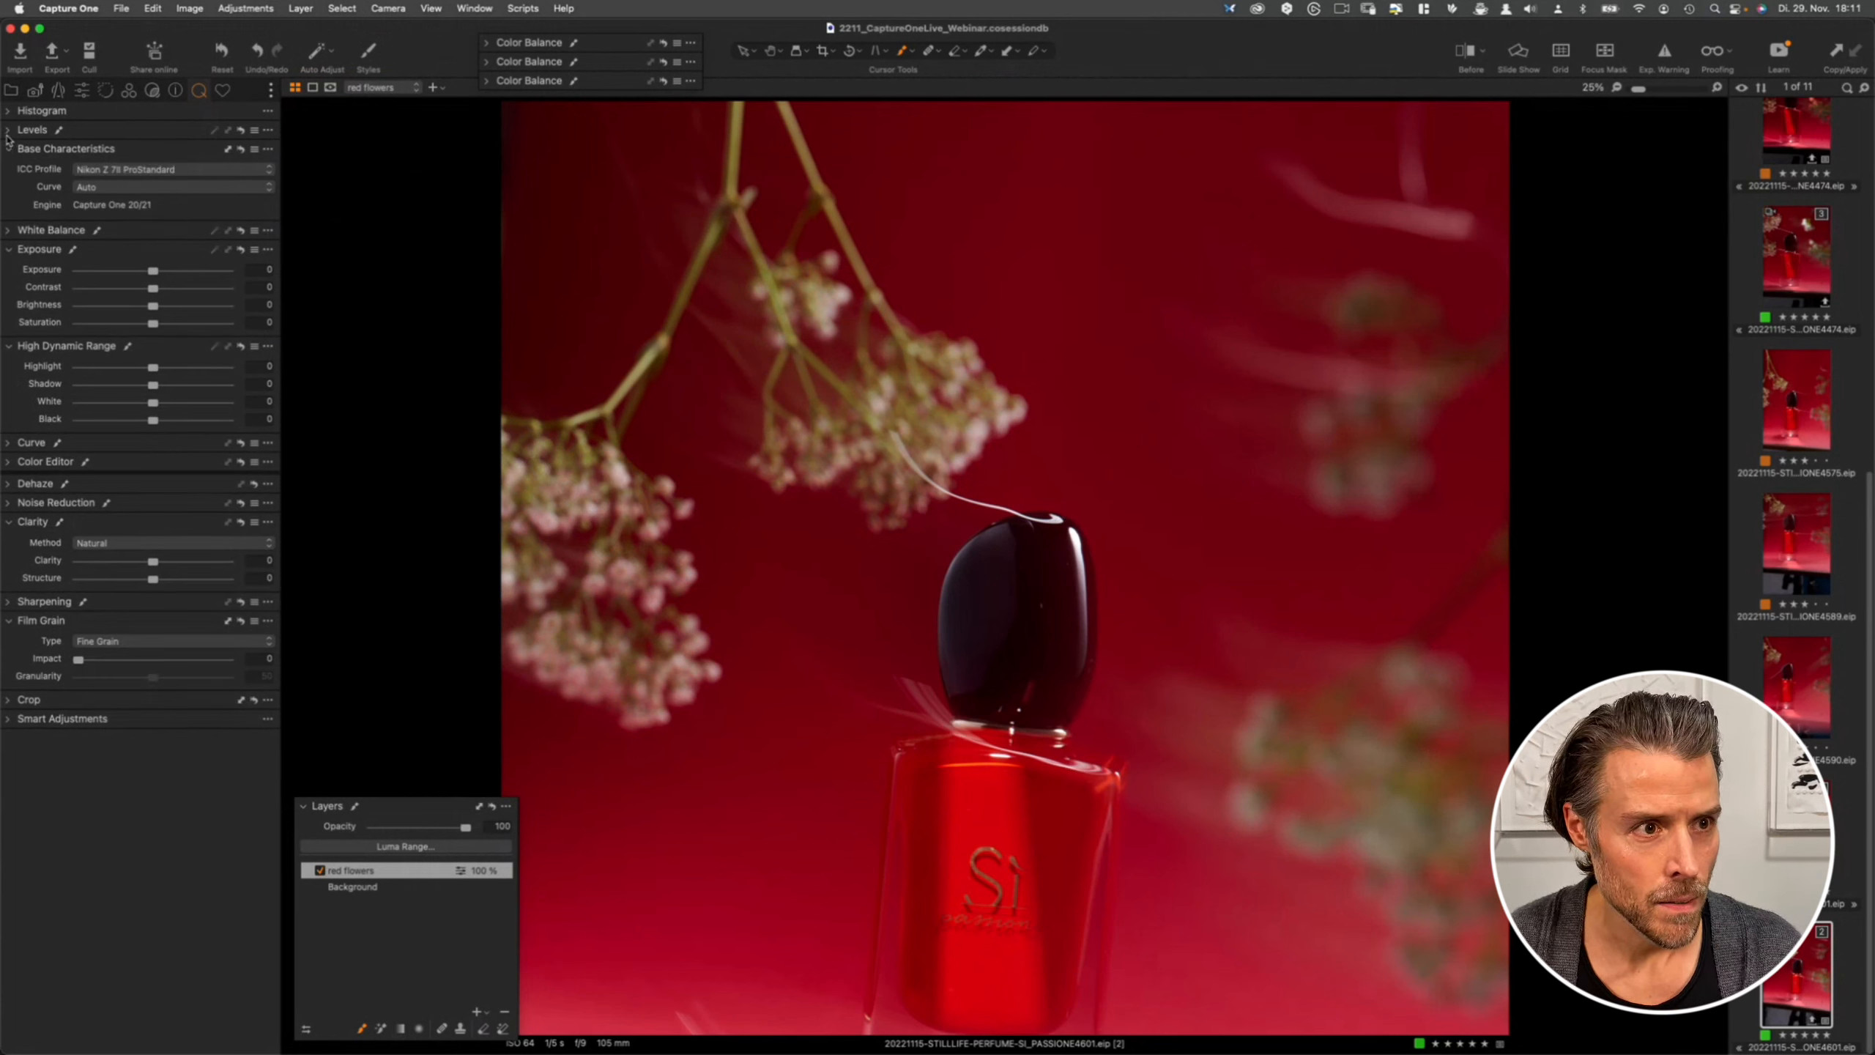
left_click(9, 230)
left_click(9, 149)
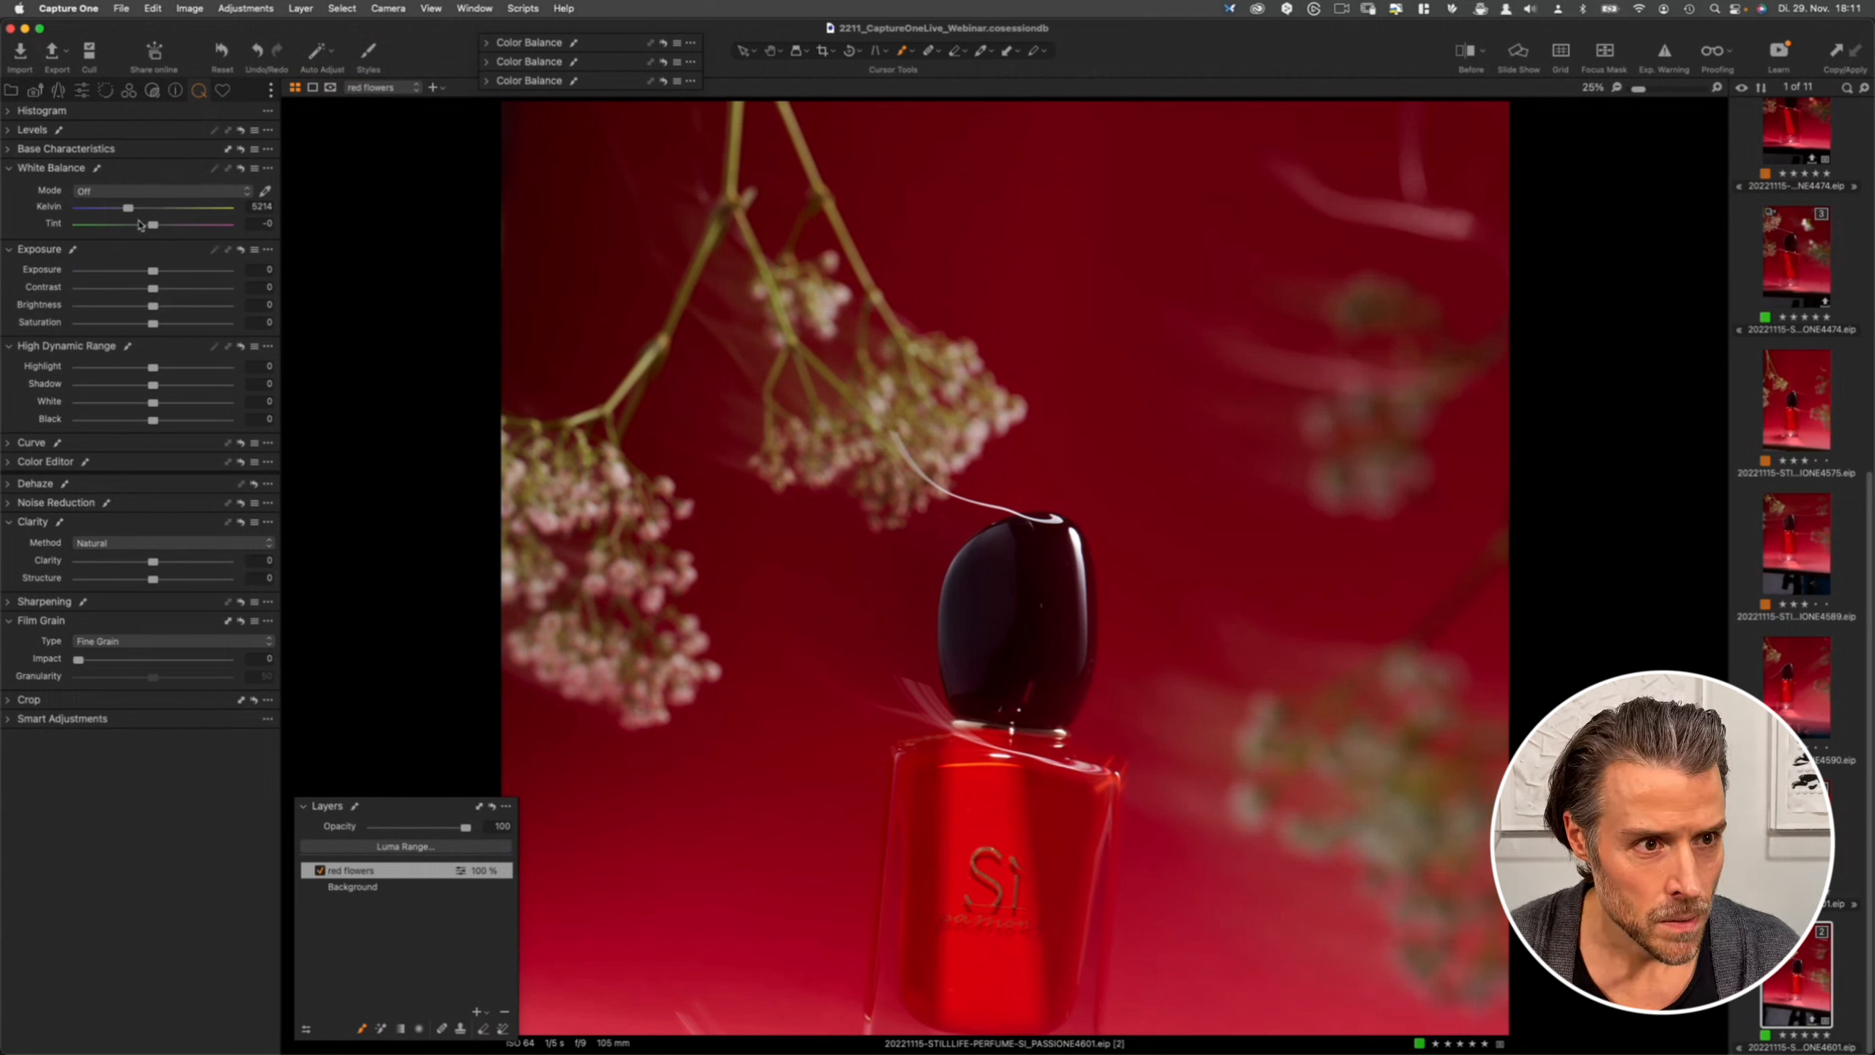
left_click_drag(154, 228, 196, 229)
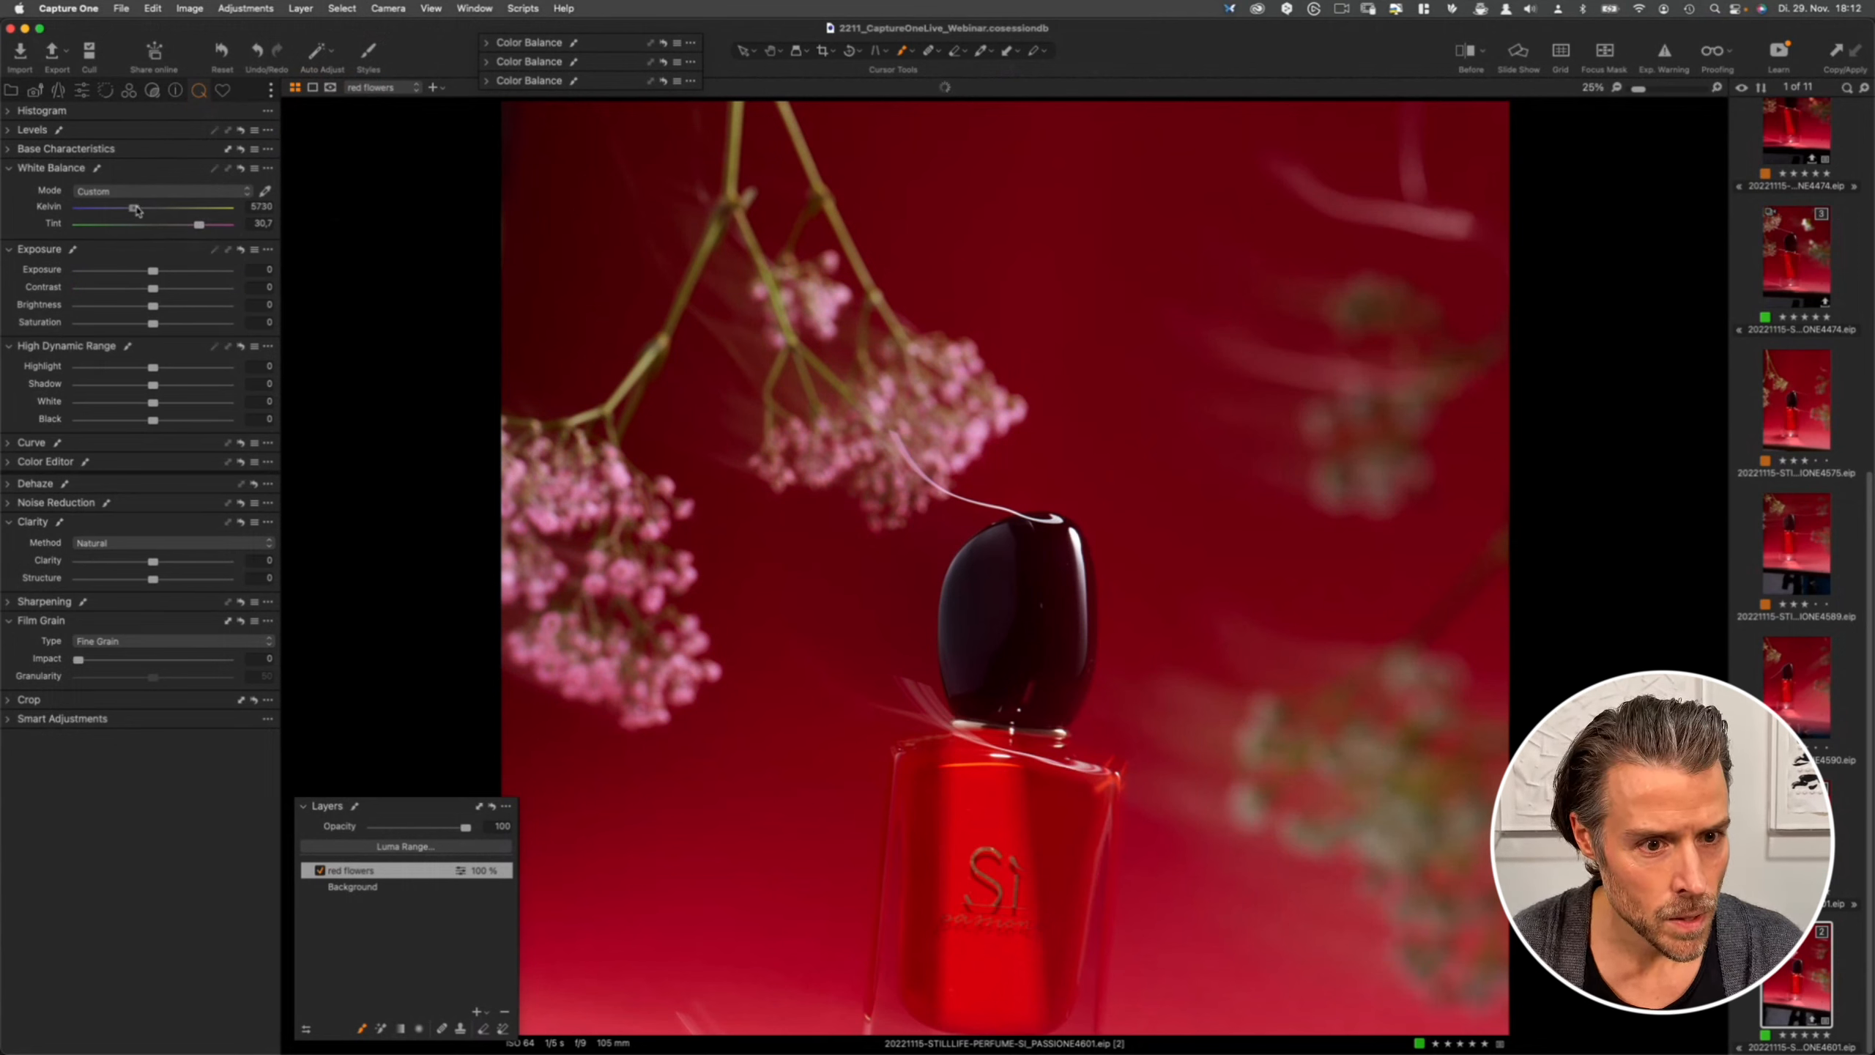
left_click_drag(128, 208, 142, 209)
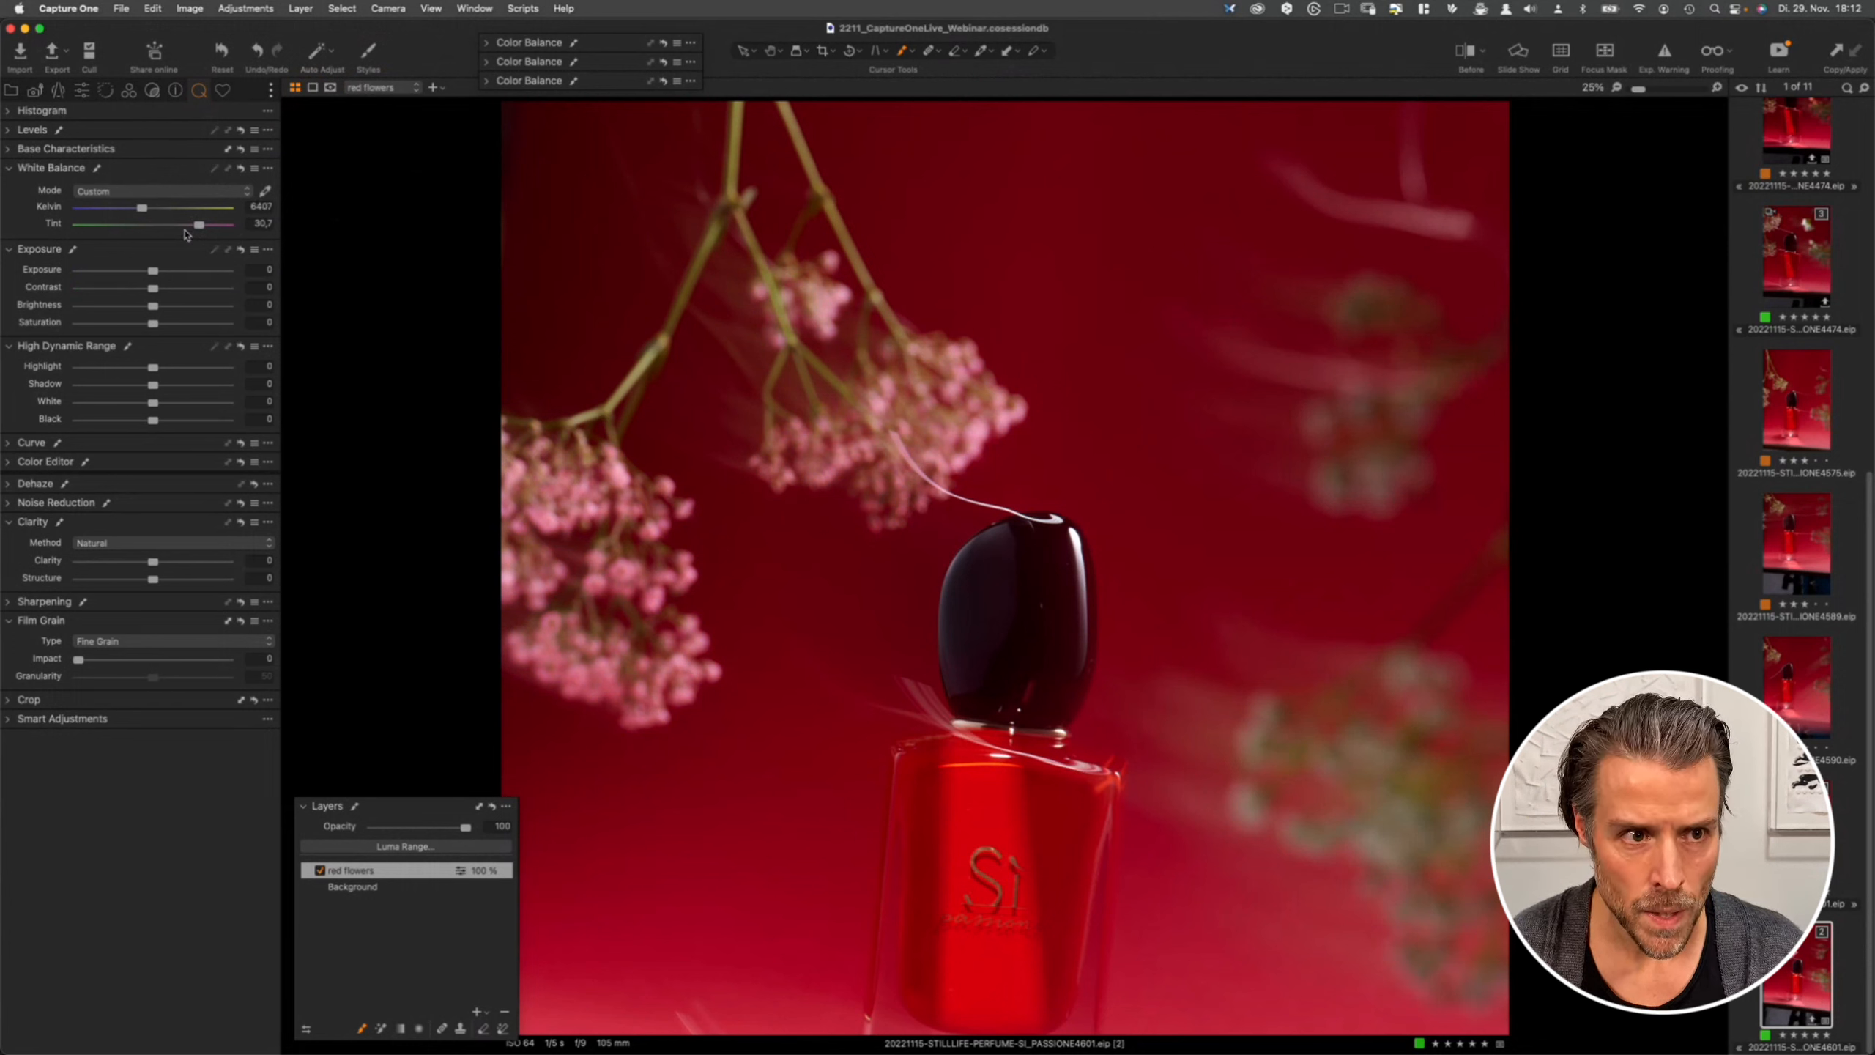
- Collapse the Exposure and High Dynamic Range tools, open Curve, and add a midpoint to the RGB curve
left_click(242, 169)
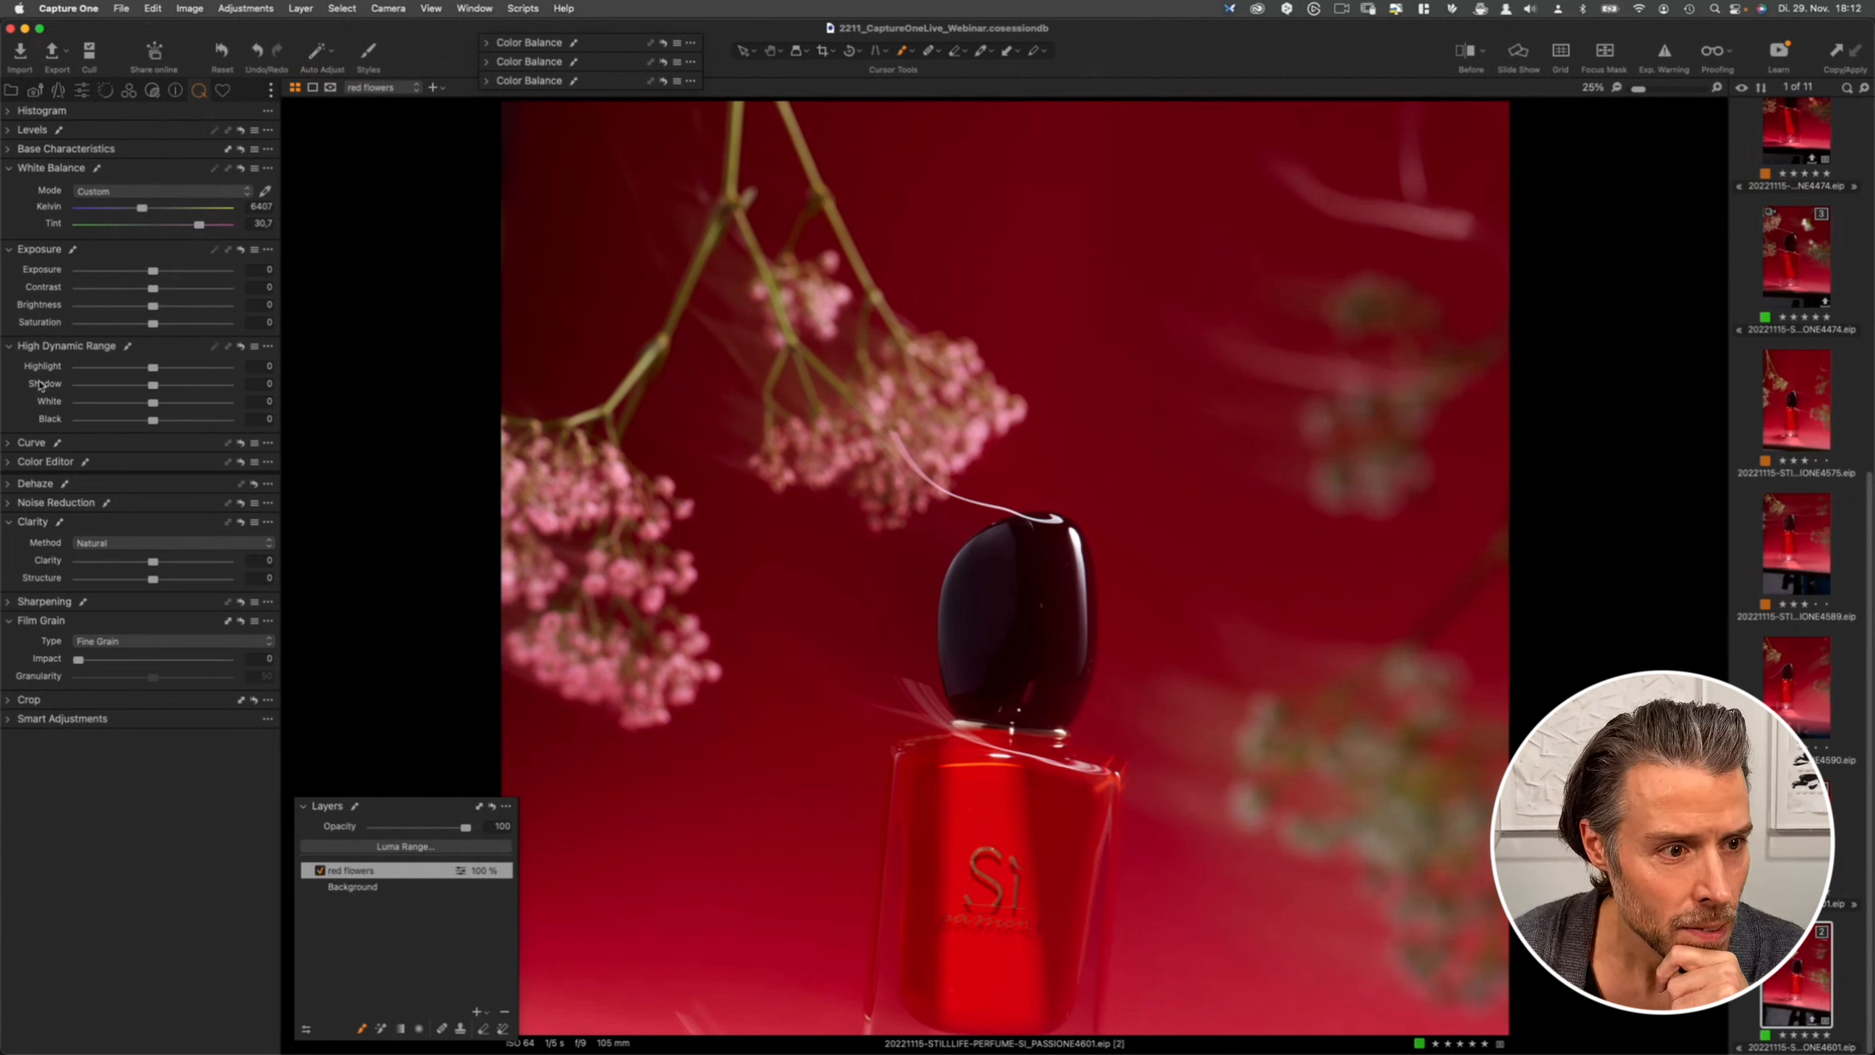
left_click(10, 251)
left_click(10, 268)
left_click(9, 305)
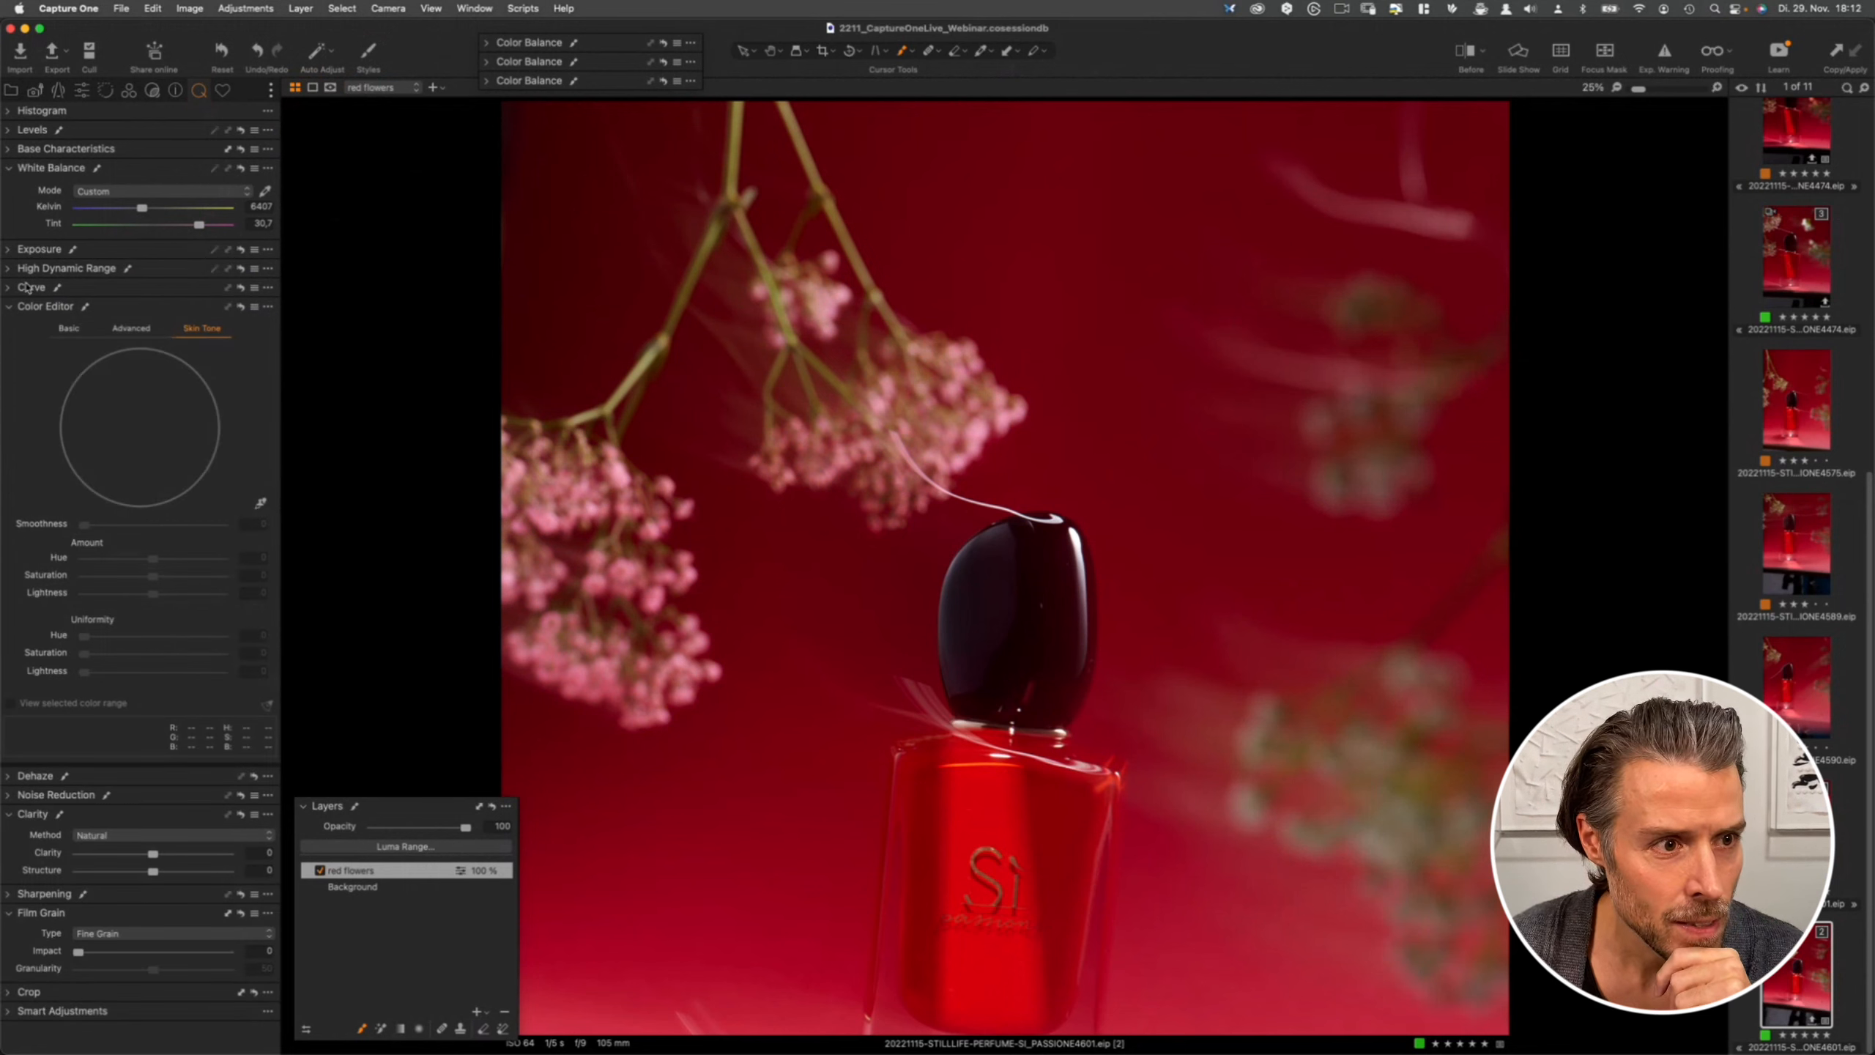
left_click(9, 288)
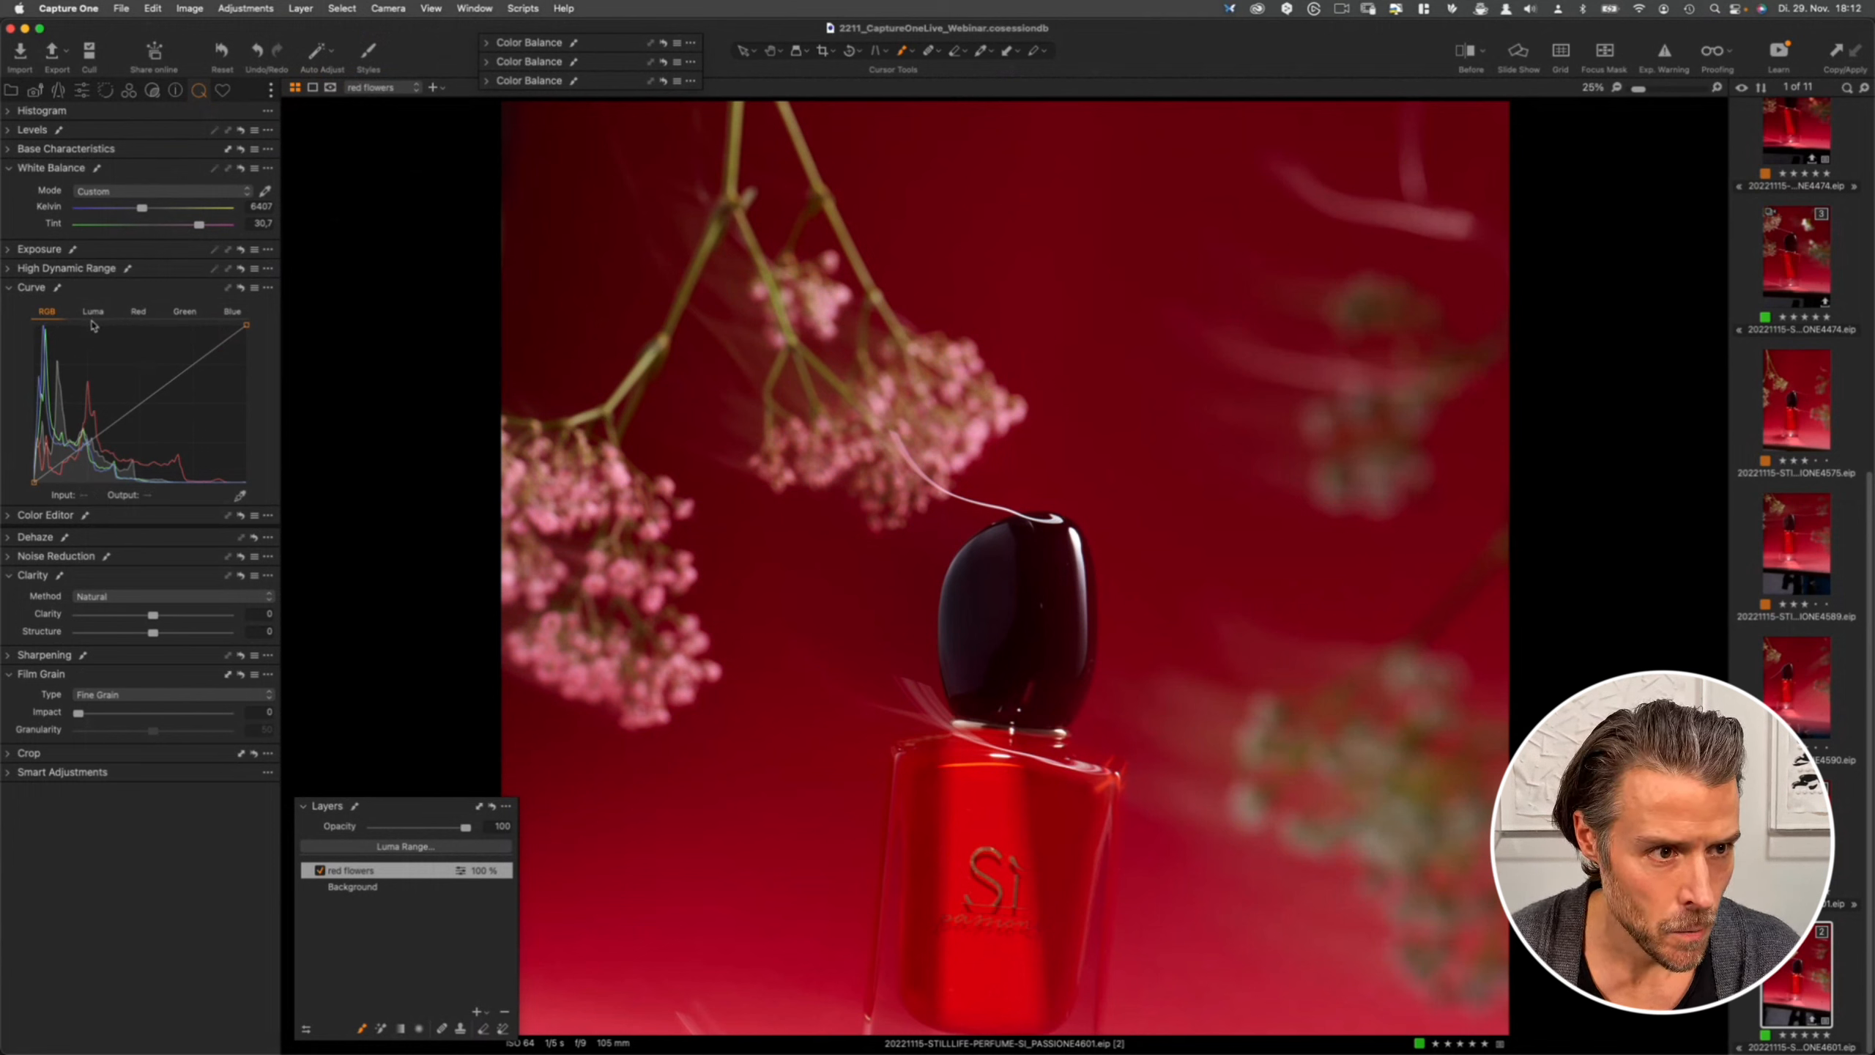
left_click(139, 405)
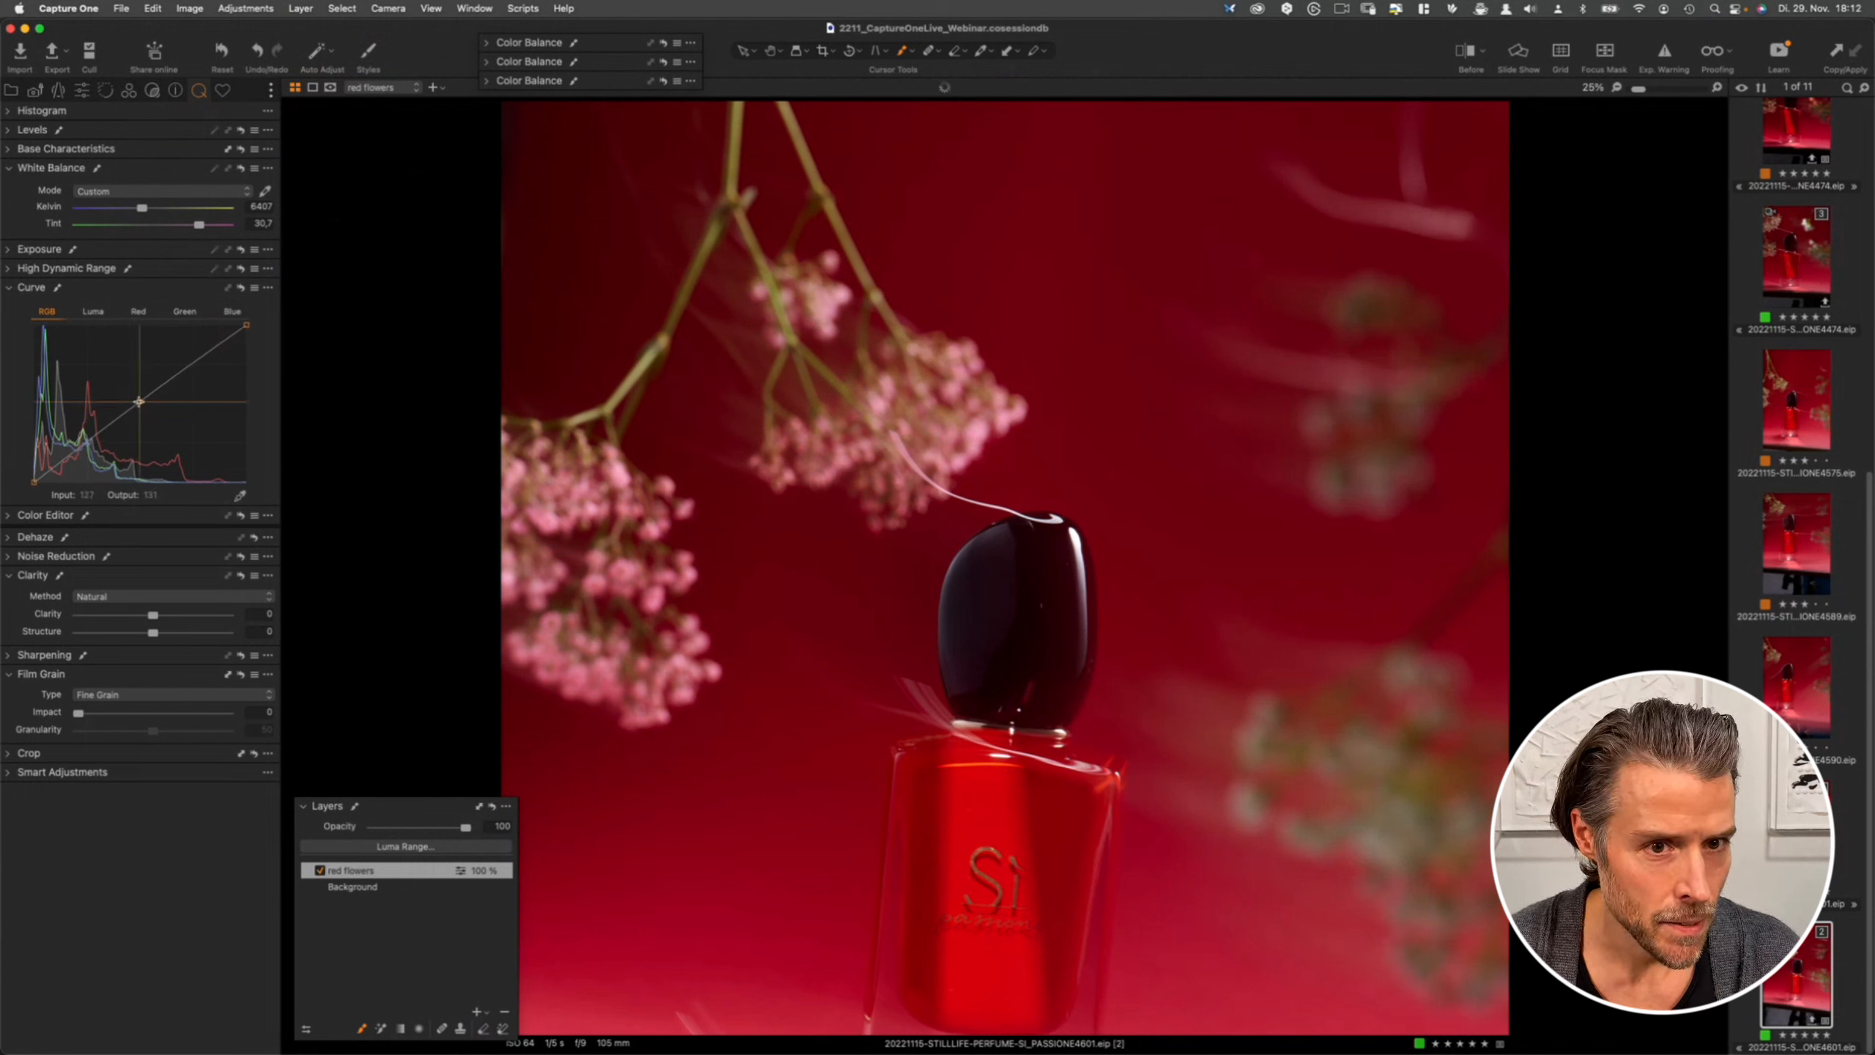
left_click_drag(139, 405, 139, 408)
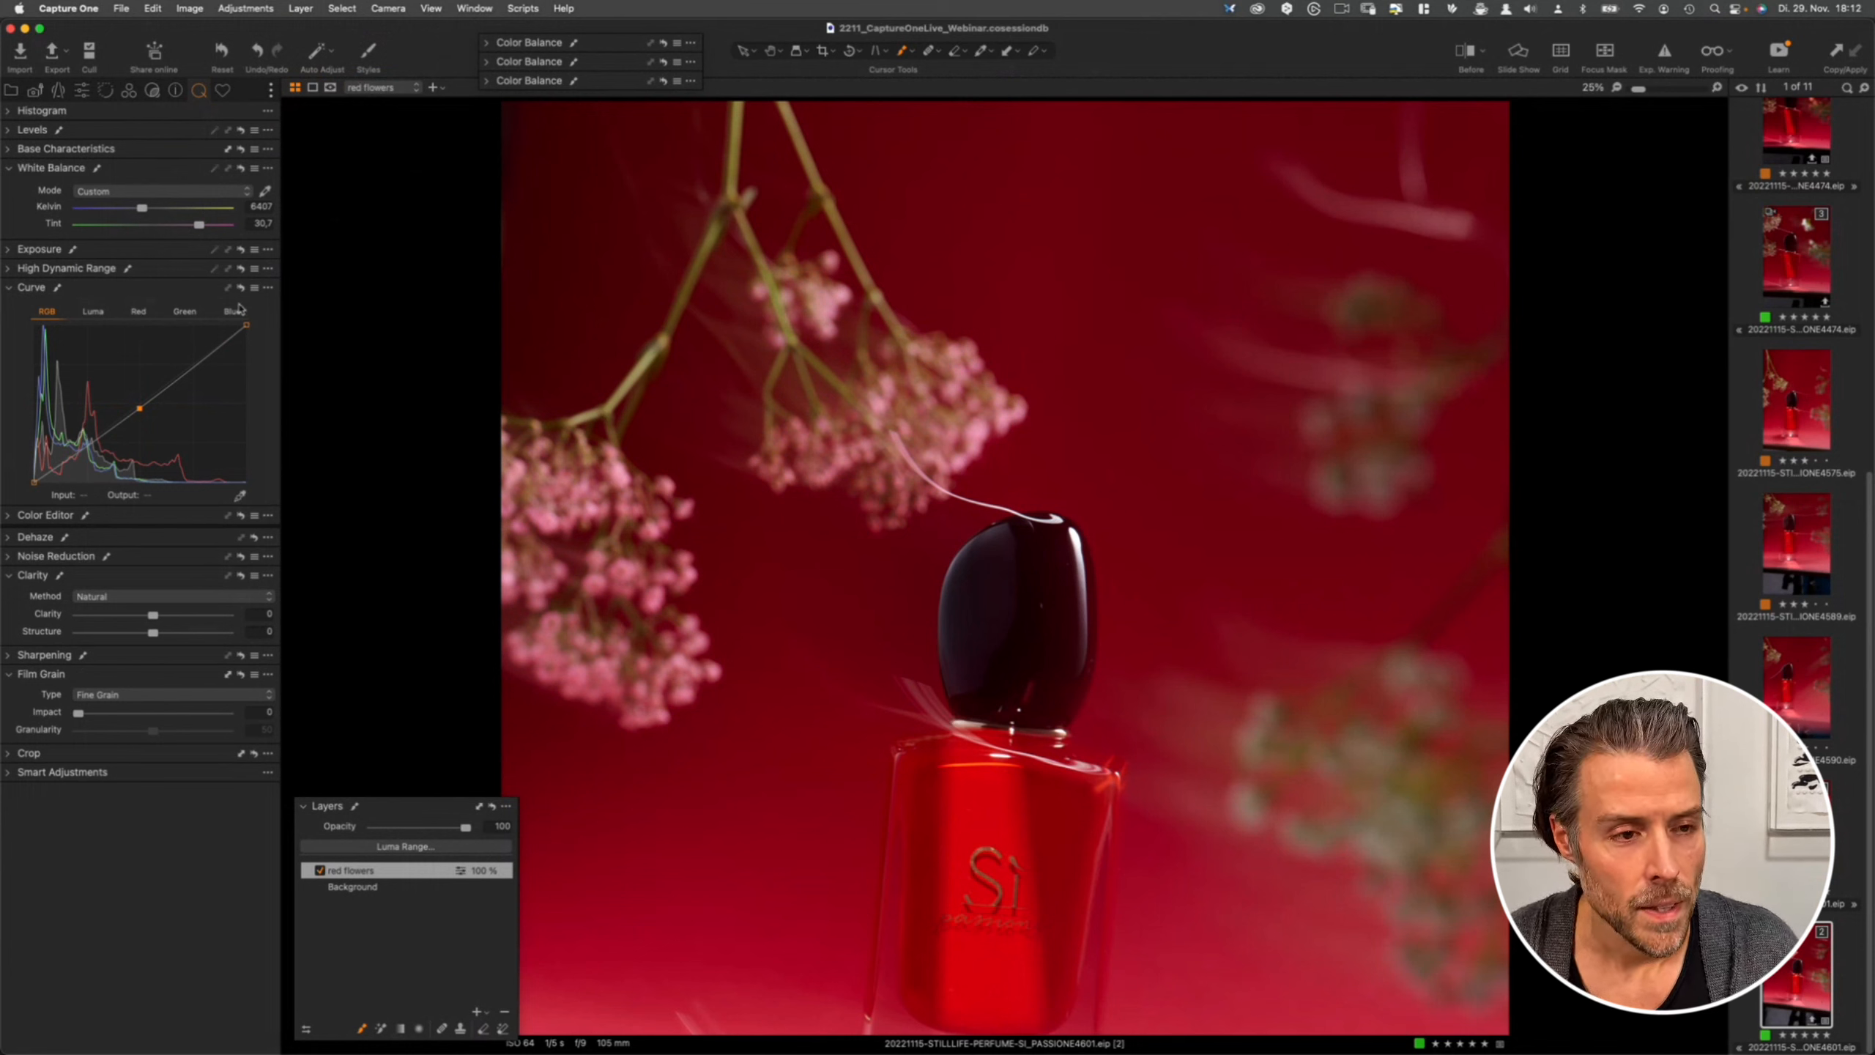
- On the red curve, add a midpoint, raise the black point slightly and pull in the white point
left_click(140, 315)
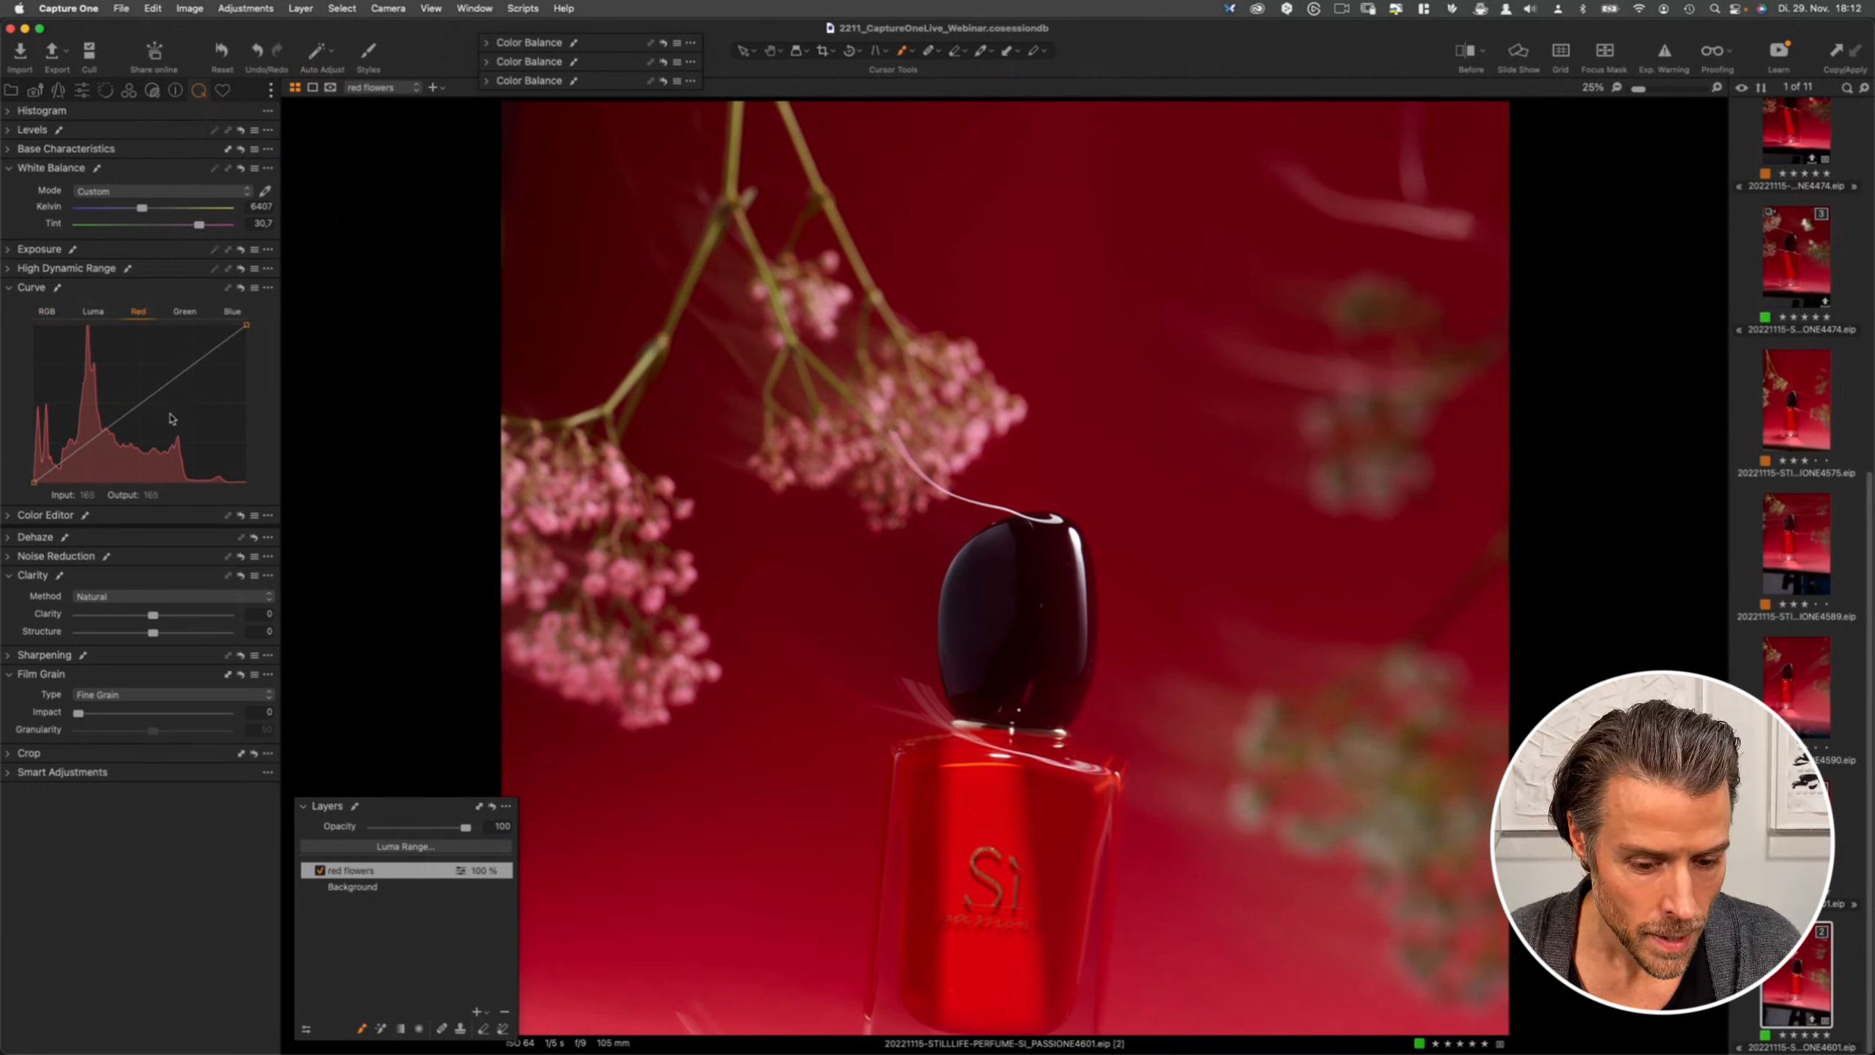
left_click(138, 404)
left_click_drag(138, 405, 138, 404)
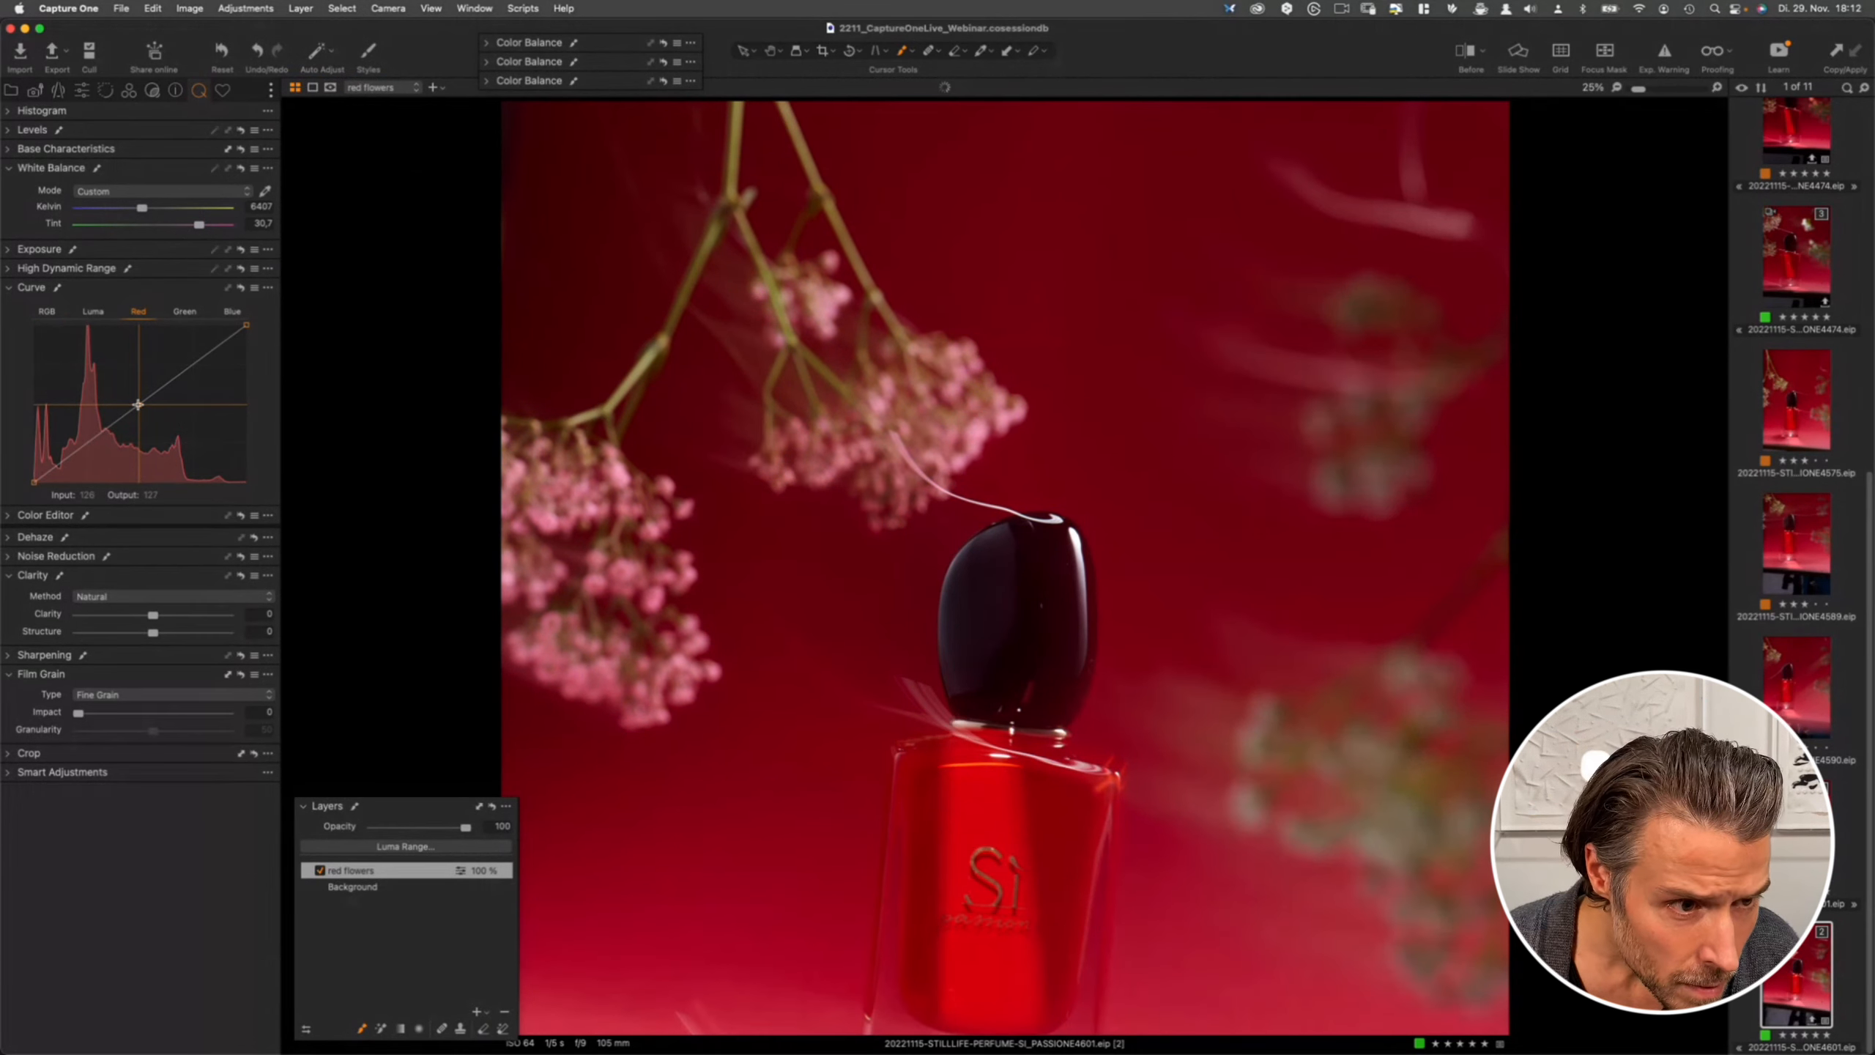
left_click_drag(34, 481, 33, 471)
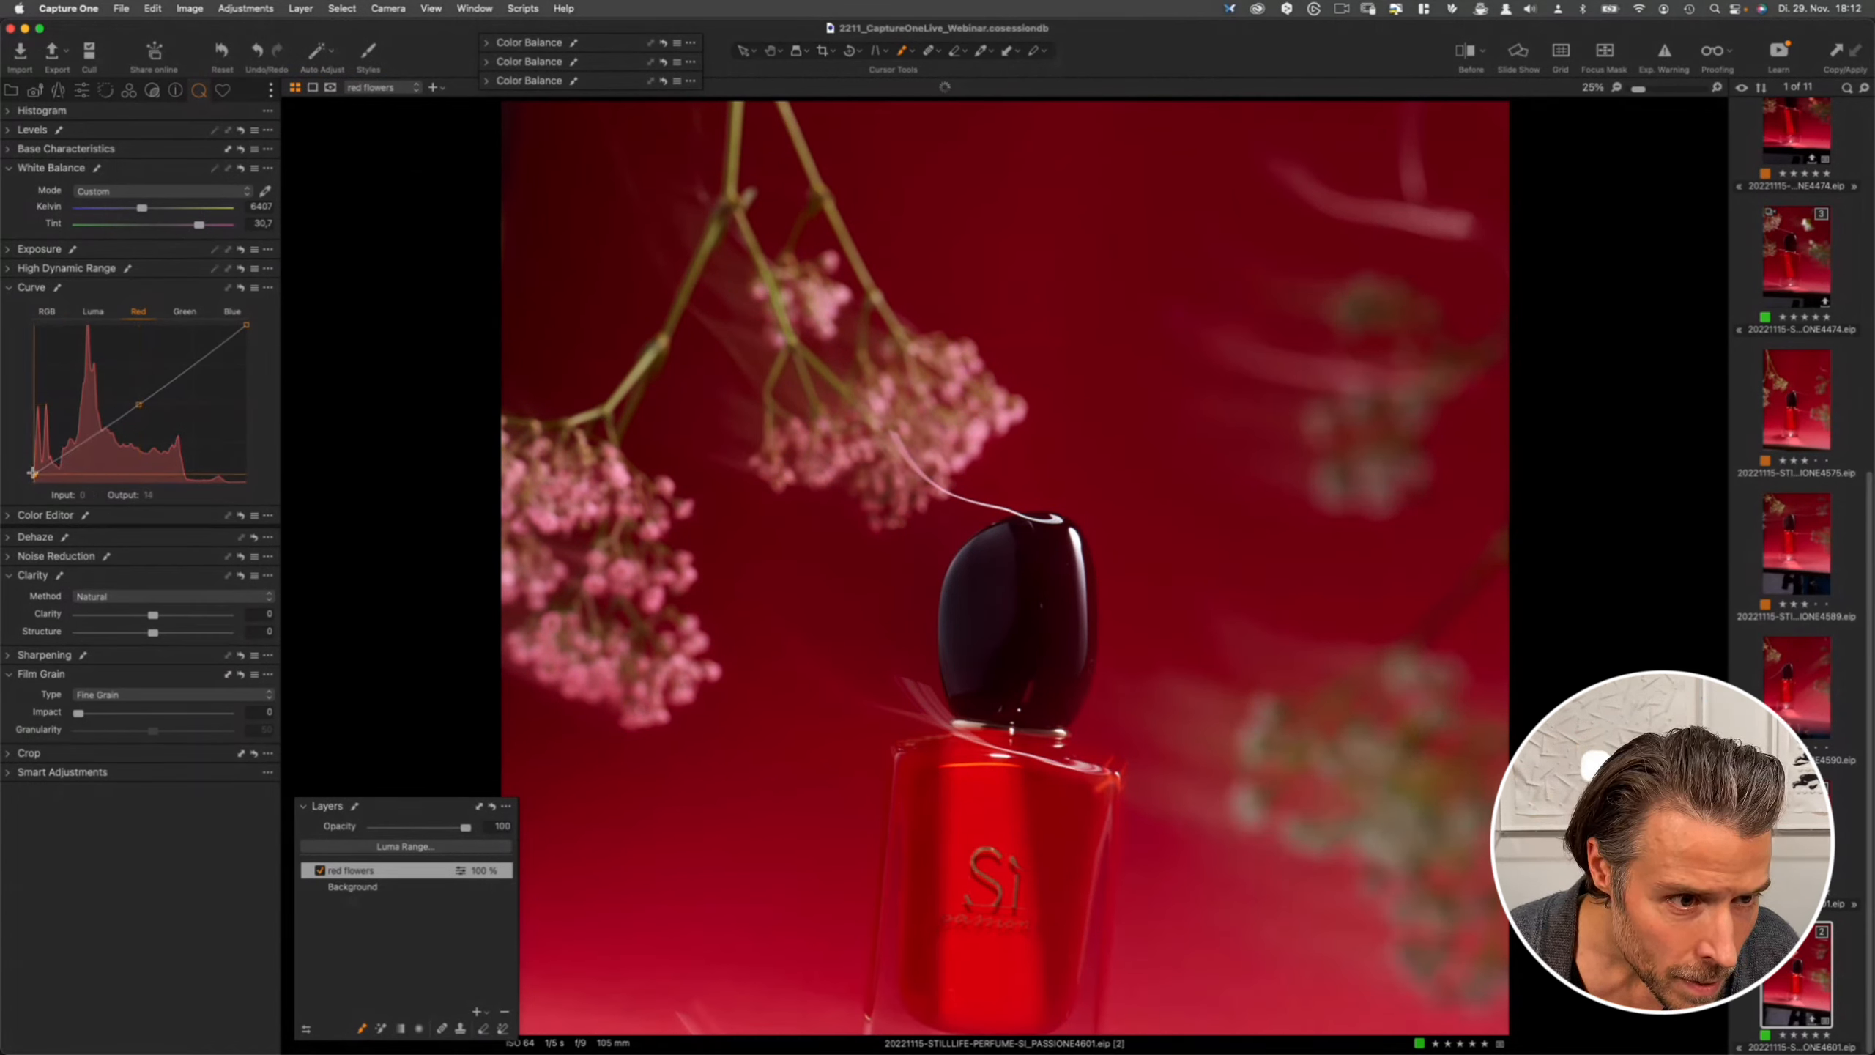
left_click_drag(247, 326, 243, 327)
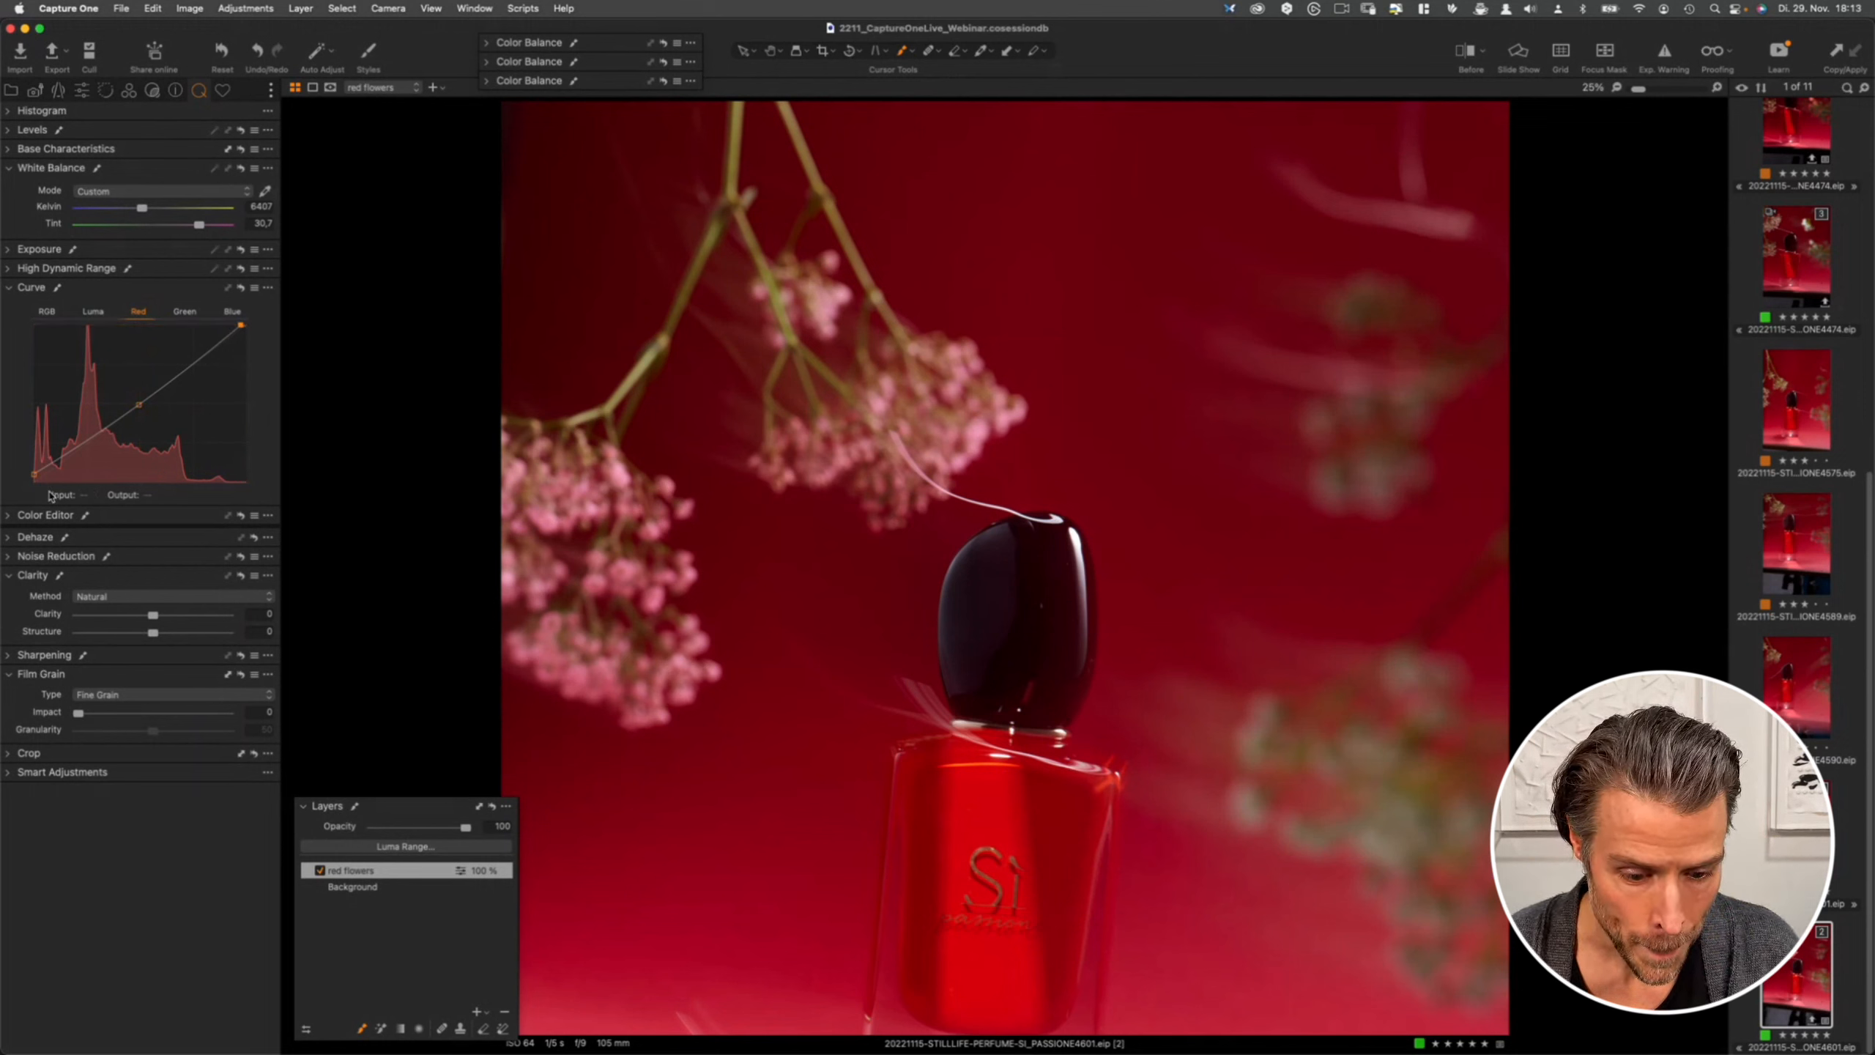
- Lower the white points of the green and blue curves to shift the flowers towards magenta
left_click(184, 312)
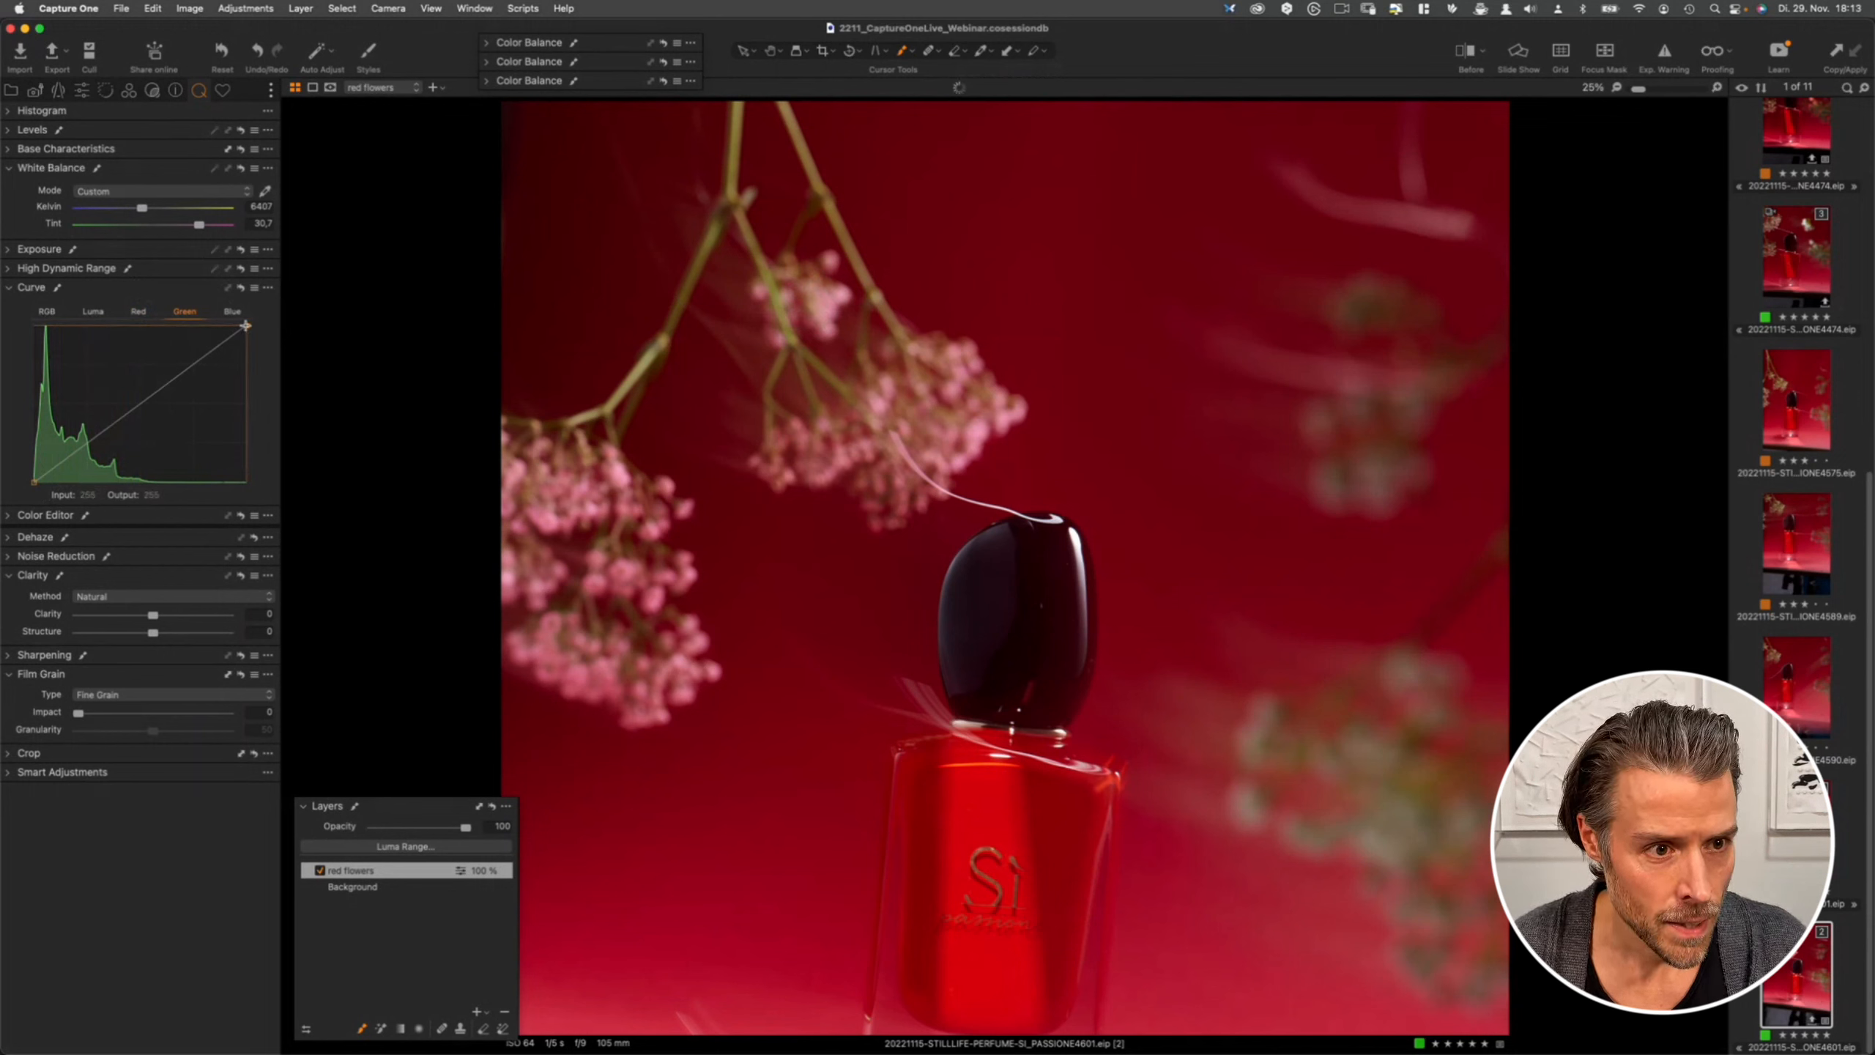
left_click_drag(246, 326, 250, 351)
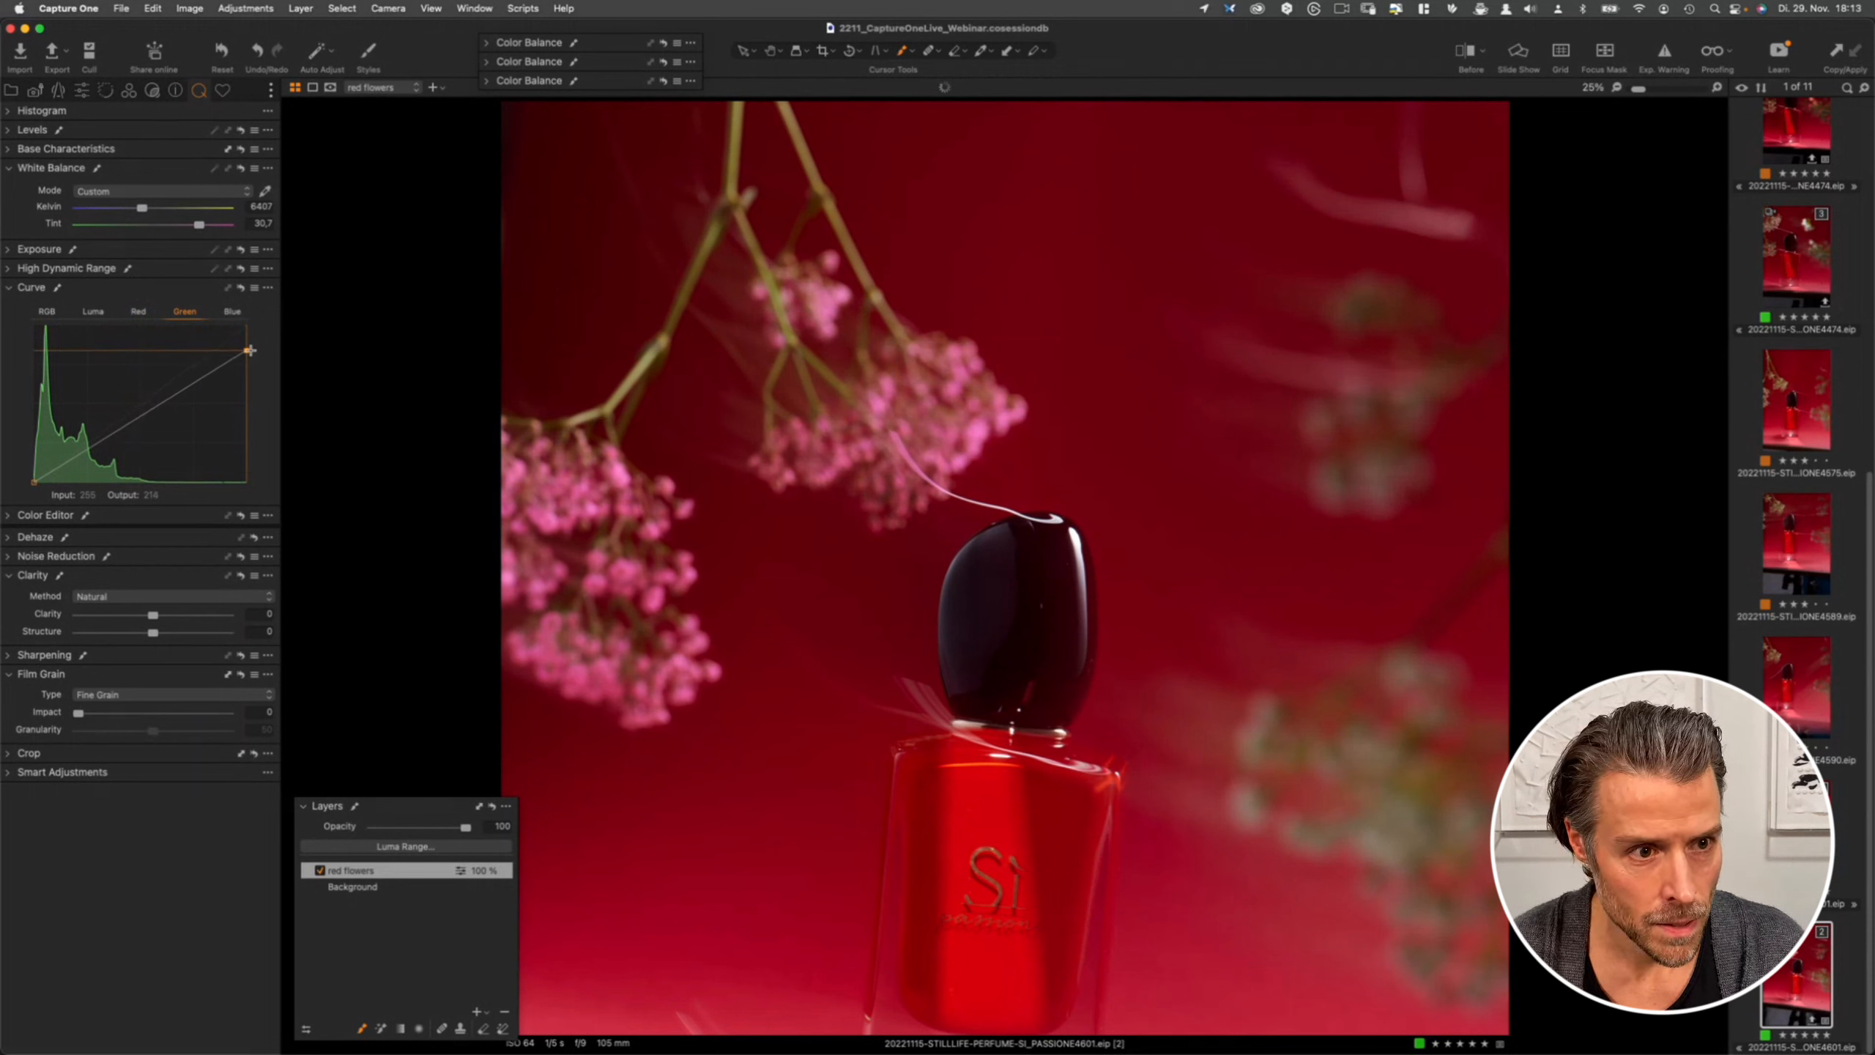
left_click_drag(250, 351, 250, 353)
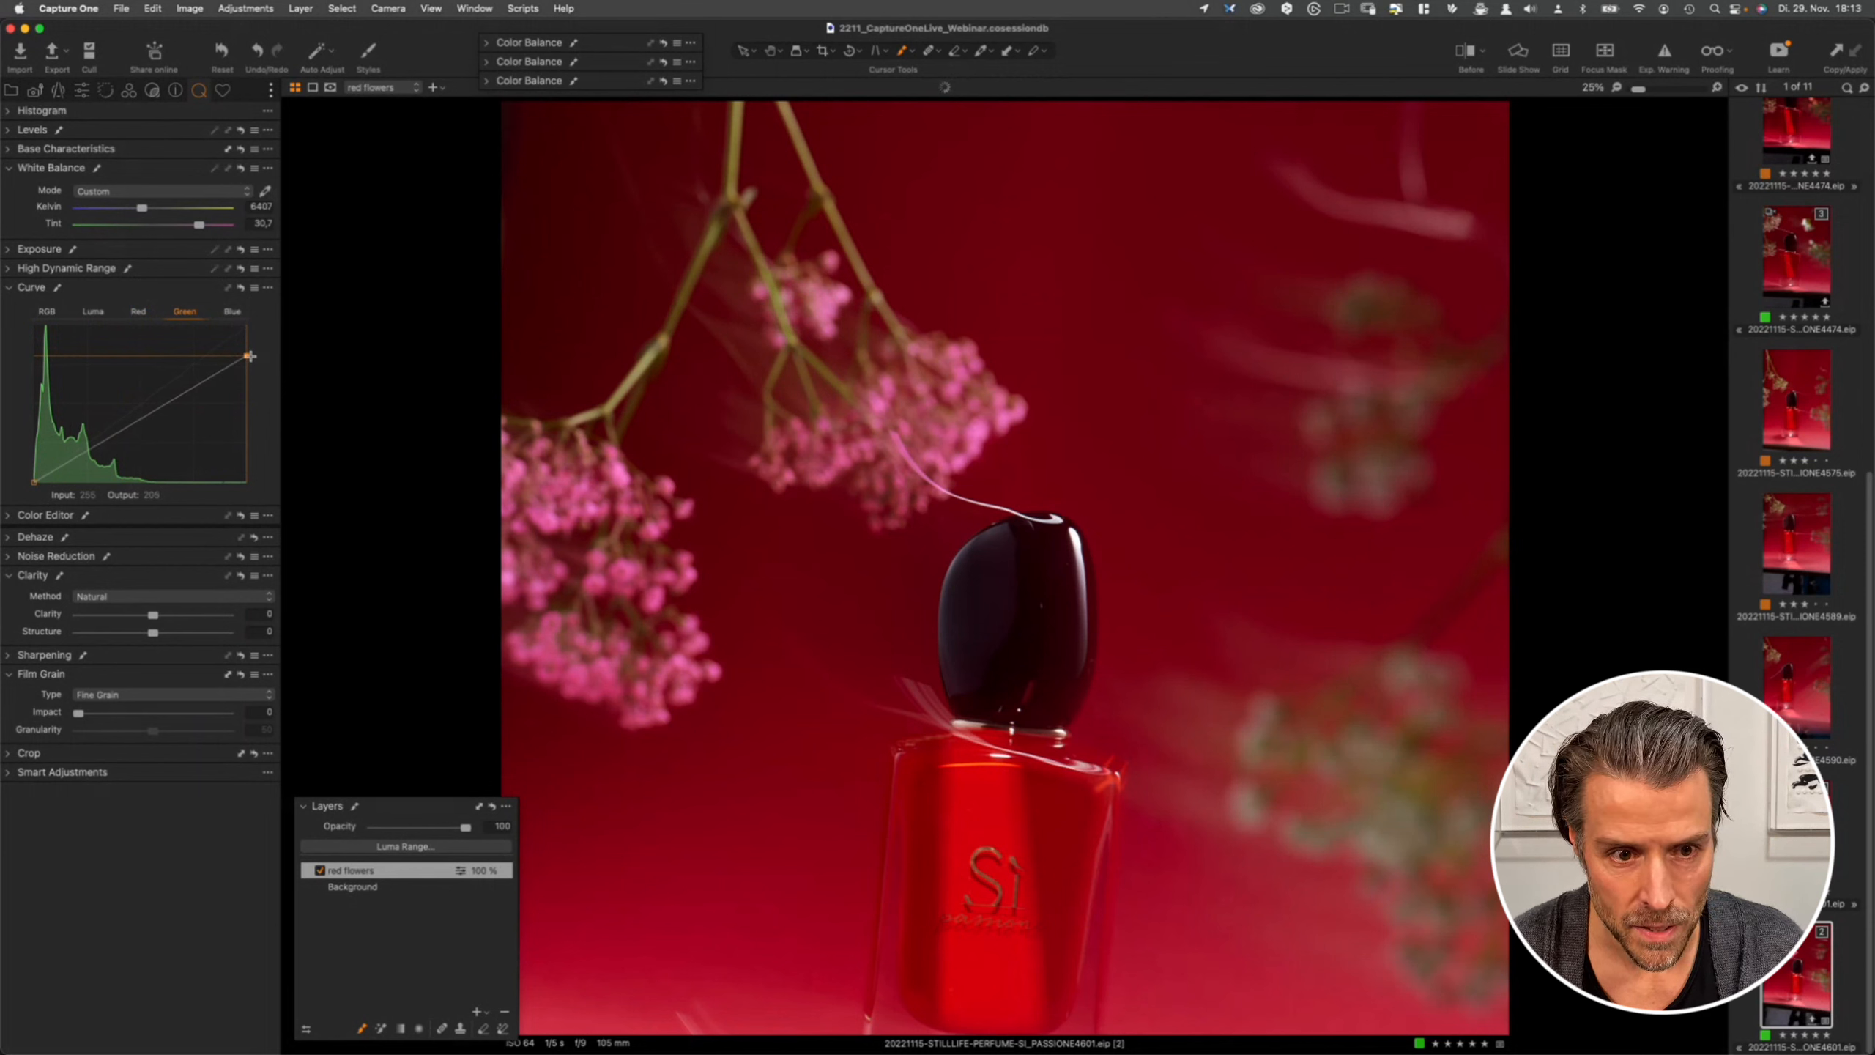
left_click_drag(250, 356, 250, 357)
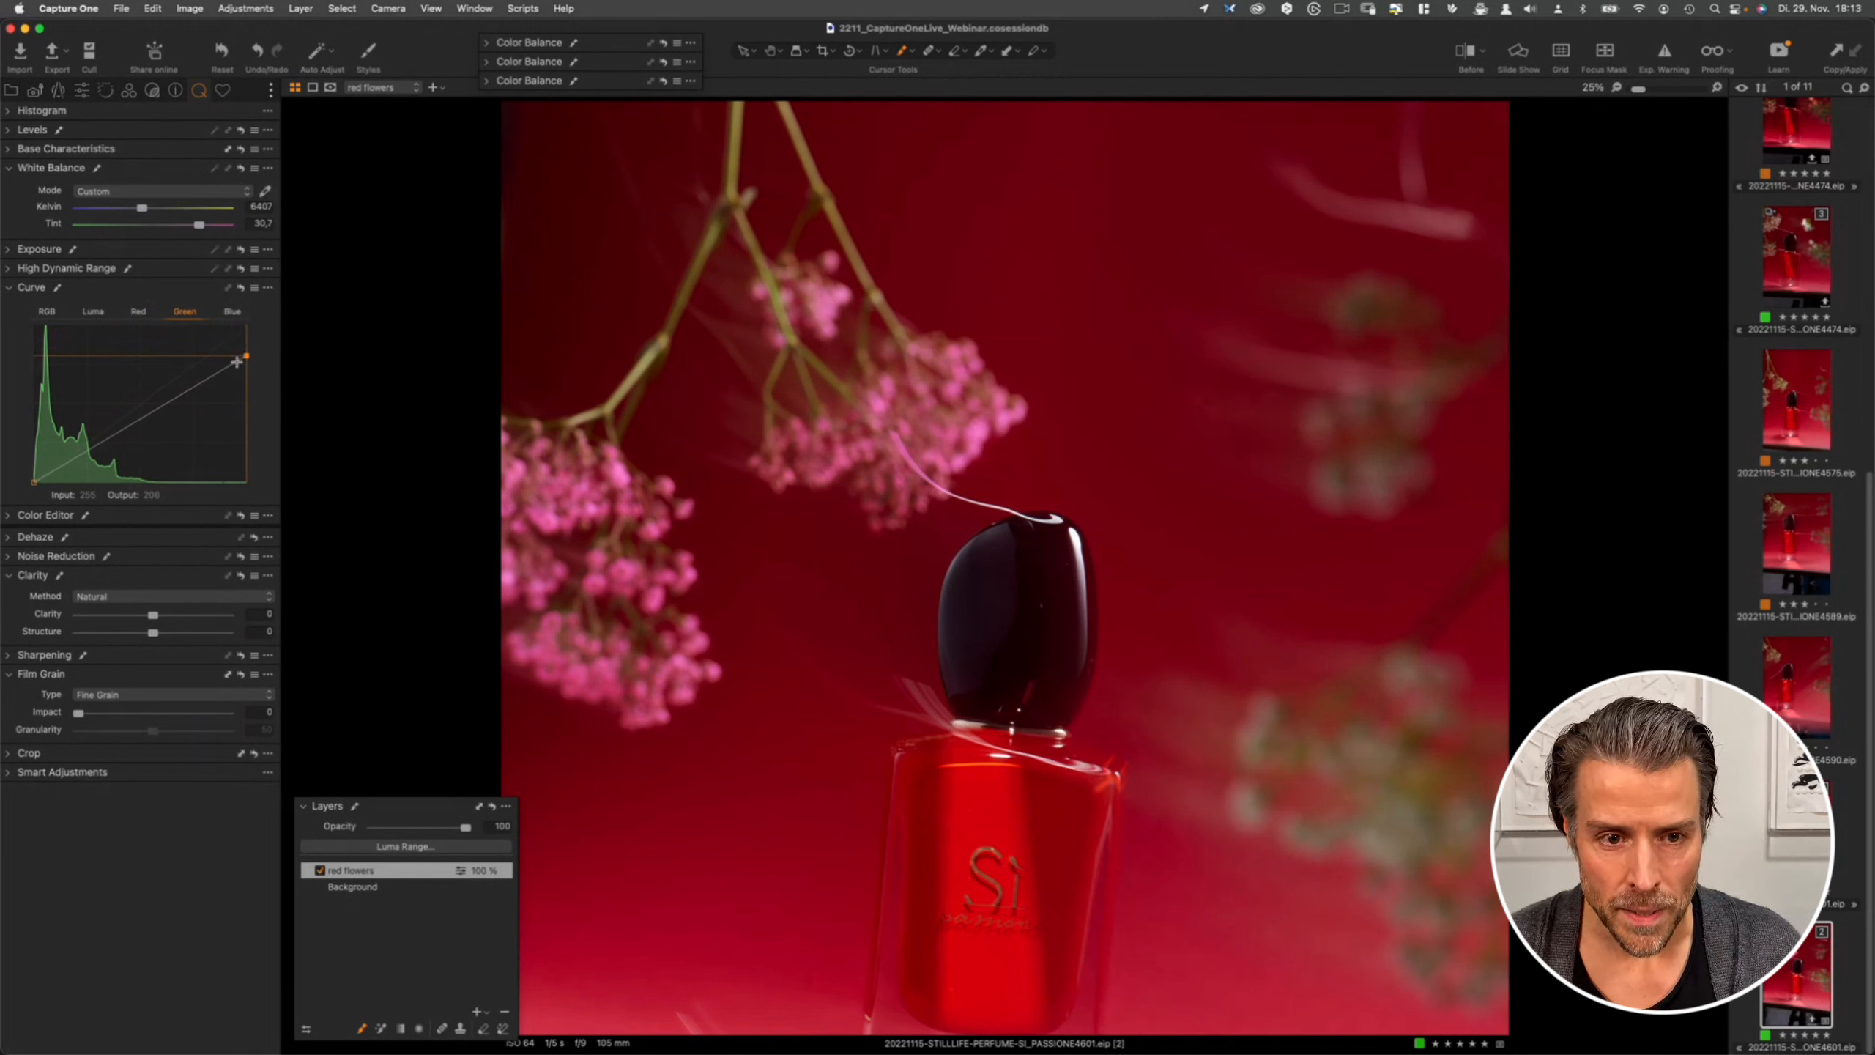
left_click(233, 312)
left_click_drag(247, 329, 255, 366)
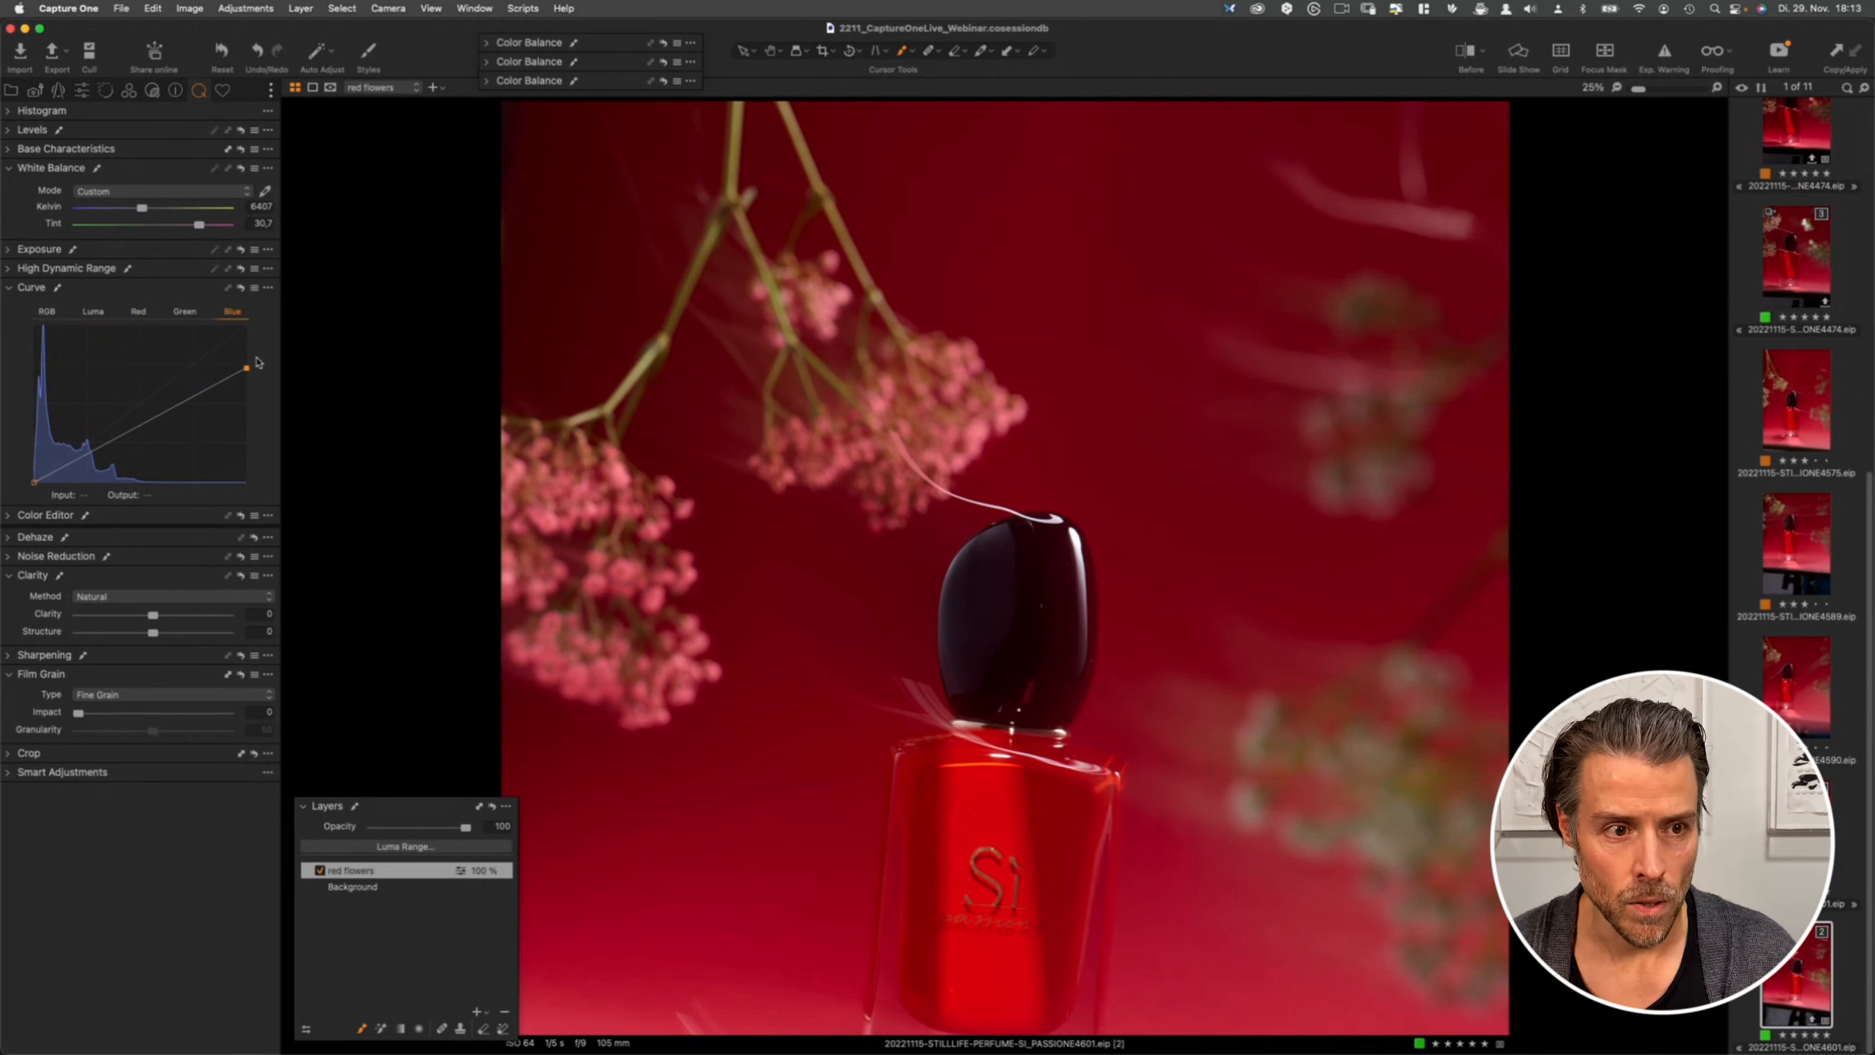
mouse_move(253, 368)
left_mouse_down()
mouse_move(190, 313)
mouse_move(221, 312)
mouse_move(167, 304)
mouse_move(253, 323)
mouse_move(267, 381)
left_mouse_up()
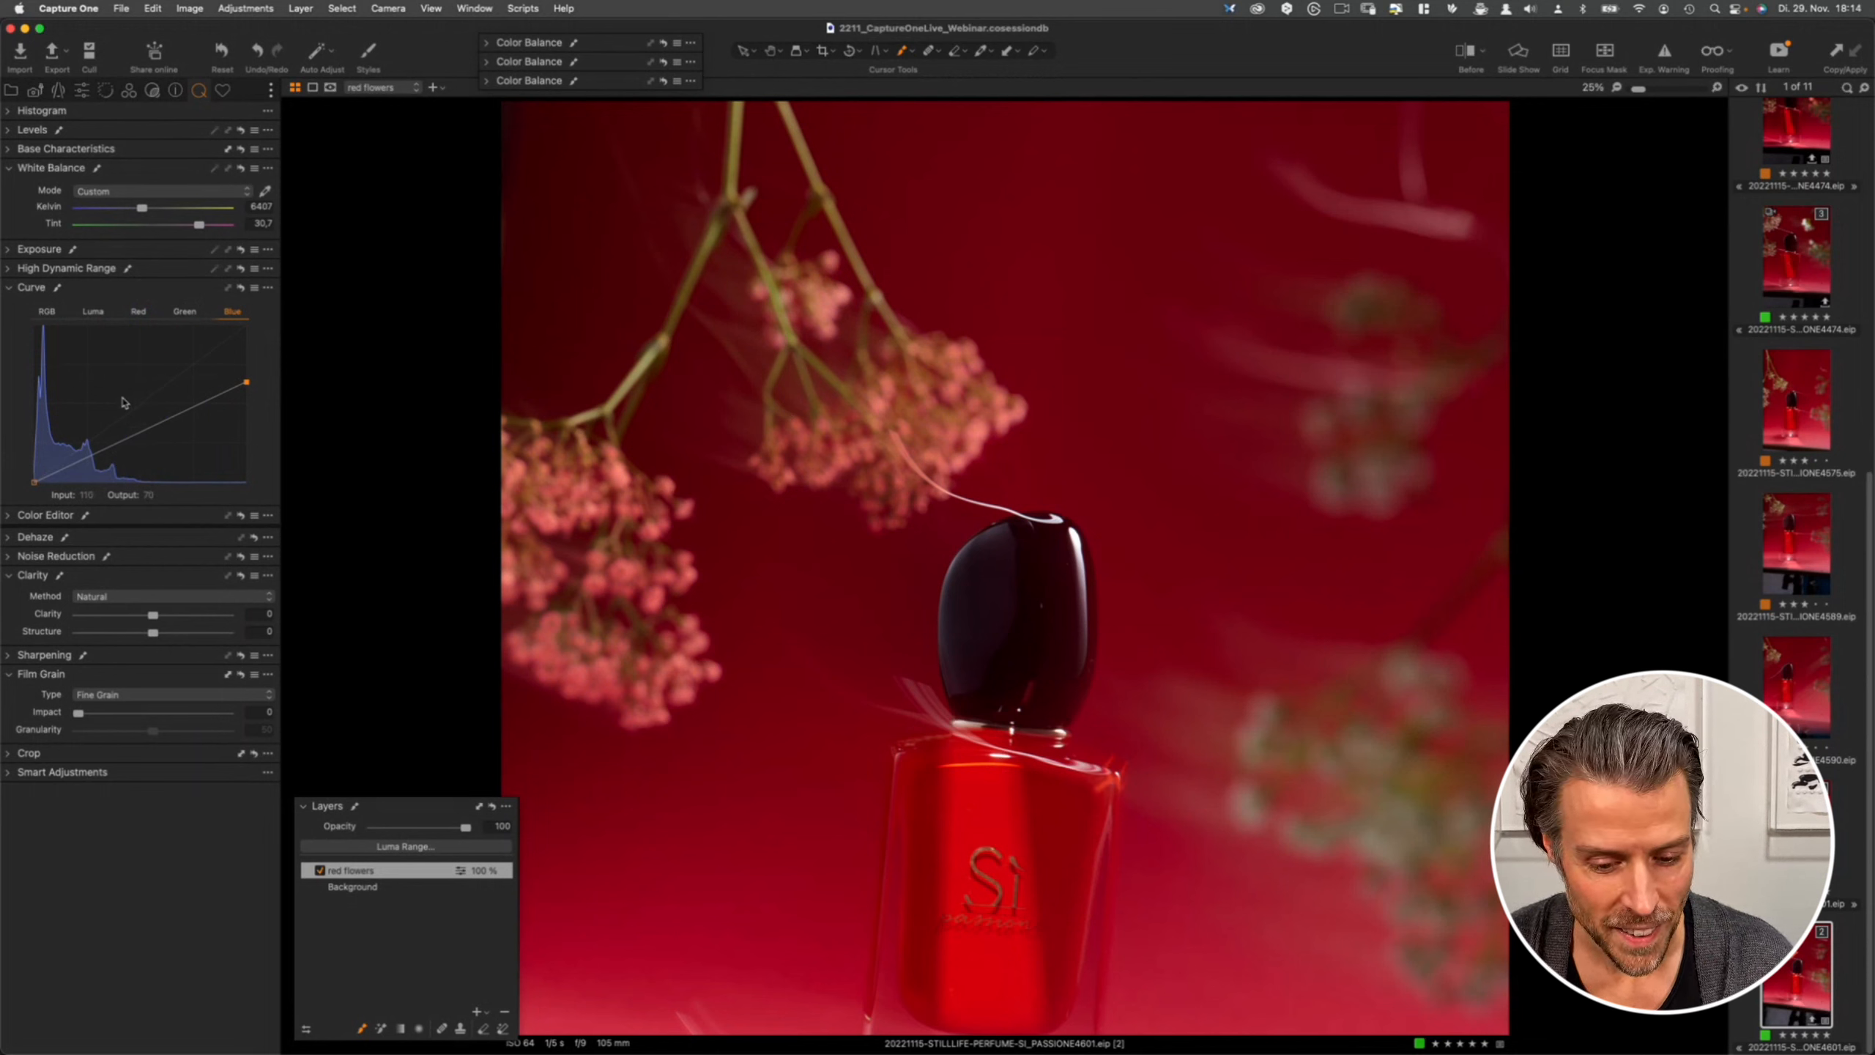
- Open the Color Editor's Skin Tone tab, sample the flower colour with the picker, and widen the range slightly
left_click(7, 517)
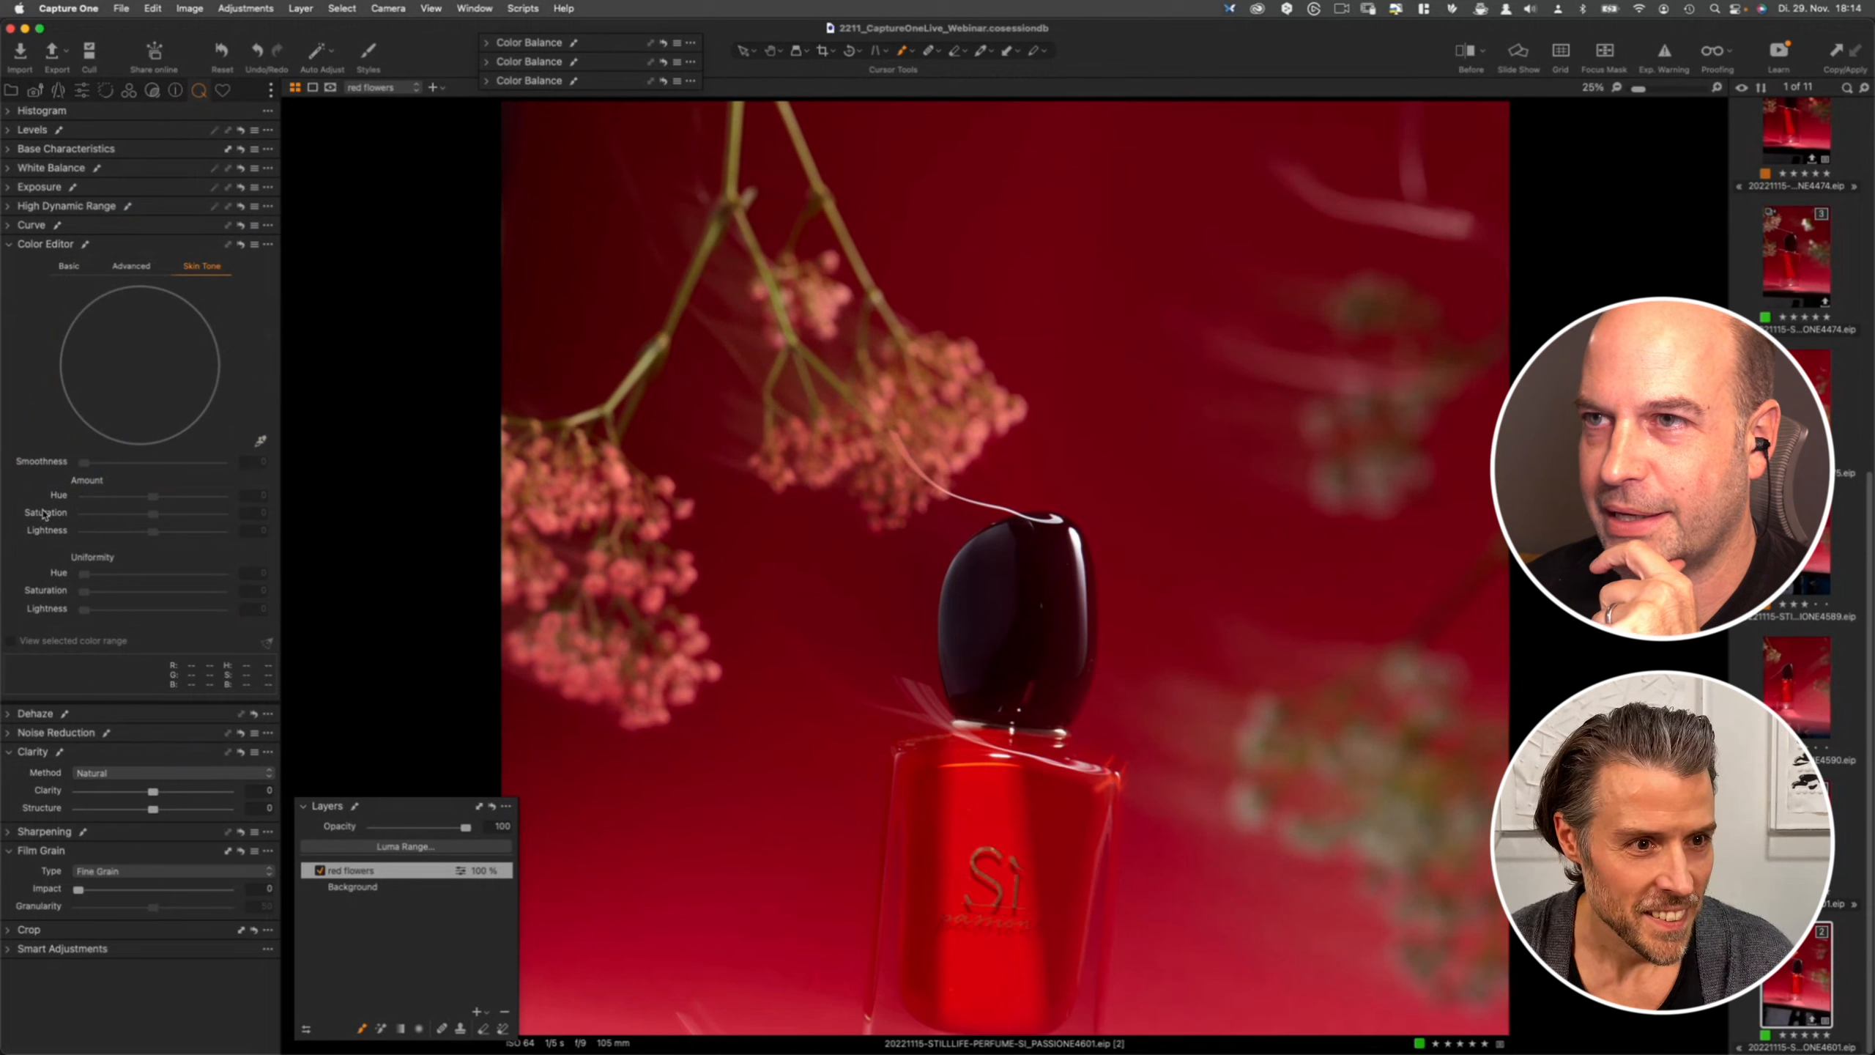
left_click(261, 442)
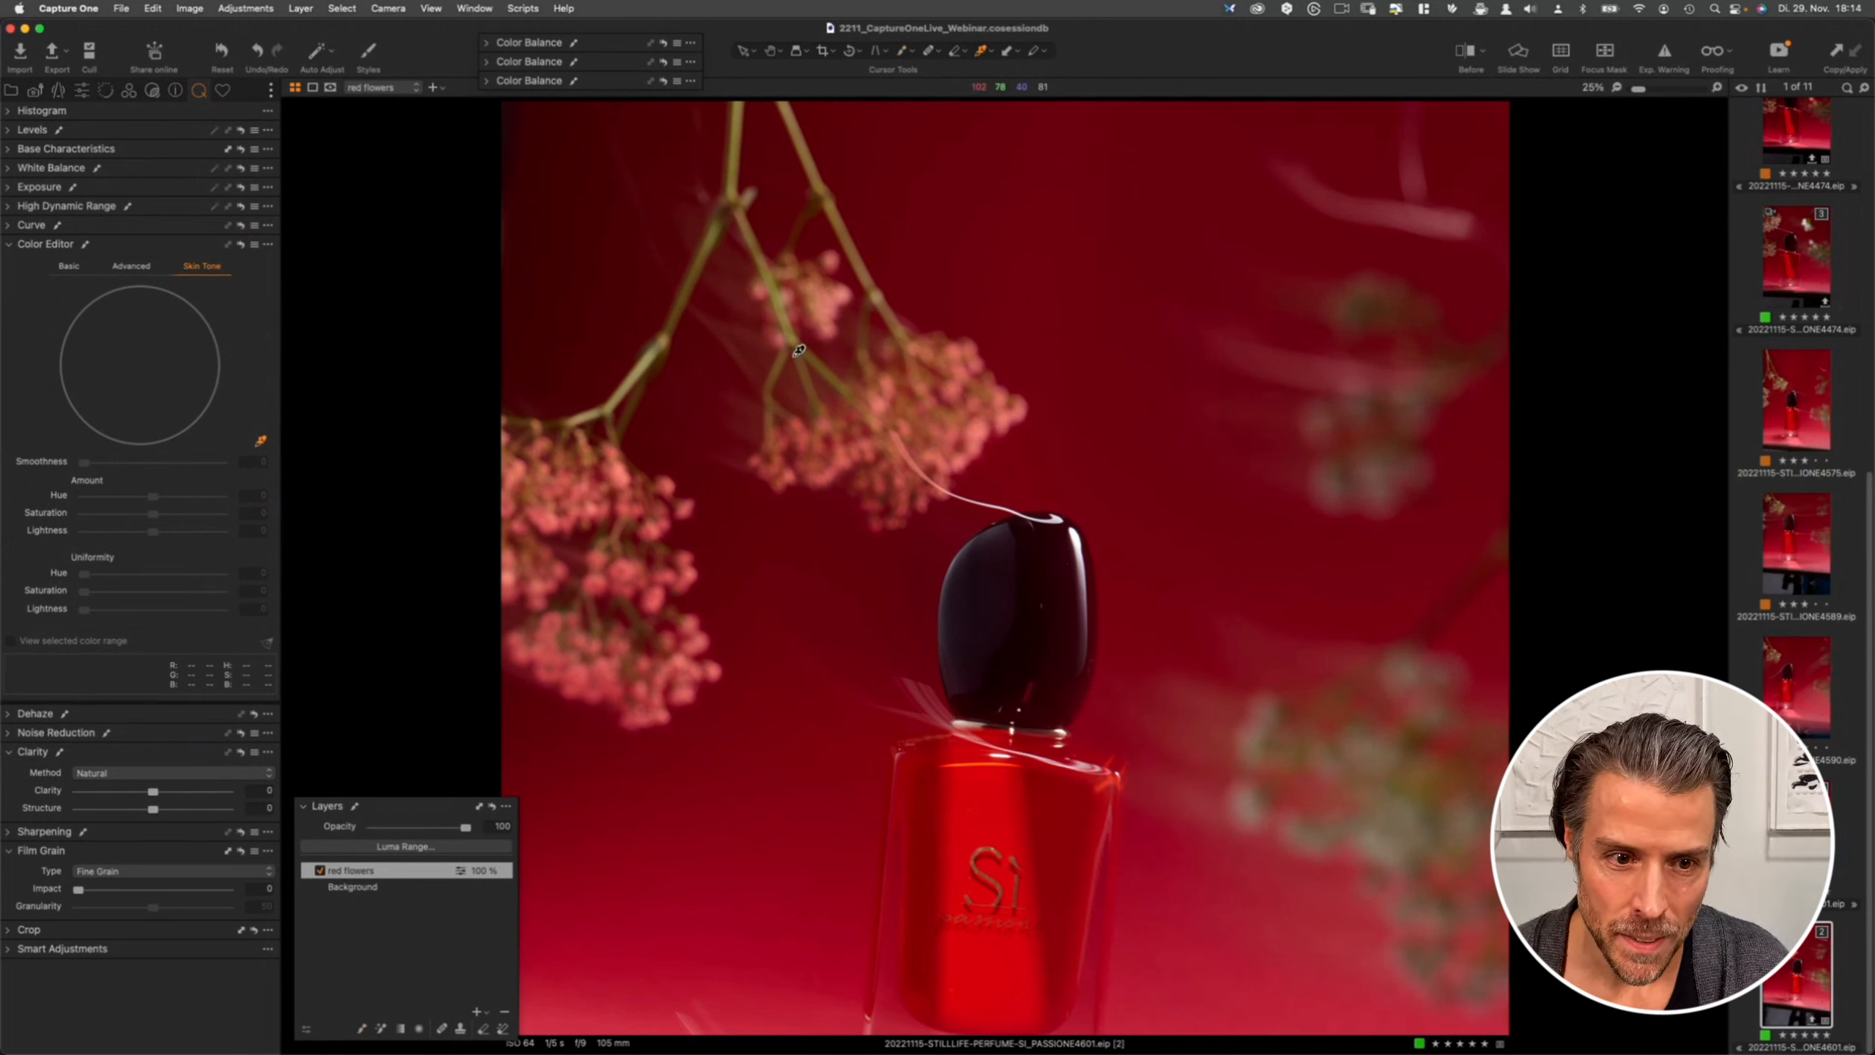
left_click(624, 467)
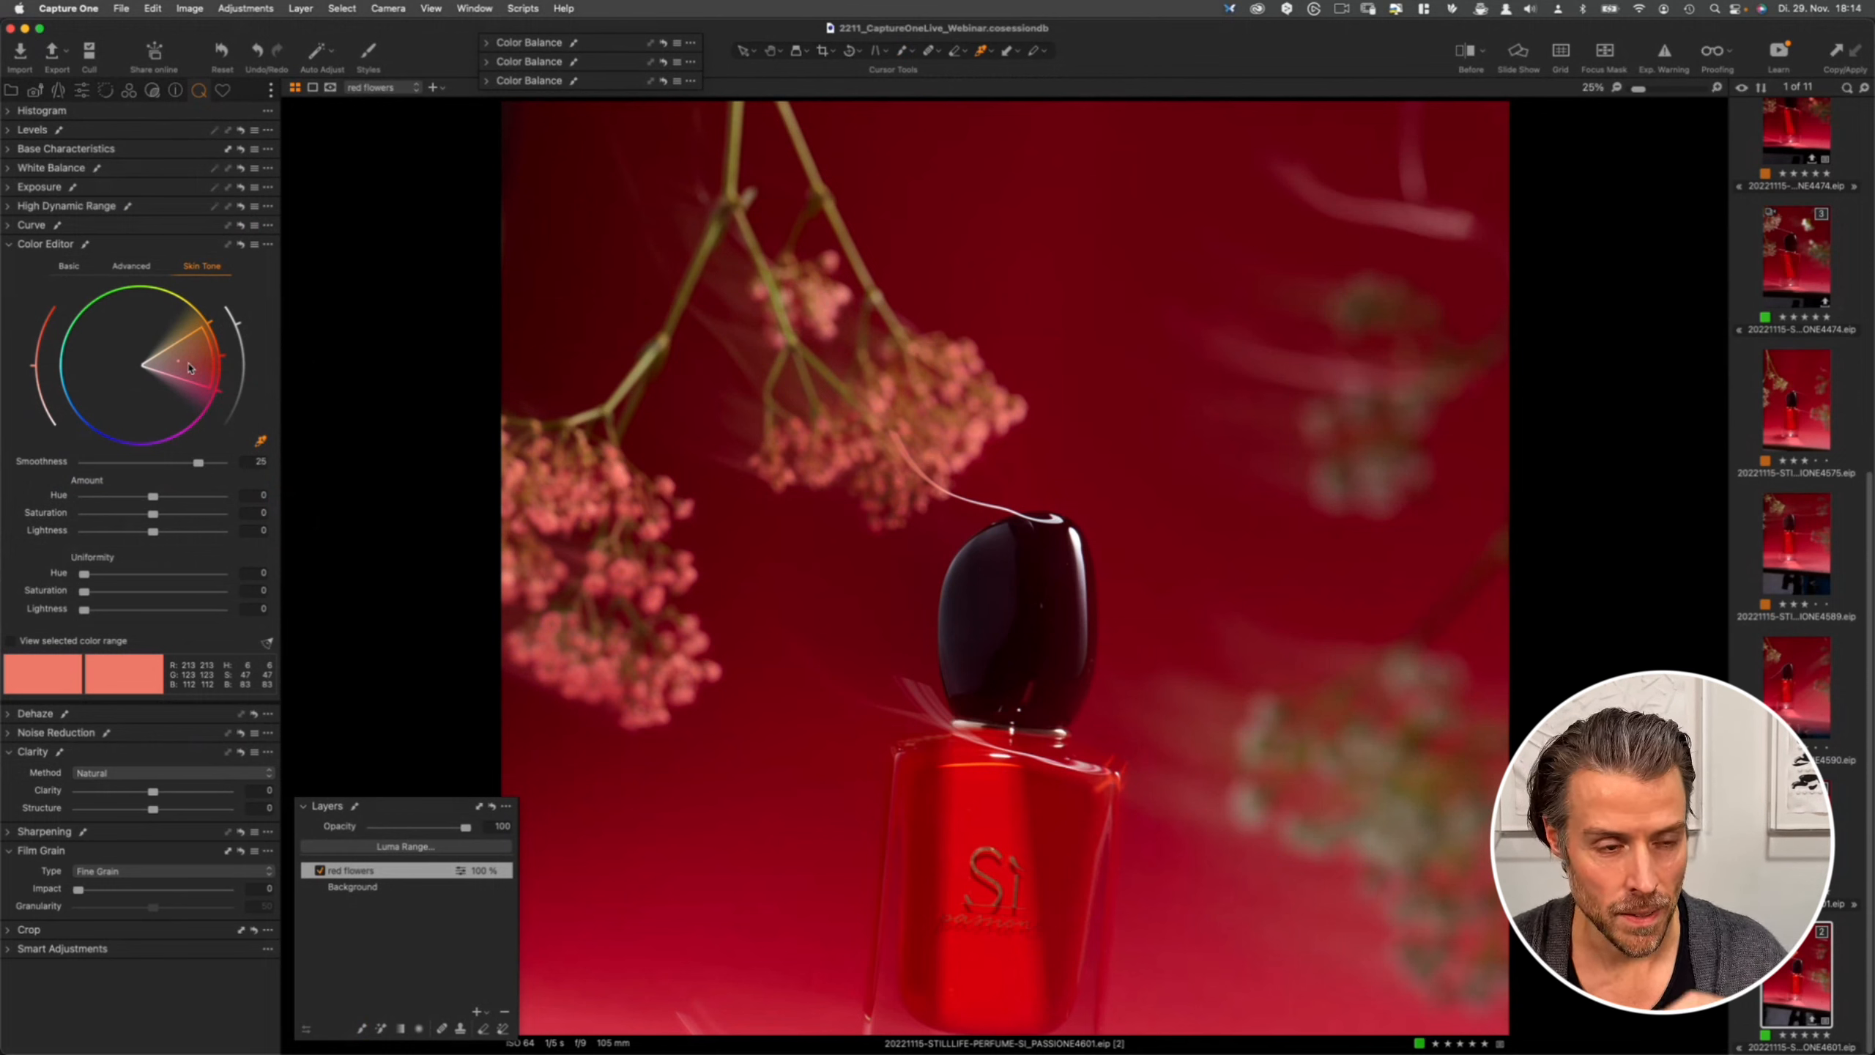
left_click_drag(210, 355, 215, 354)
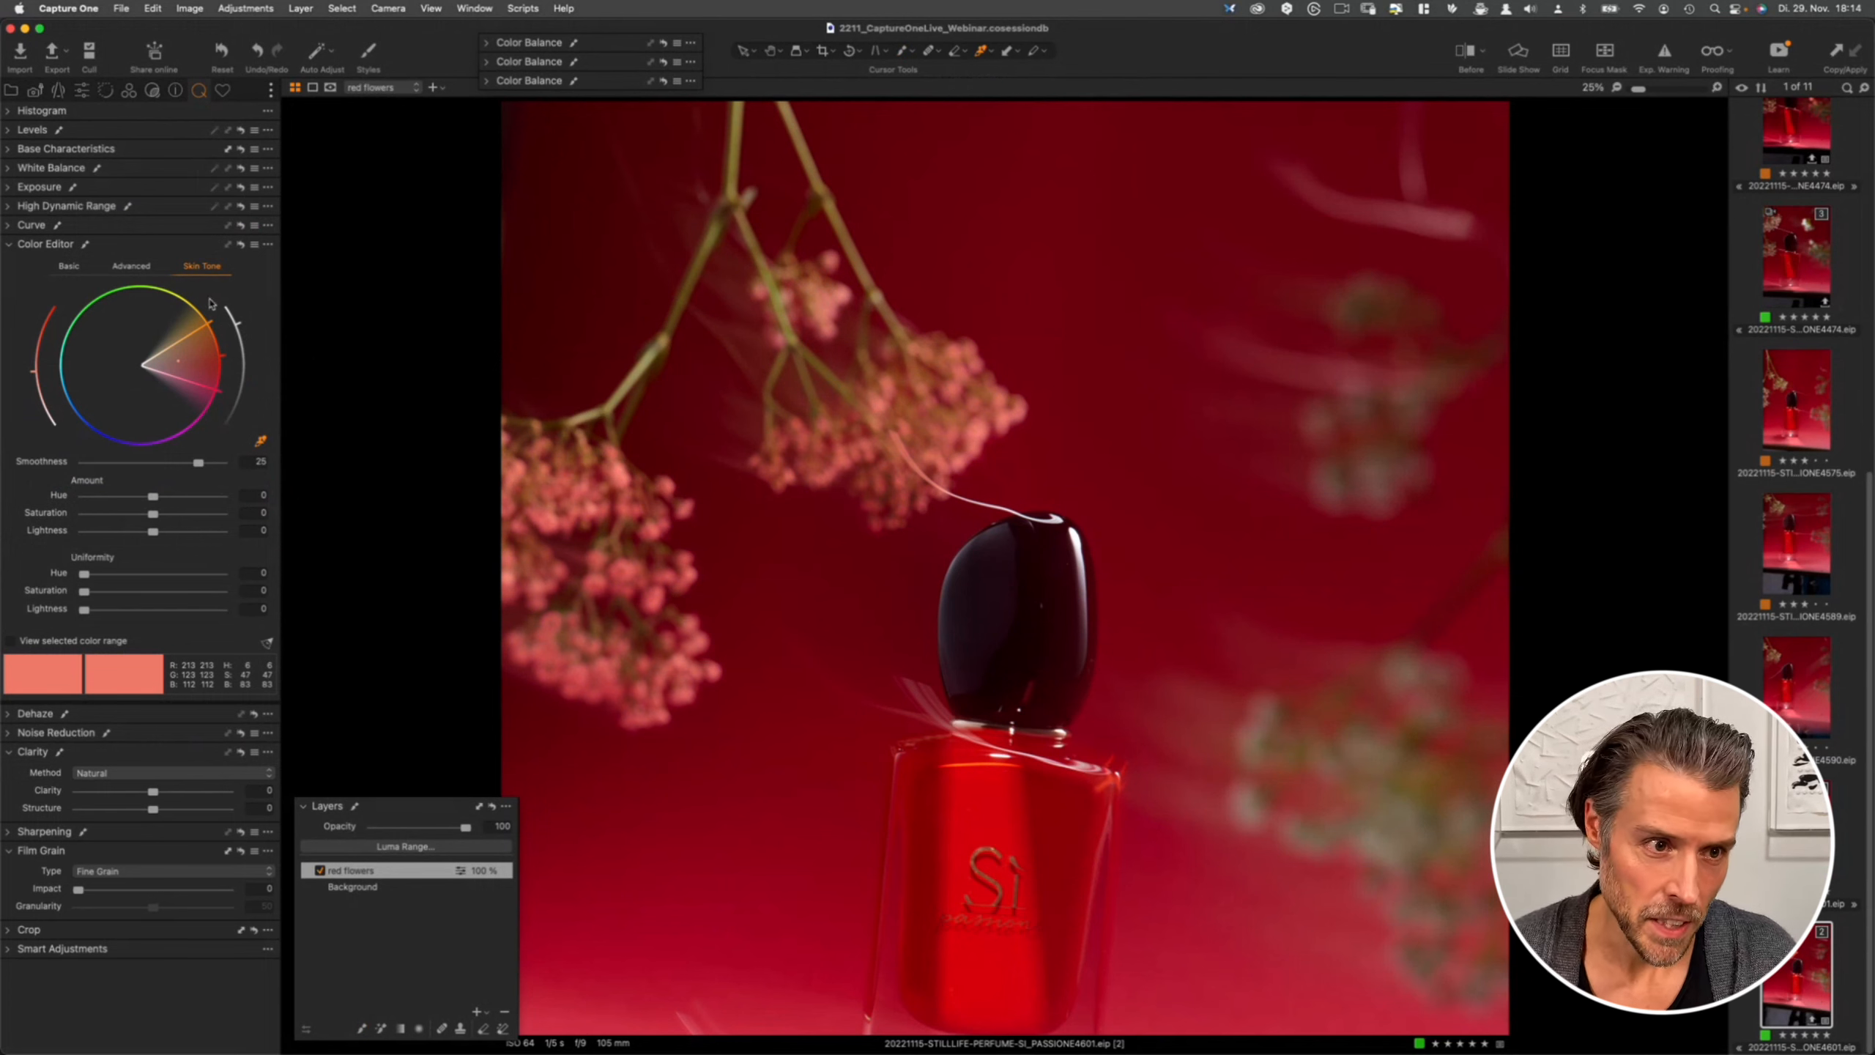
- Drag the skin tone target hue towards cyan and set Uniformity Hue and Saturation to 100
left_click_drag(200, 328, 59, 373)
left_click_drag(217, 389, 57, 375)
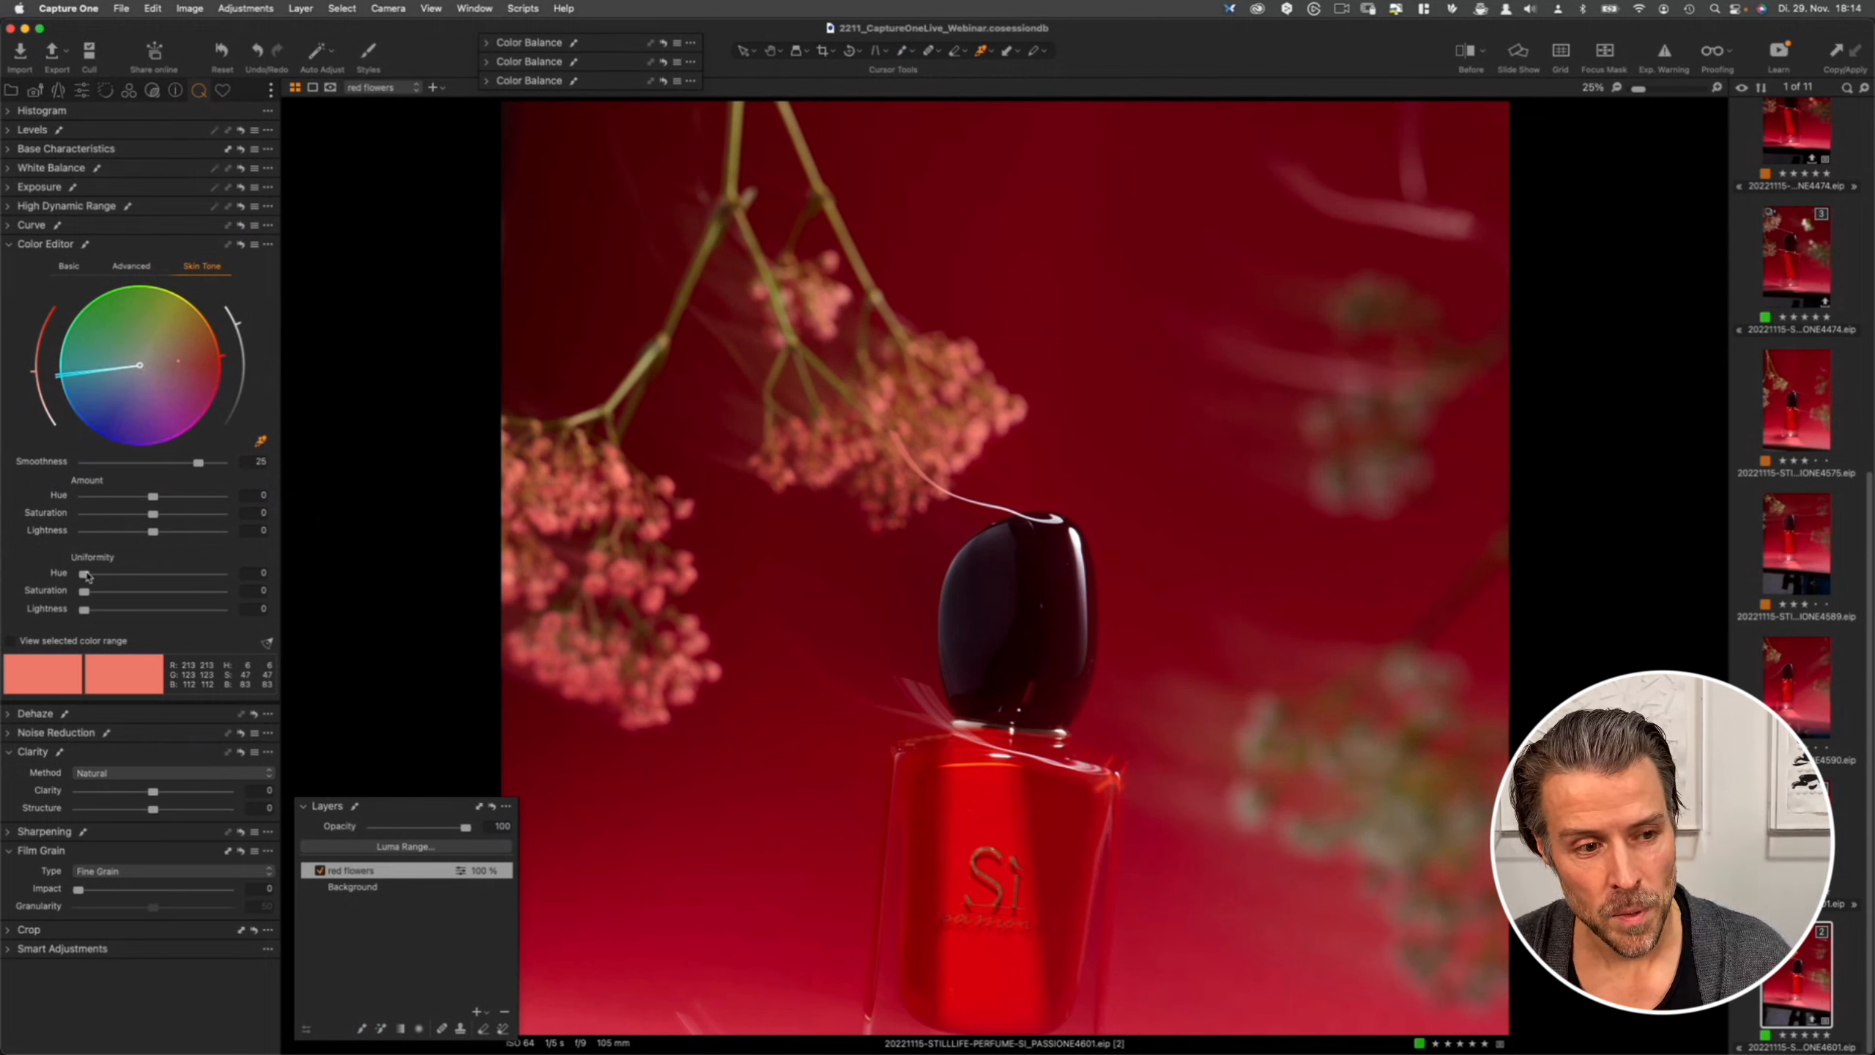
left_click_drag(85, 574, 254, 581)
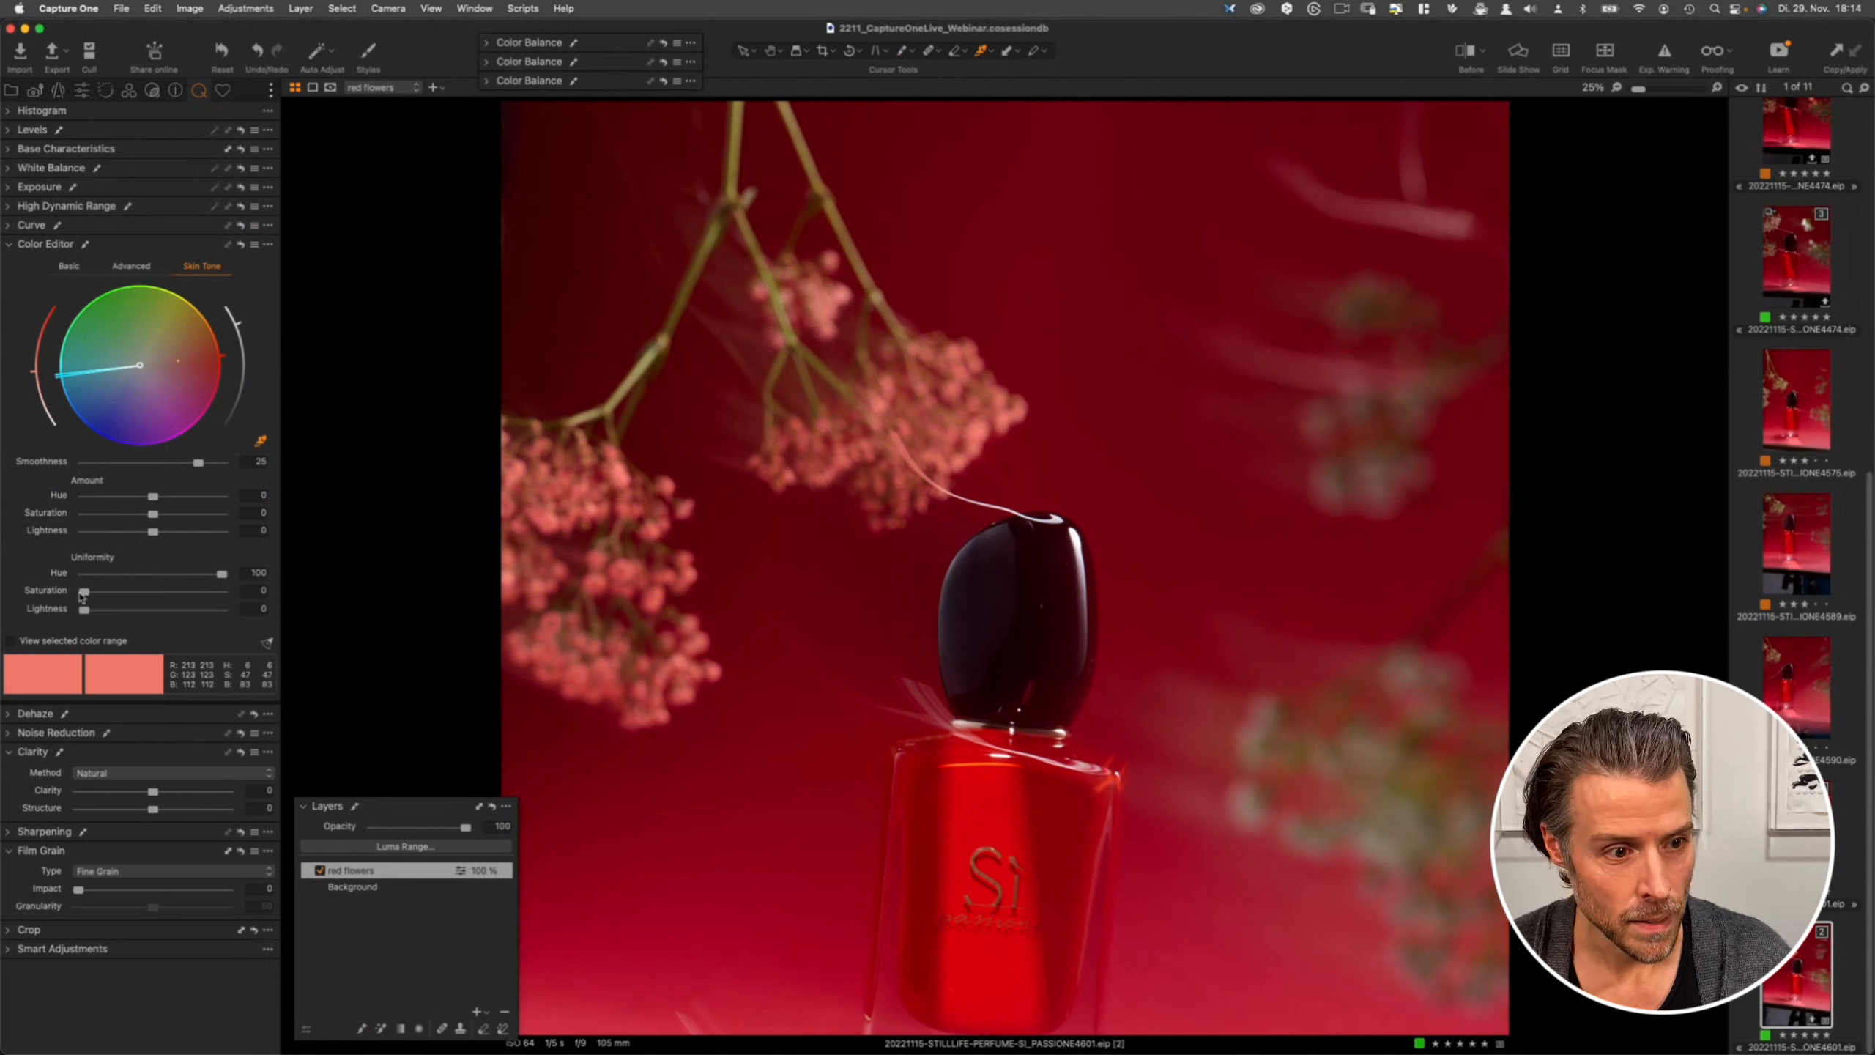
left_click_drag(88, 594, 245, 596)
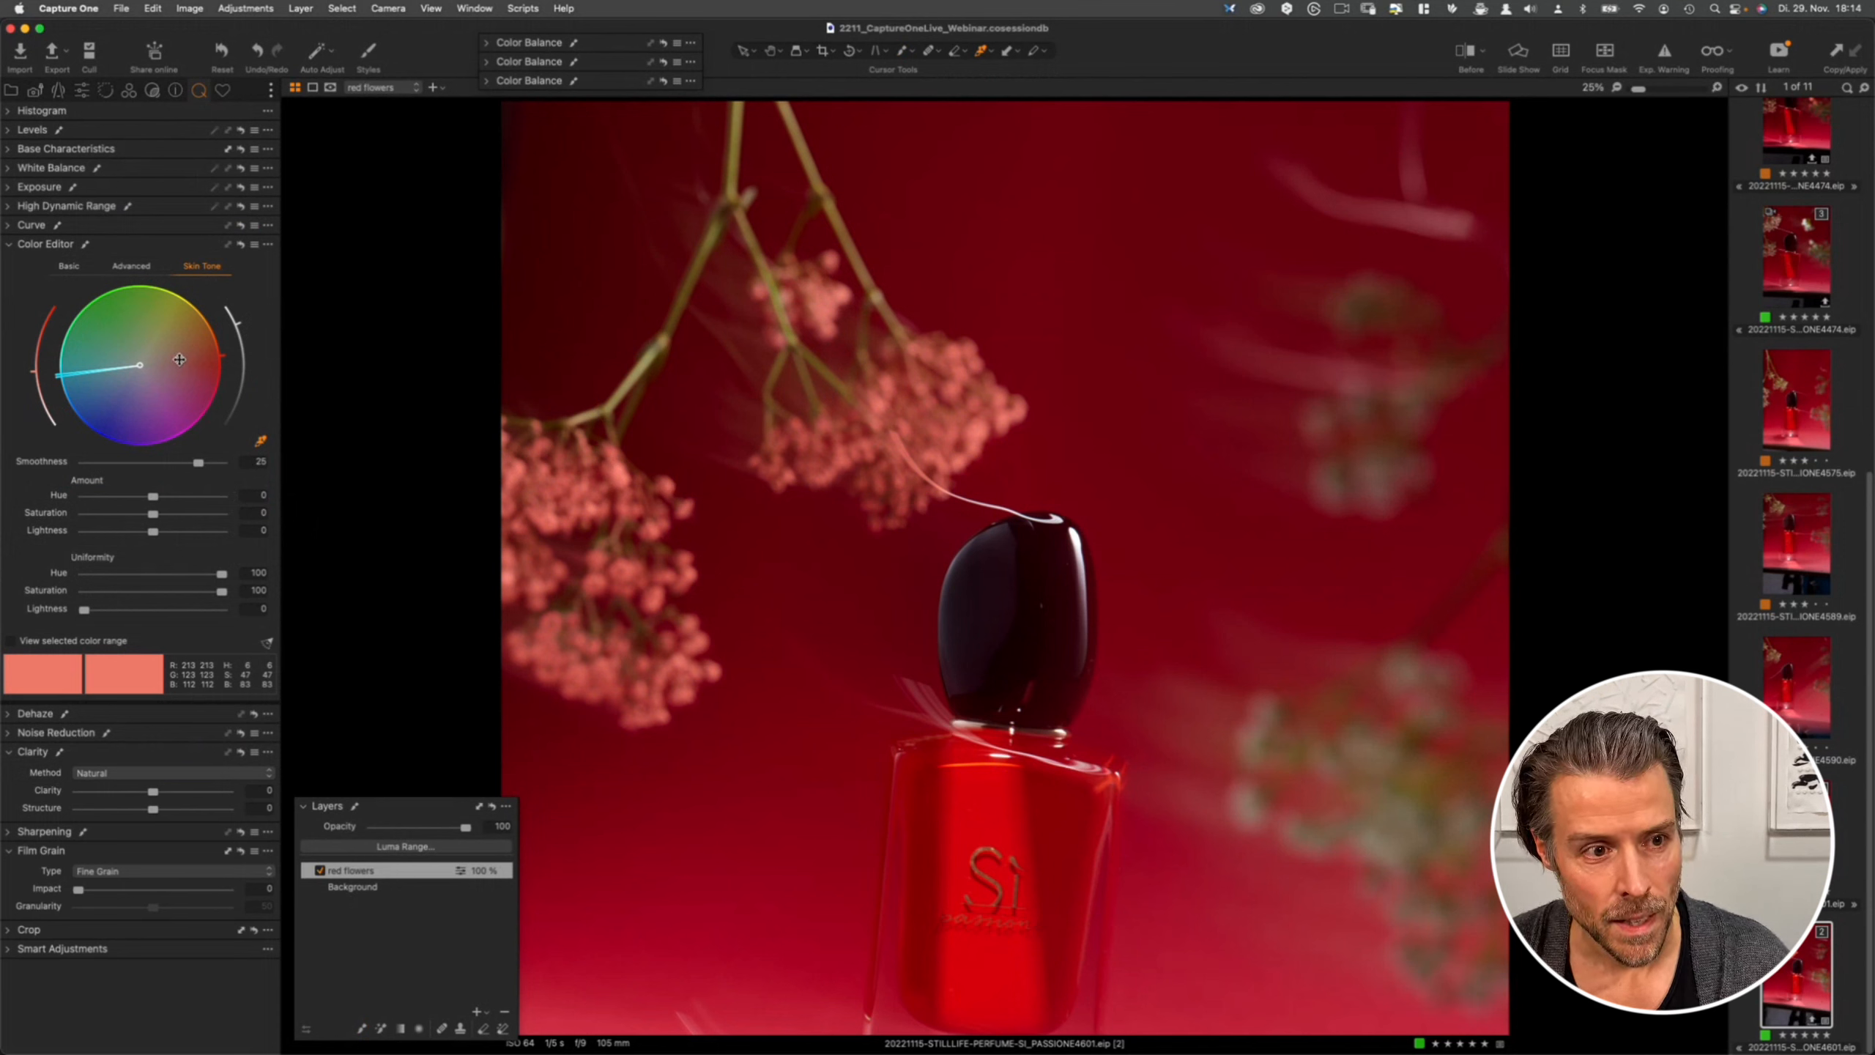
- Adjust the selected colour range on the wheel and fit the image to the window
mouse_move(176, 356)
left_mouse_down()
mouse_move(160, 328)
mouse_move(177, 394)
mouse_move(198, 381)
left_mouse_up()
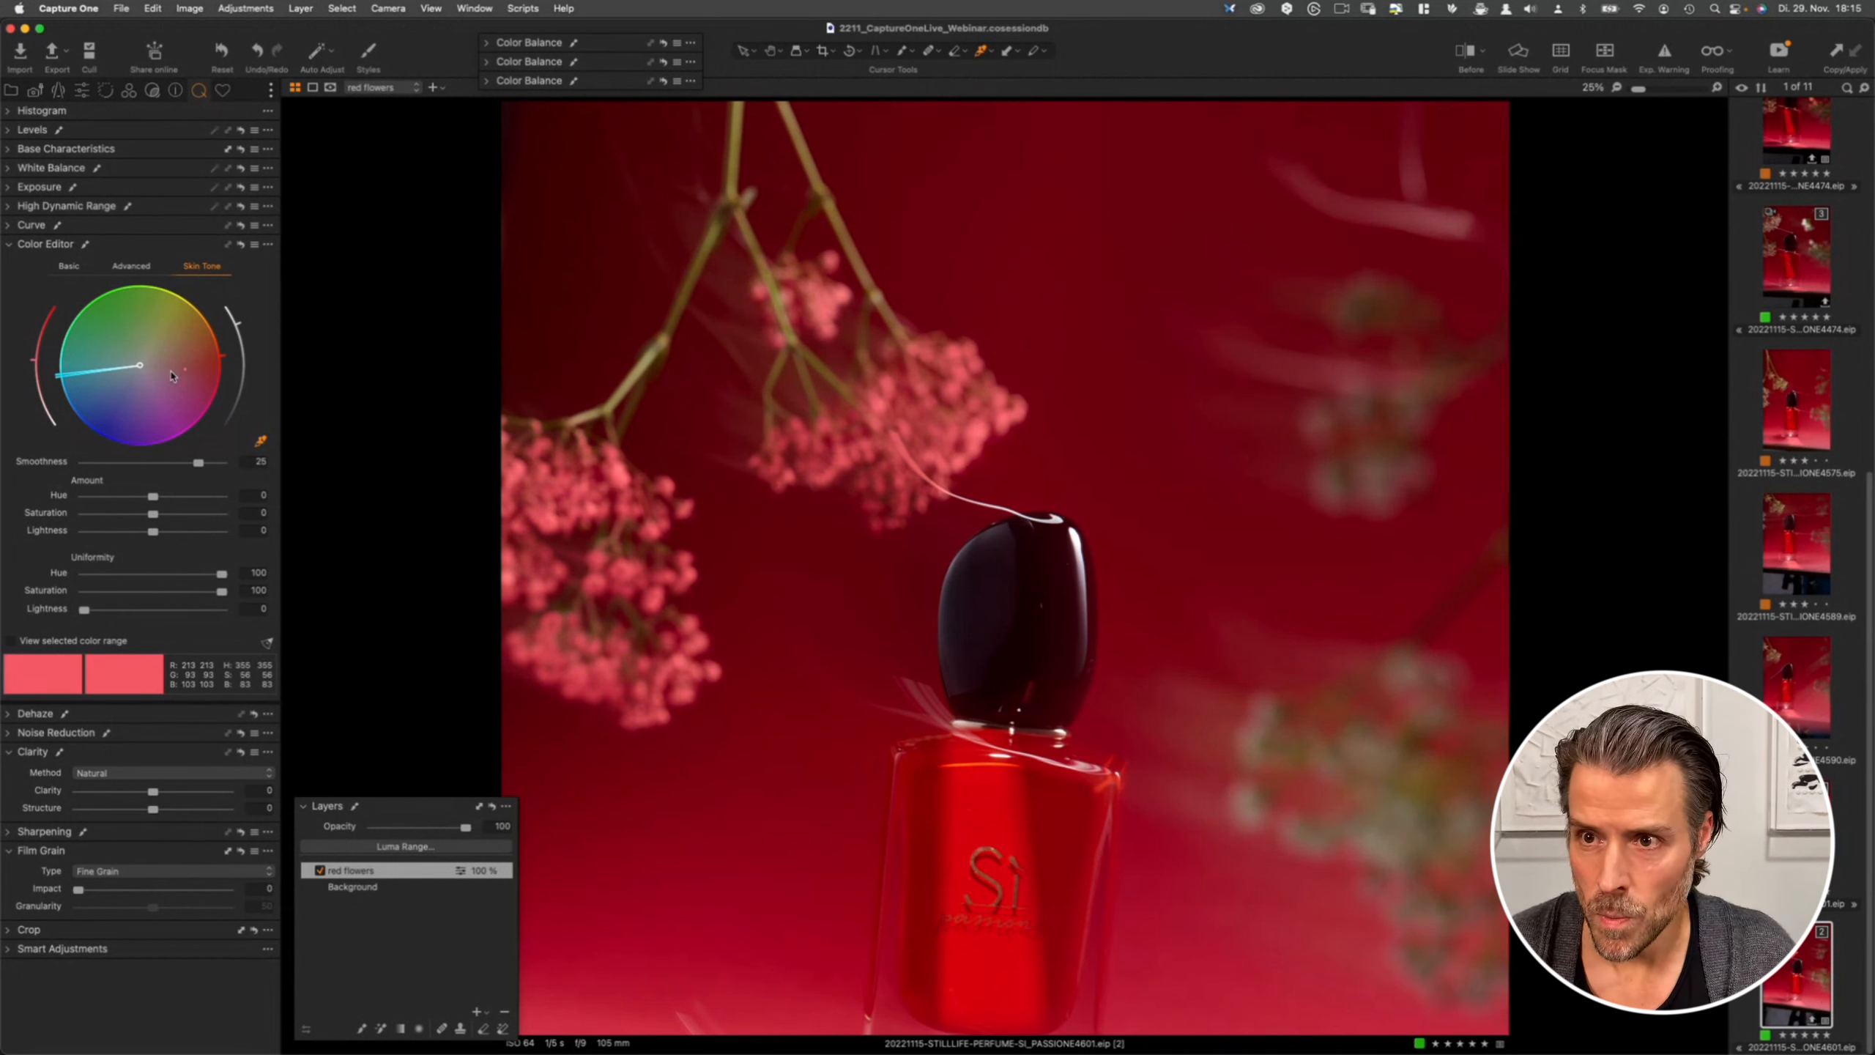
key("super+0")
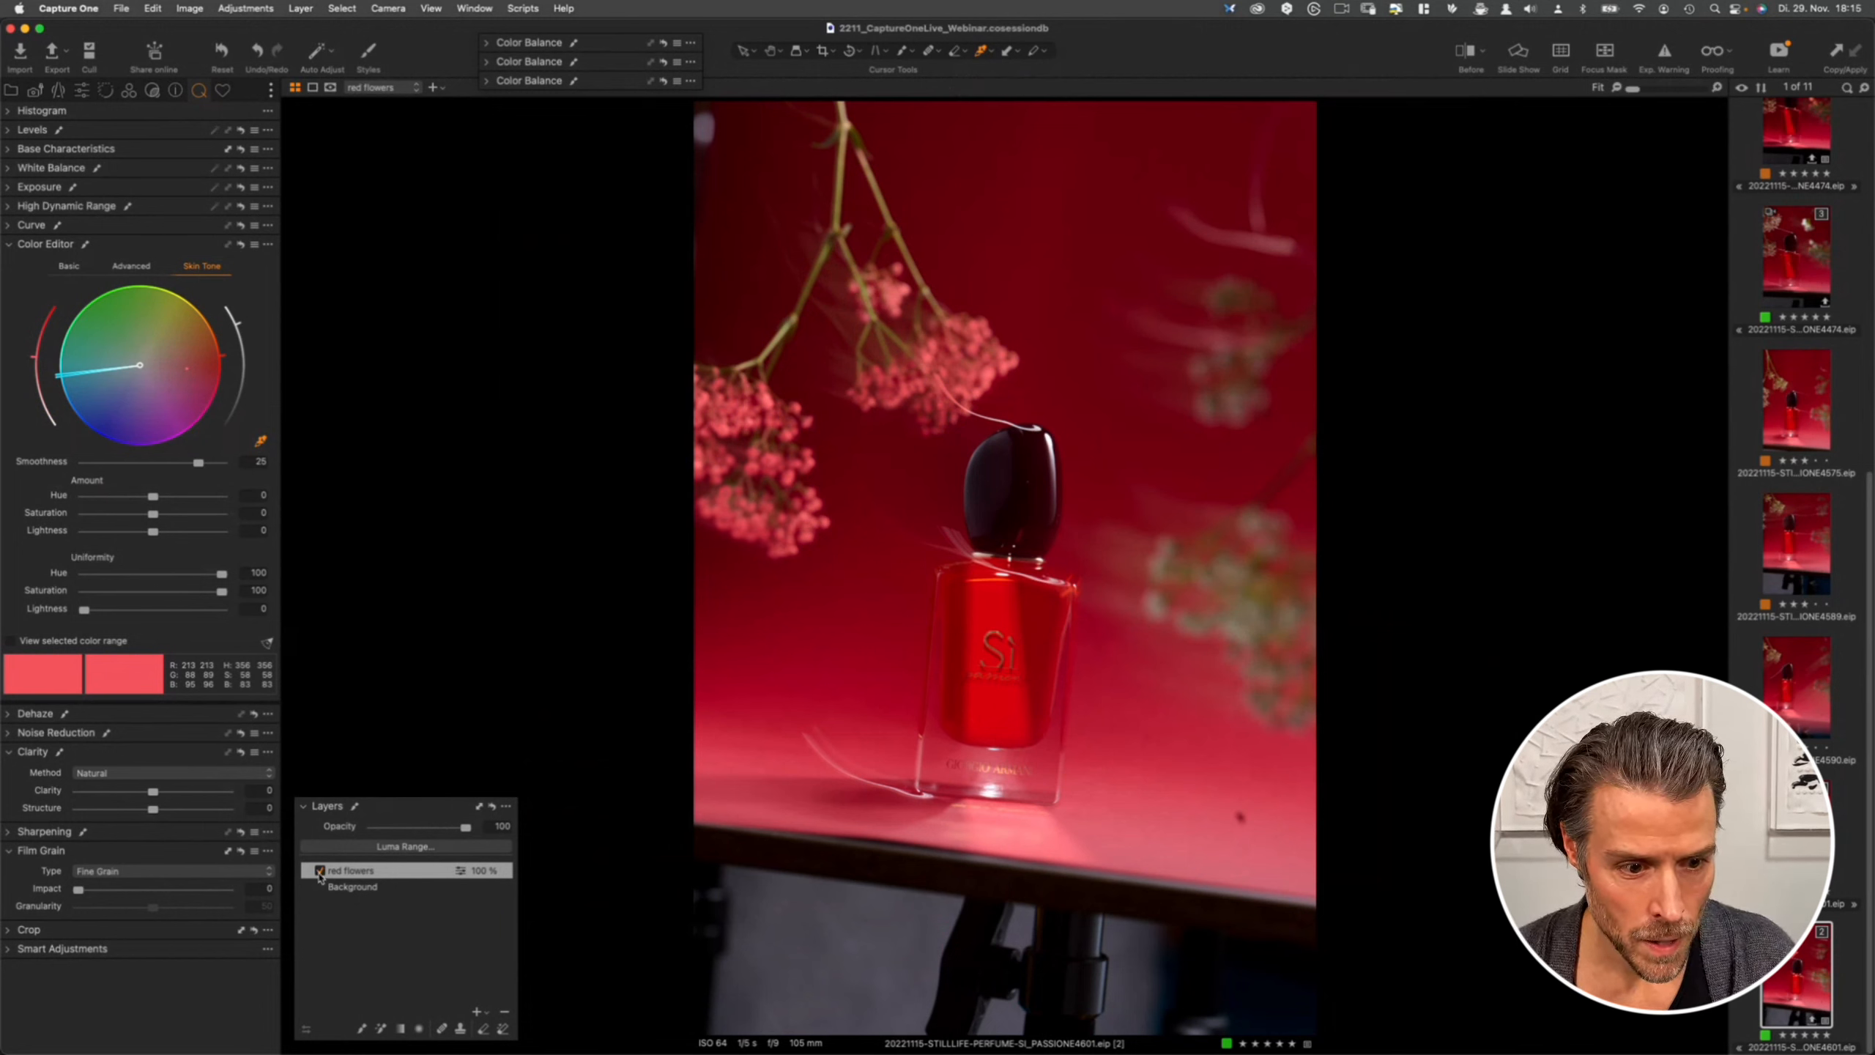
- Toggle the red flowers layer on and off to compare the flower colour change
left_click(320, 872)
left_click(321, 871)
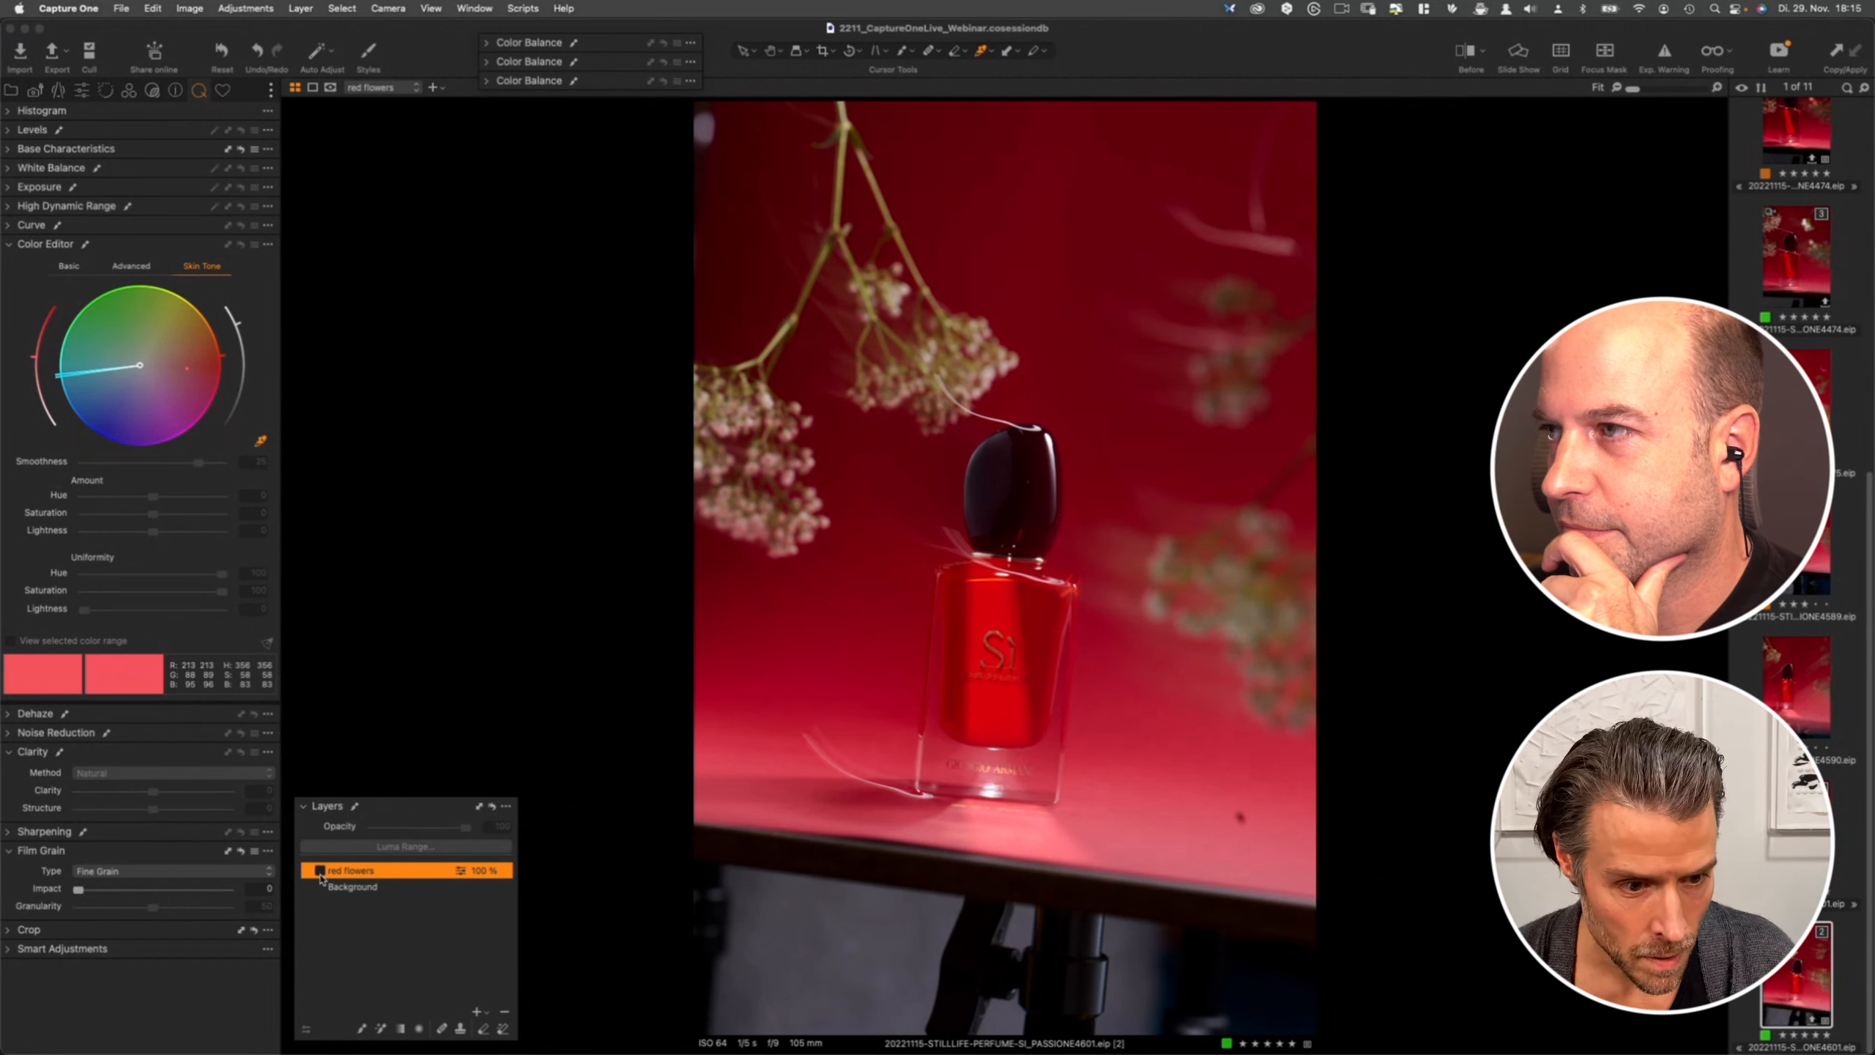
left_click(320, 872)
left_click(320, 872)
left_click(320, 872)
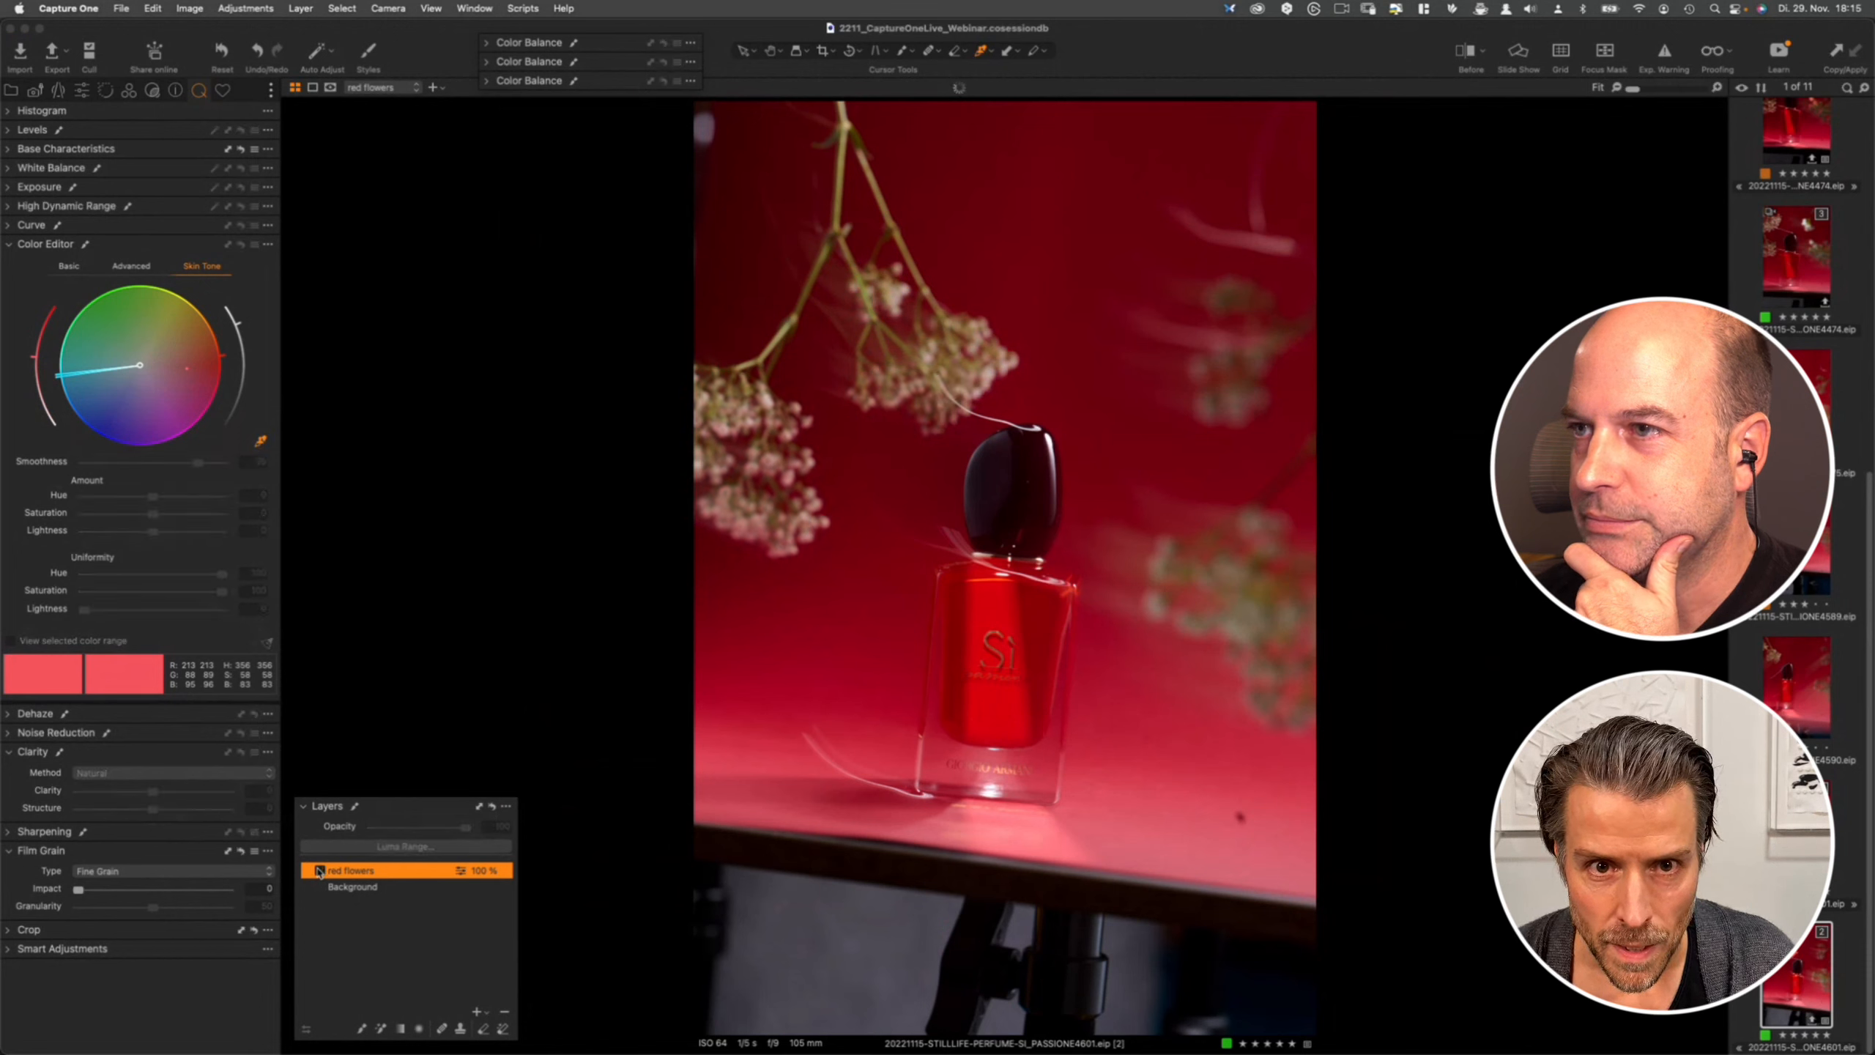
left_click(320, 872)
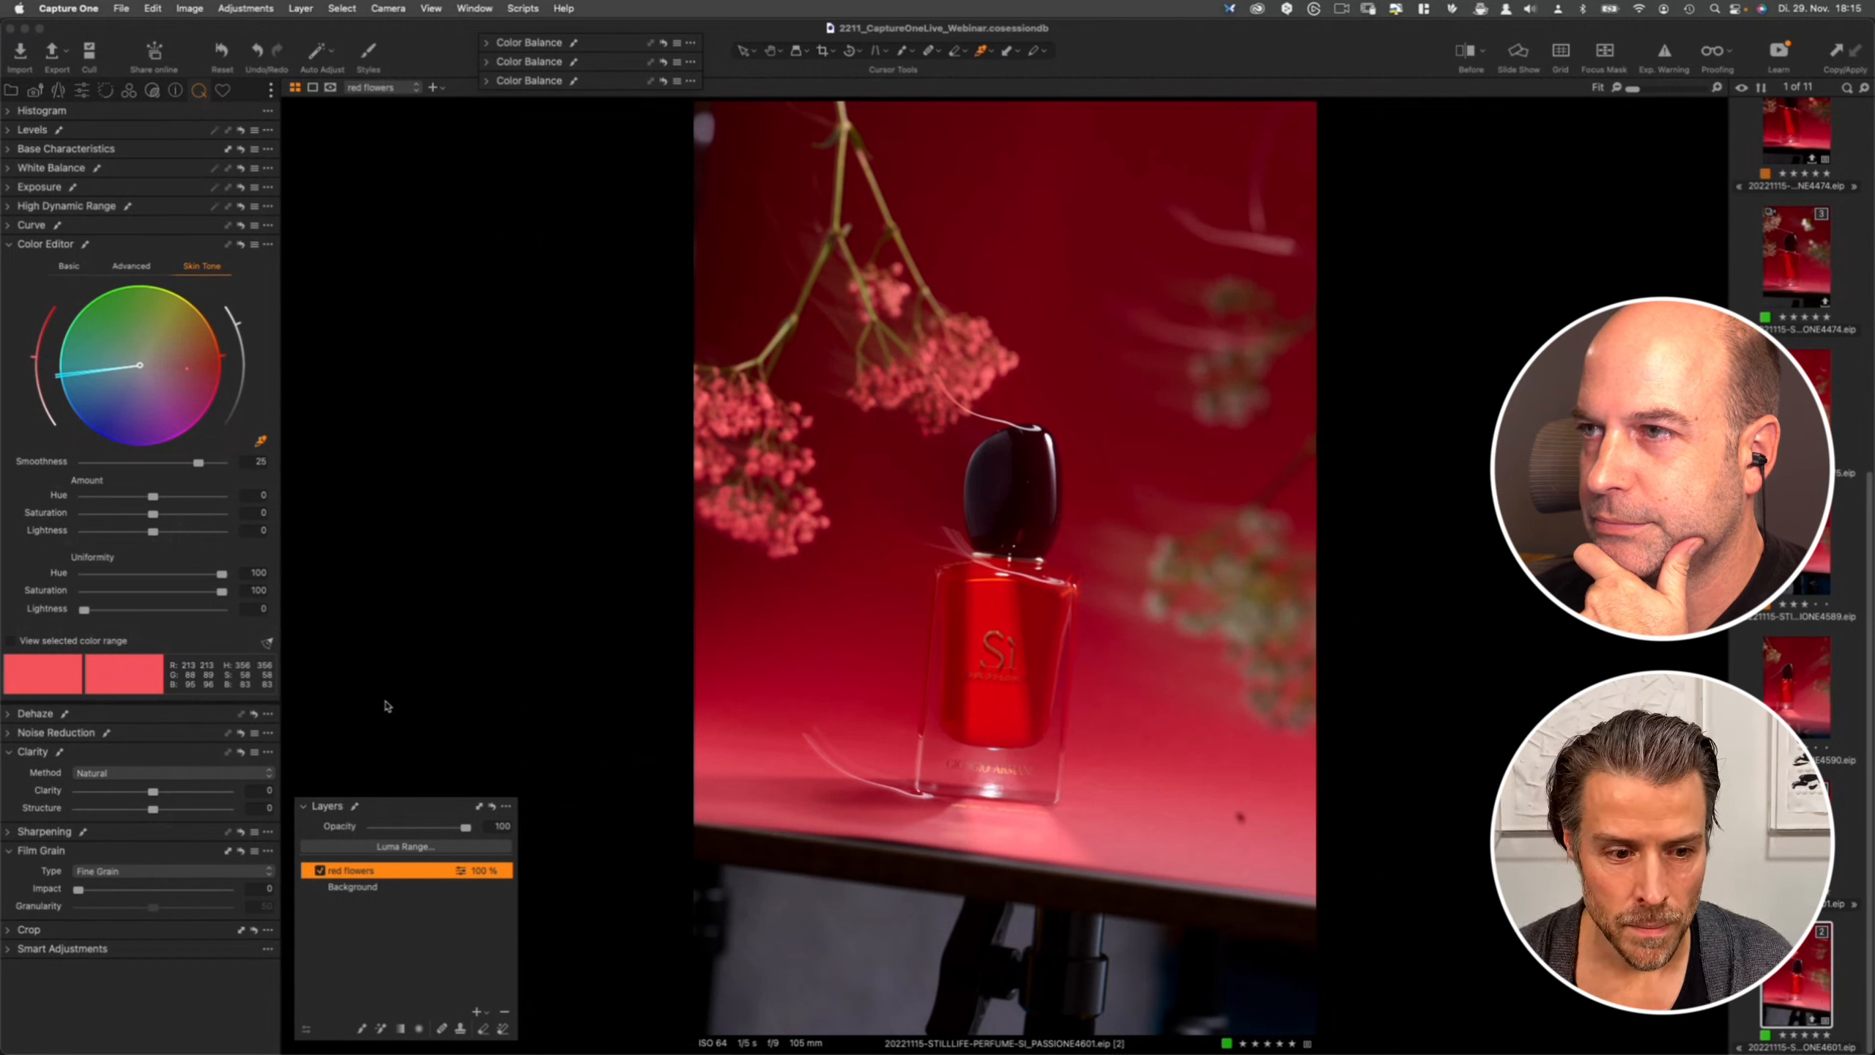
- Add a new adjustment layer and name it mood
left_click(472, 1006)
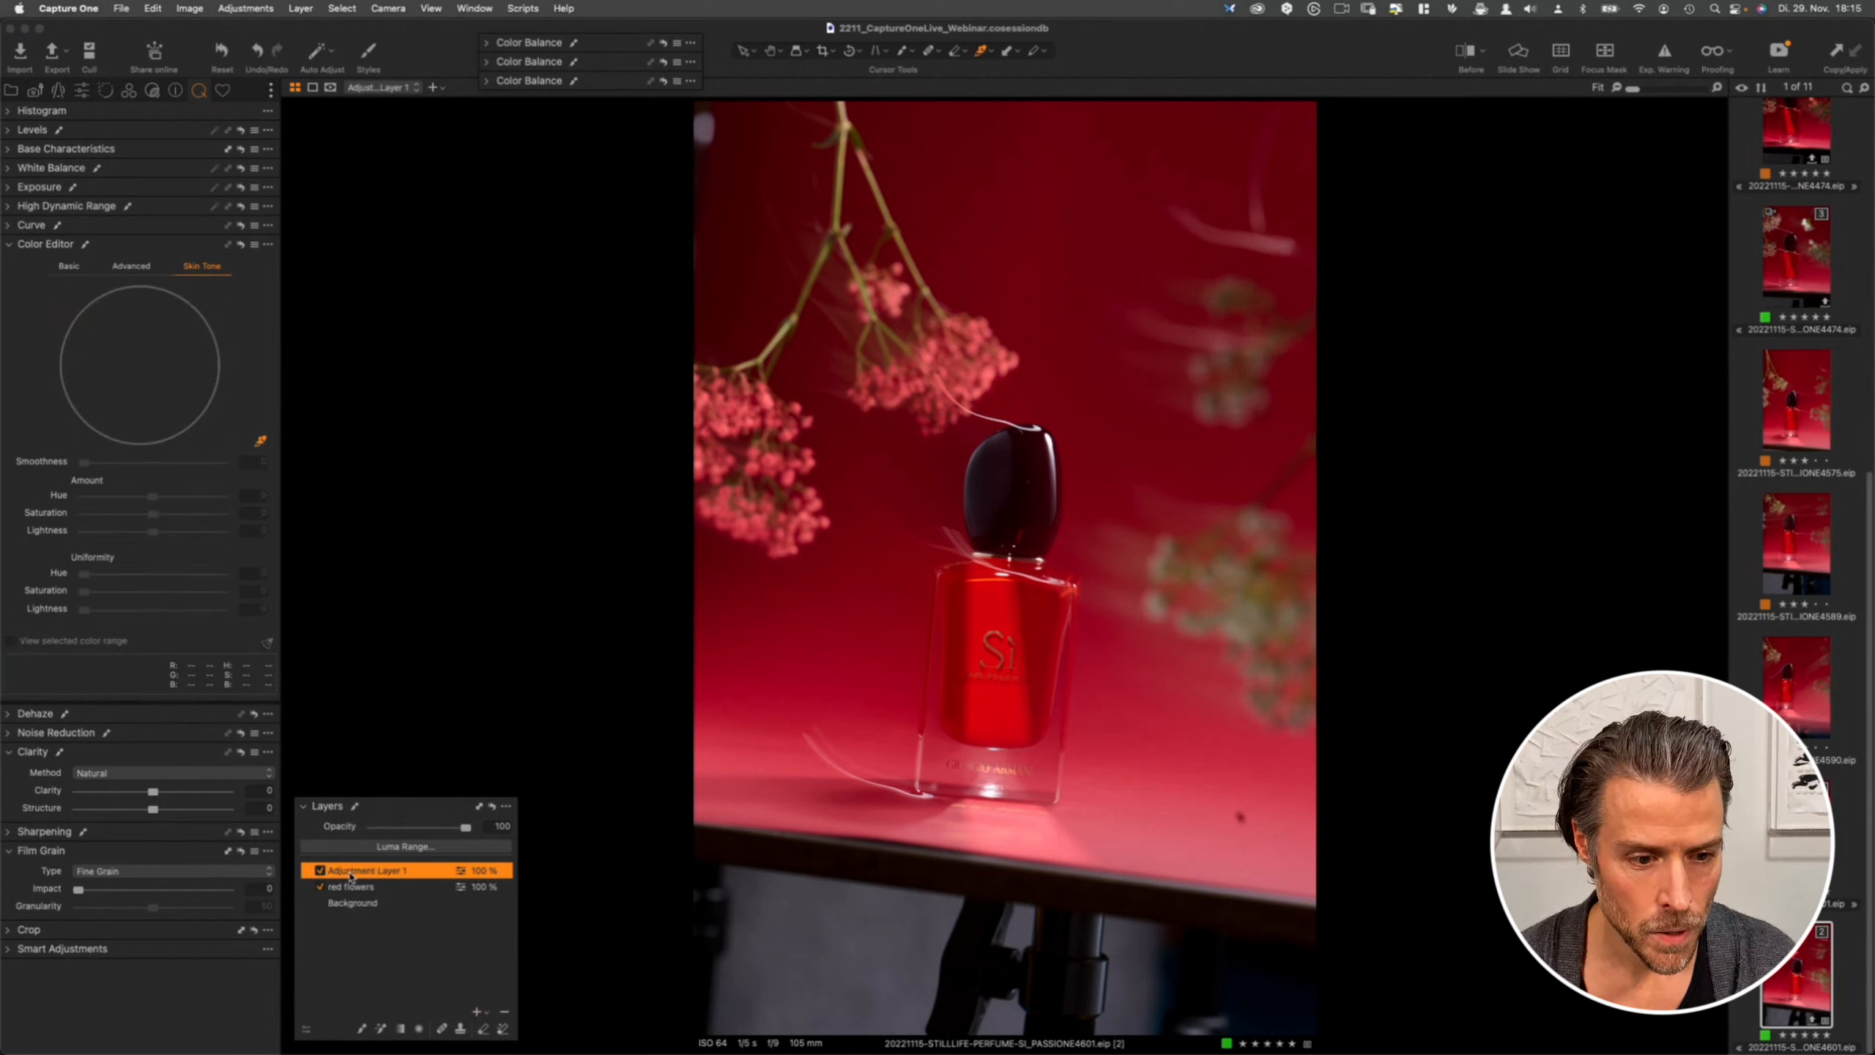
double_click(359, 869)
type("mod")
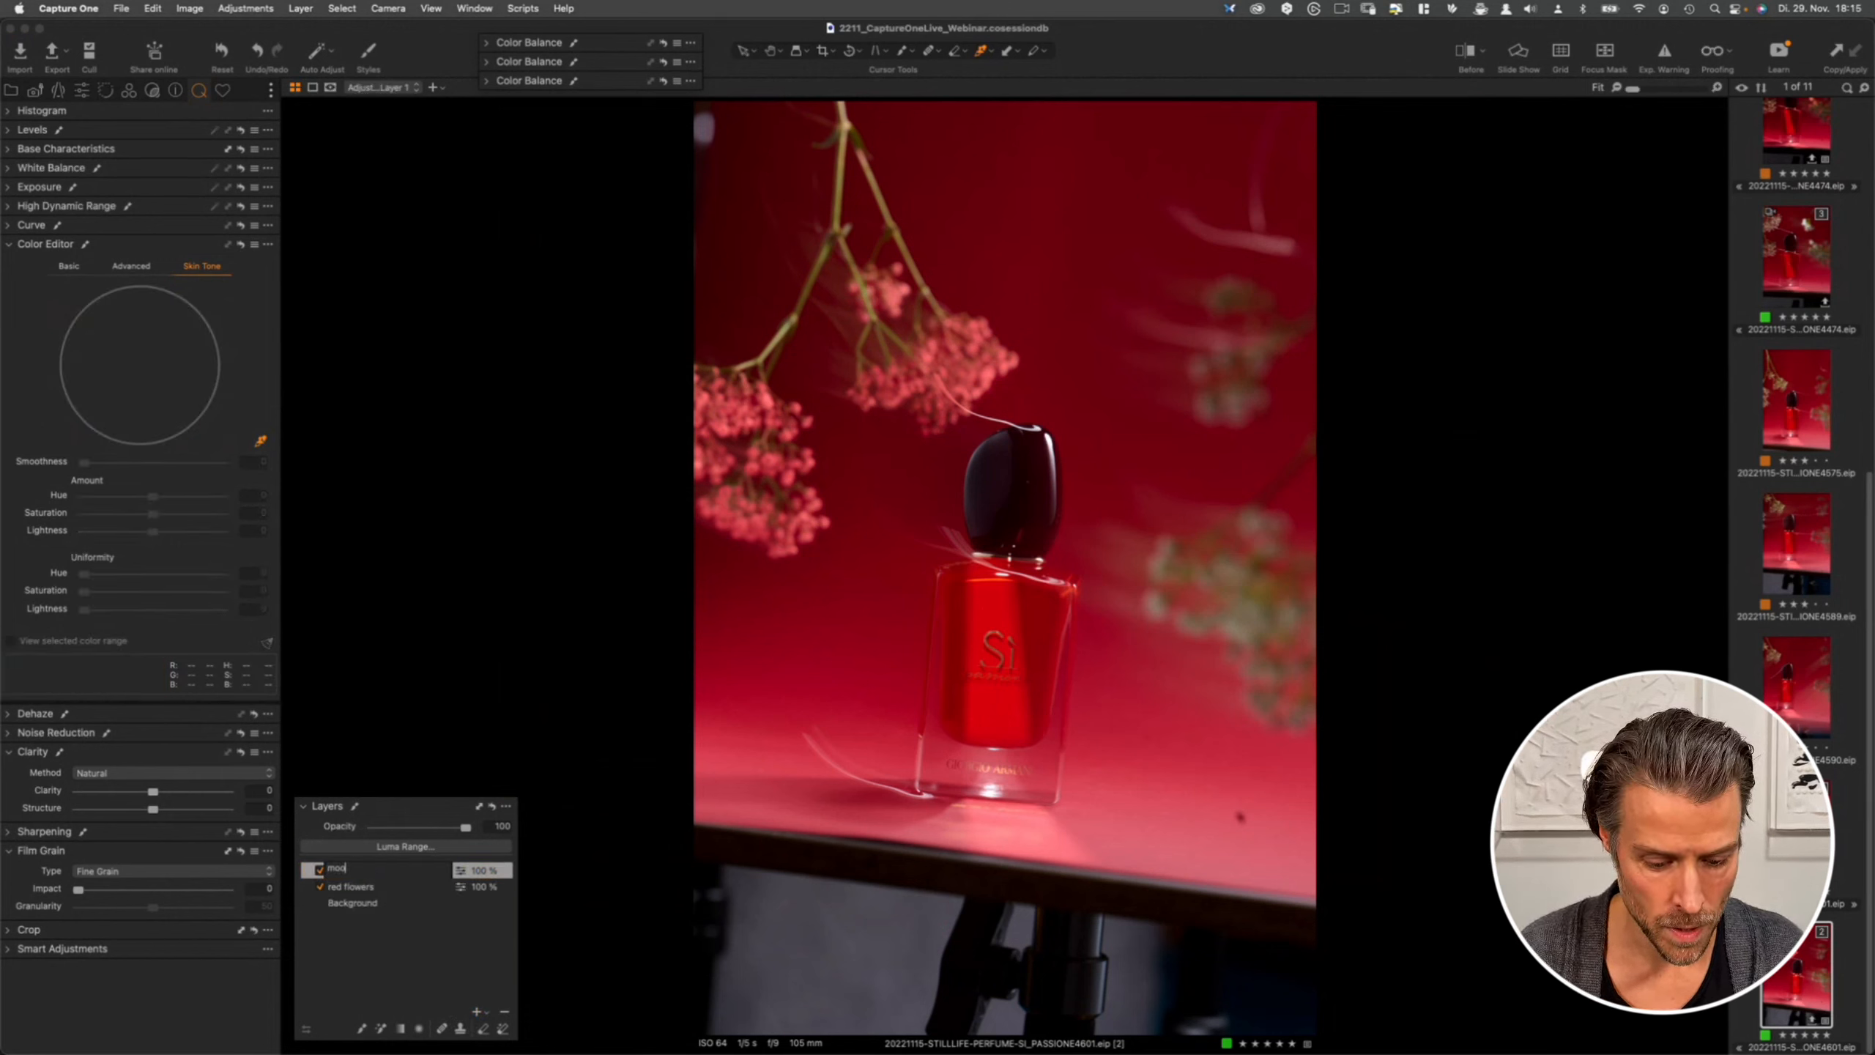
type("d")
key("Return")
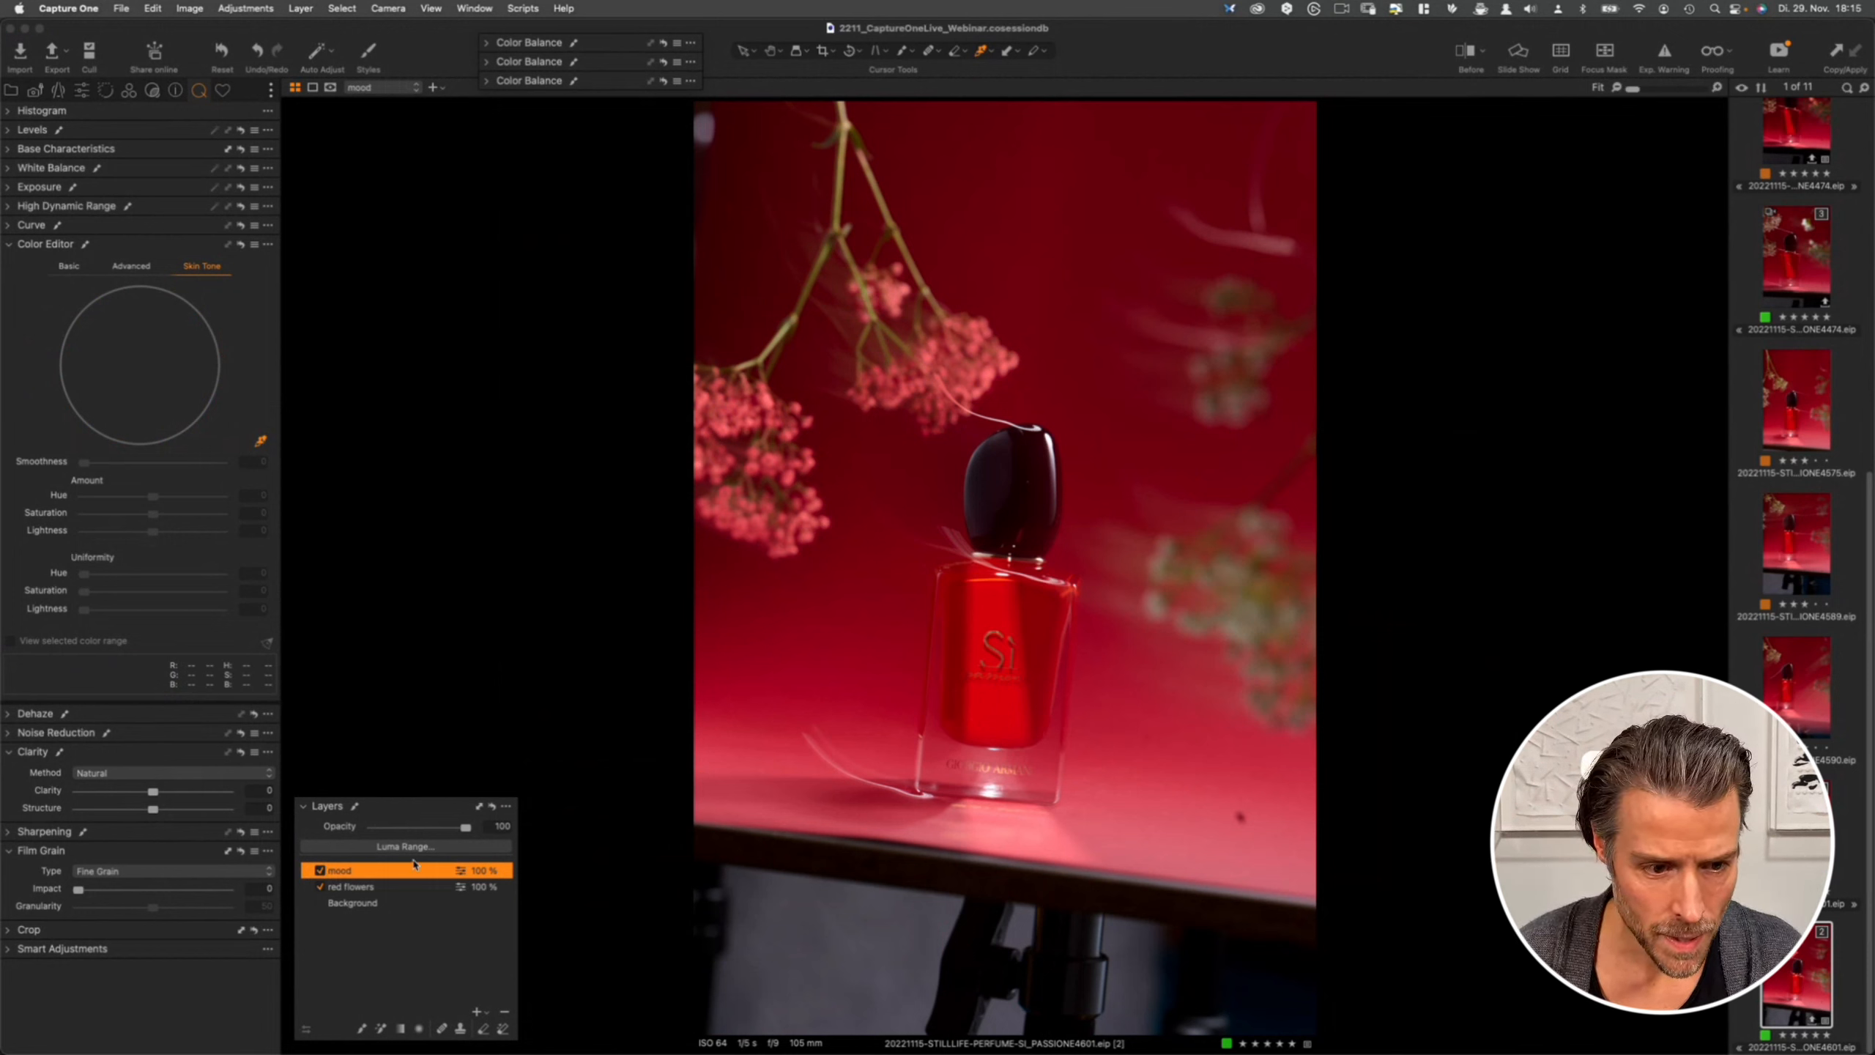
- Fill the mood layer's mask over the whole image and check it with the mask overlay
right_click(397, 879)
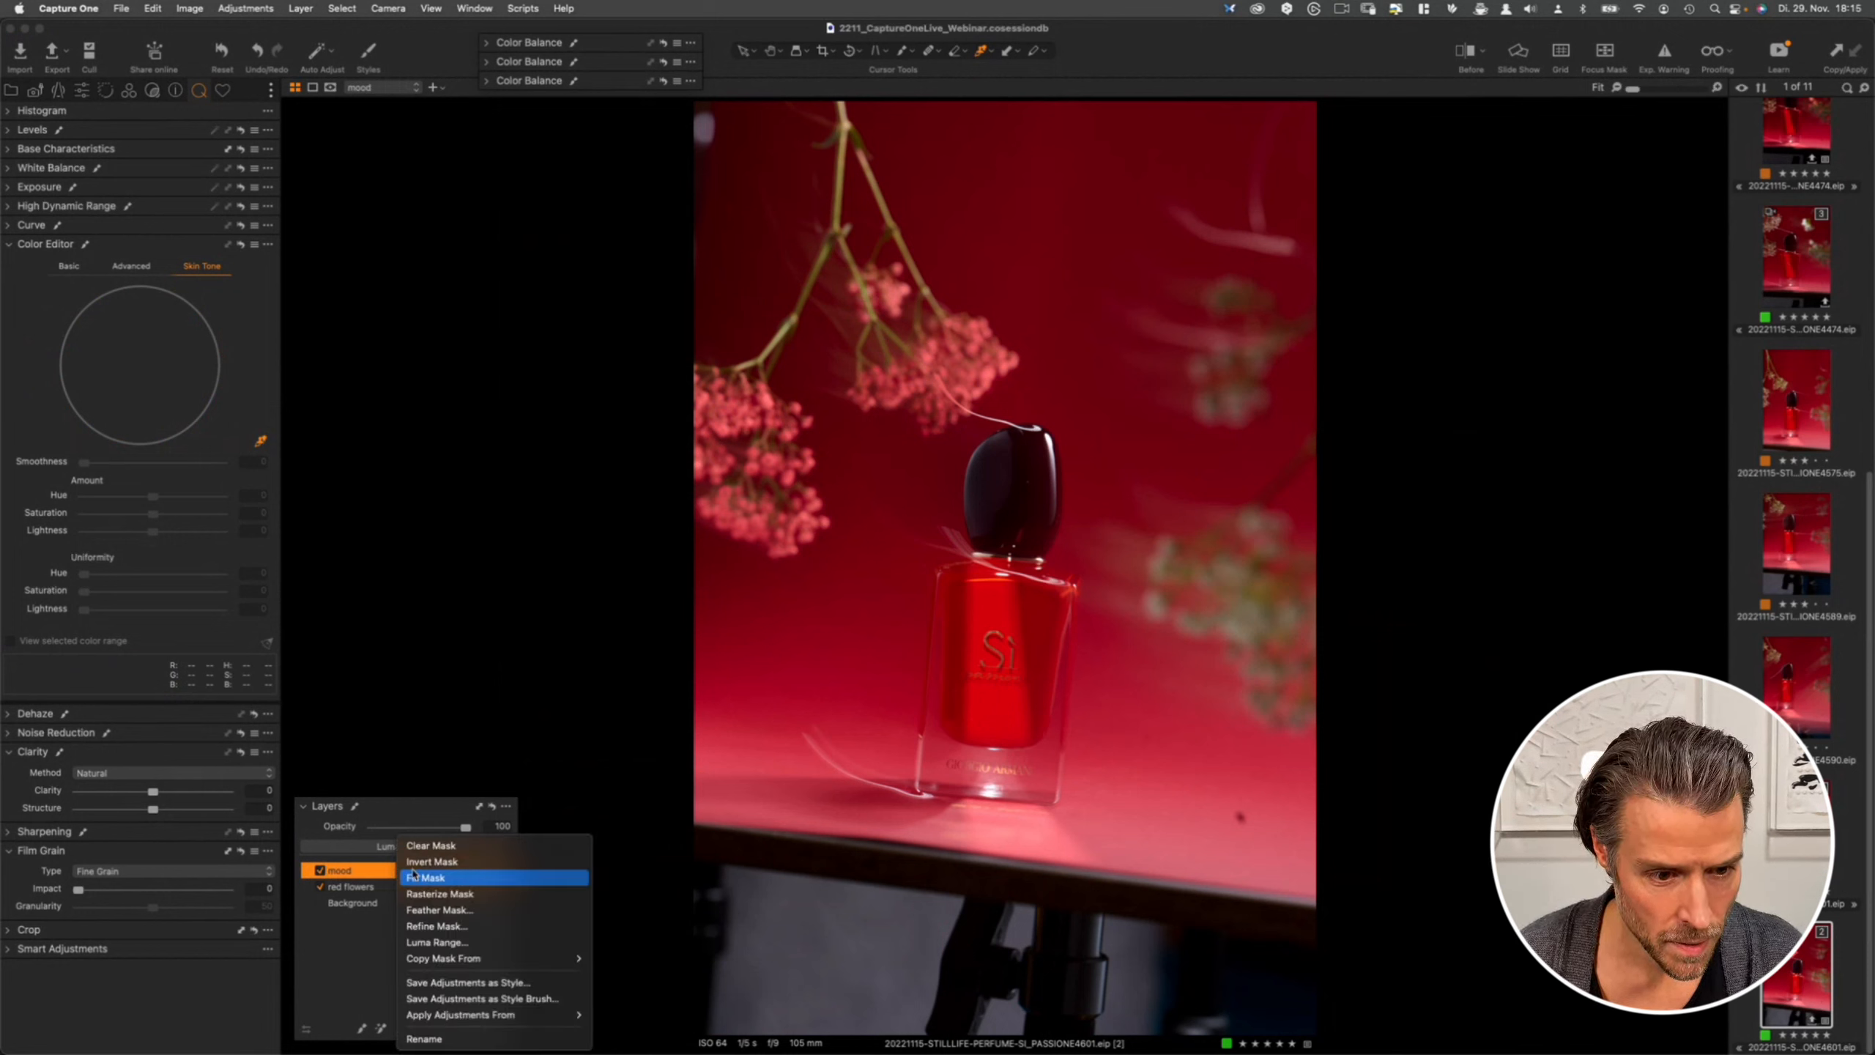
left_click(427, 879)
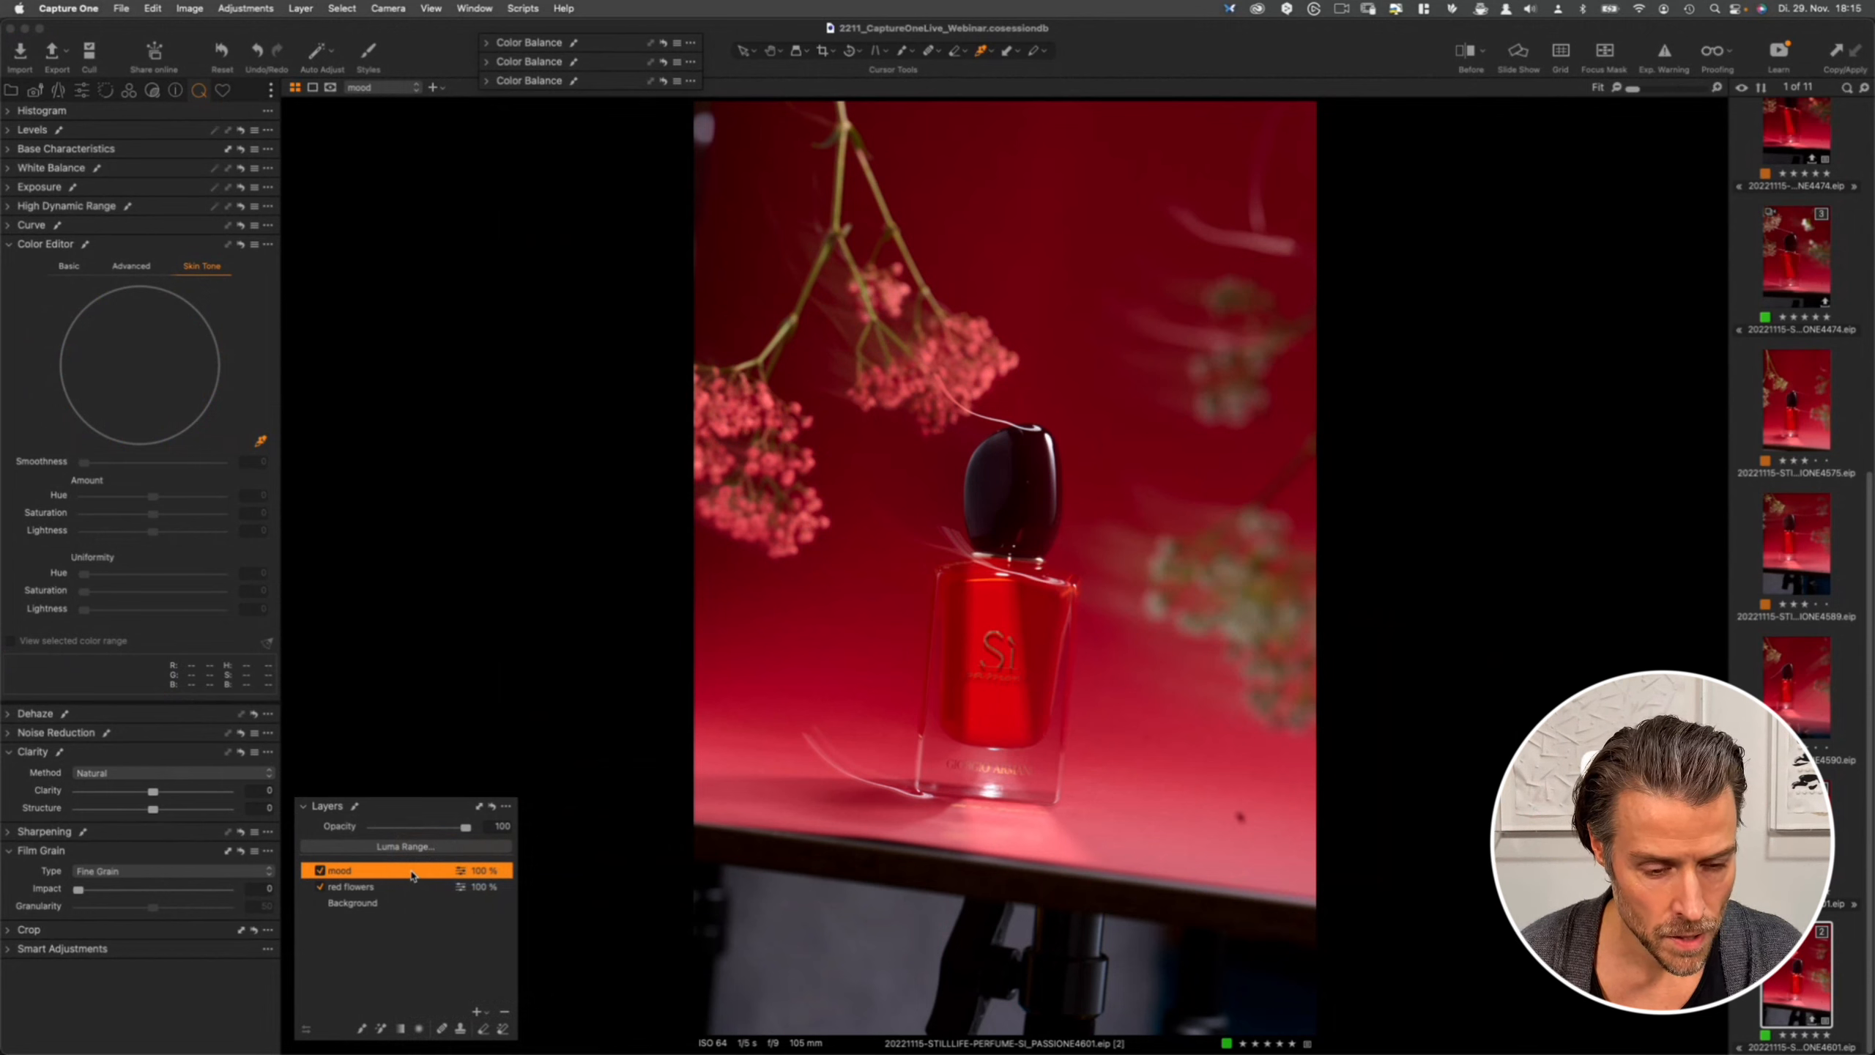
key("m")
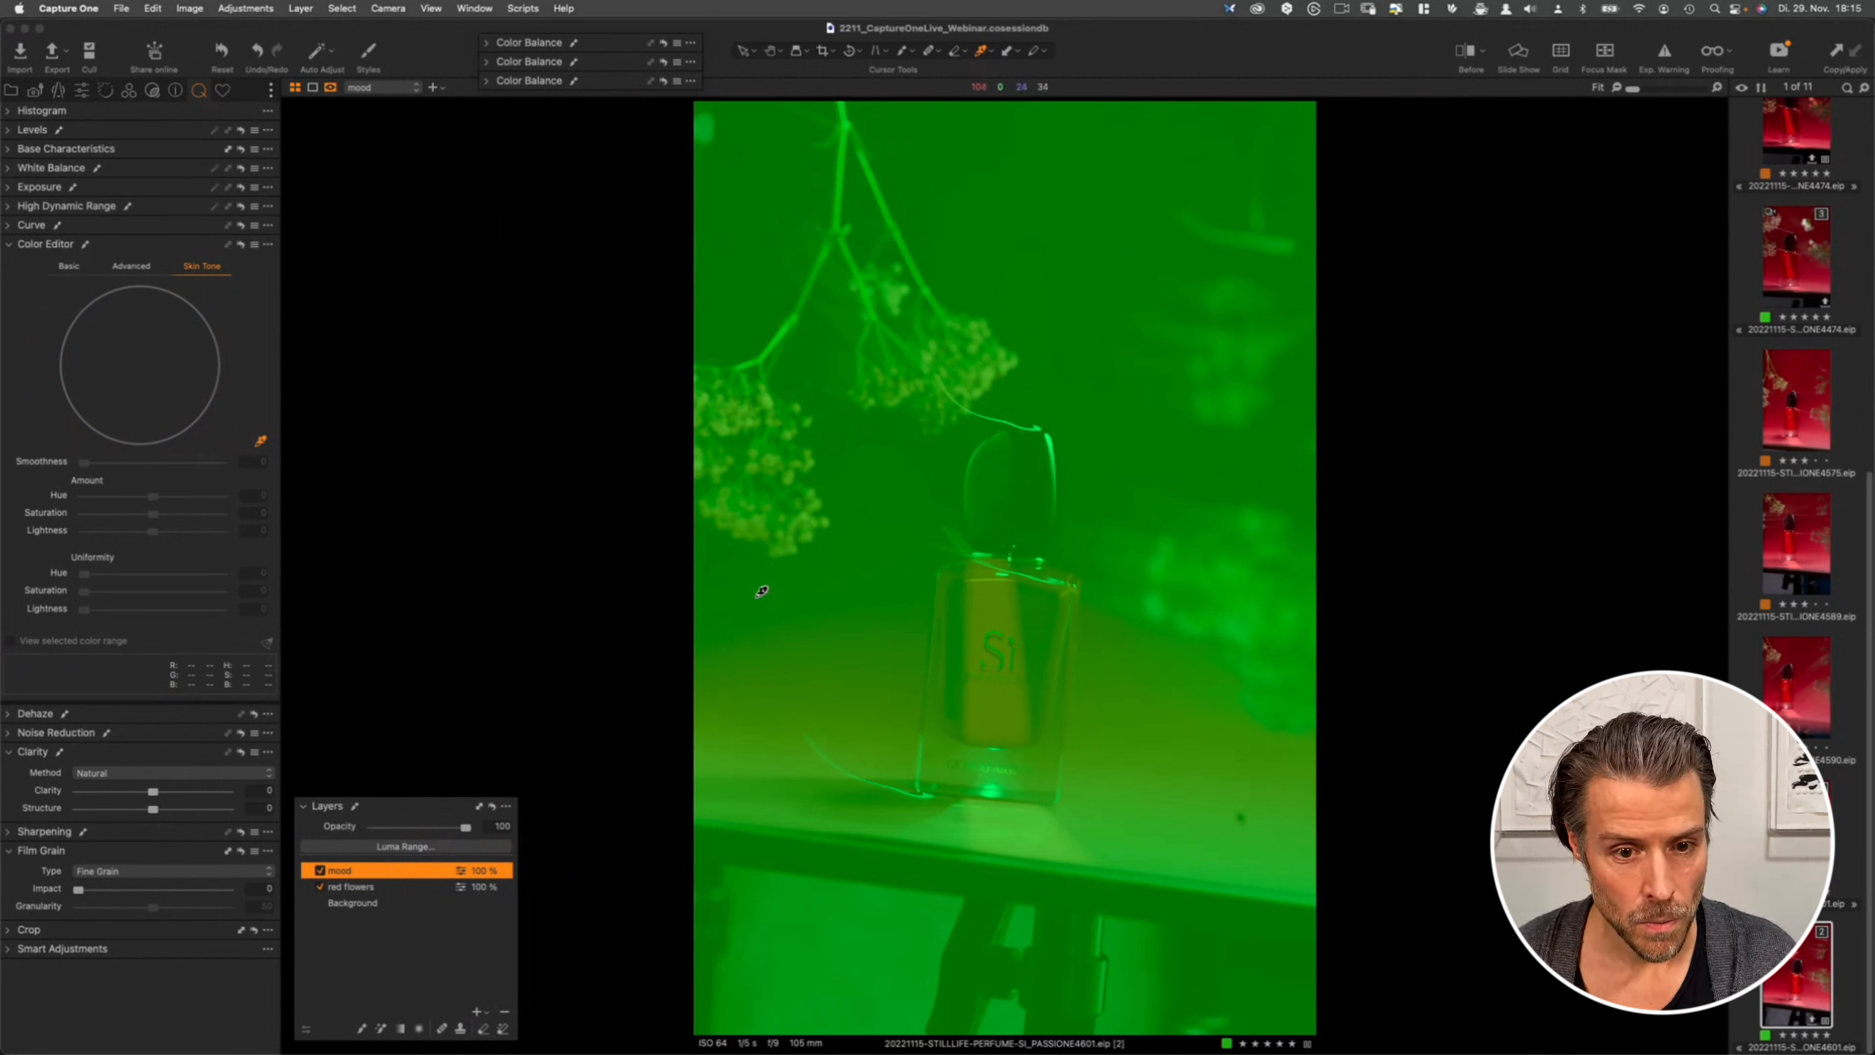
right_click(395, 875)
left_click(406, 875)
right_click(406, 875)
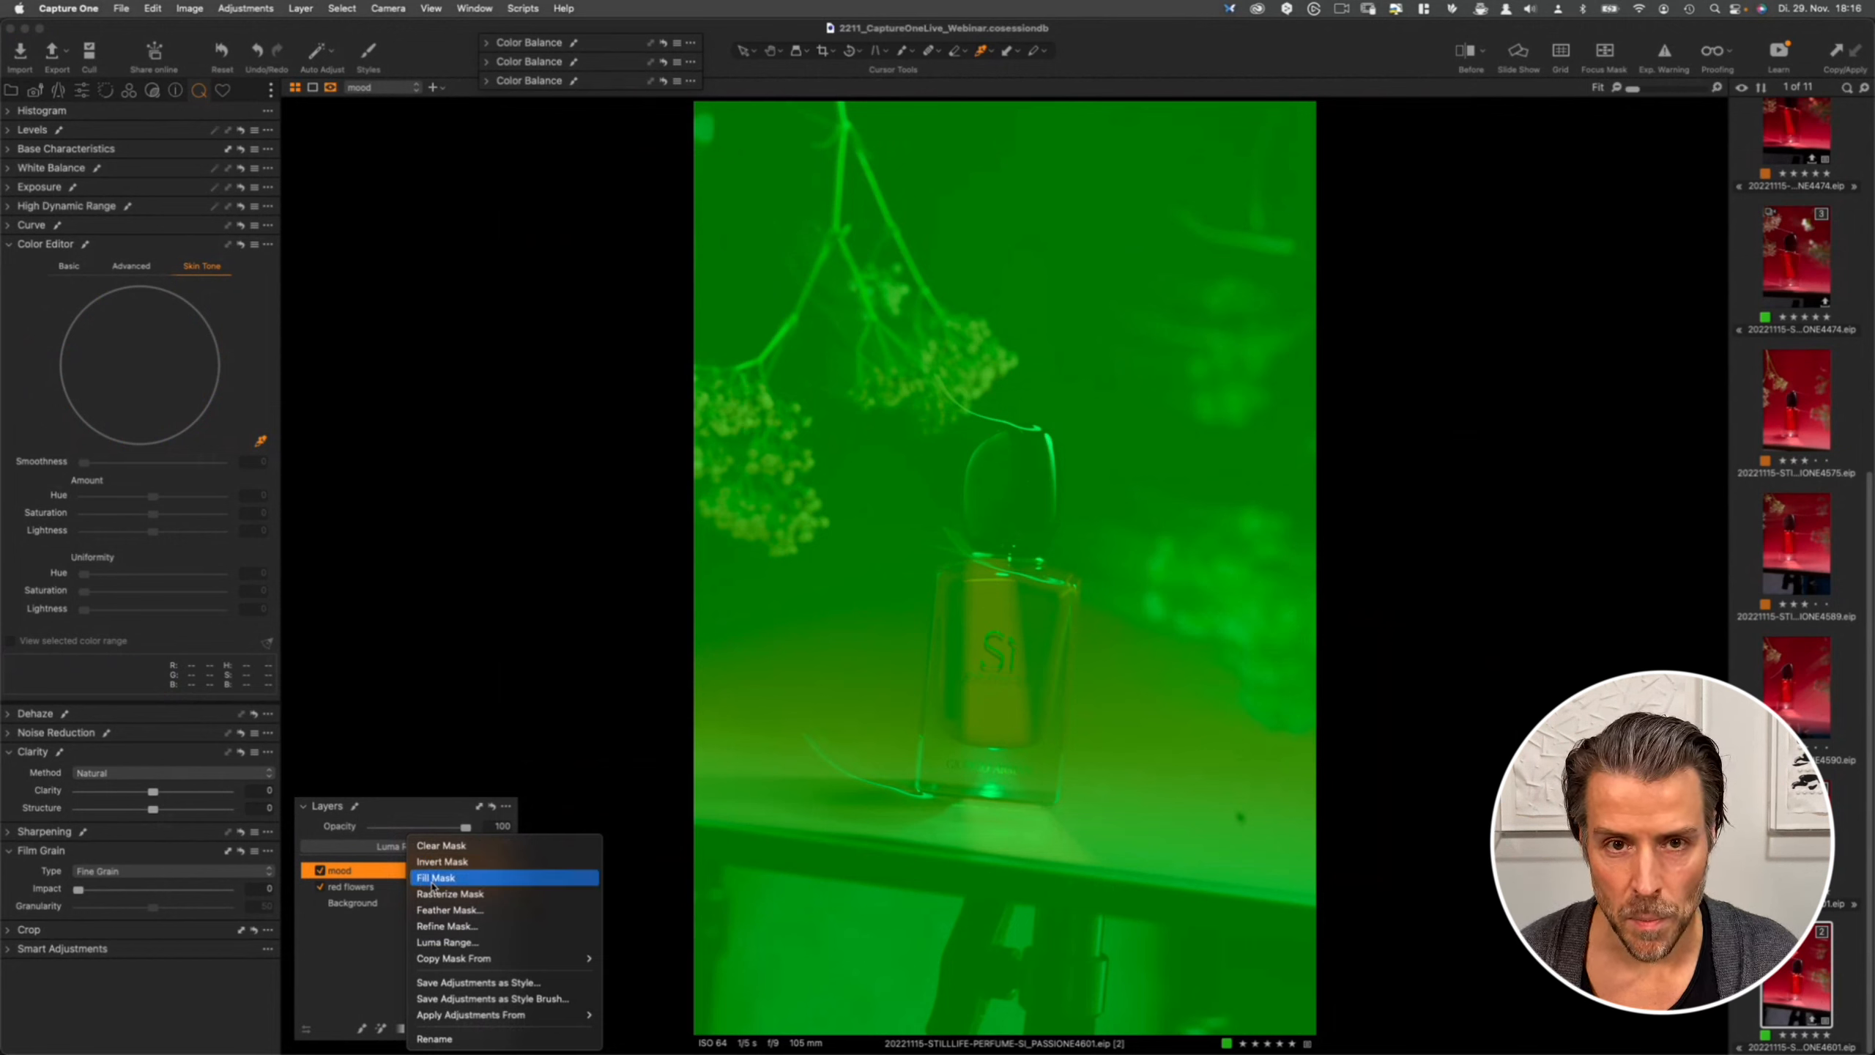
left_click(371, 947)
key("m")
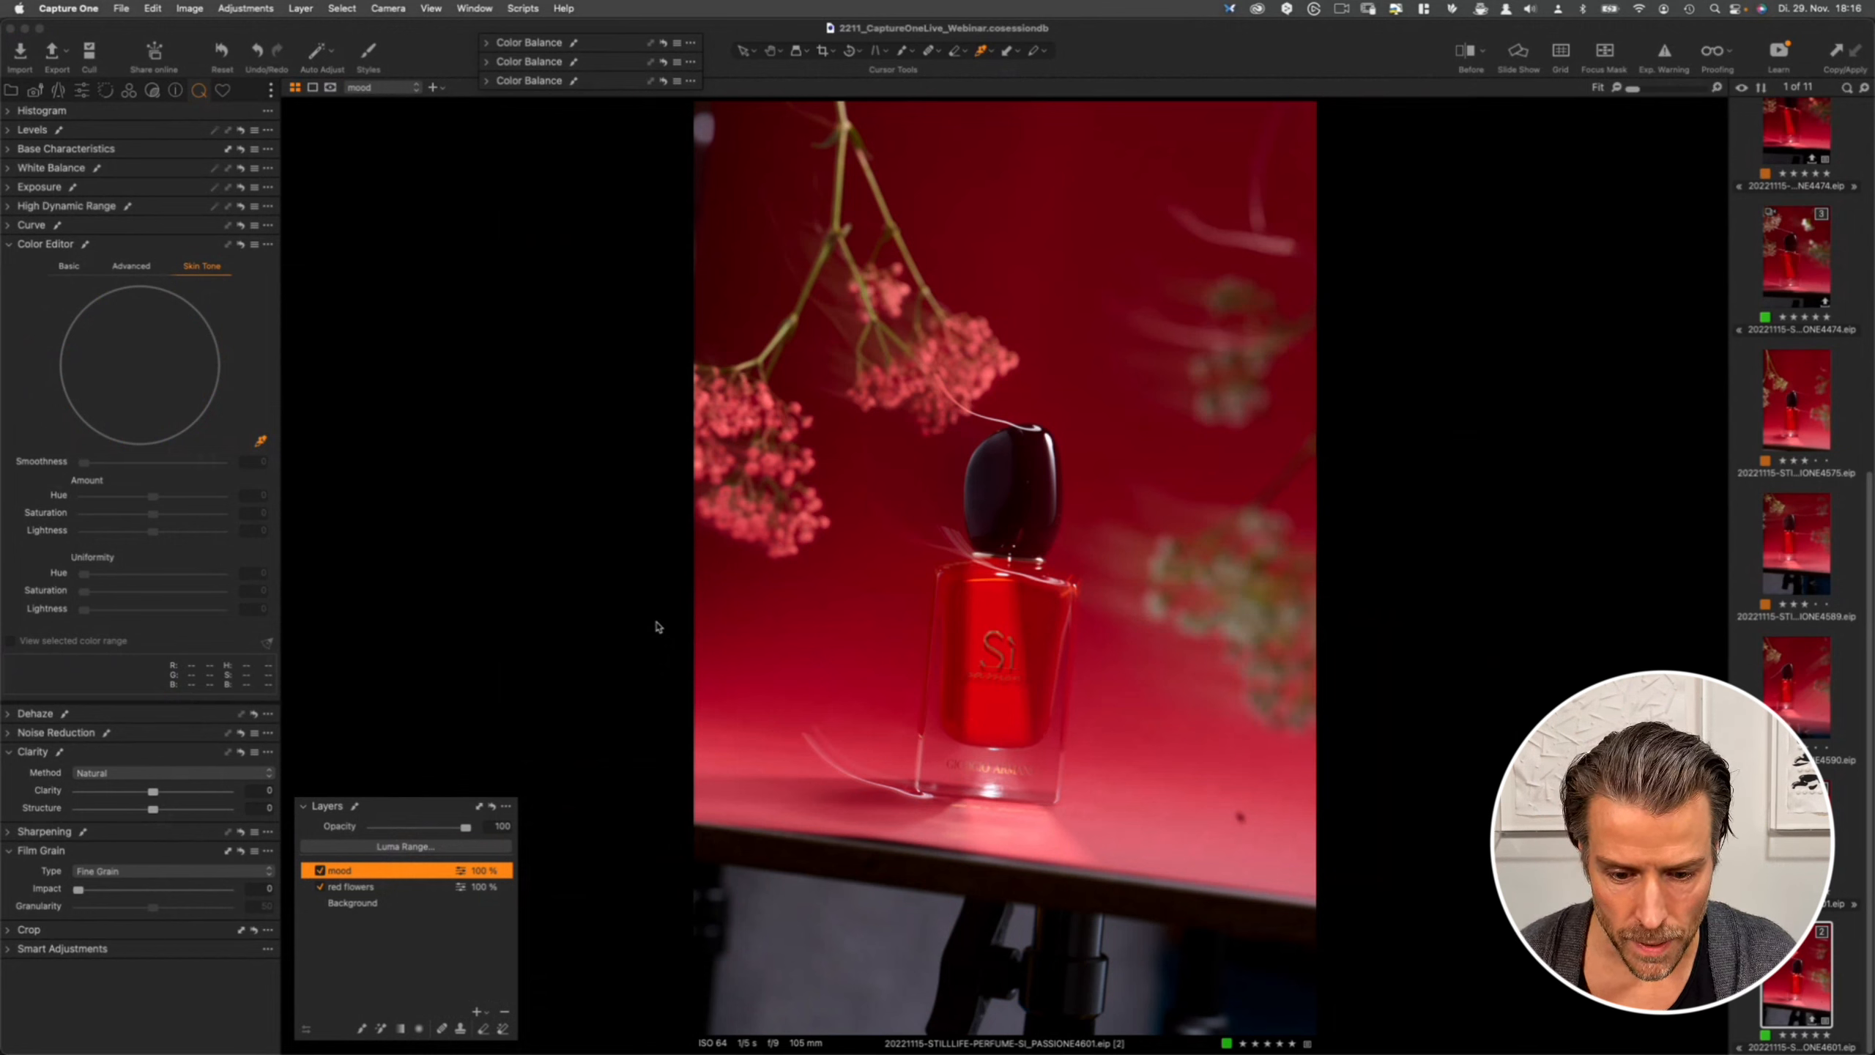
- Darken the mood layer by setting contrast to 17, shadow to -9 and black to -14
left_click(9, 188)
left_click_drag(157, 231, 185, 235)
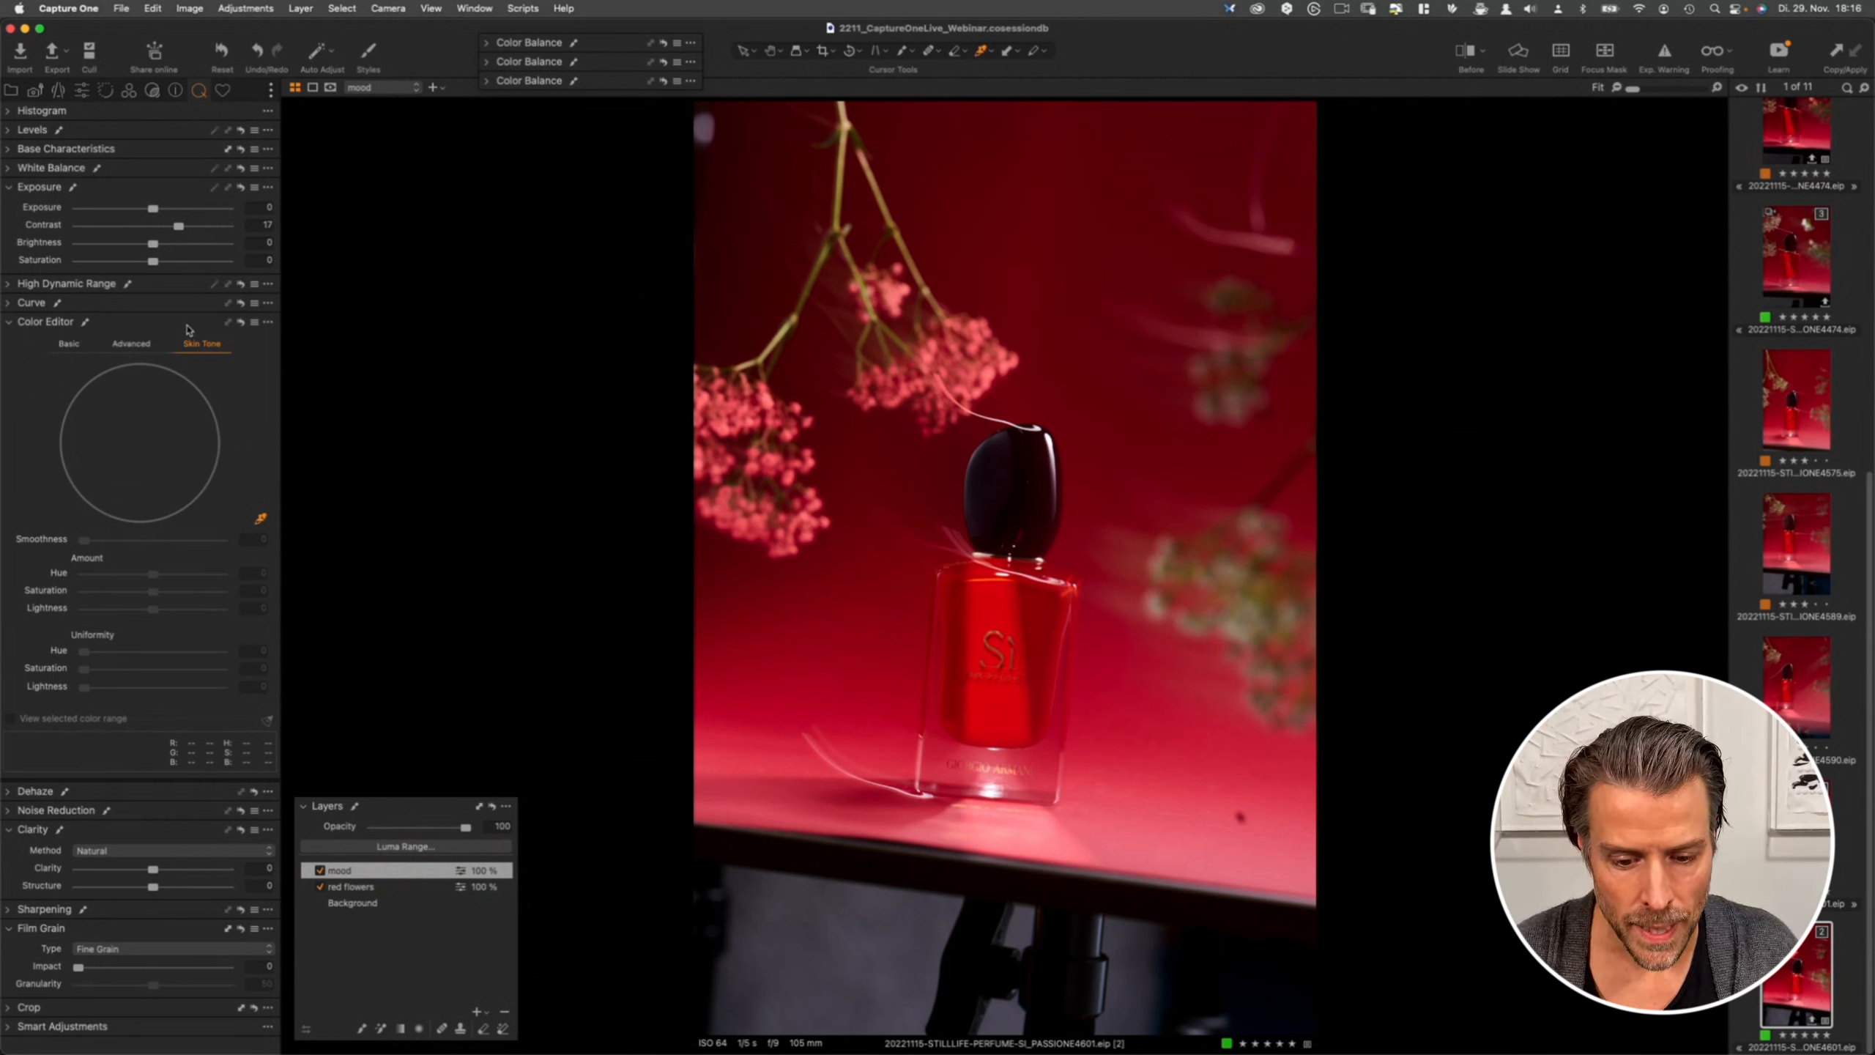
left_click(10, 285)
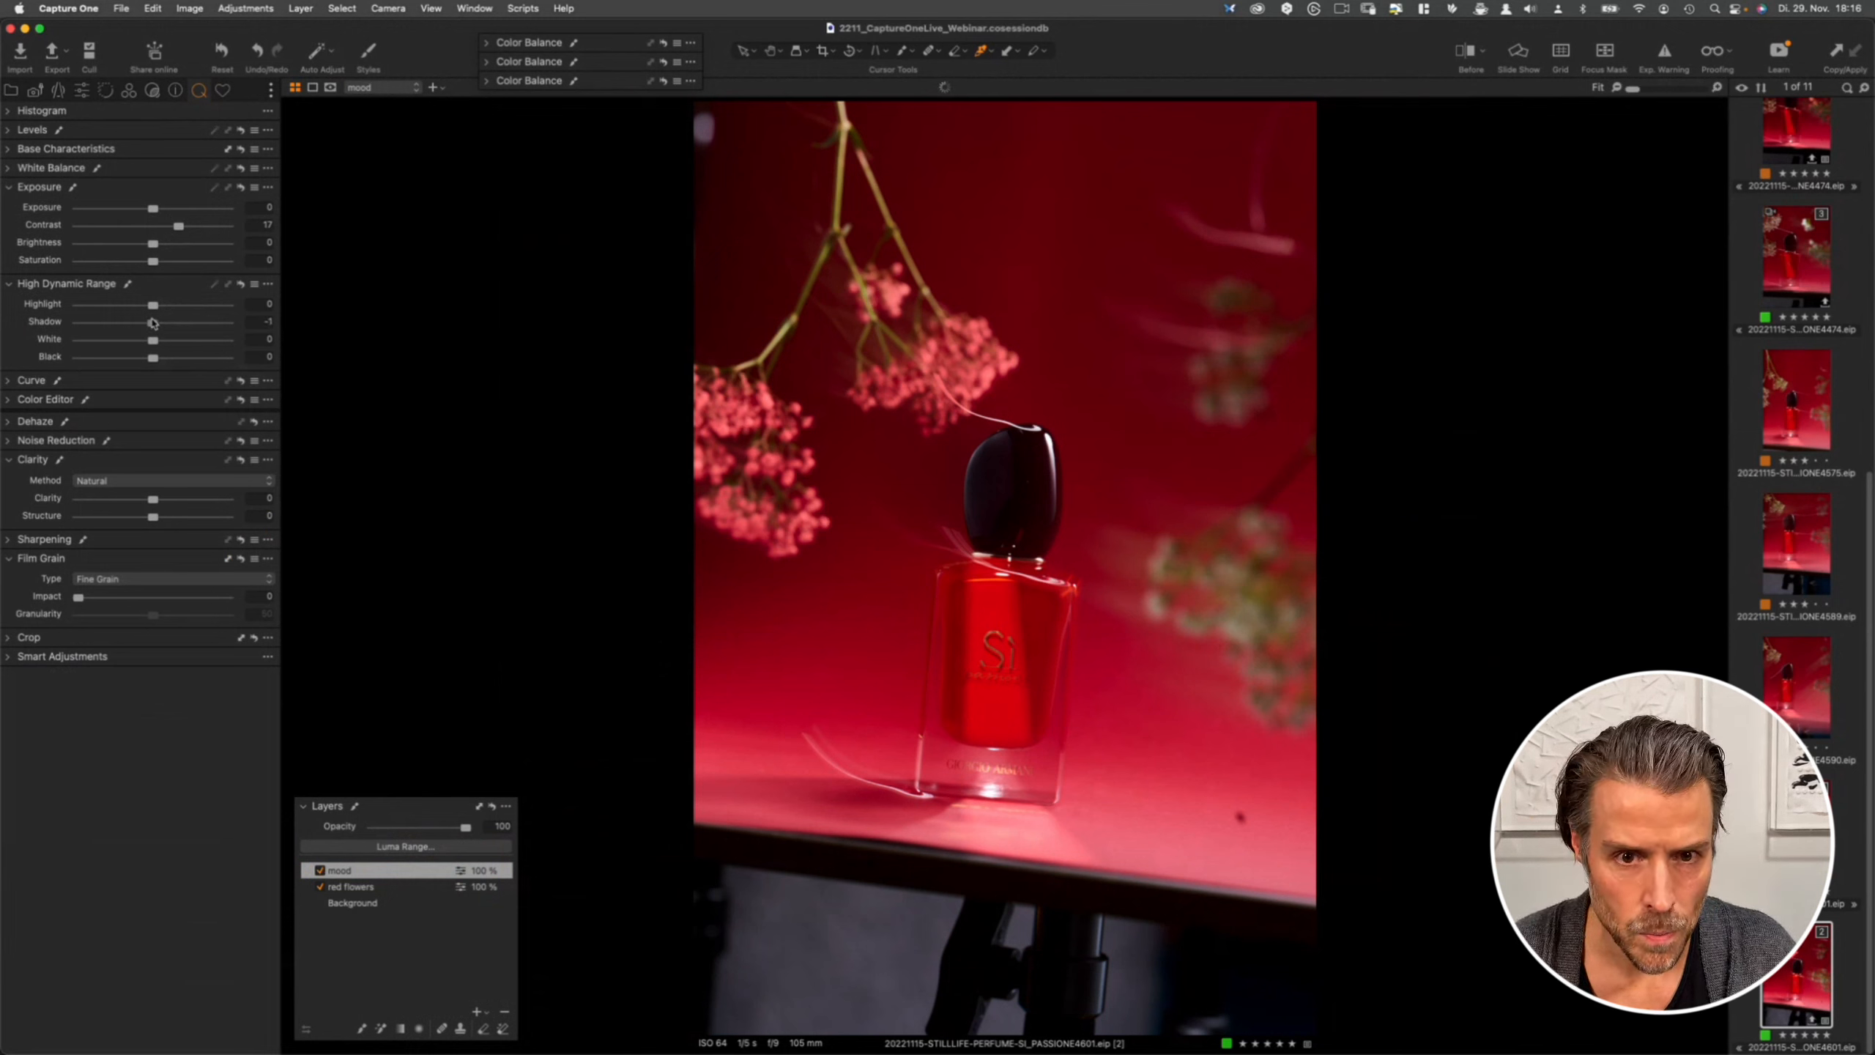
left_click_drag(154, 323, 148, 323)
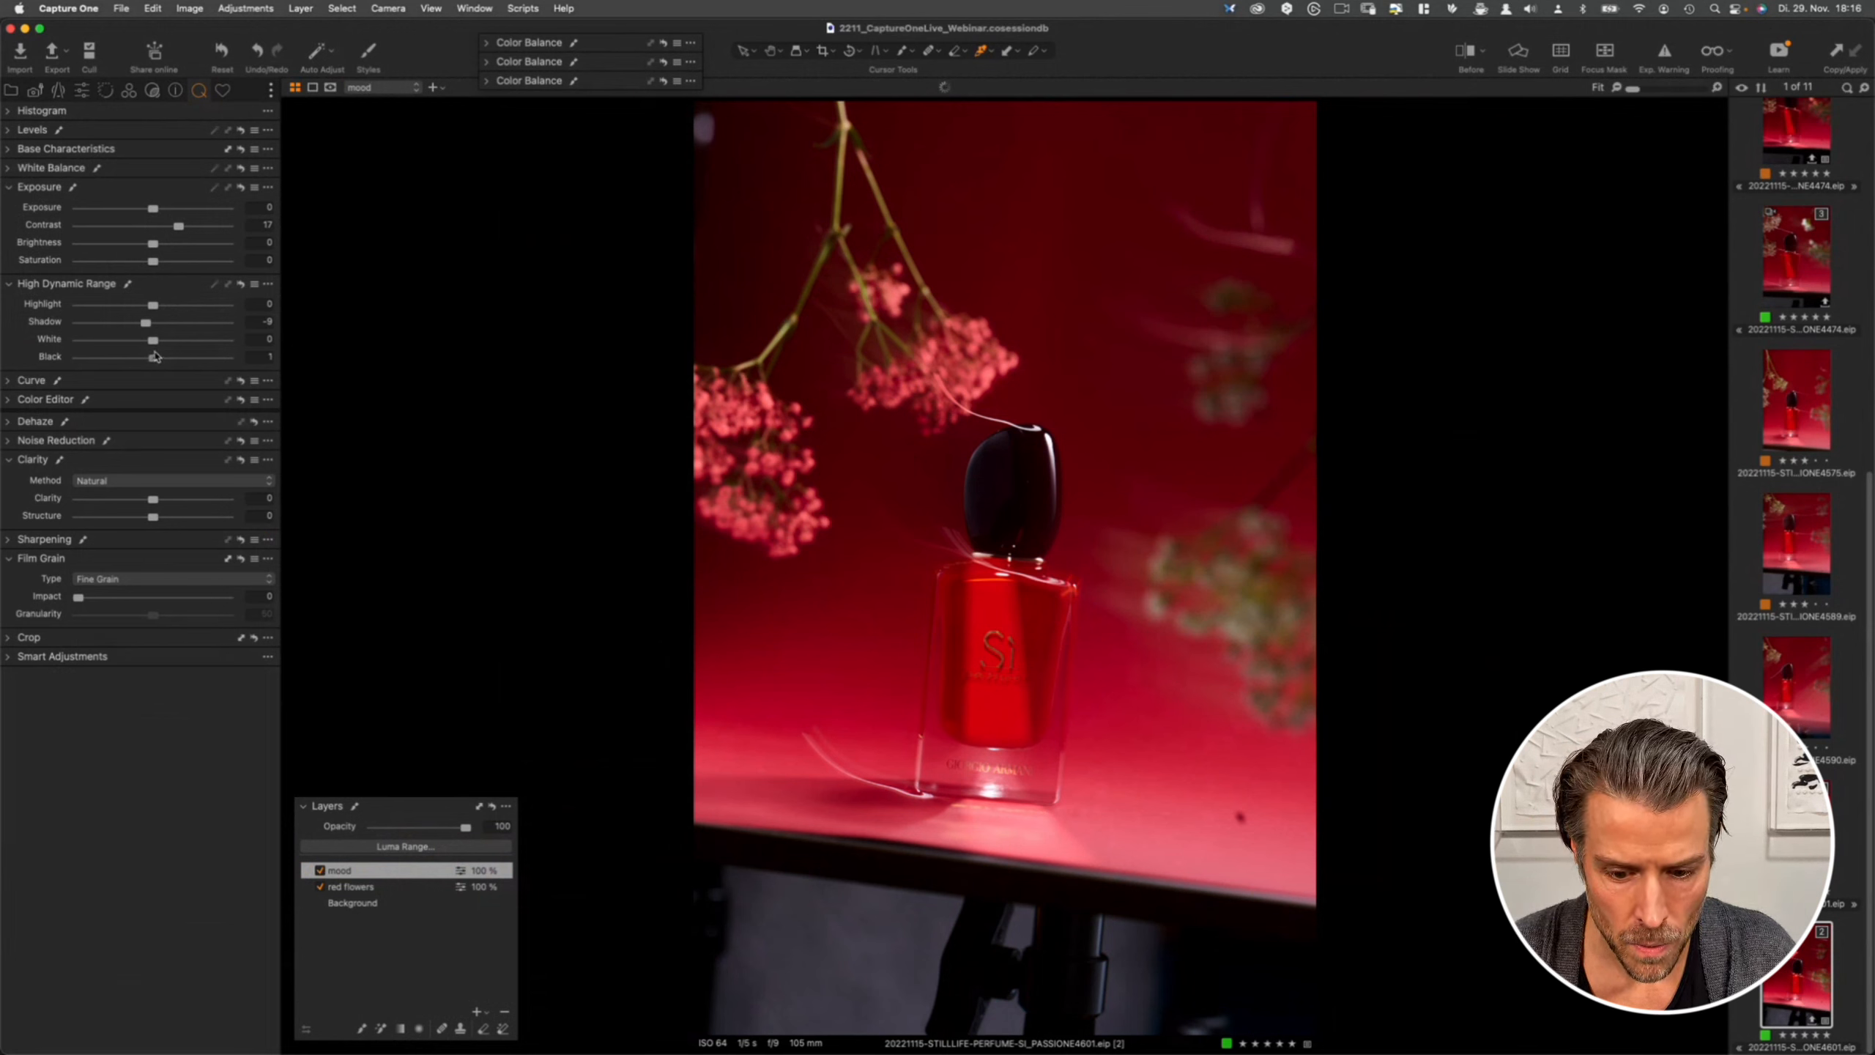
left_click_drag(154, 357, 145, 349)
left_click(237, 285, "alt")
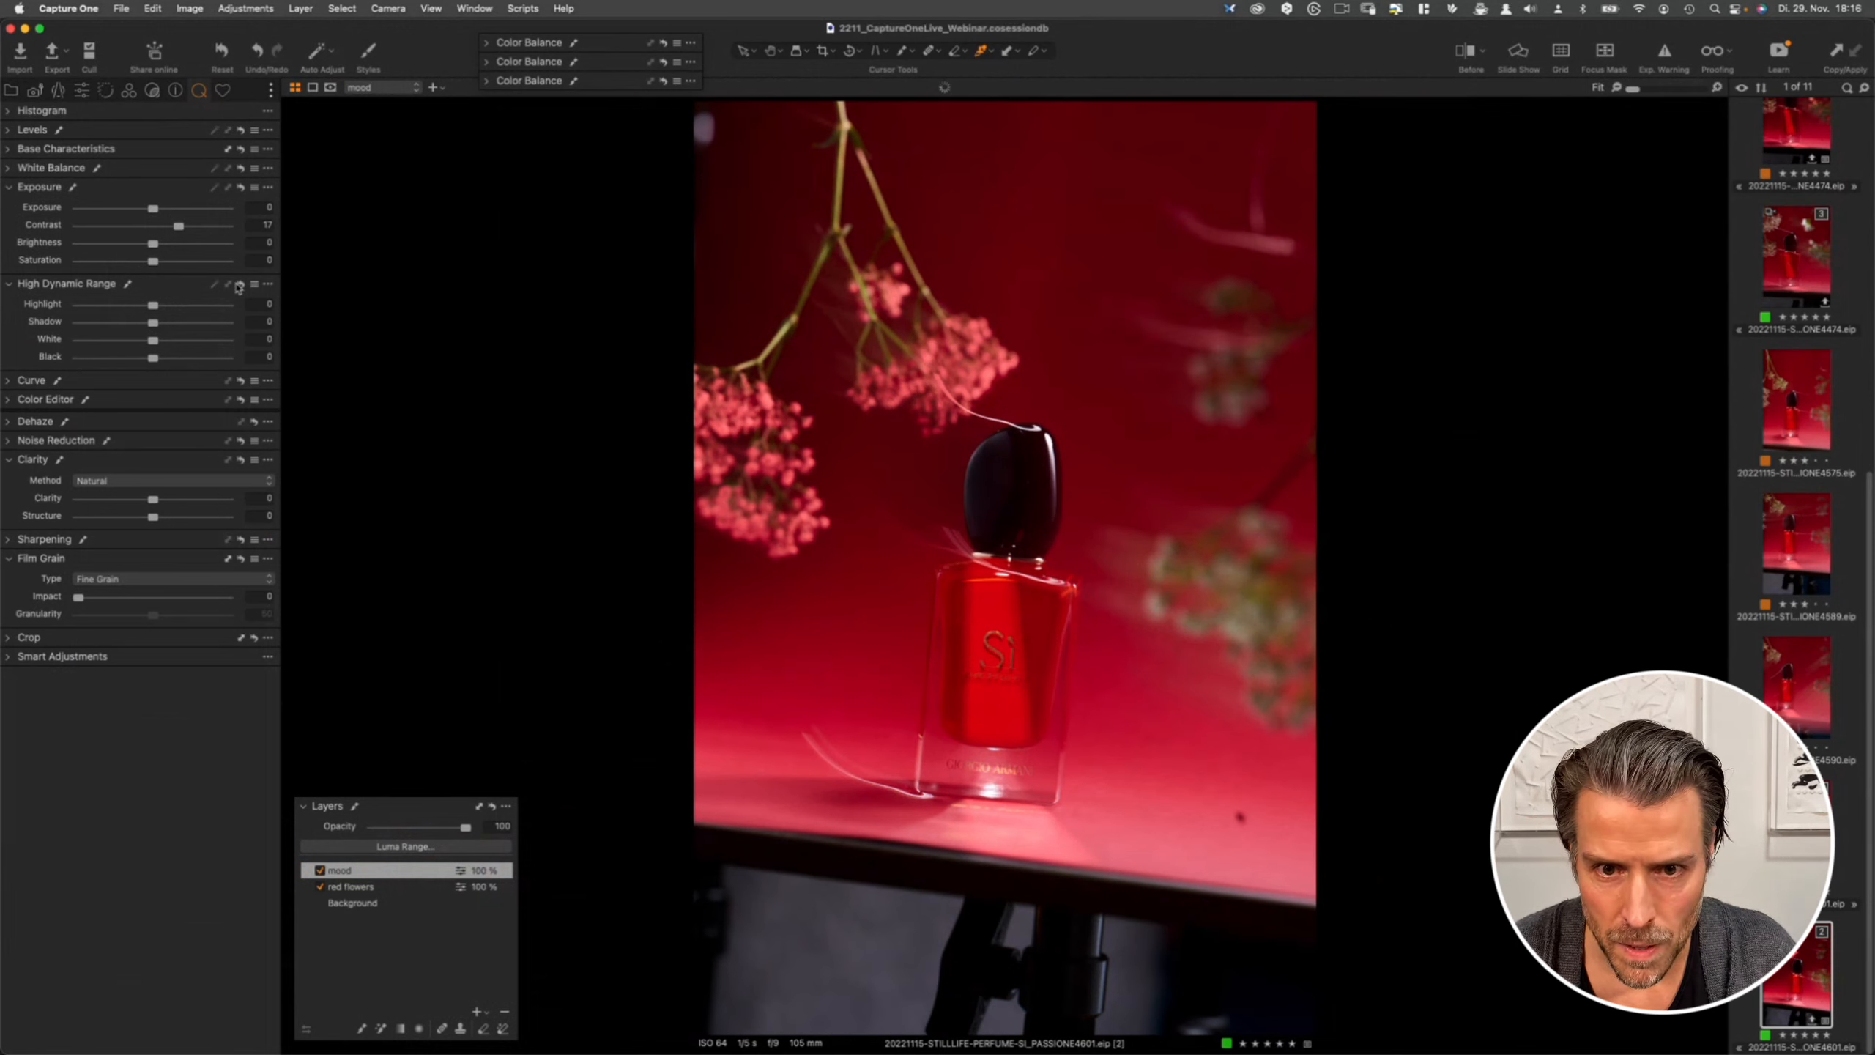
- Toggle the before and after view to compare the edit with the original
left_click(1466, 59)
left_click(1464, 59)
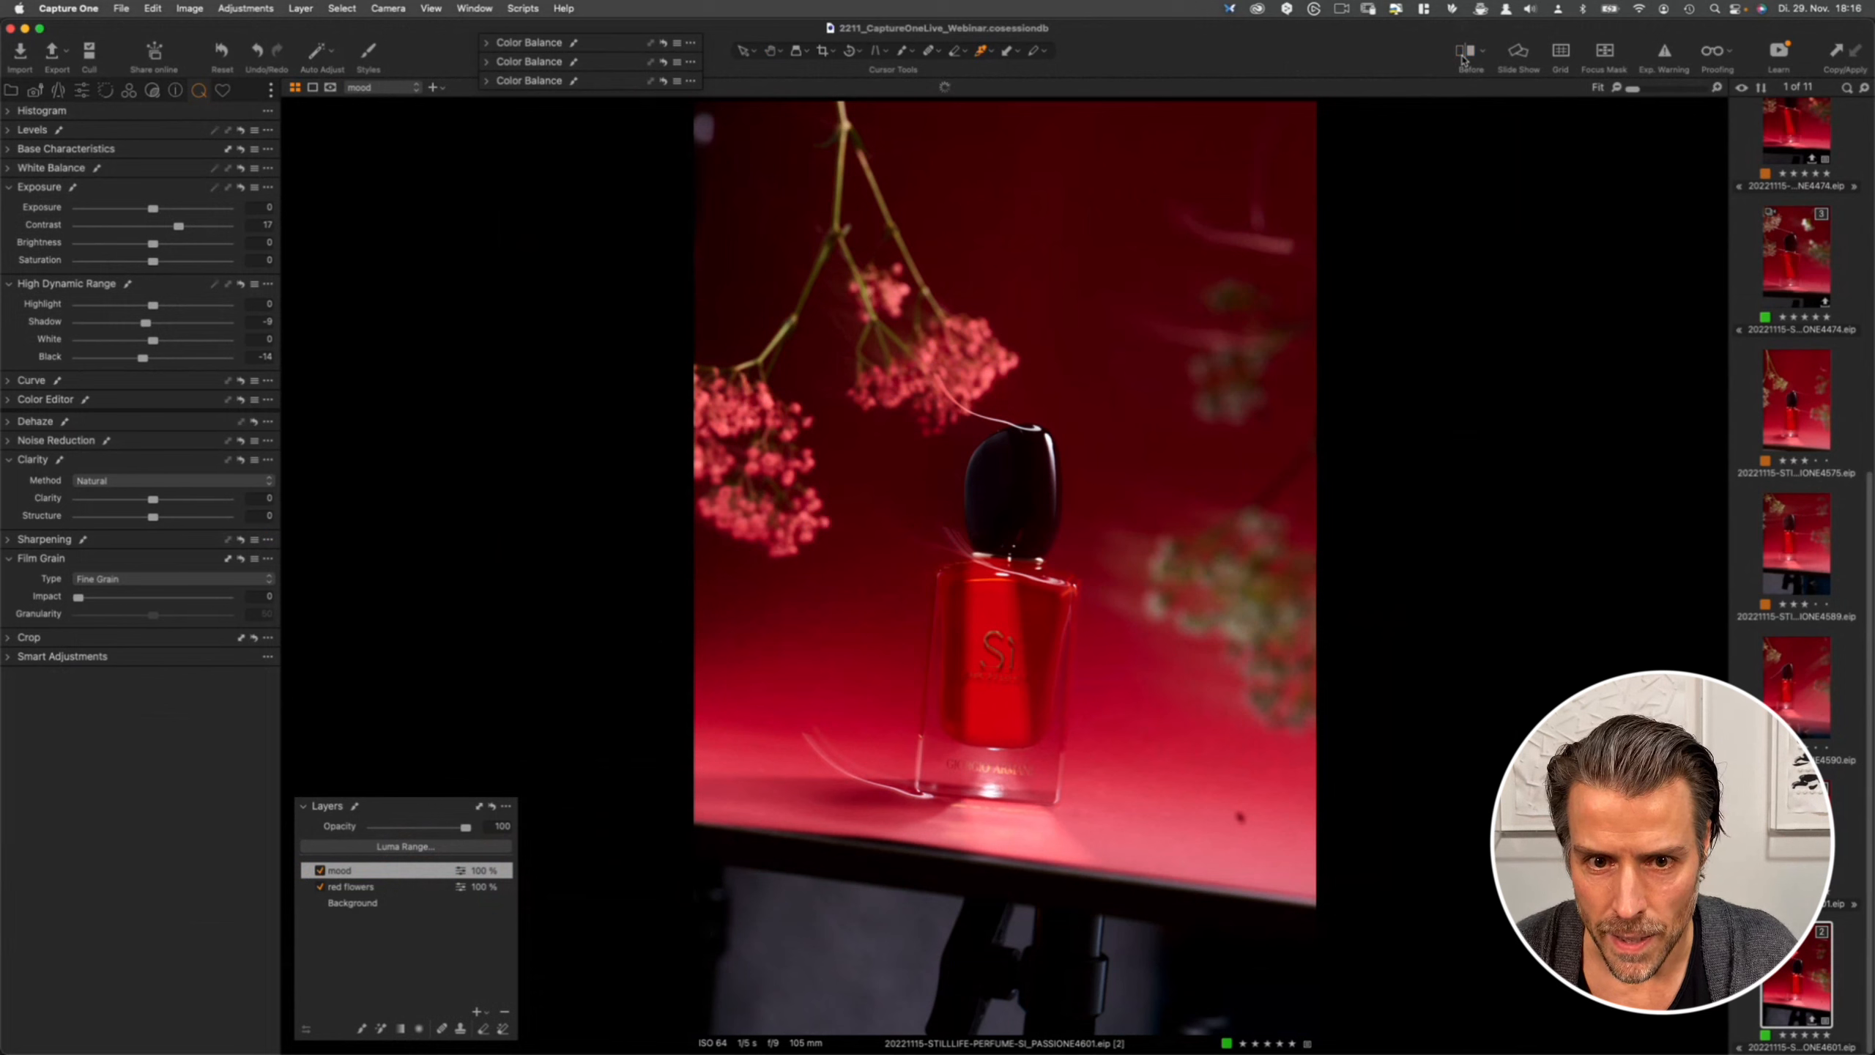
left_click(1464, 59)
left_click(1464, 60)
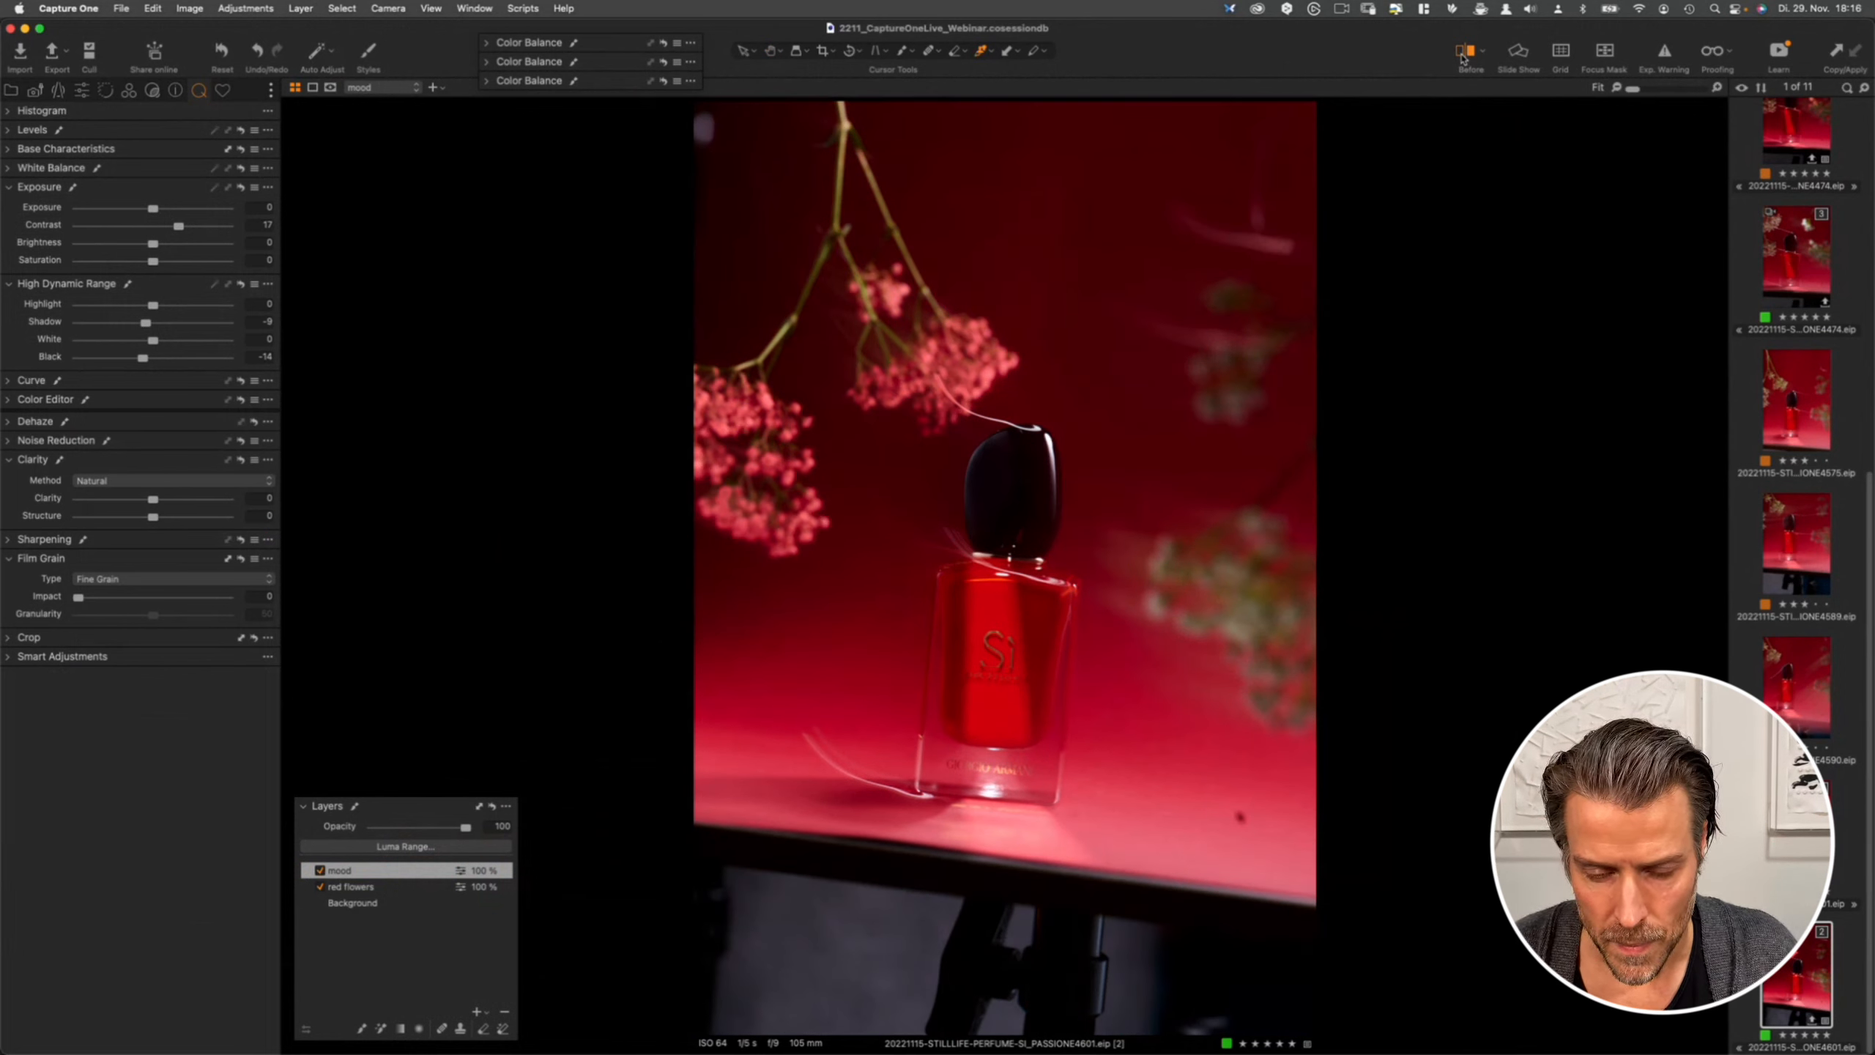
left_click(1464, 60)
left_click(1464, 60)
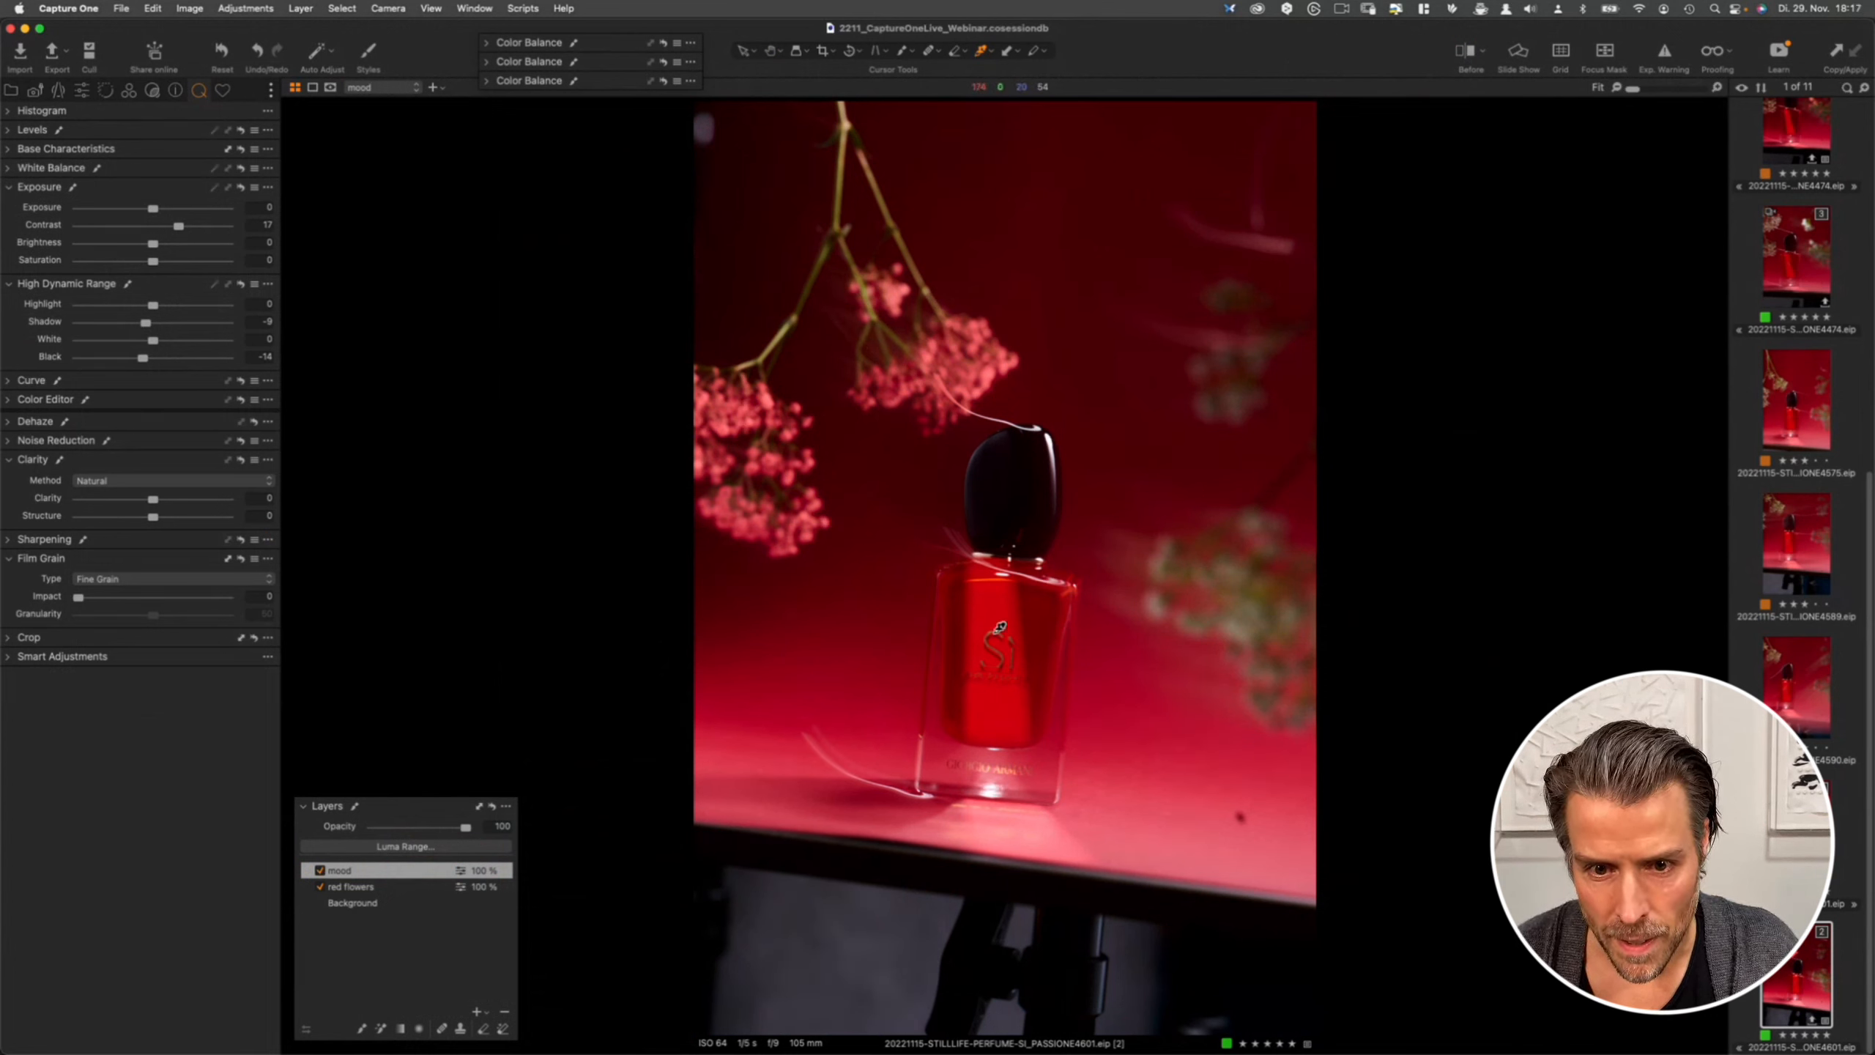
left_click(1467, 57)
left_click(1468, 56)
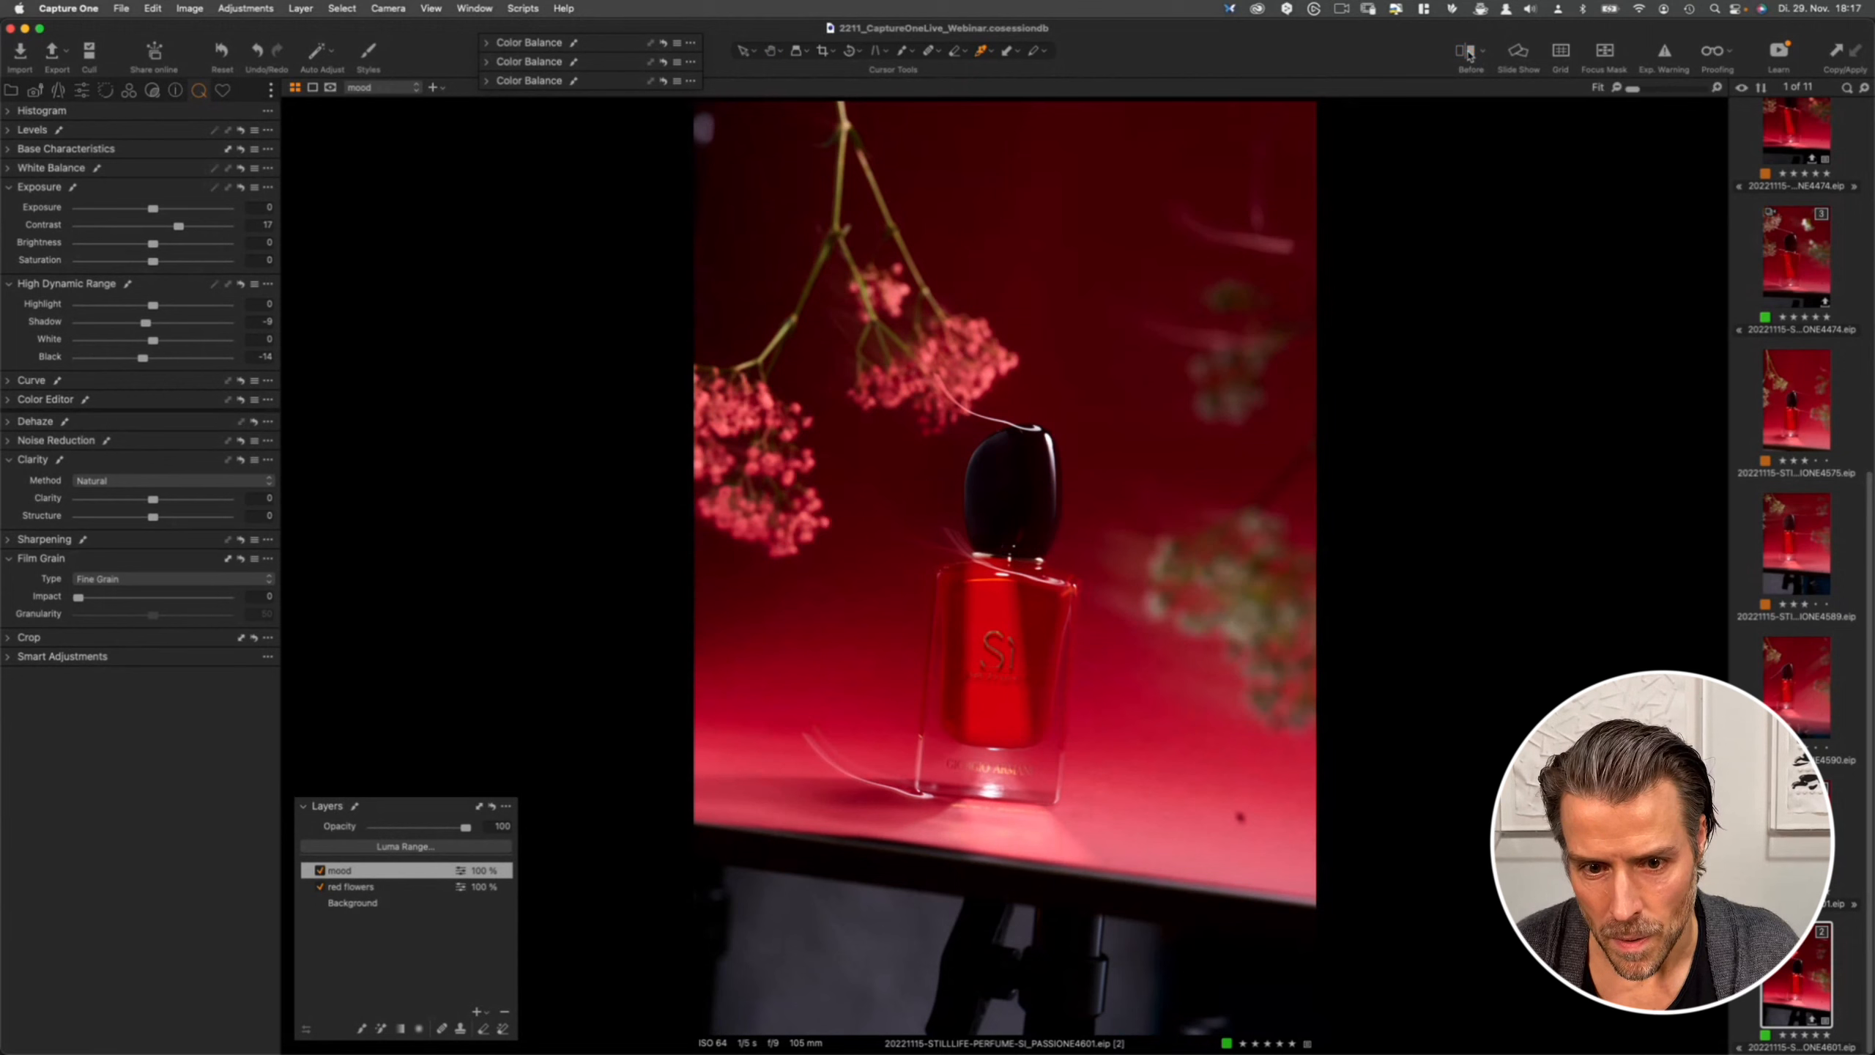
left_click(1467, 57)
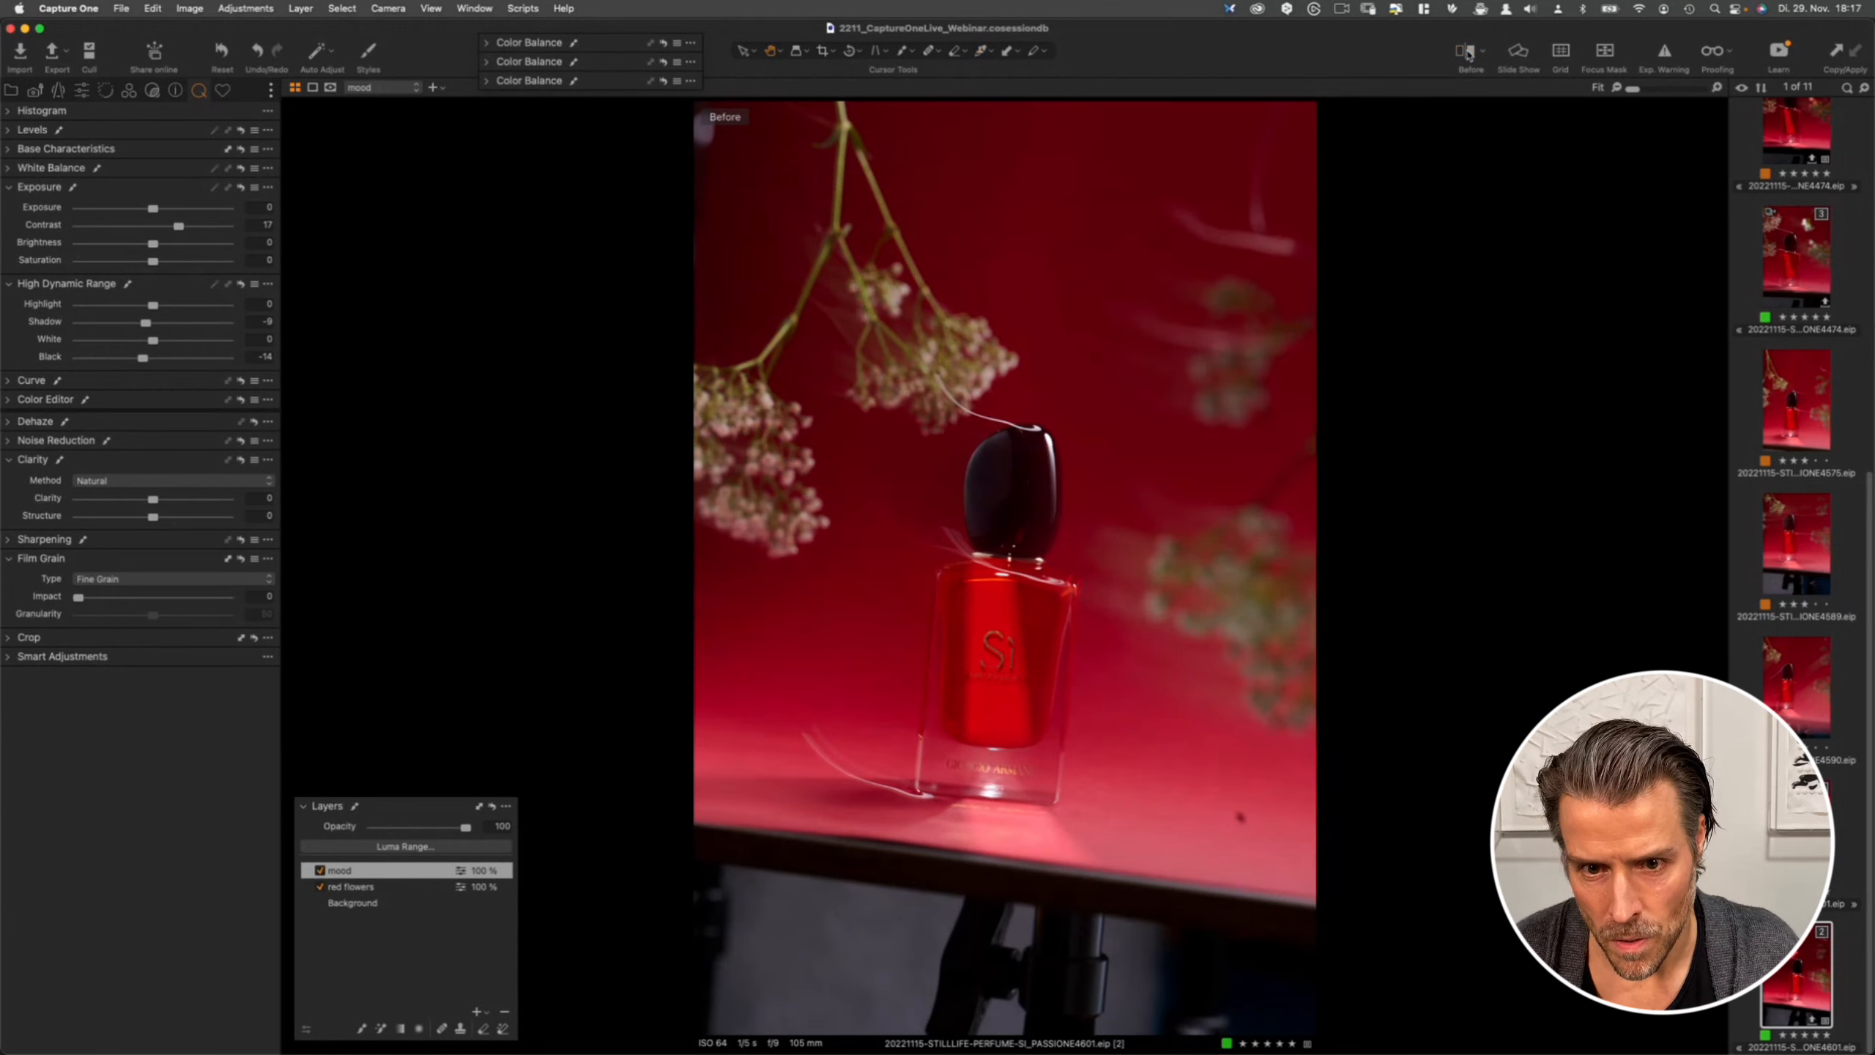
left_click(1468, 53)
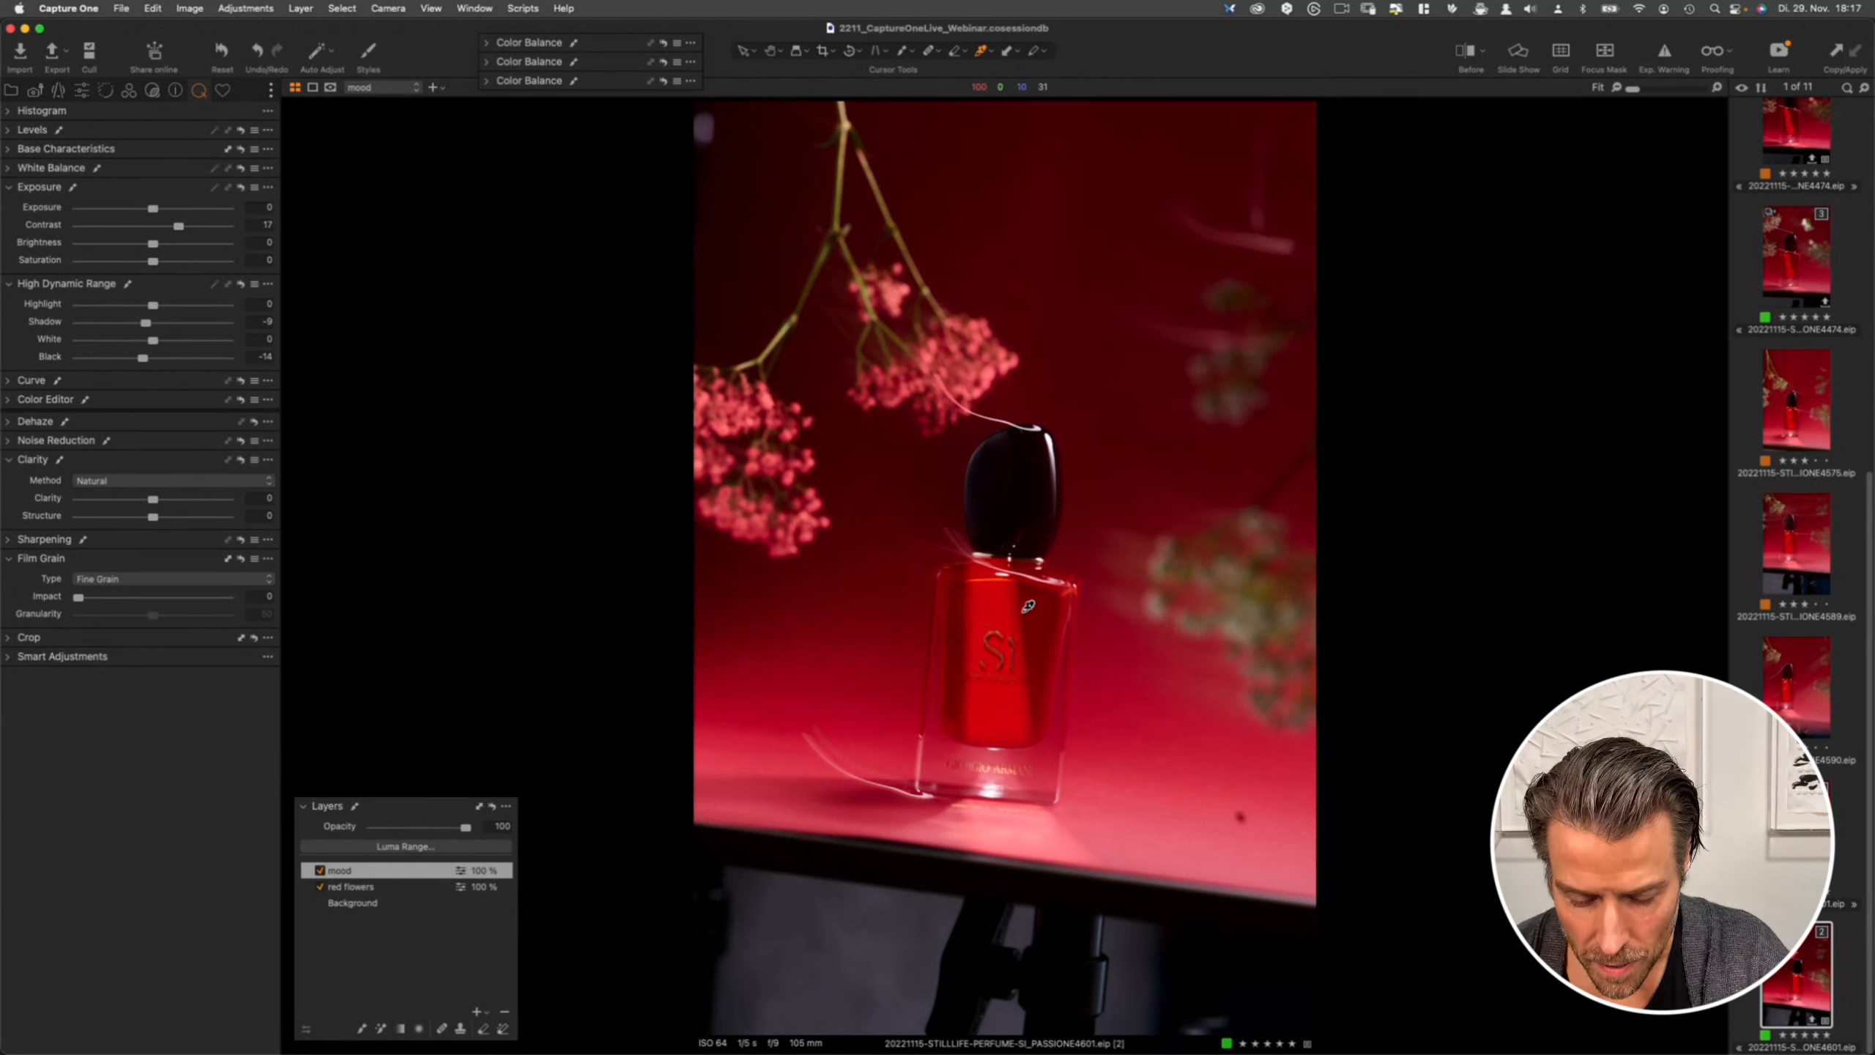
- Zoom in on the Sì logo on the bottle and switch the mask tool to Magic Brush
key("super+plus")
key("super+plus")
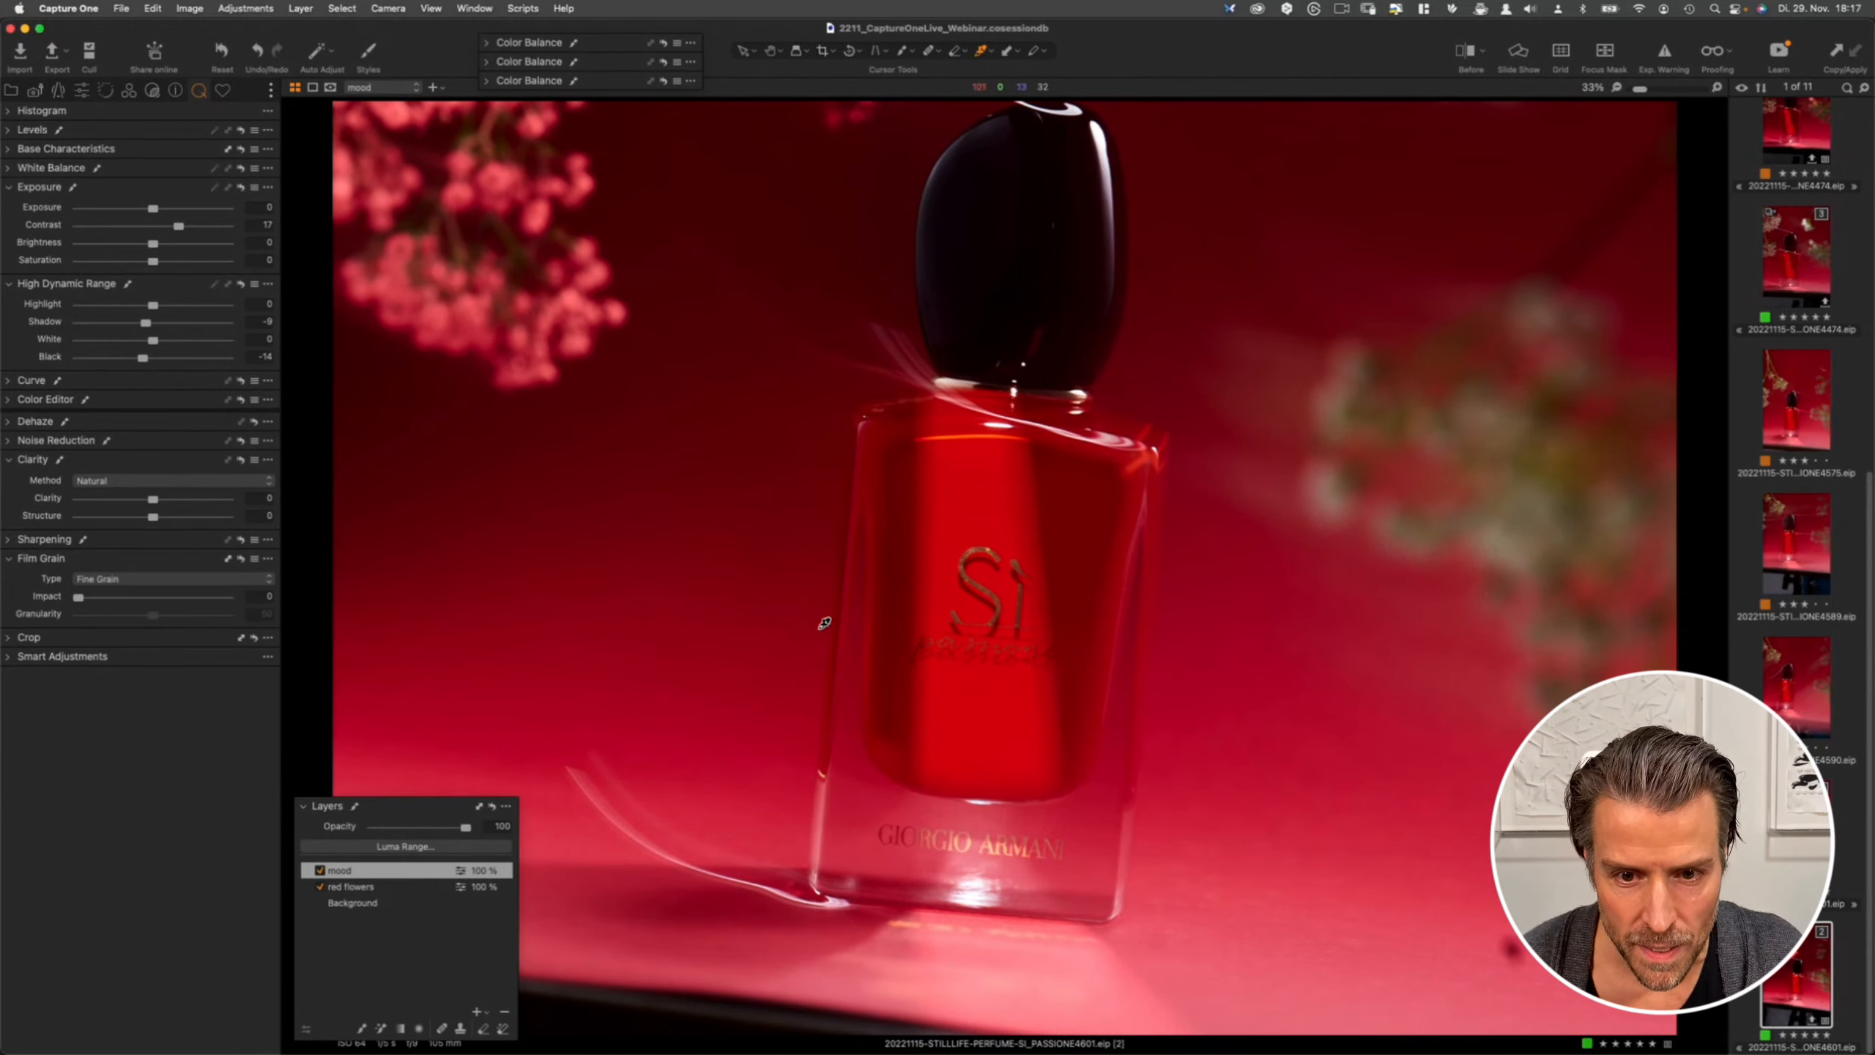
key("super+plus")
key("super+plus")
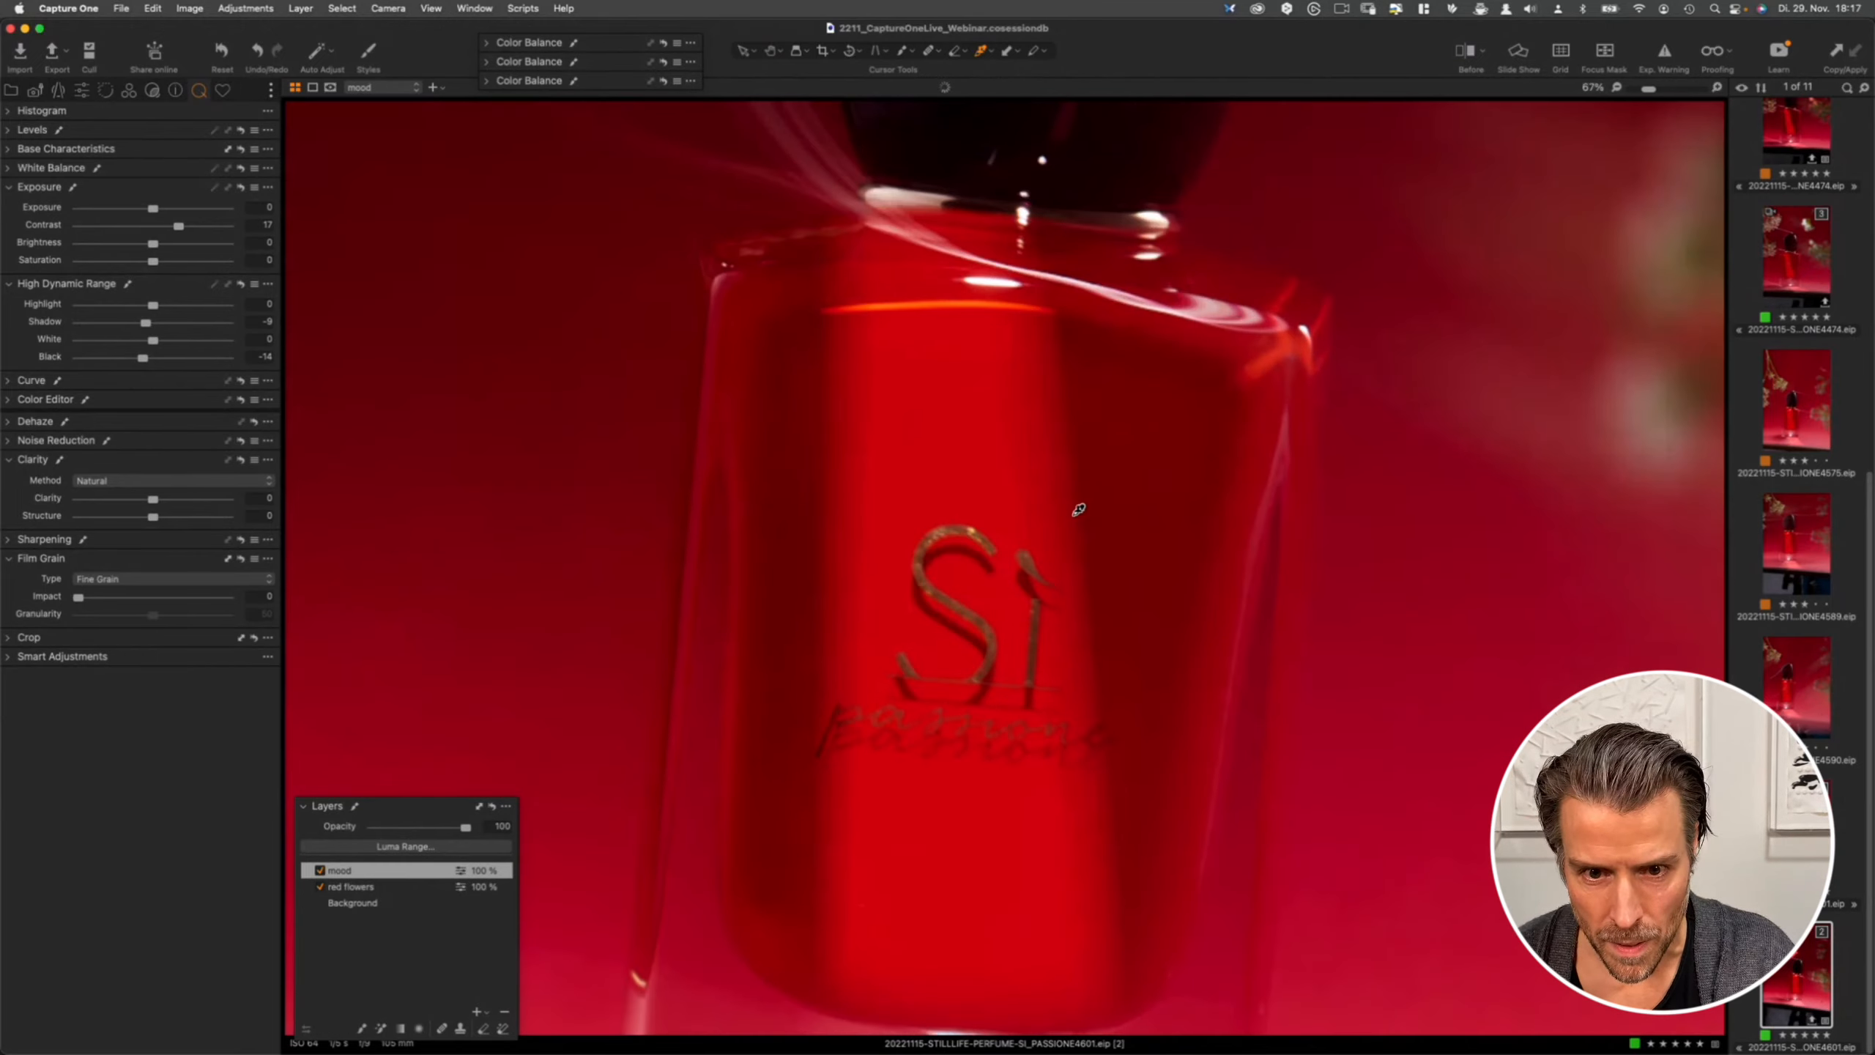
key("super+plus")
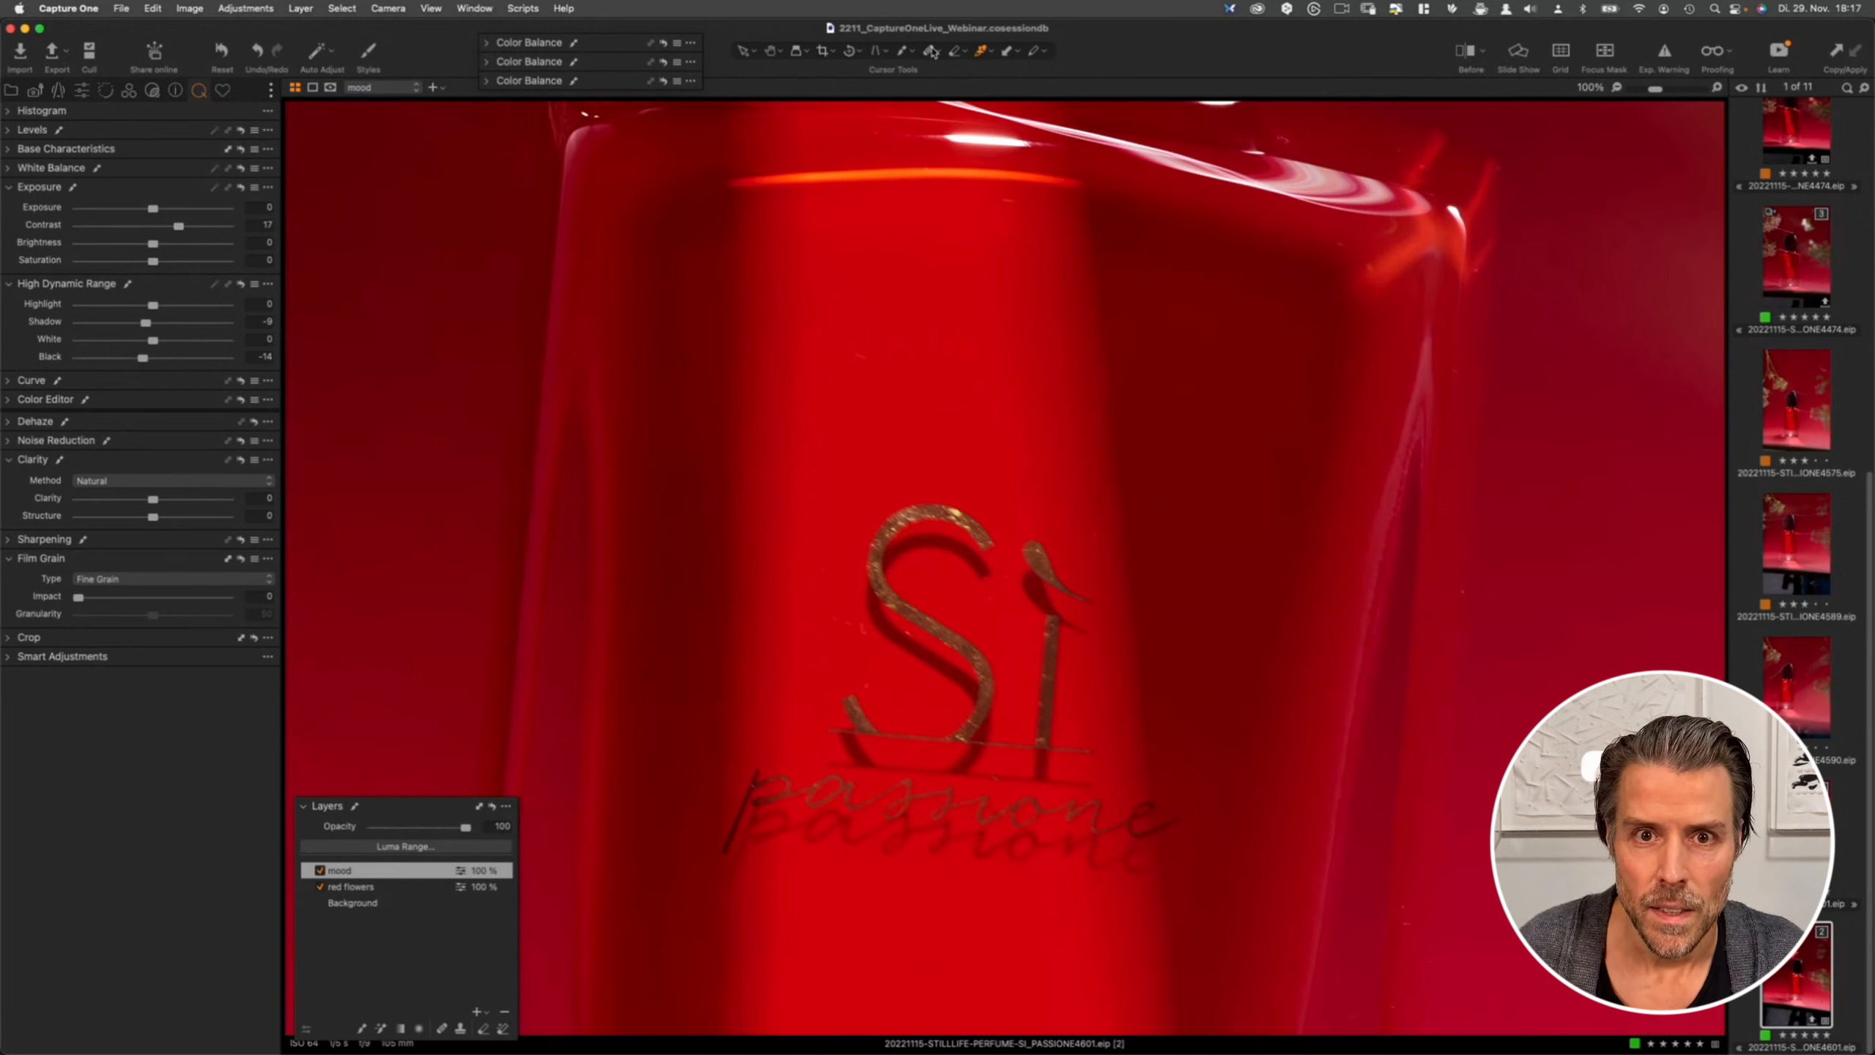
left_click(901, 53)
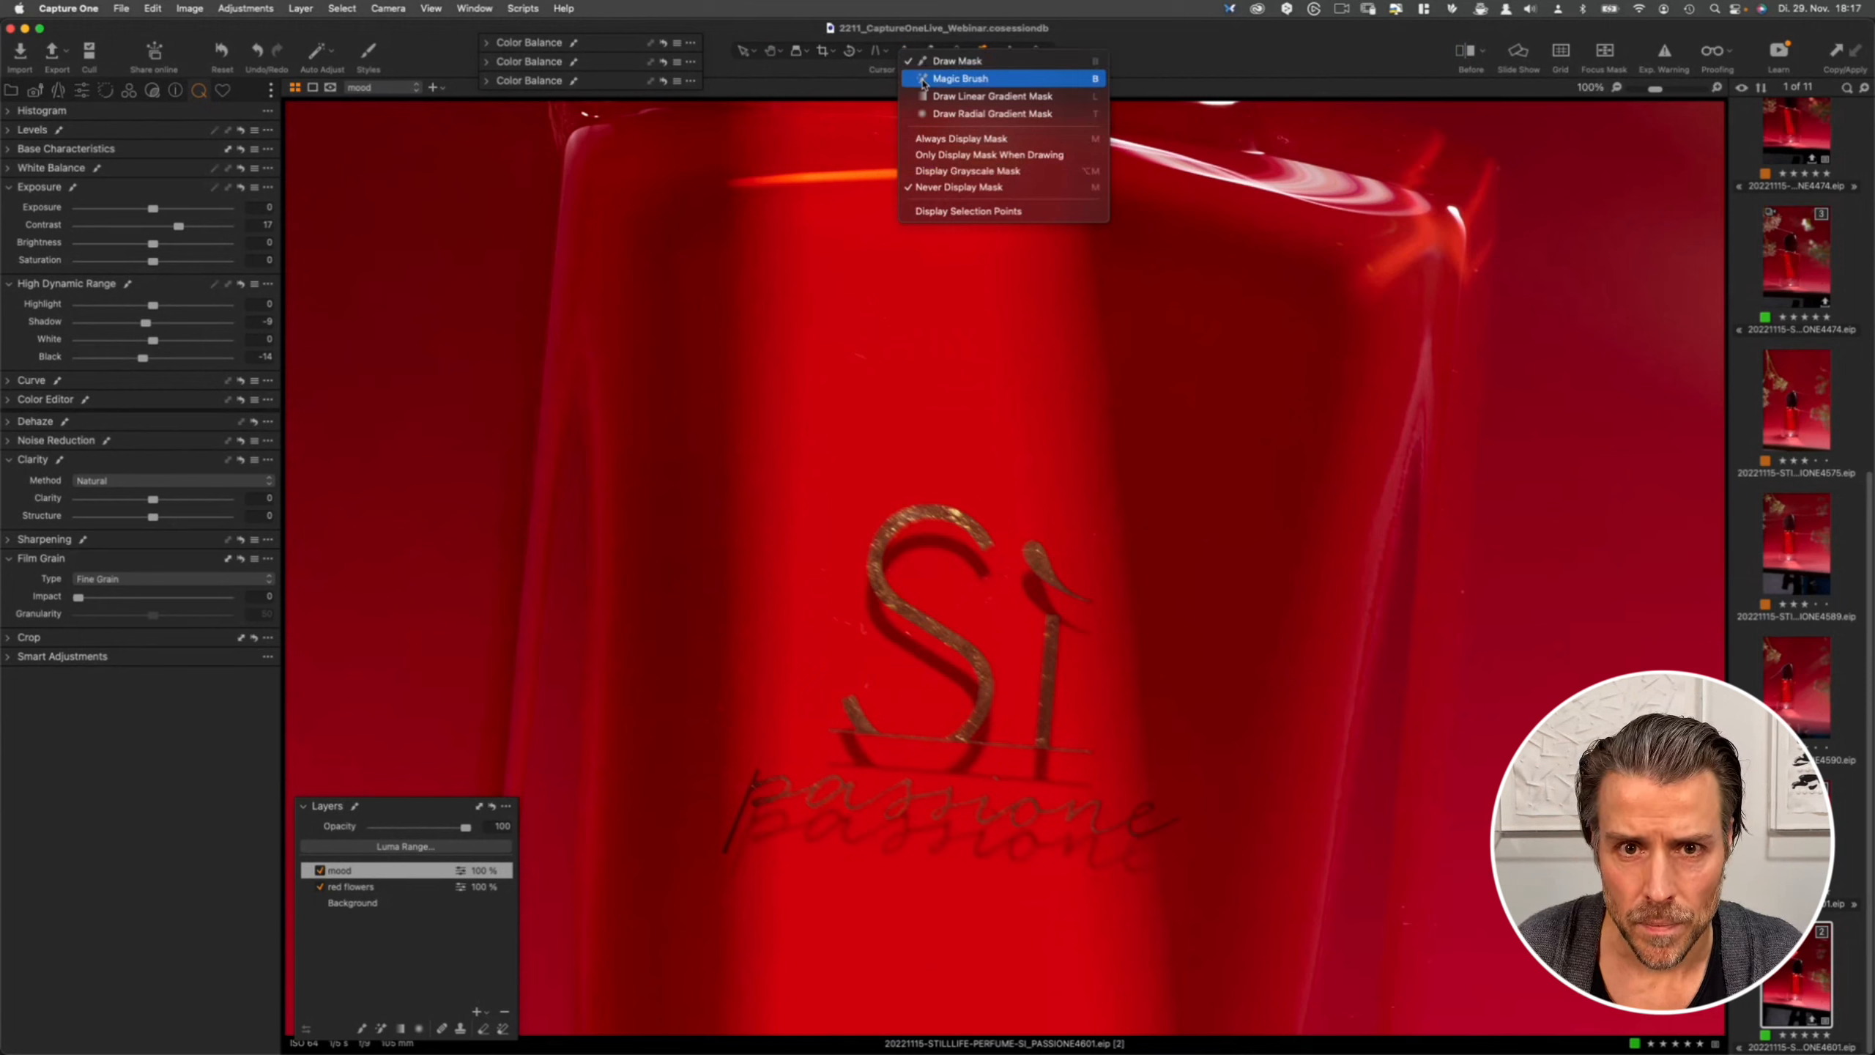
left_click(937, 71)
mouse_move(909, 507)
left_mouse_down()
mouse_move(882, 497)
mouse_move(910, 504)
left_mouse_up()
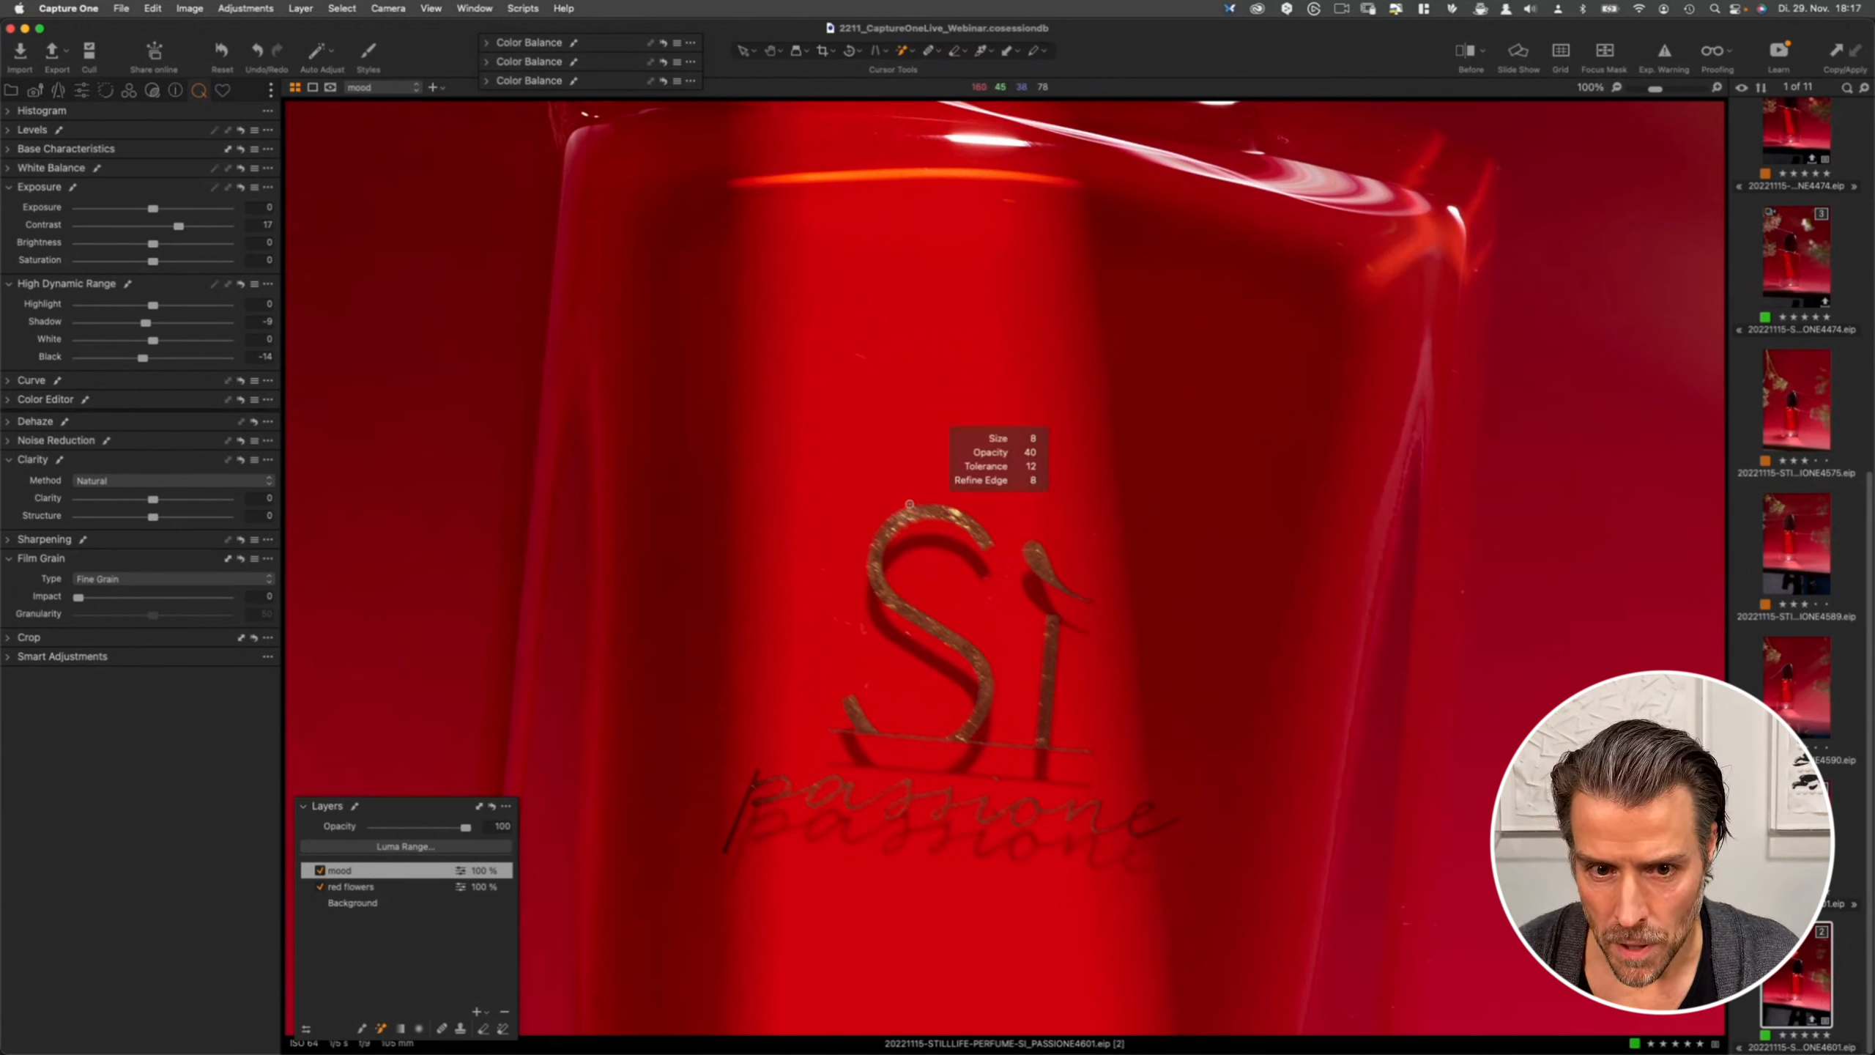
left_click(893, 527)
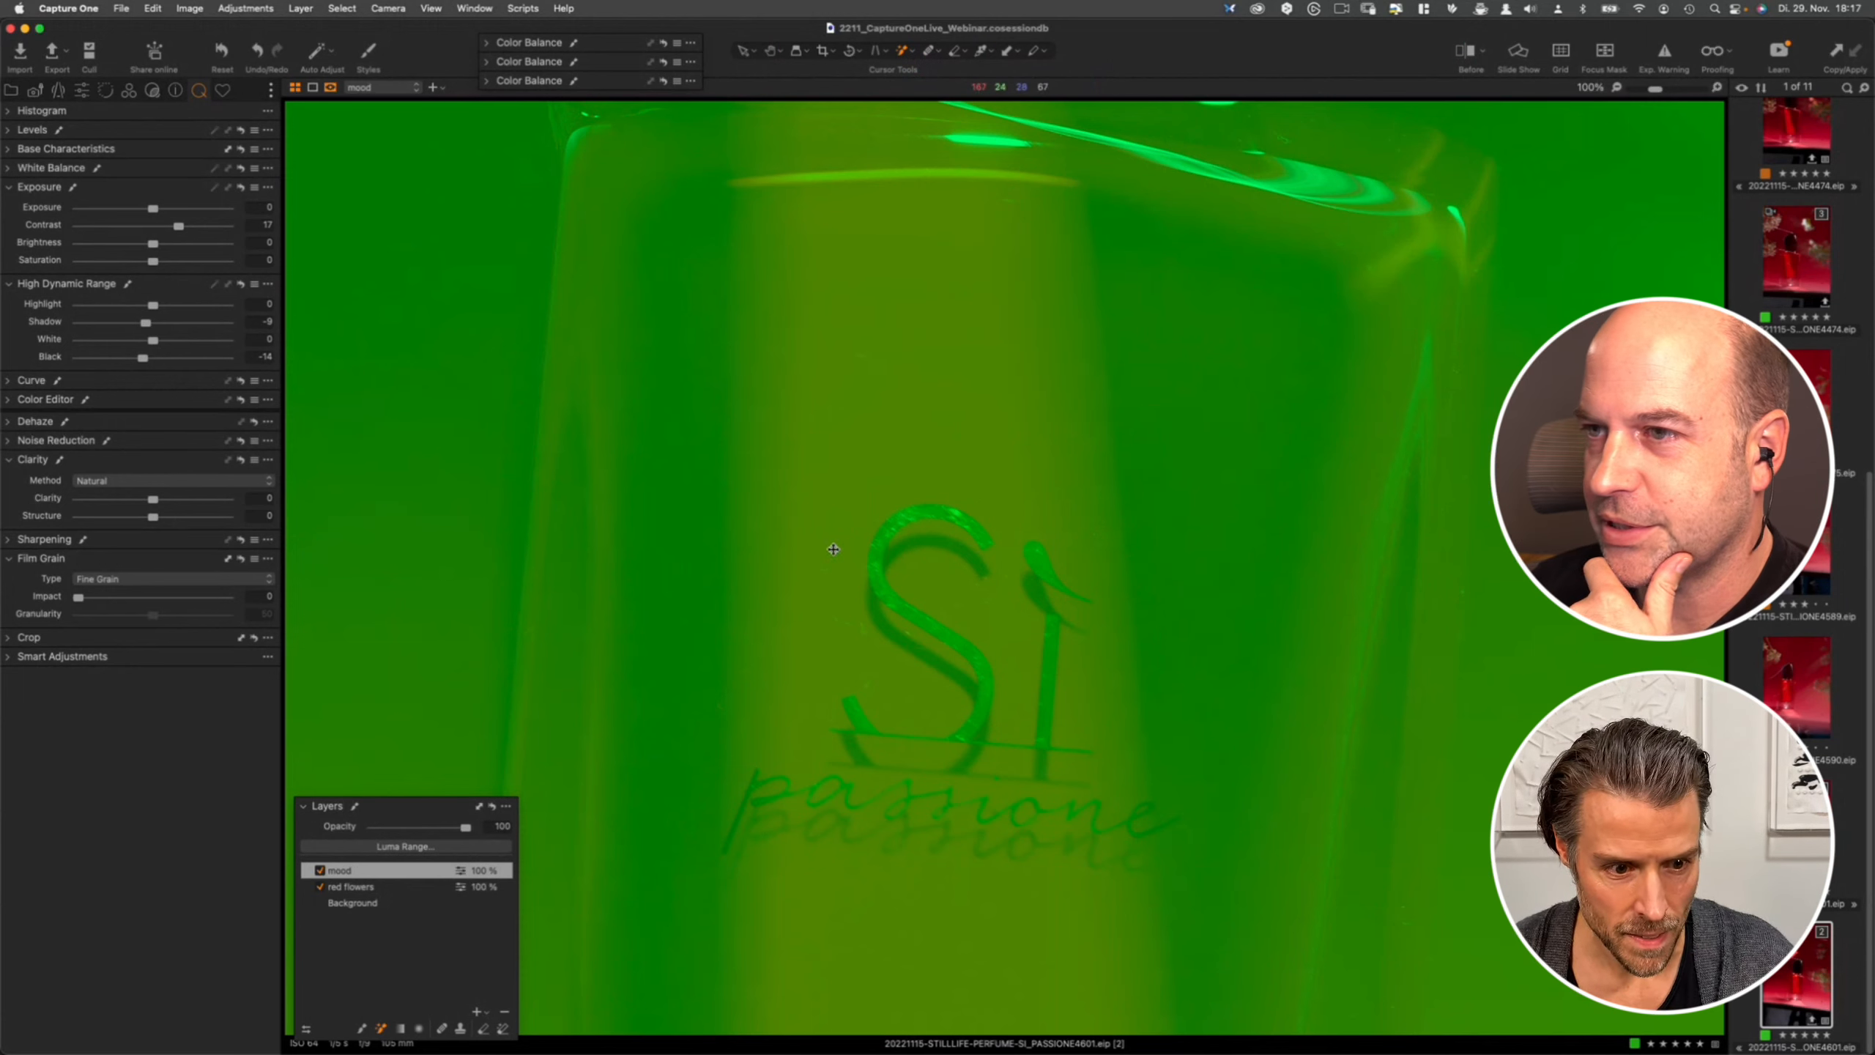
- Add another adjustment layer and name it gold color
left_click(479, 1011)
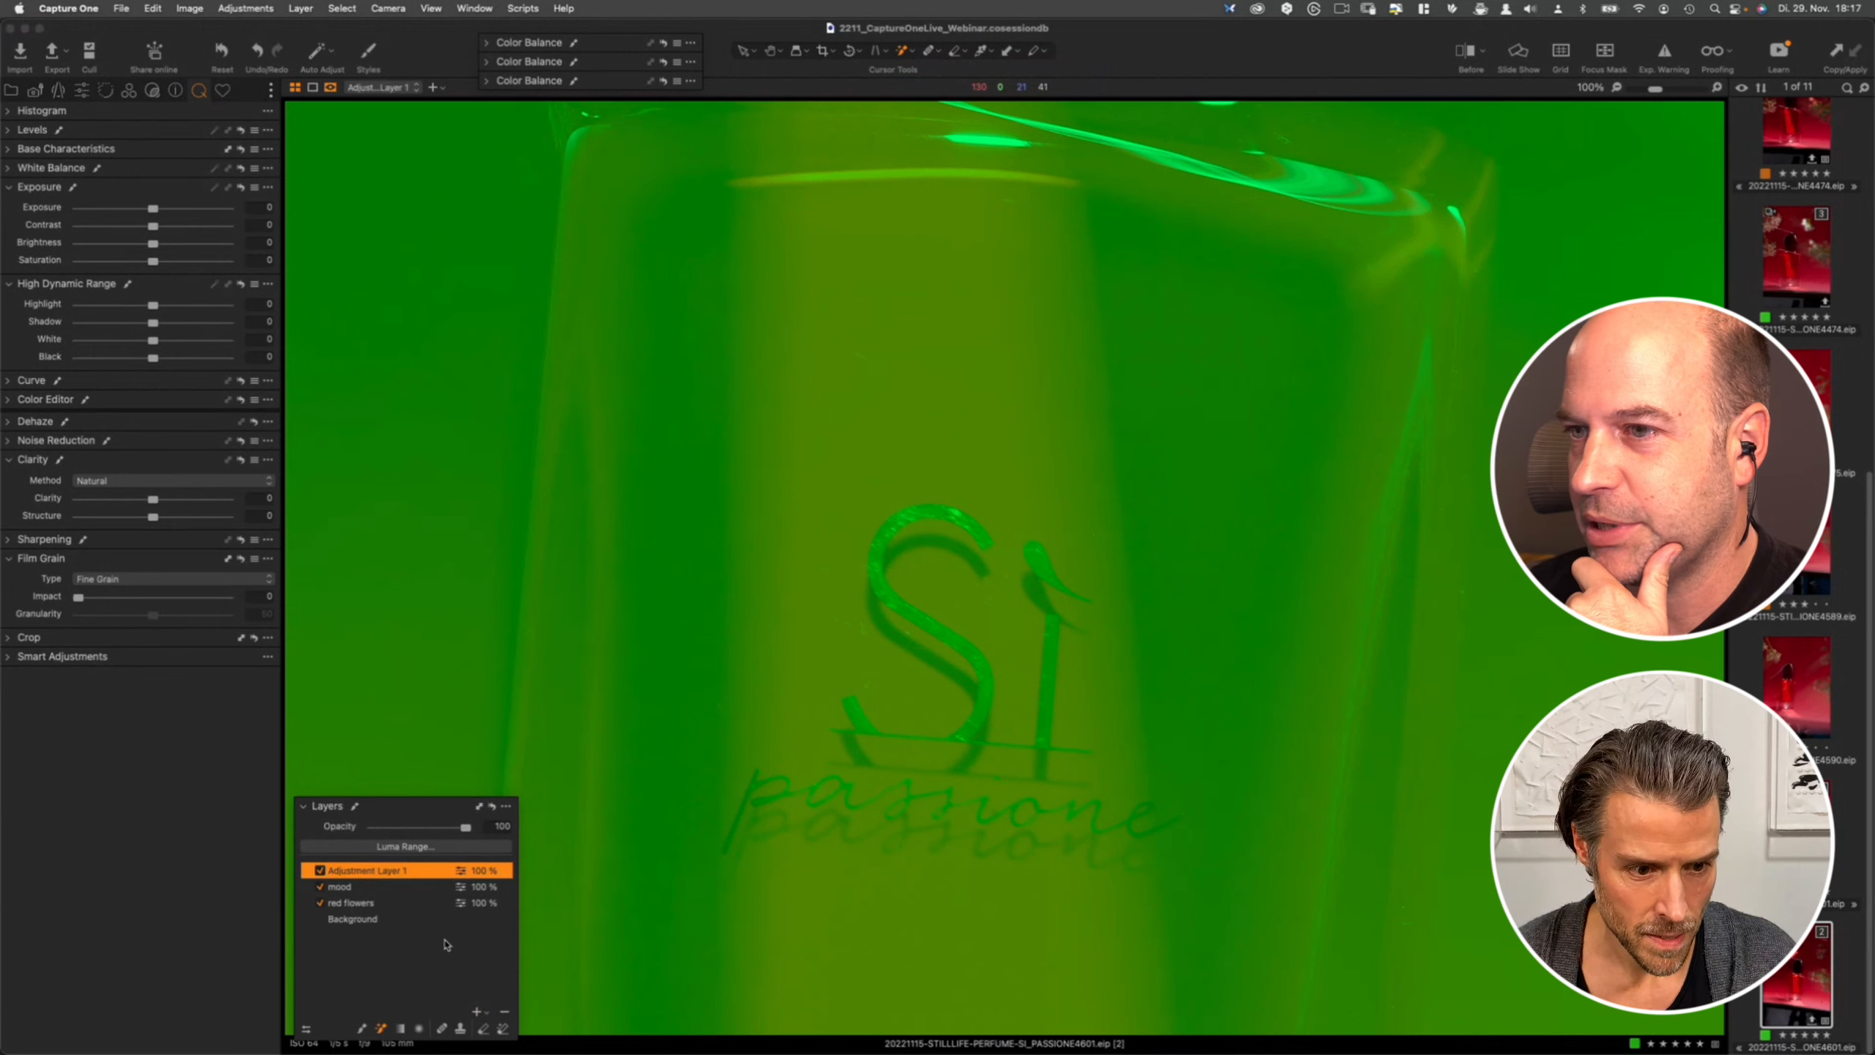
double_click(361, 872)
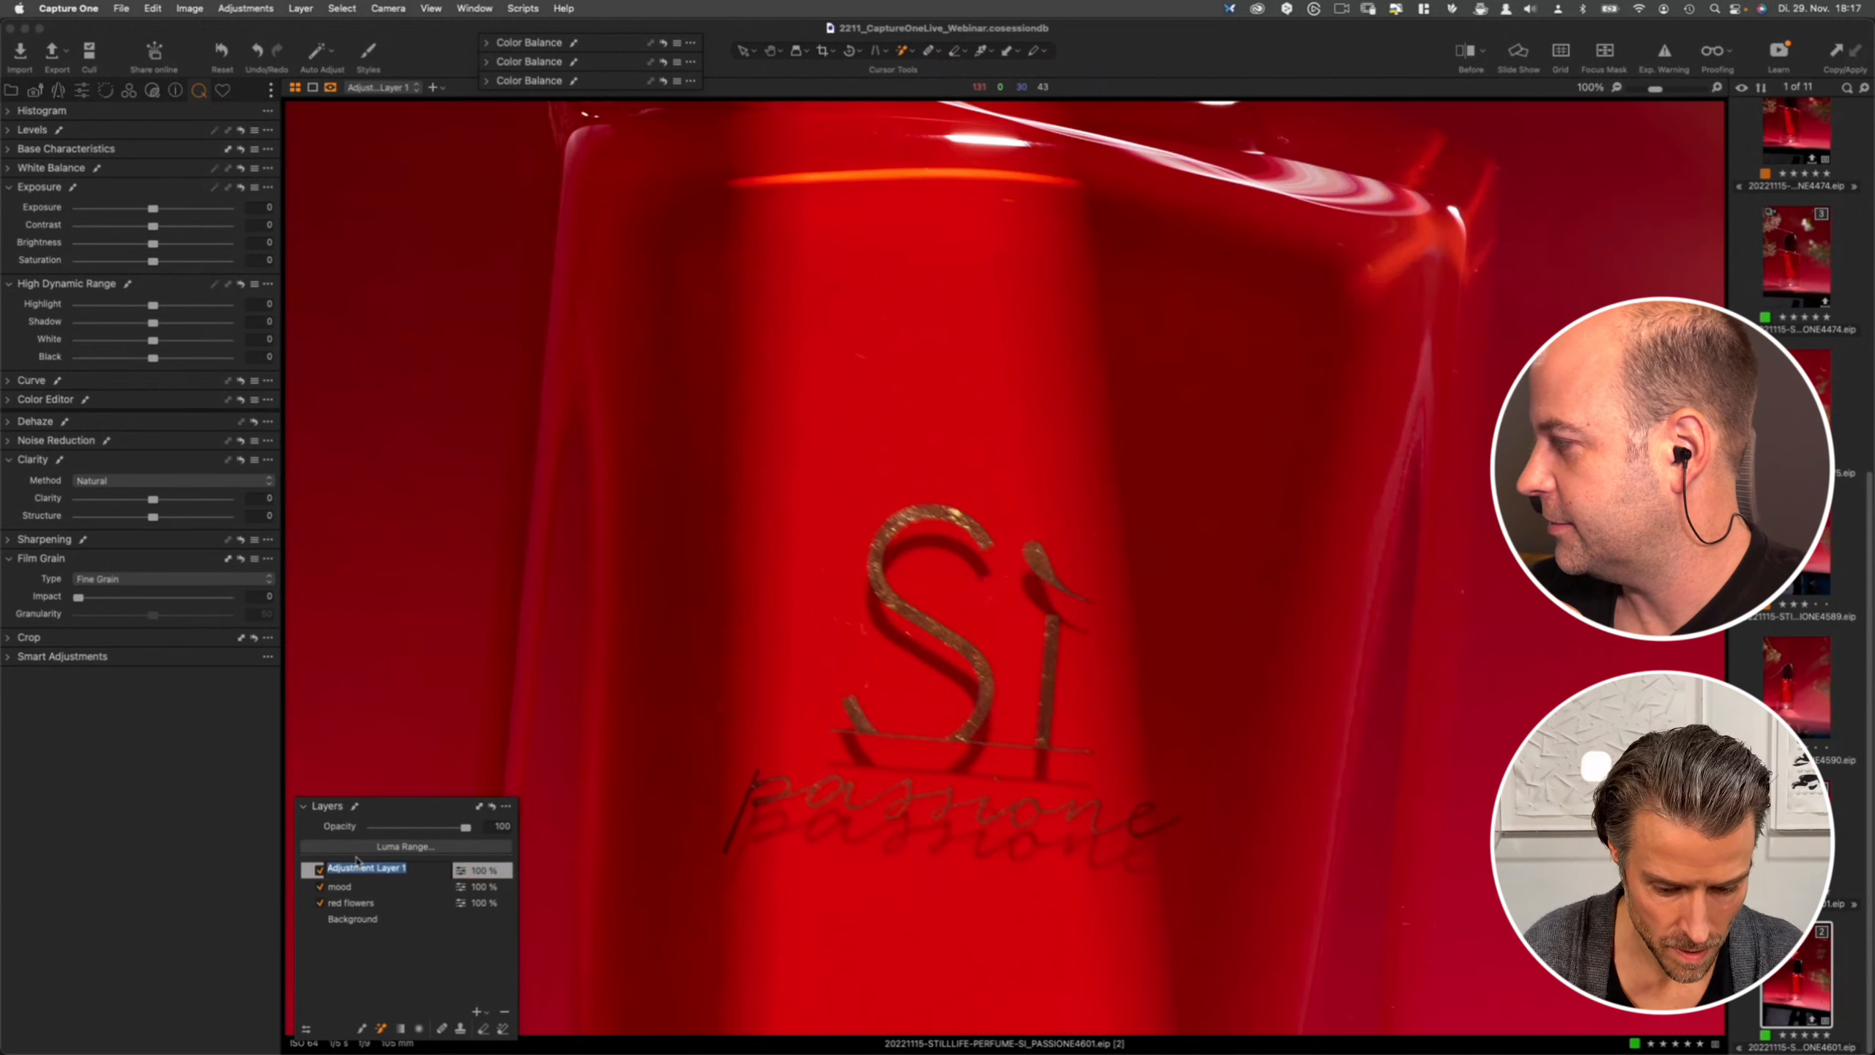
type("gold color")
key("Return")
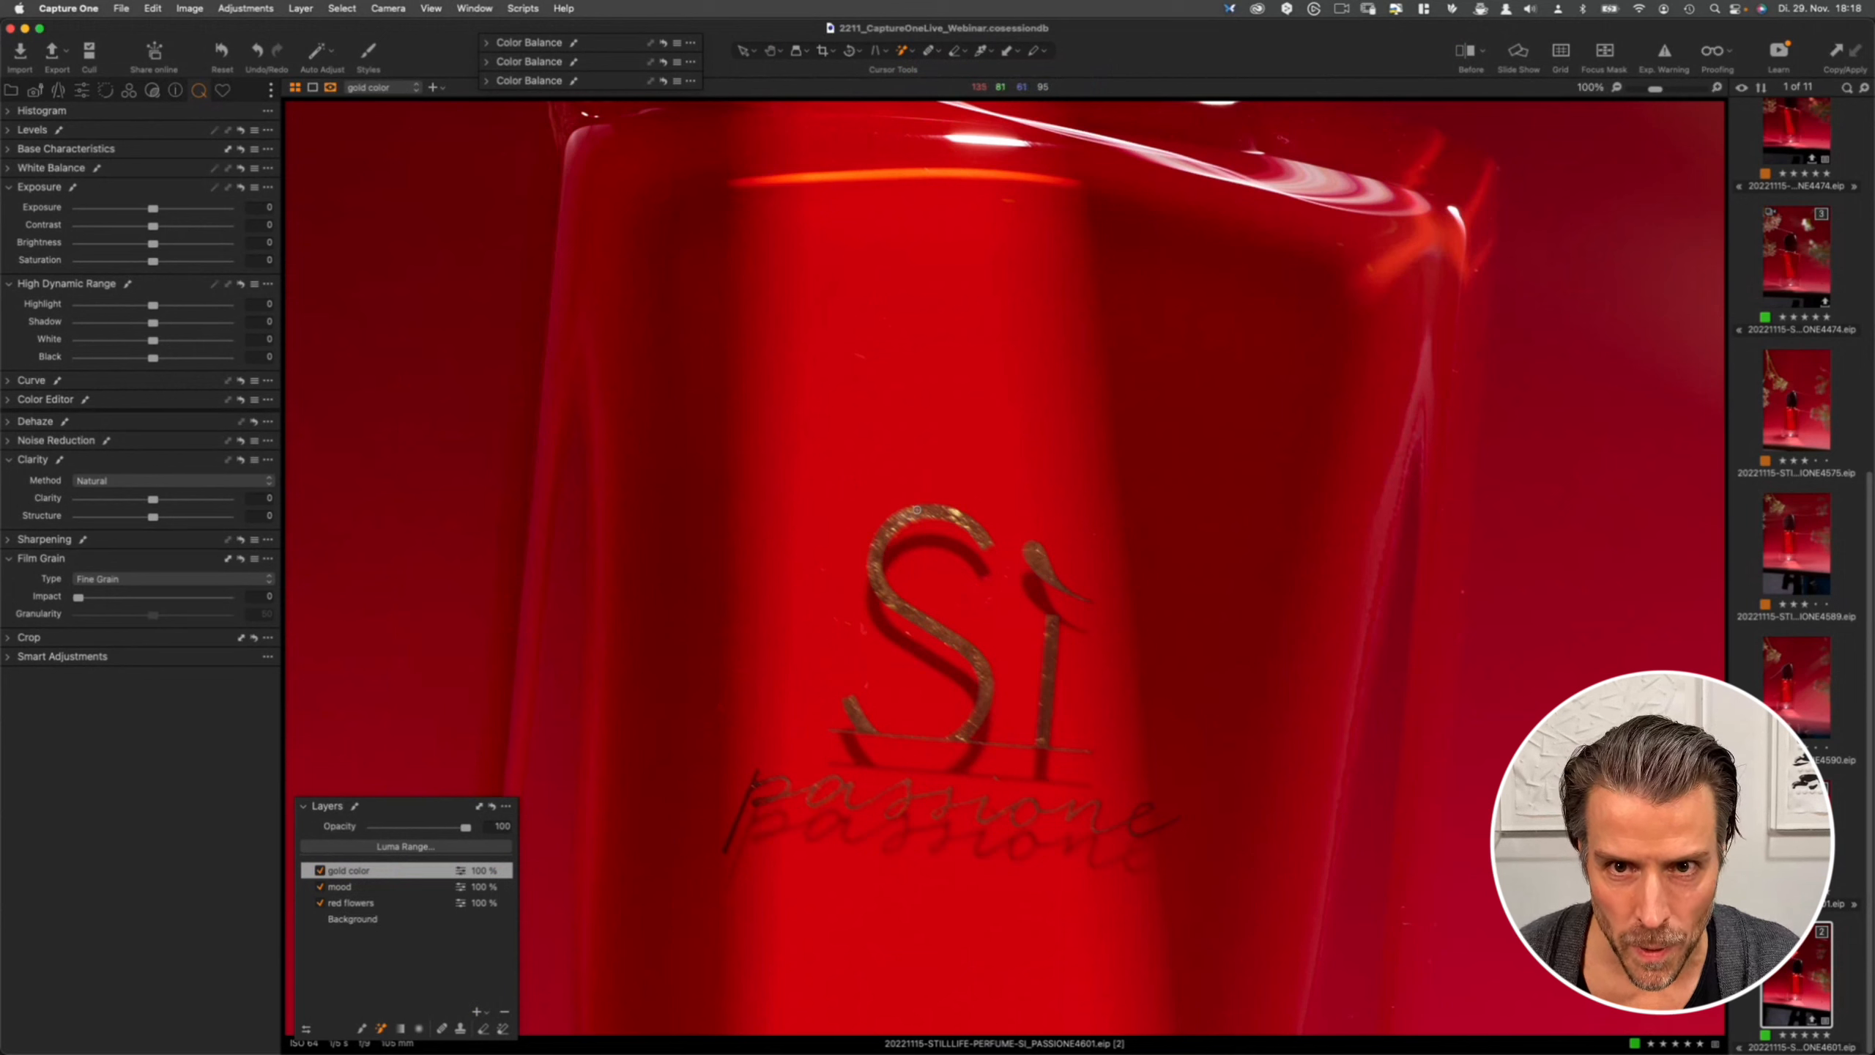
- Paint the gold Sì letters into the gold color layer's mask with the Magic Brush
left_click_drag(920, 512, 886, 532)
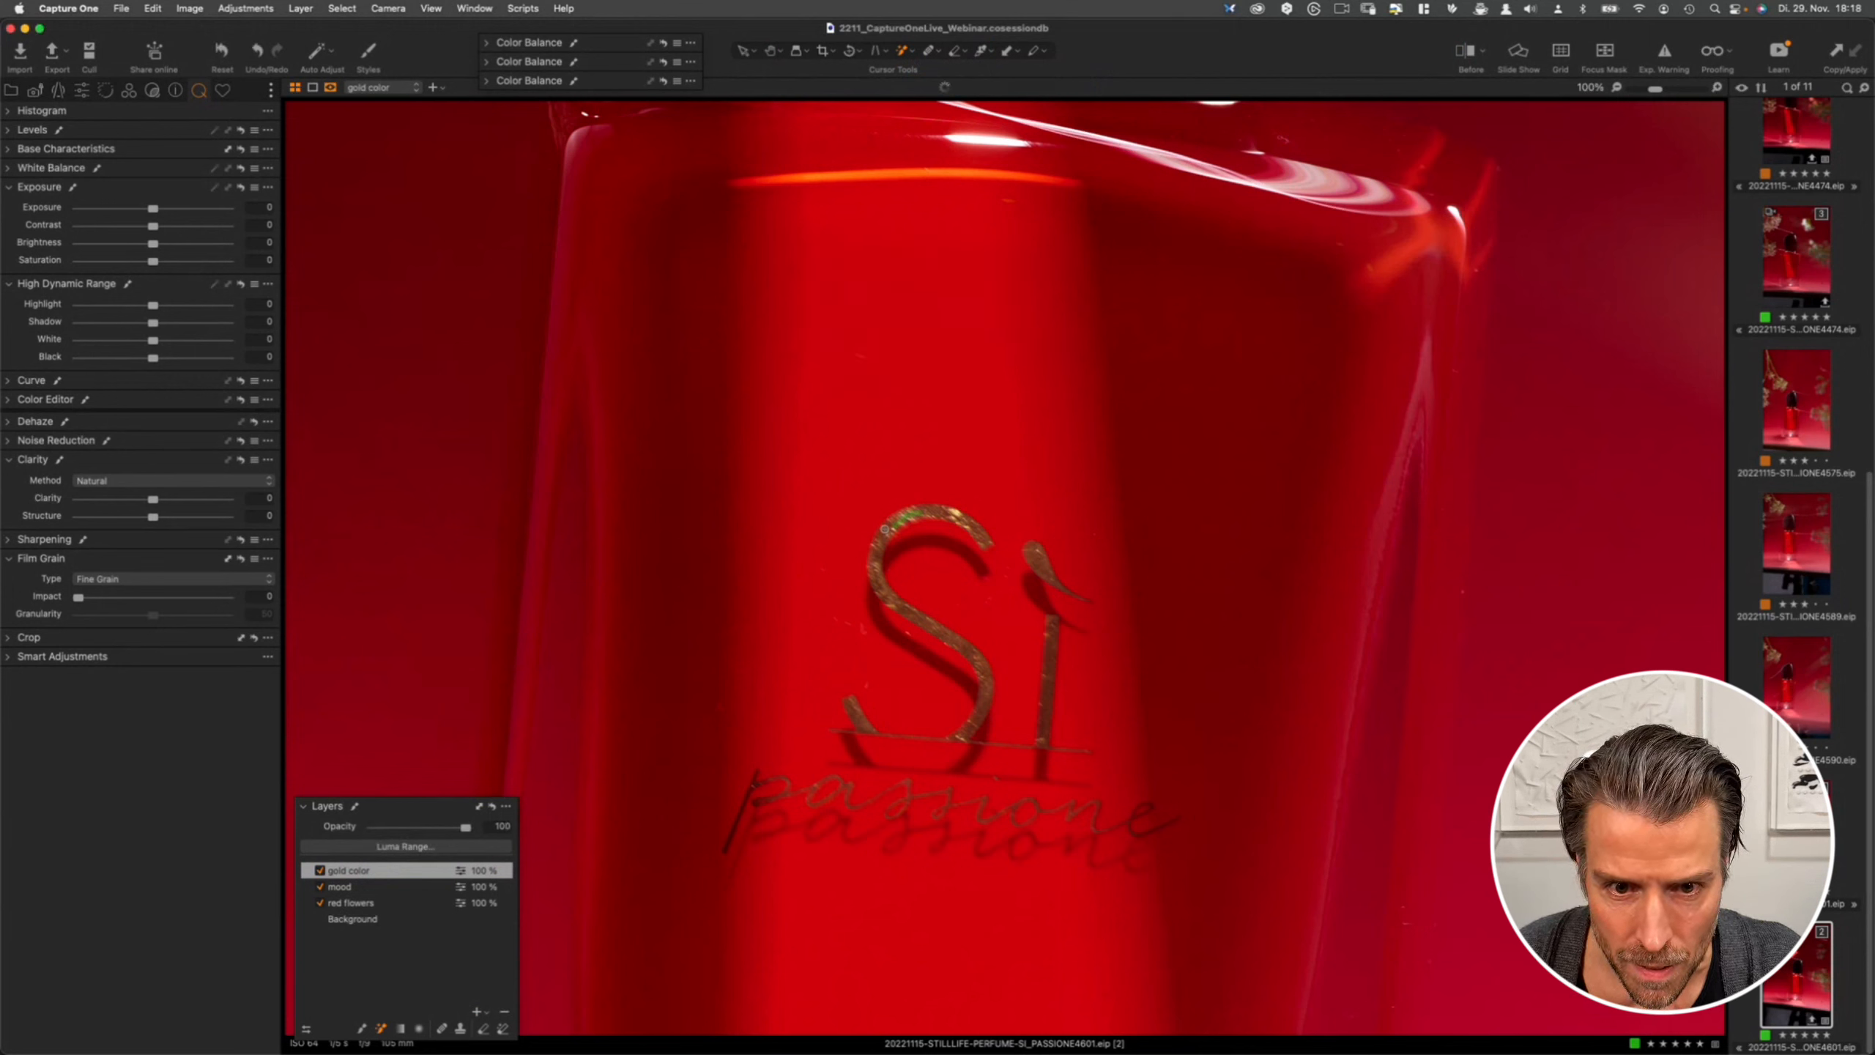
left_click_drag(883, 537, 877, 584)
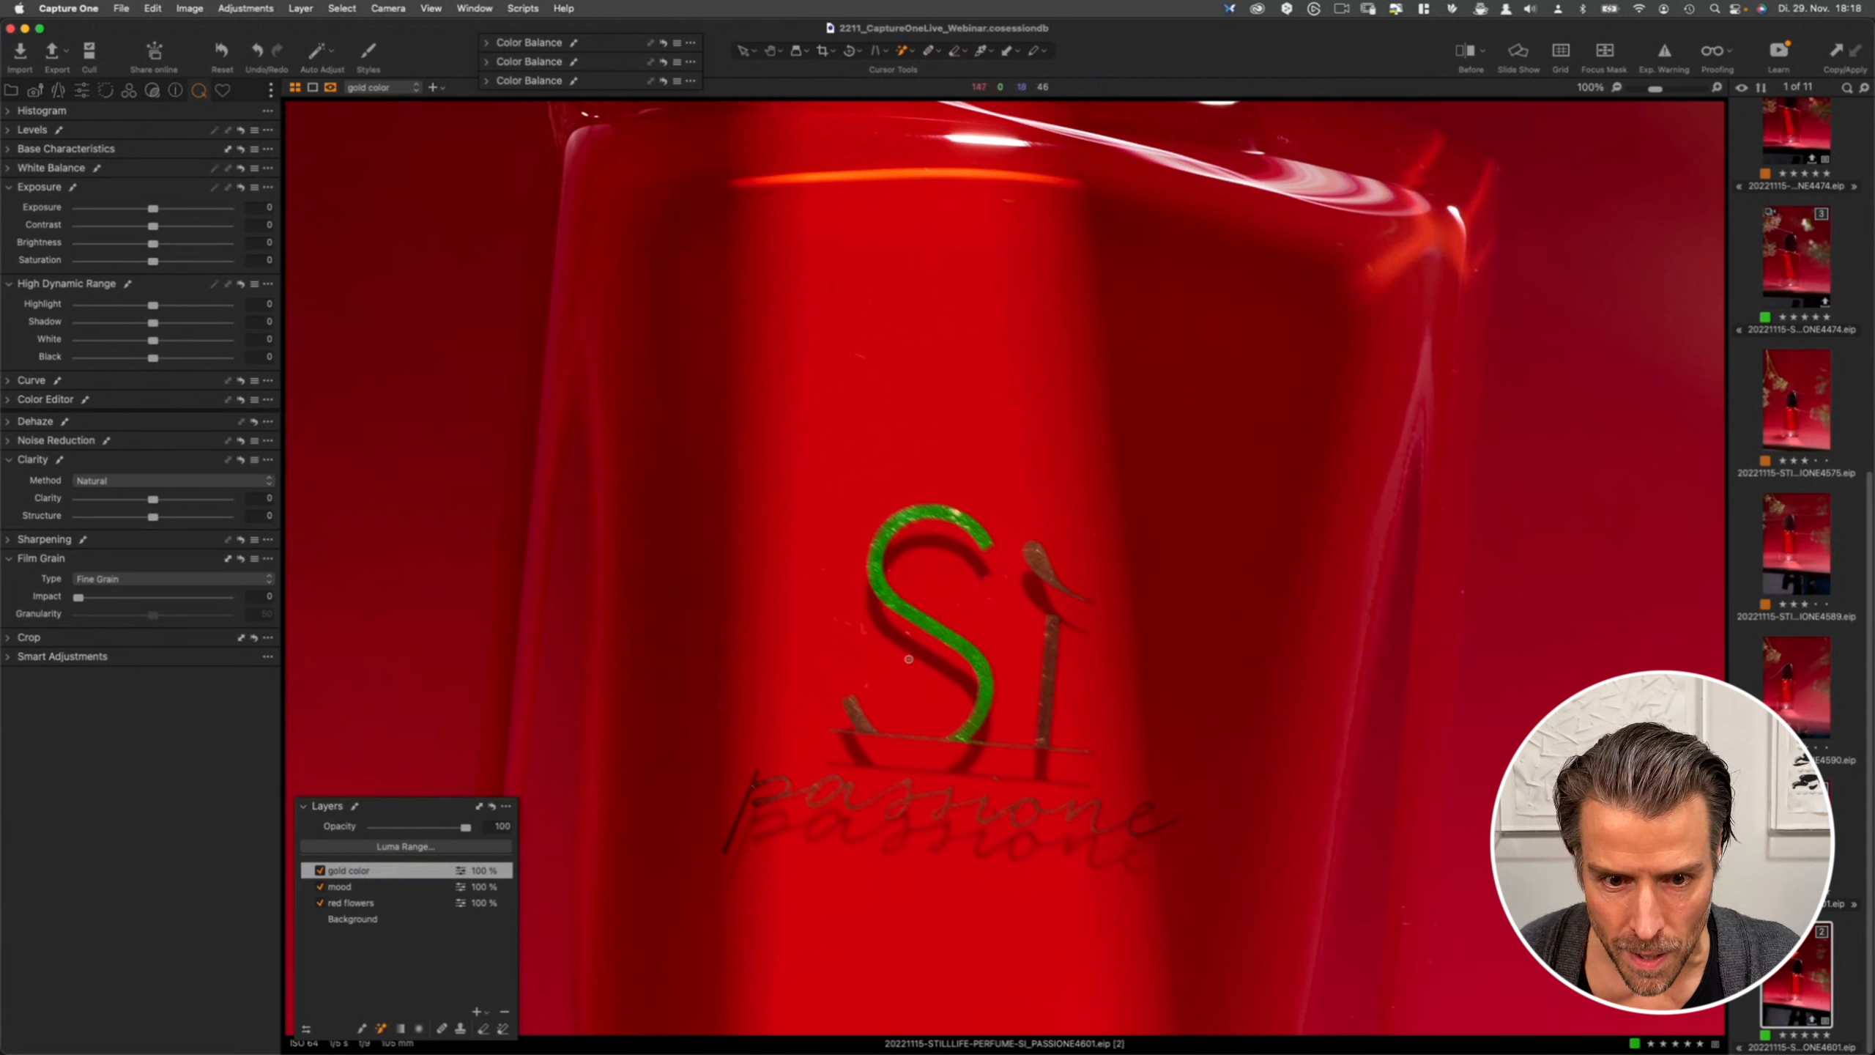
left_click_drag(851, 700, 861, 727)
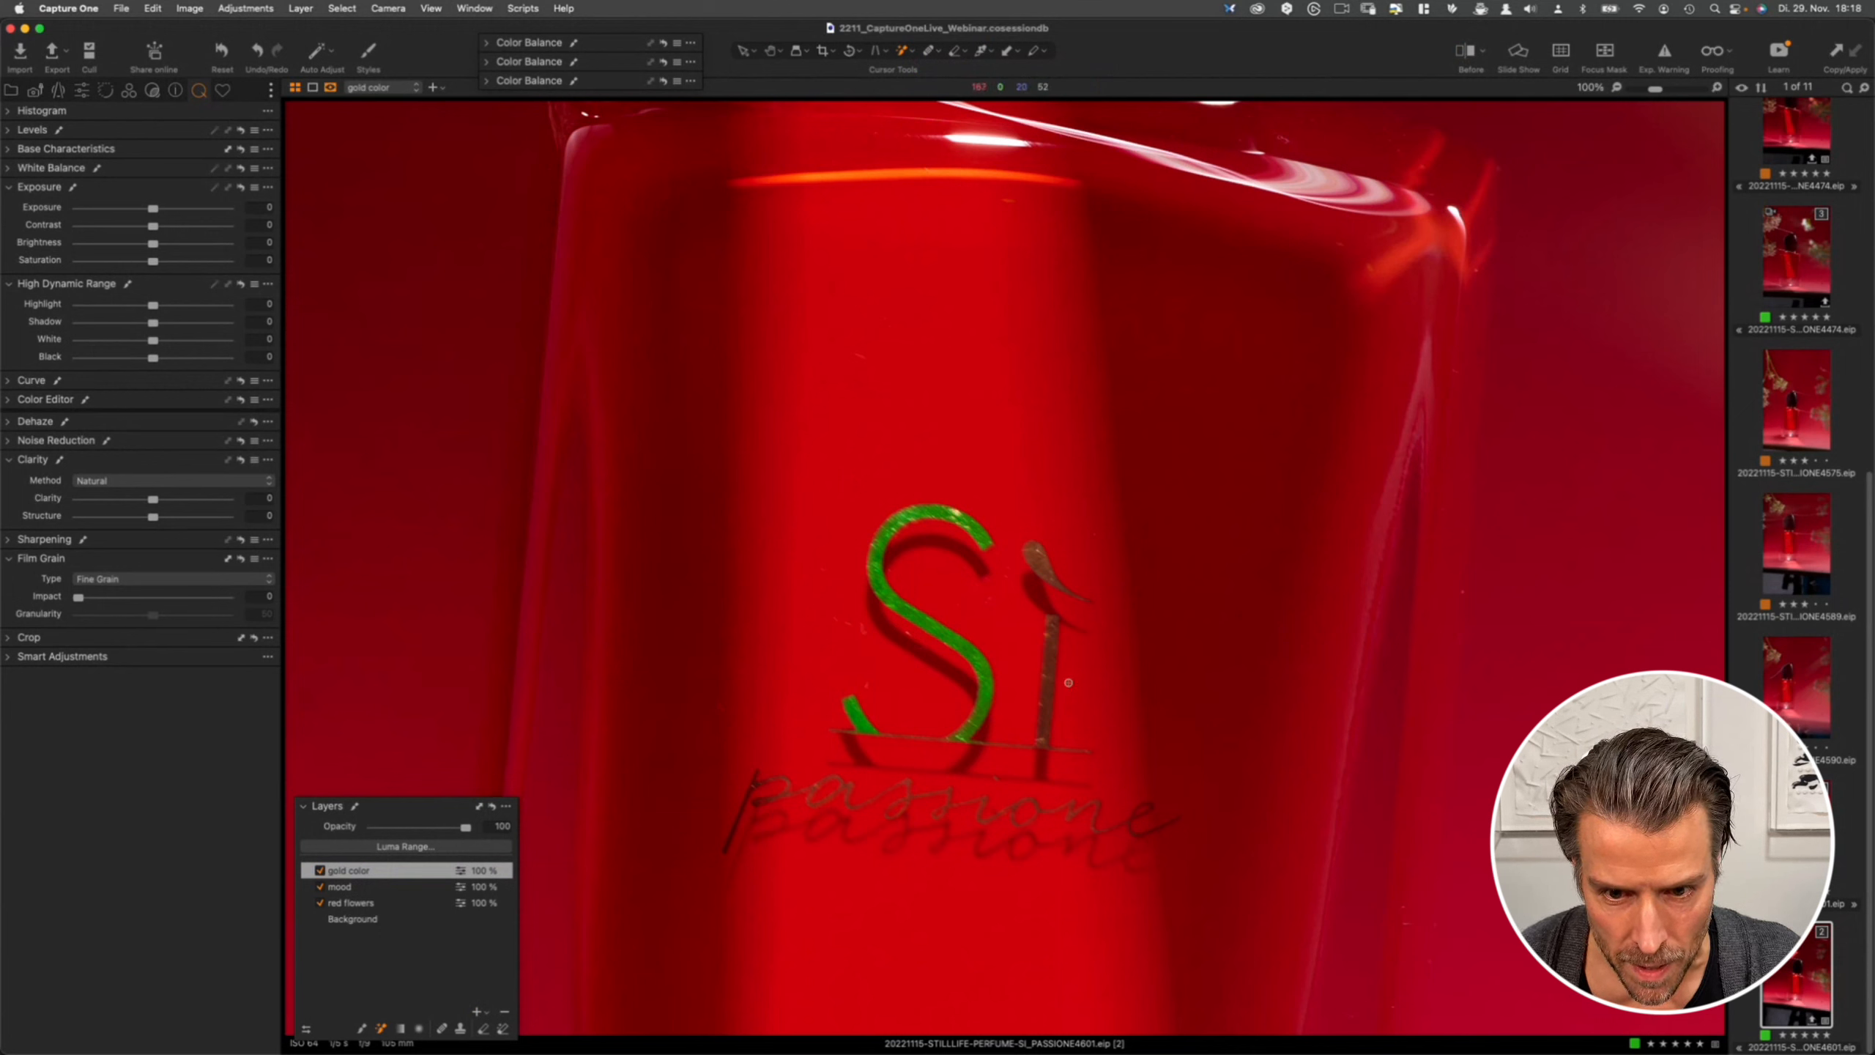
left_click_drag(1049, 650, 1045, 696)
left_click_drag(1053, 633, 1045, 684)
left_click(1052, 629)
left_click(1036, 549)
left_click(1037, 555)
left_click(1041, 564)
- Set the Magic Brush to size 4, opacity 40, tolerance 14 and refine edge 8
key("[")
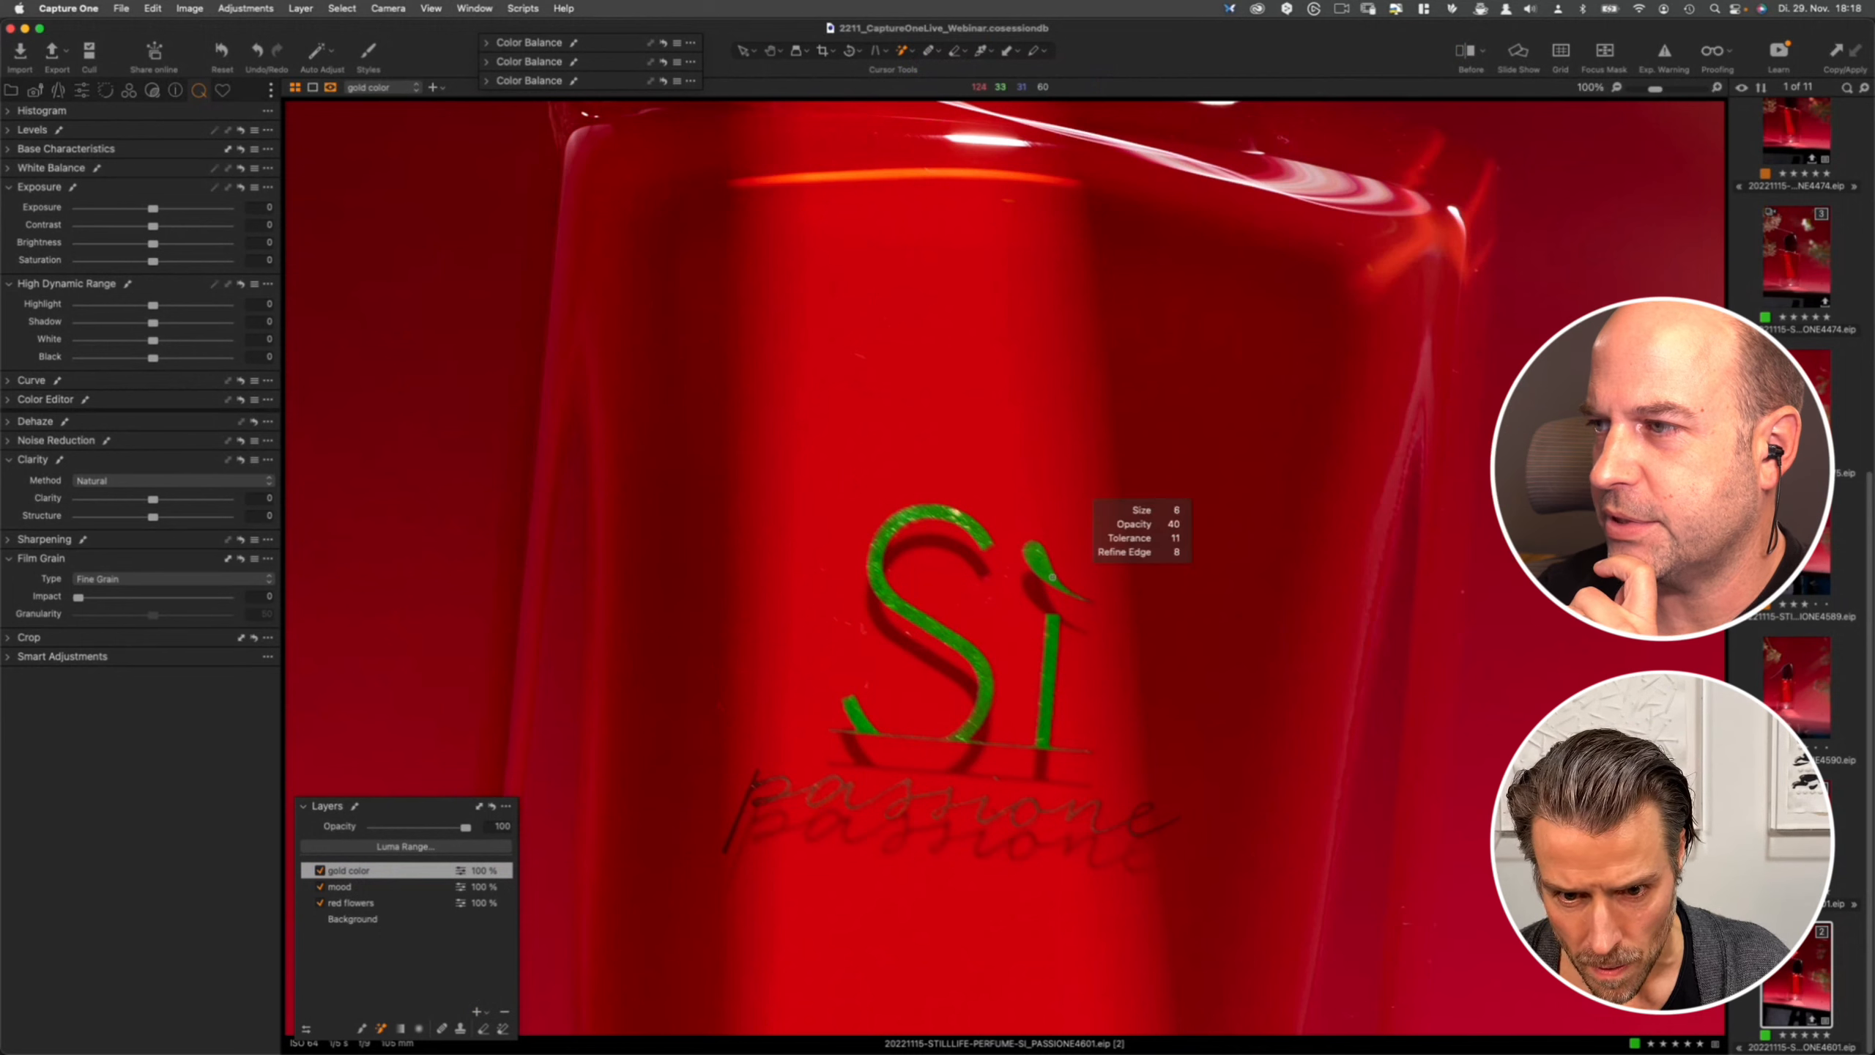
right_click(1039, 563)
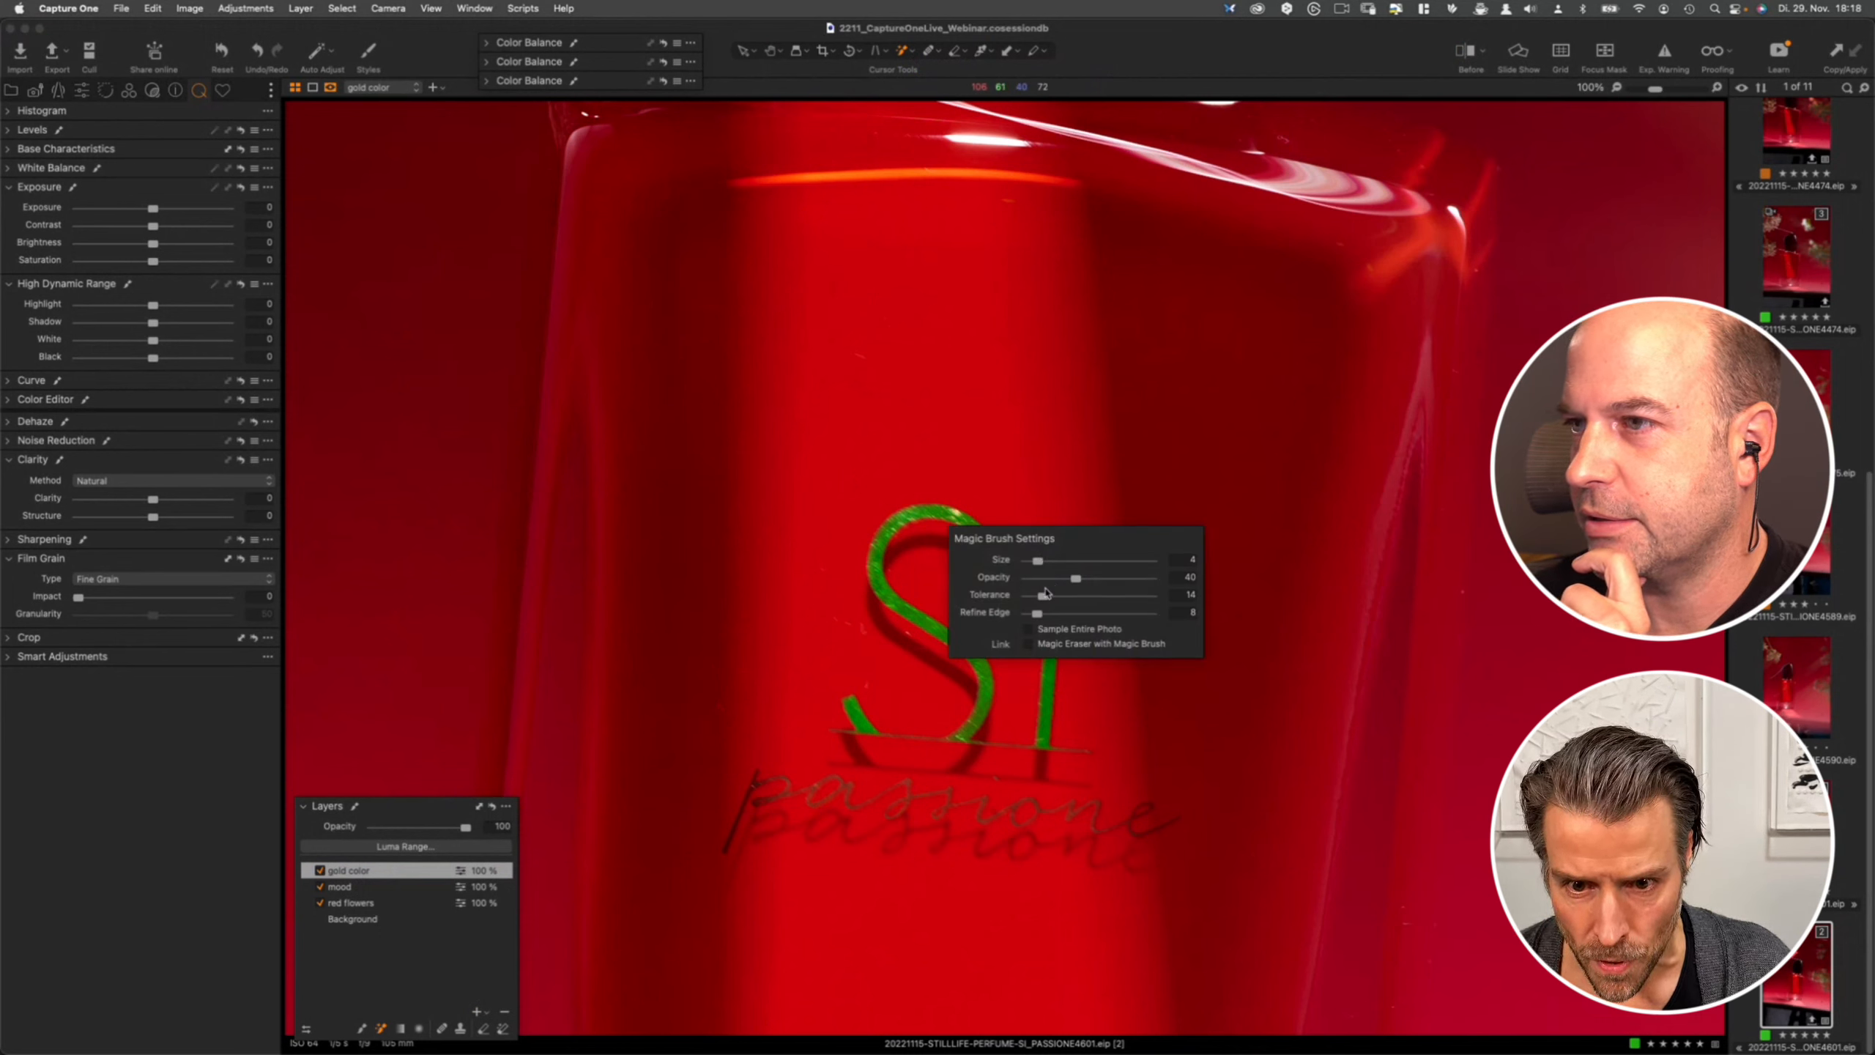
left_click(958, 522)
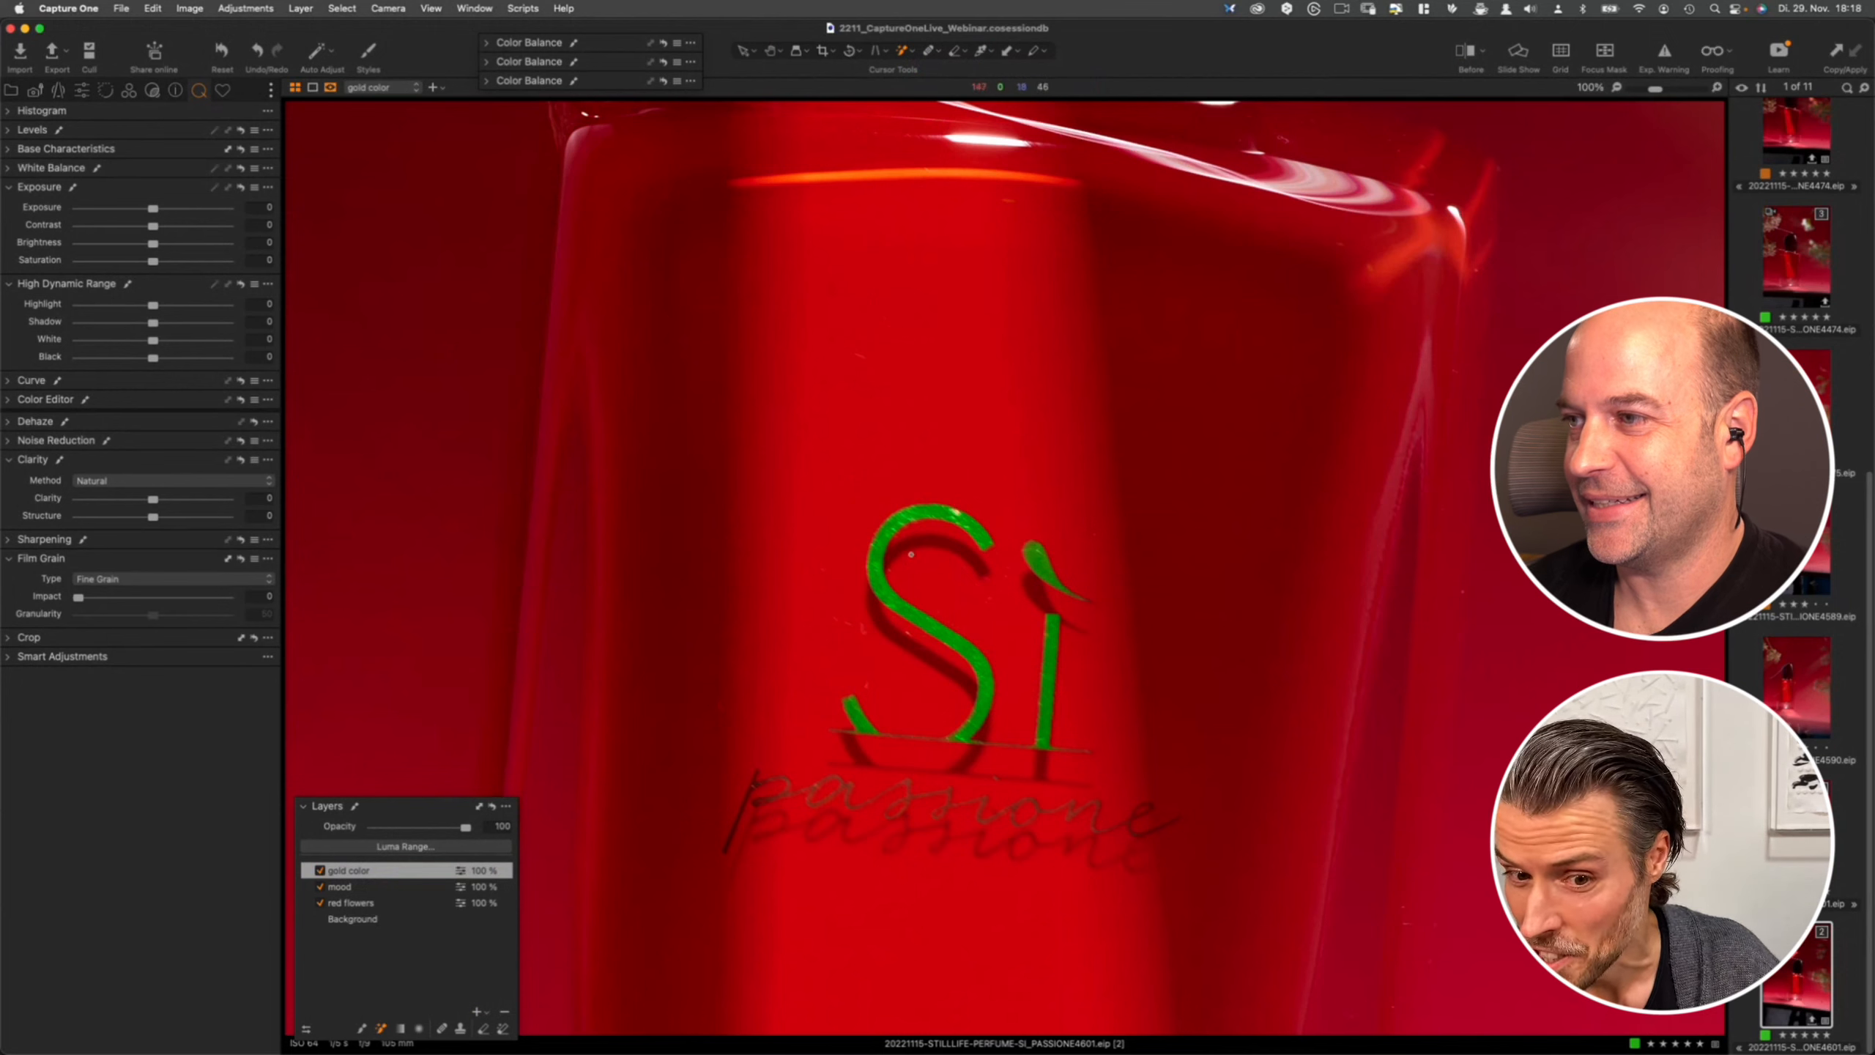
- Paint the passione lettering below the Sì logo into the gold color layer's mask with the Magic Brush, undoing spills
scroll(973, 561, "down", 5)
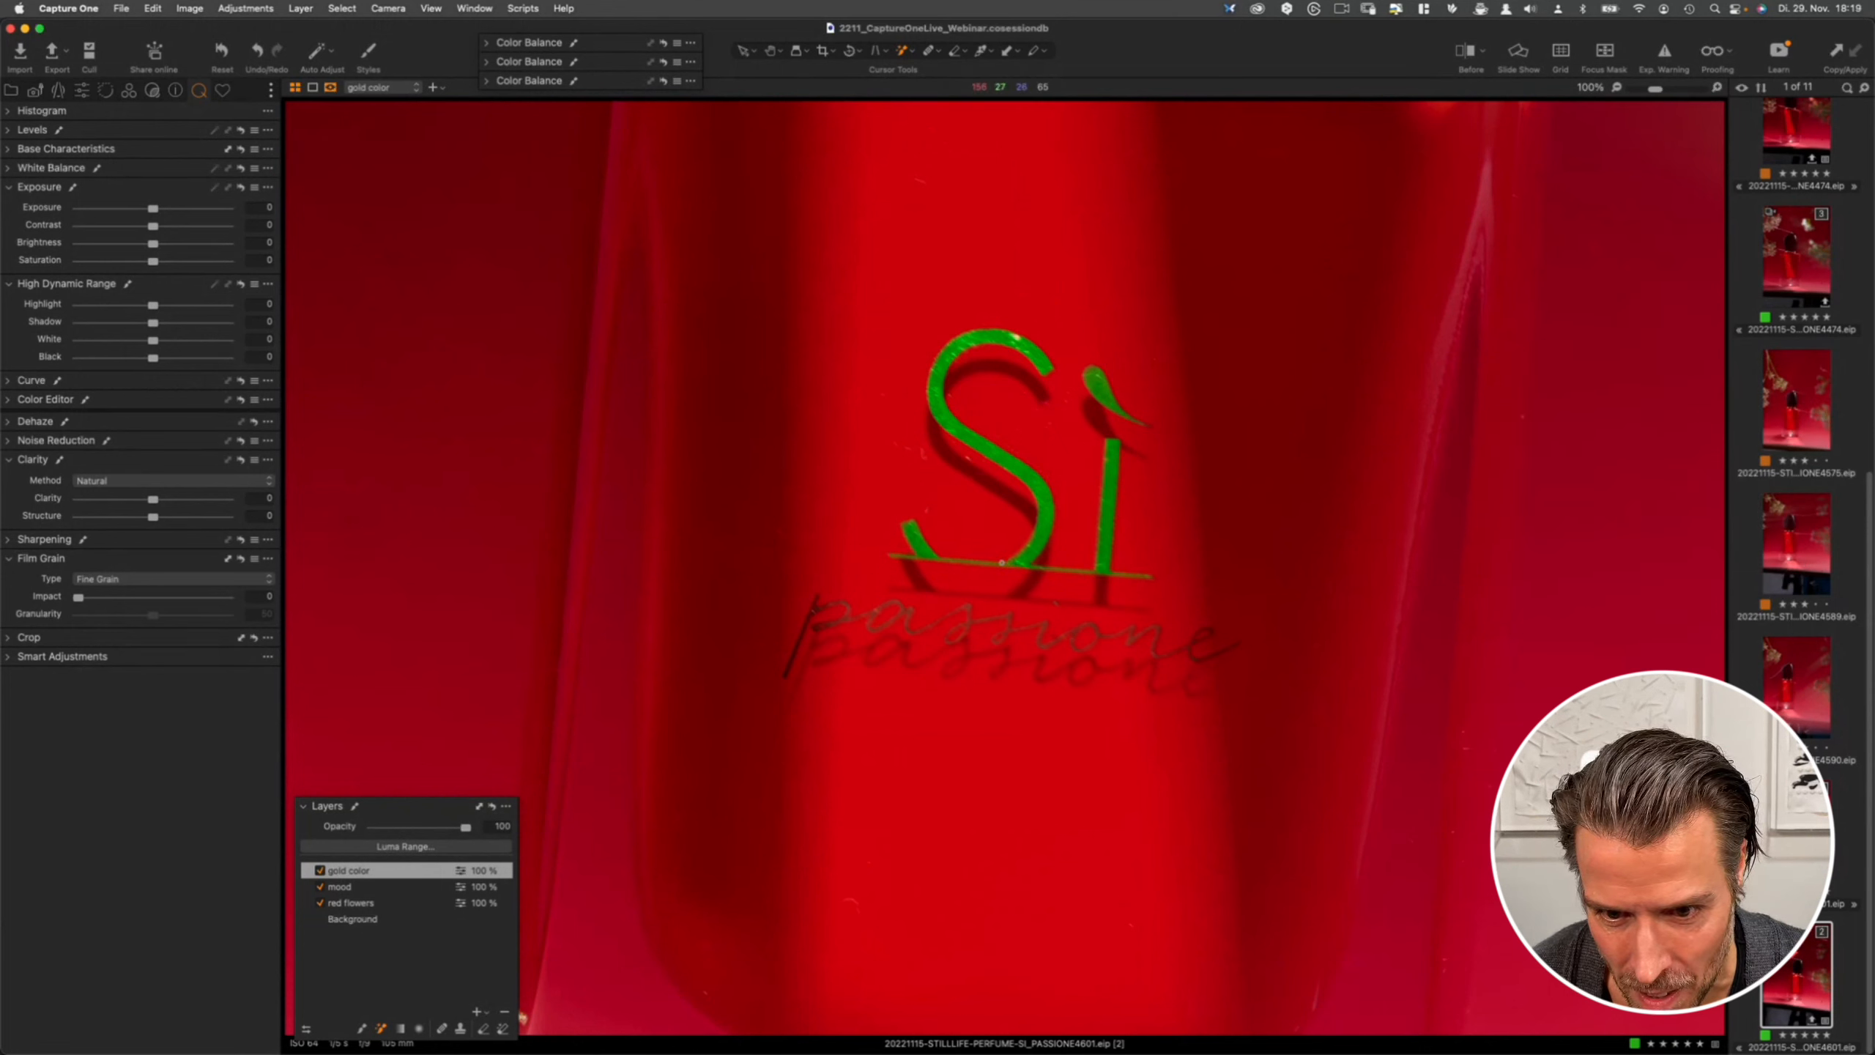
left_click_drag(814, 609, 805, 626)
left_click(805, 626)
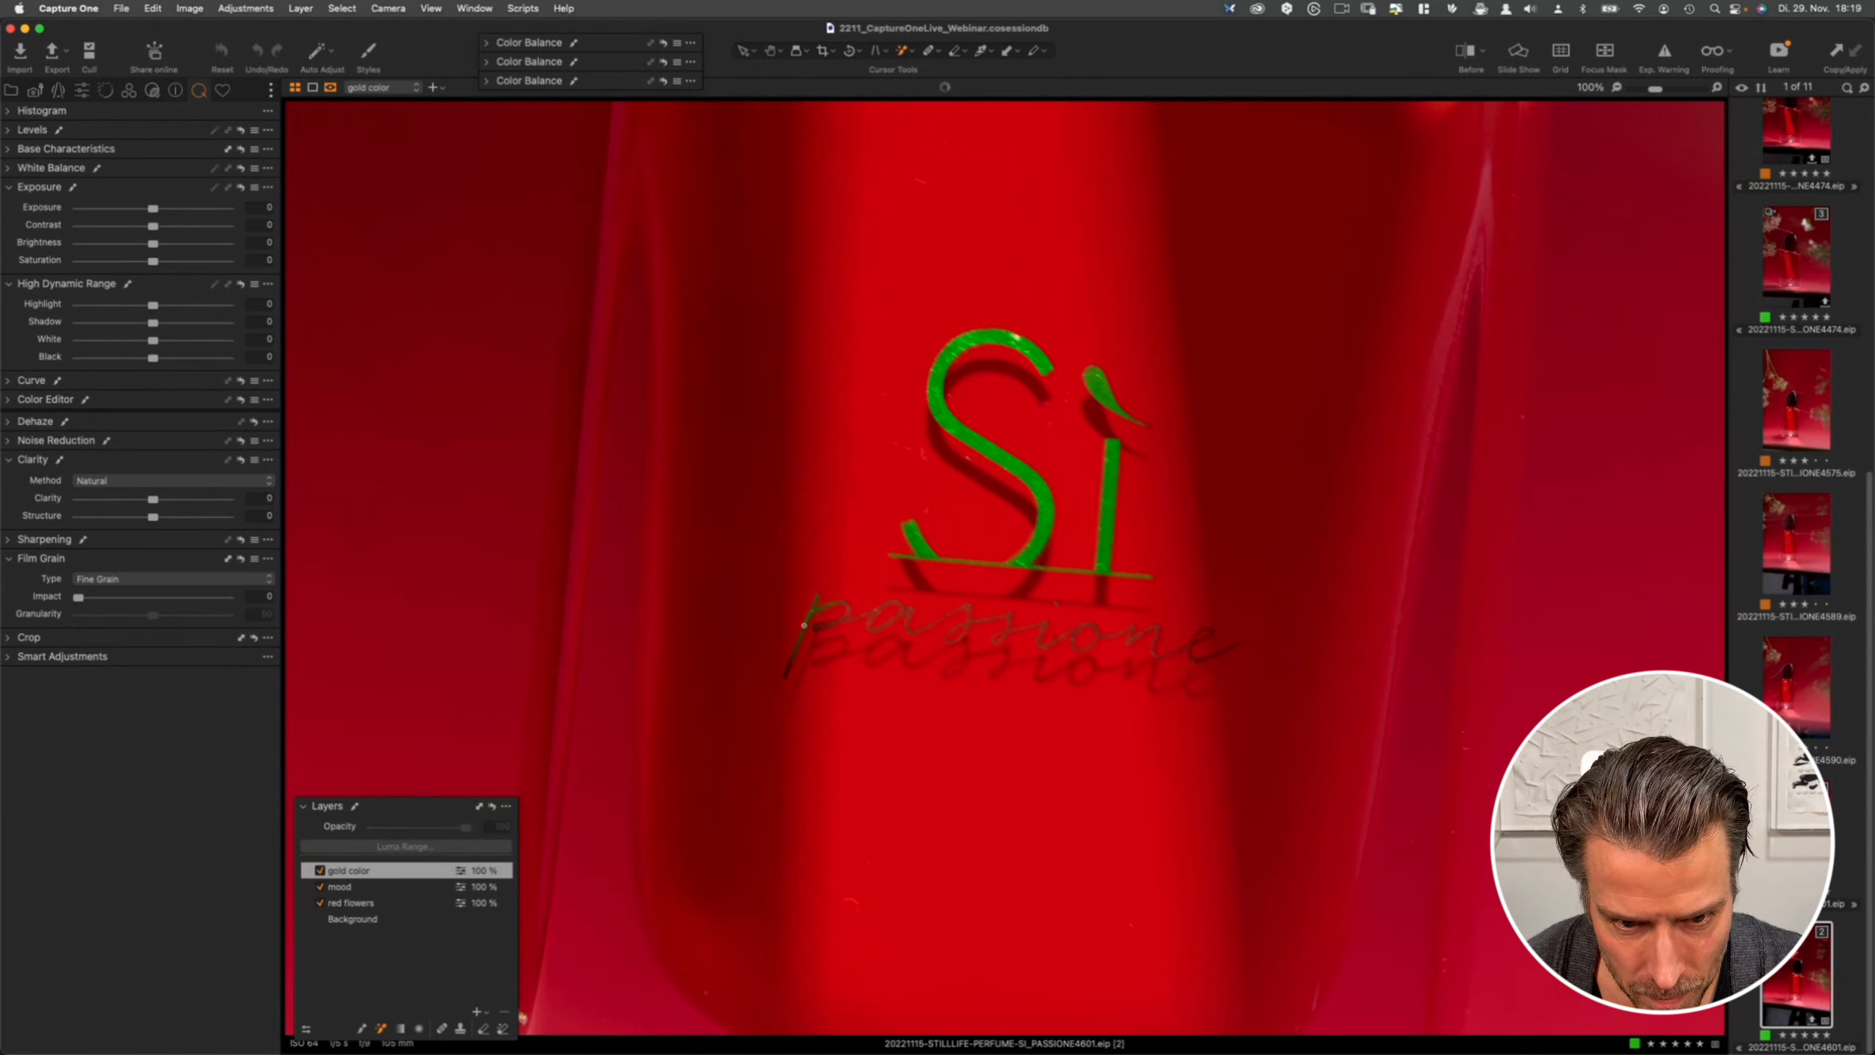
left_click(841, 602)
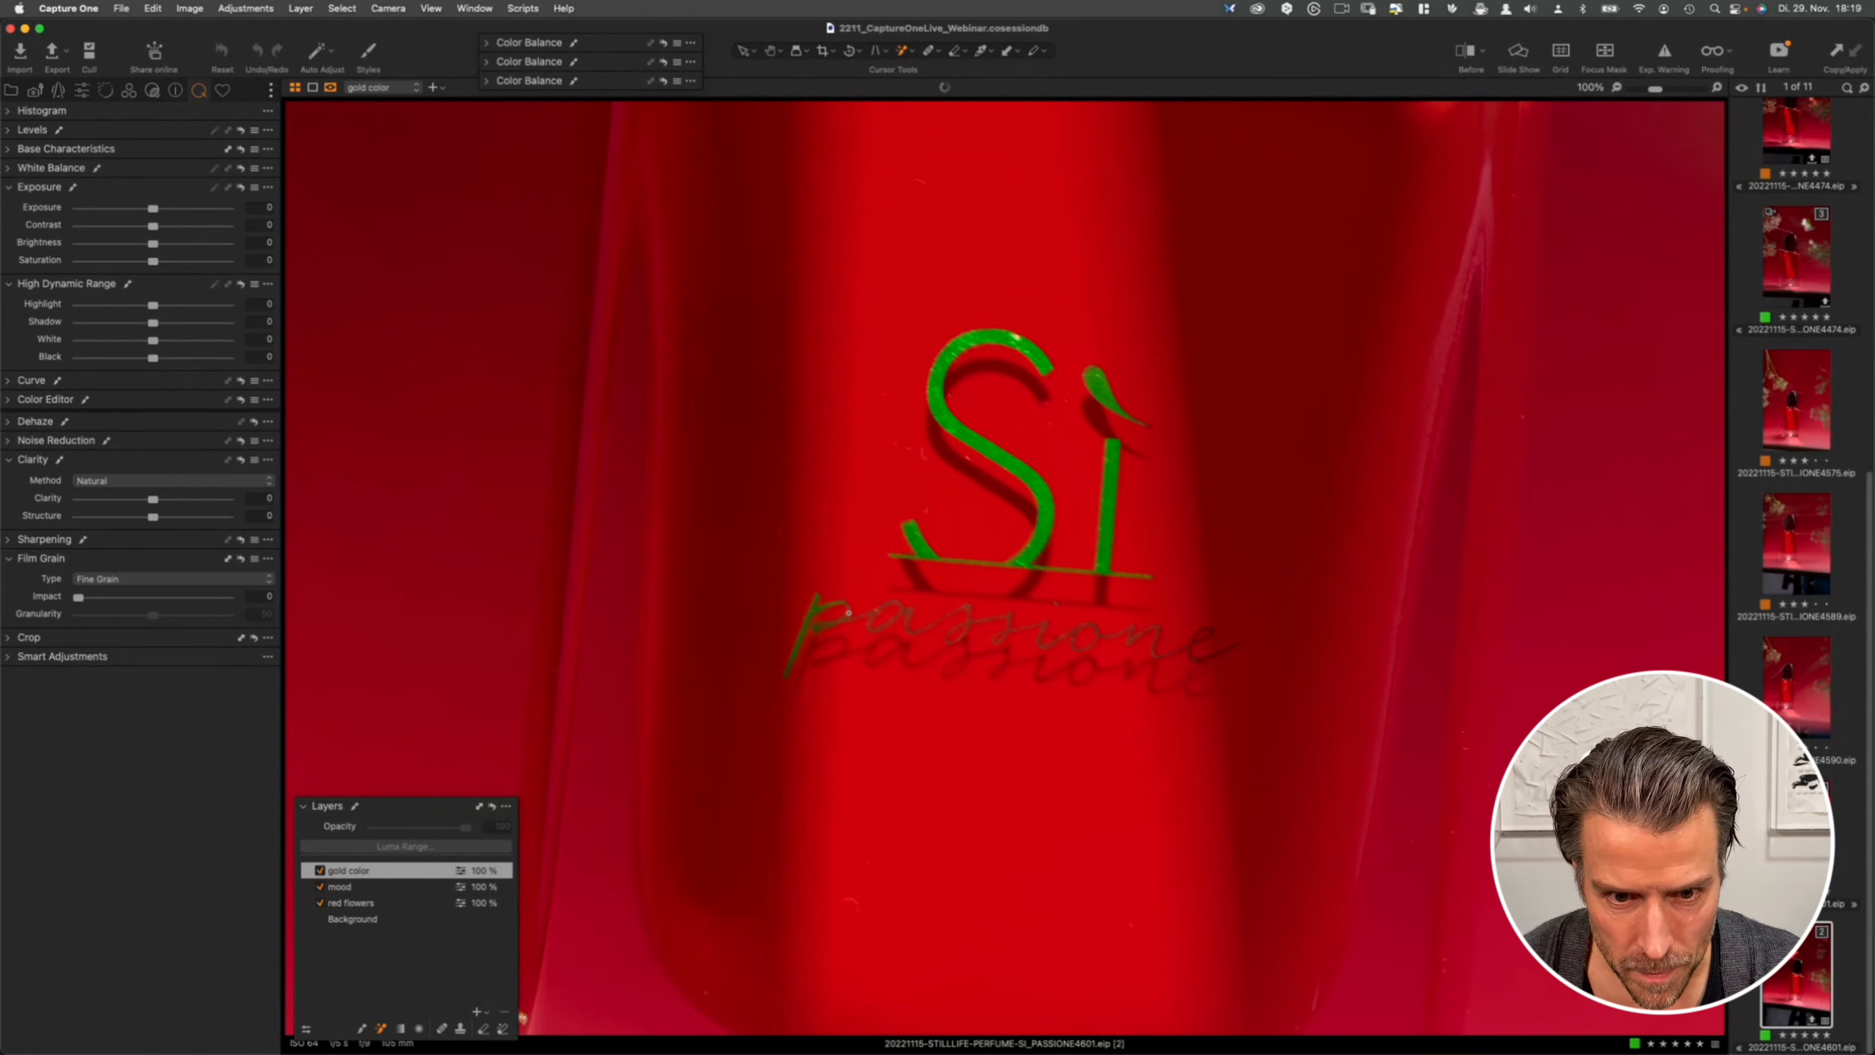
key("super+z")
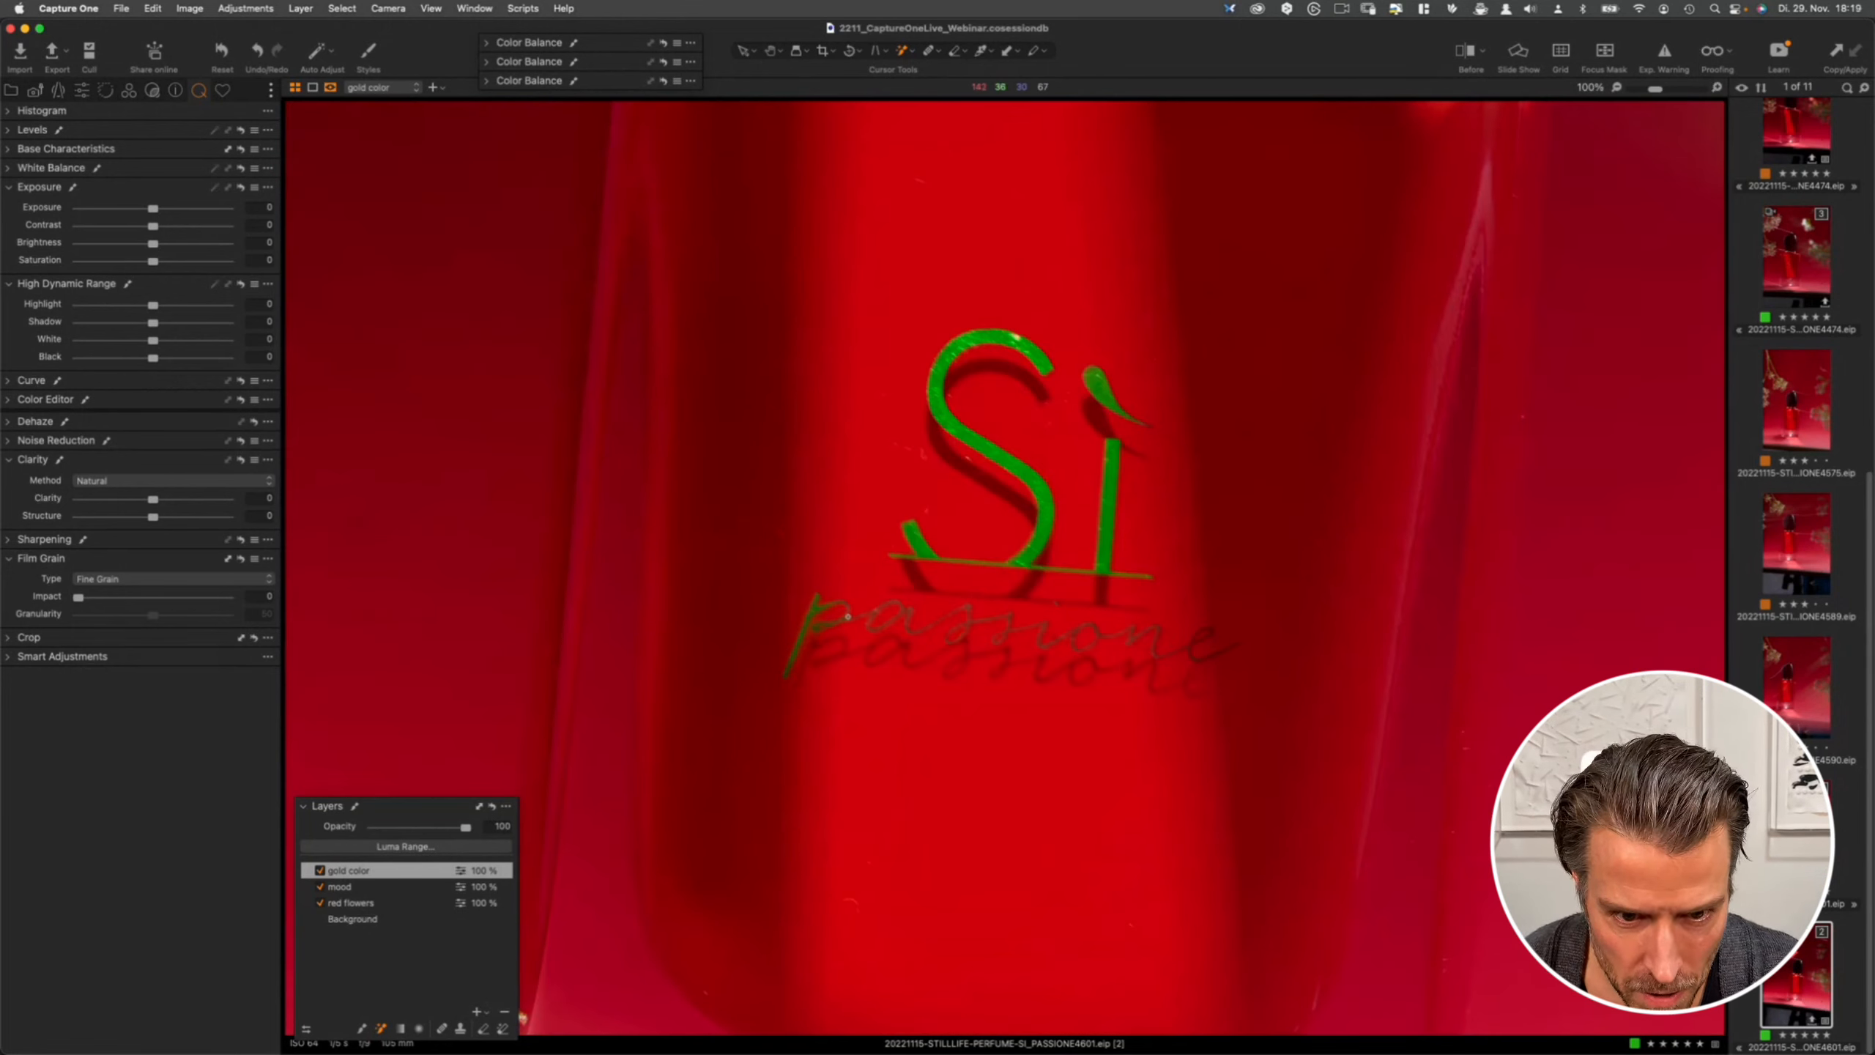
left_click(825, 628)
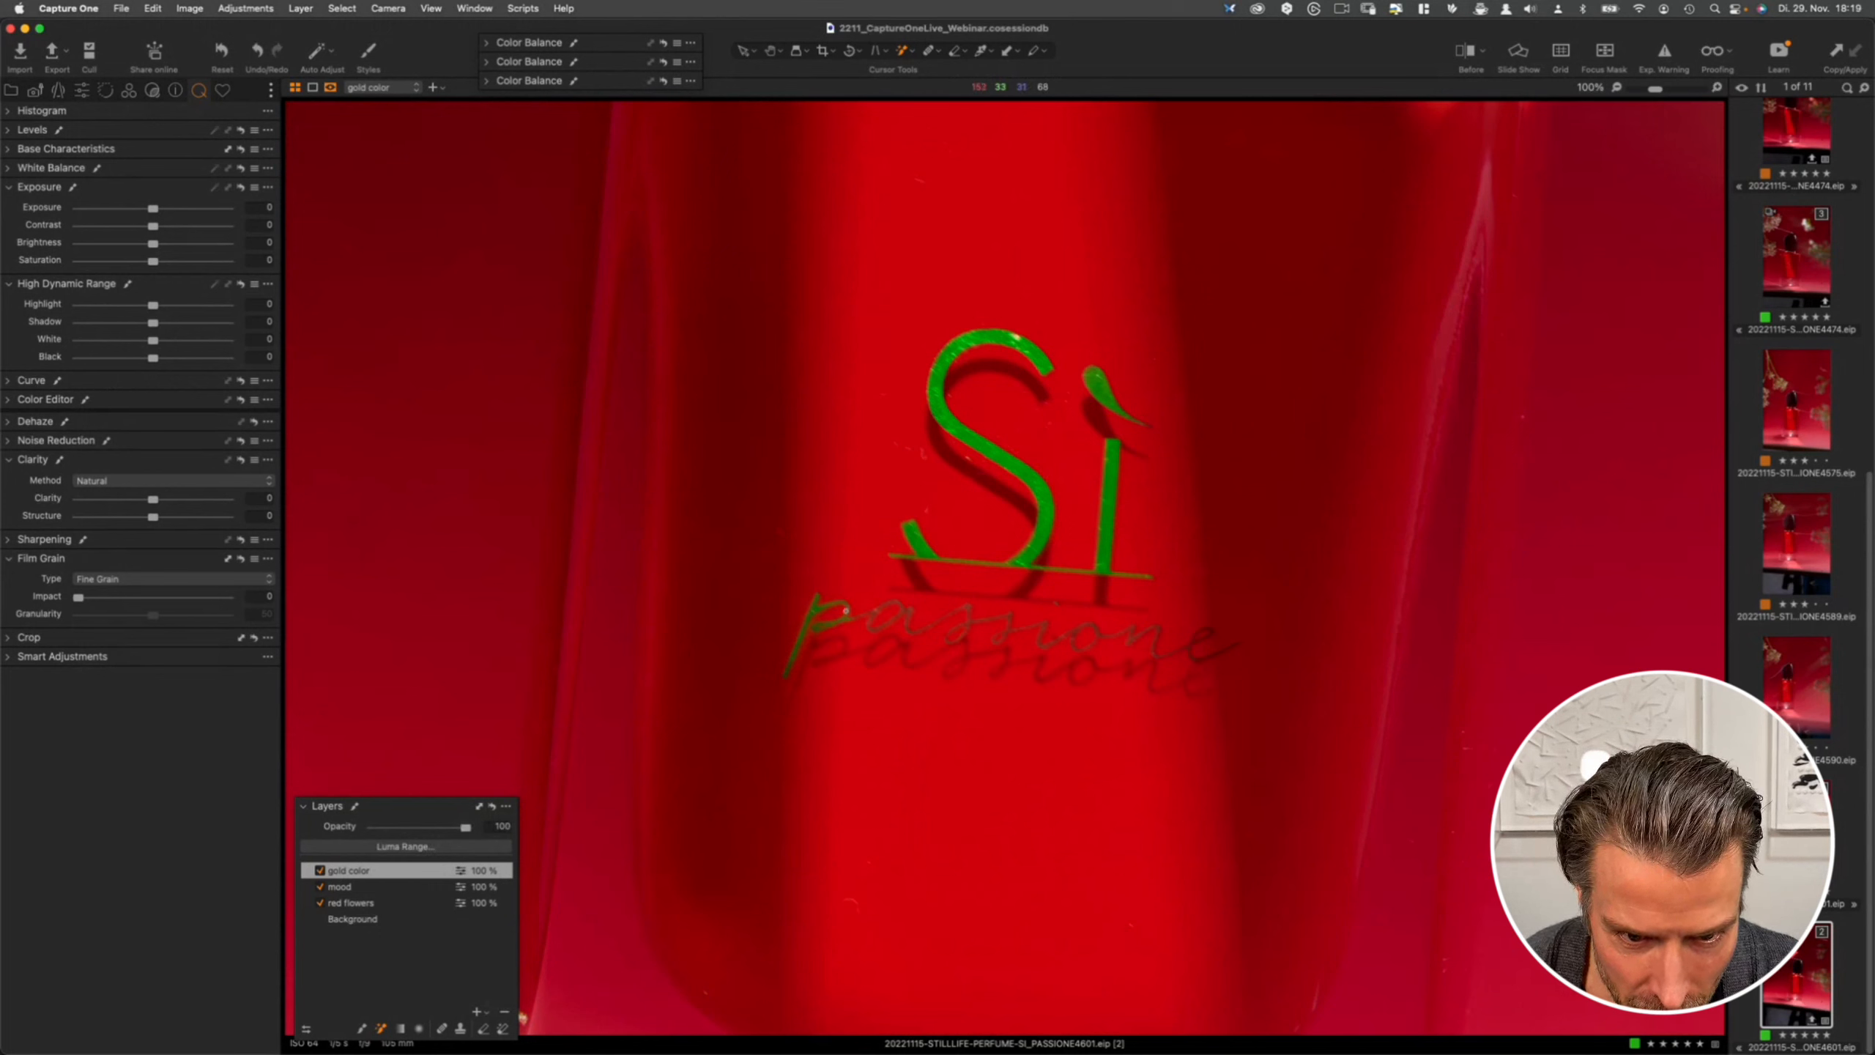
left_click(841, 620)
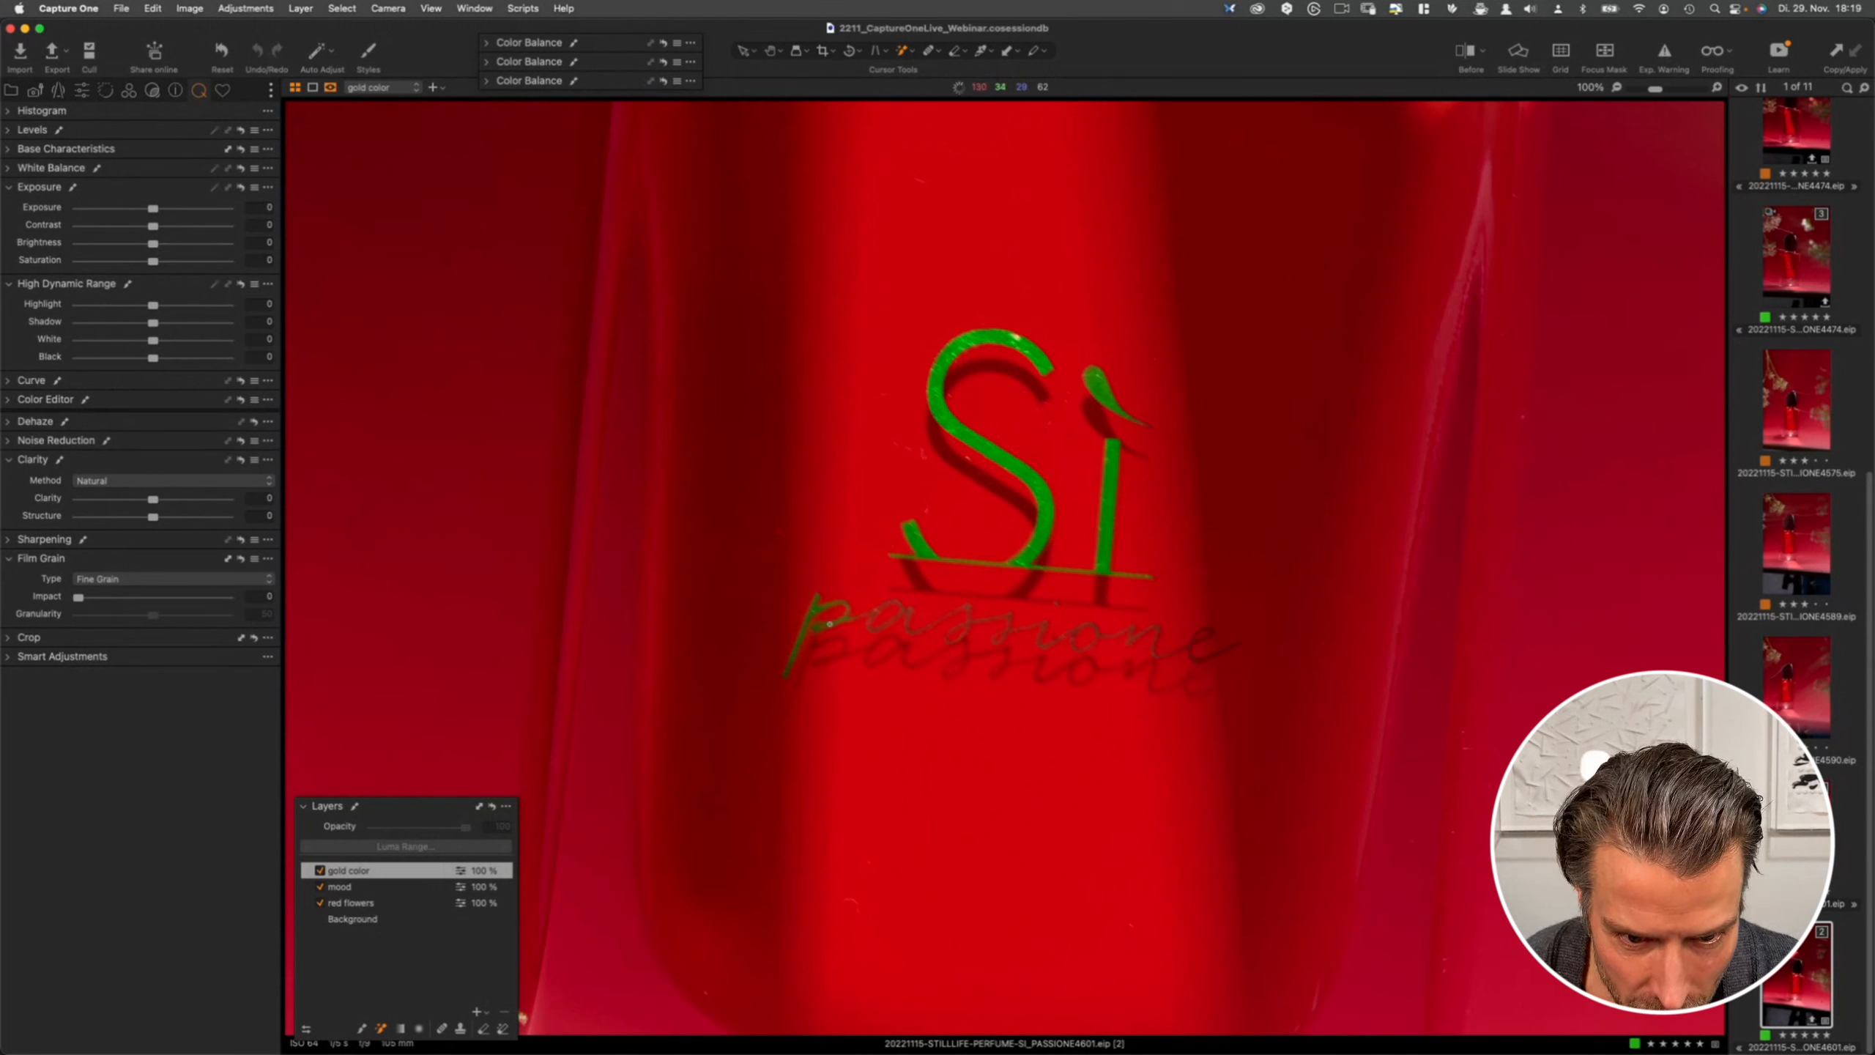
left_click(882, 609)
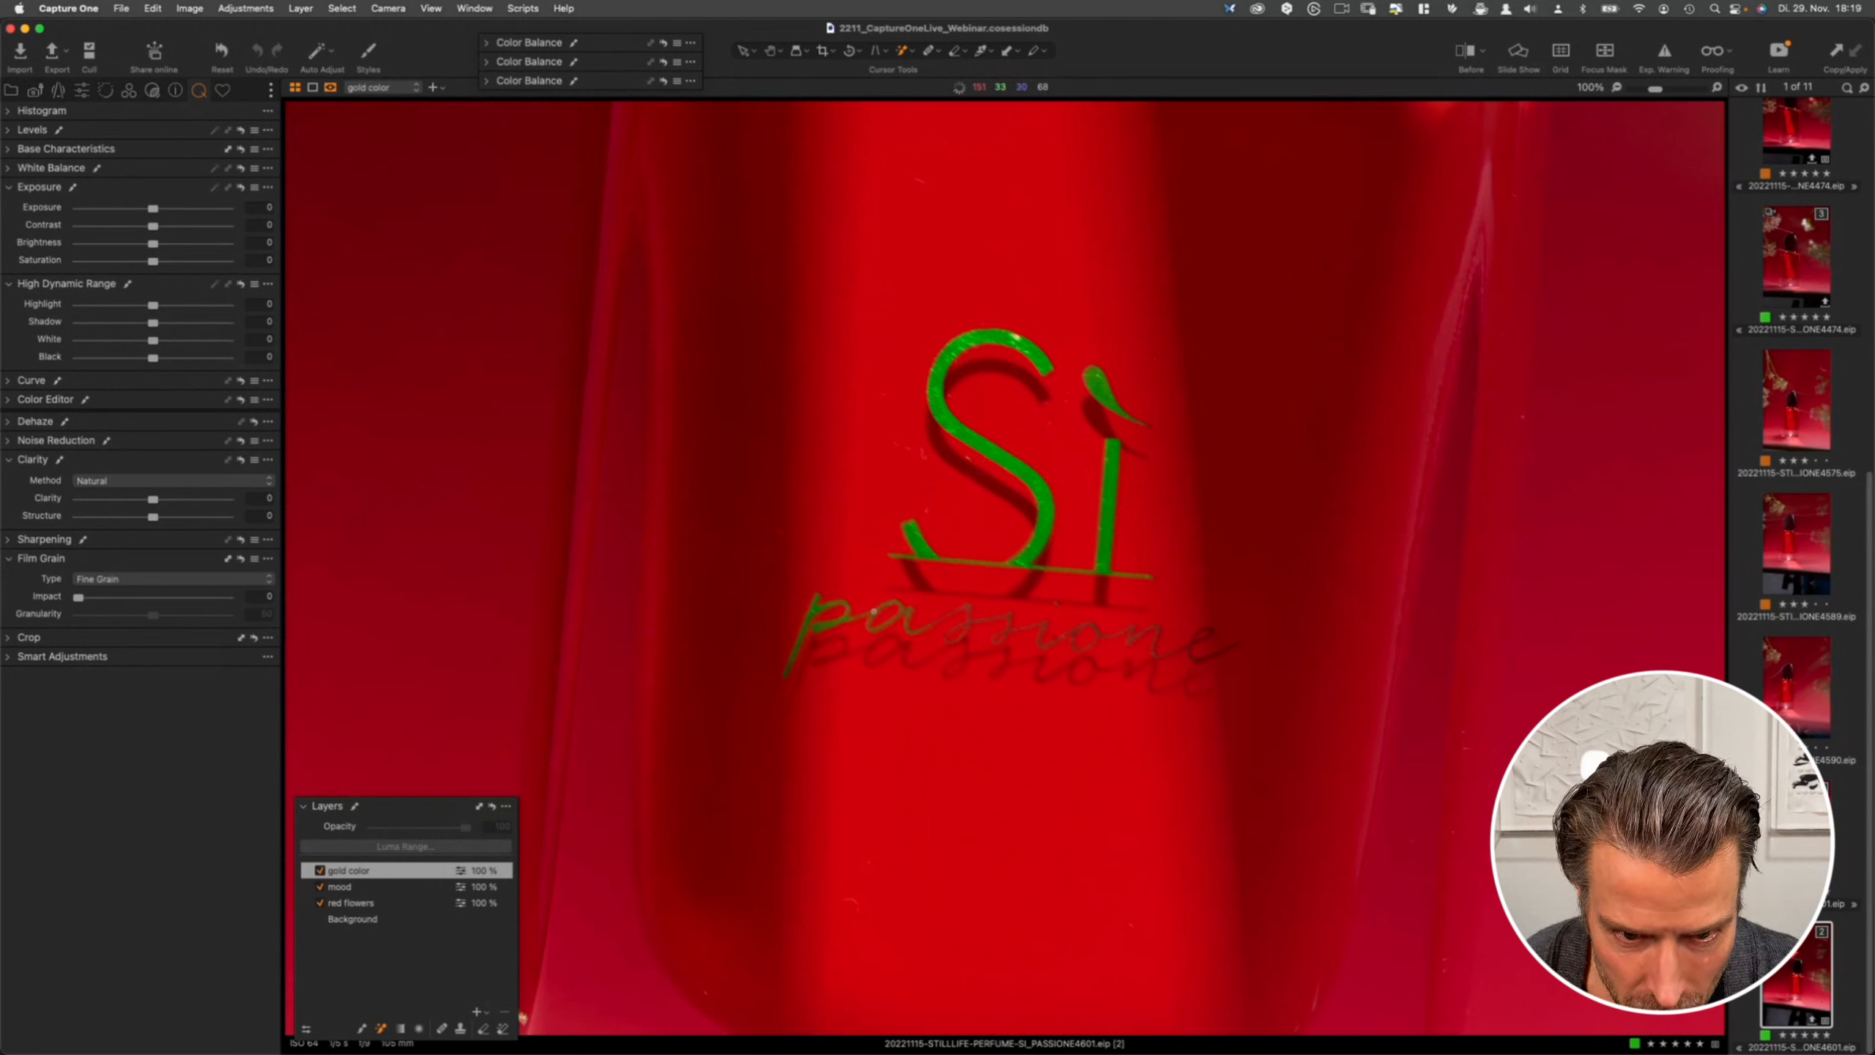
left_click(1191, 645)
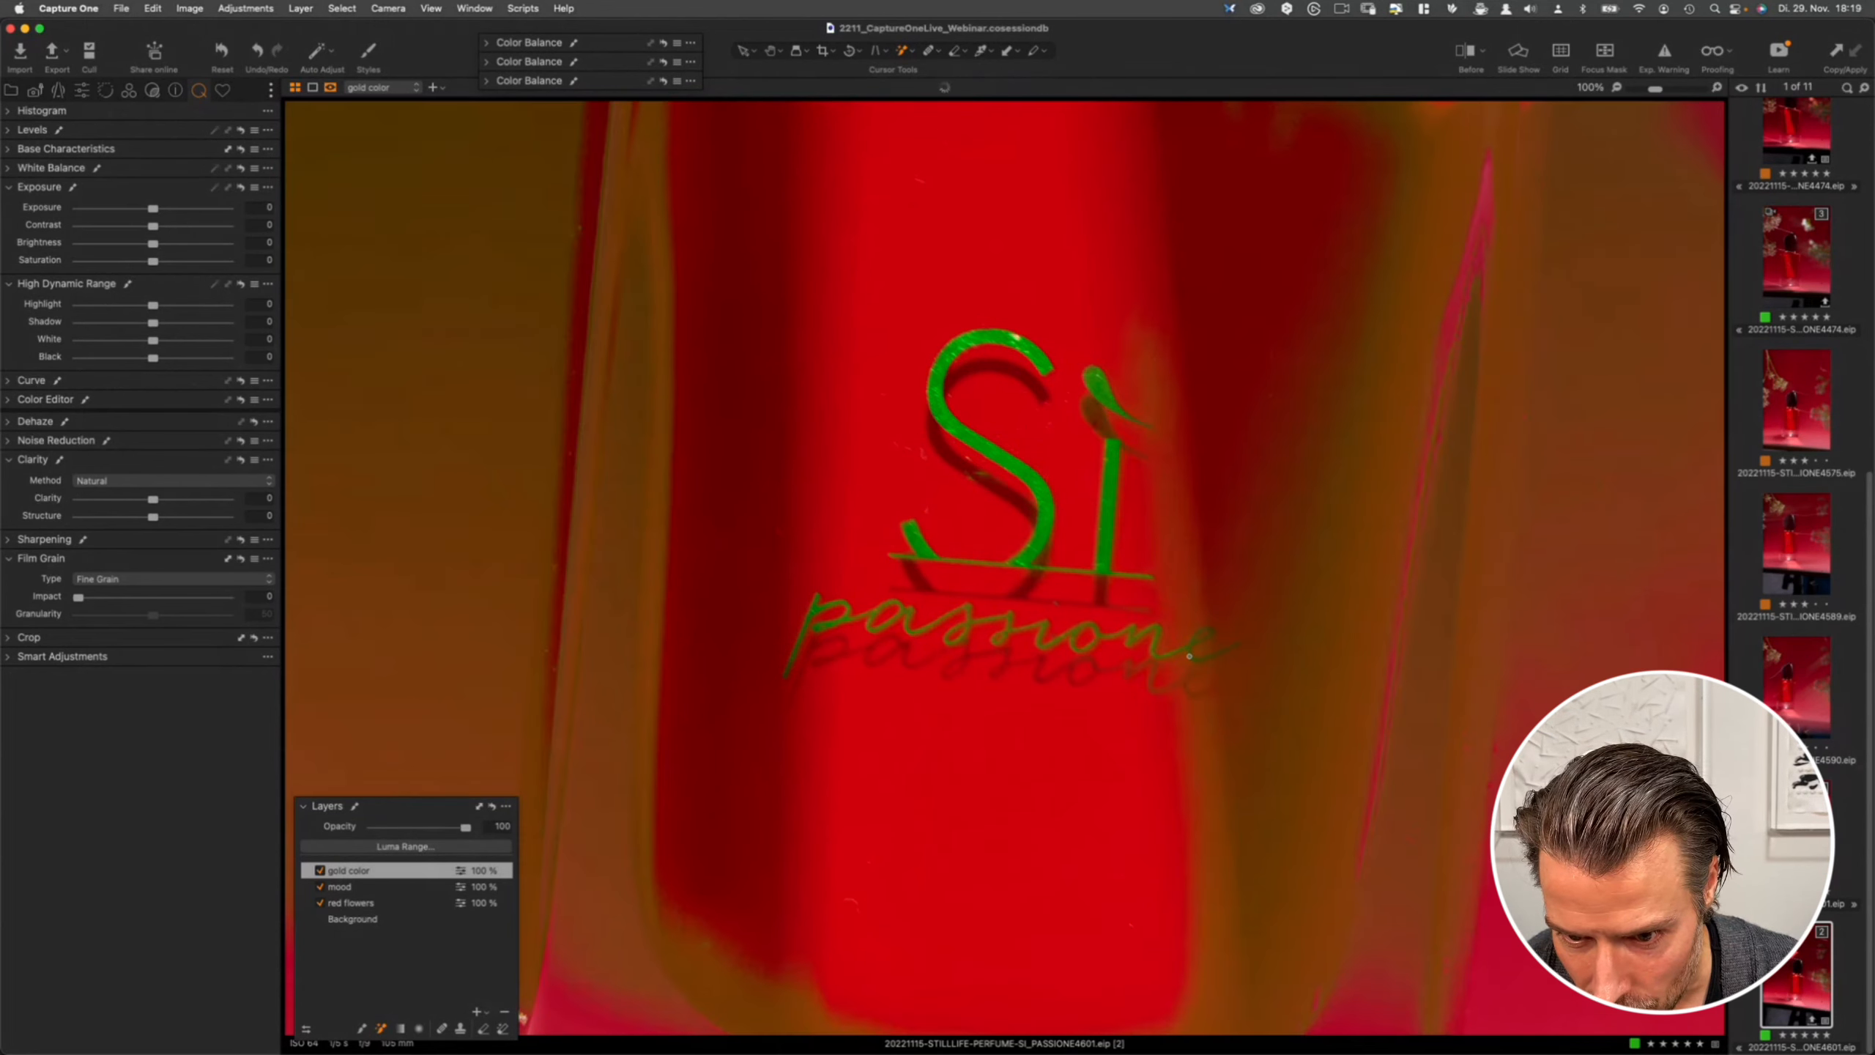
key("super+z")
left_click(1208, 660)
key("super+z")
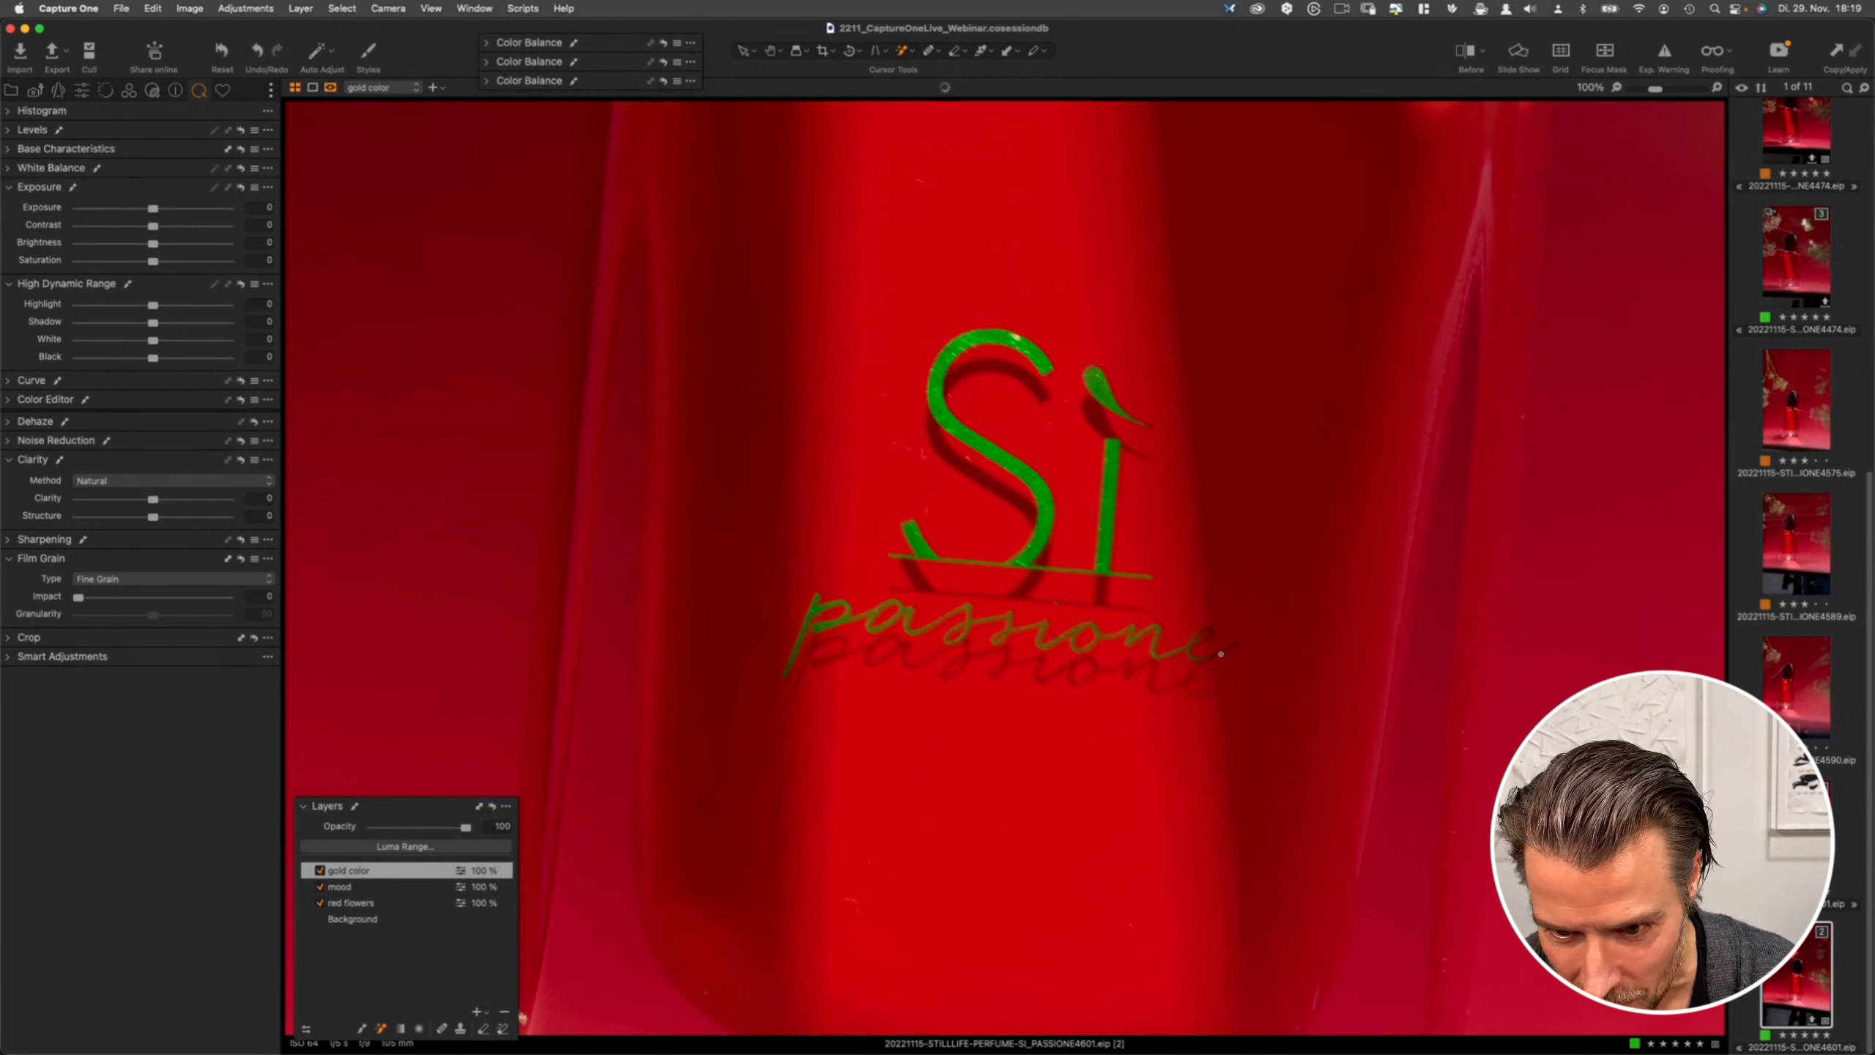
left_click(1201, 640)
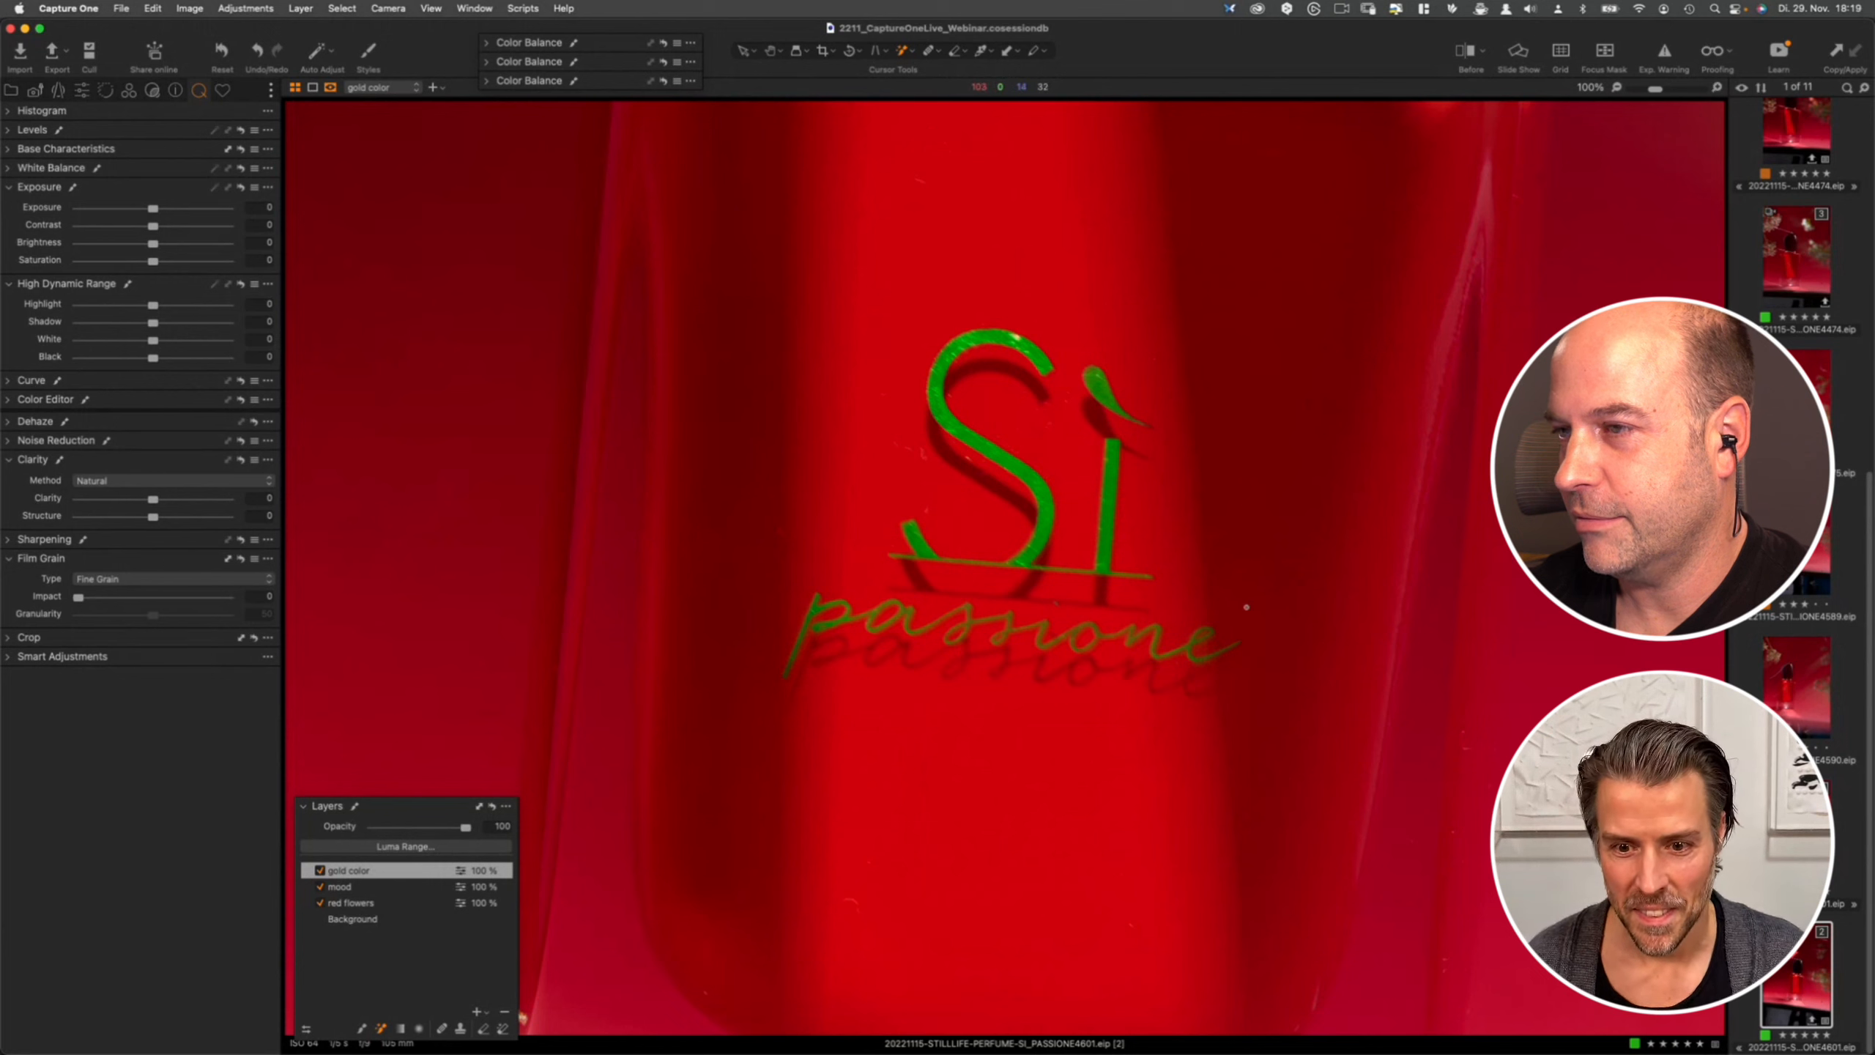
- Inspect the painted lettering mask close up, then hide the mask overlay
key("super+plus")
key("super+plus")
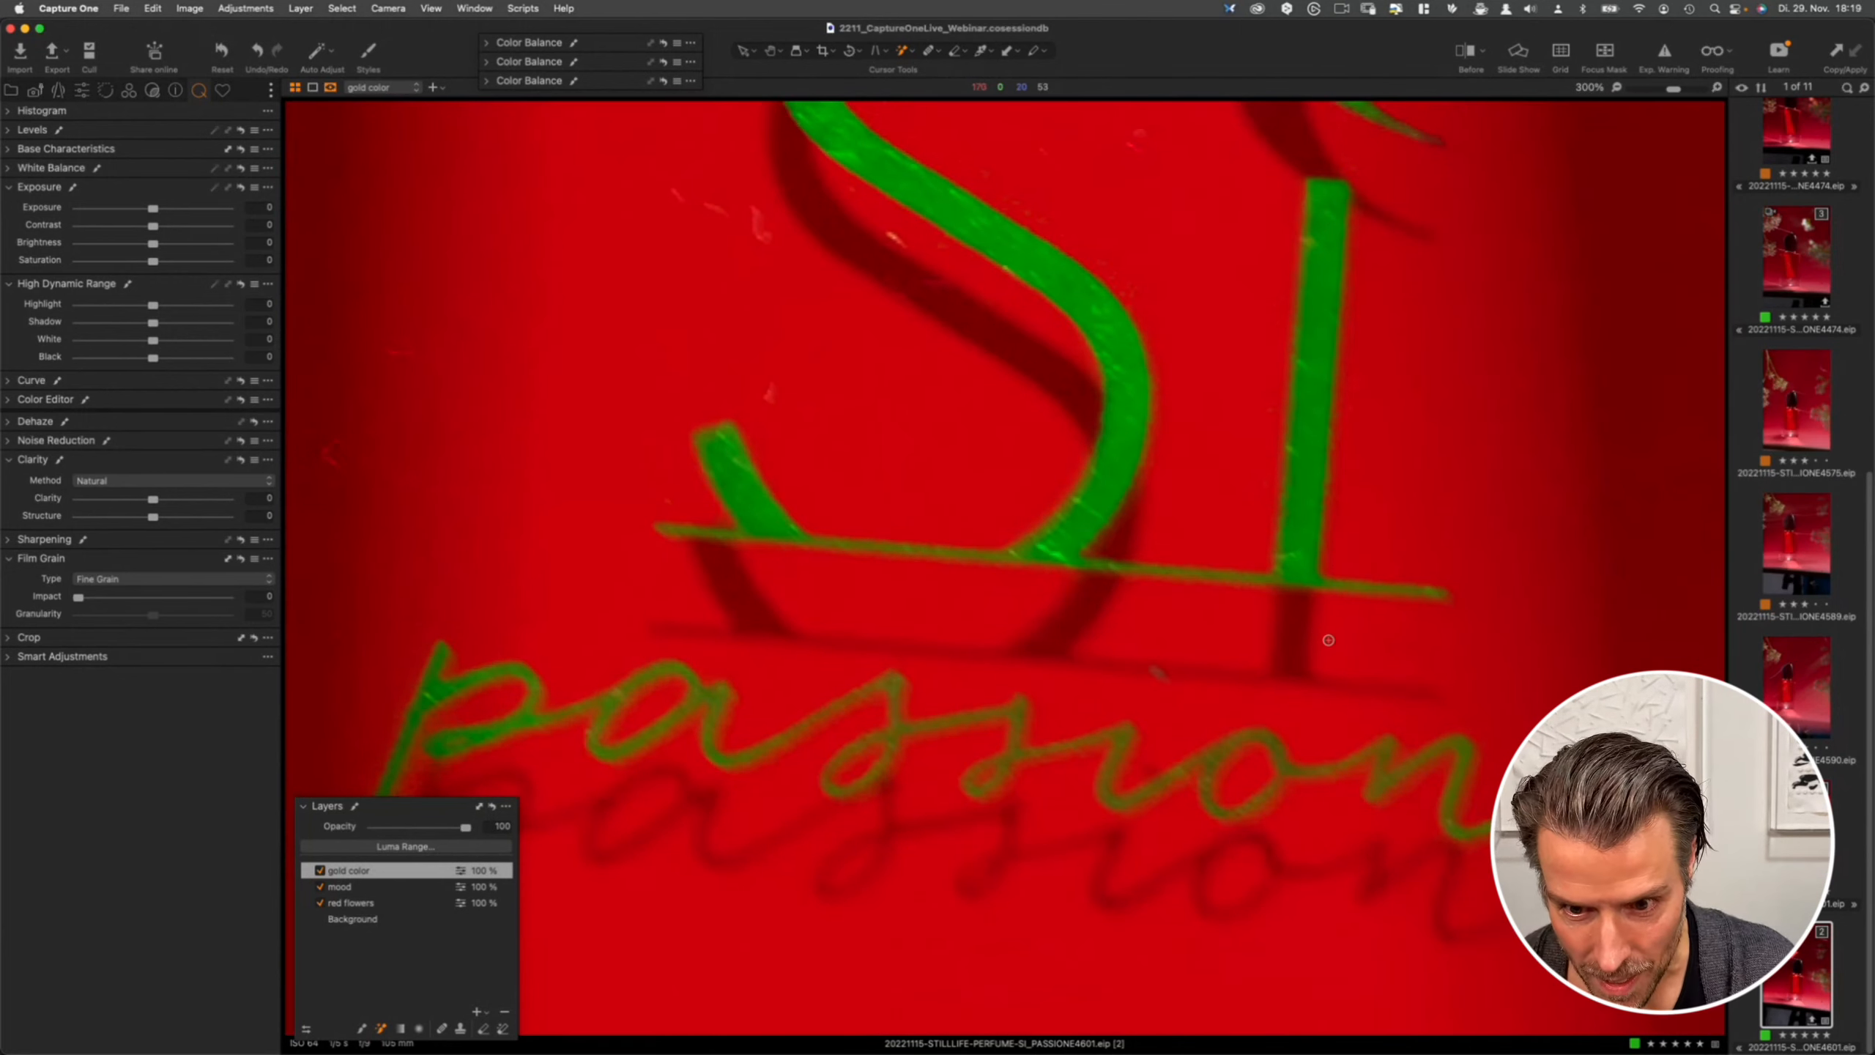
key("super+minus")
key("super+minus")
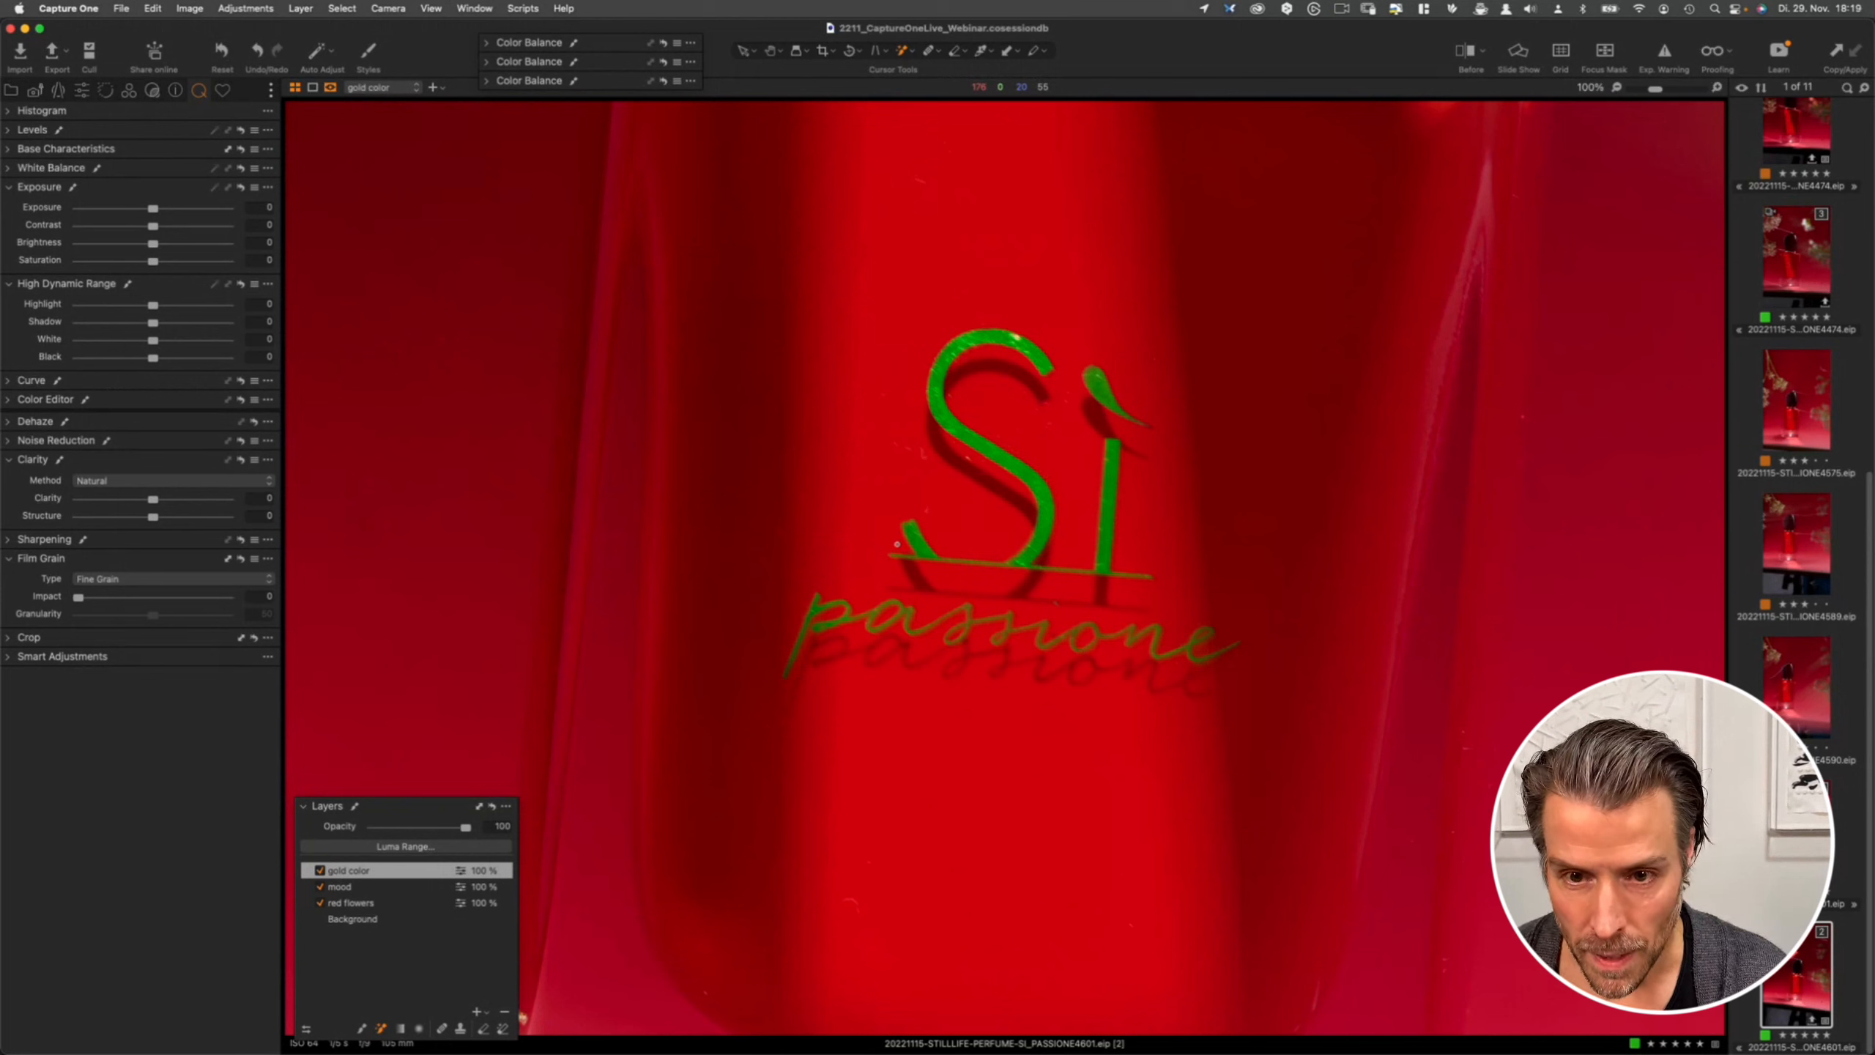
key("m")
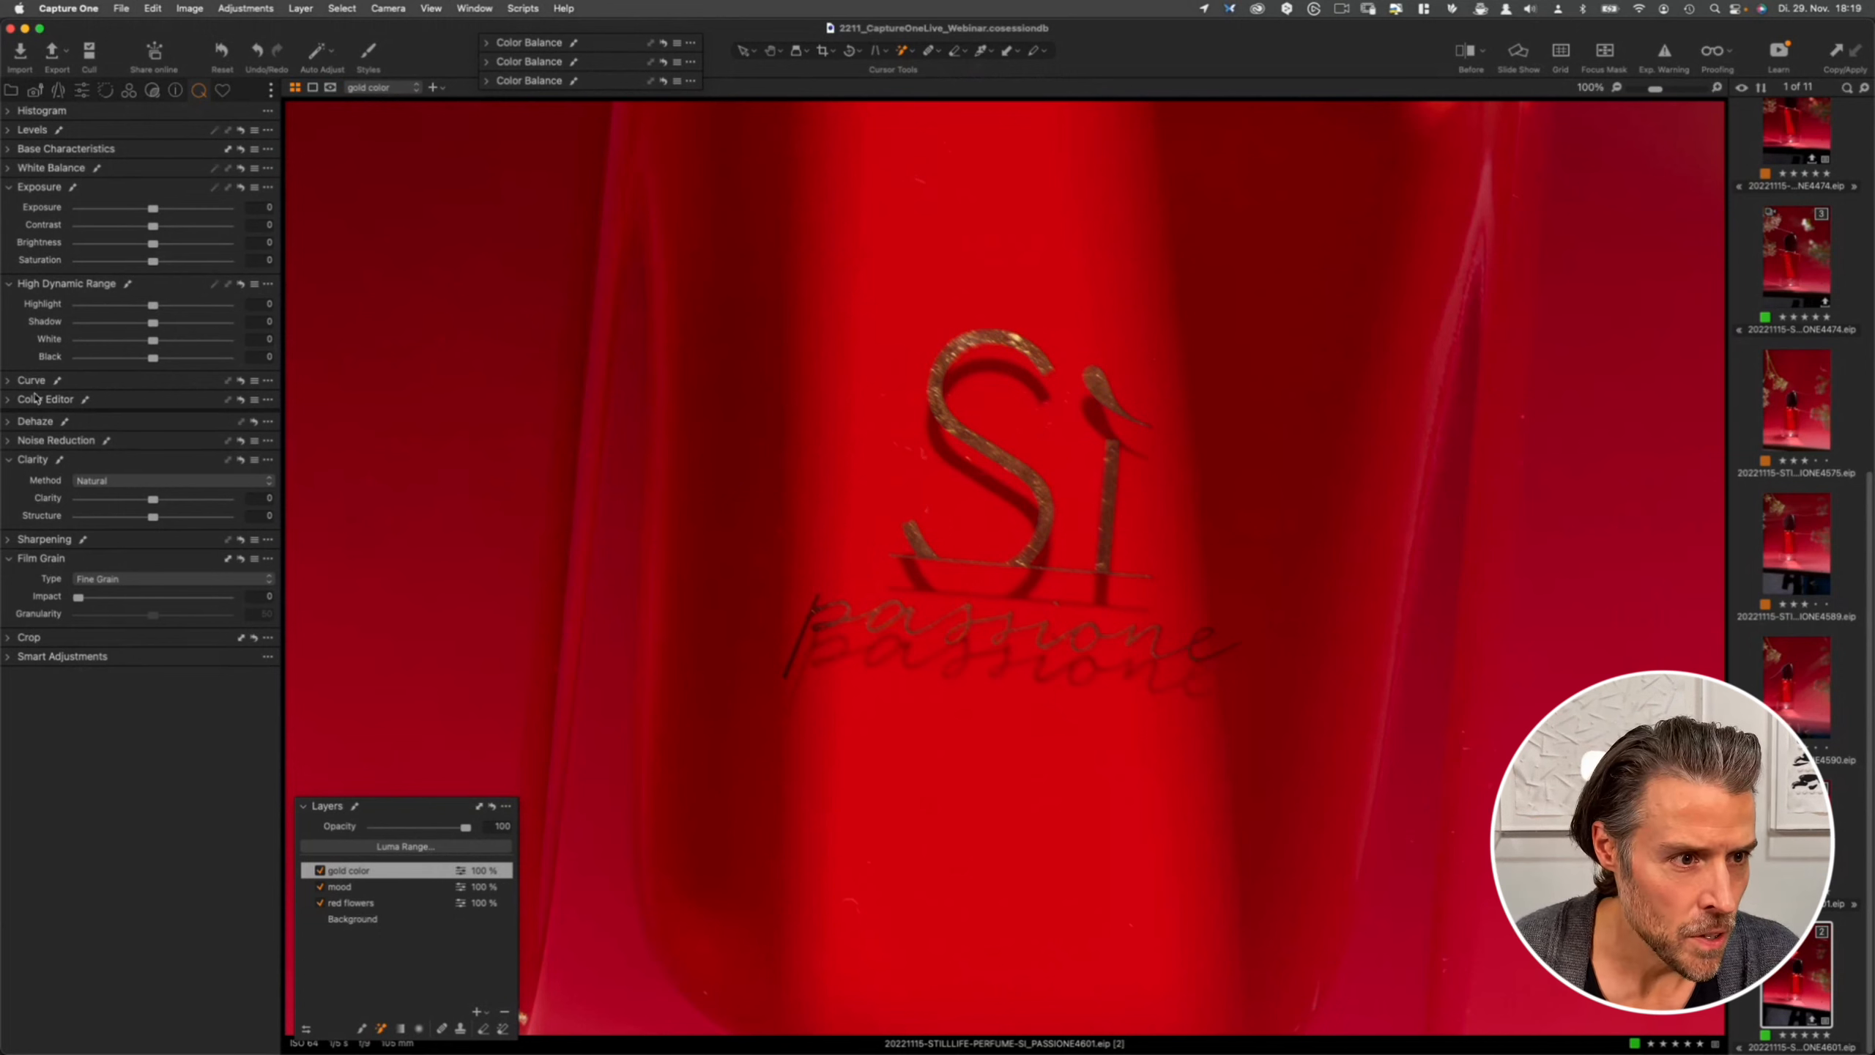
- In Curve, pull the Blue curve down and lift the Green and Red curves slightly to turn the lettering gold
left_click(10, 381)
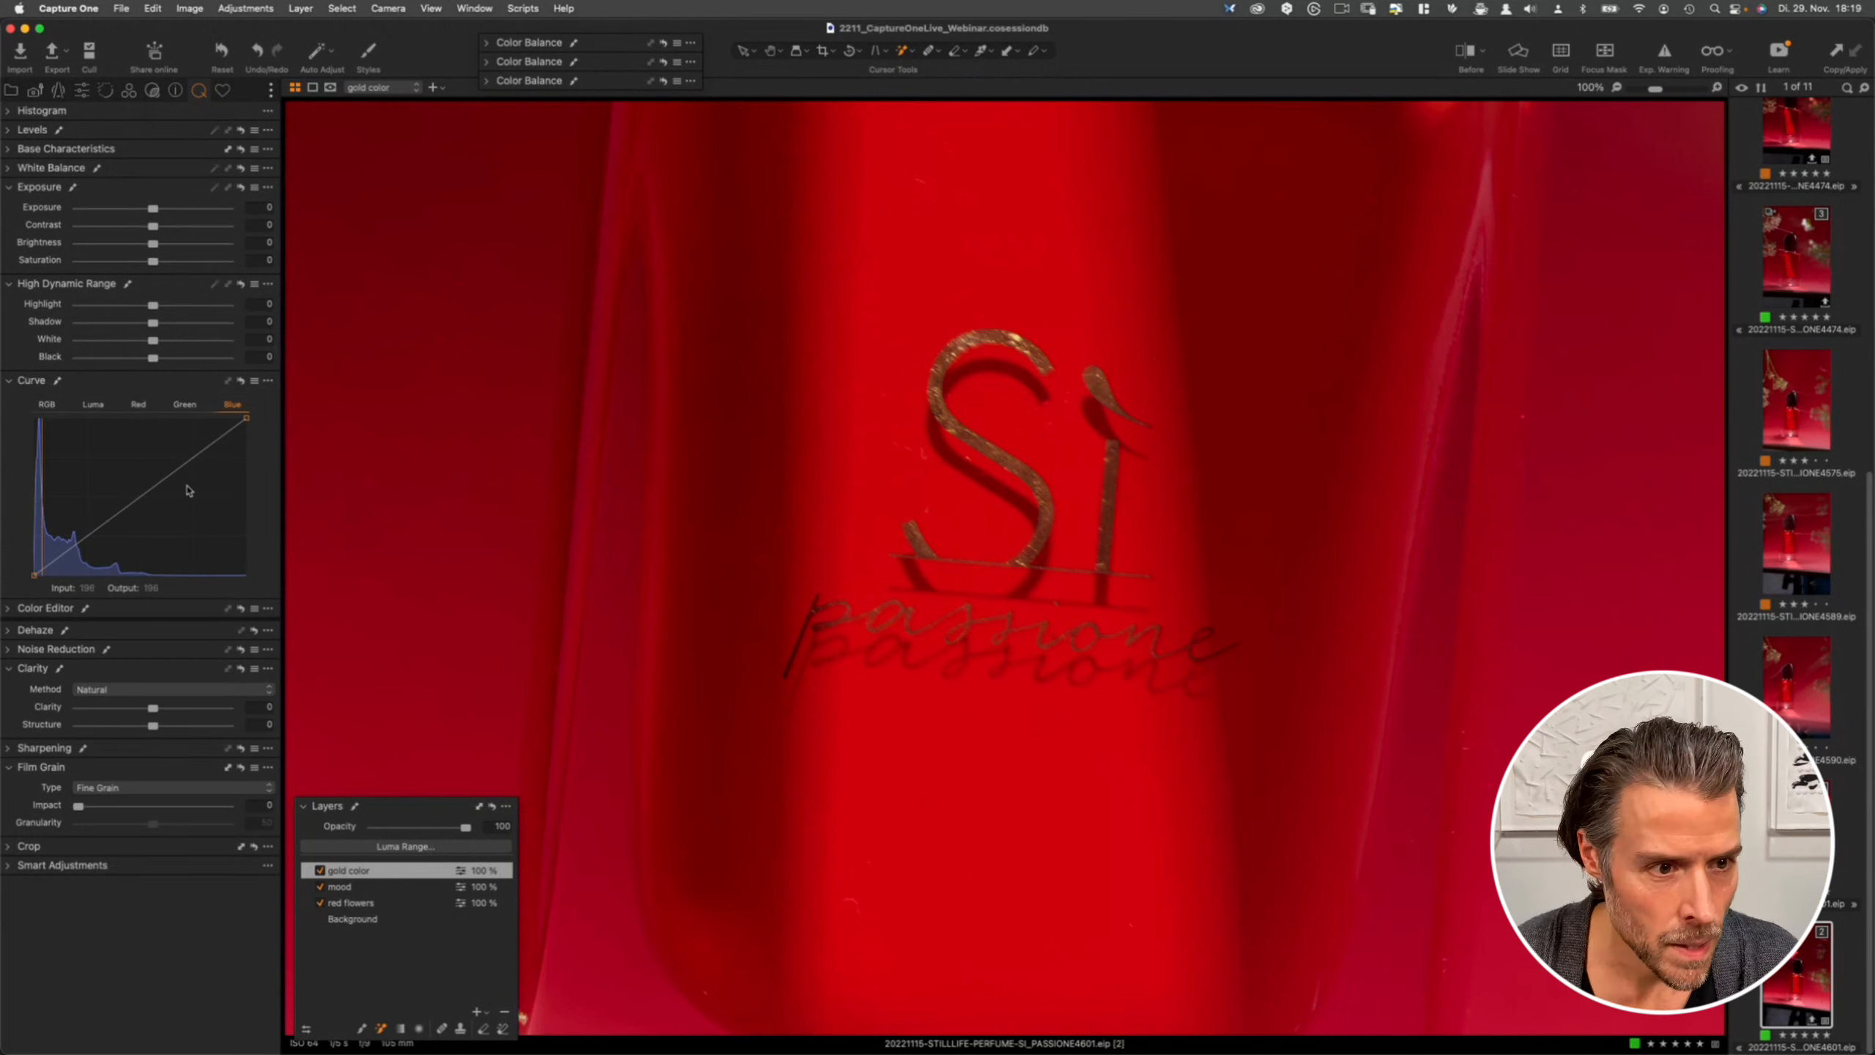
left_click_drag(143, 499, 146, 510)
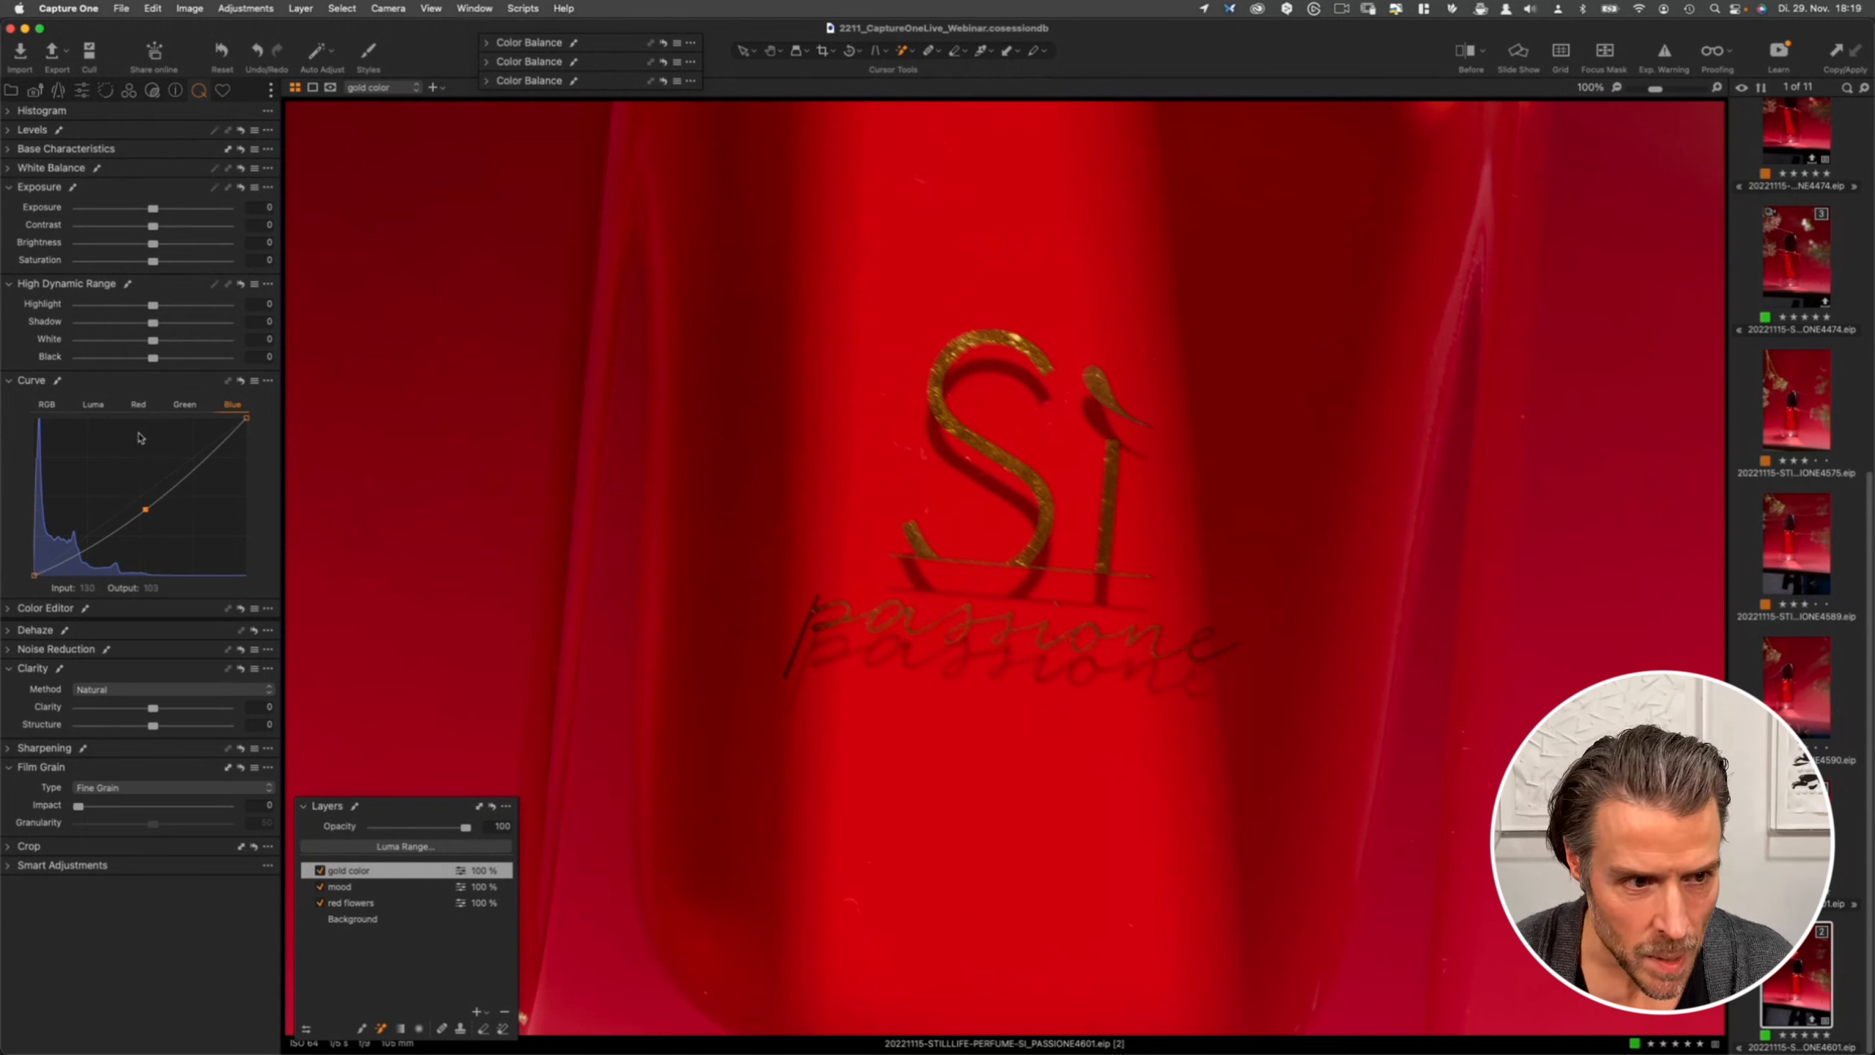
left_click(185, 406)
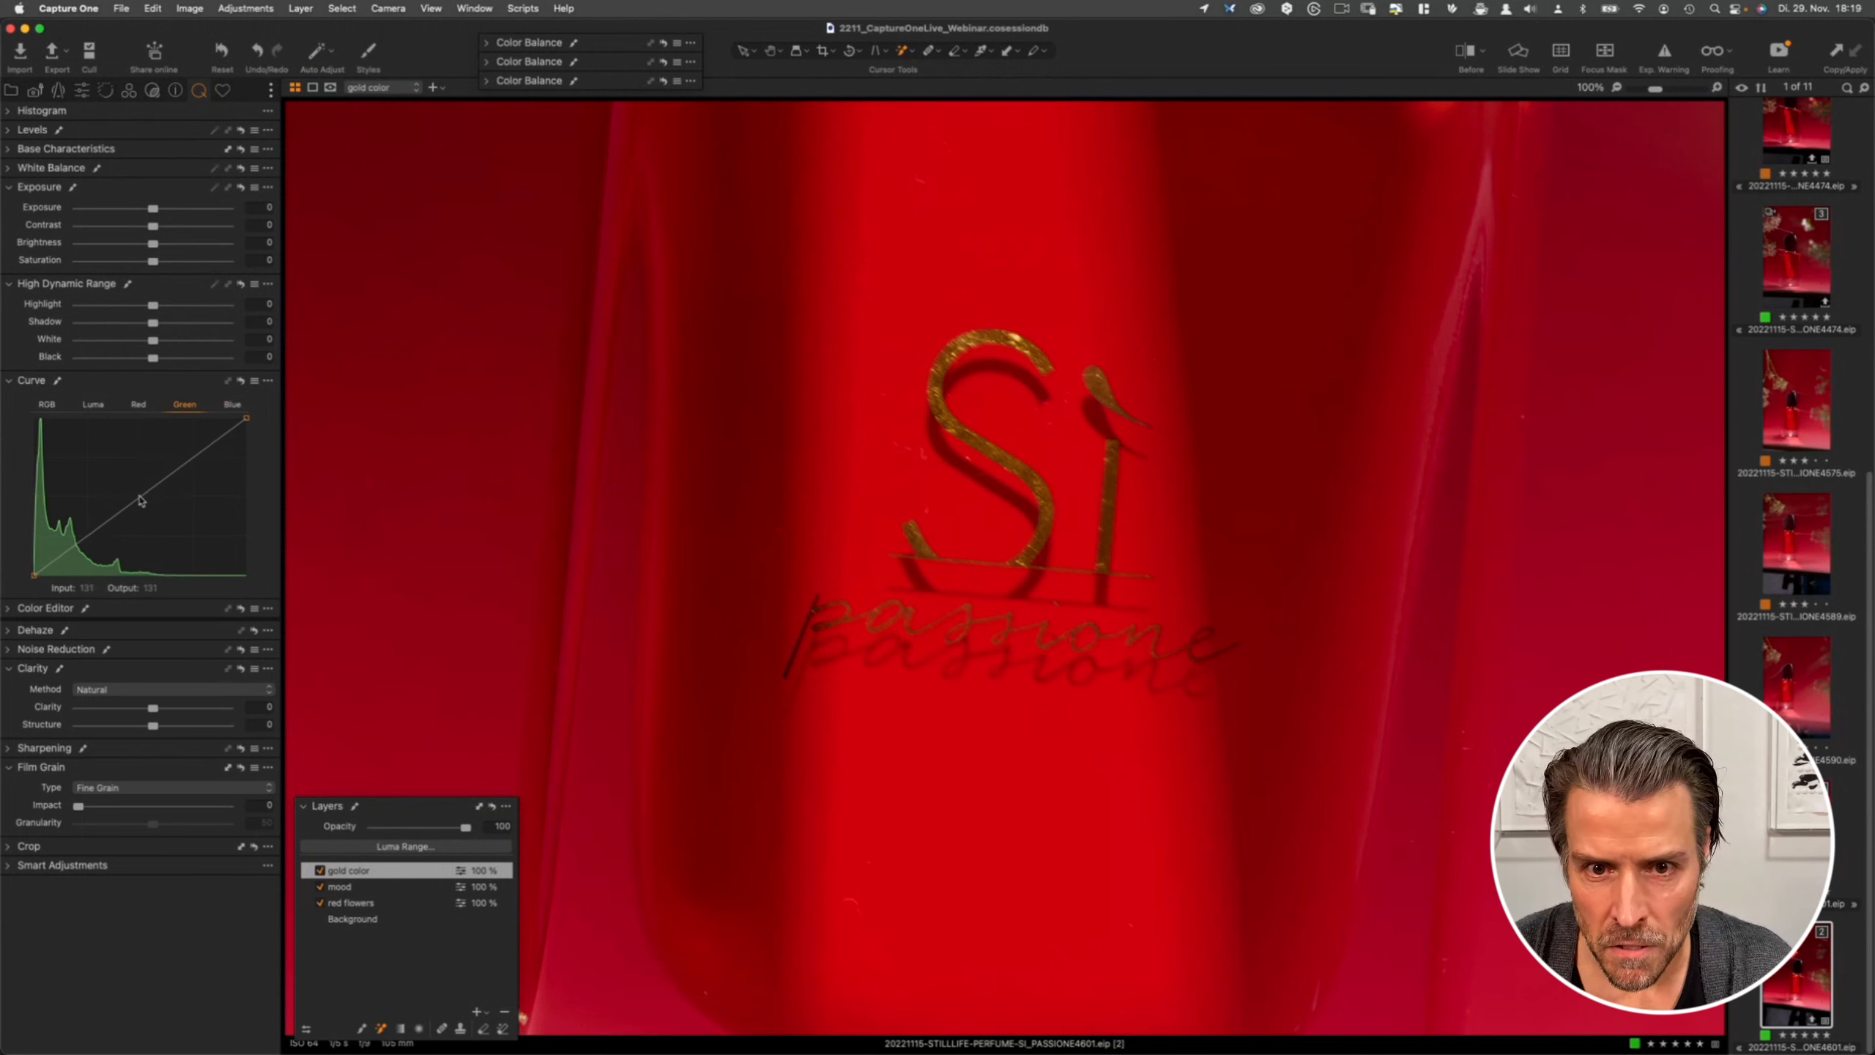
left_click_drag(142, 501, 138, 493)
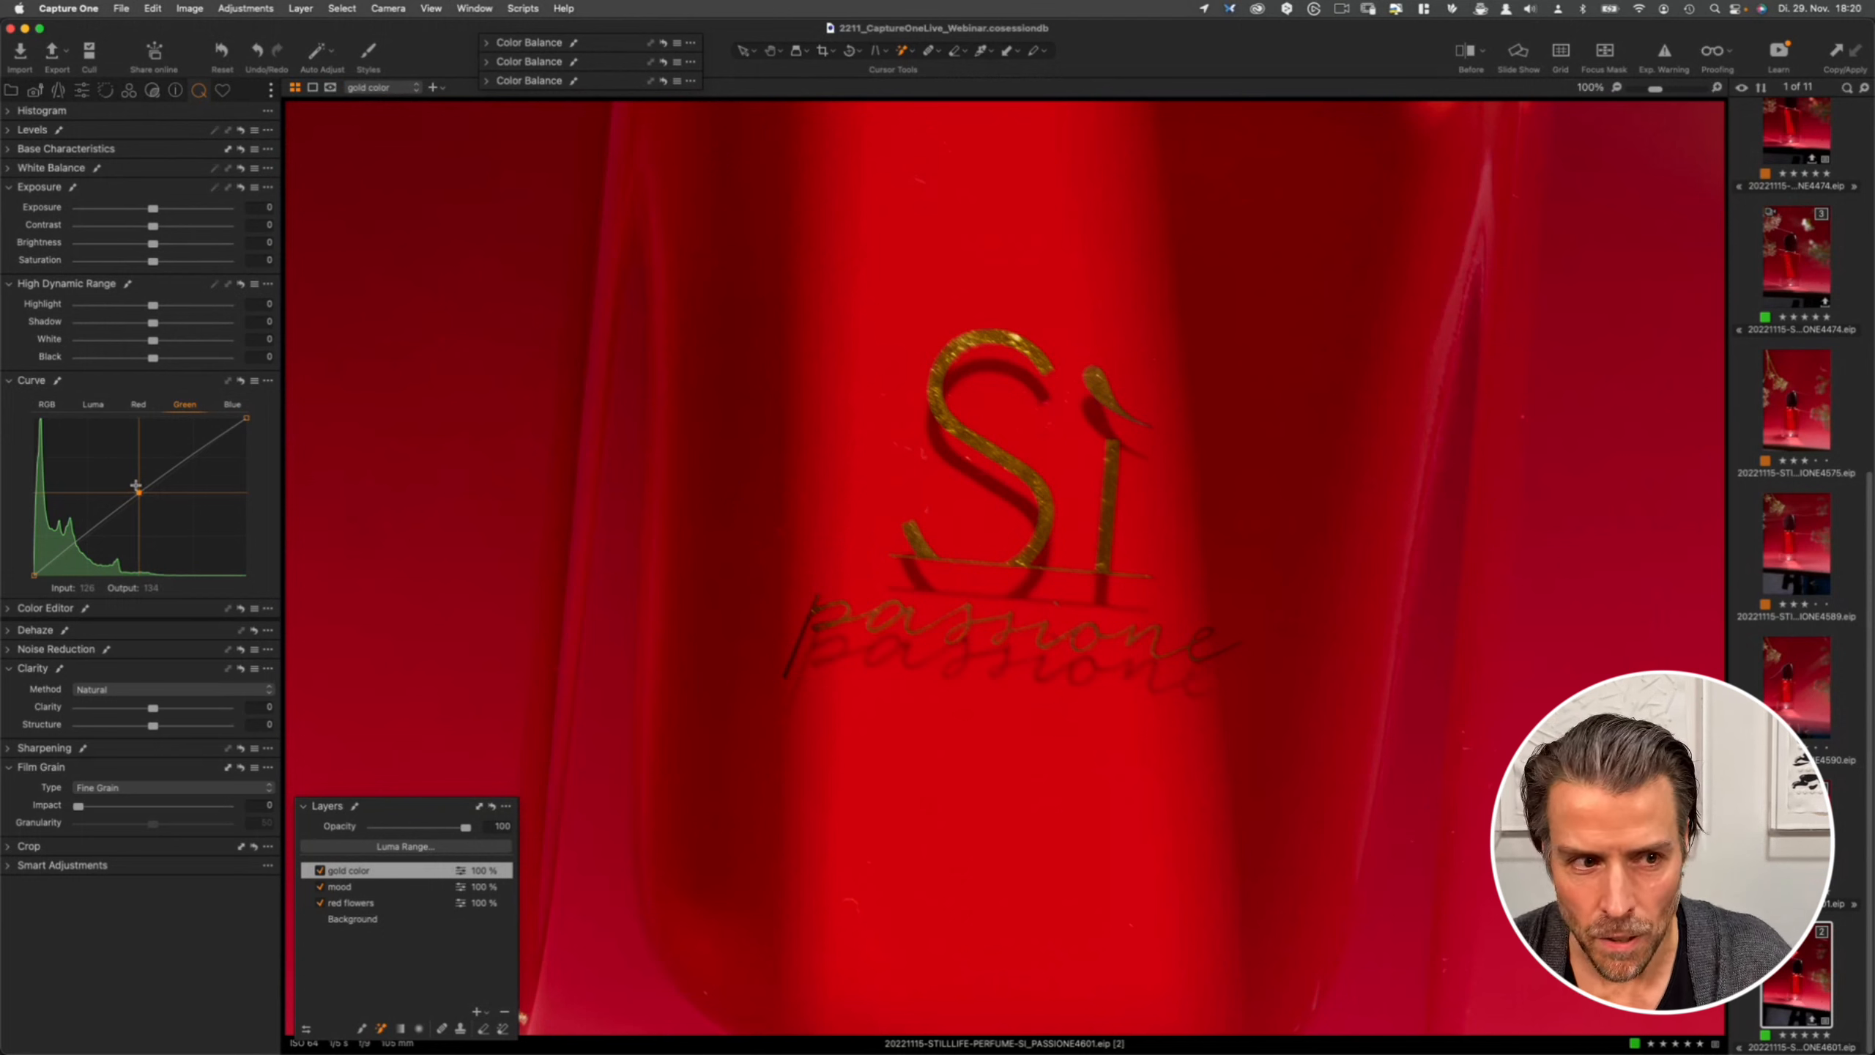
left_click(140, 406)
left_click_drag(145, 495, 139, 488)
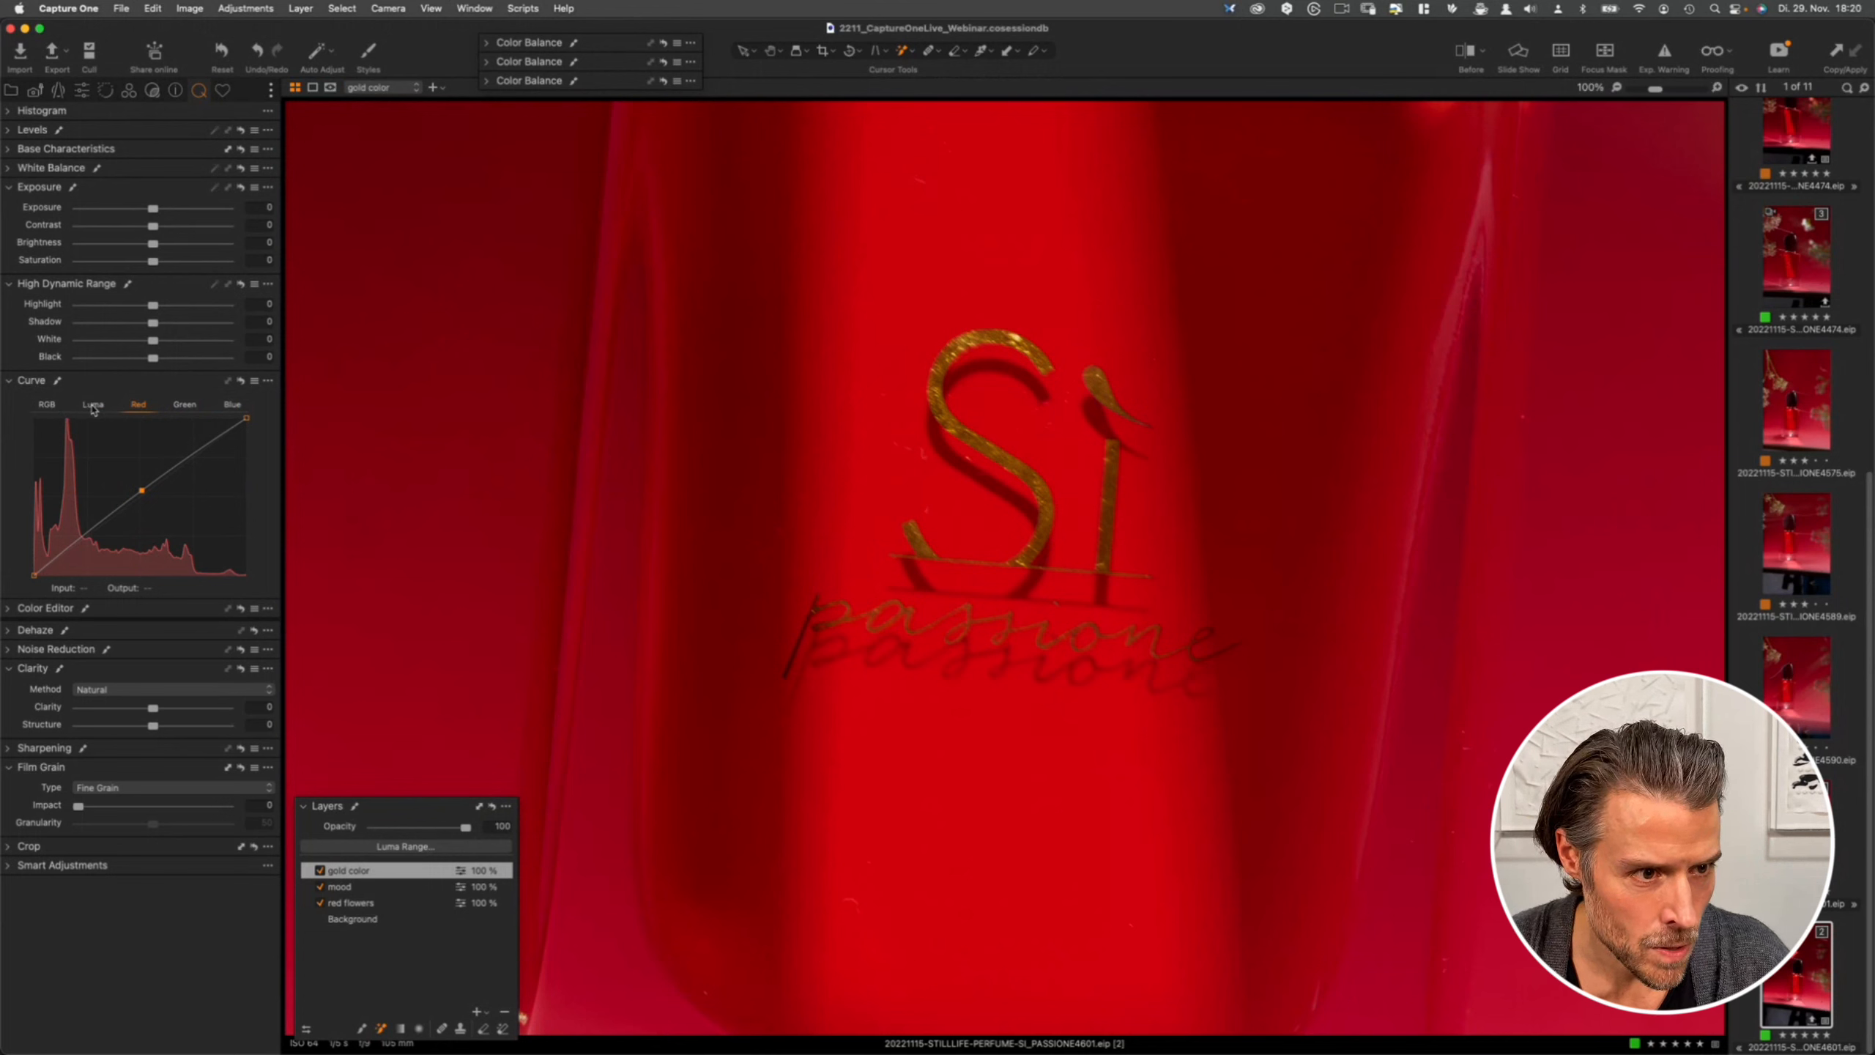
- Add contrast on the Luma curve by raising a highlight point and lowering a shadow point
left_click(93, 405)
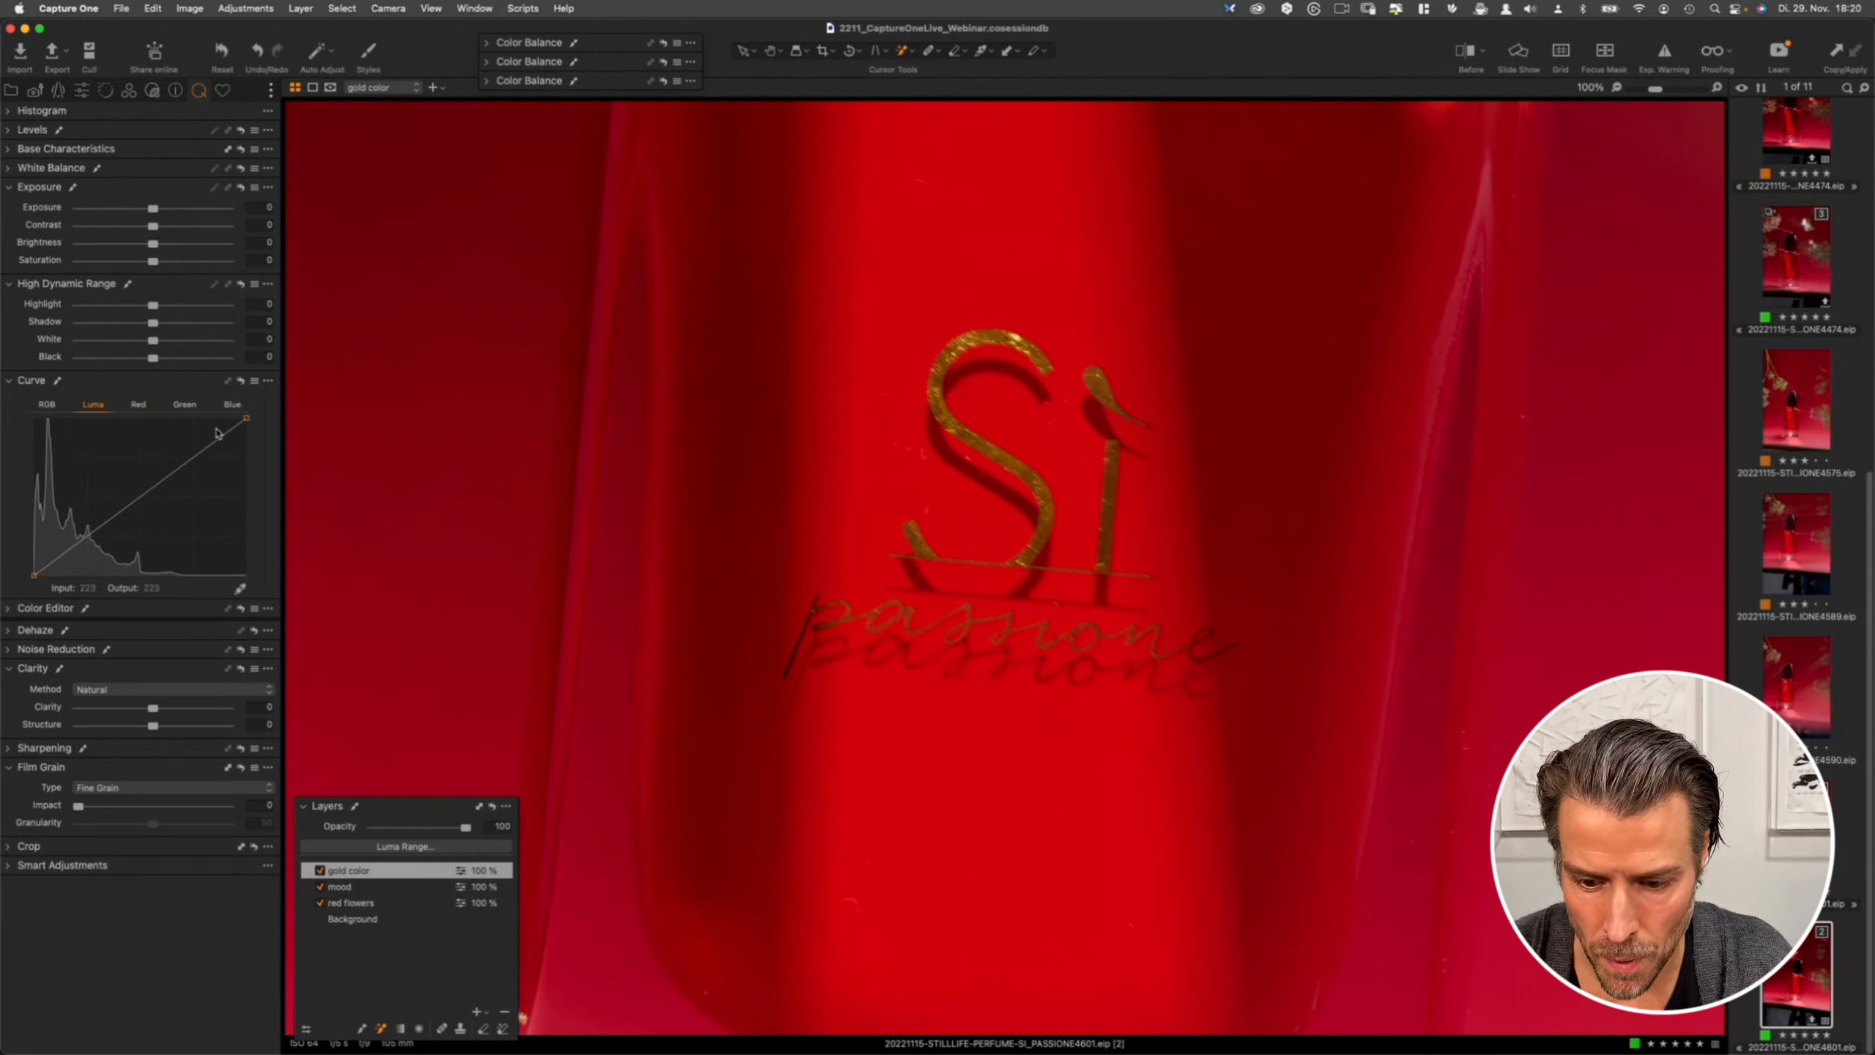
left_click_drag(194, 456, 192, 451)
left_click(89, 531)
left_click_drag(90, 531, 89, 532)
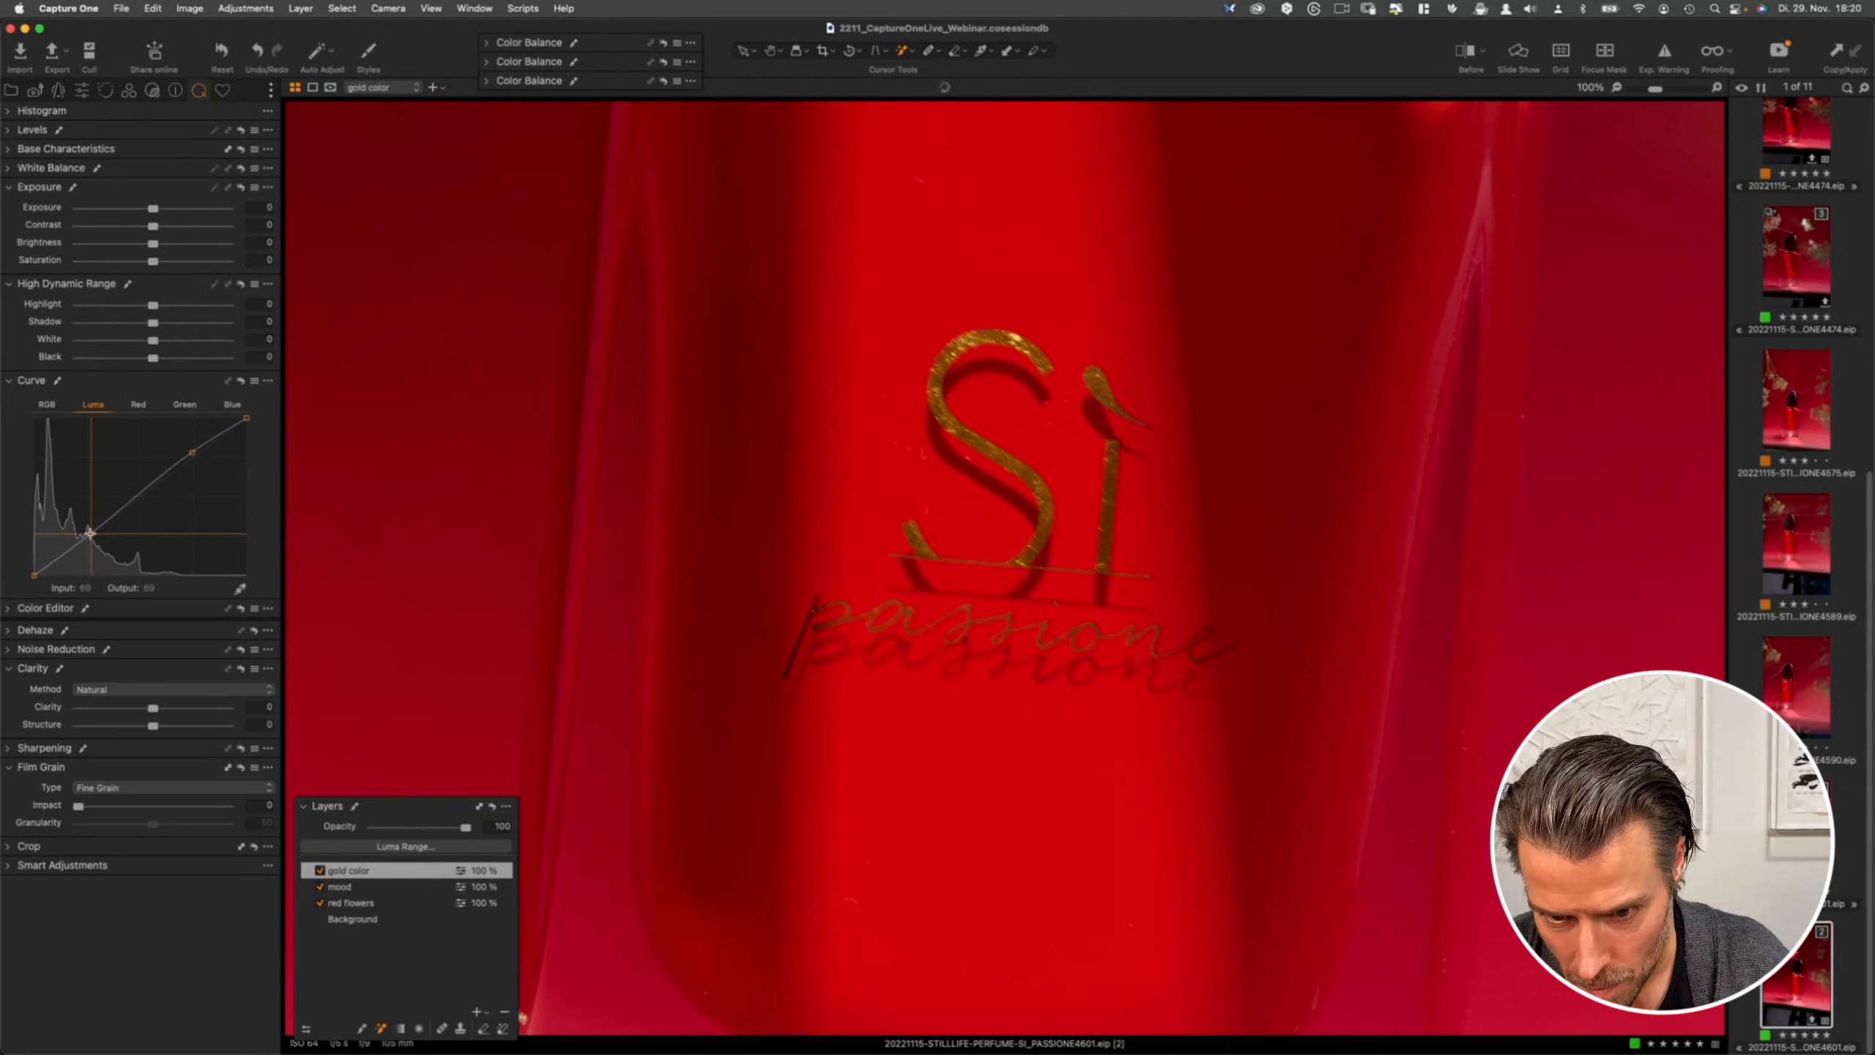
left_click_drag(89, 532, 90, 534)
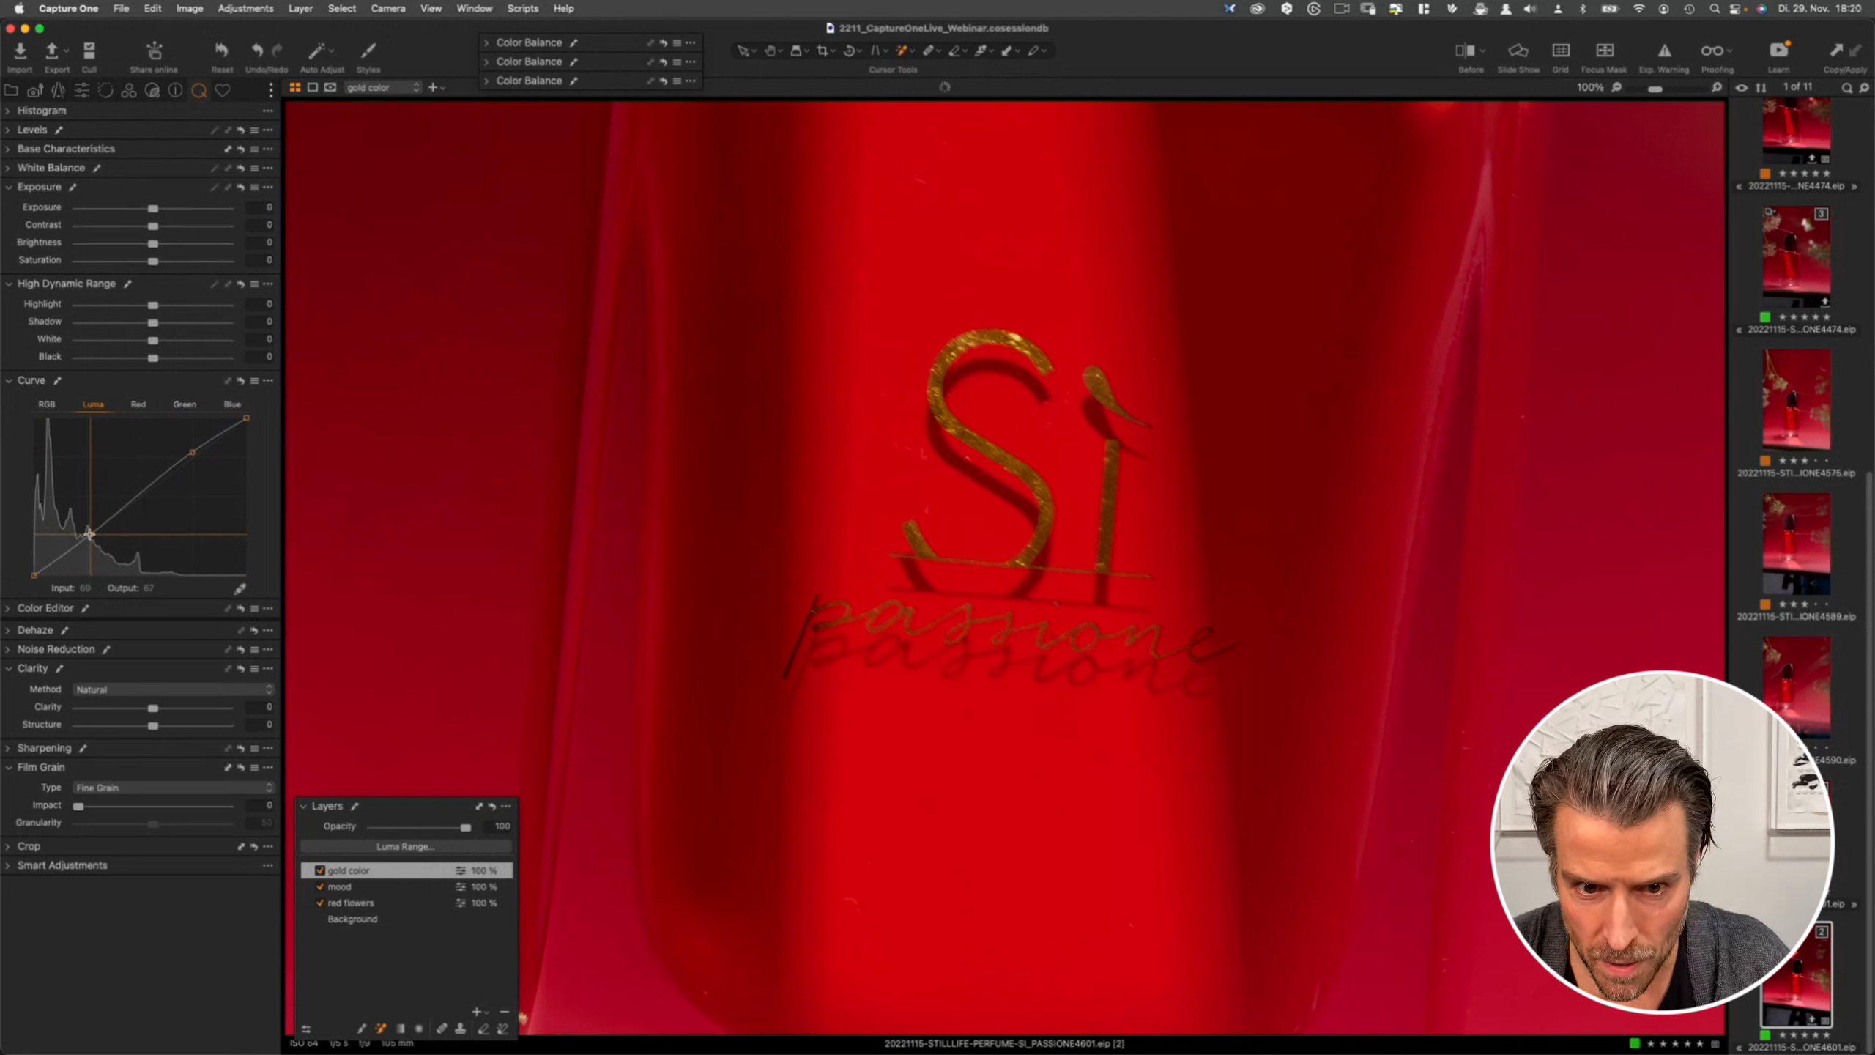
- Toggle the gold color layer on and off repeatedly to compare the gold lettering
left_click(319, 871)
left_click(319, 870)
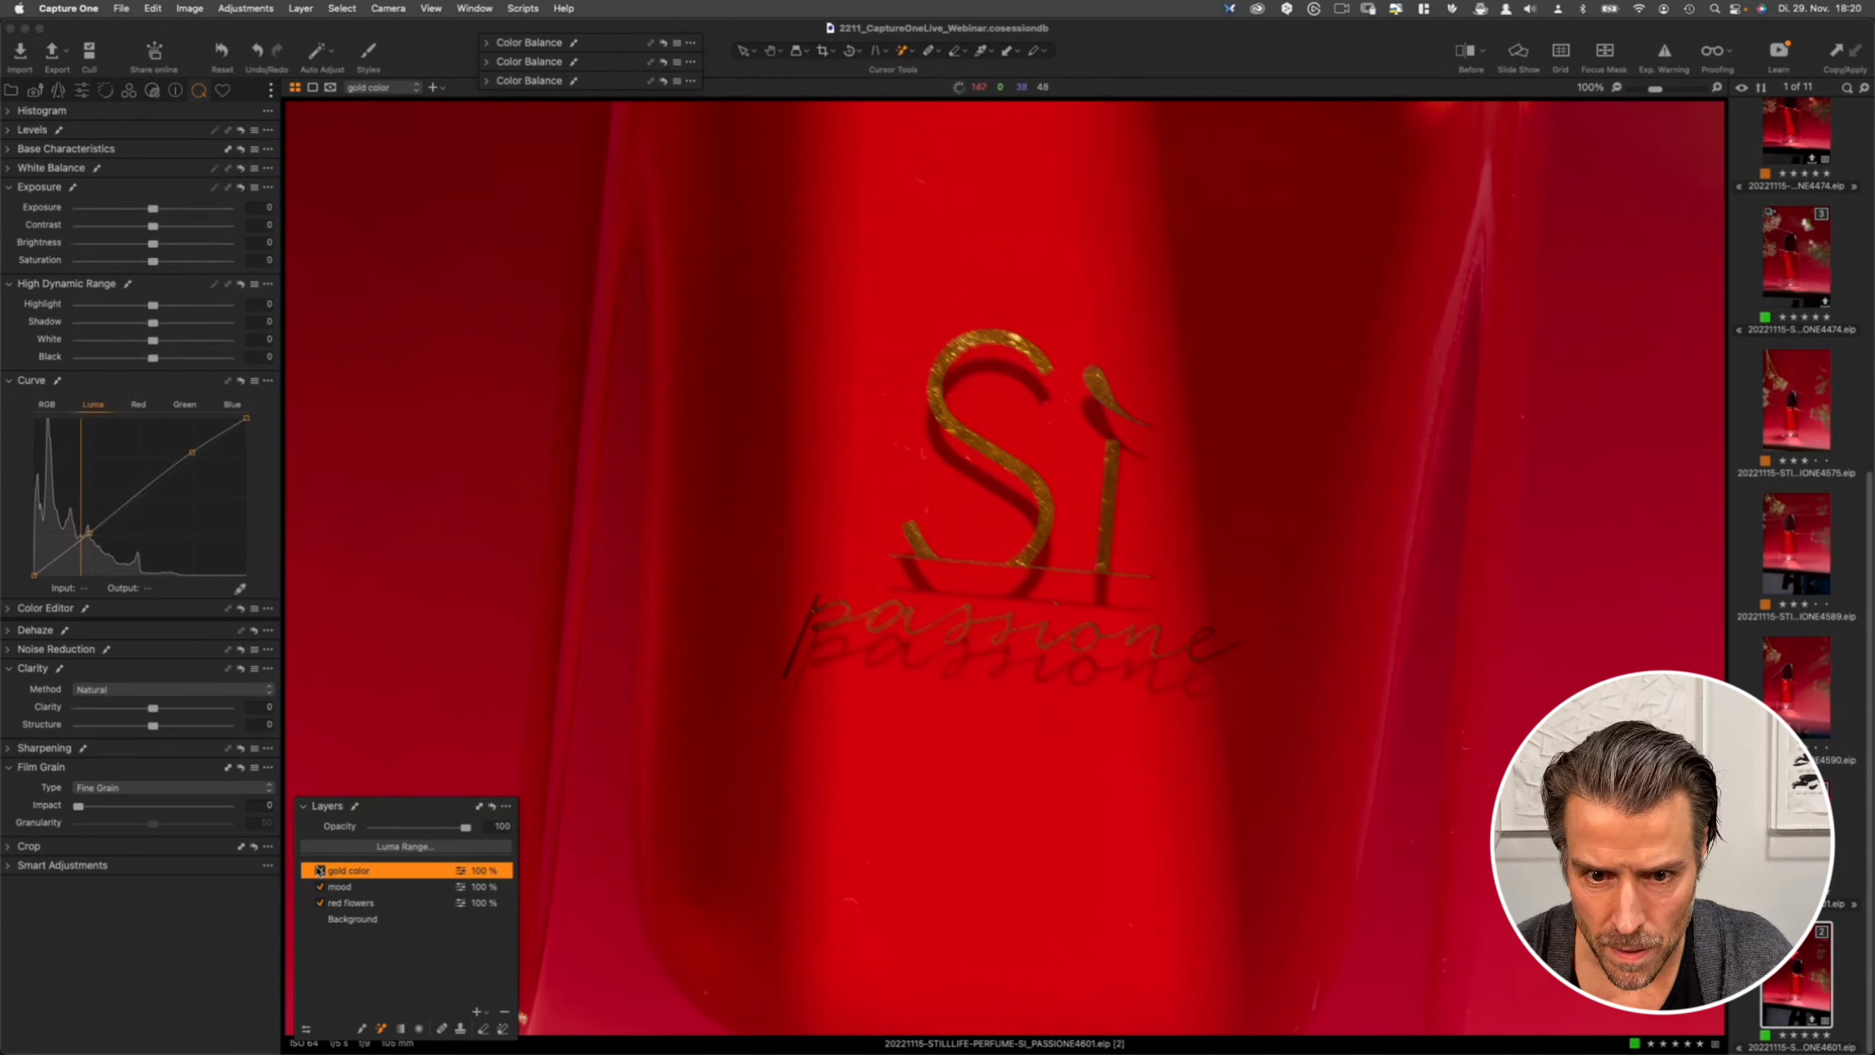
left_click(319, 871)
left_click(319, 871)
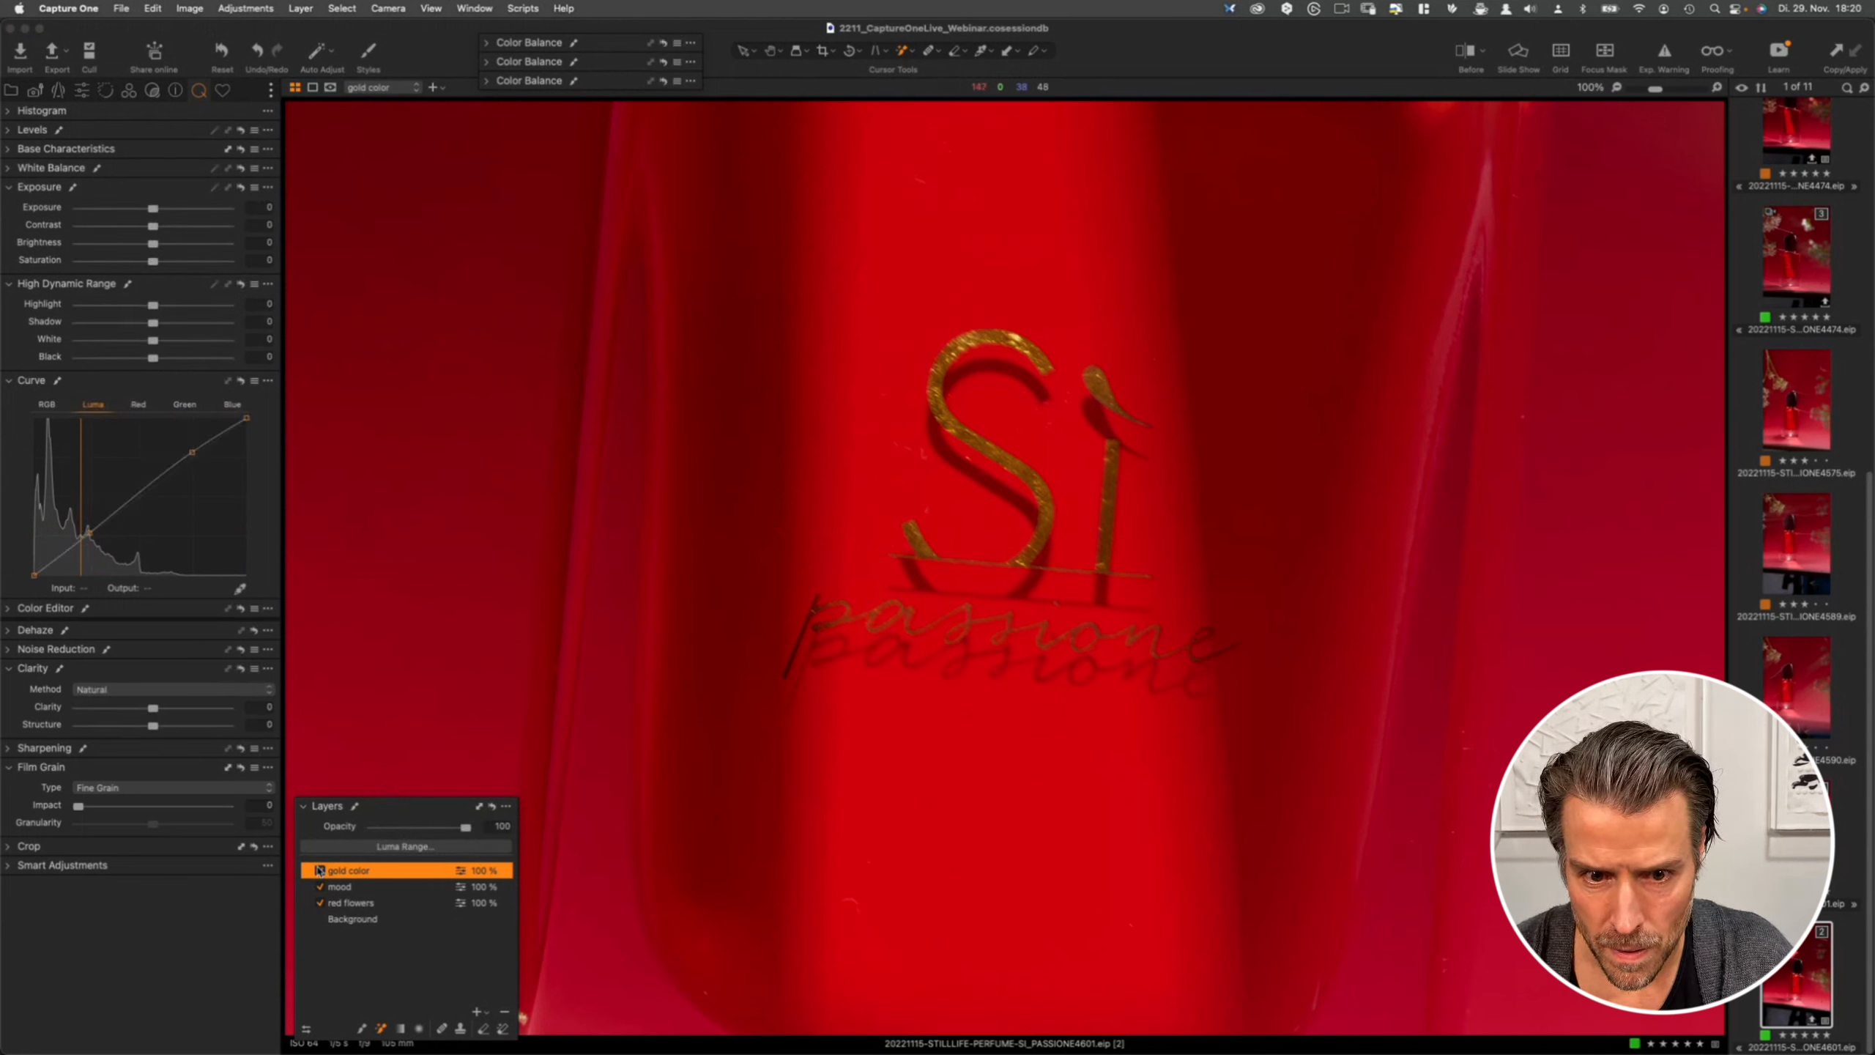
left_click(319, 871)
left_click(318, 871)
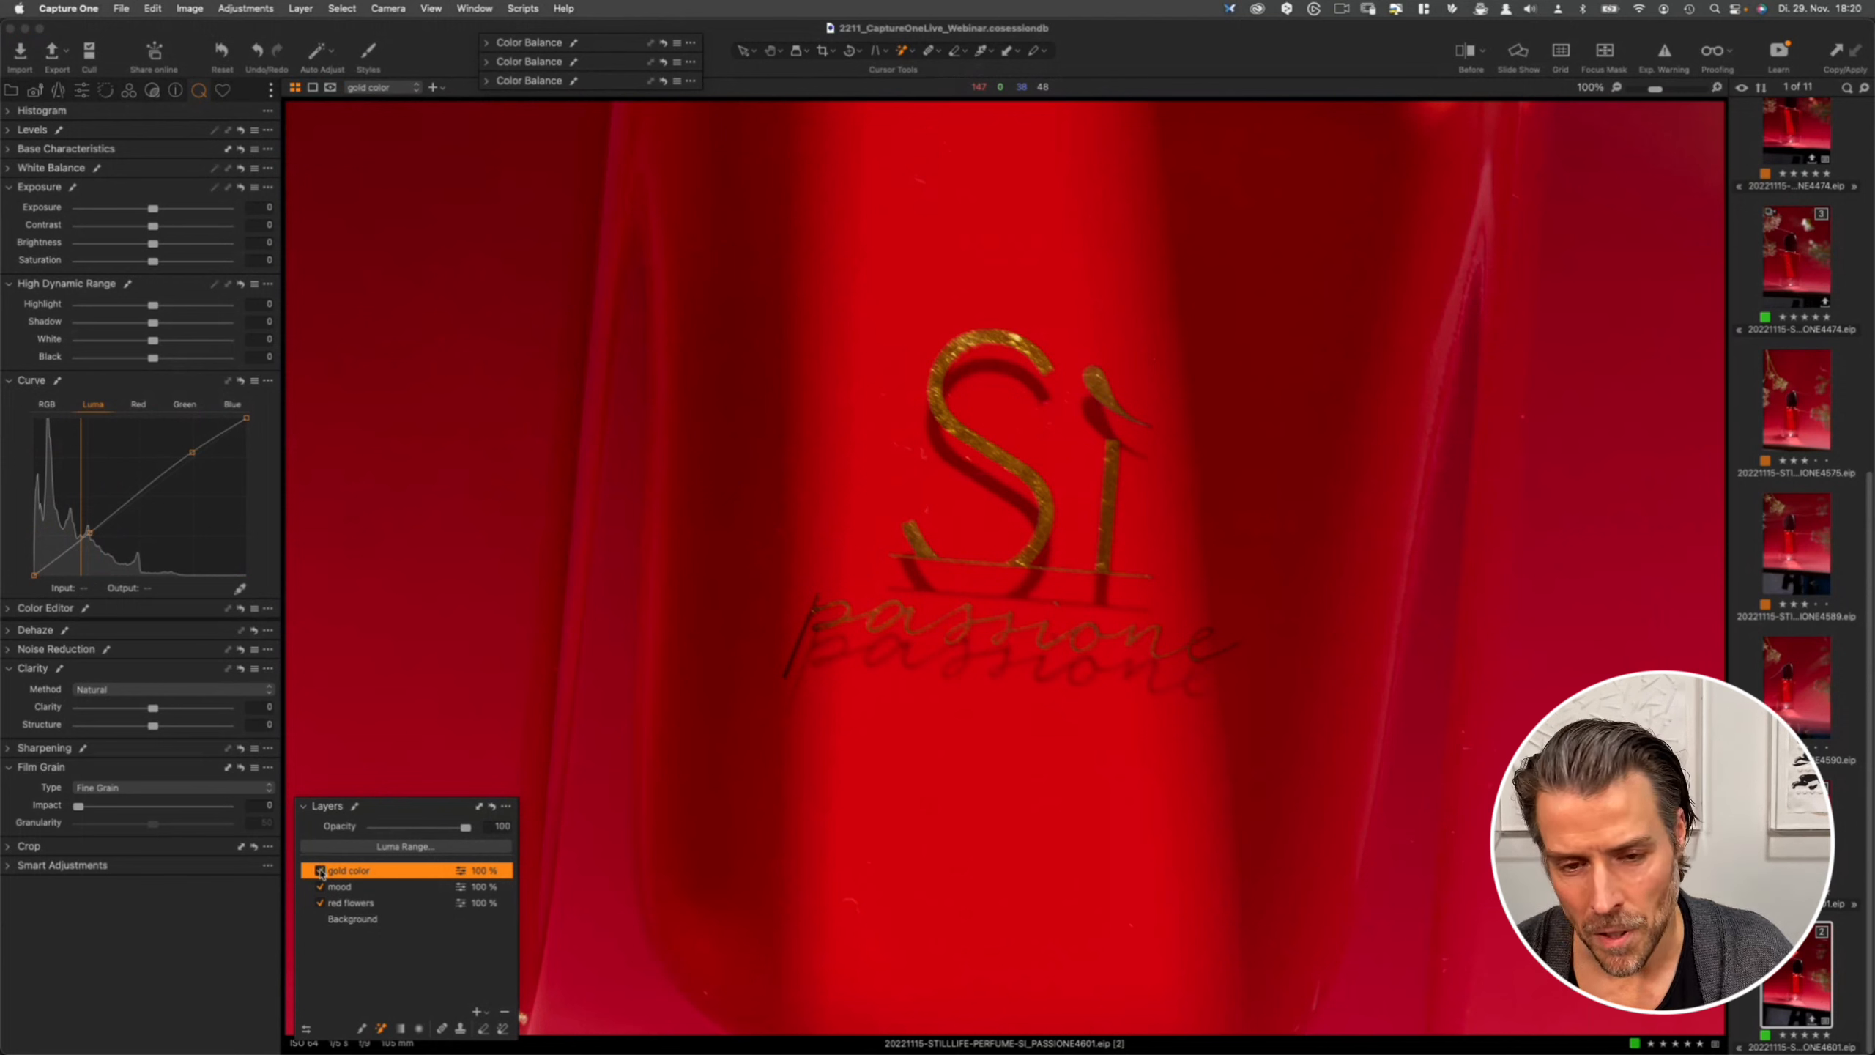
left_click(318, 871)
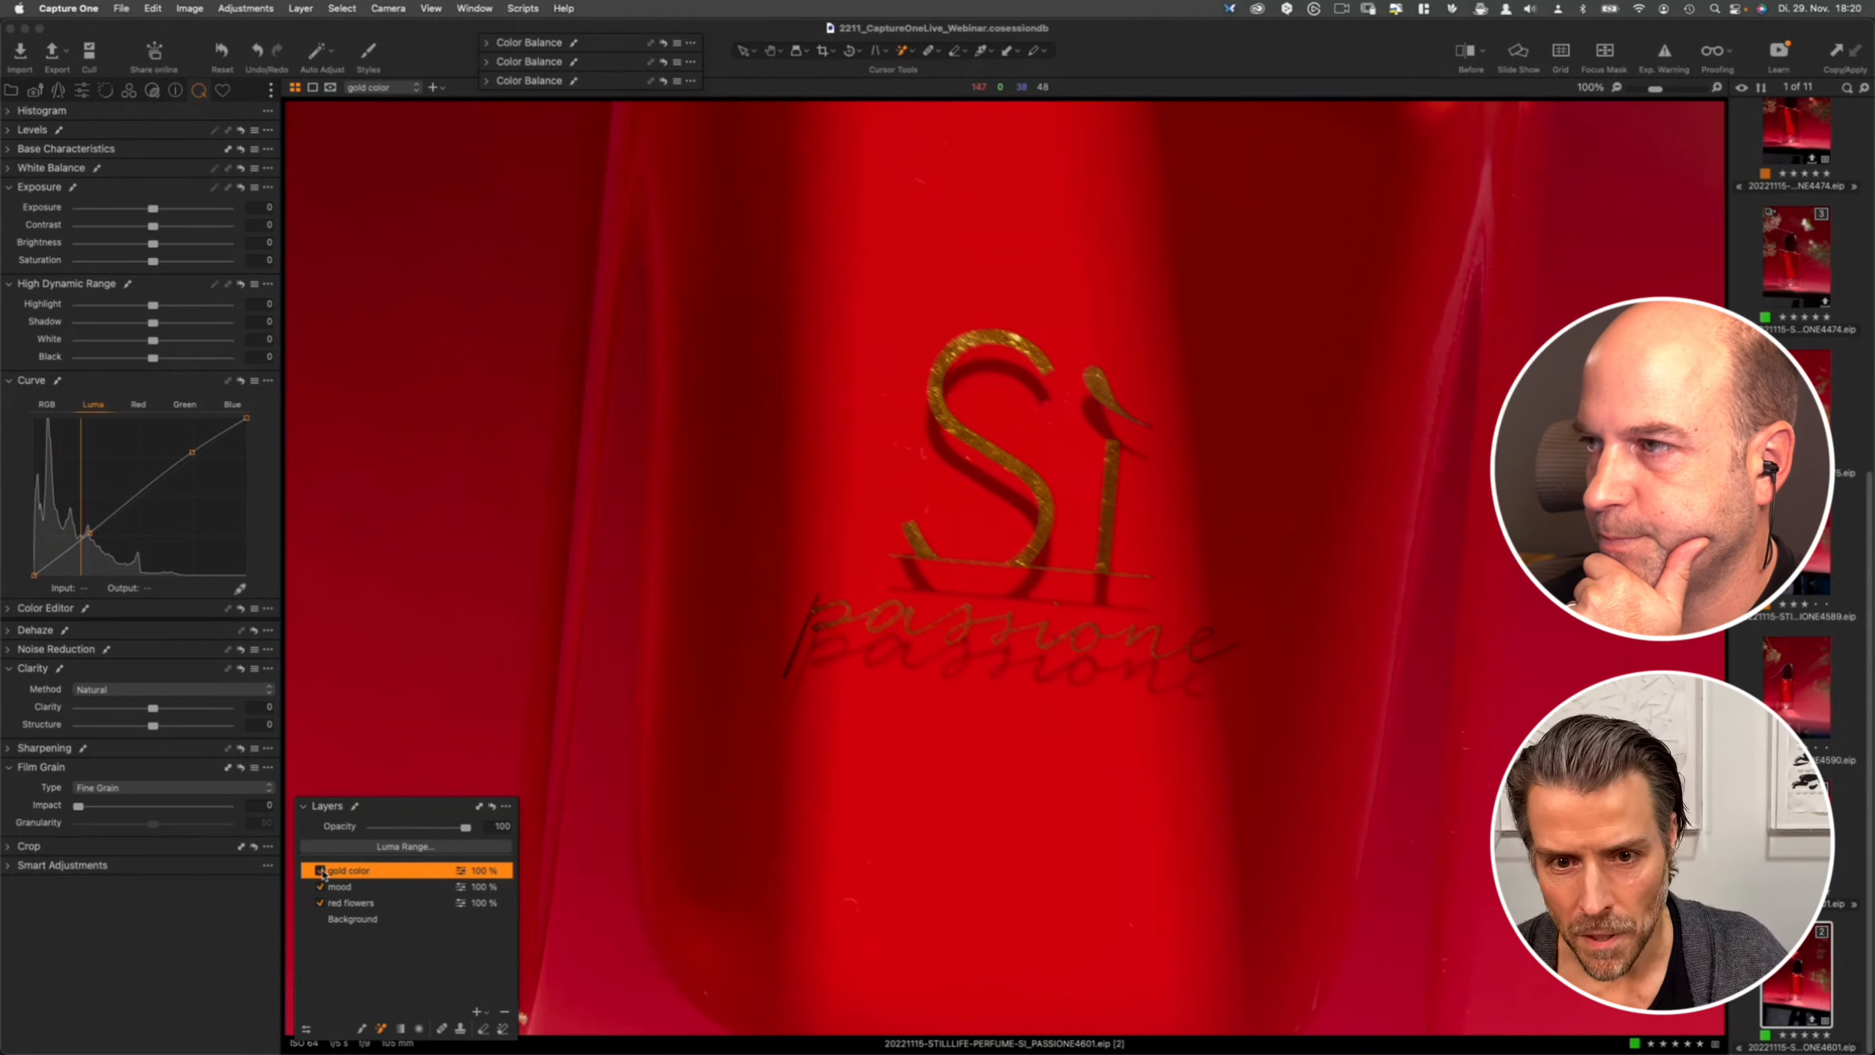
left_click(320, 871)
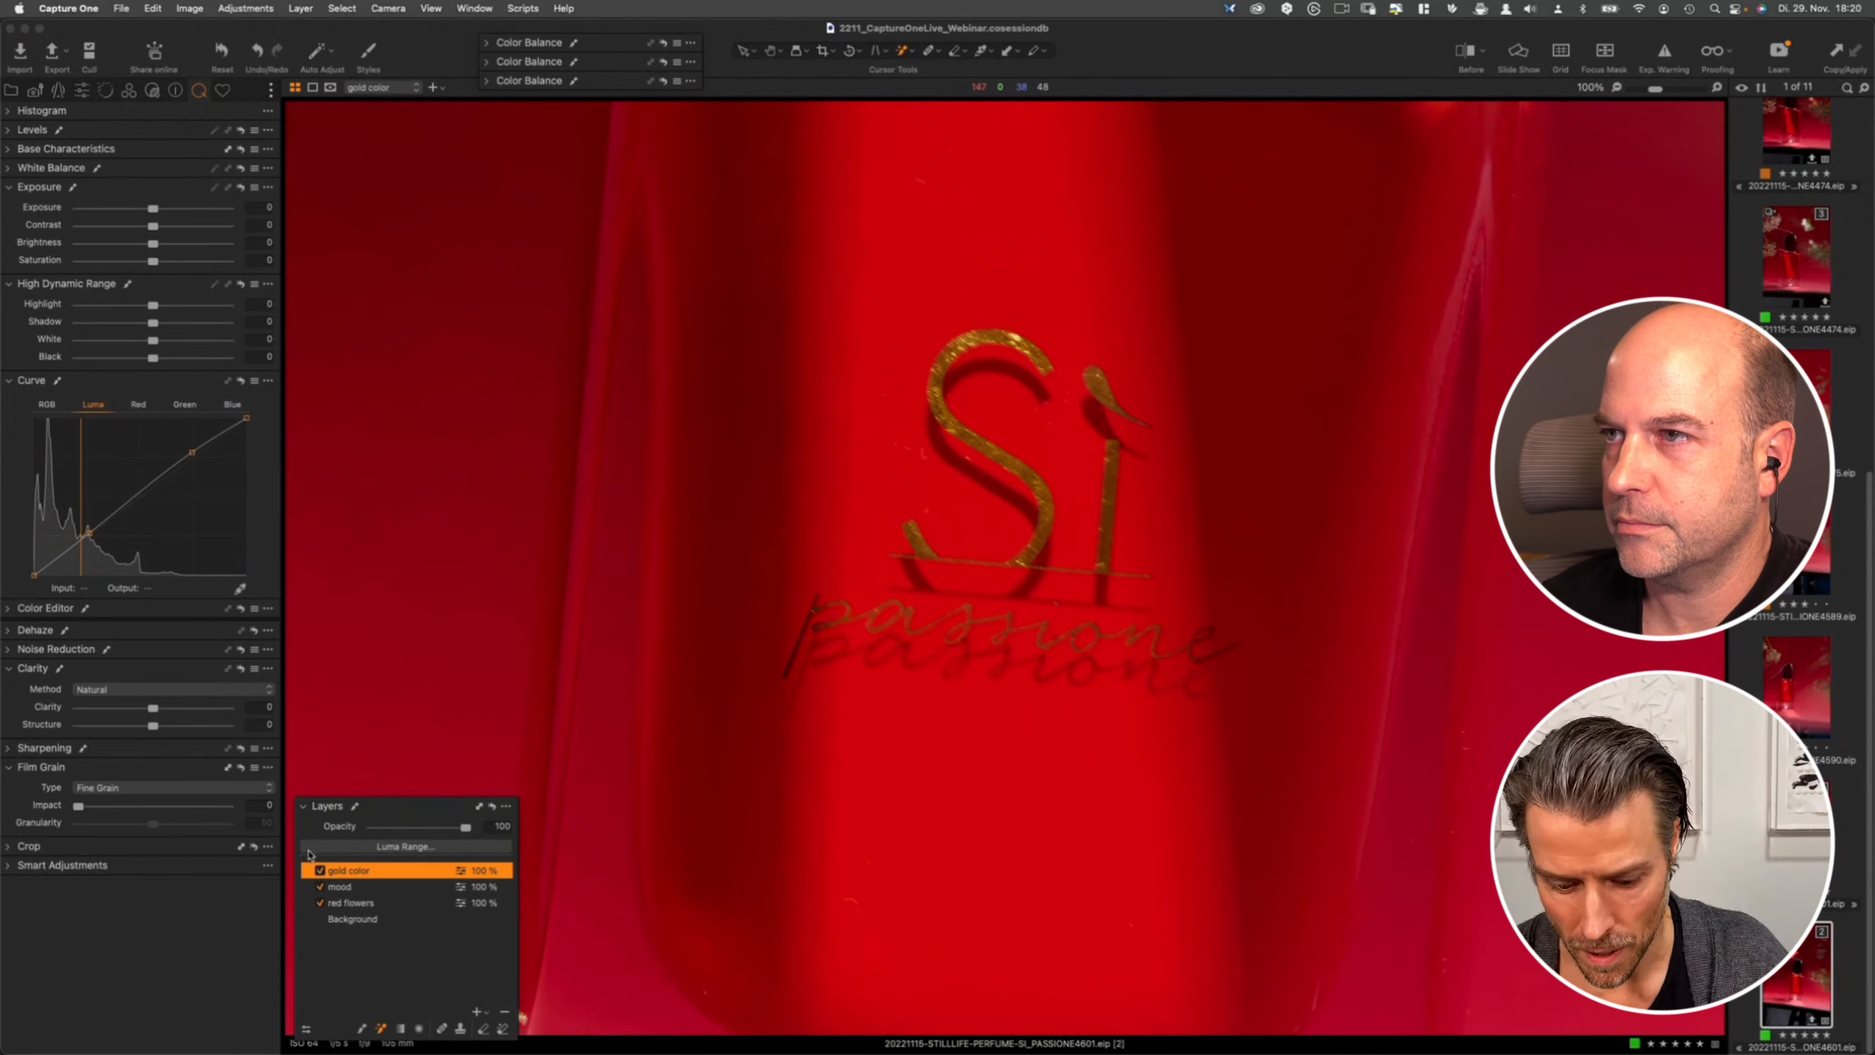
- Zoom out to the whole photo and switch the before view on and off to compare with the original
key("super+minus")
key("super+minus")
key("super+minus")
key("super+minus")
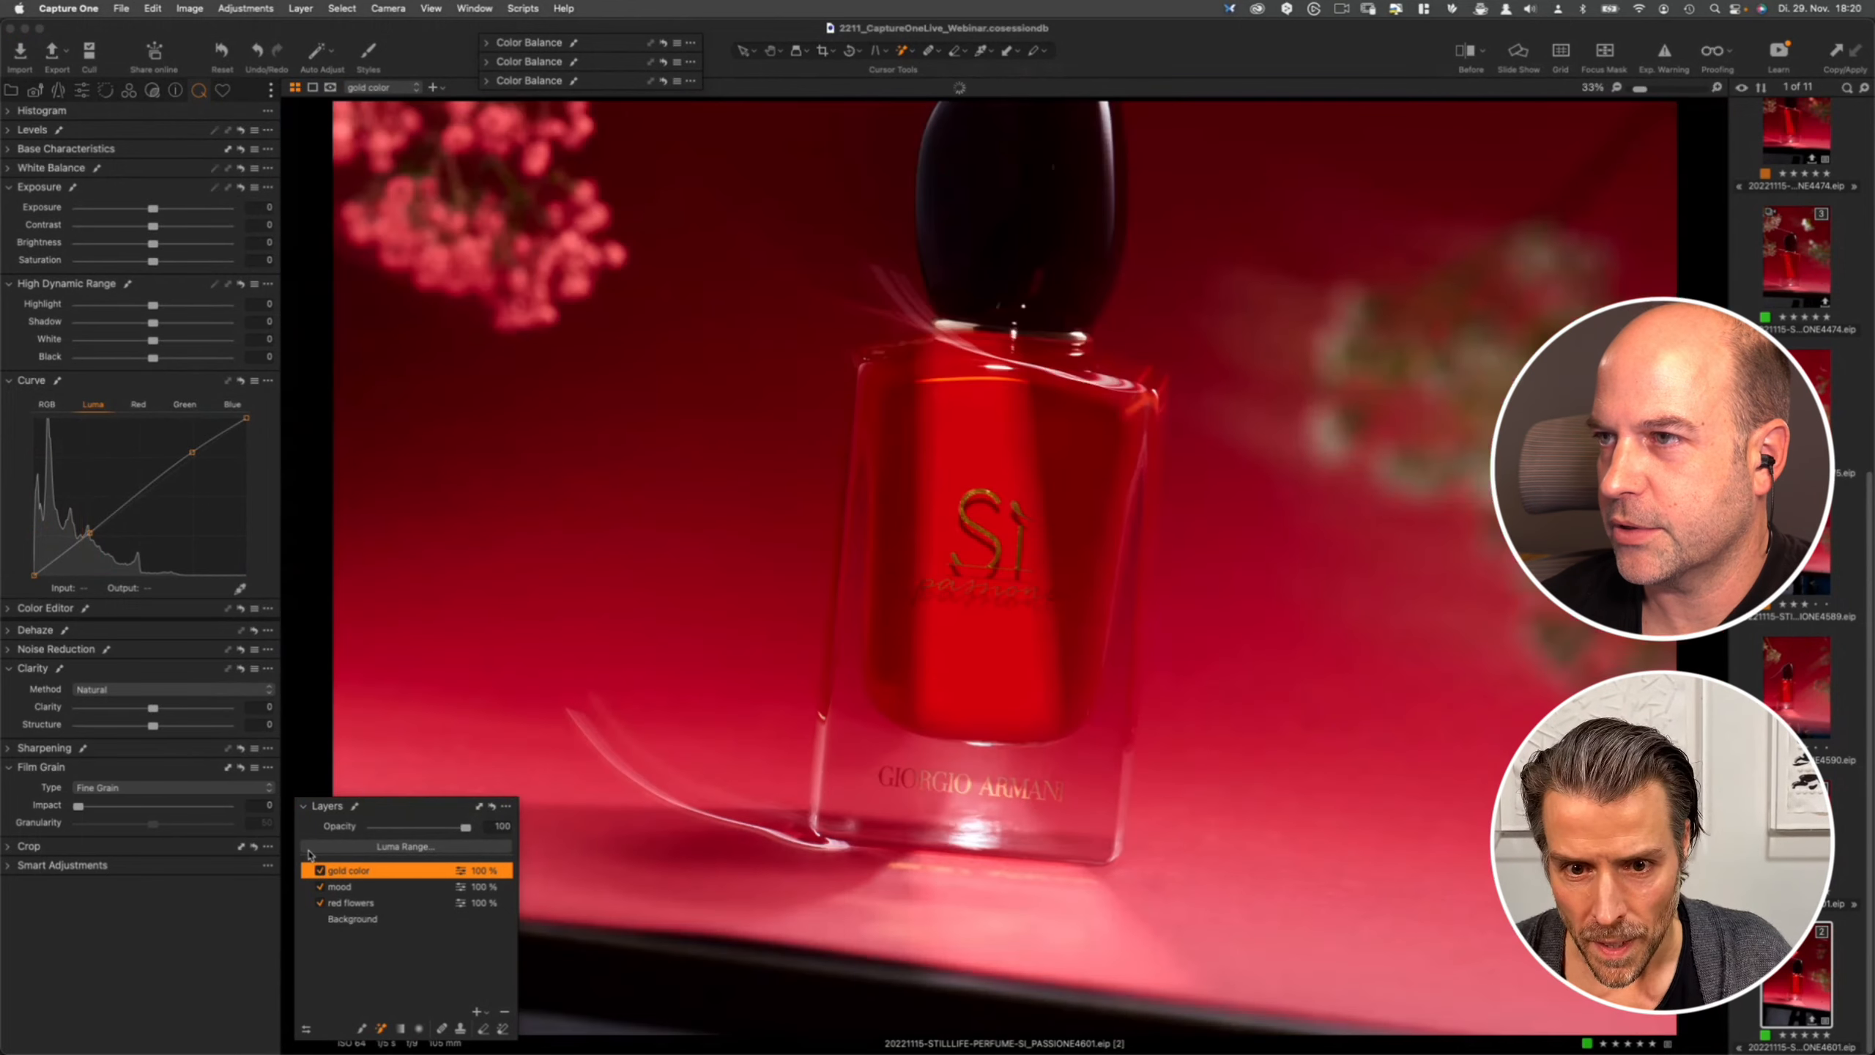
key("super+minus")
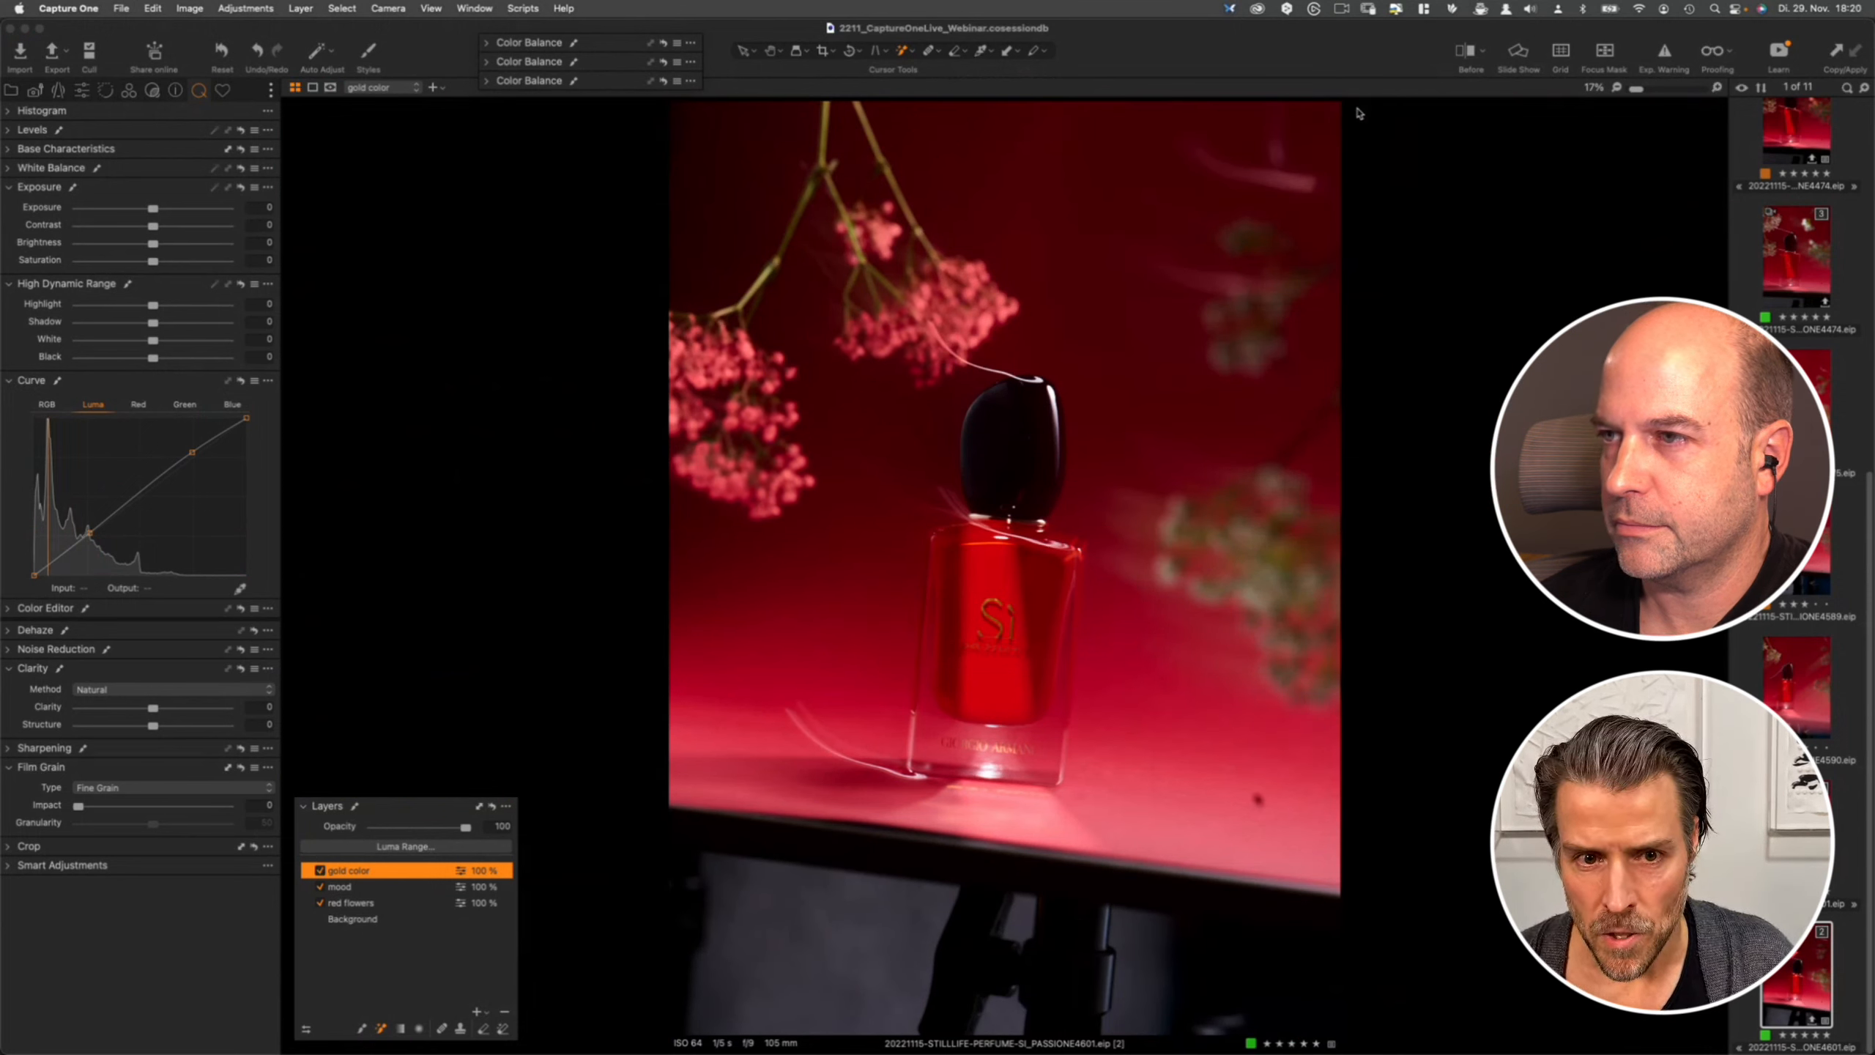
left_click(1464, 54)
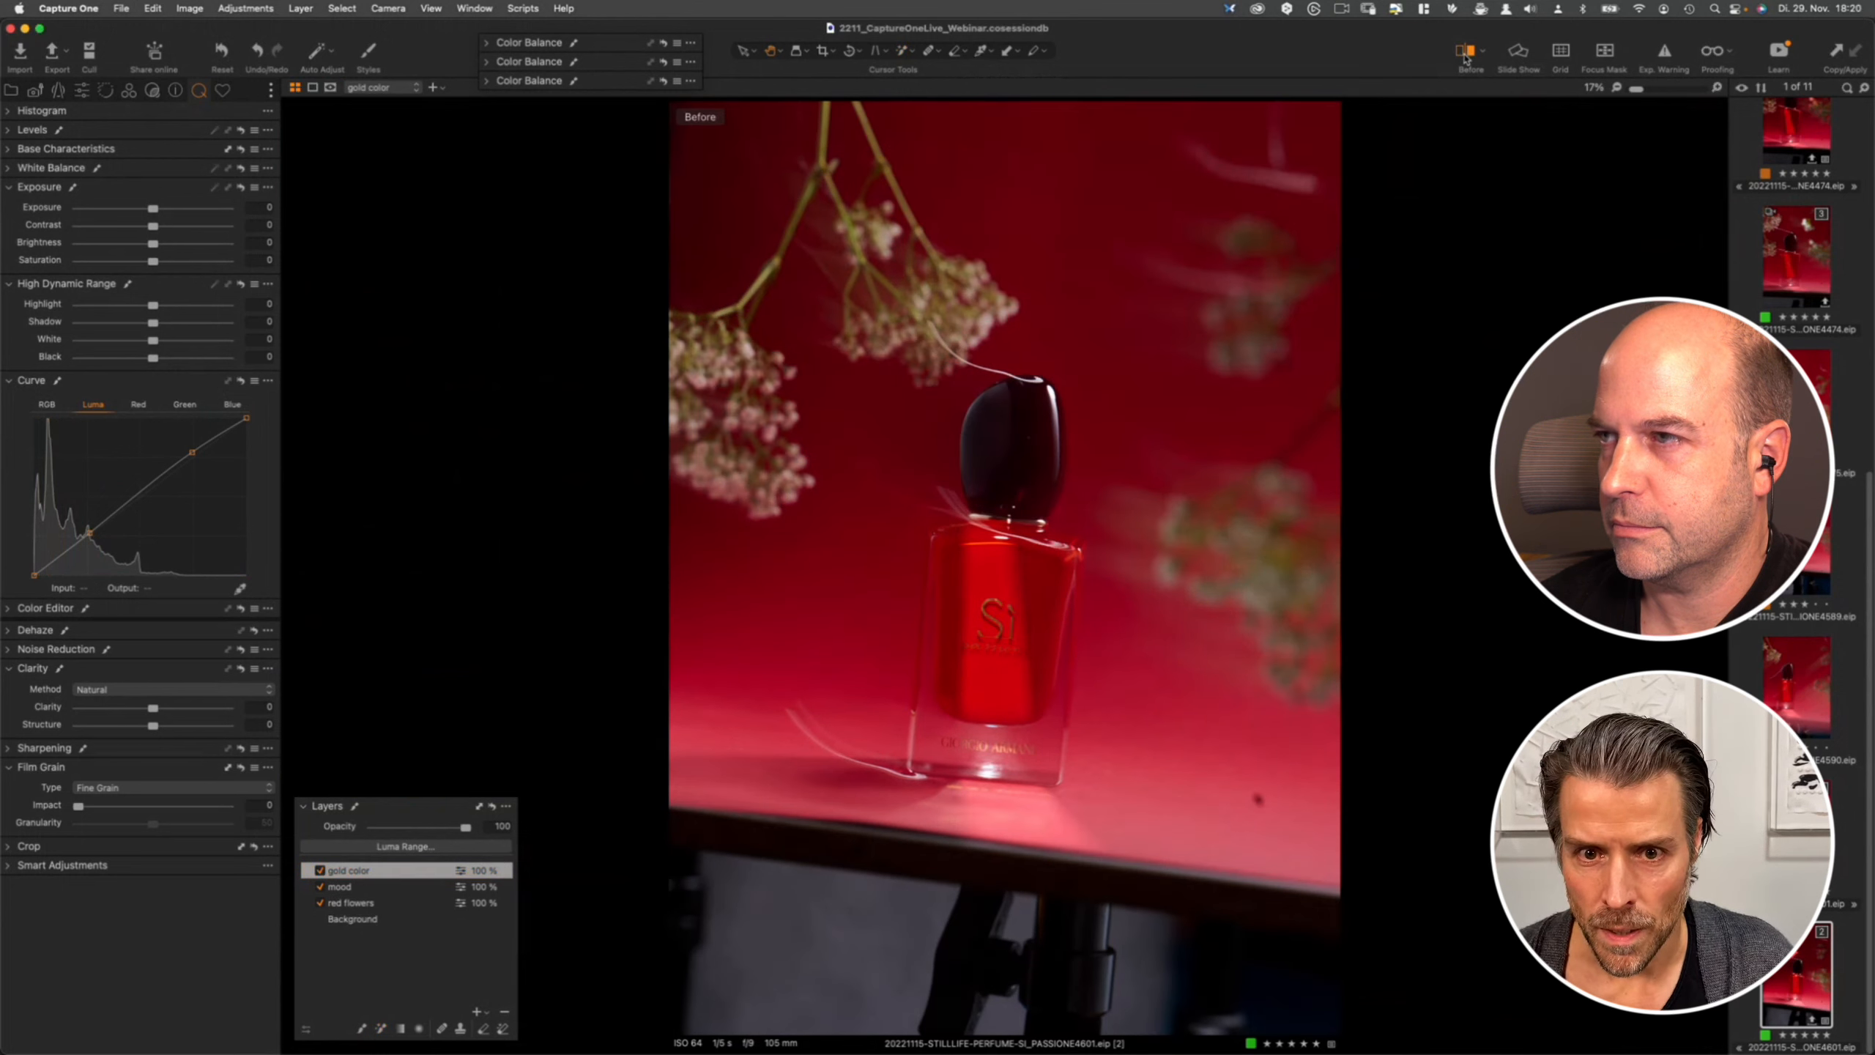
left_click(1463, 54)
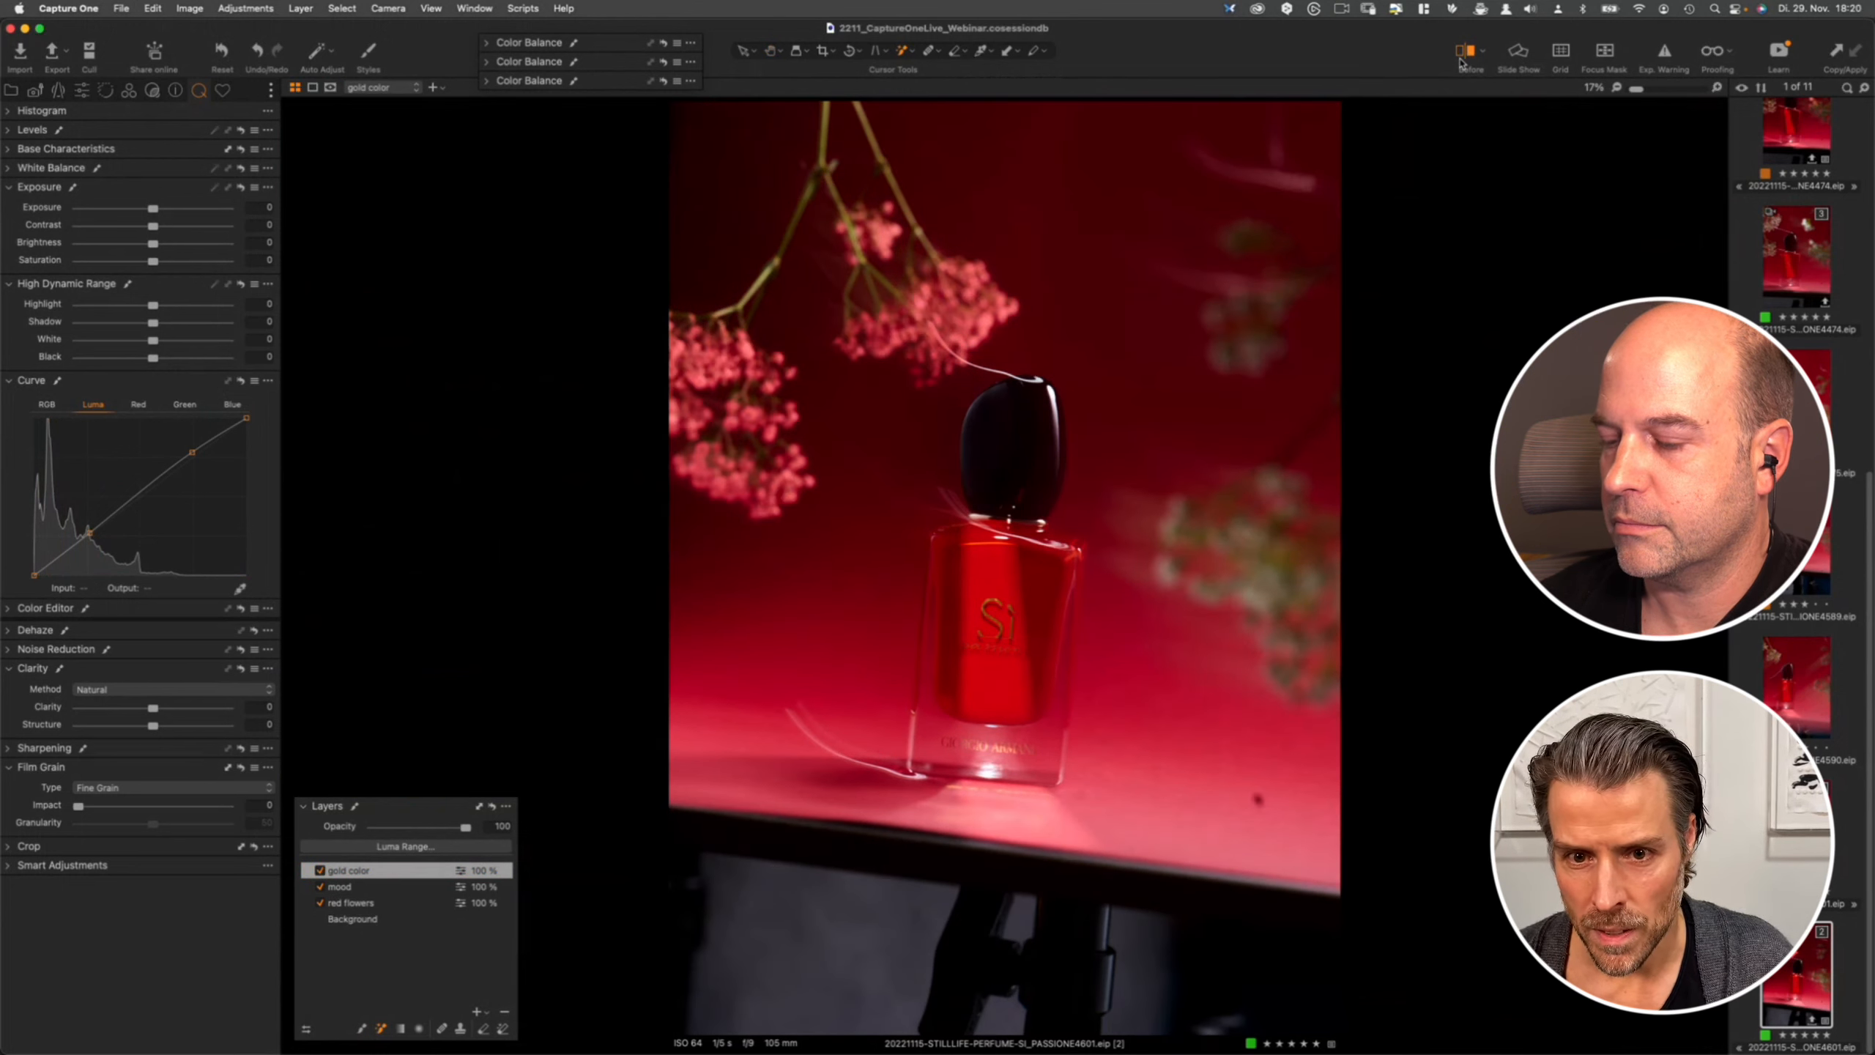
left_click(1463, 53)
left_click(1463, 54)
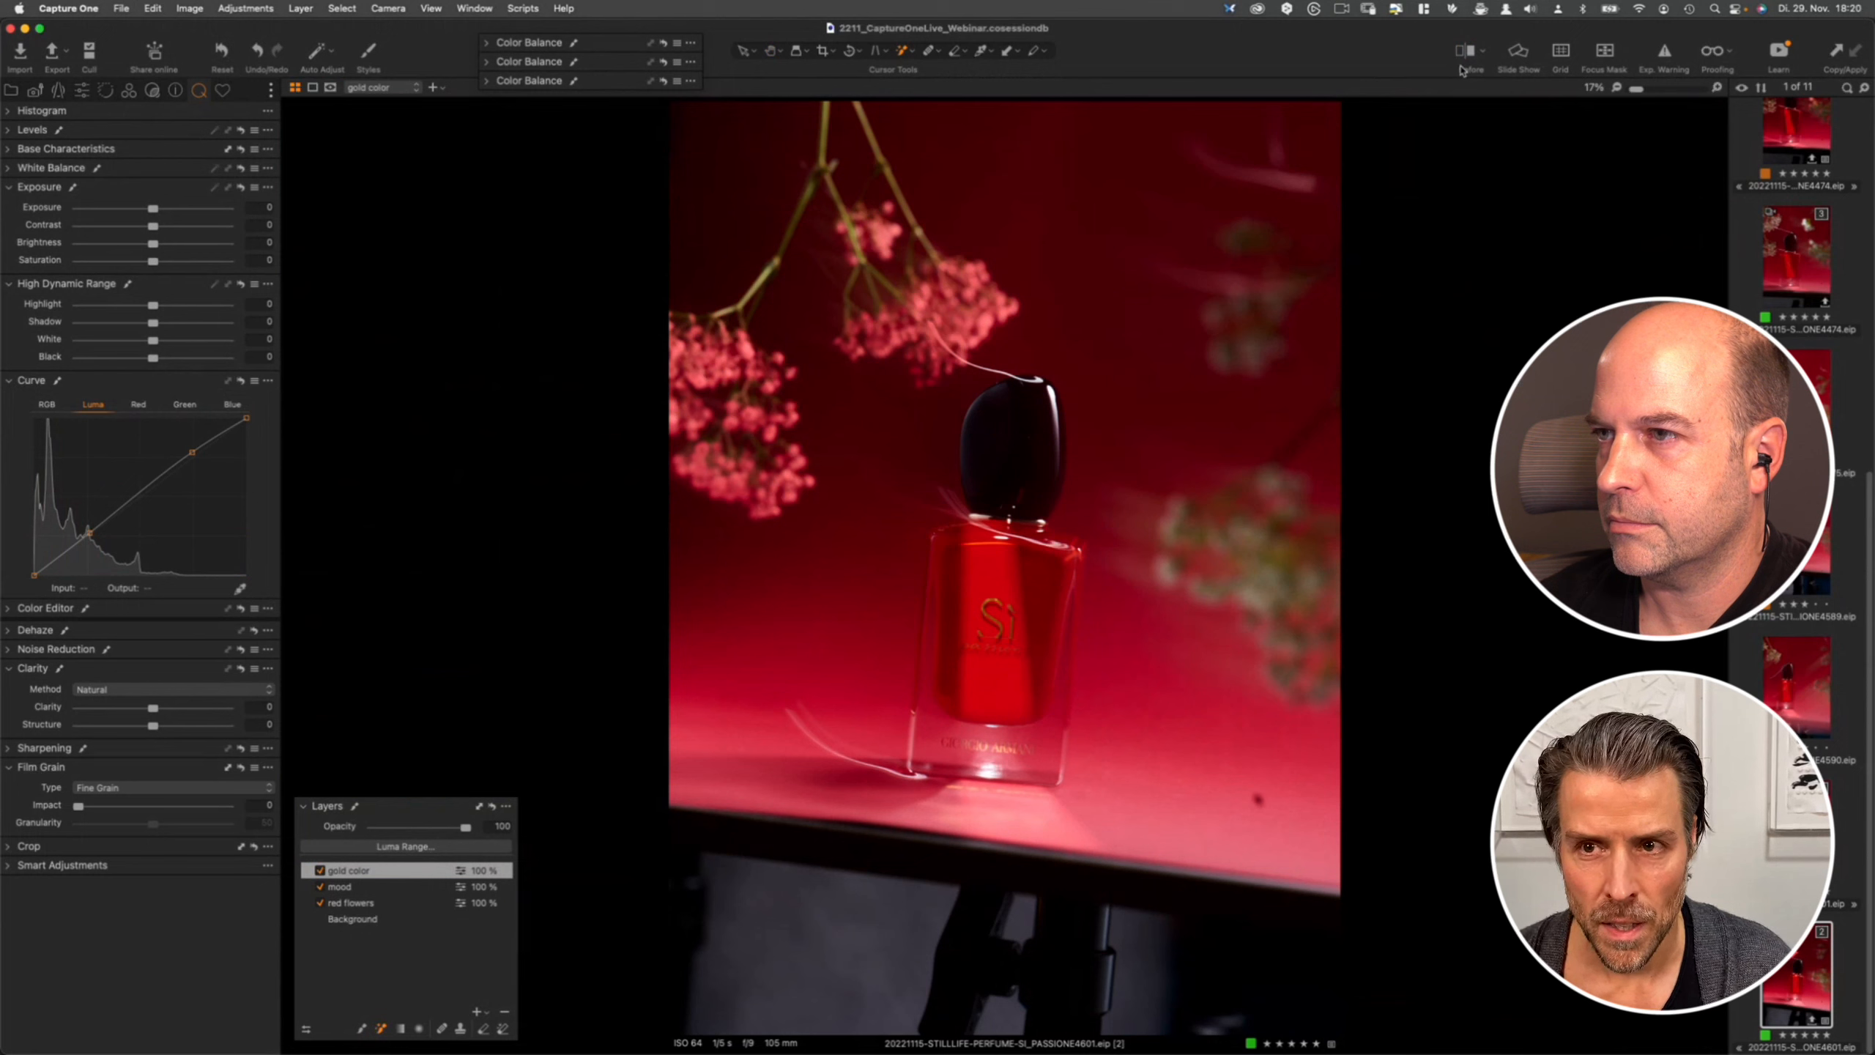
left_click(1465, 52)
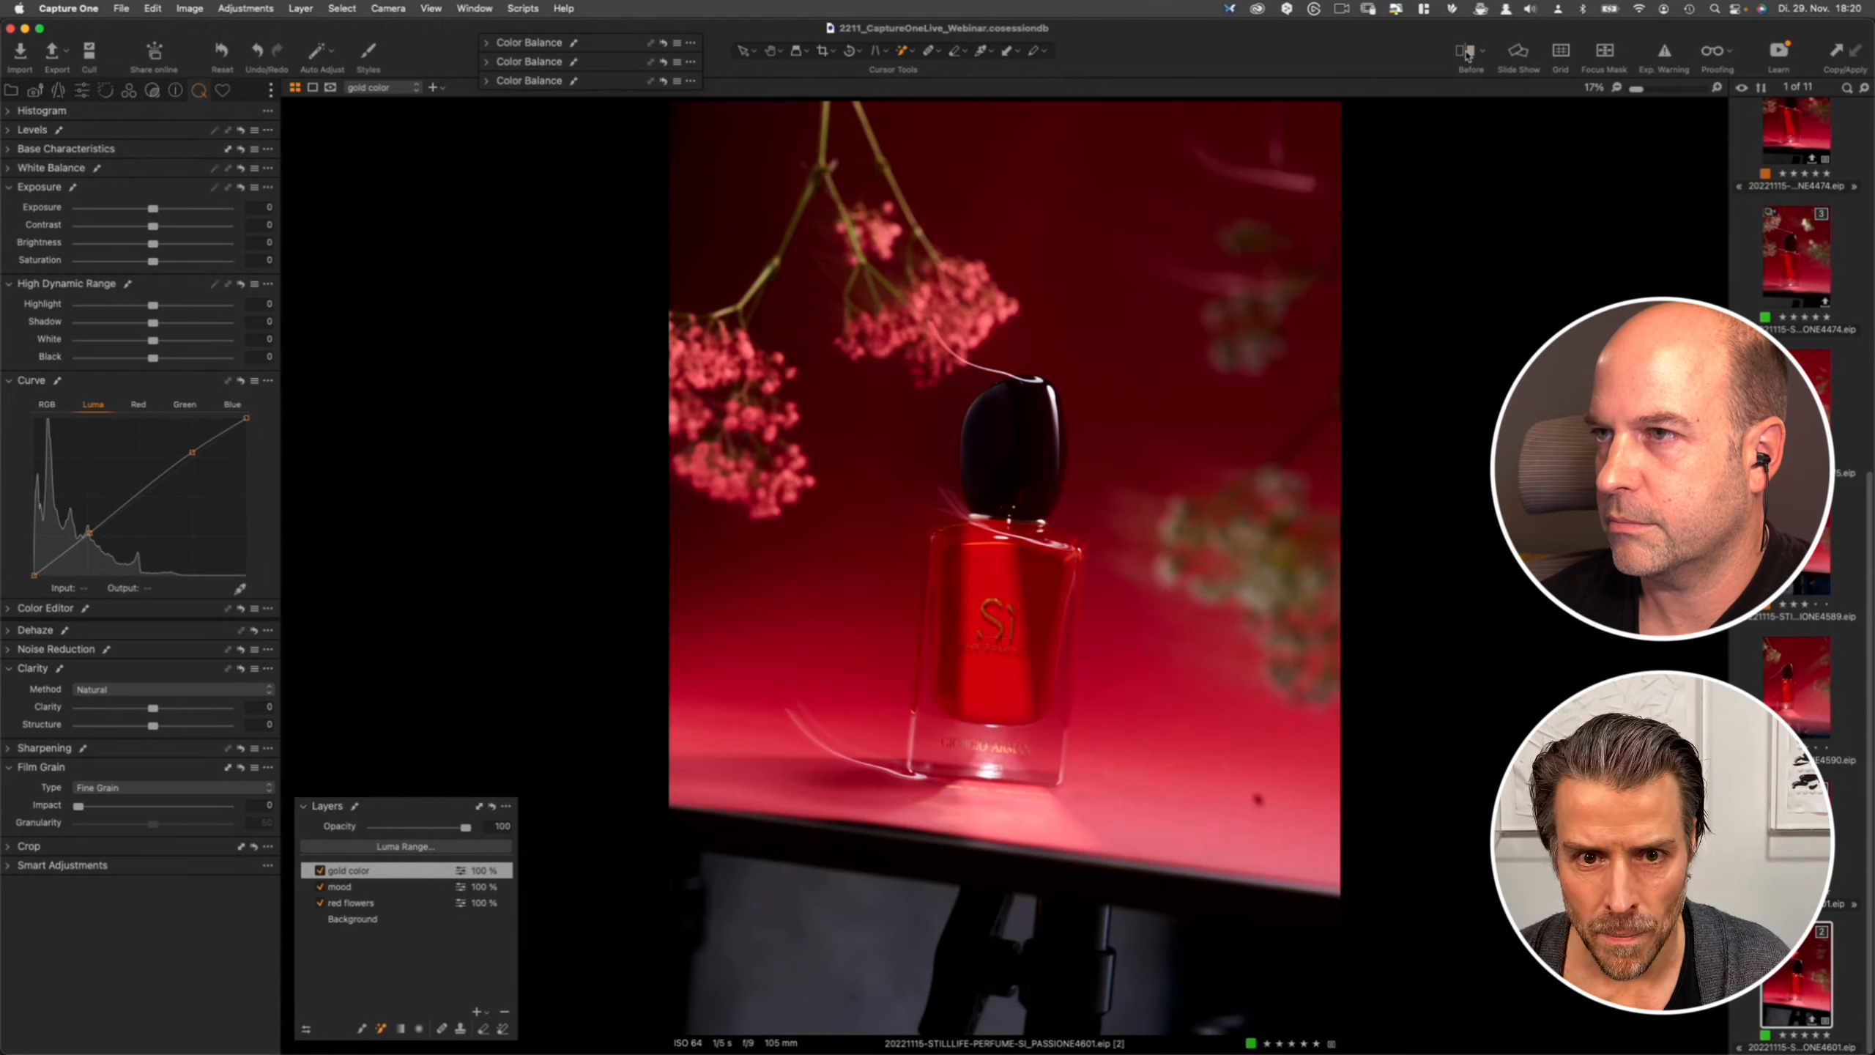
- On the red flowers layer, add a midpoint to the RGB curve and pull the Red curve's top endpoint slightly inward
left_click(366, 902)
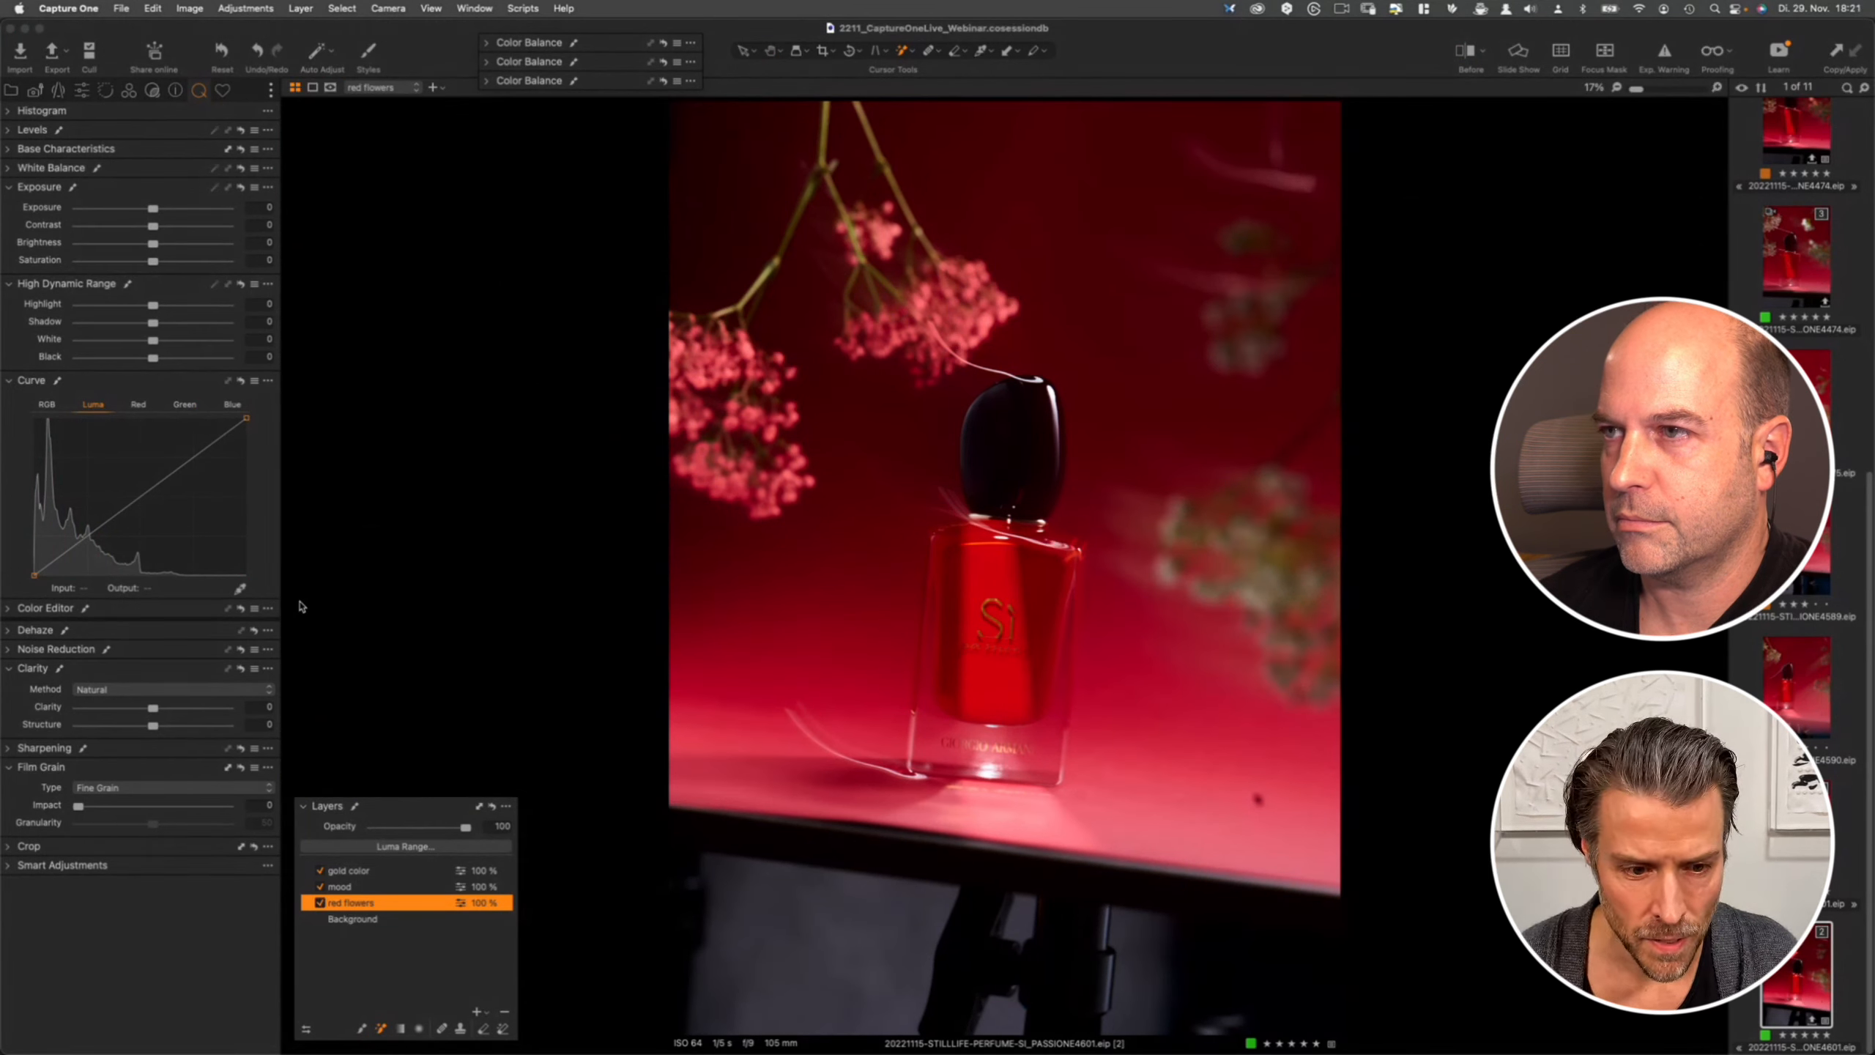
left_click(46, 407)
left_click_drag(137, 500, 138, 507)
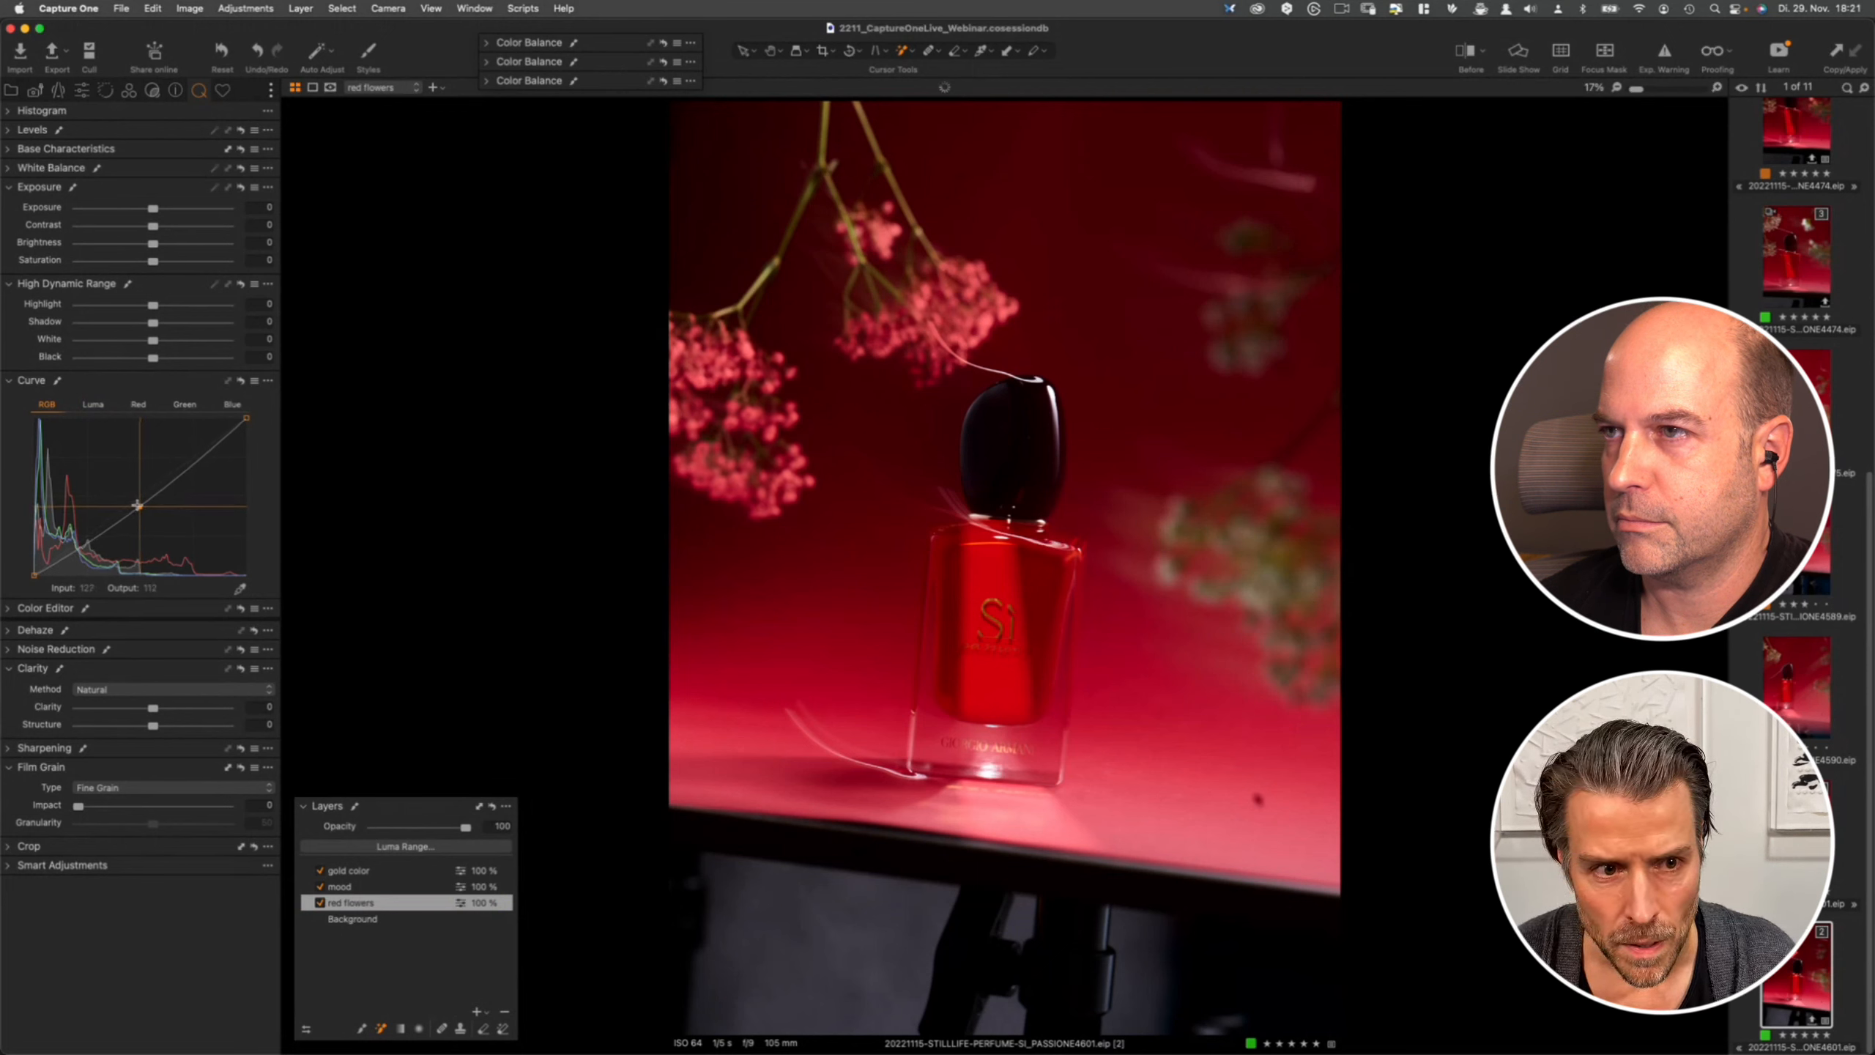
left_click(145, 407)
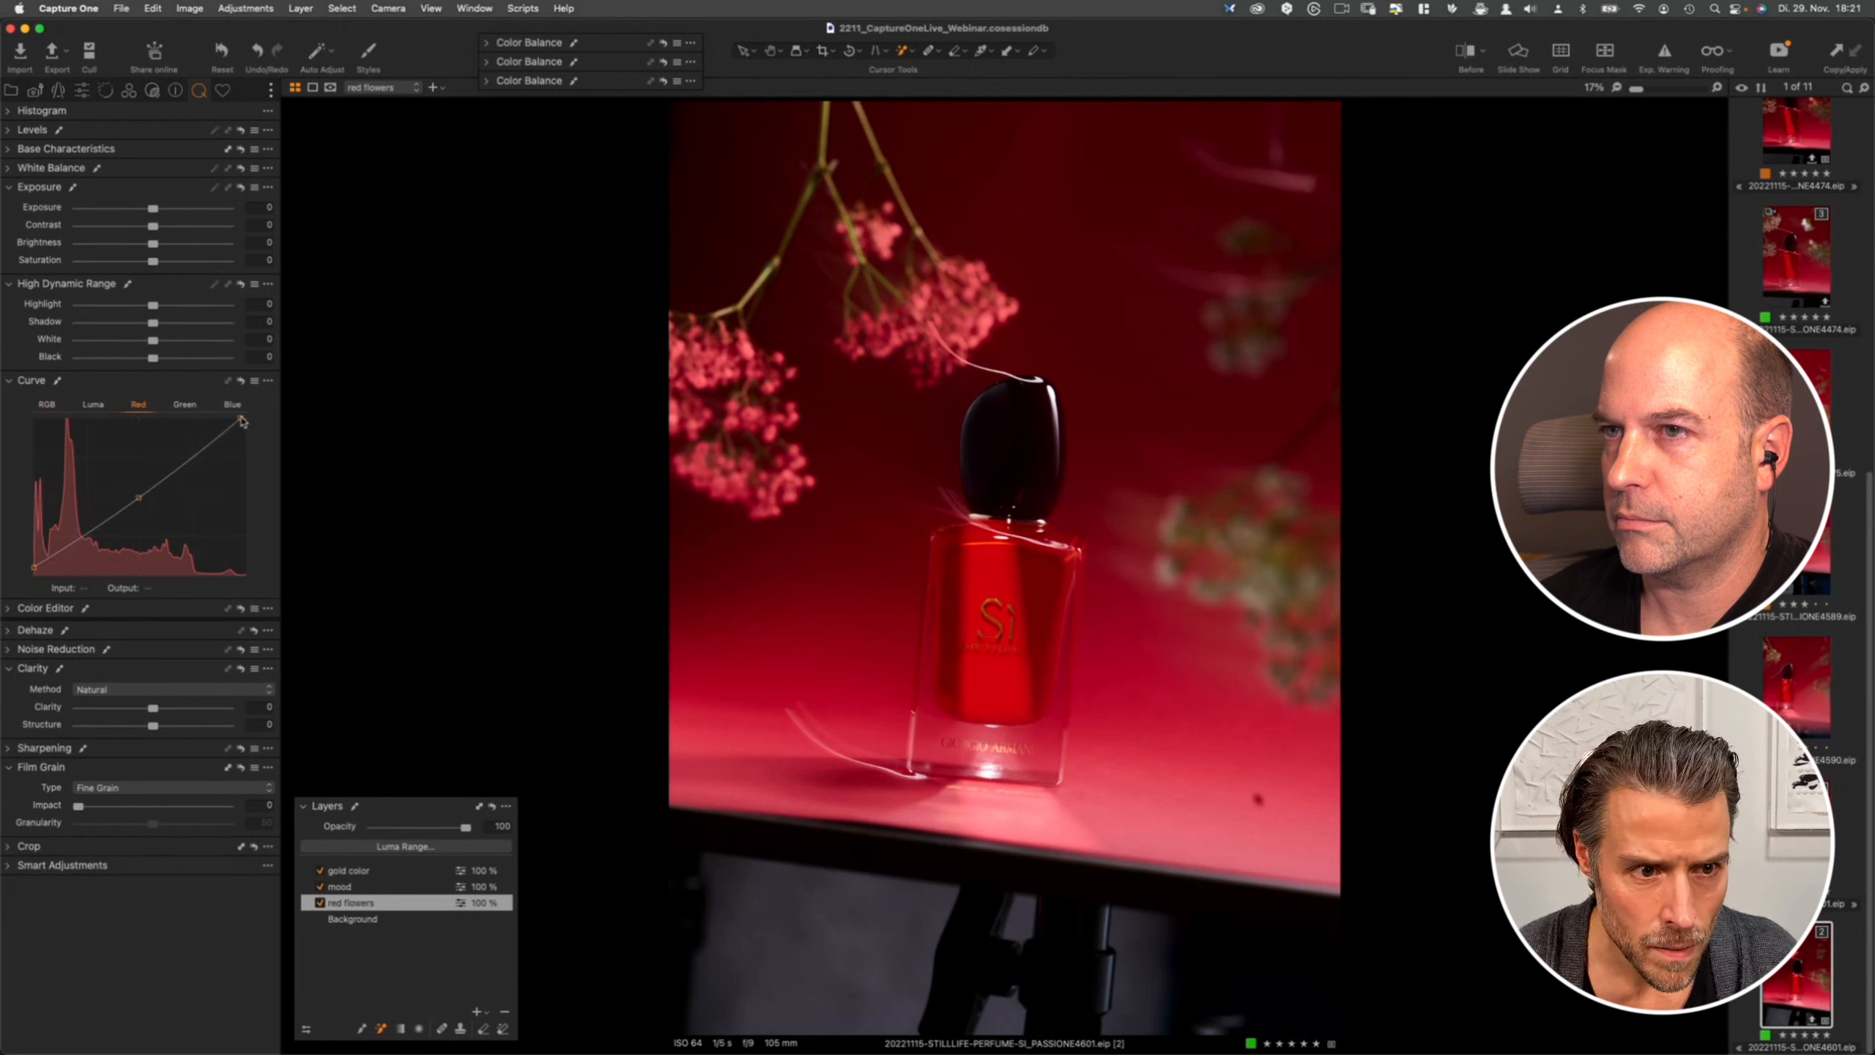
left_click_drag(242, 419, 236, 419)
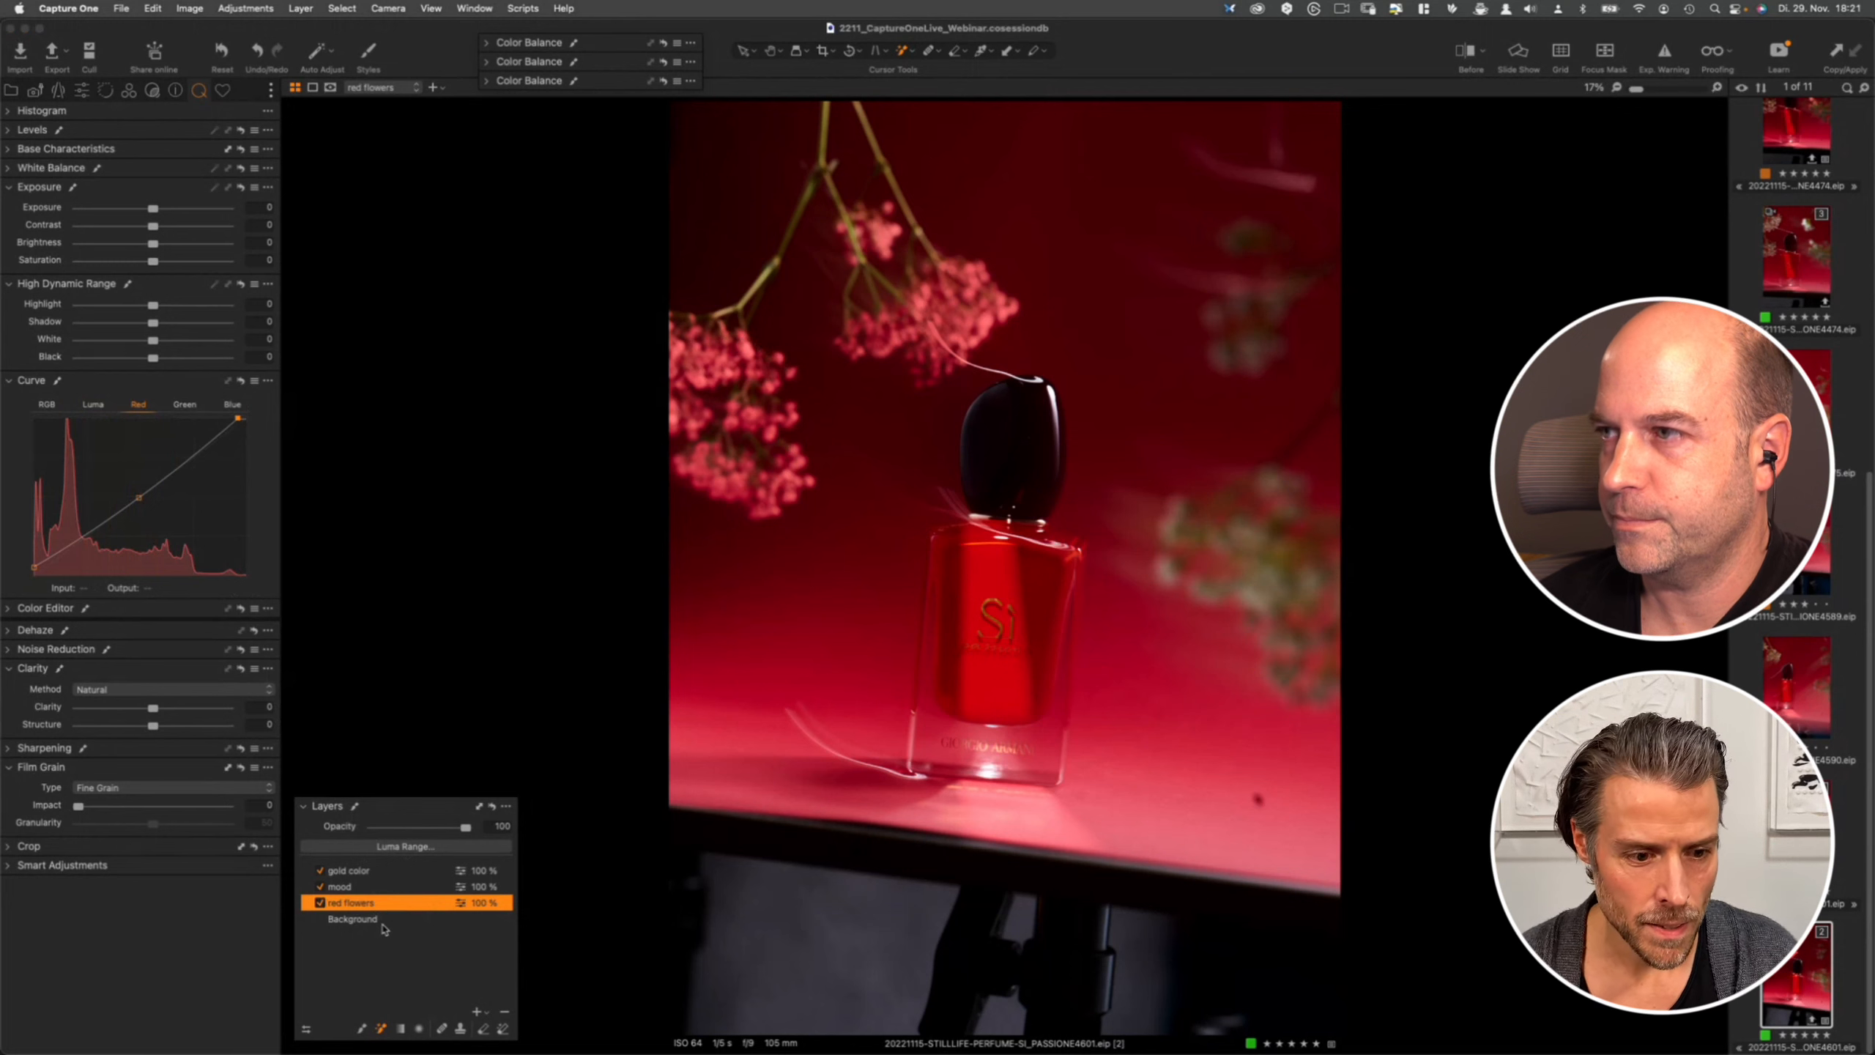
- Start saving a custom style from the Styles and Presets tool and exclude the gold color layer from its settings
left_click(224, 91)
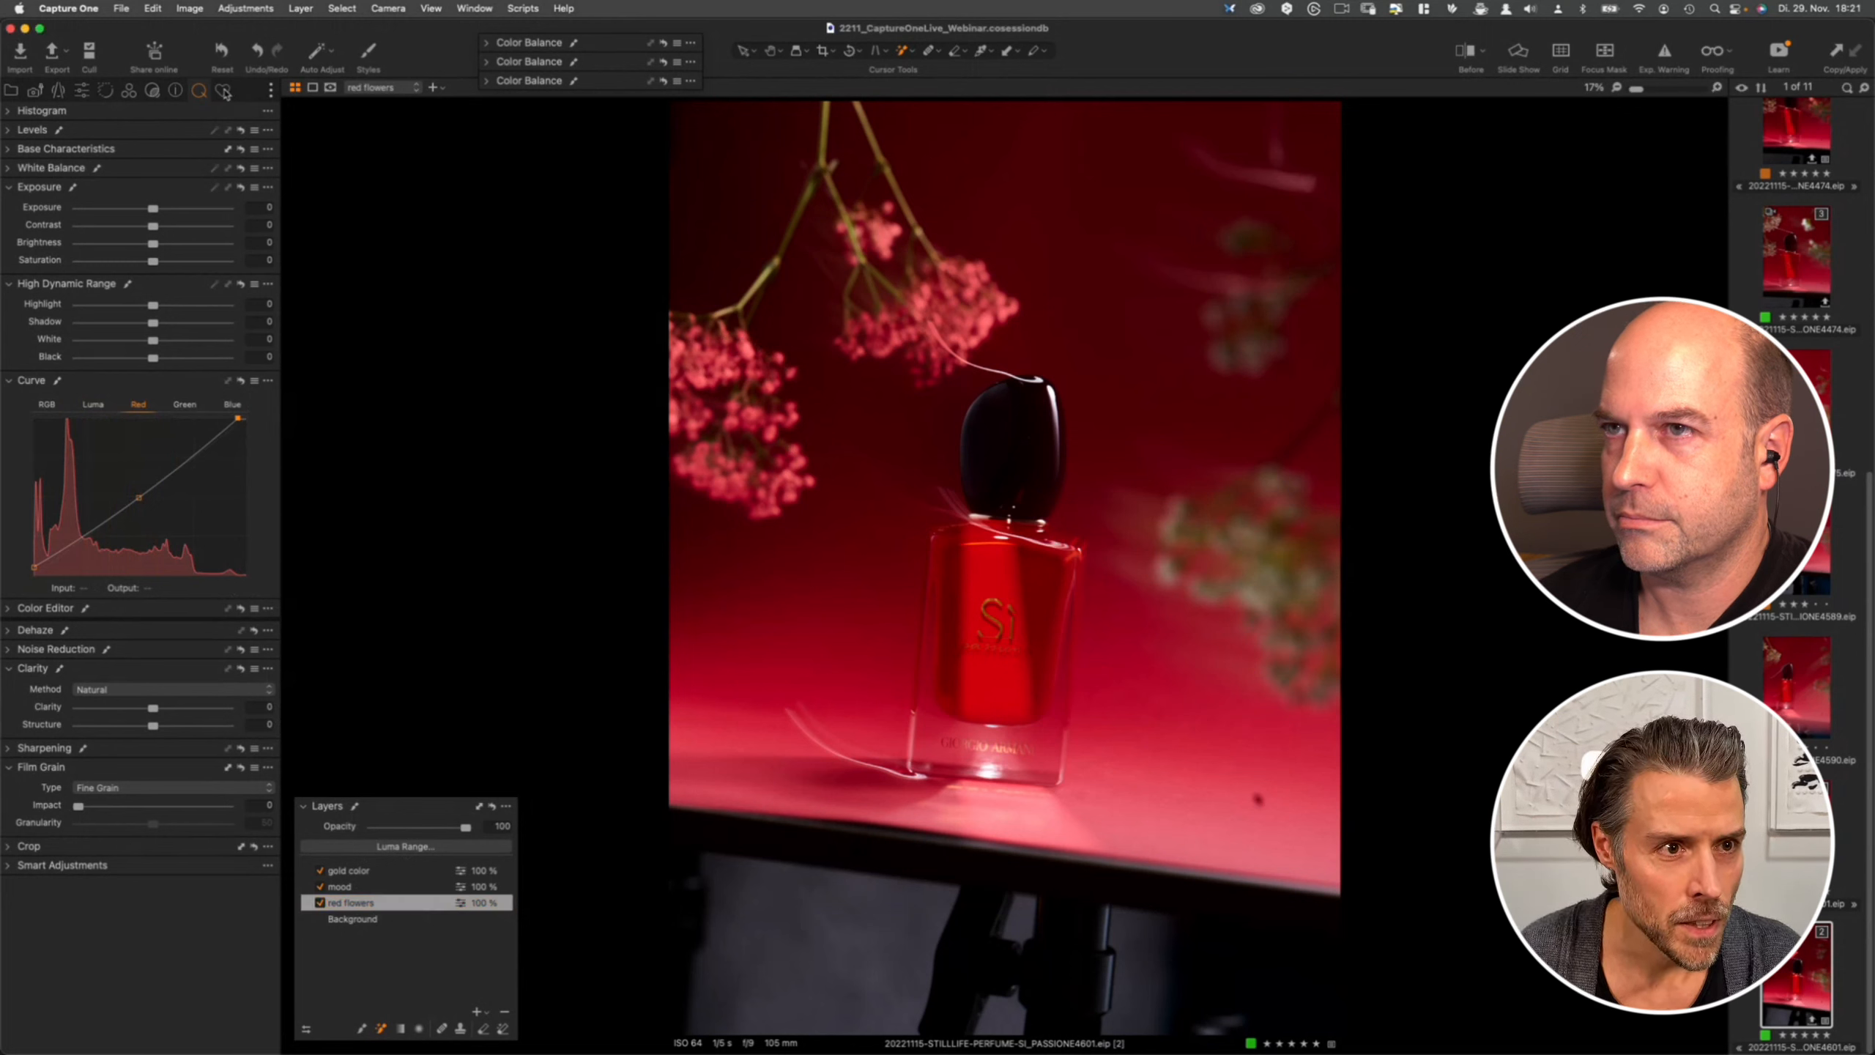
left_click(224, 91)
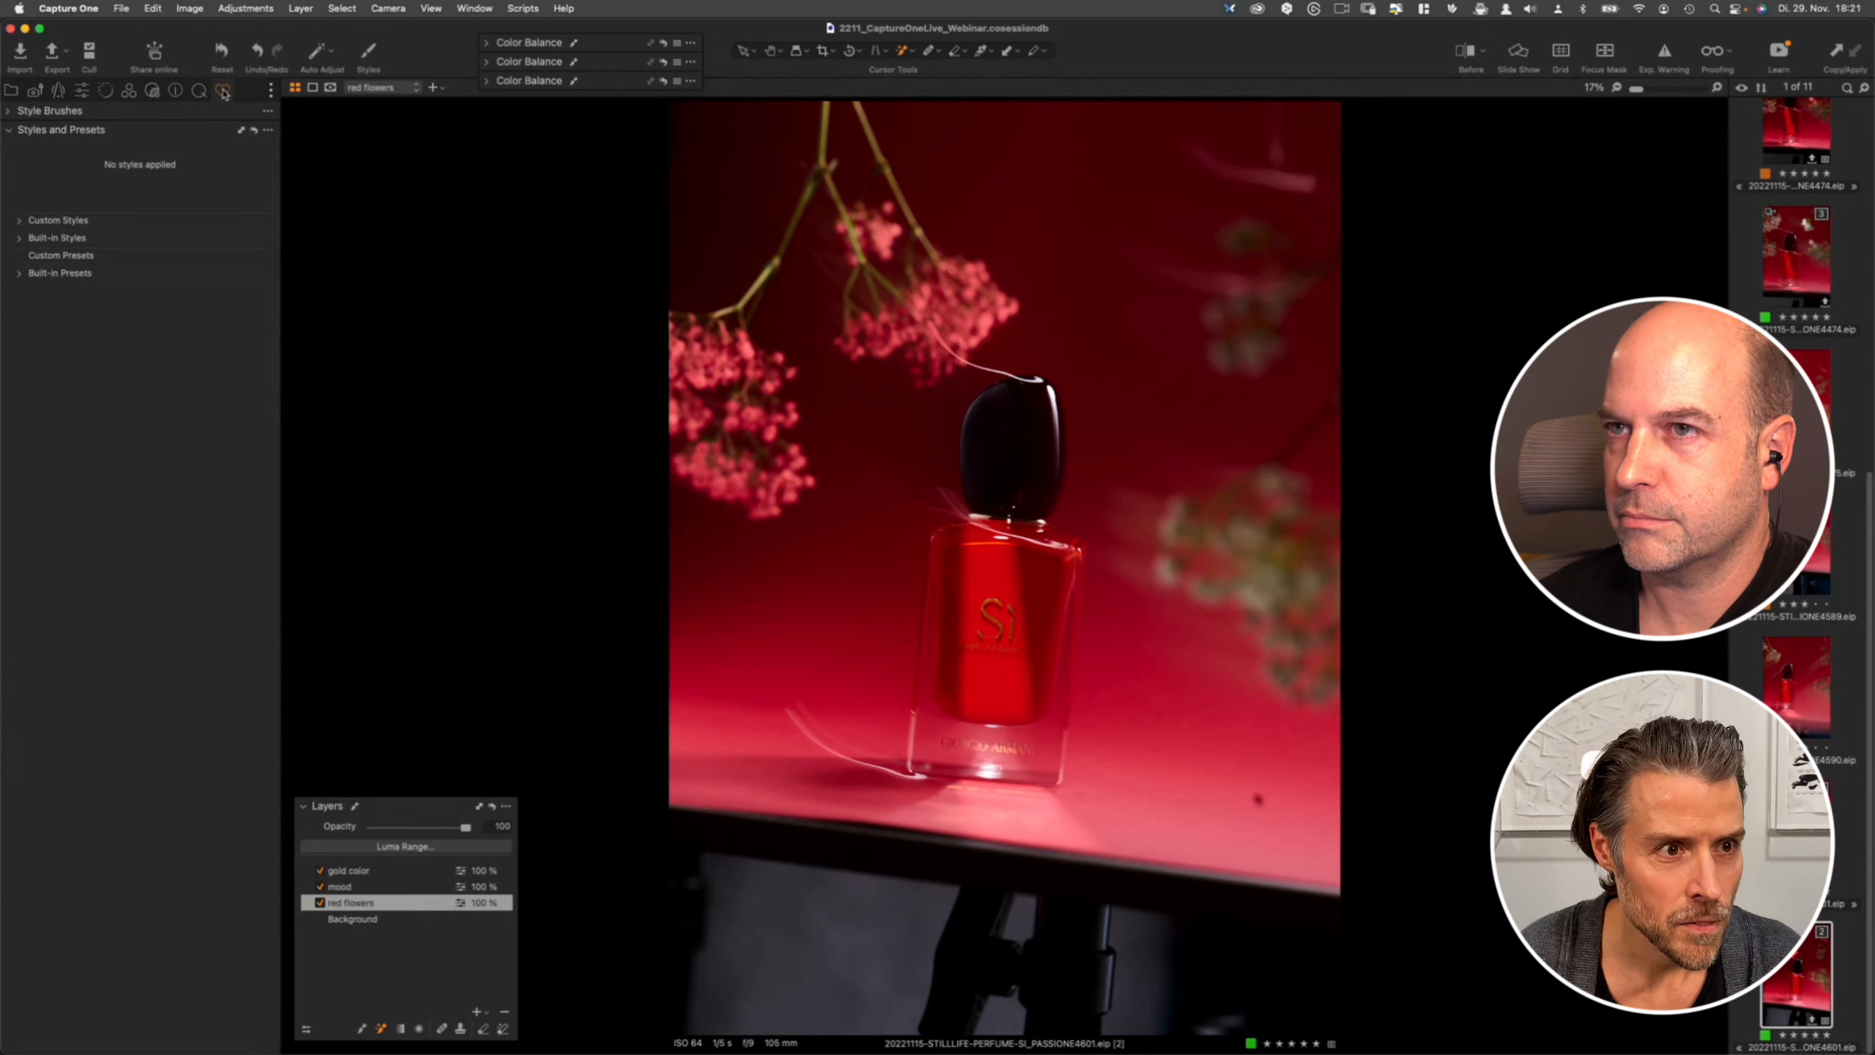
left_click(268, 131)
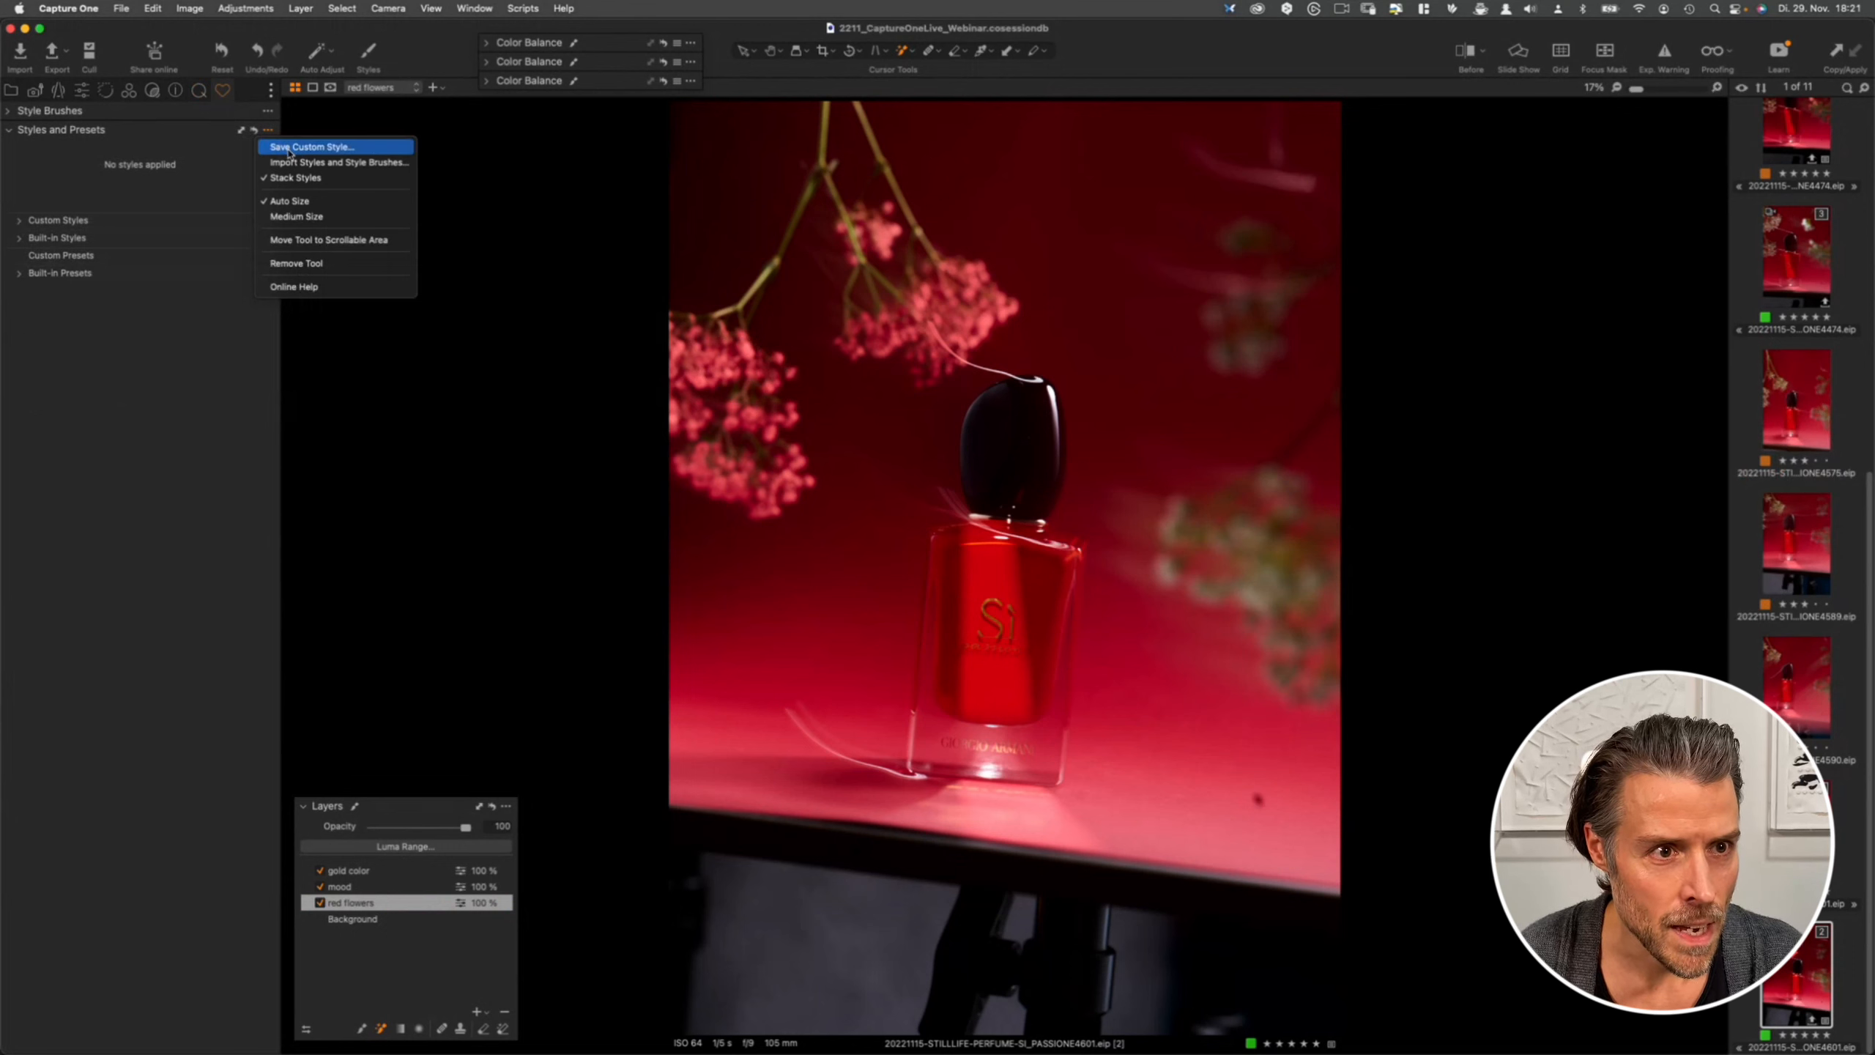
left_click(292, 149)
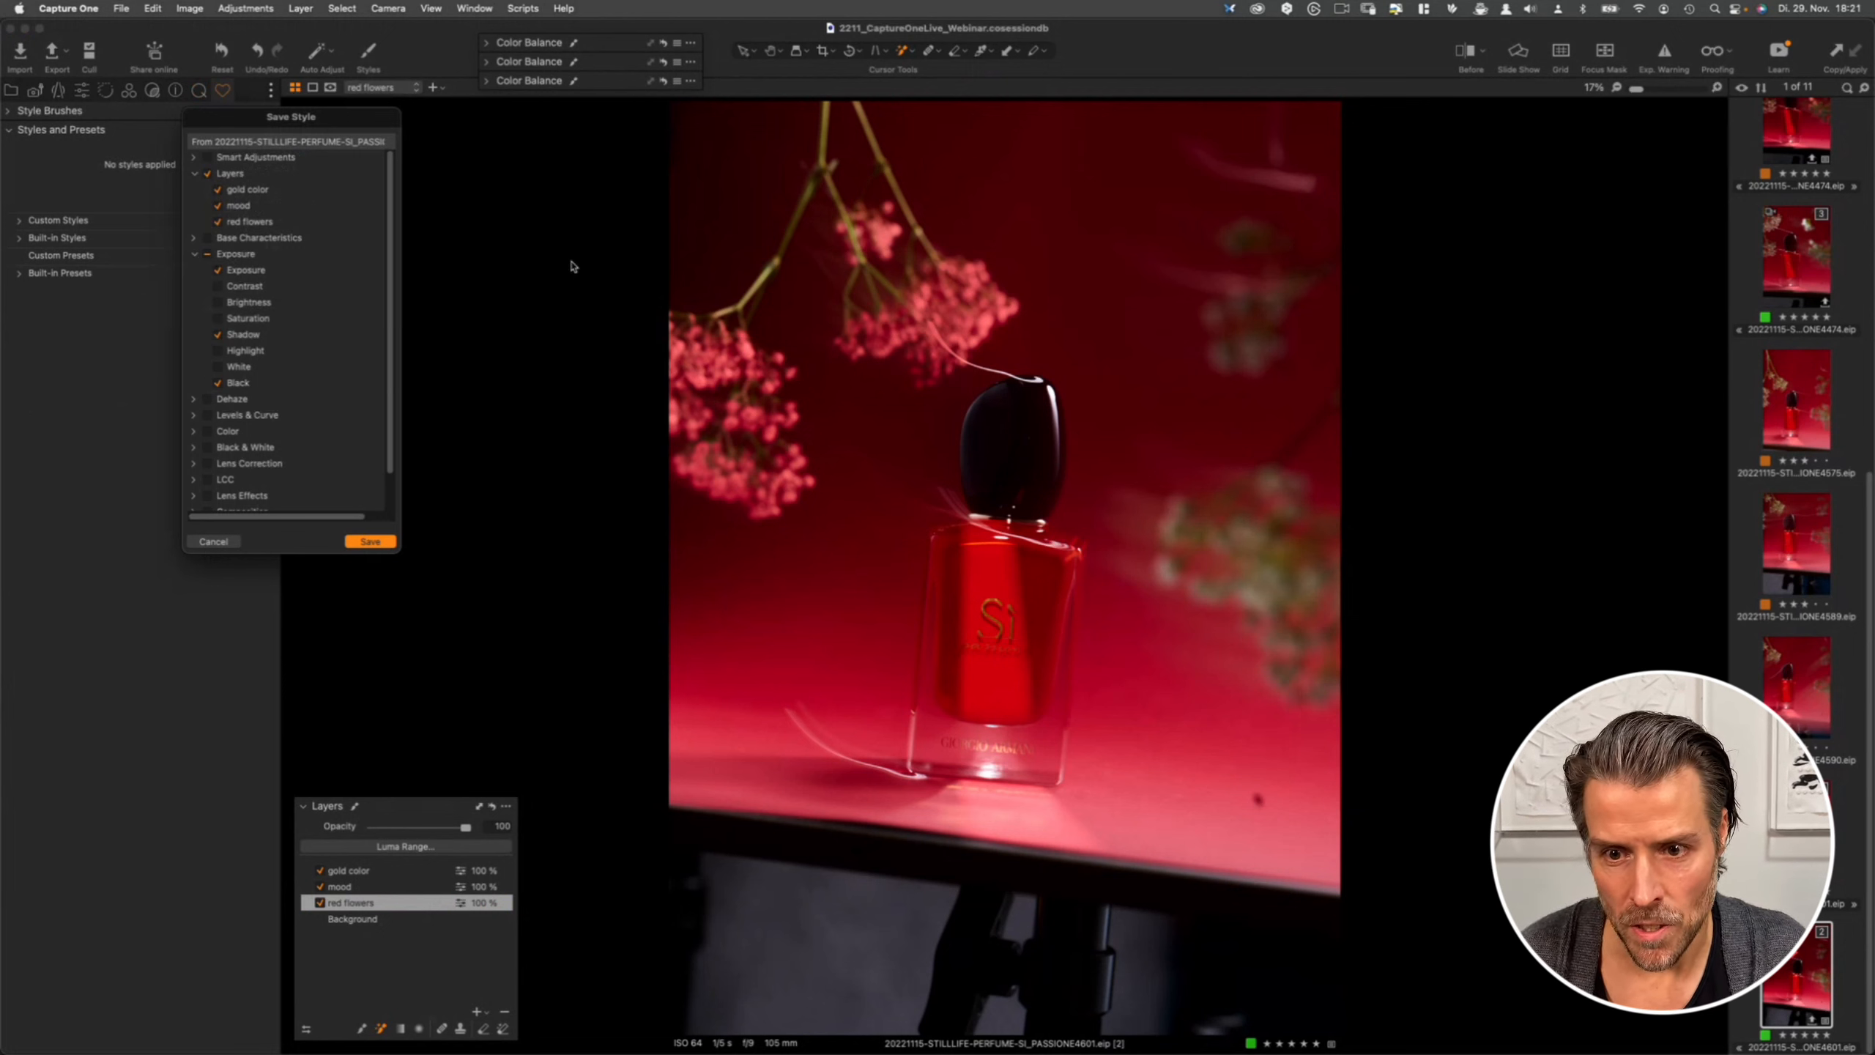
left_click(218, 205)
left_click(217, 189)
left_click(218, 205)
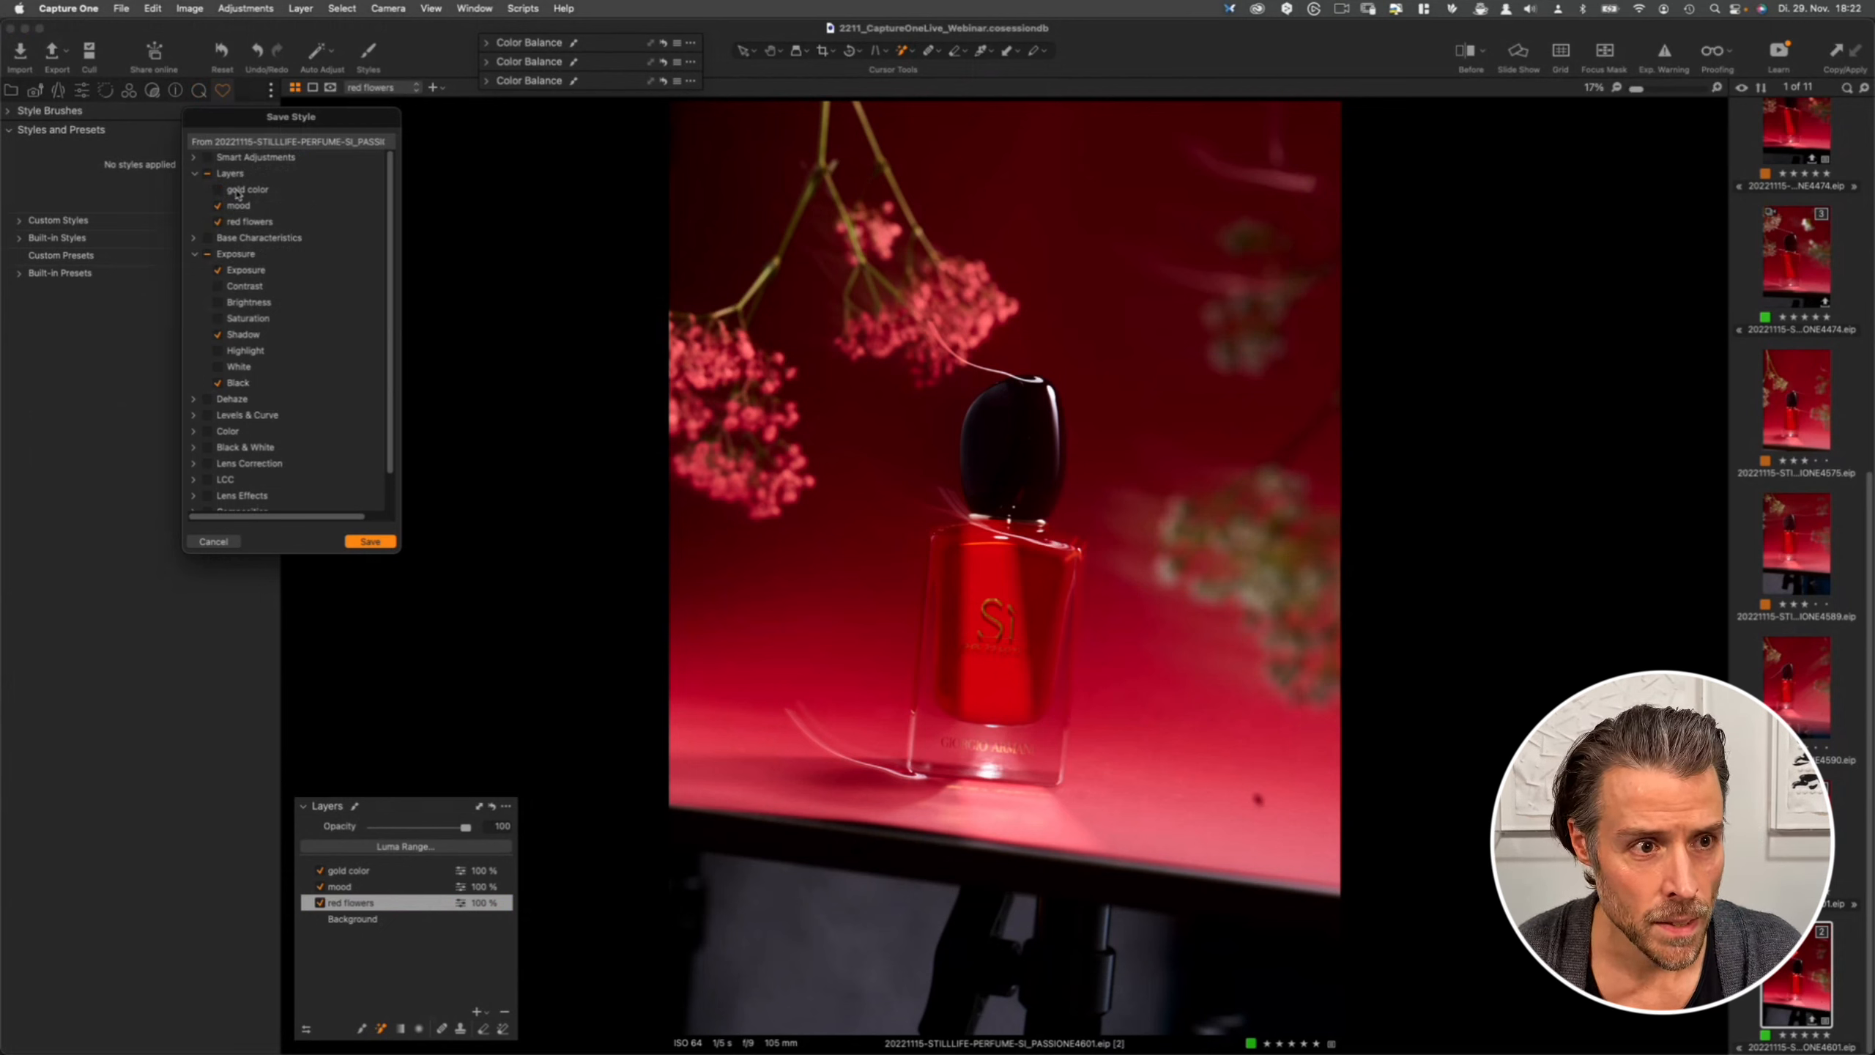
left_click(370, 543)
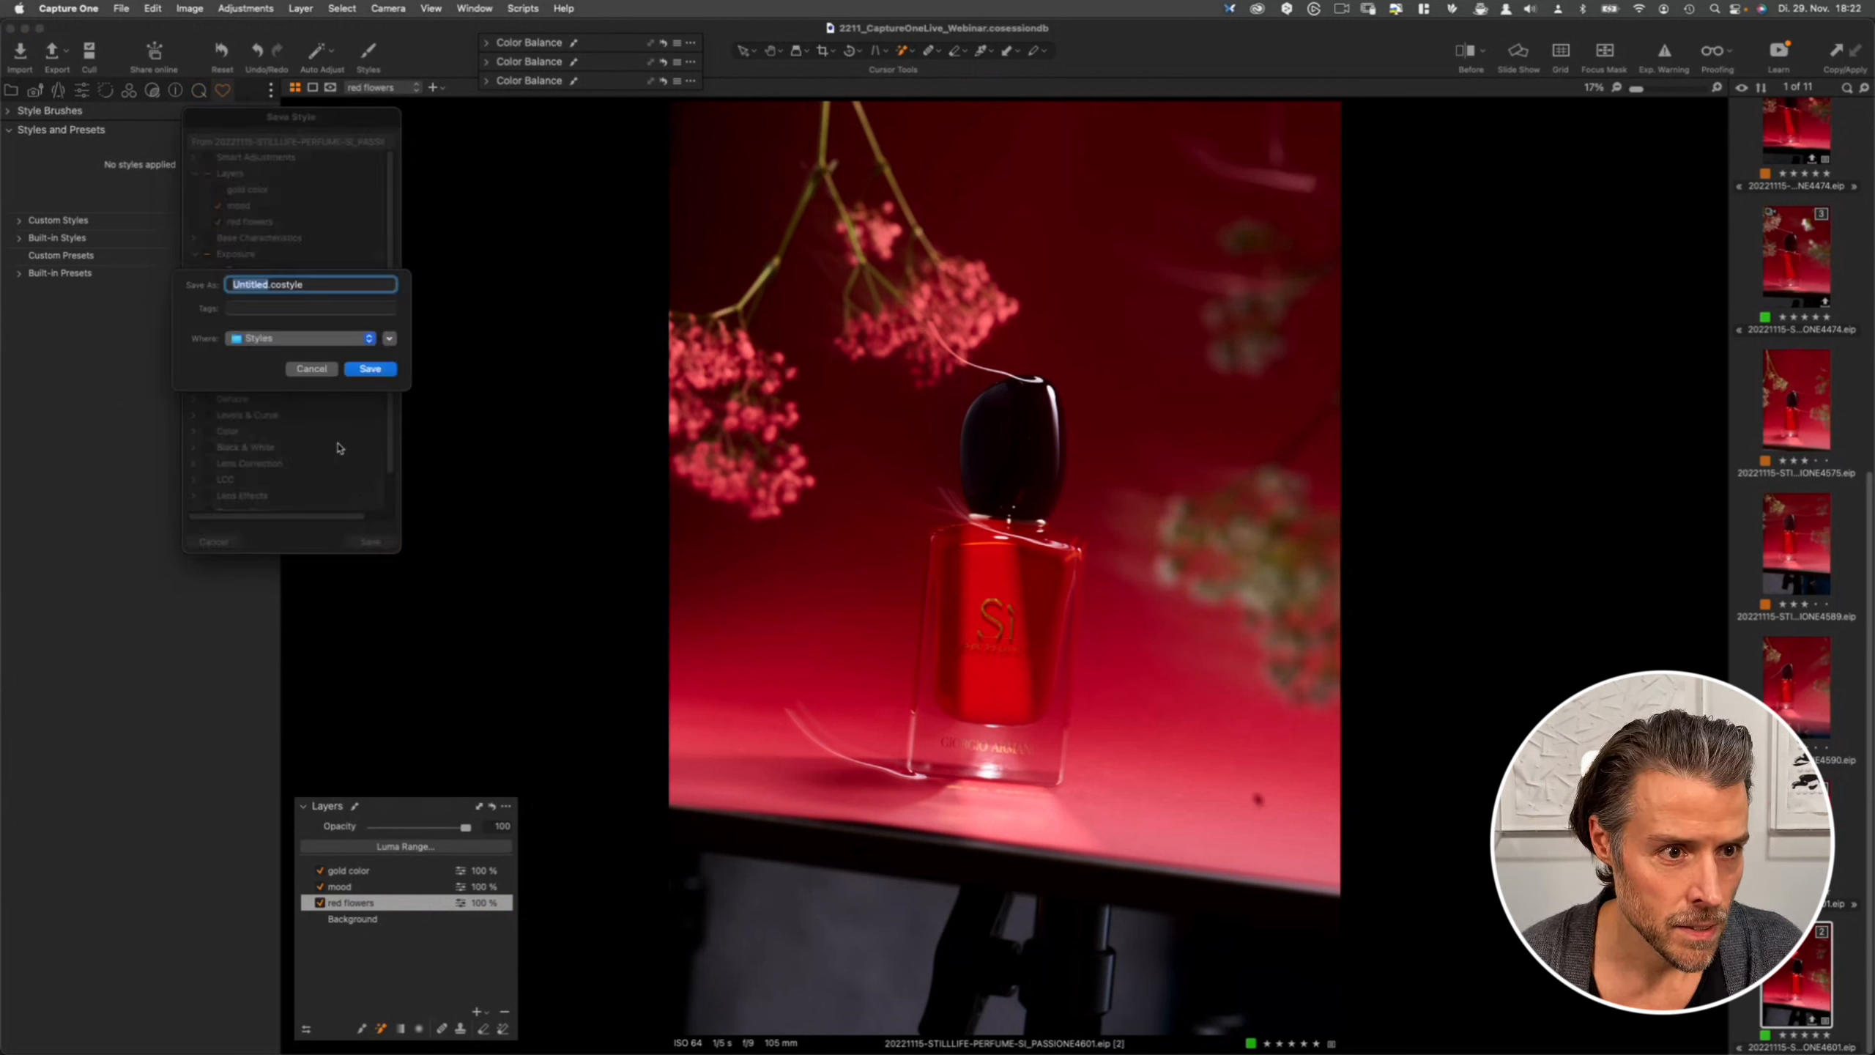
- Name the style with the prefix webinar_ followed by the two presenters' names, and save it
type("webinar")
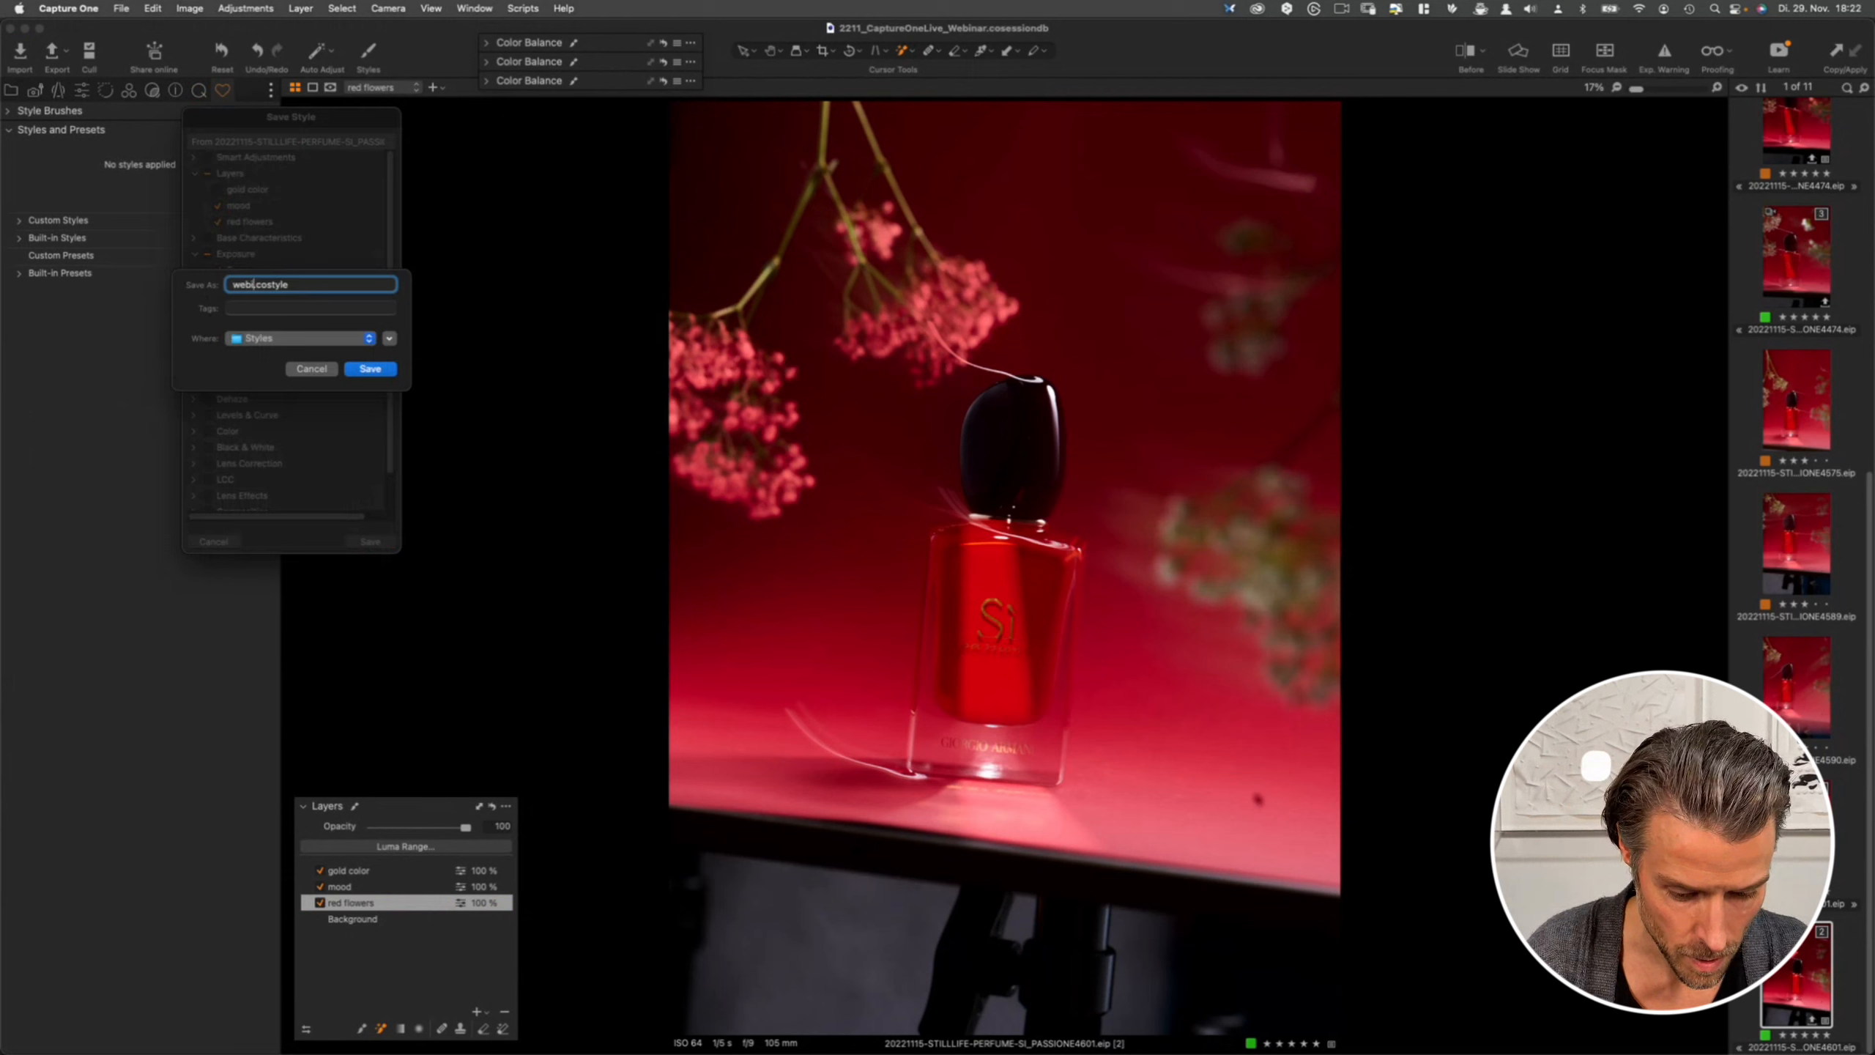
type("_")
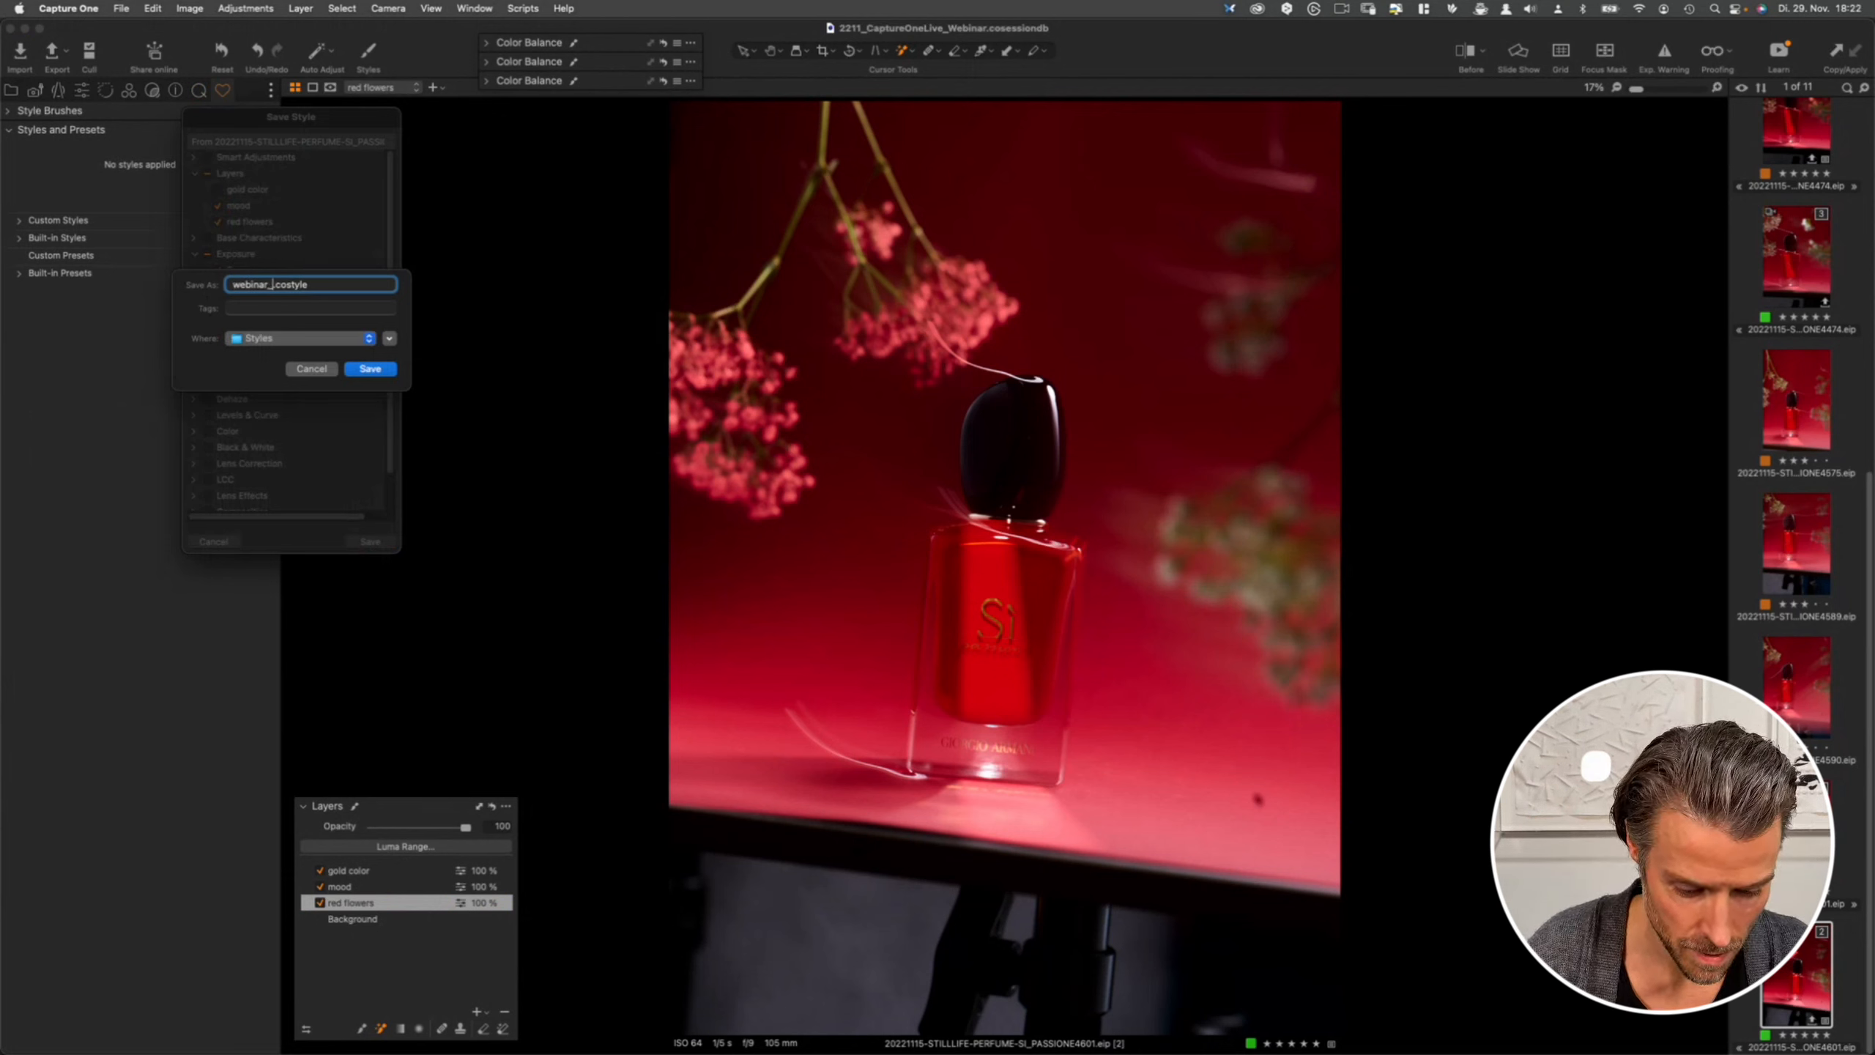
type("quentin")
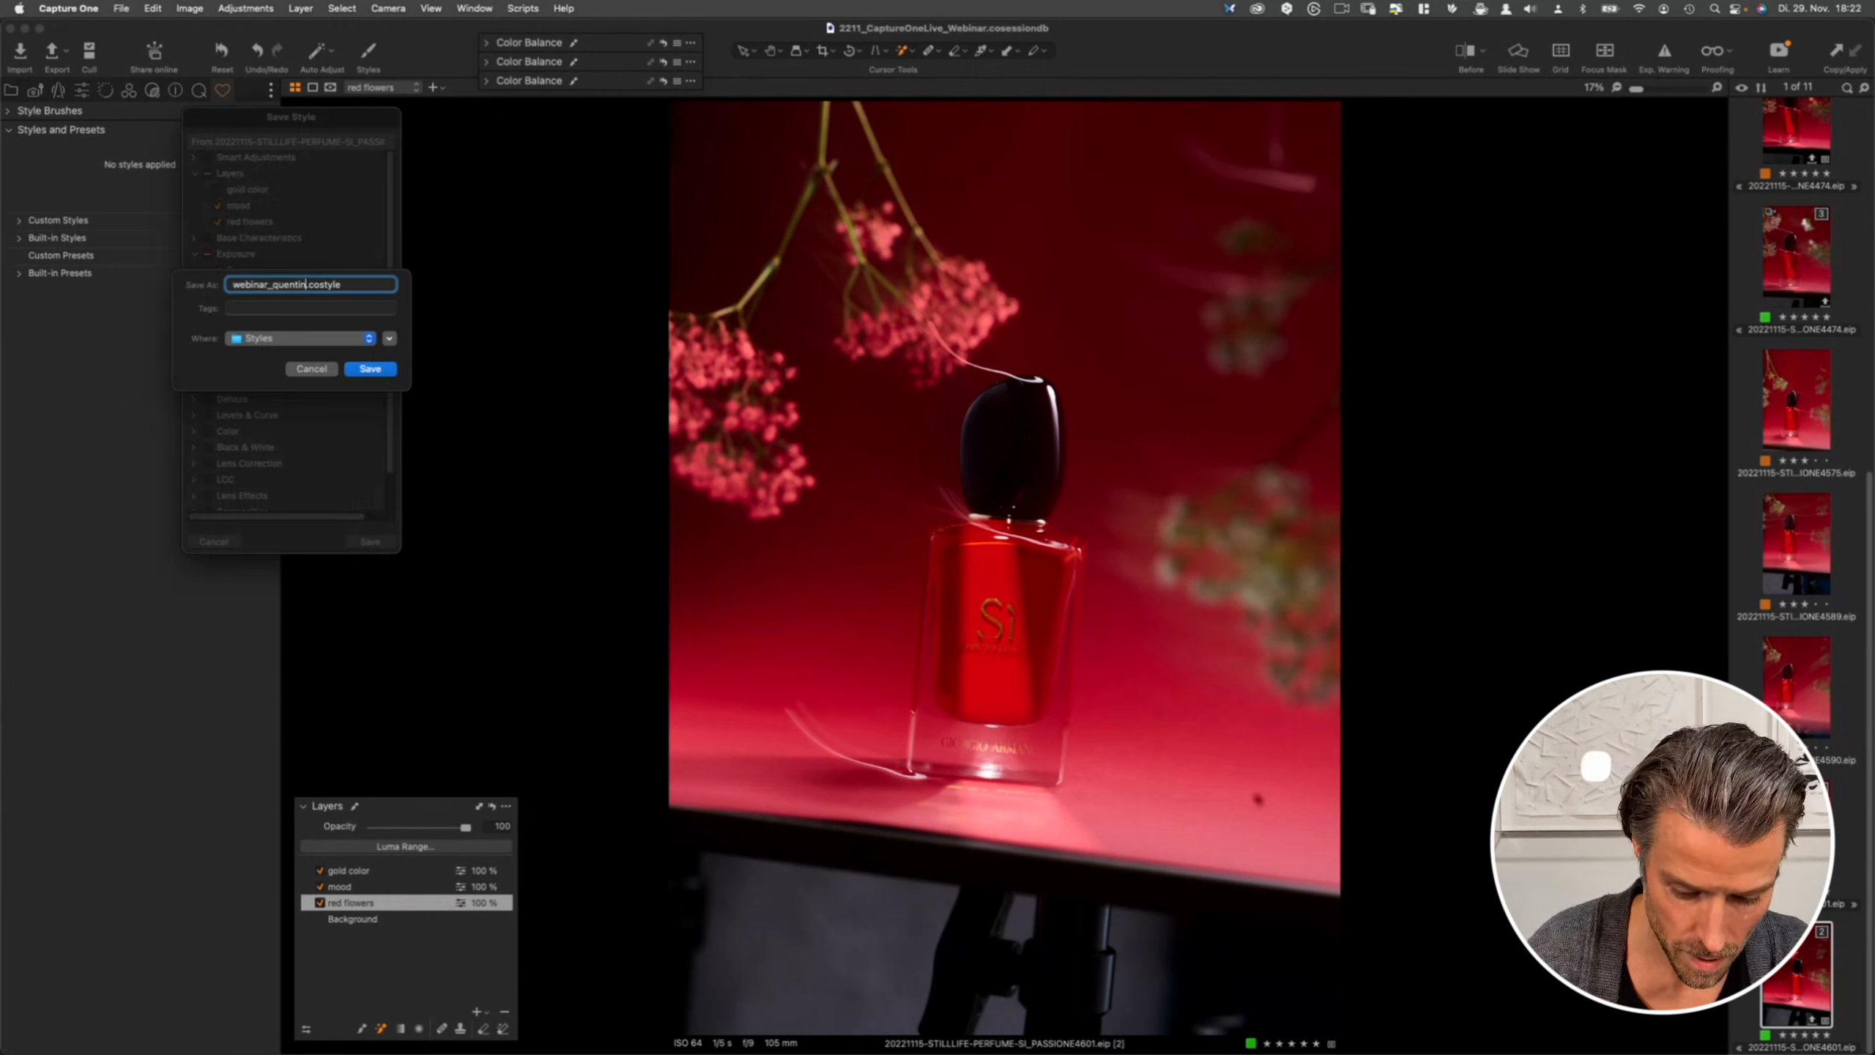
type("_david")
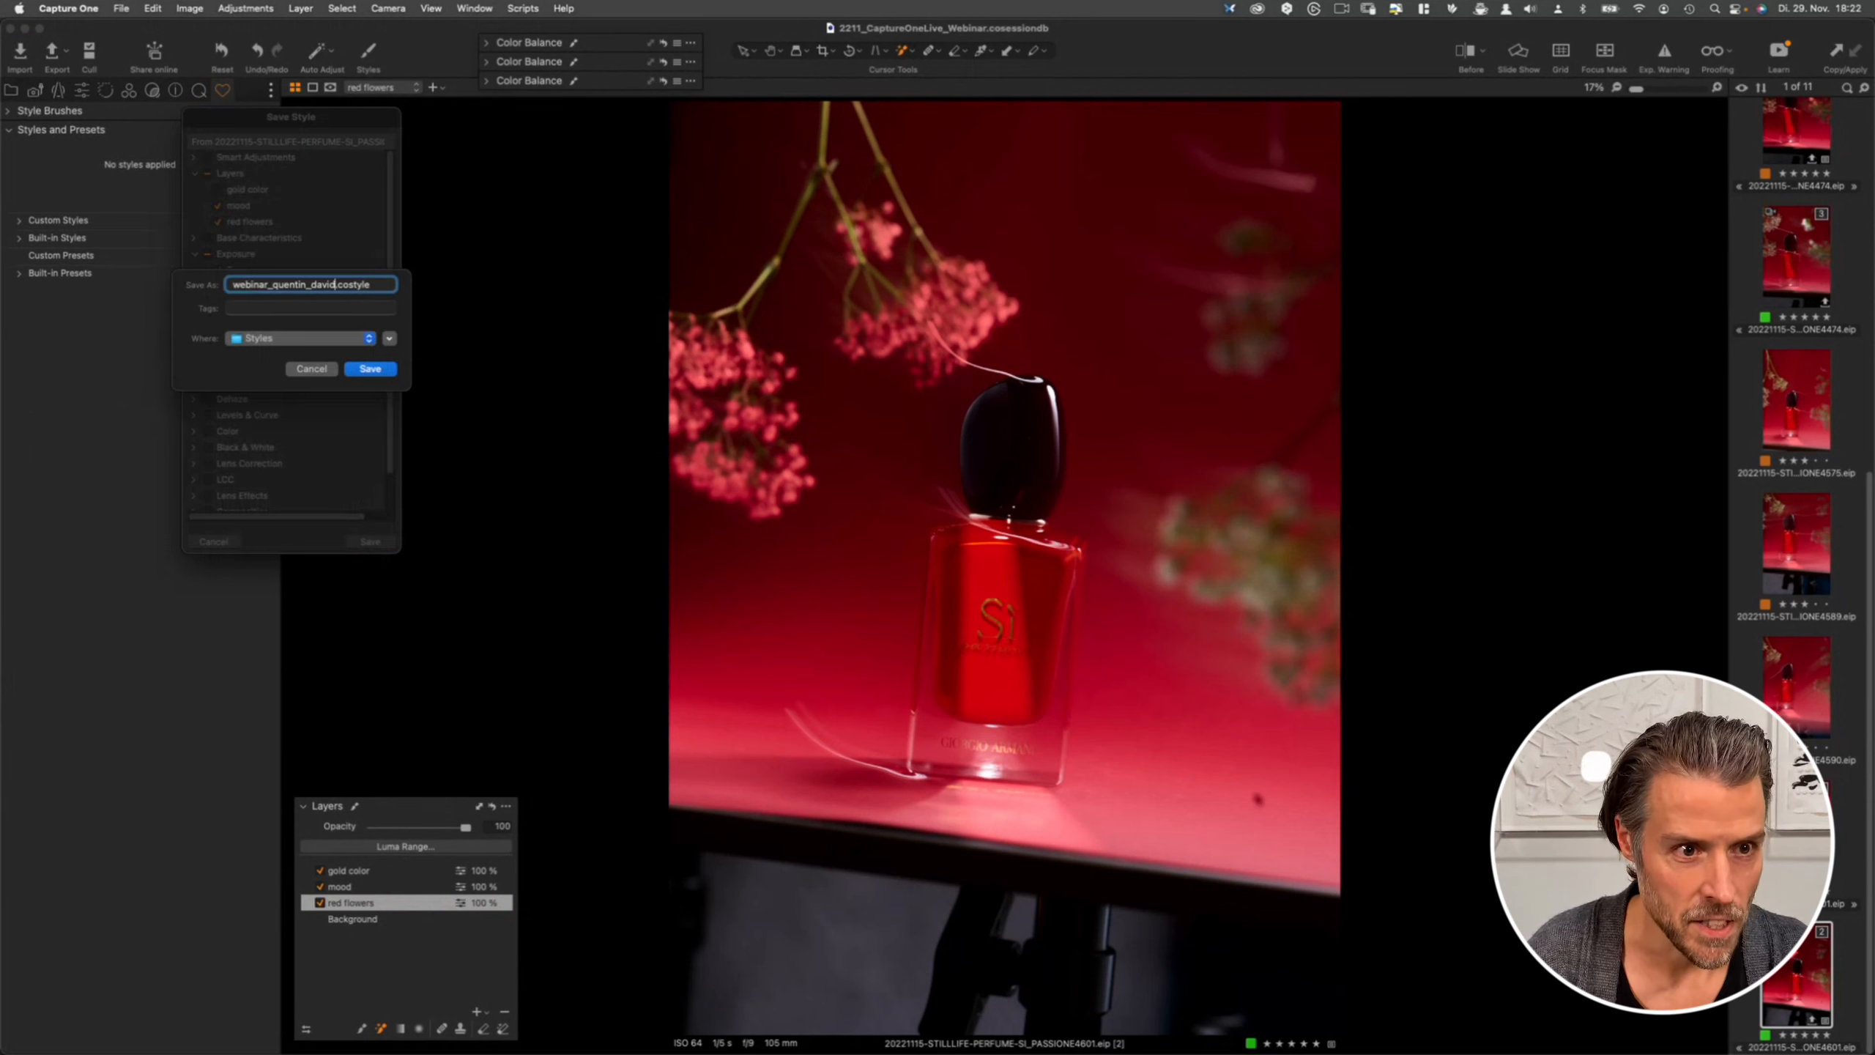
left_click(374, 369)
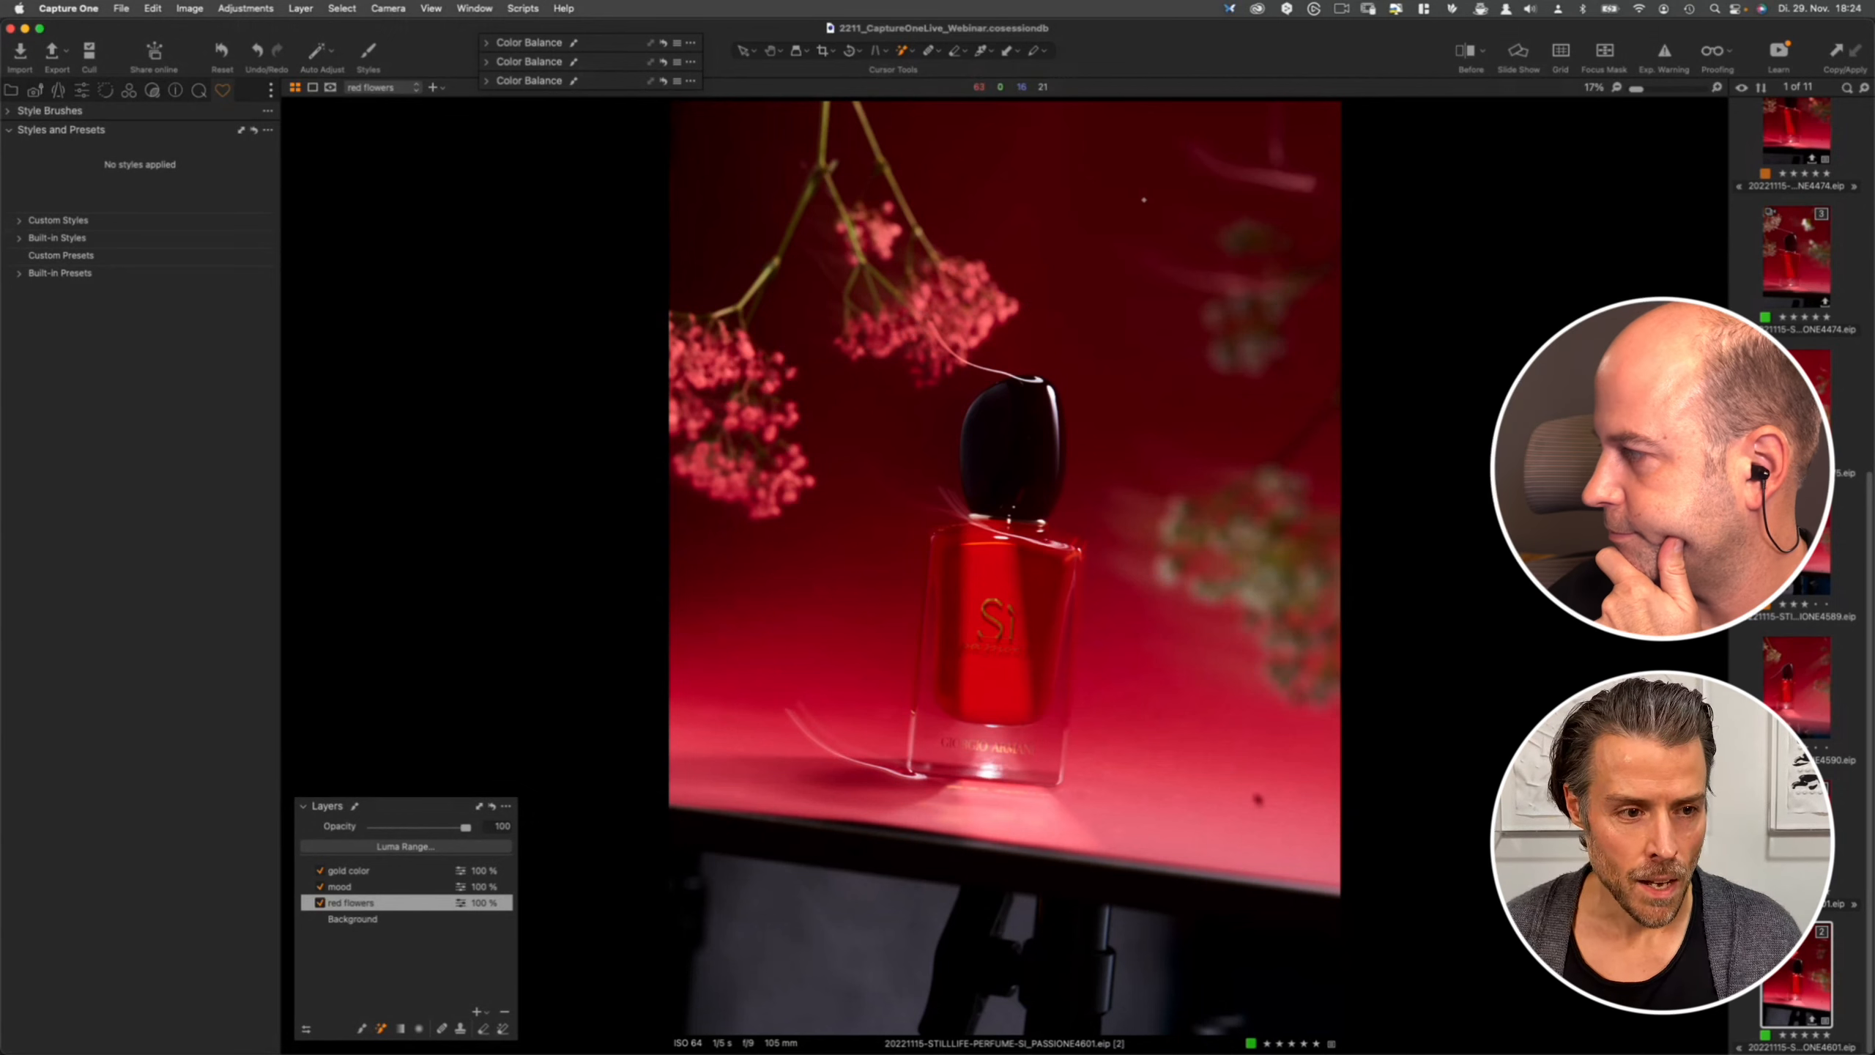
- Select the other perfume photo and apply the saved webinar custom style from Custom Styles
left_click(1797, 256)
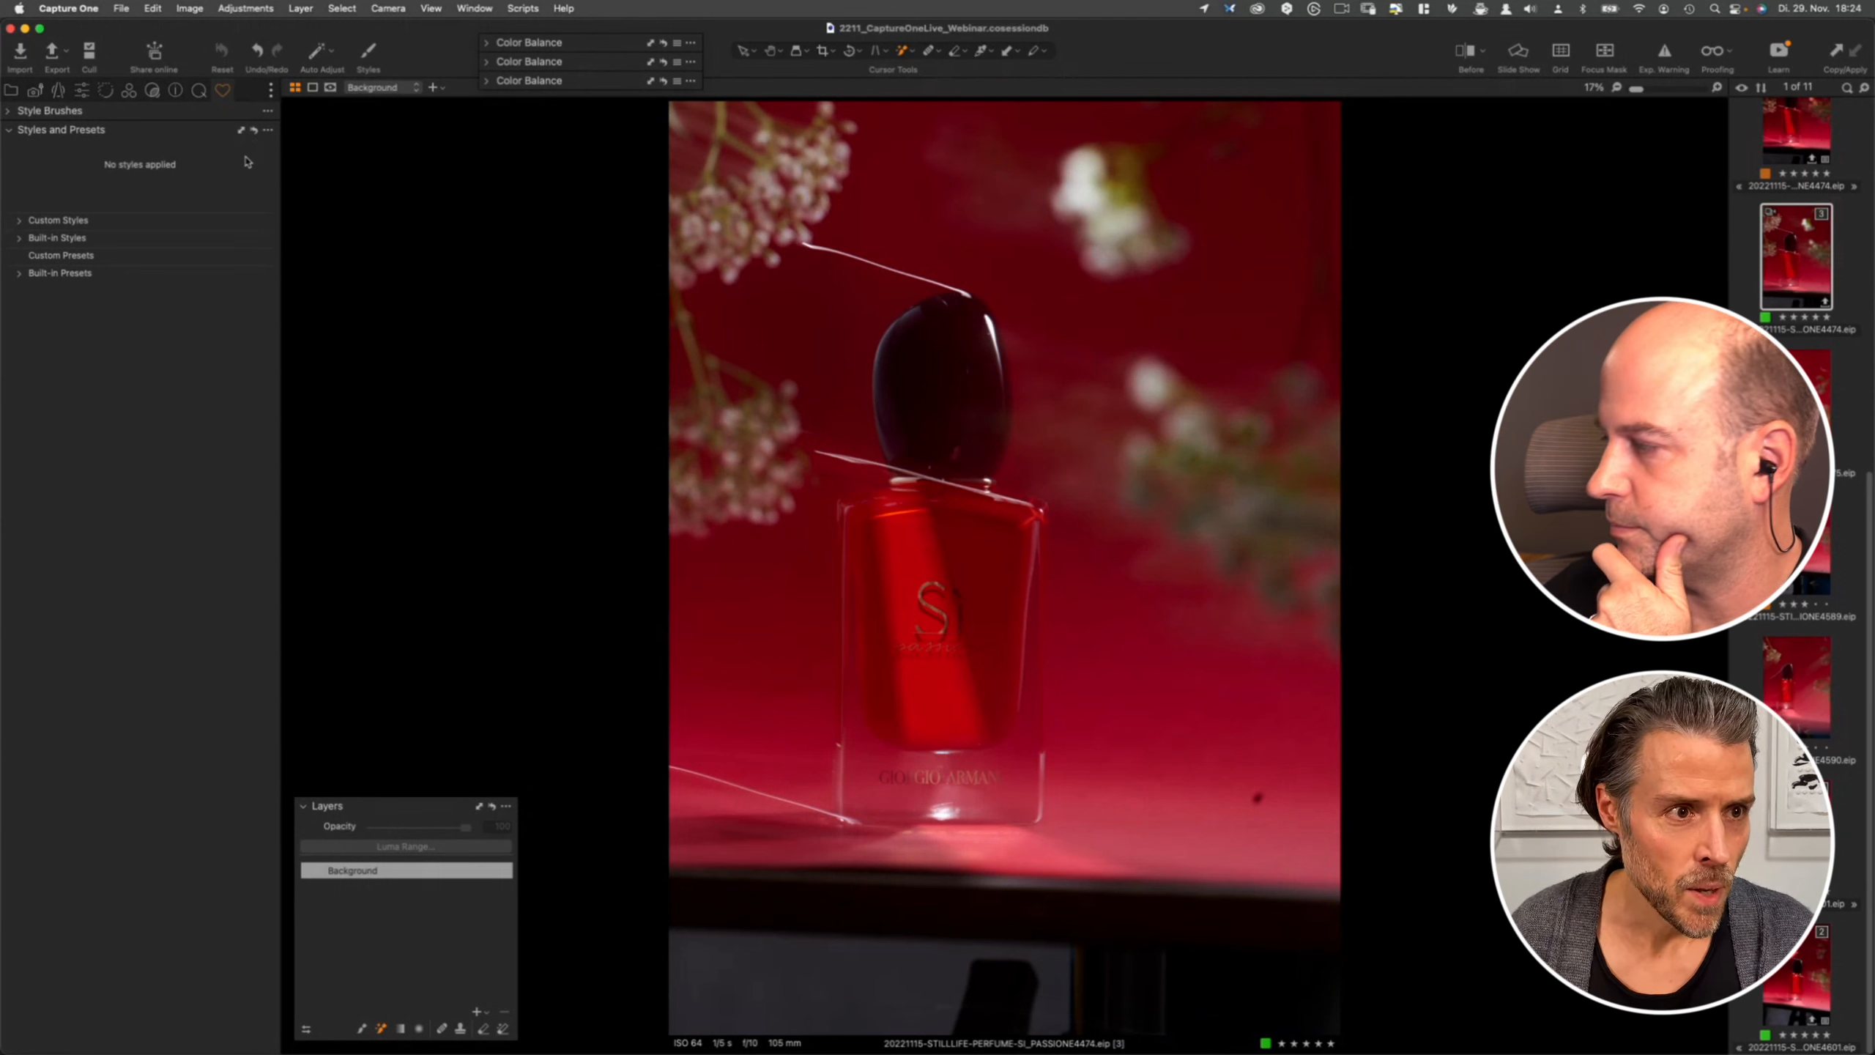
left_click(19, 221)
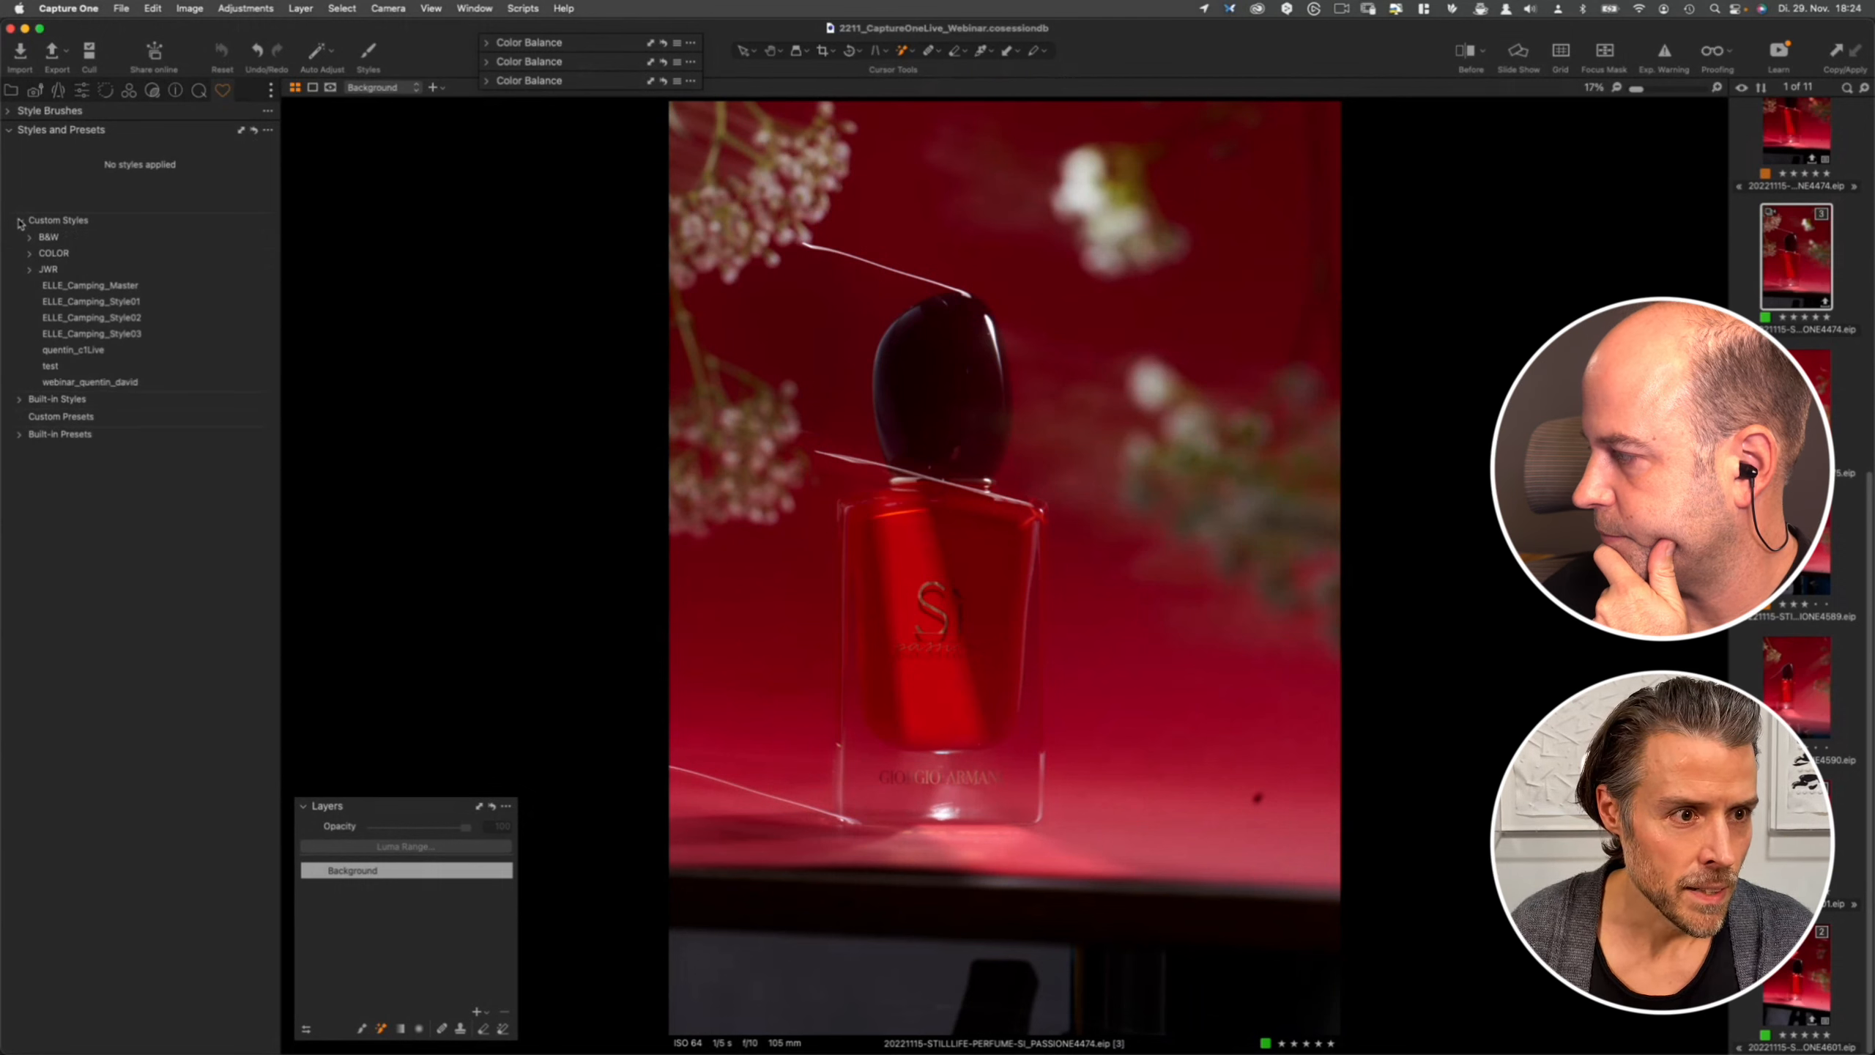
left_click(112, 382)
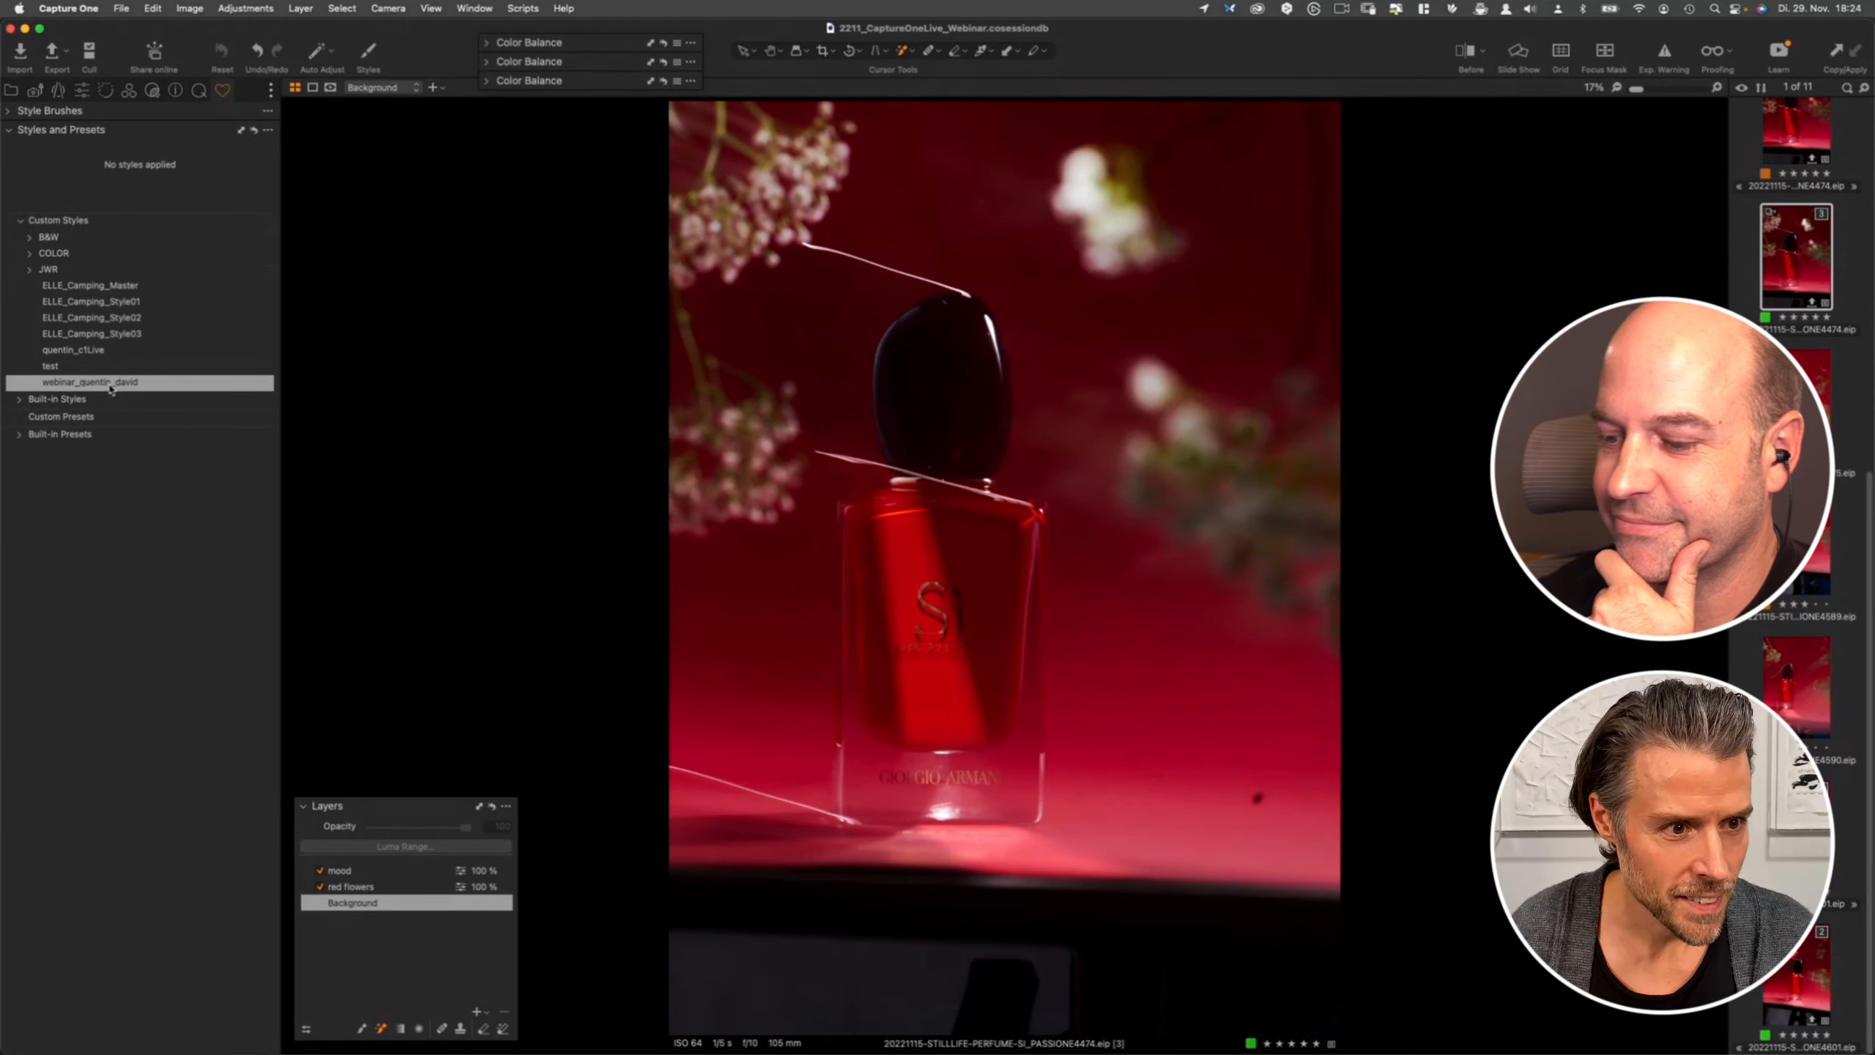
- Inspect the mood and red flowers layer masks on this photo and disable the mood layer
left_click(368, 888)
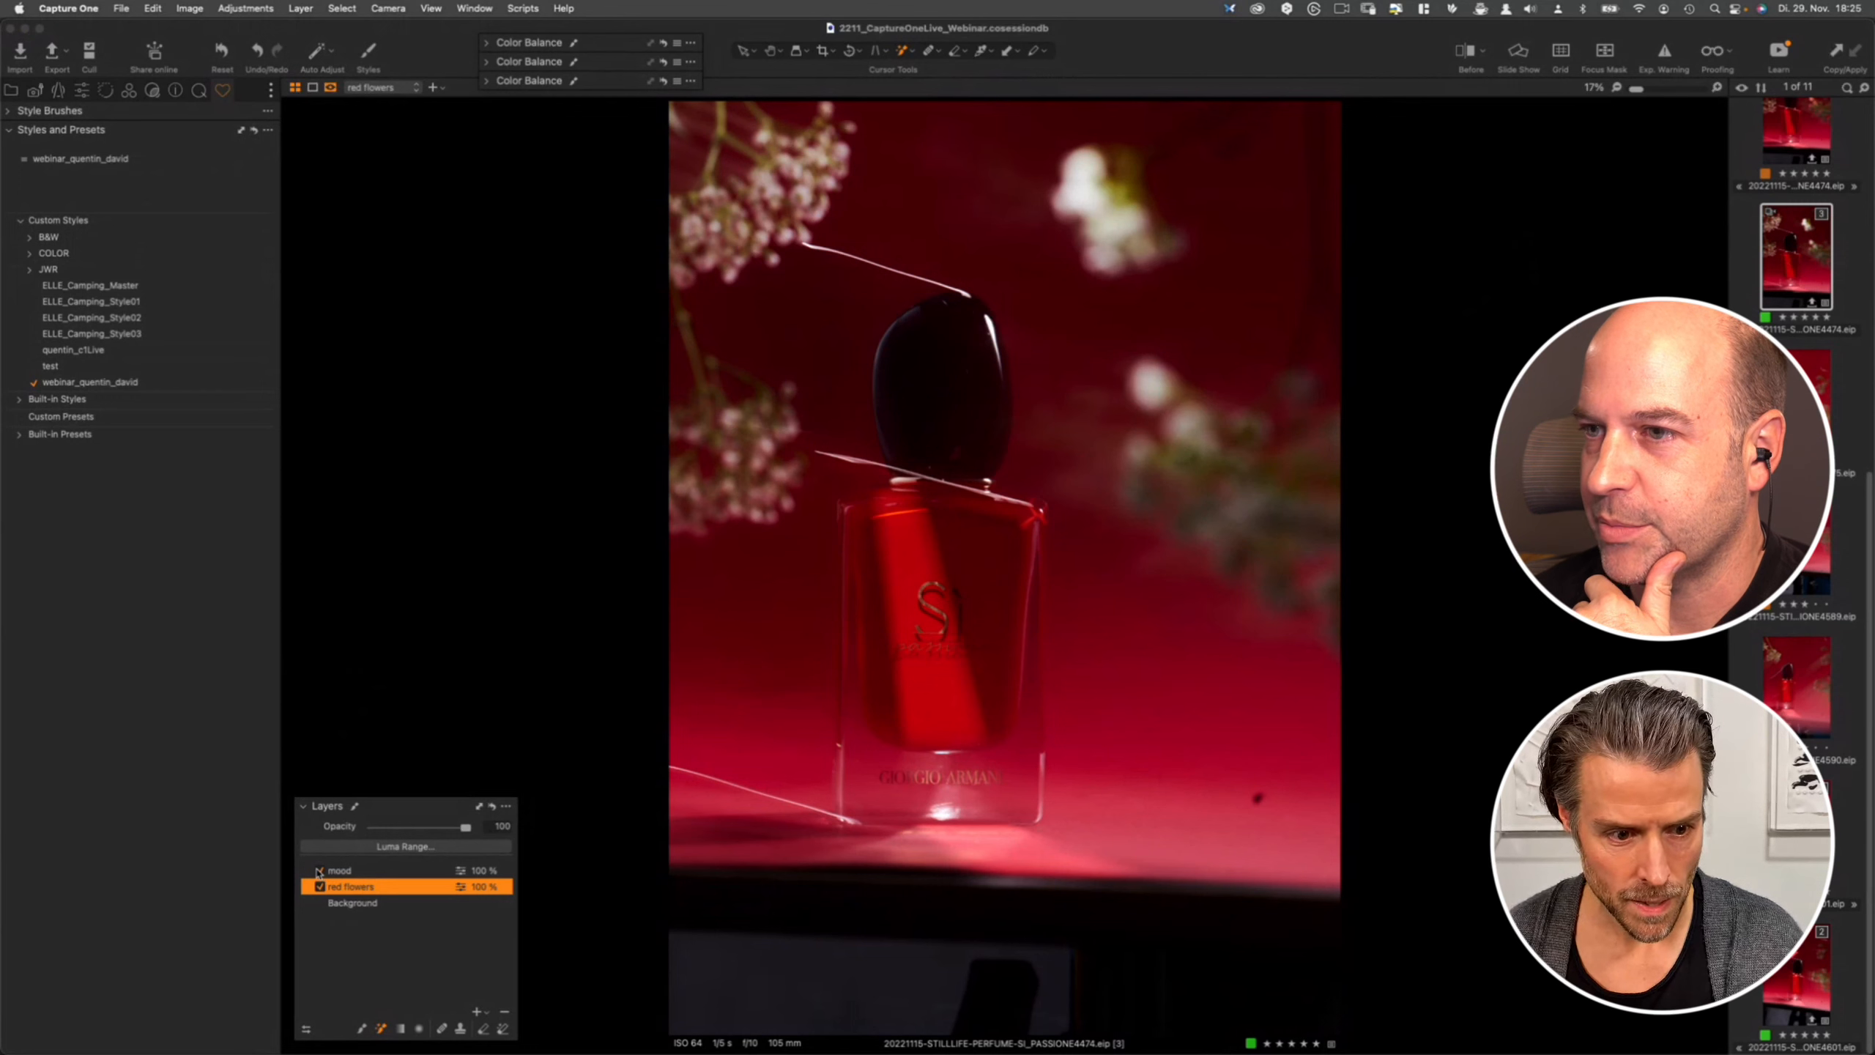
left_click(342, 873)
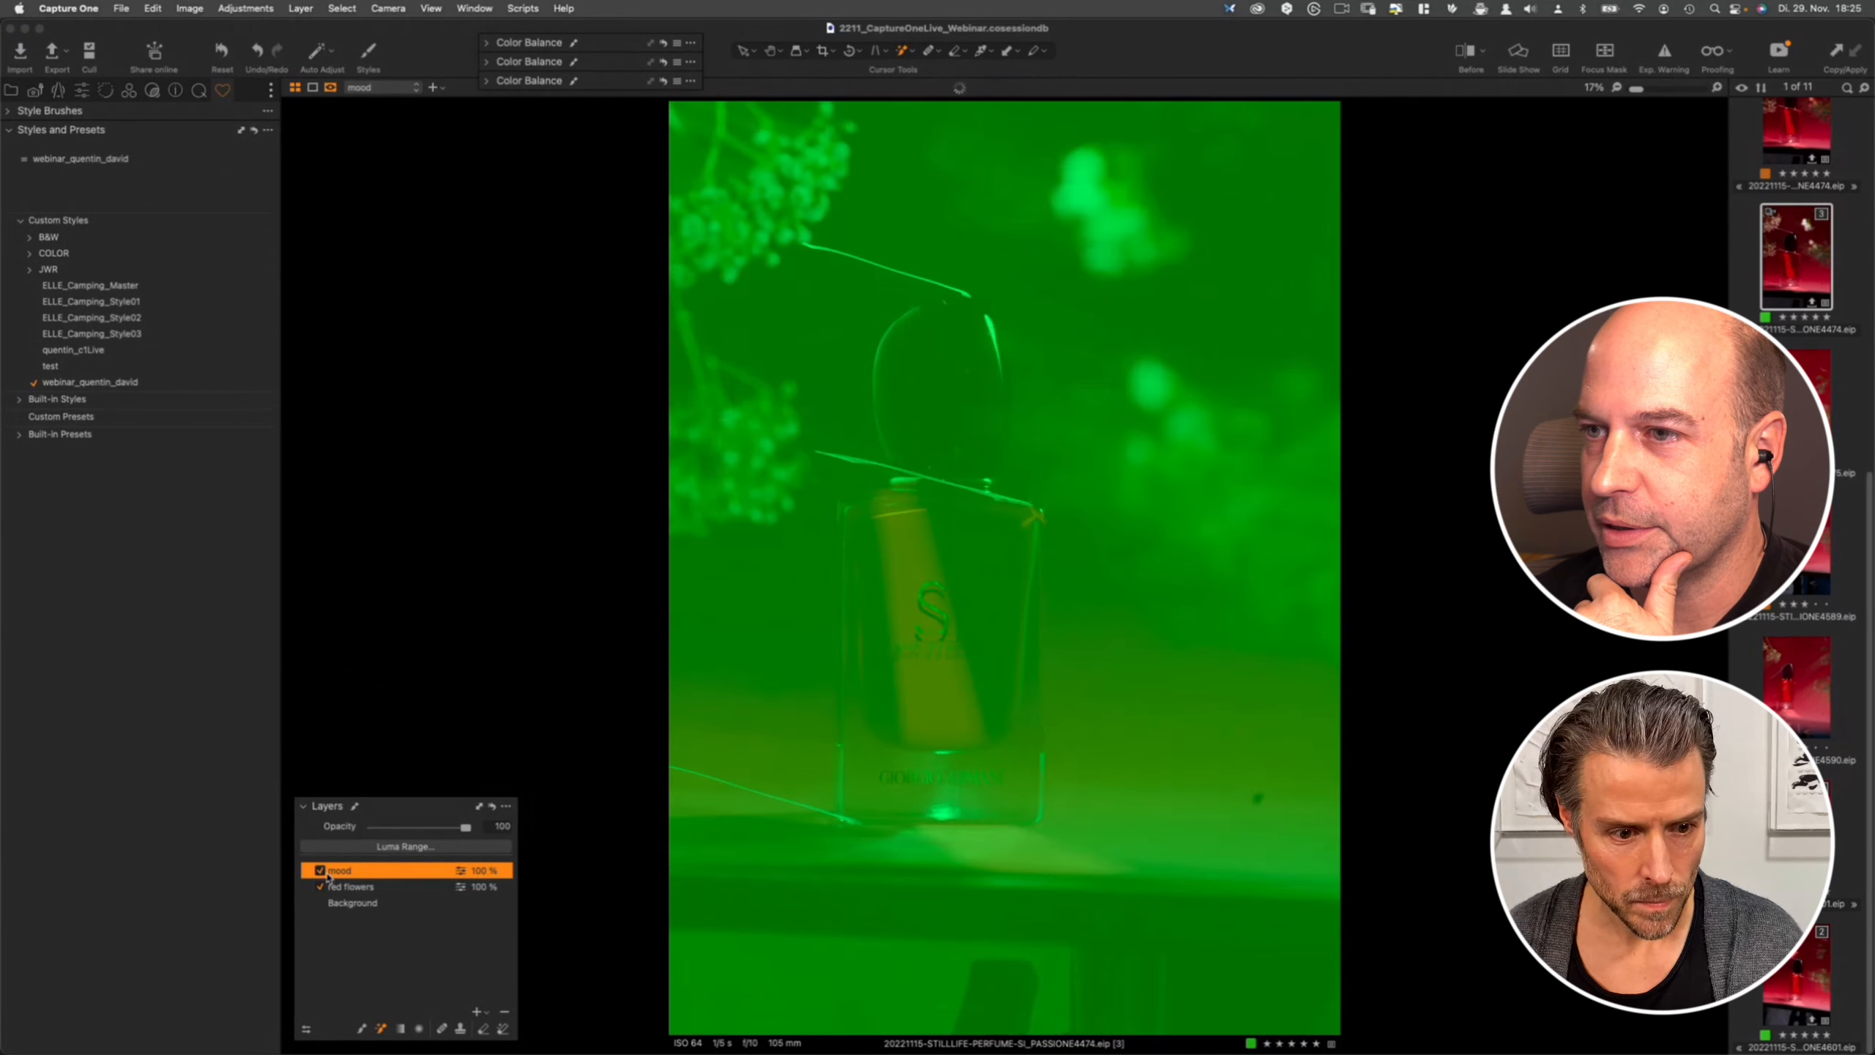
left_click(361, 890)
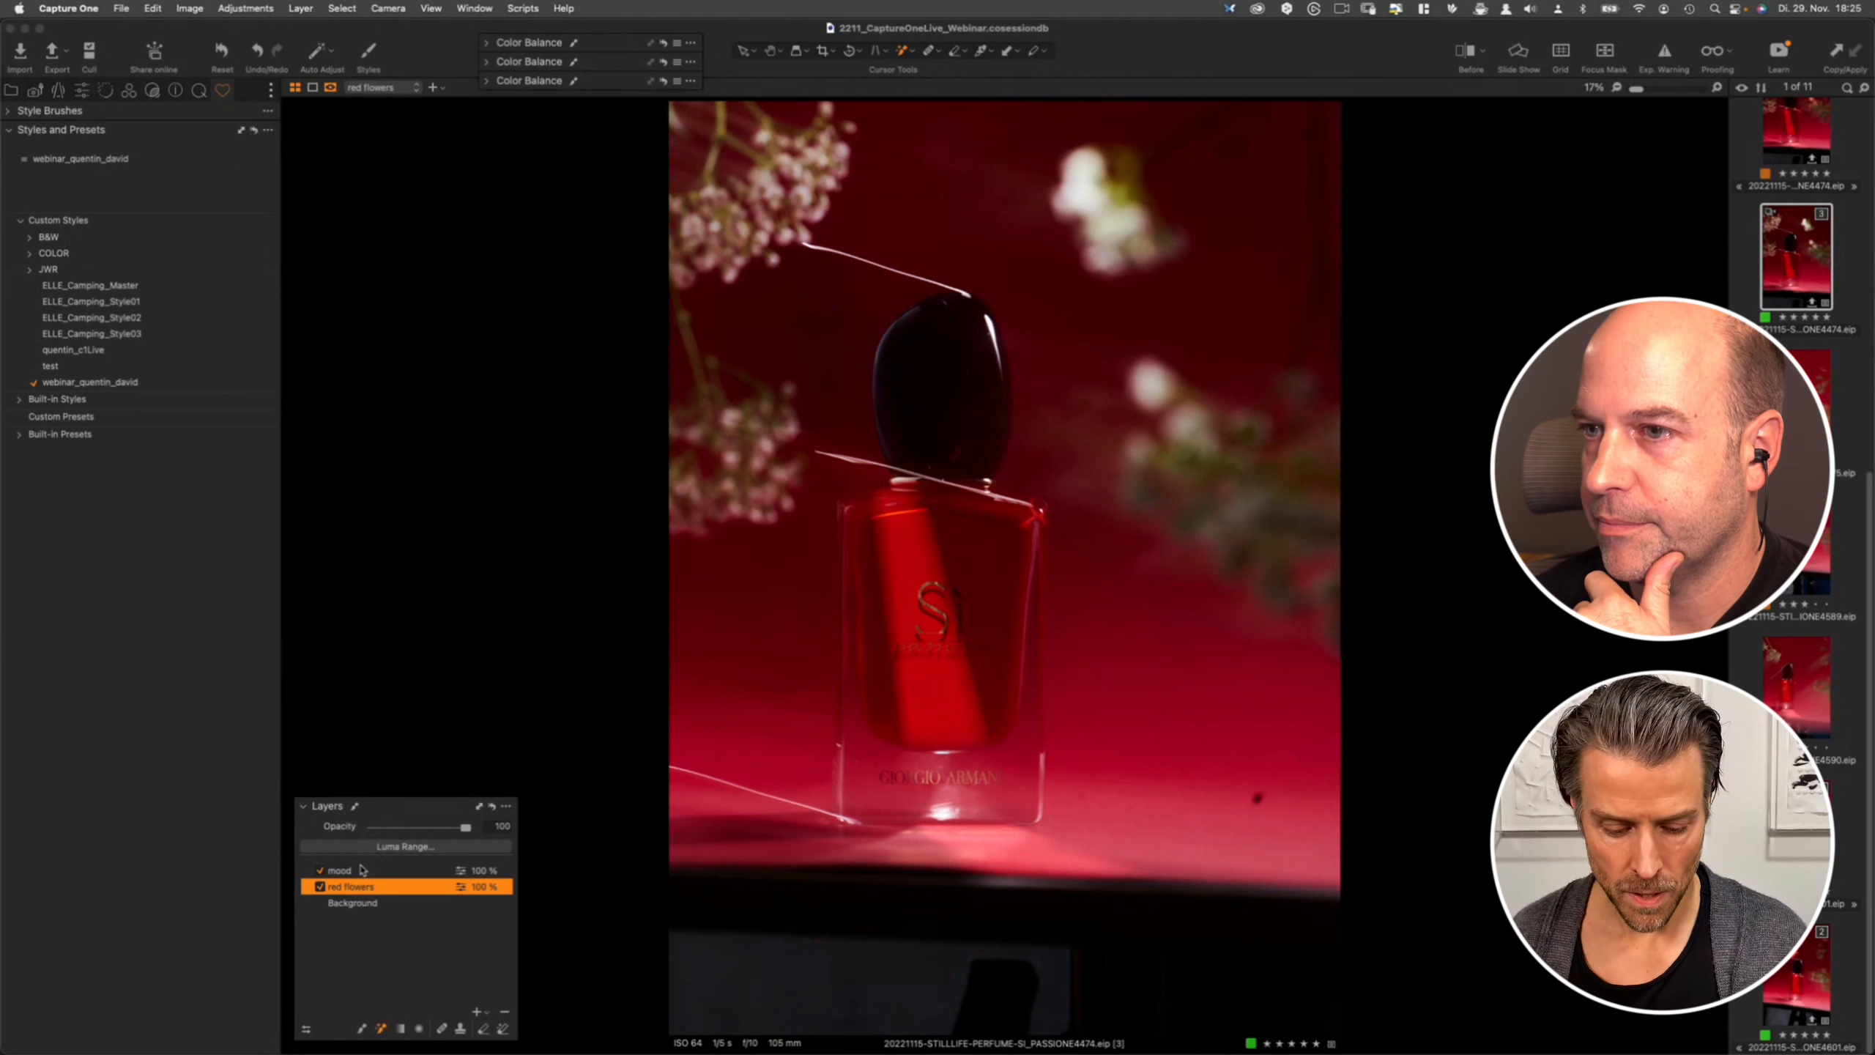
left_click(353, 875)
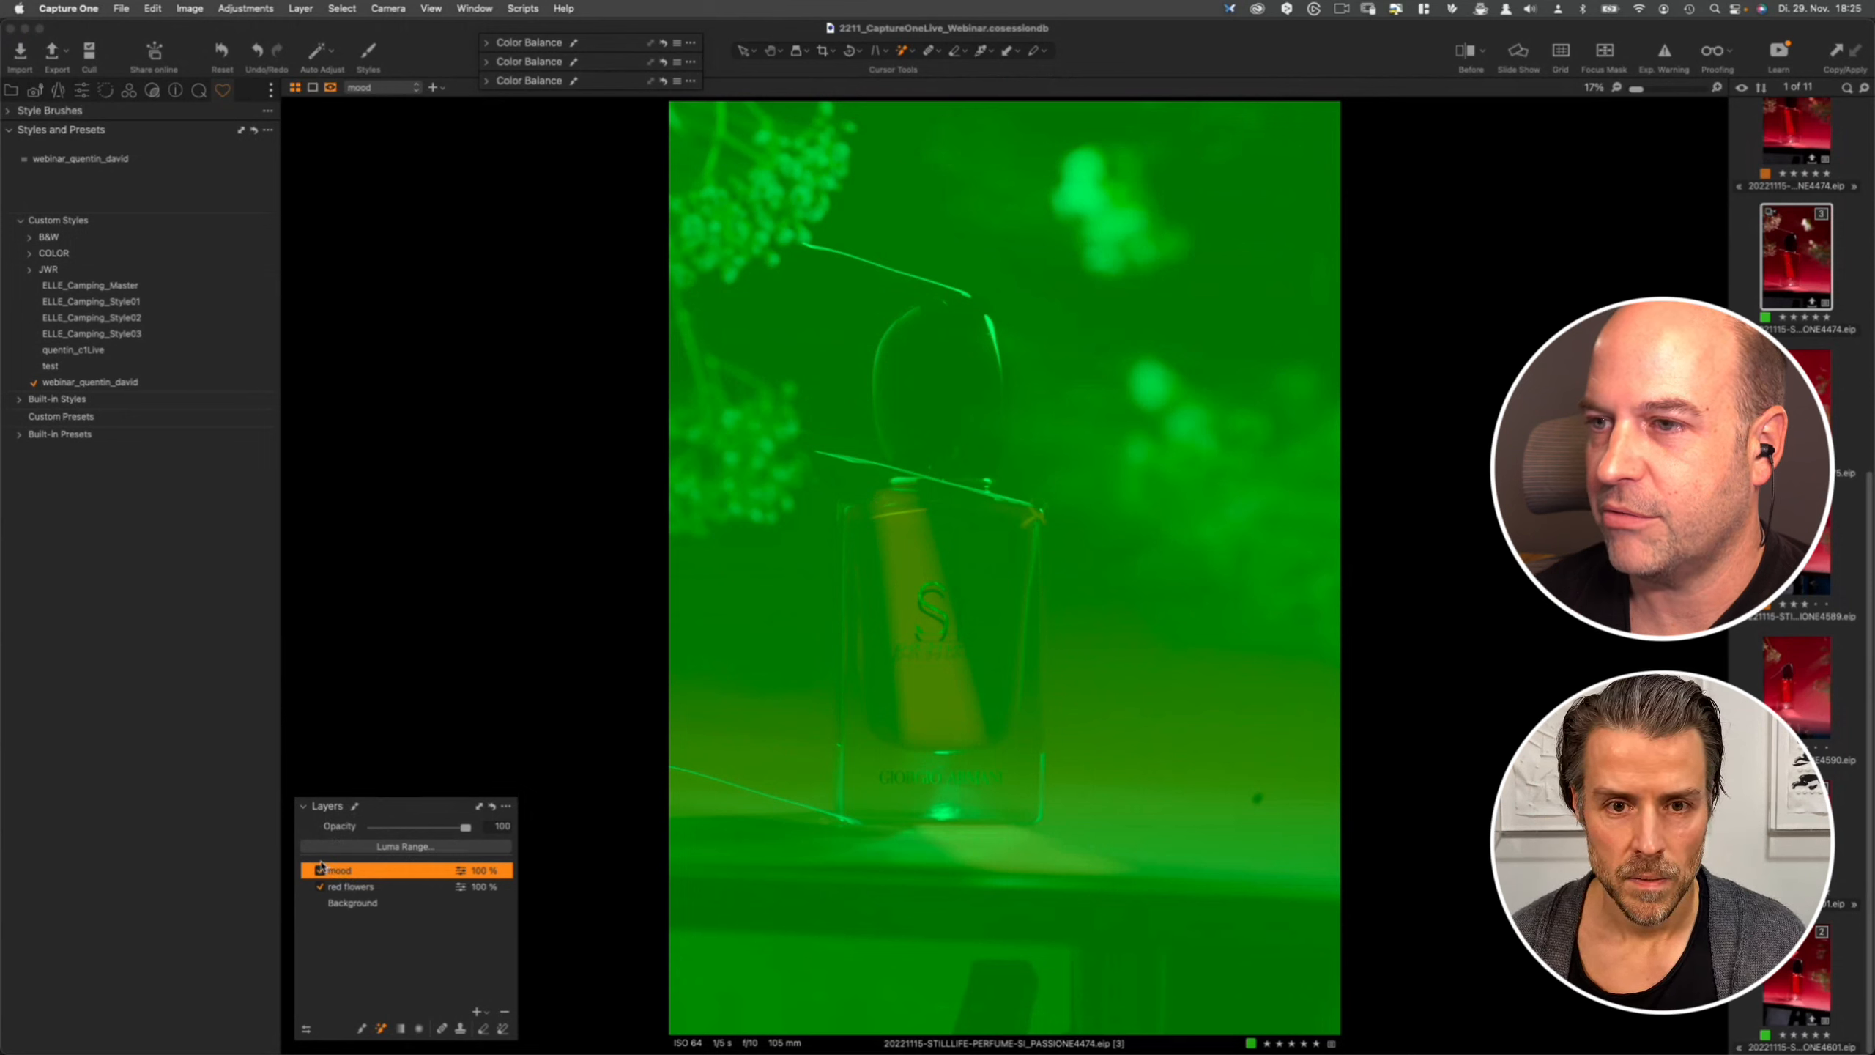
left_click(366, 886)
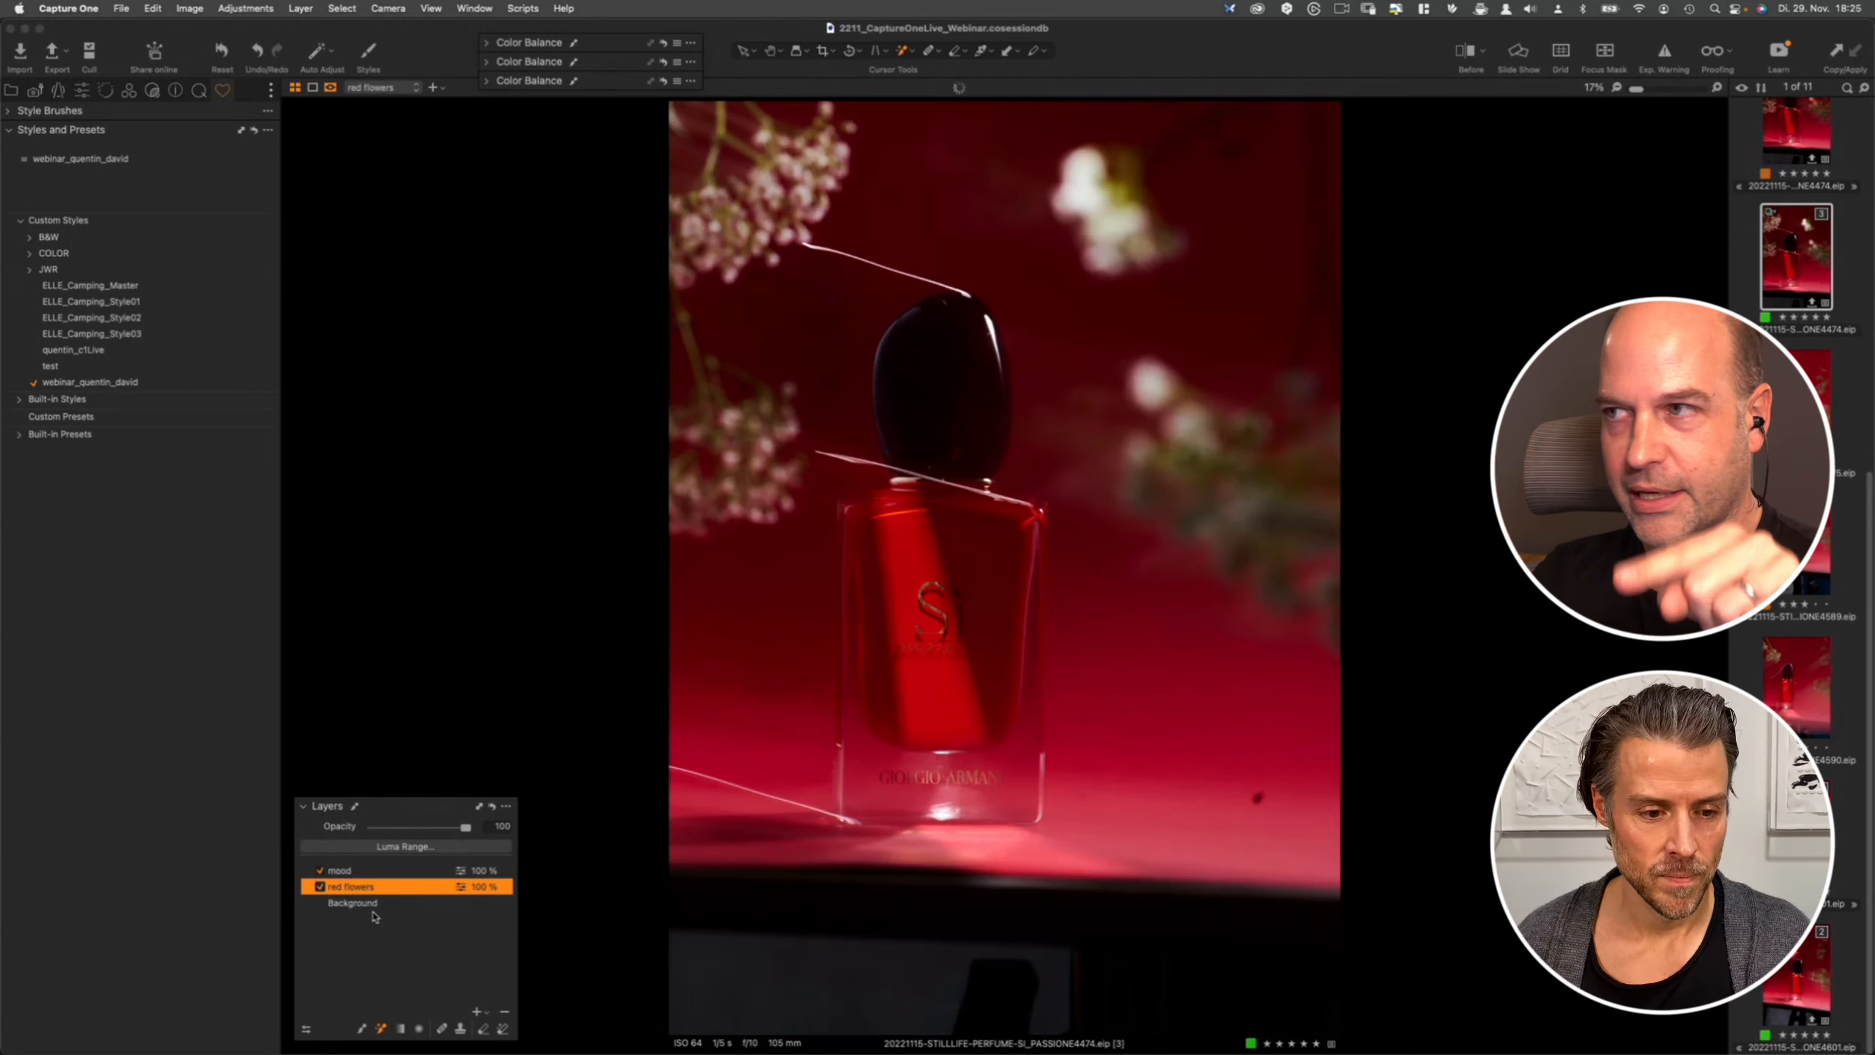
left_click(319, 870)
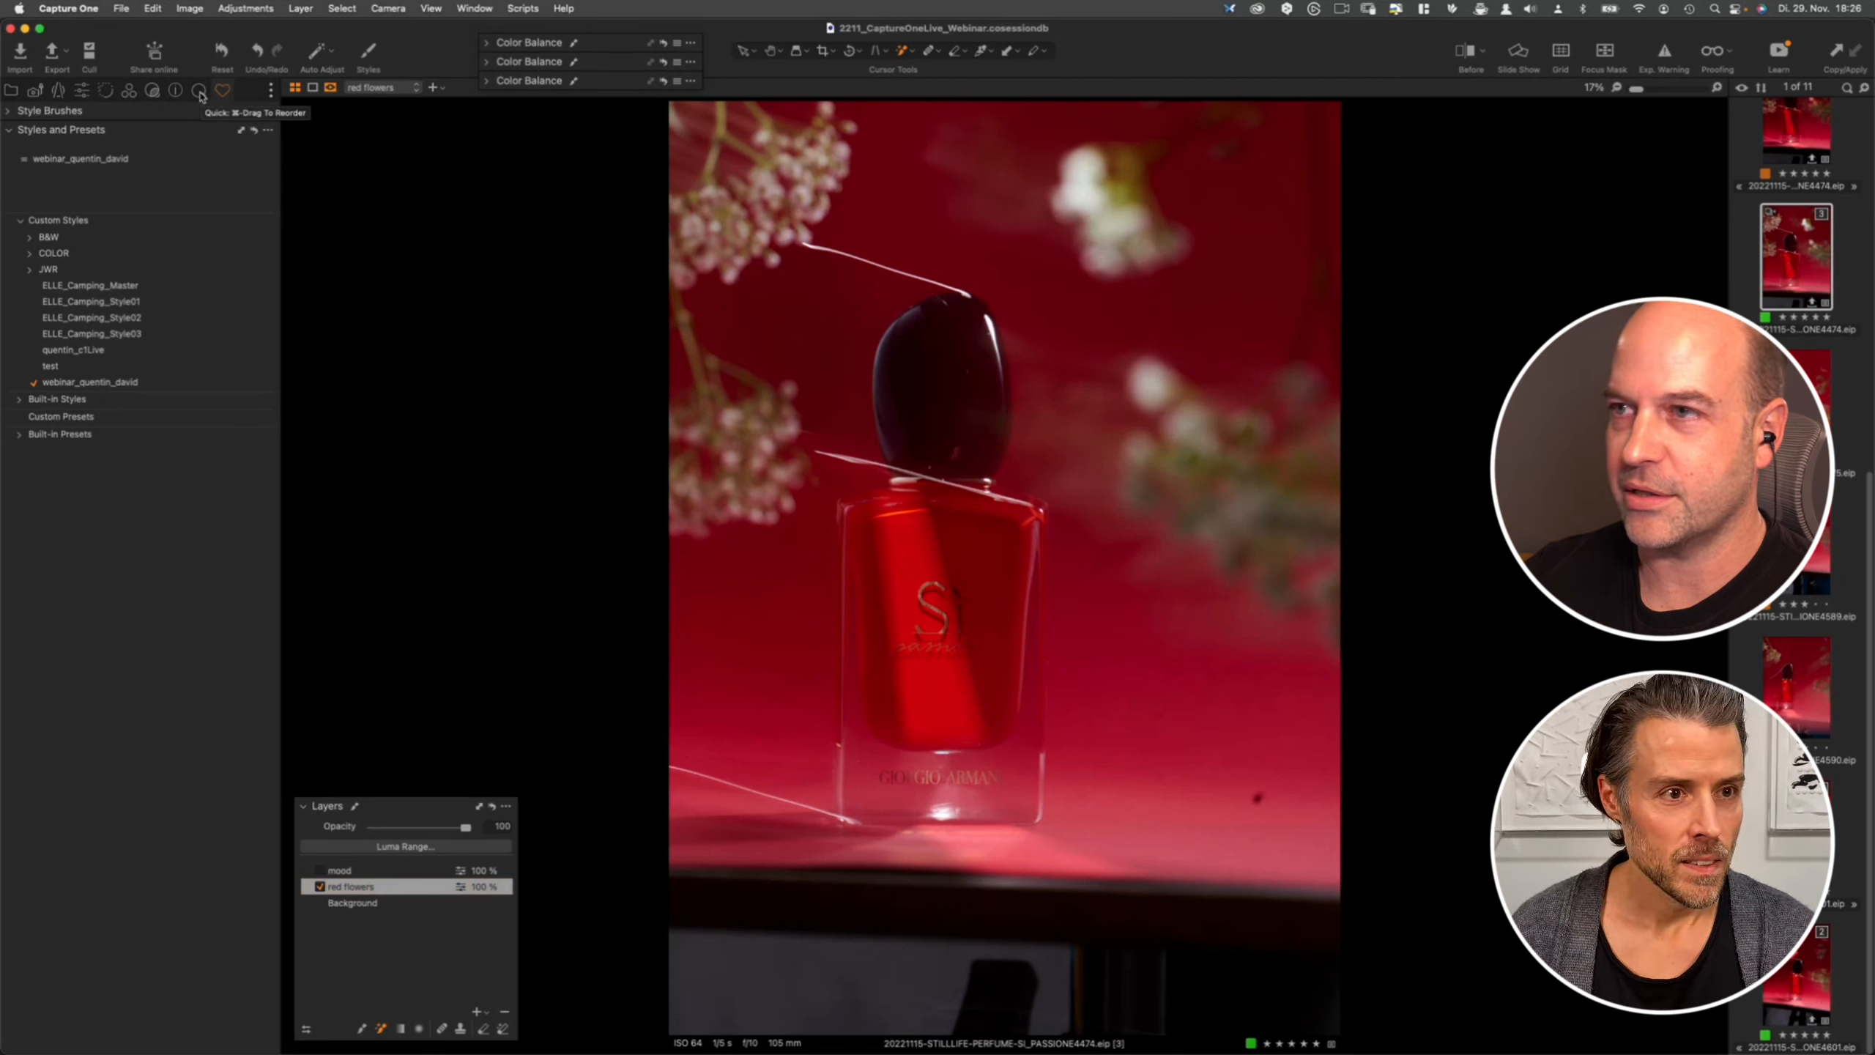
- Review the red flowers layer's curve in the Green, Blue, Luma and RGB channels
left_click(199, 91)
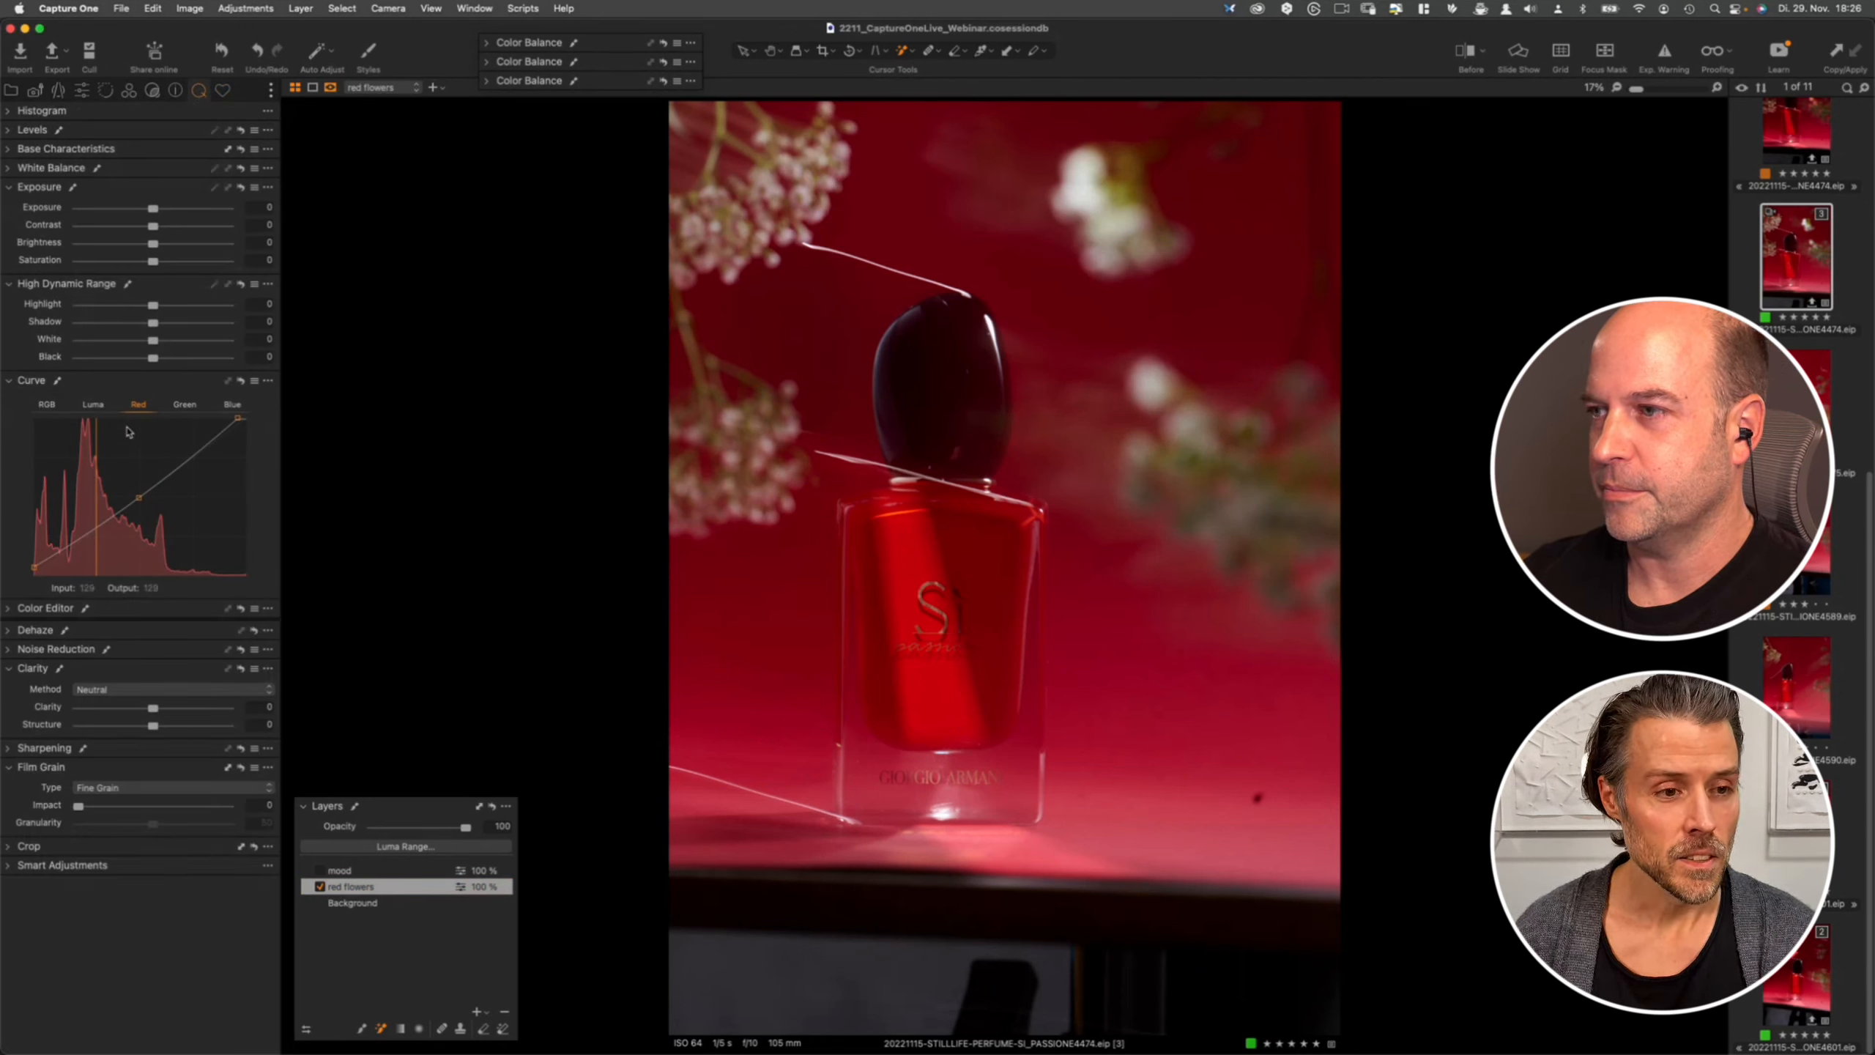
left_click(185, 405)
left_click(232, 406)
left_click(94, 406)
left_click(47, 406)
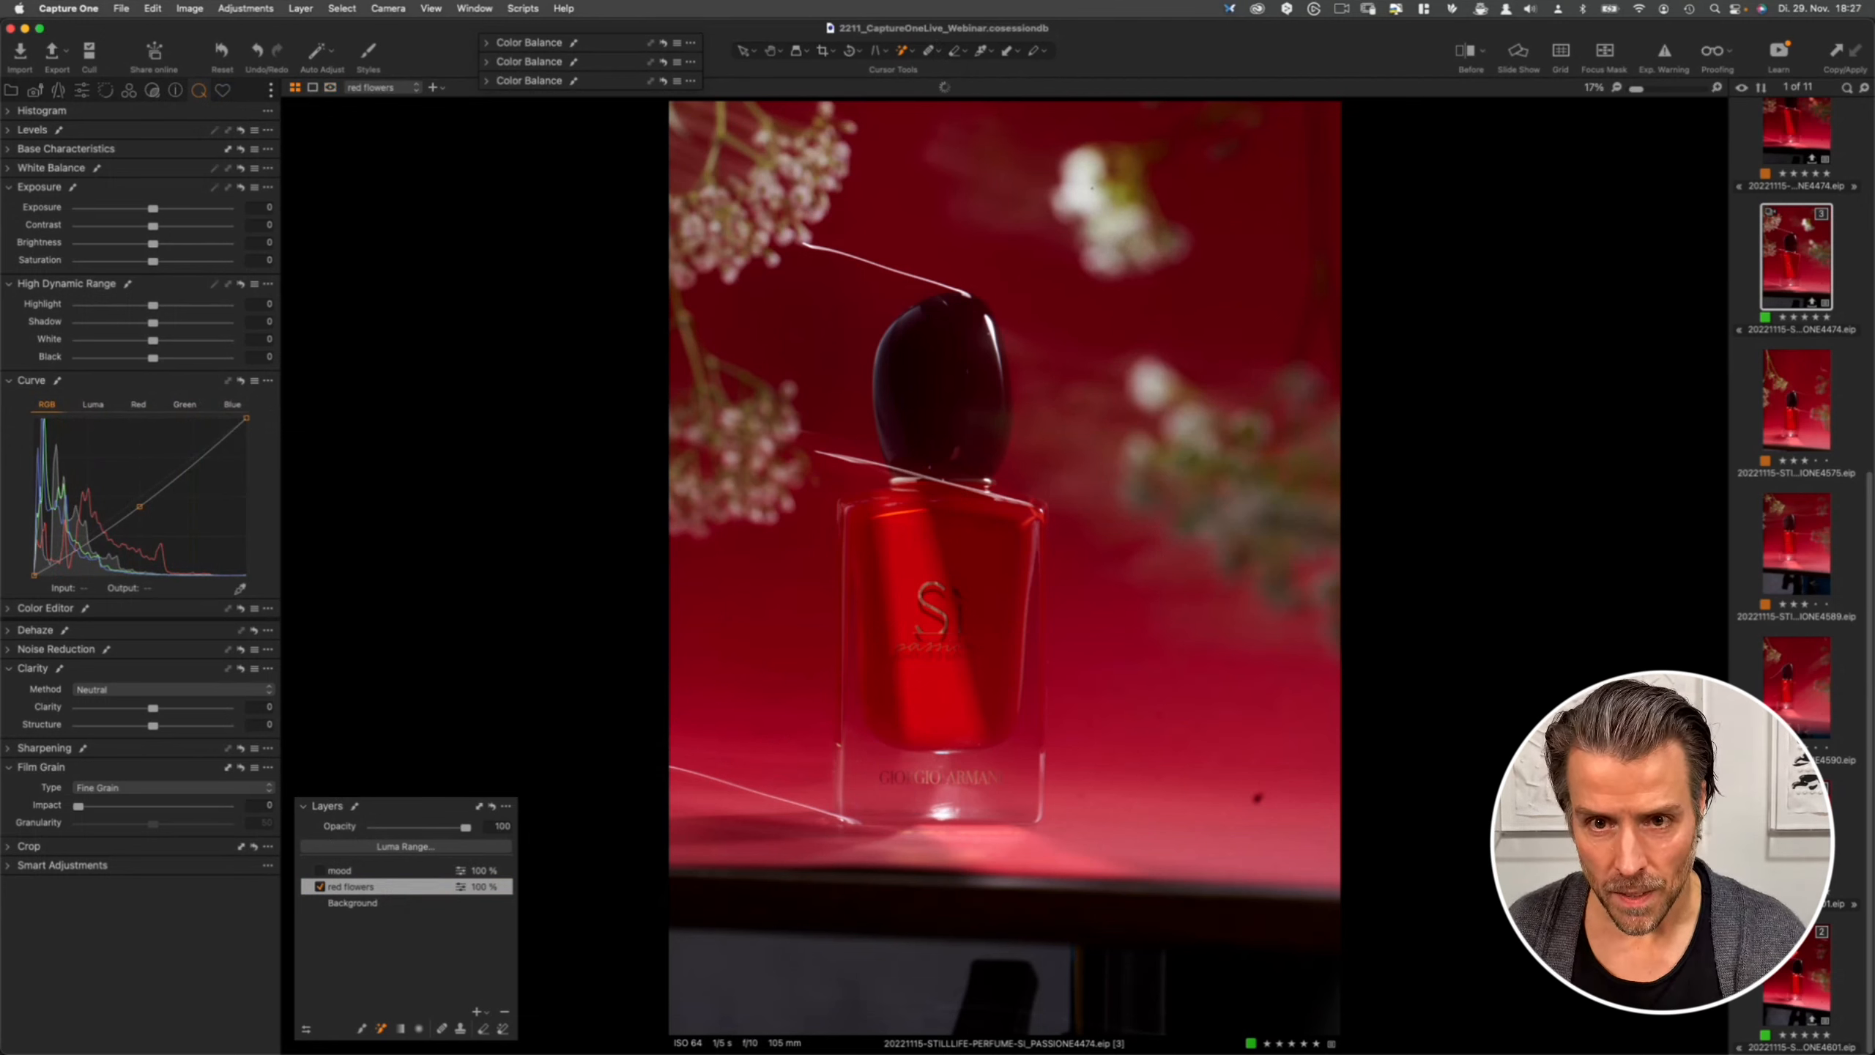
- Switch to the Magic Brush and paint a mask over the upper background flower on the red flowers layer
left_click(901, 52)
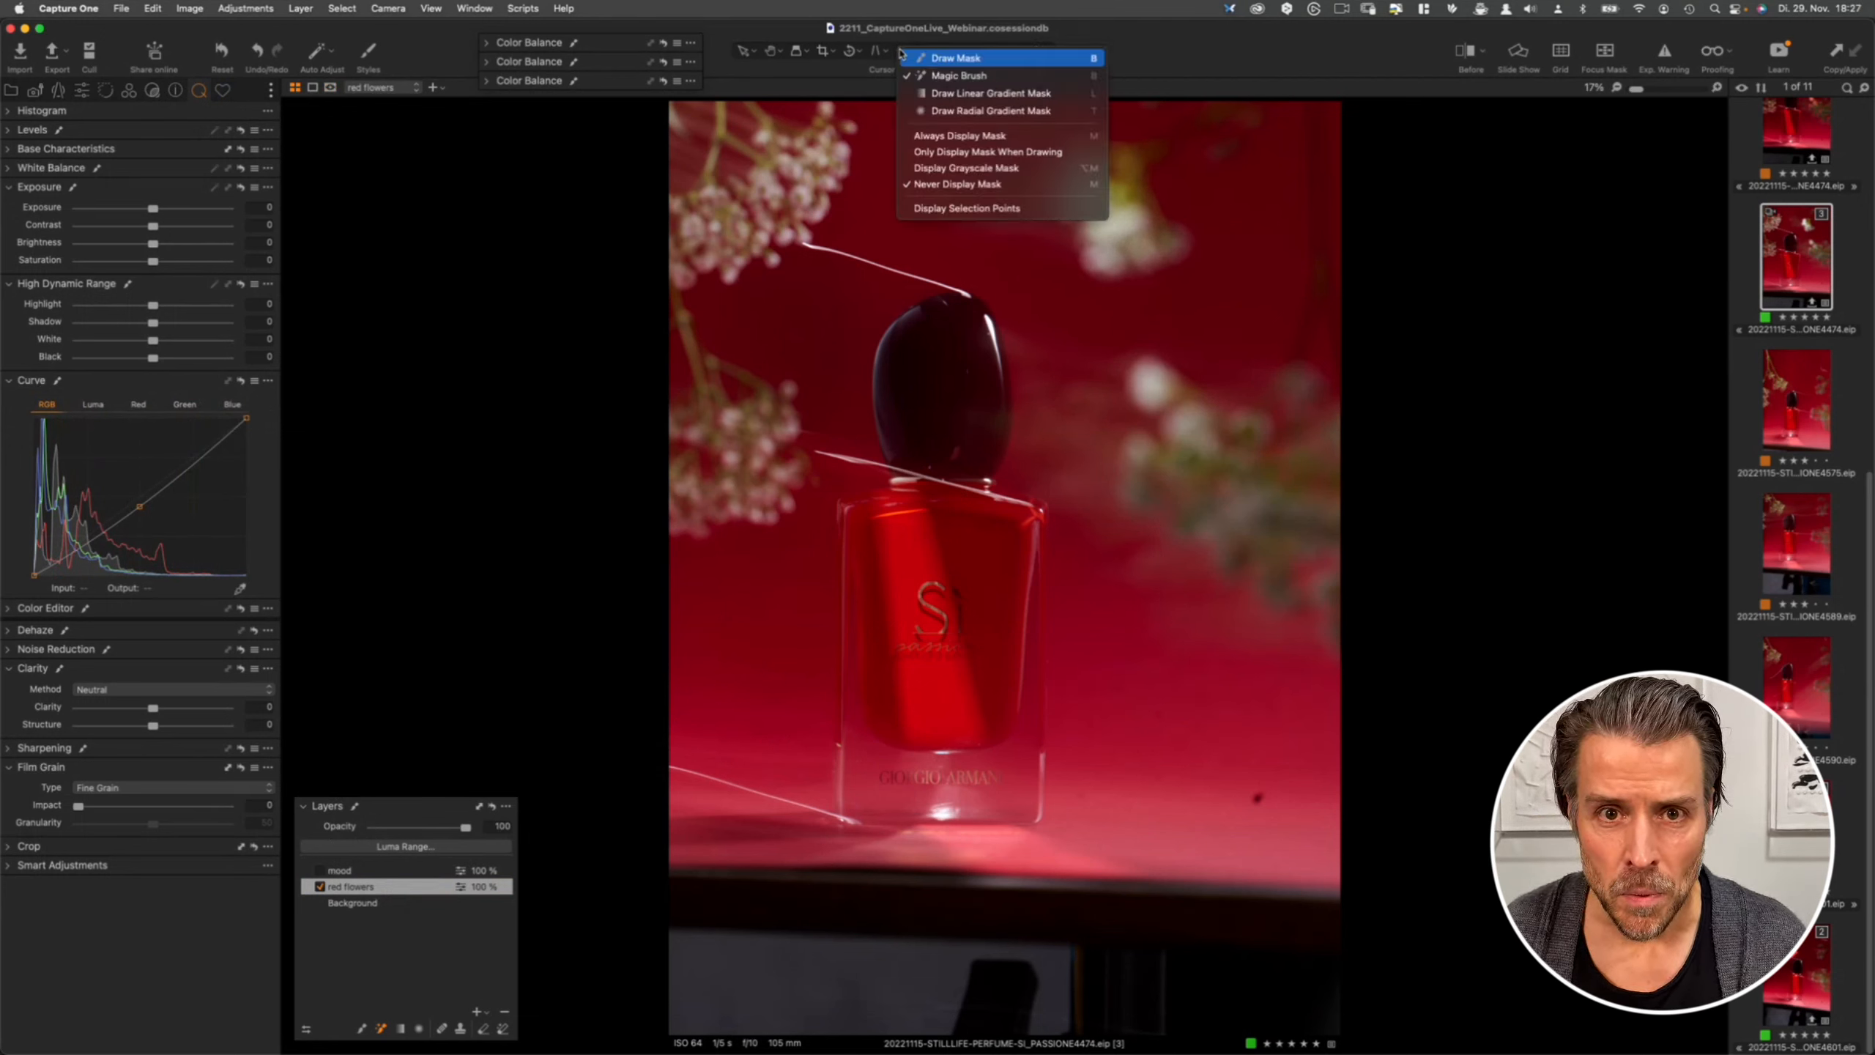
left_click(932, 76)
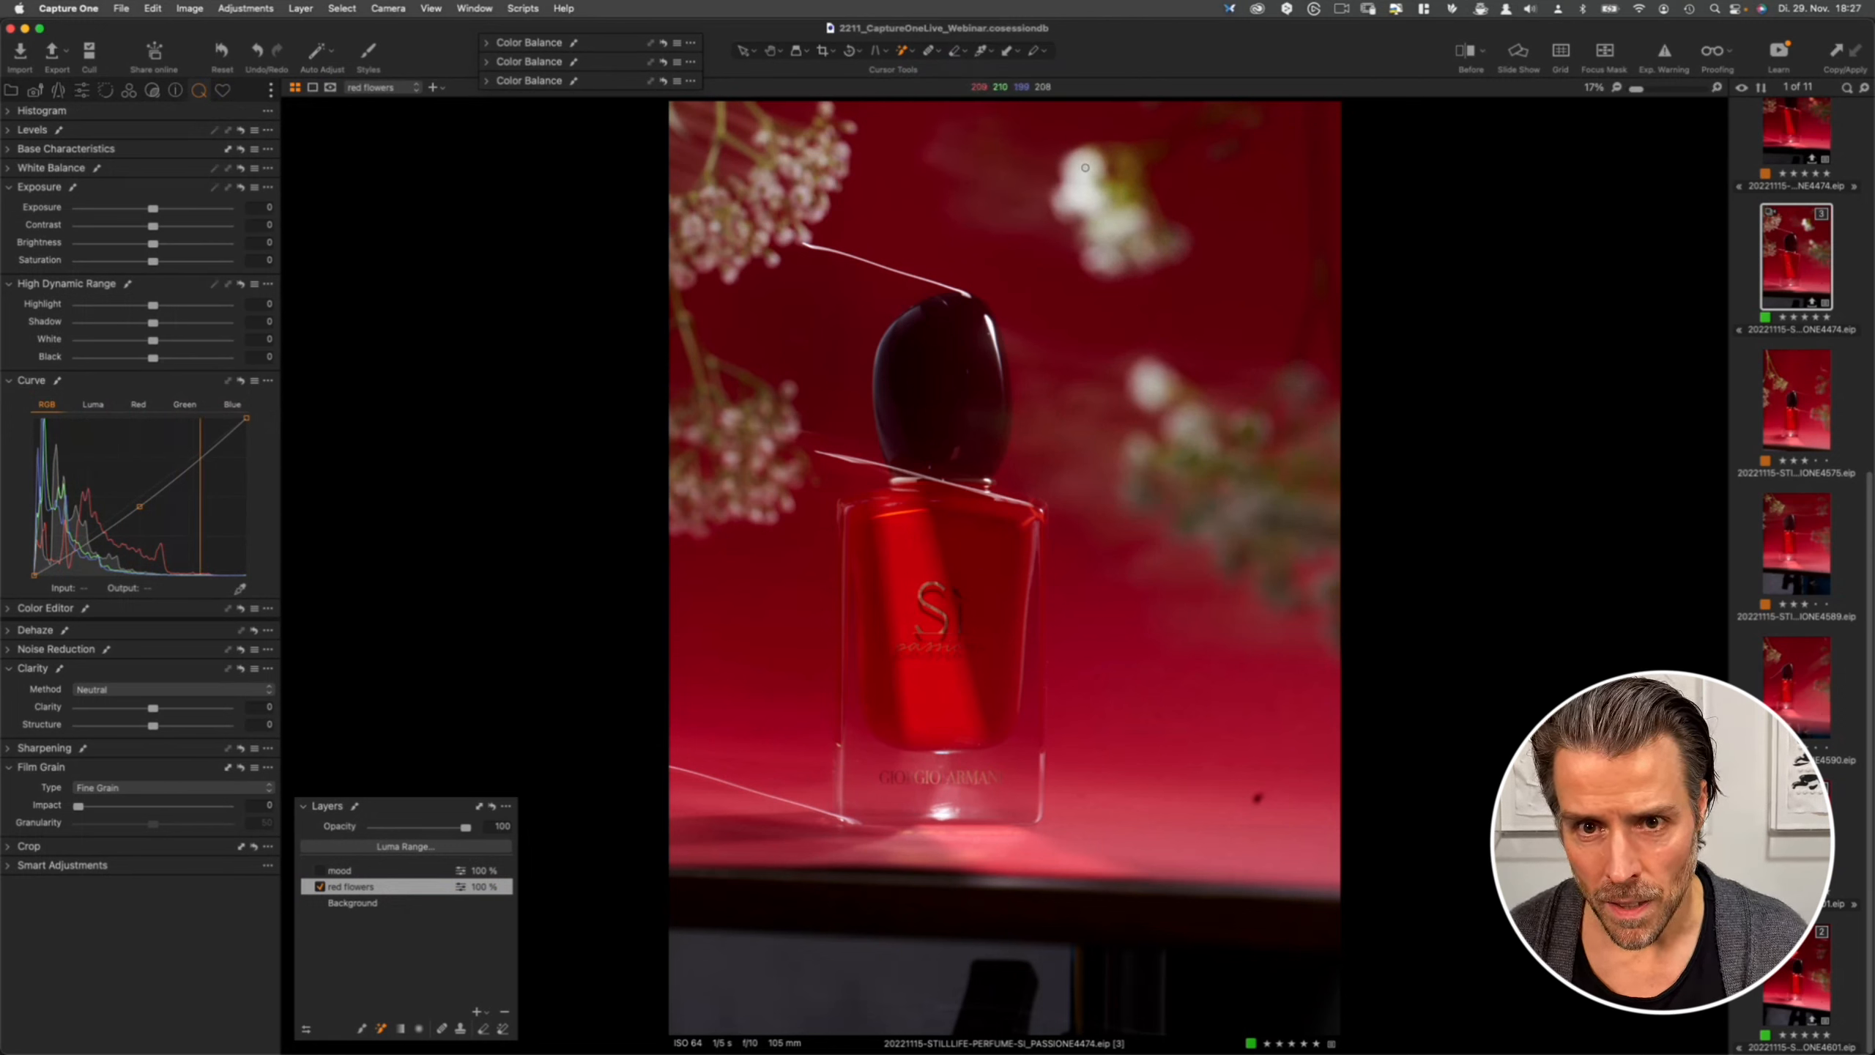
right_click(1129, 214)
left_click_drag(1070, 214, 1061, 212)
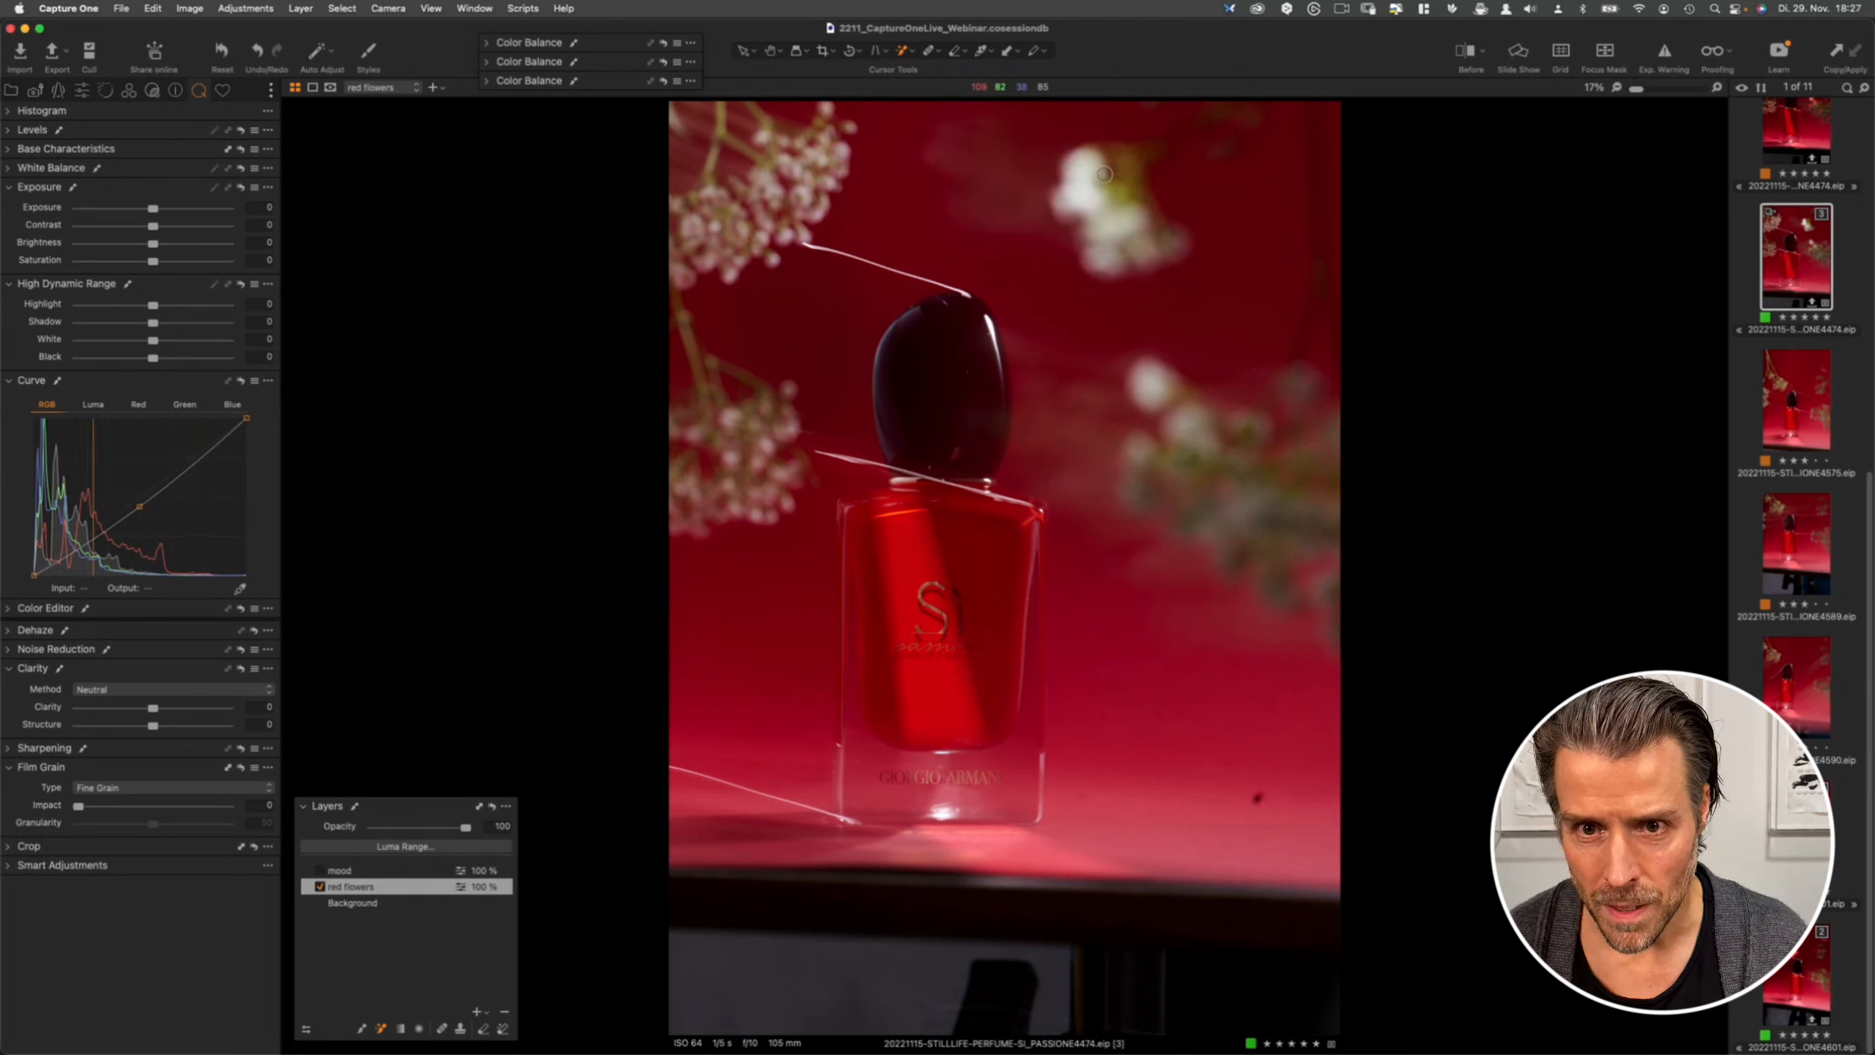
left_click_drag(1105, 174, 1082, 193)
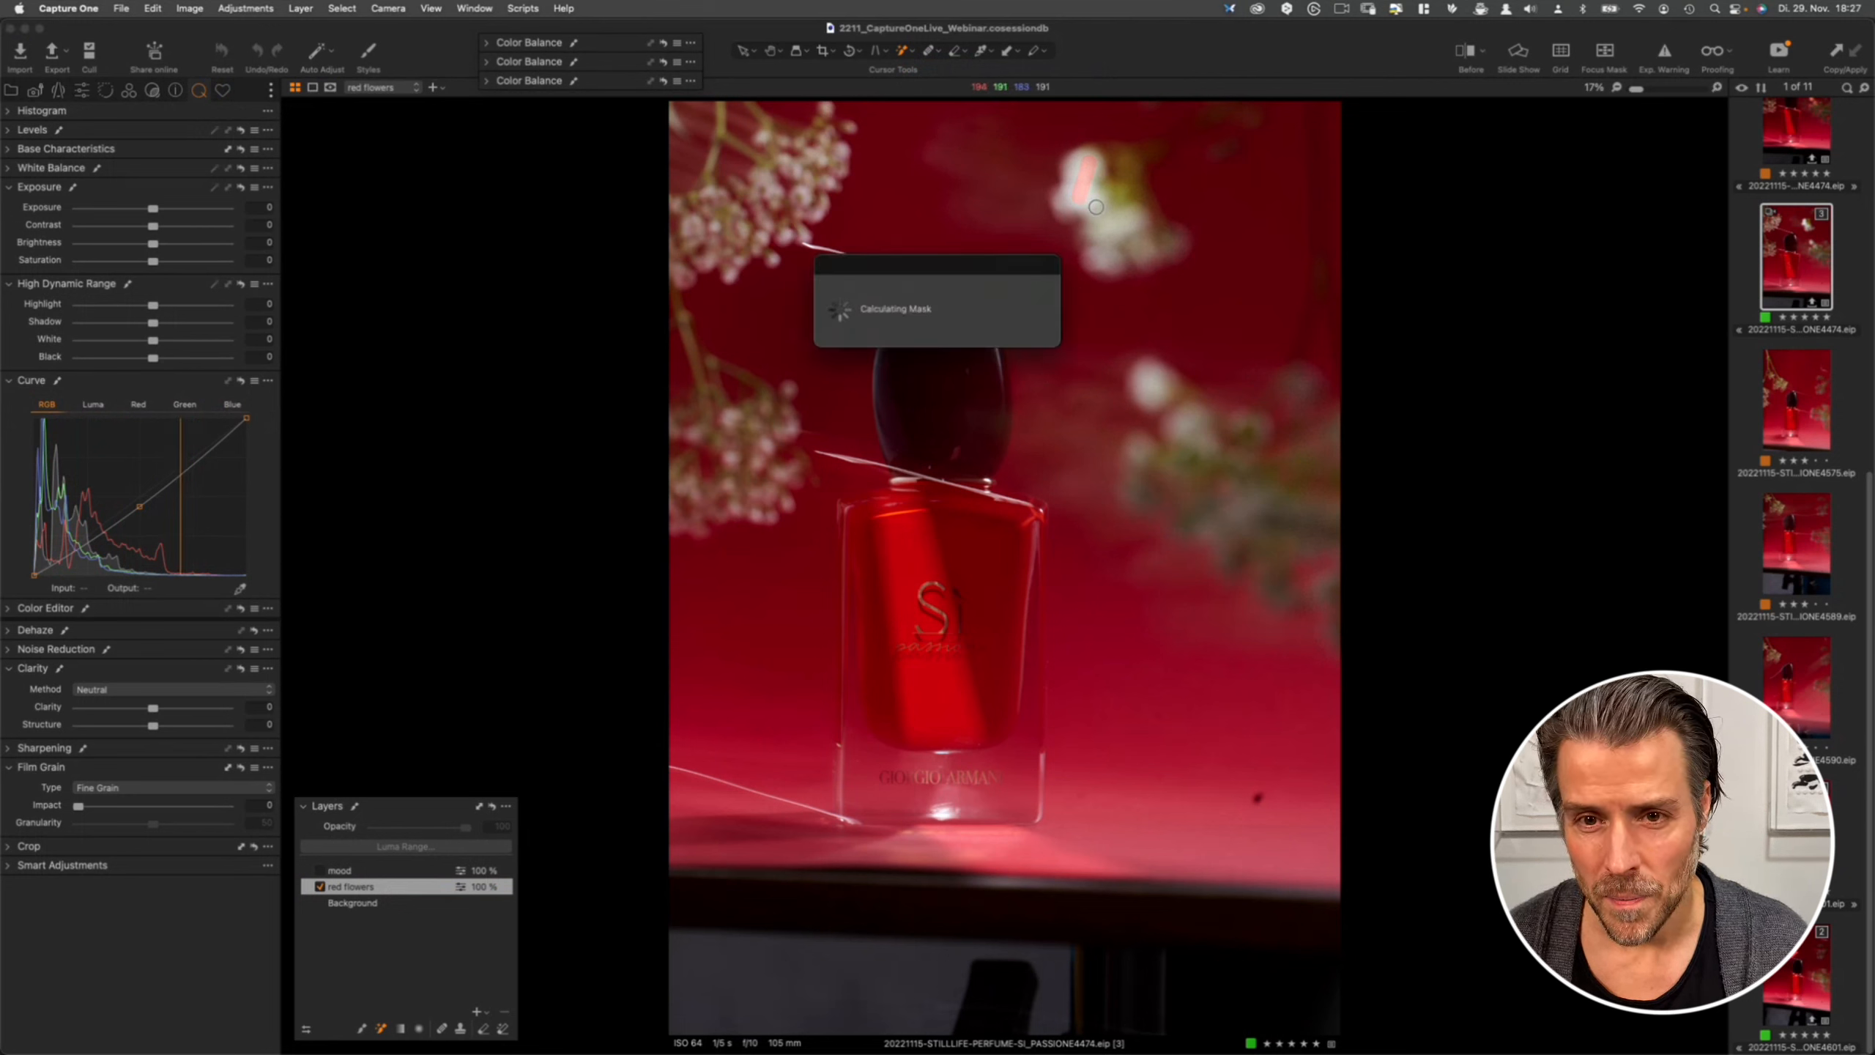
right_click(1096, 208)
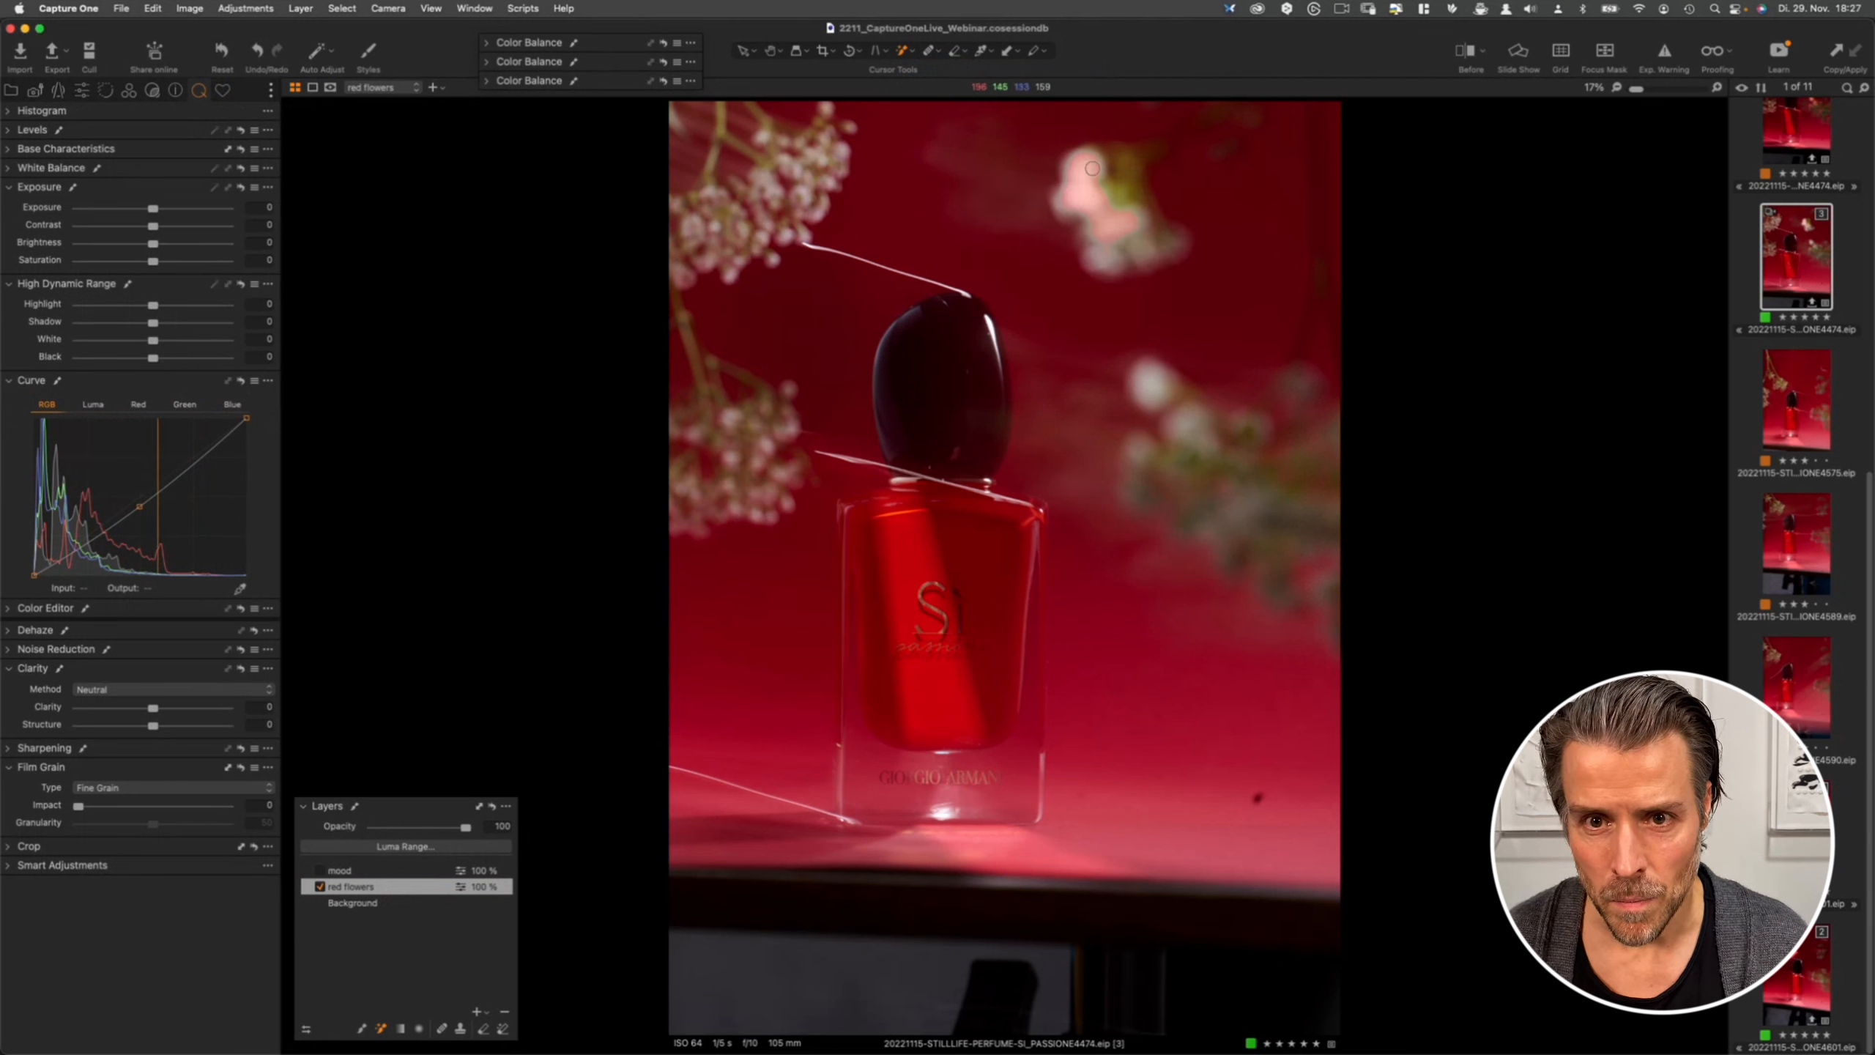
left_click_drag(1095, 188, 1087, 193)
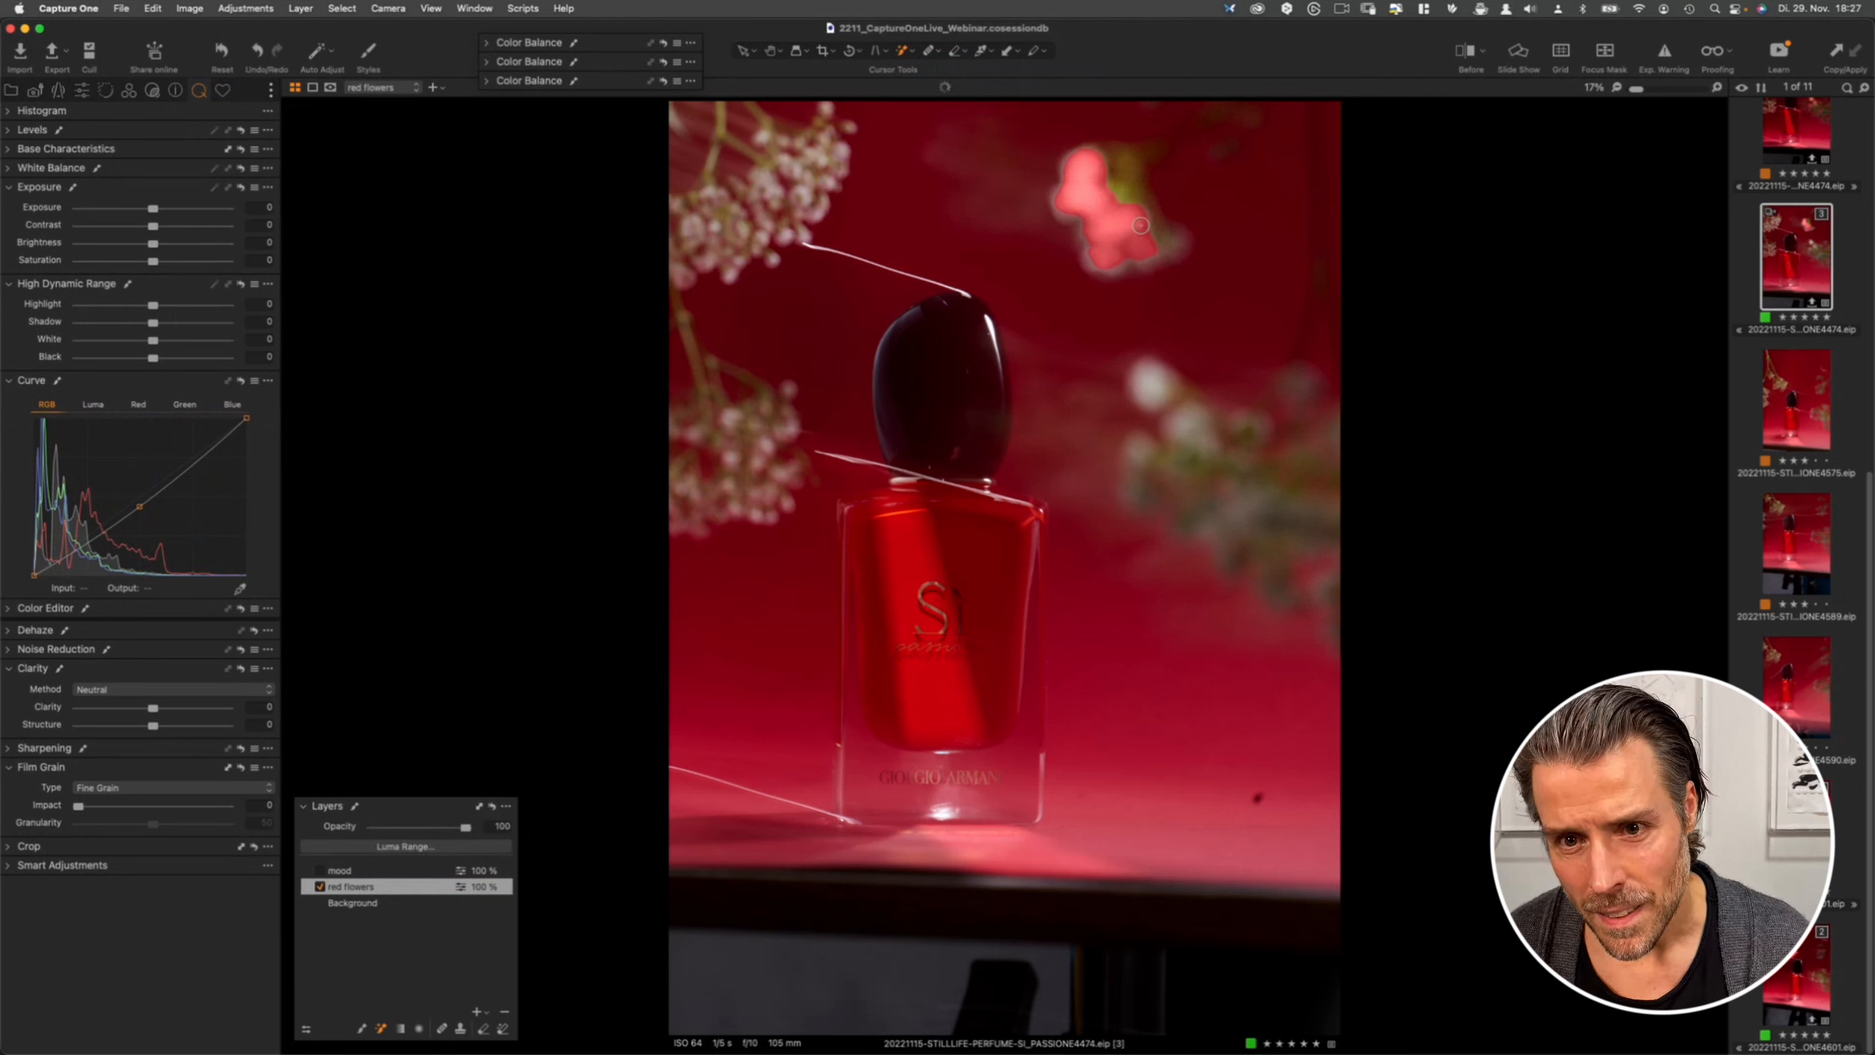
left_click_drag(1144, 213, 1146, 244)
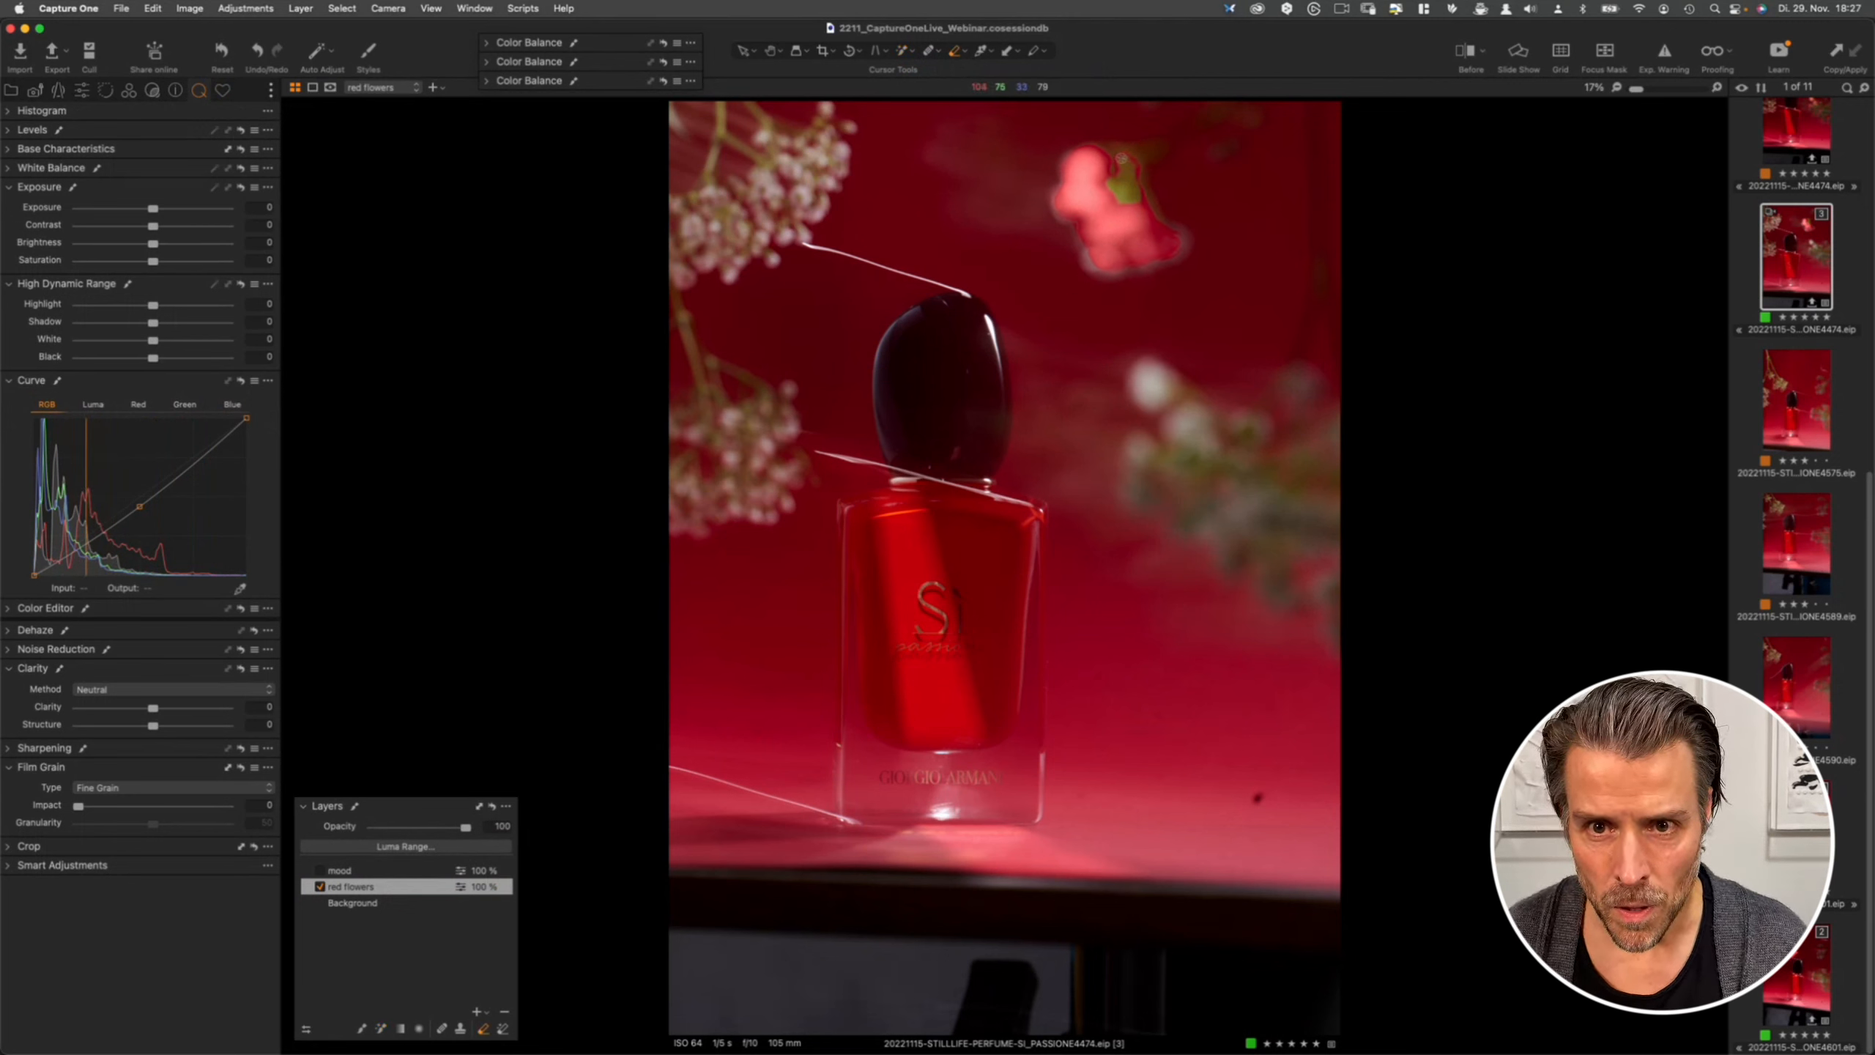
left_click_drag(1126, 164, 1135, 229)
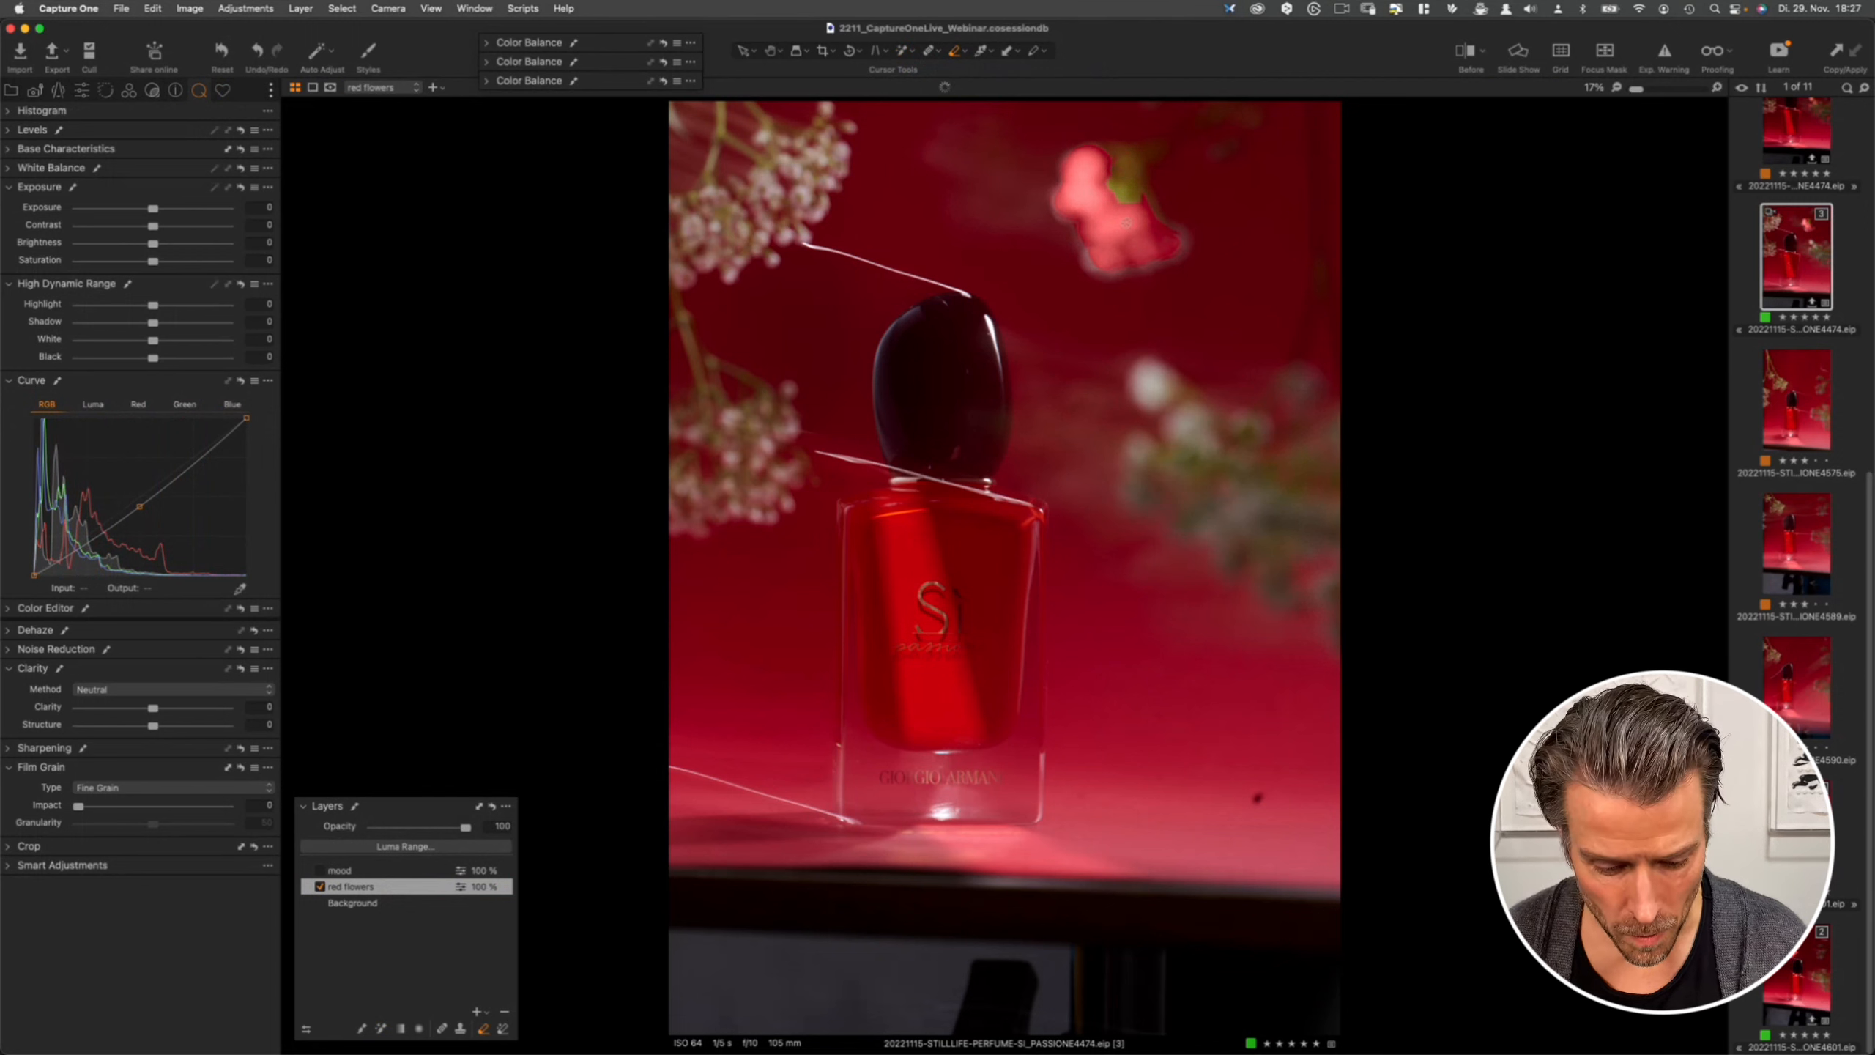
- Brush the mask over the lower flower cluster, then undo the last stroke
key("b")
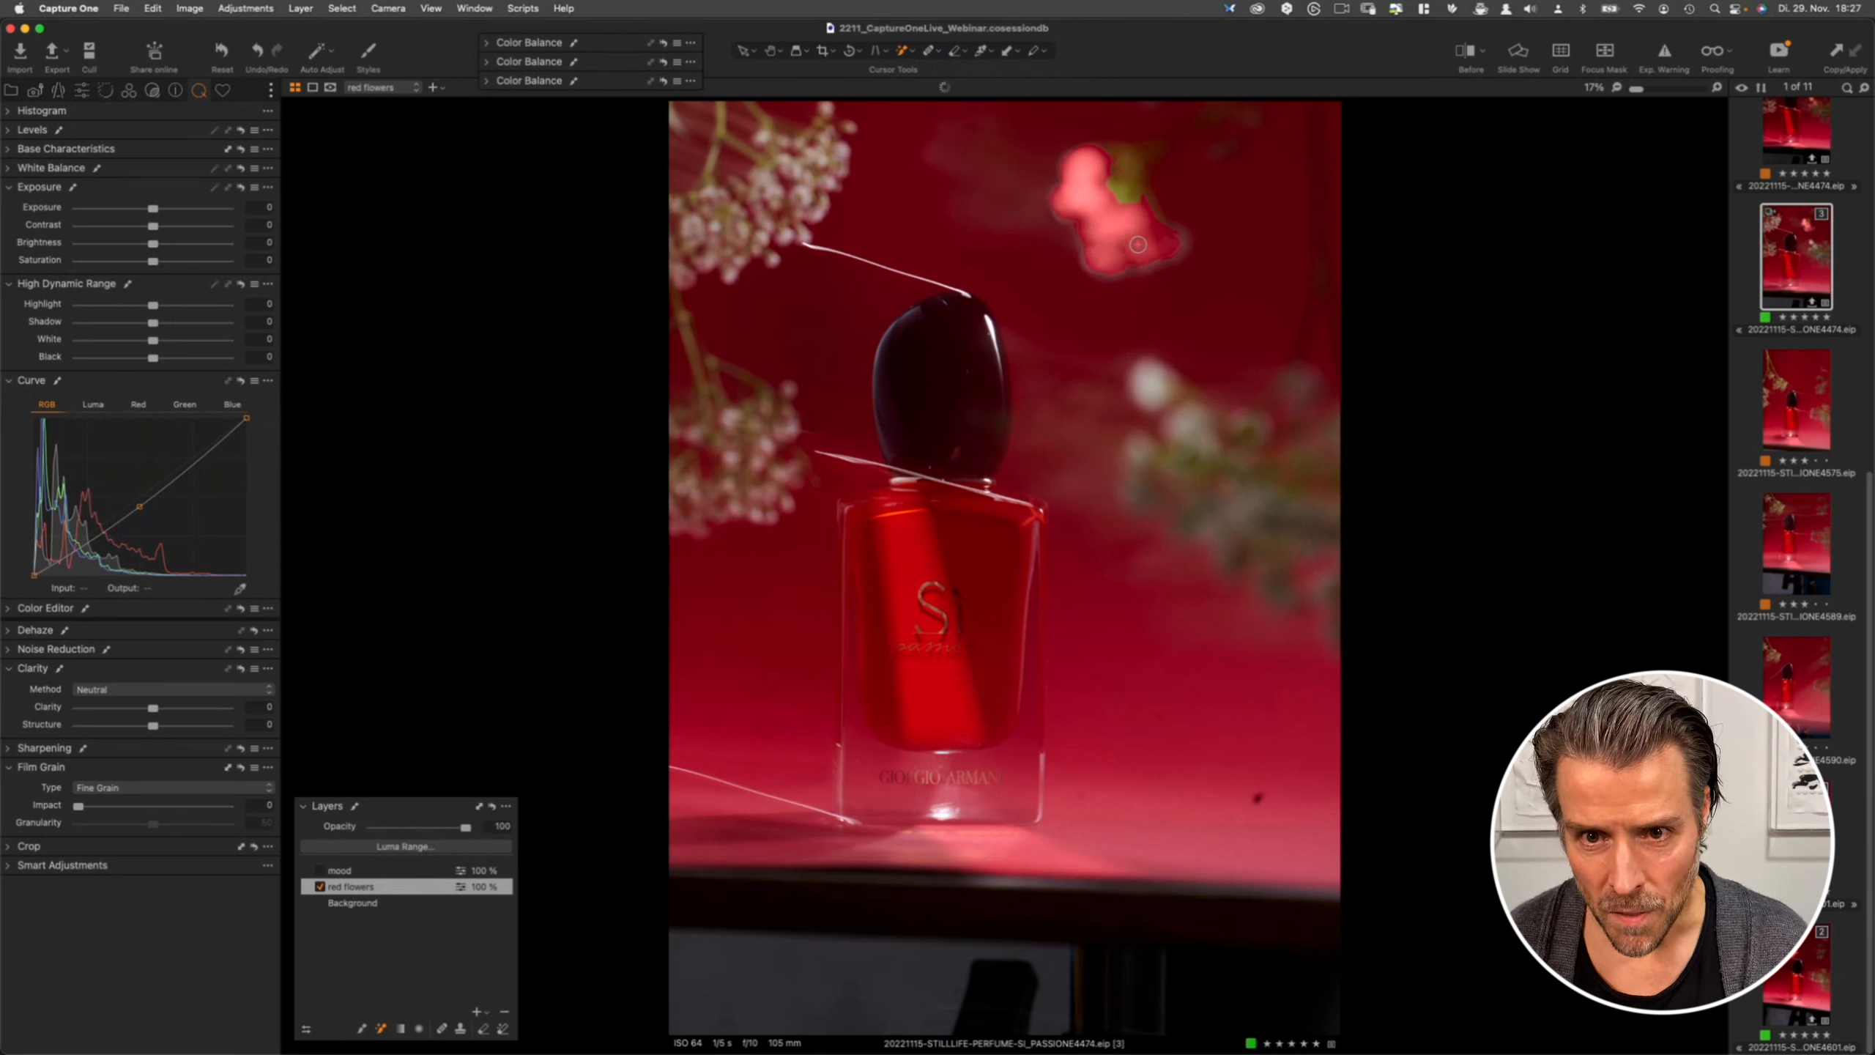
left_click_drag(1149, 375, 1228, 494)
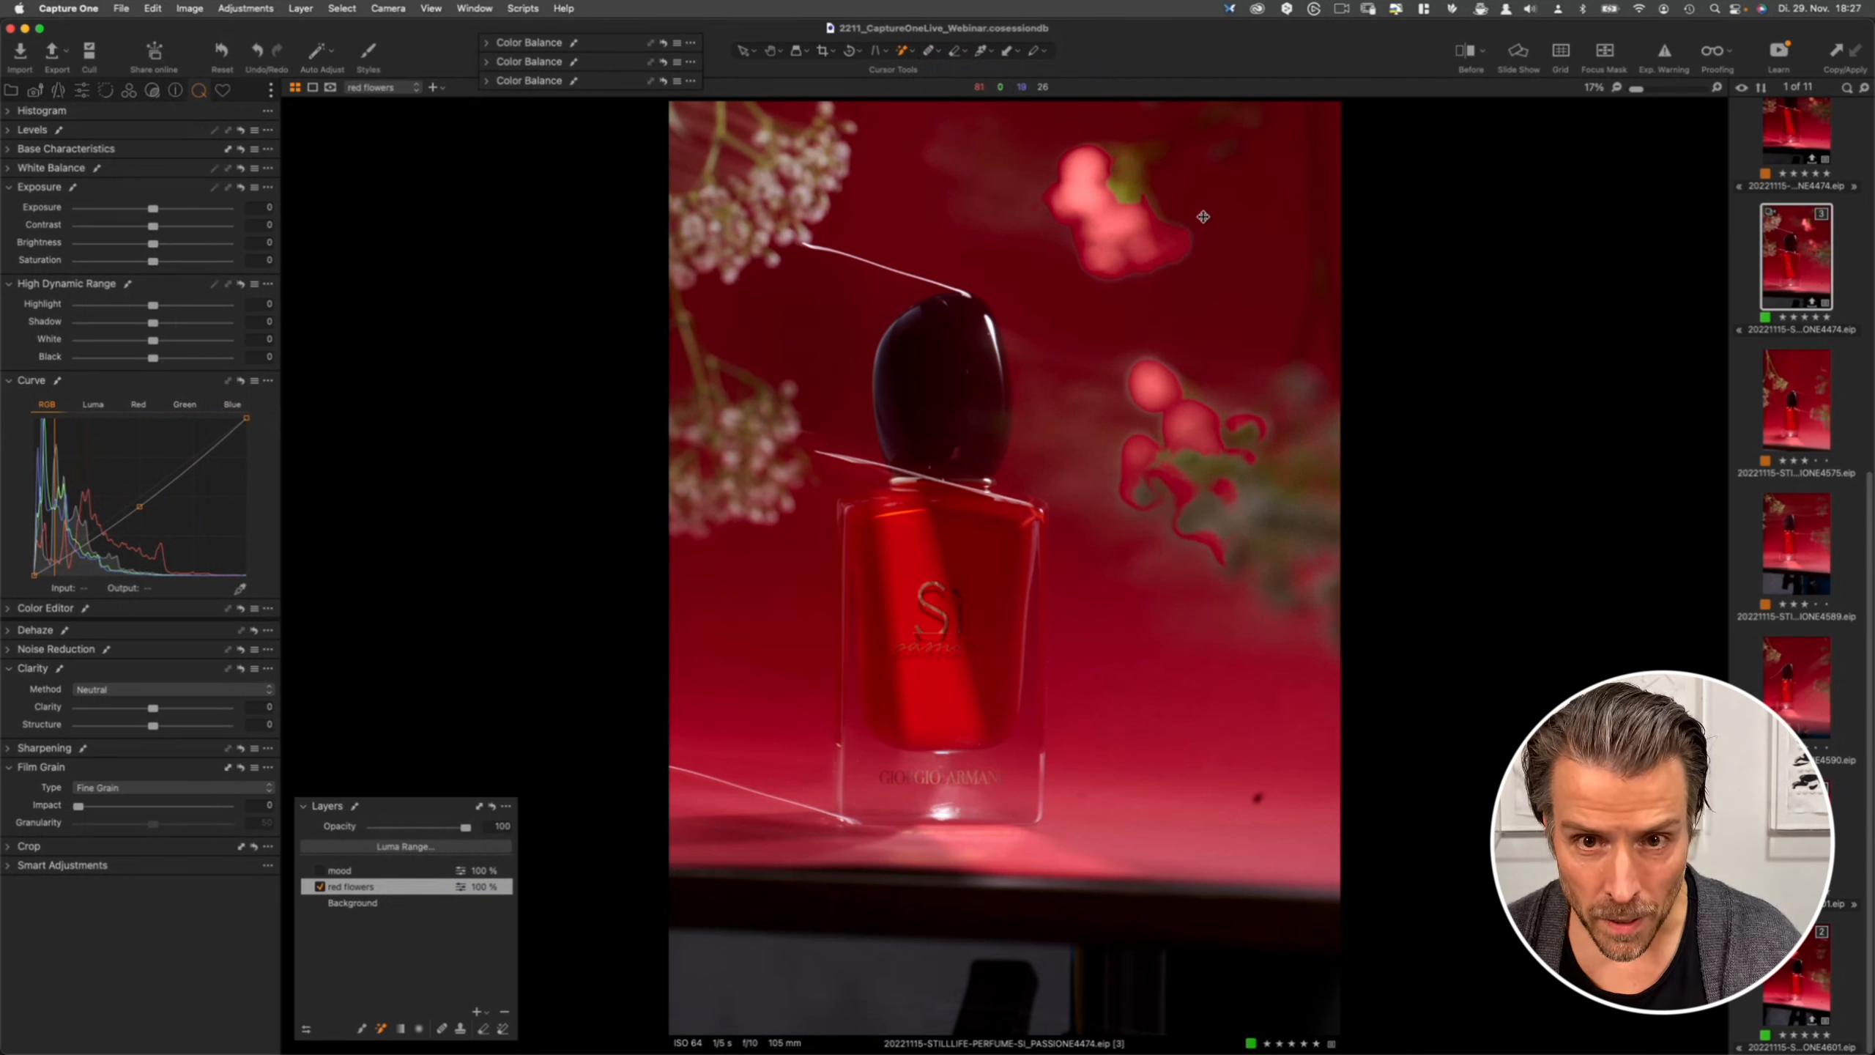
key("super+z")
- Switch to the Draw Mask brush at 20 opacity and repaint the mask over the upper flower
right_click(1118, 226)
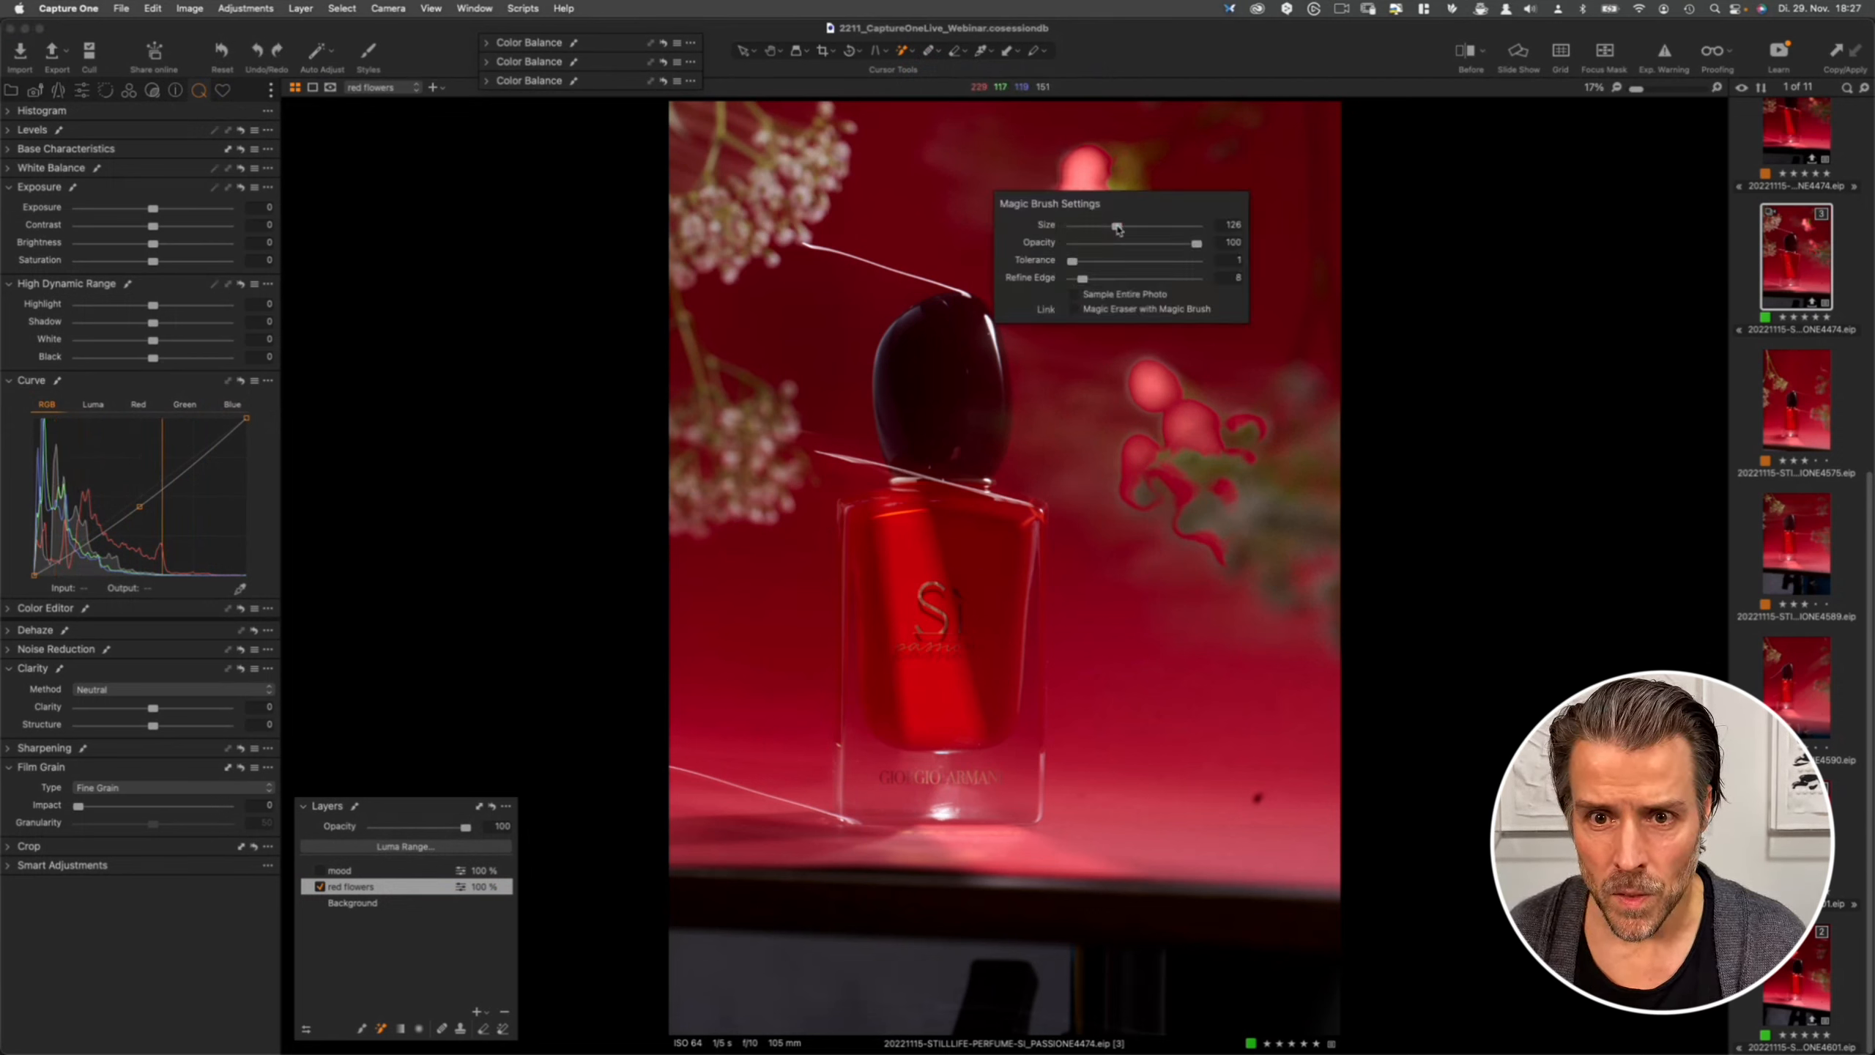
left_click(904, 52)
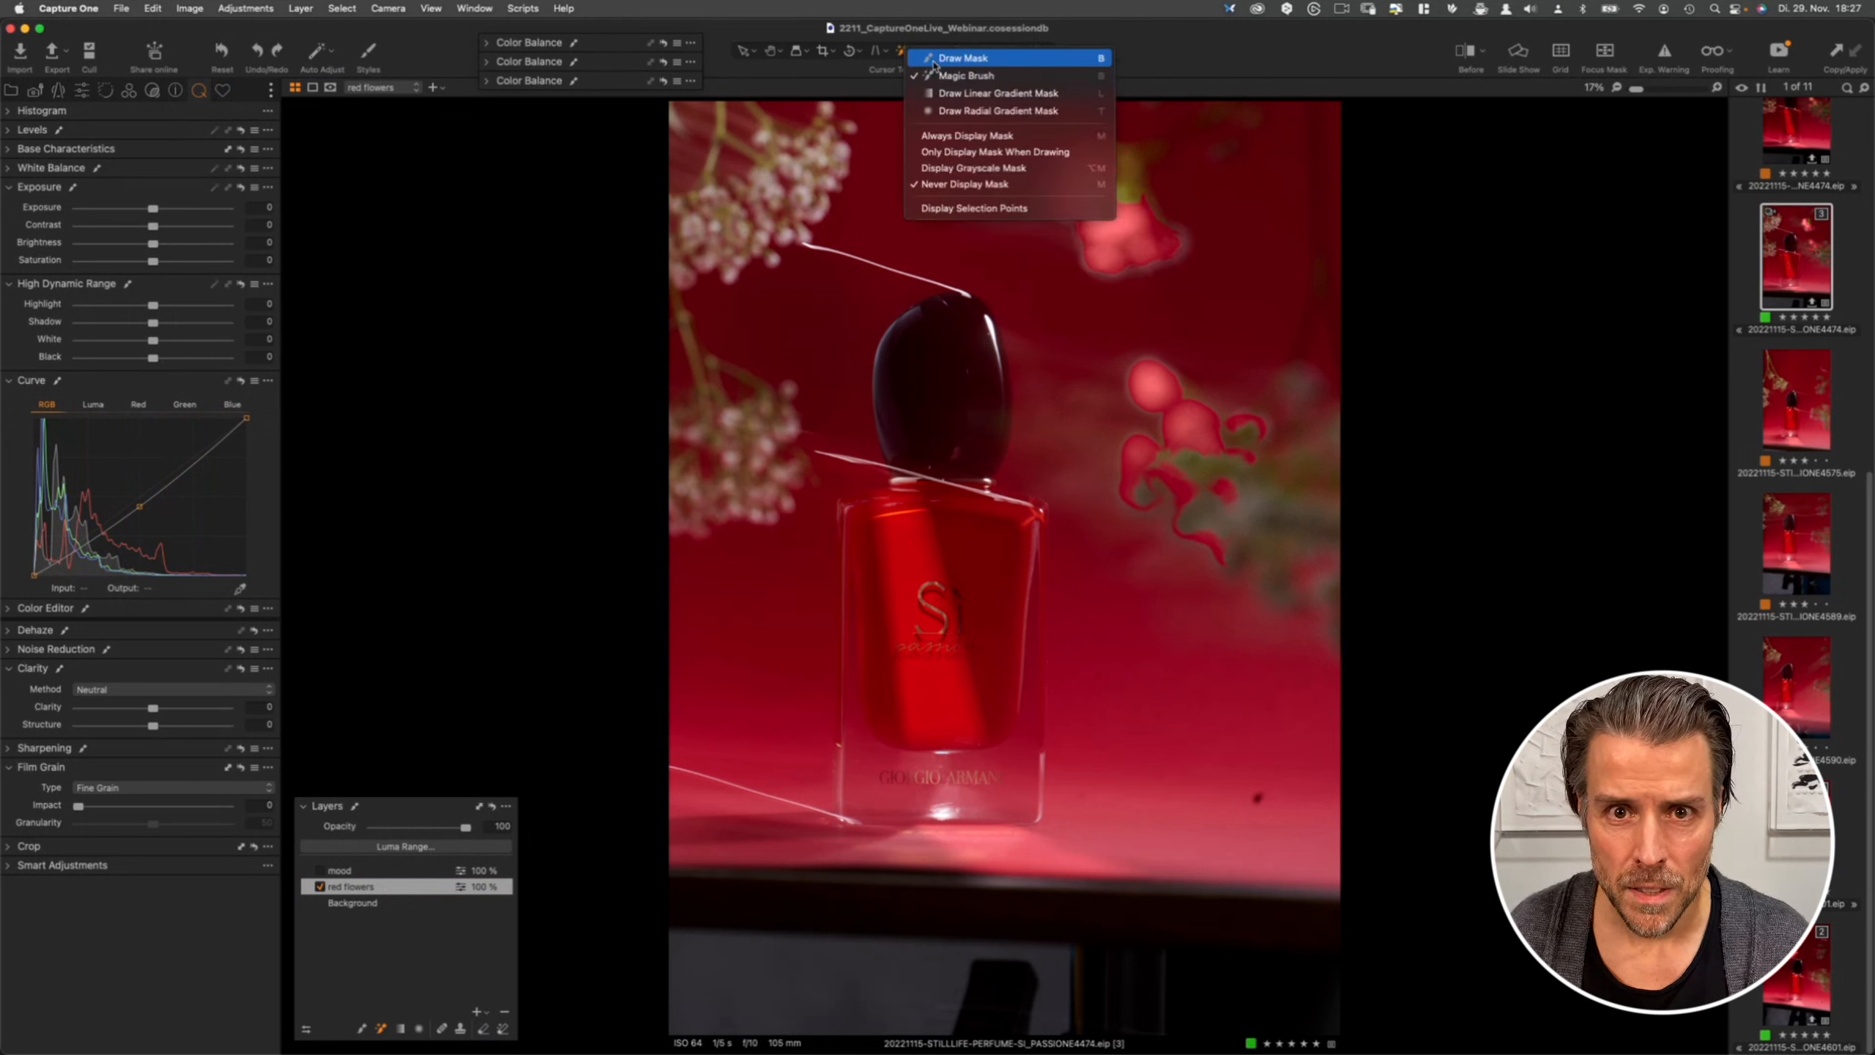
right_click(1146, 254)
left_click_drag(1134, 263, 1126, 263)
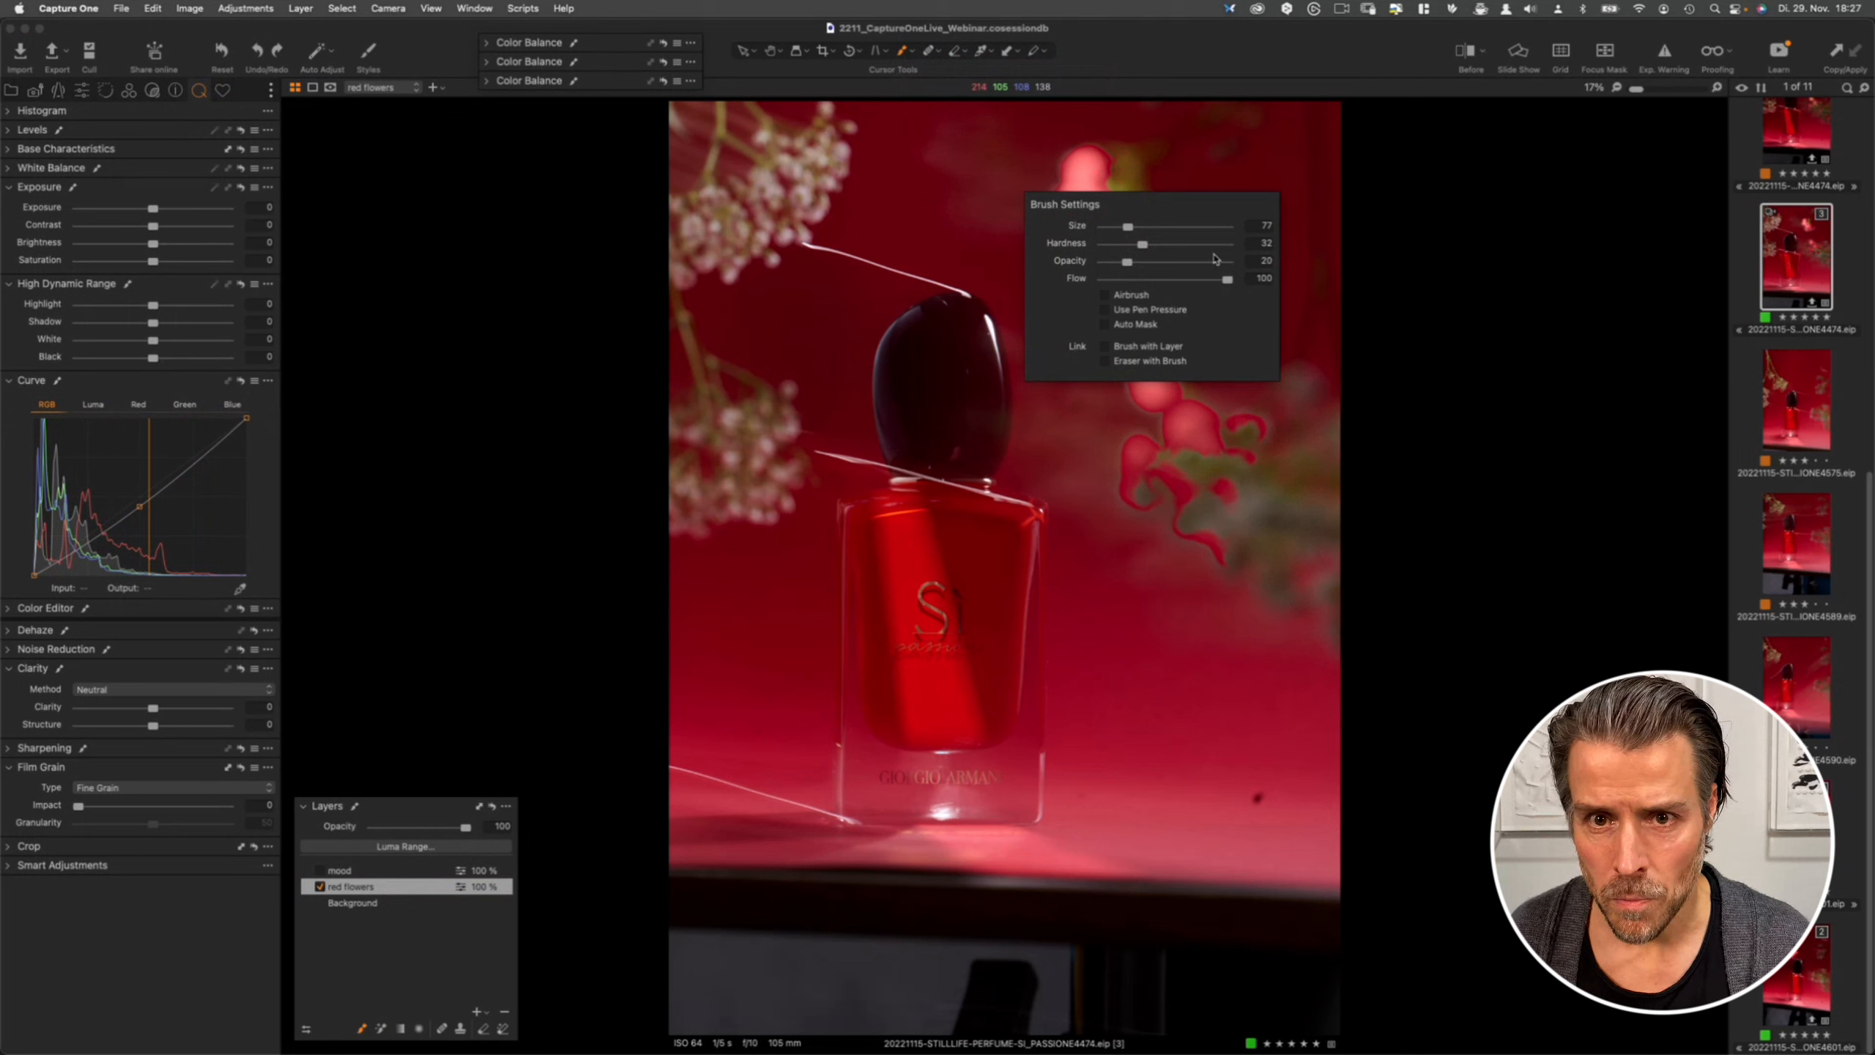
left_click(1065, 151)
left_click_drag(1099, 172, 1081, 193)
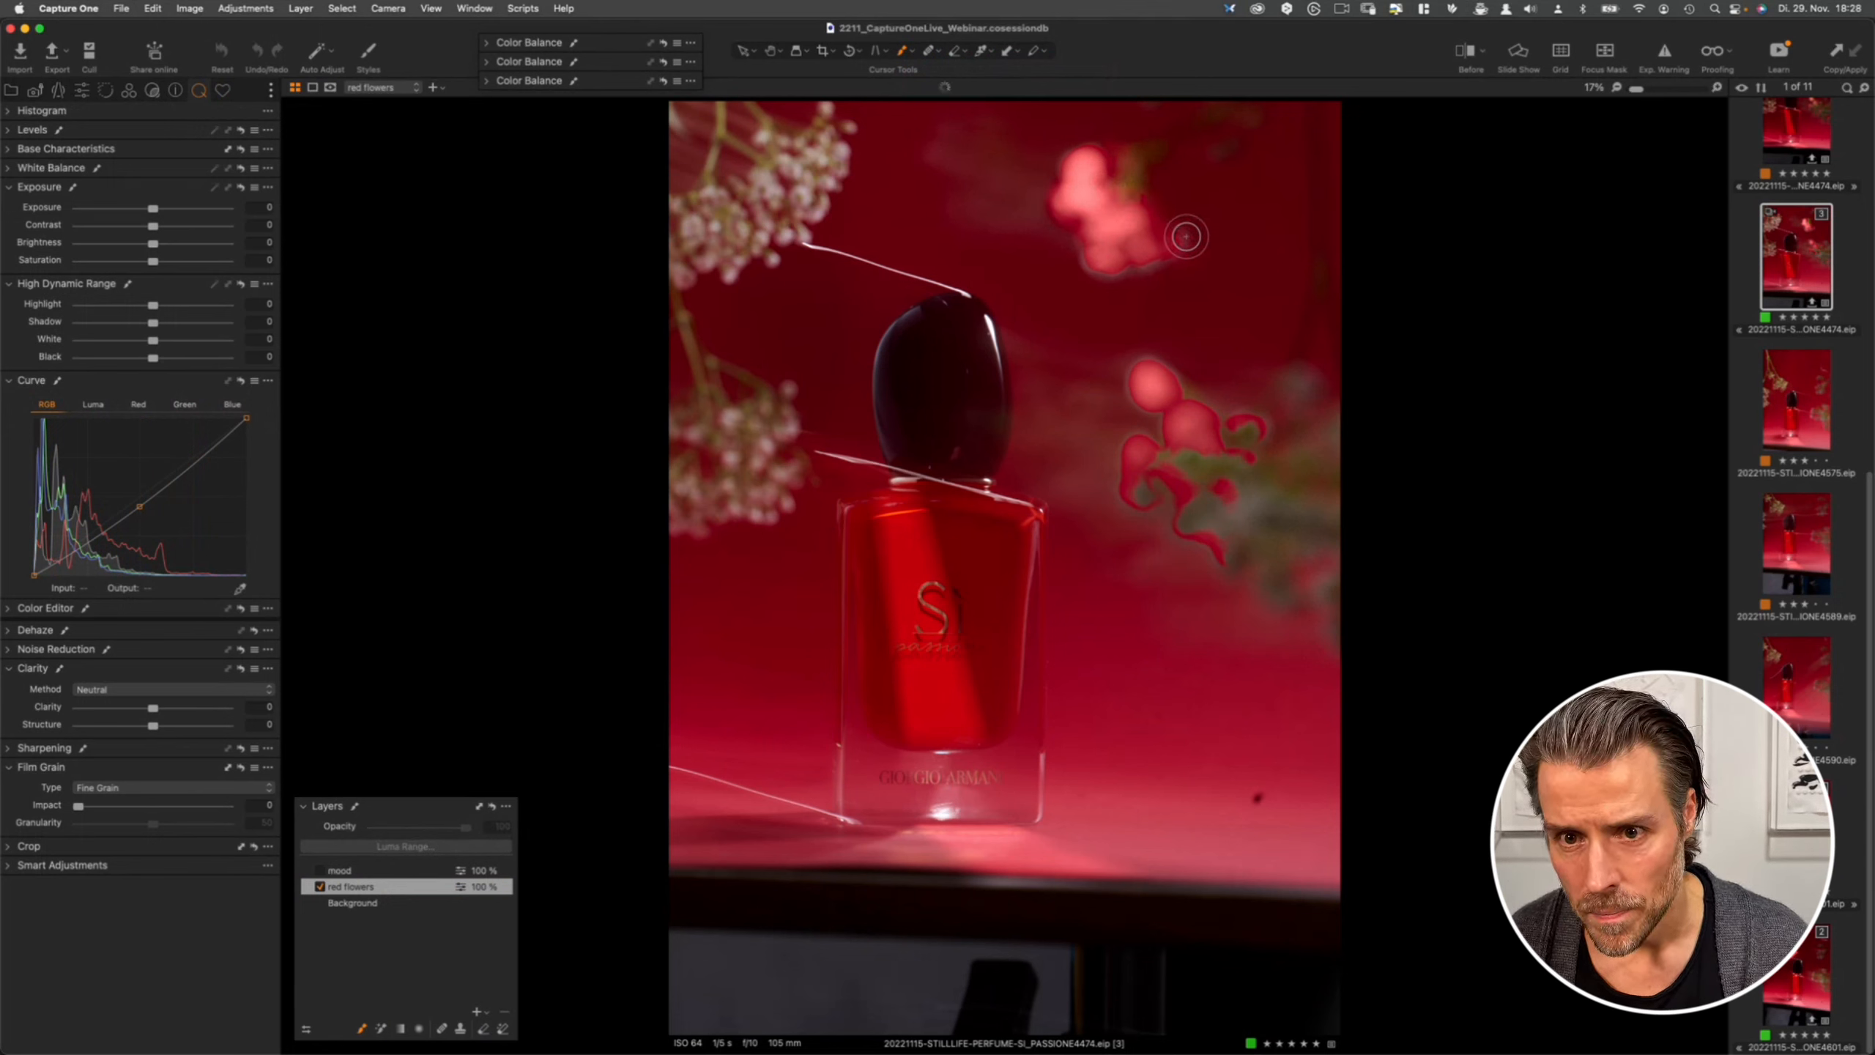
- Enlarge the brush to about 219 and paint further mask over the upper and lower flowers
right_click(1142, 236)
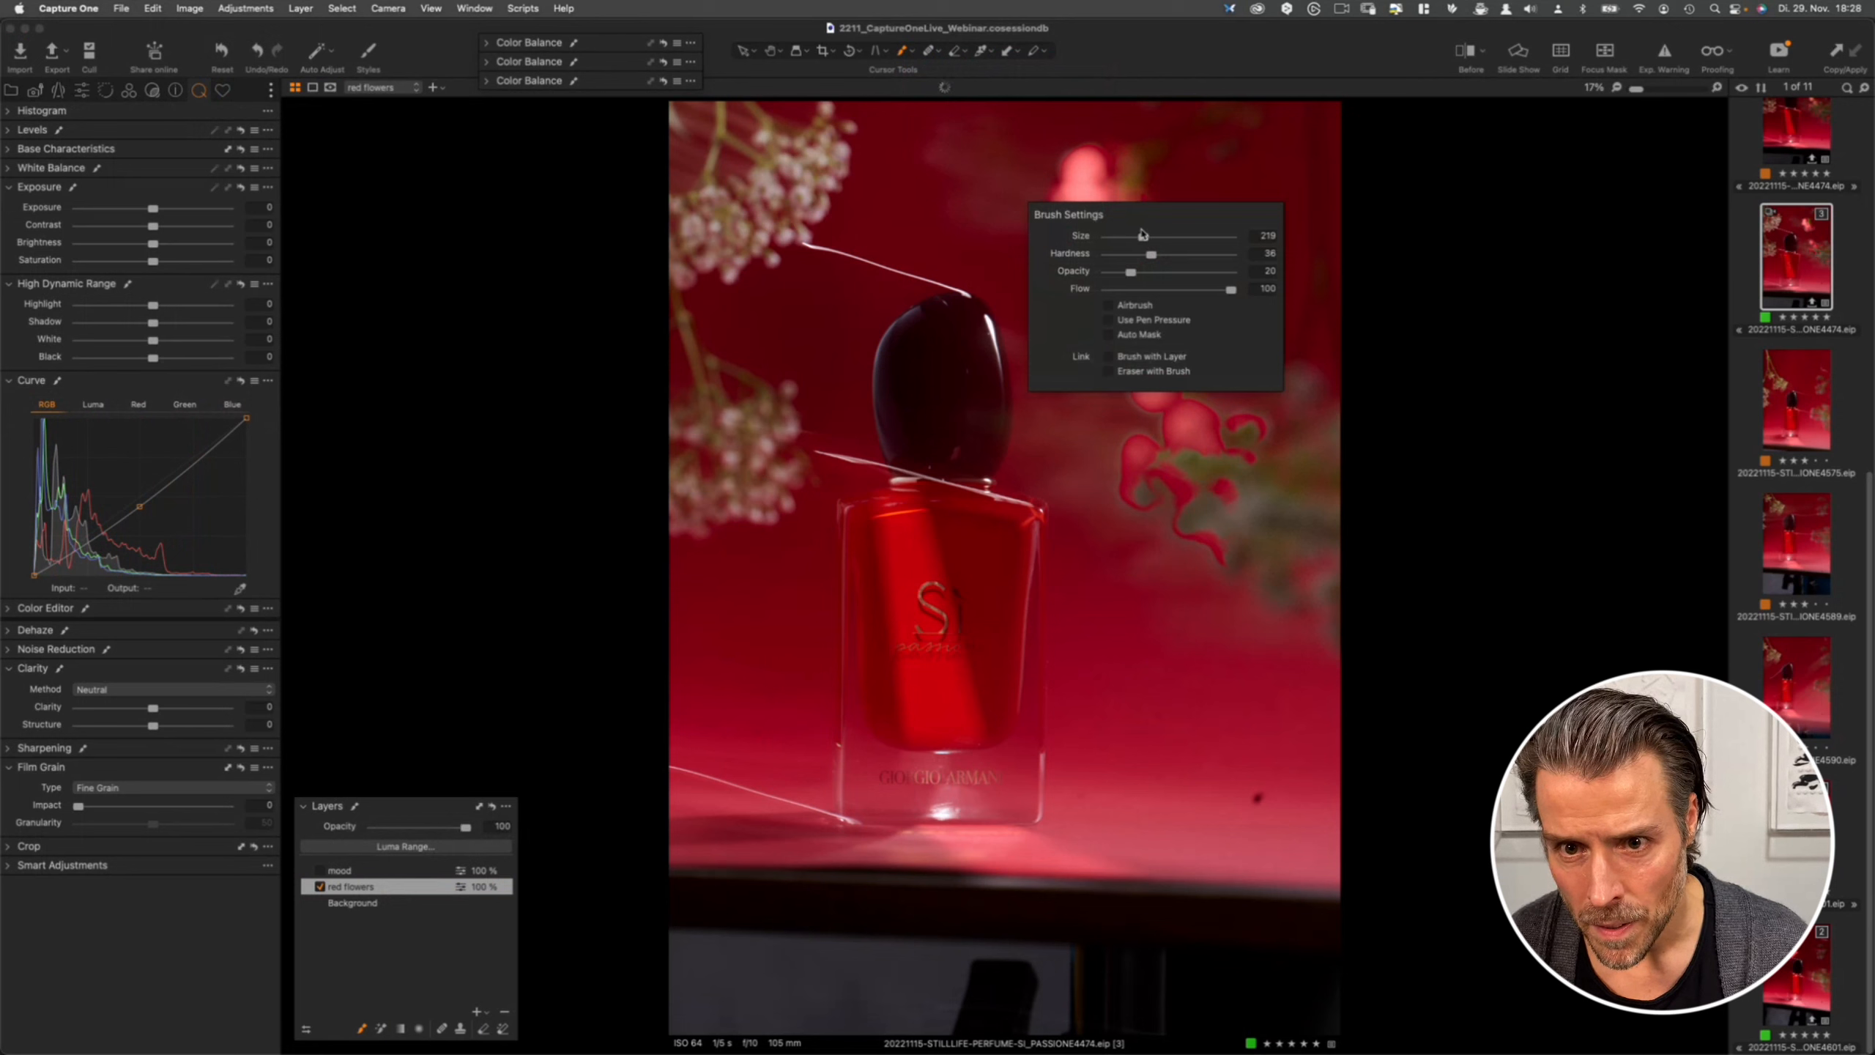
left_click(1149, 191)
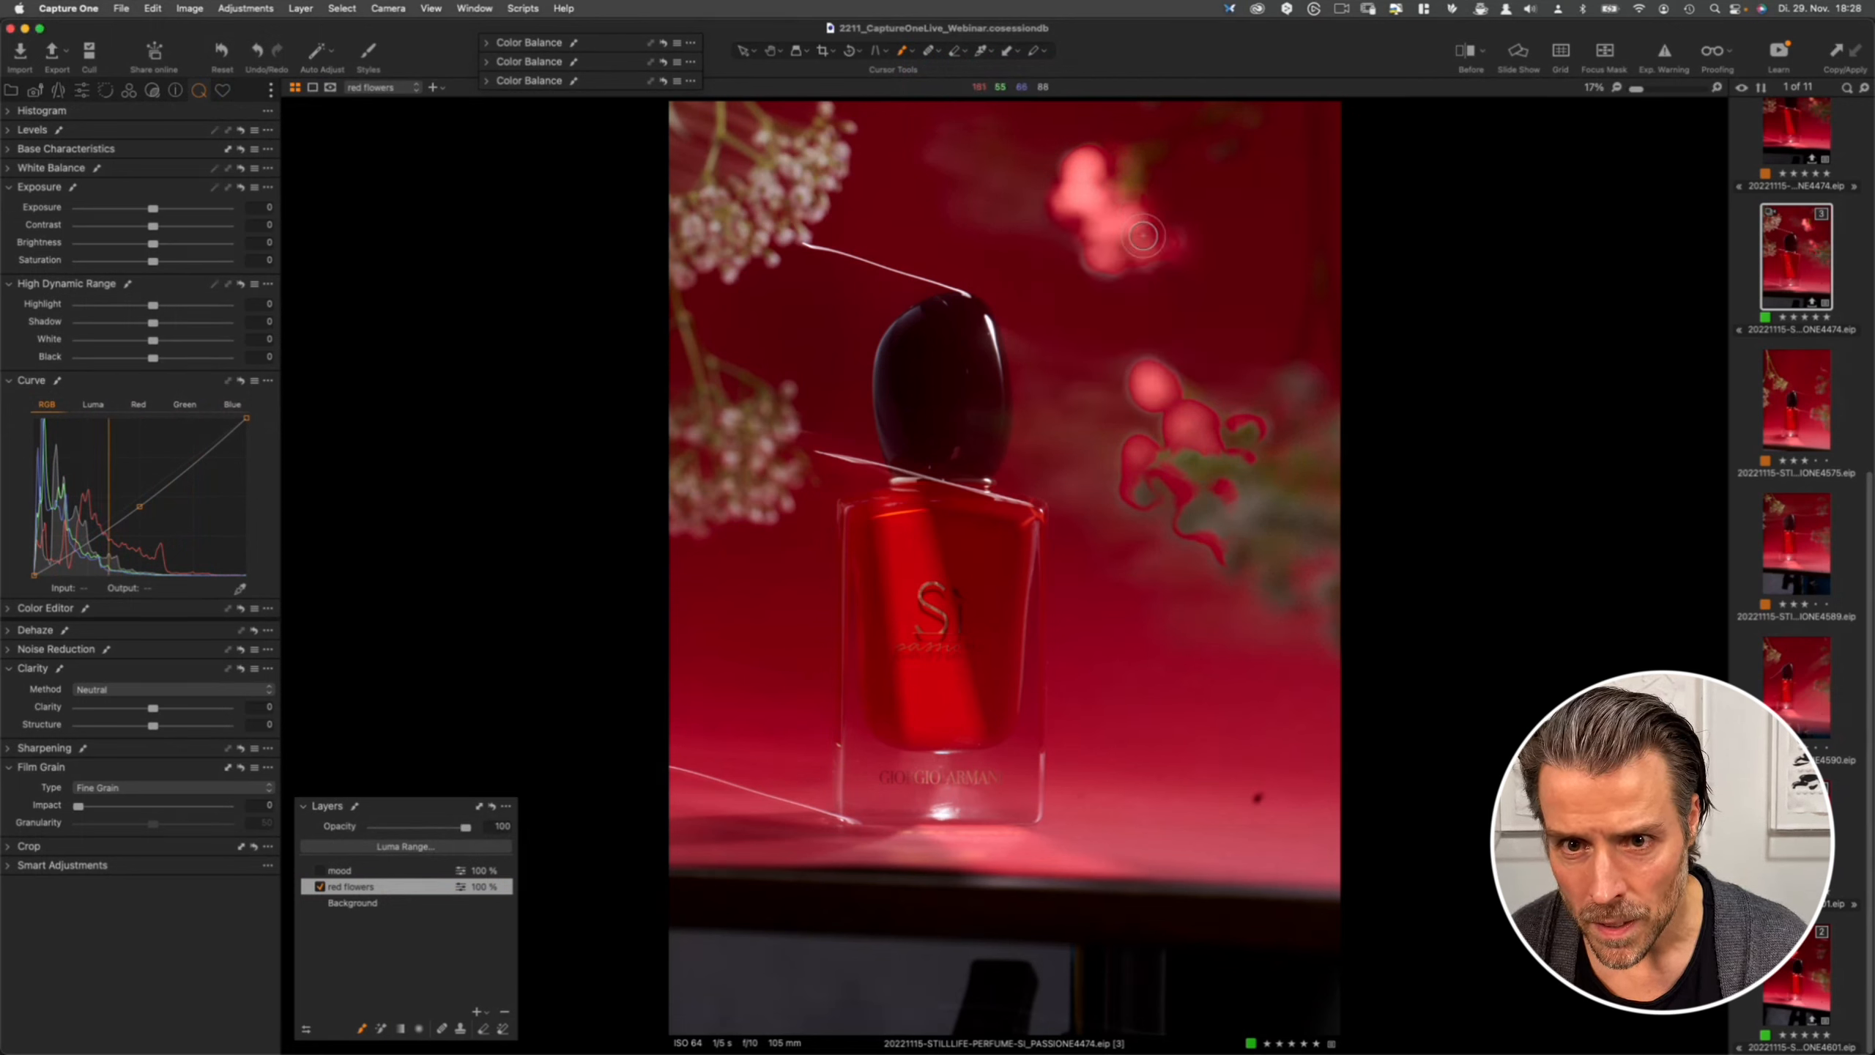
mouse_move(1145, 244)
left_mouse_down()
mouse_move(1122, 260)
mouse_move(1093, 245)
mouse_move(1122, 259)
mouse_move(1084, 181)
mouse_move(1083, 197)
left_mouse_up()
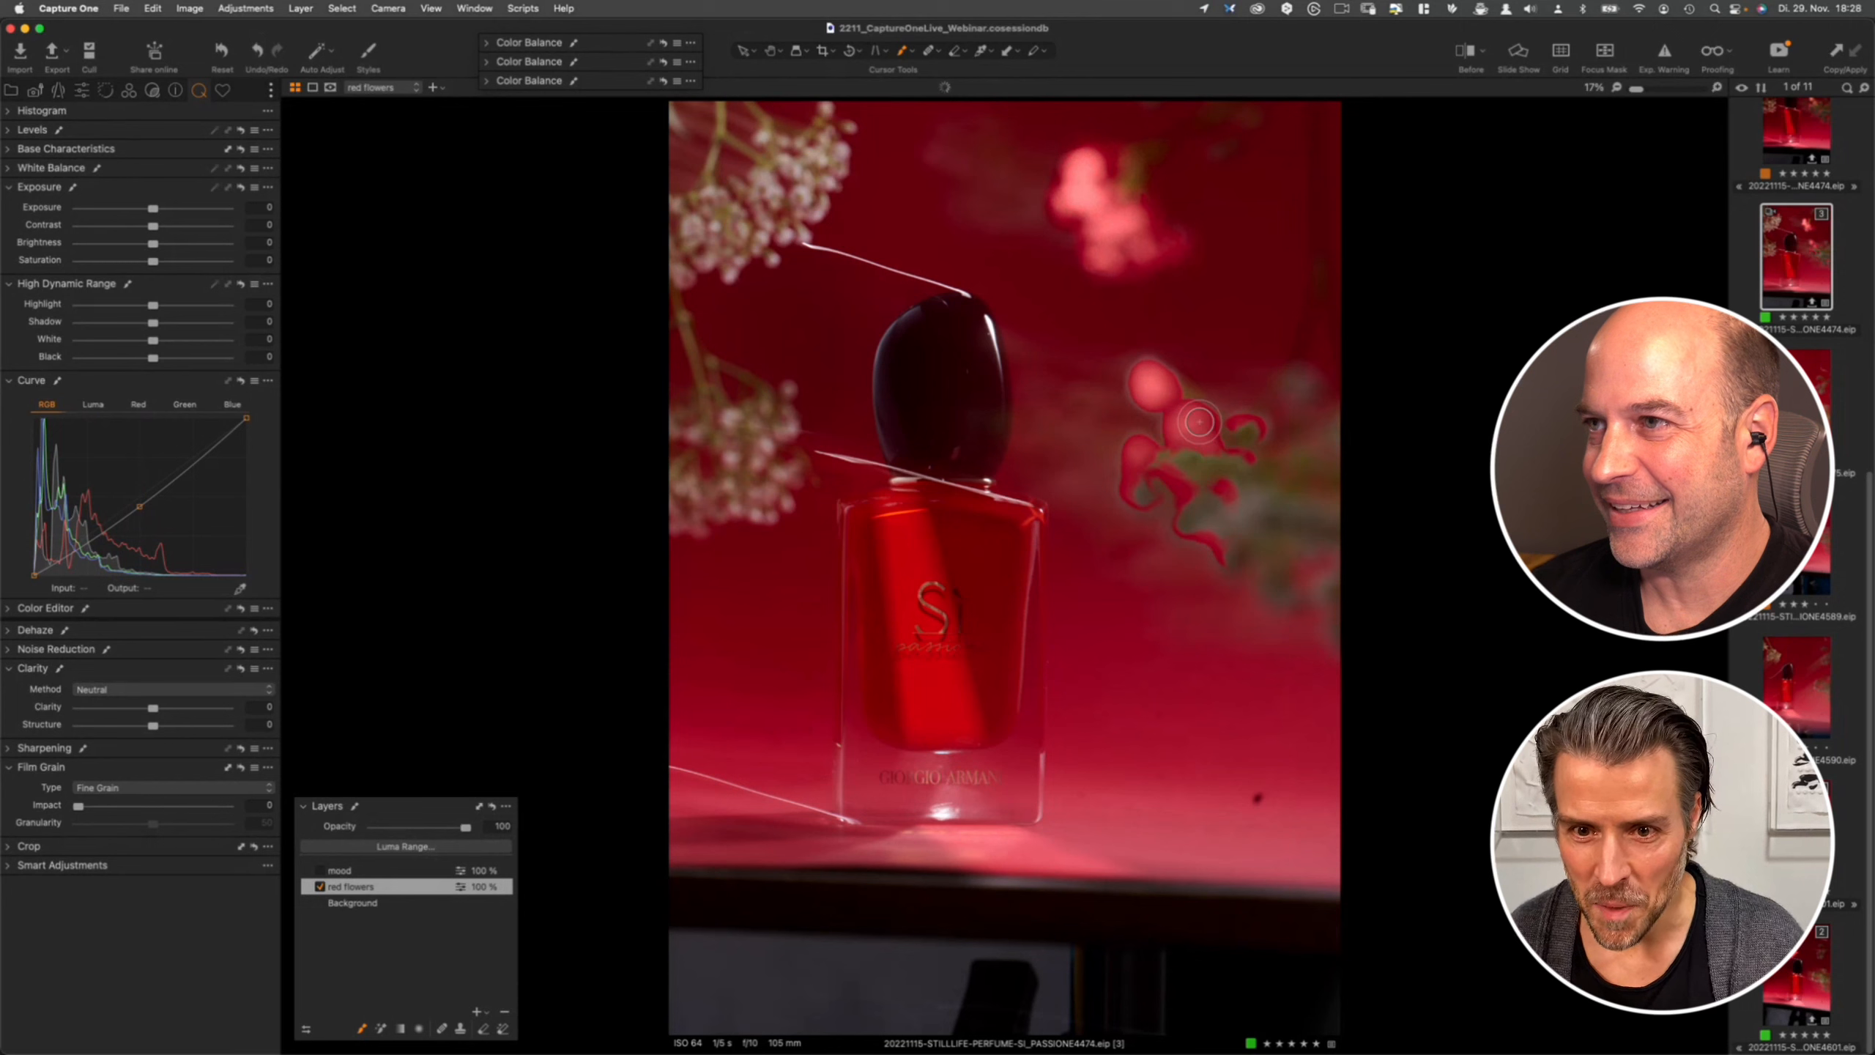
mouse_move(1174, 399)
left_mouse_down()
mouse_move(1196, 417)
mouse_move(1177, 399)
mouse_move(1199, 431)
mouse_move(1161, 441)
mouse_move(1200, 414)
mouse_move(1166, 425)
mouse_move(1178, 435)
mouse_move(1167, 378)
mouse_move(1188, 445)
mouse_move(1246, 427)
mouse_move(1138, 435)
mouse_move(1167, 472)
mouse_move(1142, 434)
mouse_move(1124, 496)
mouse_move(1125, 451)
mouse_move(1137, 509)
mouse_move(1177, 486)
mouse_move(1130, 477)
mouse_move(1150, 498)
mouse_move(1234, 492)
mouse_move(1243, 515)
mouse_move(1267, 463)
left_mouse_up()
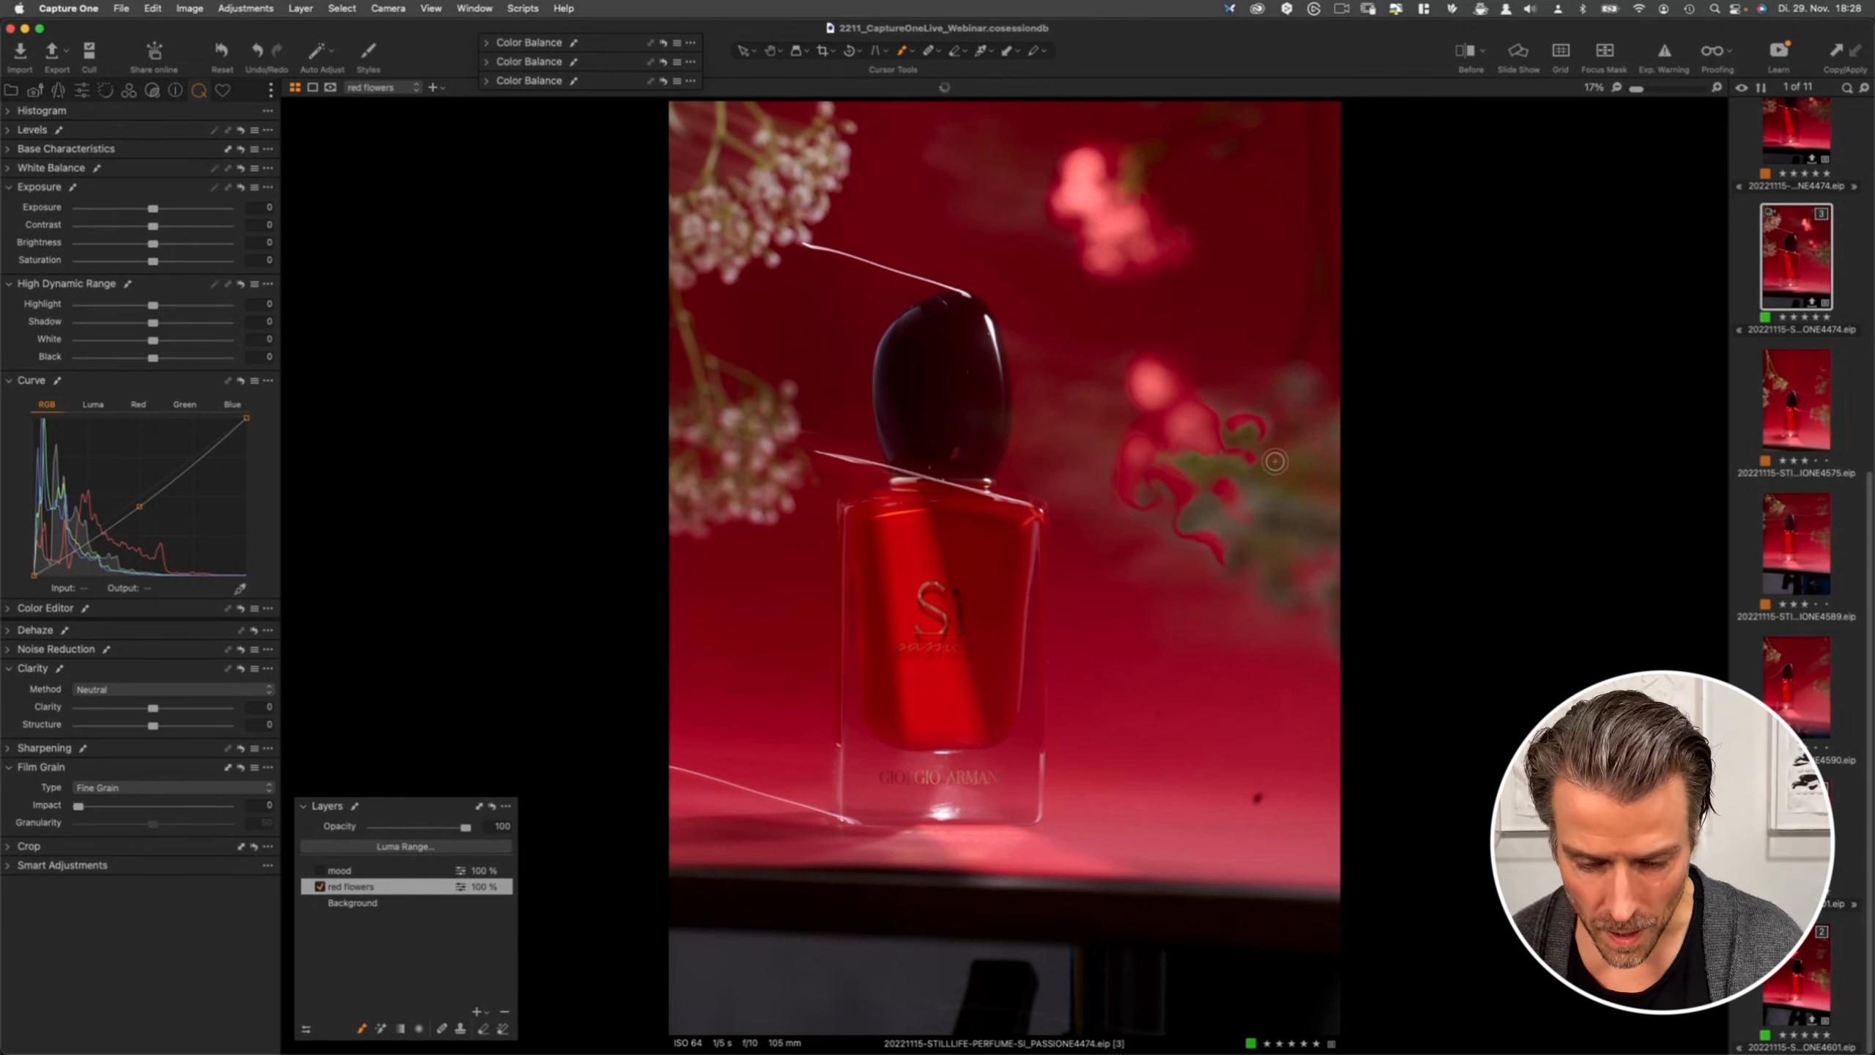
- Toggle the mask display and the red flowers layer on and off to check the masked flowers
key("m")
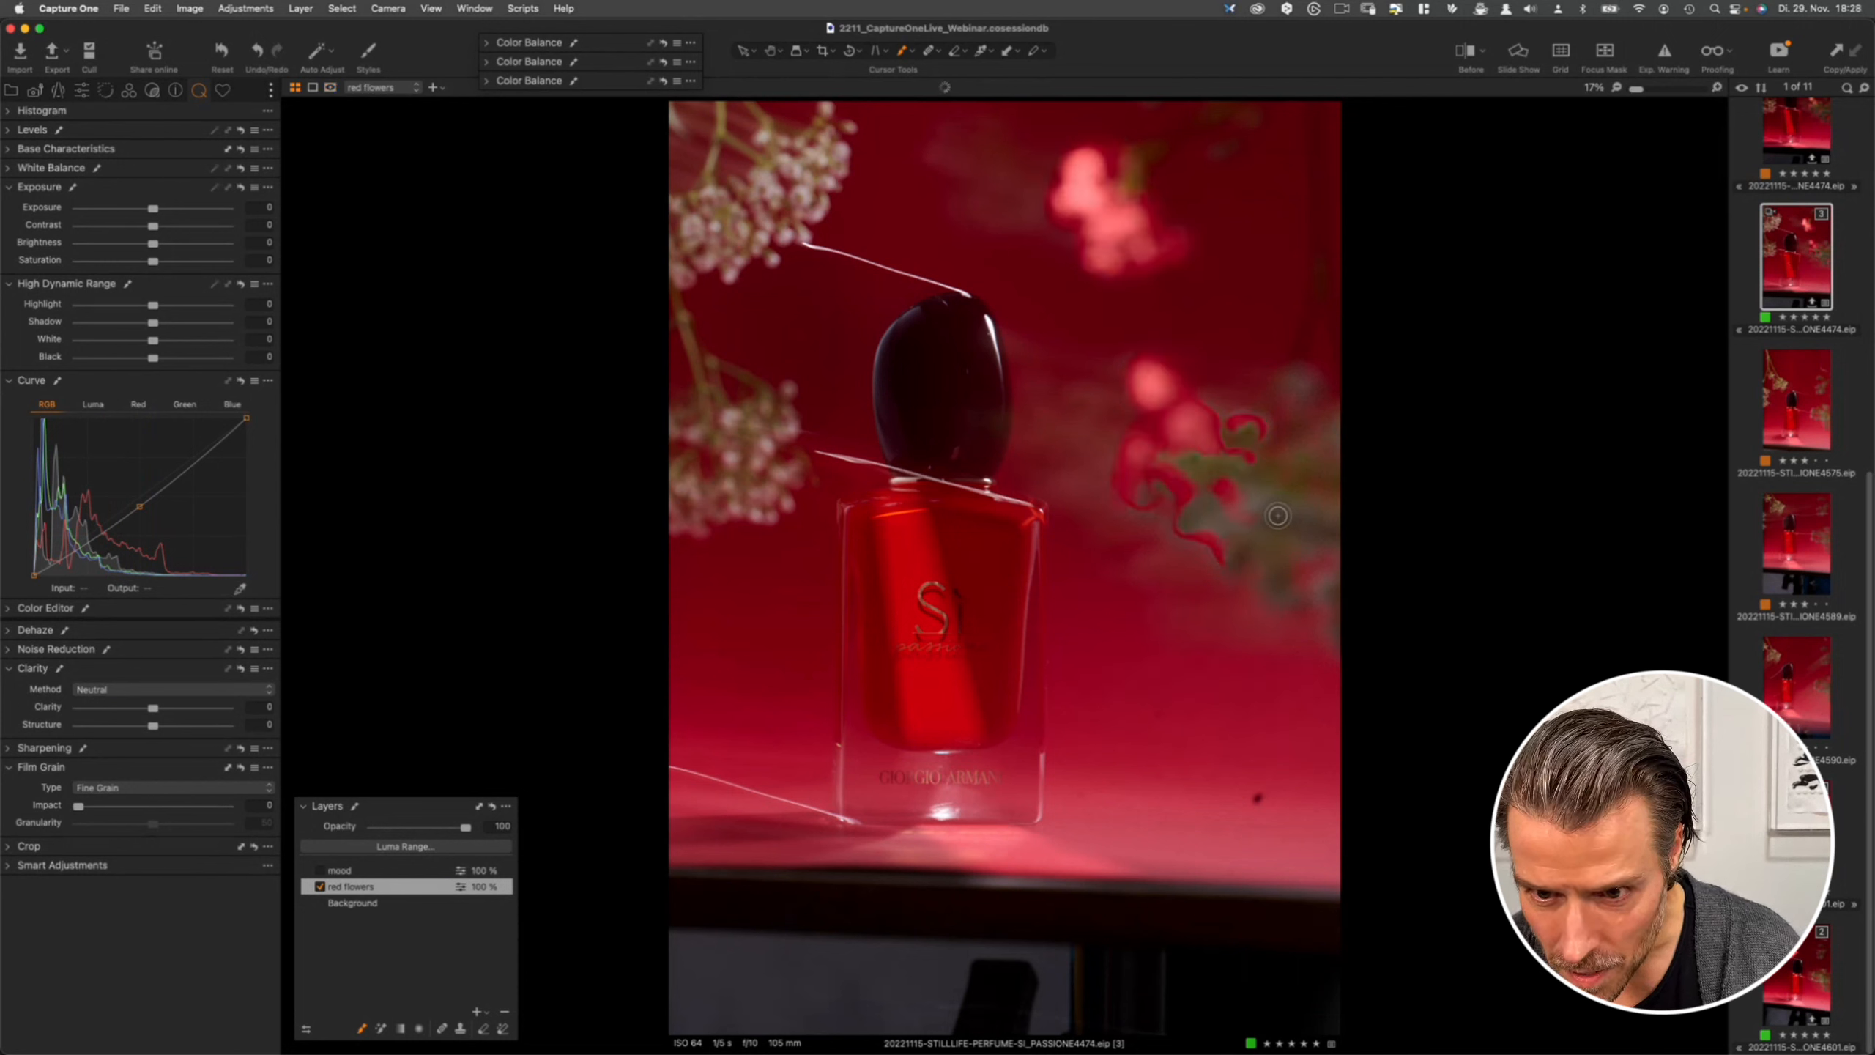
key("m")
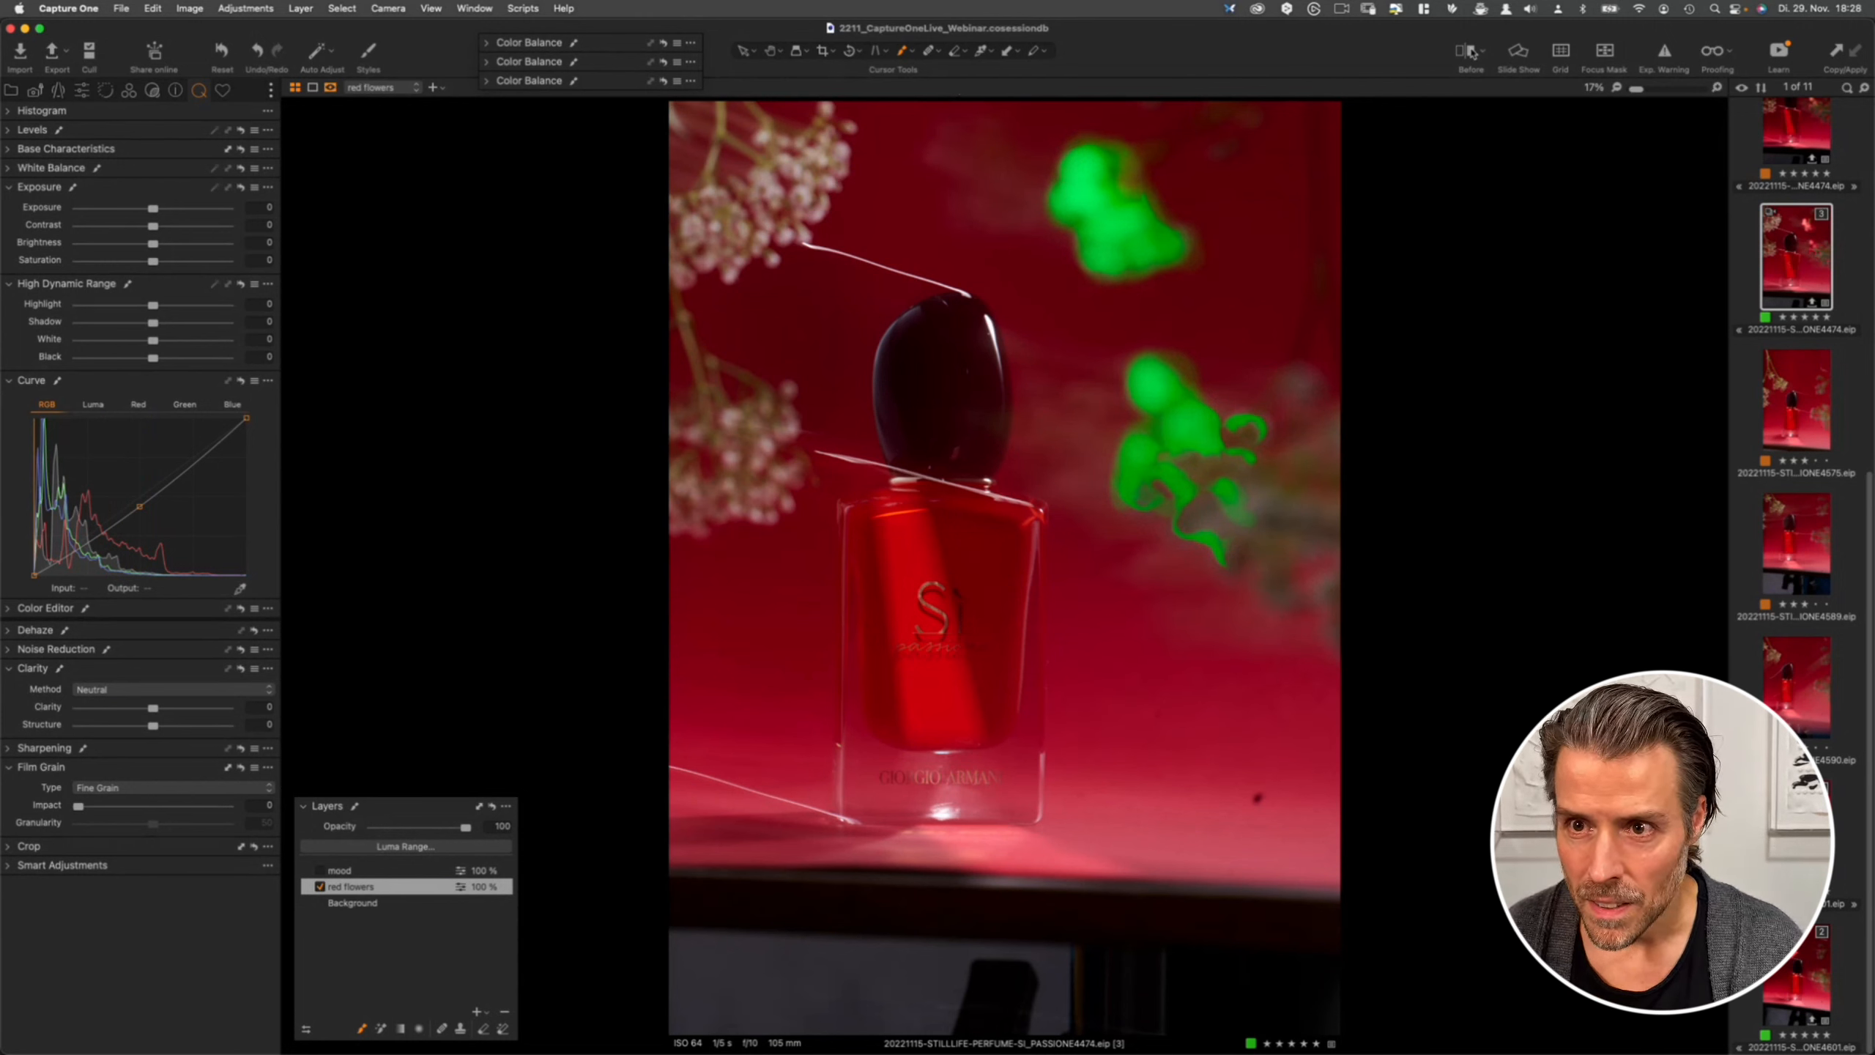
key("m")
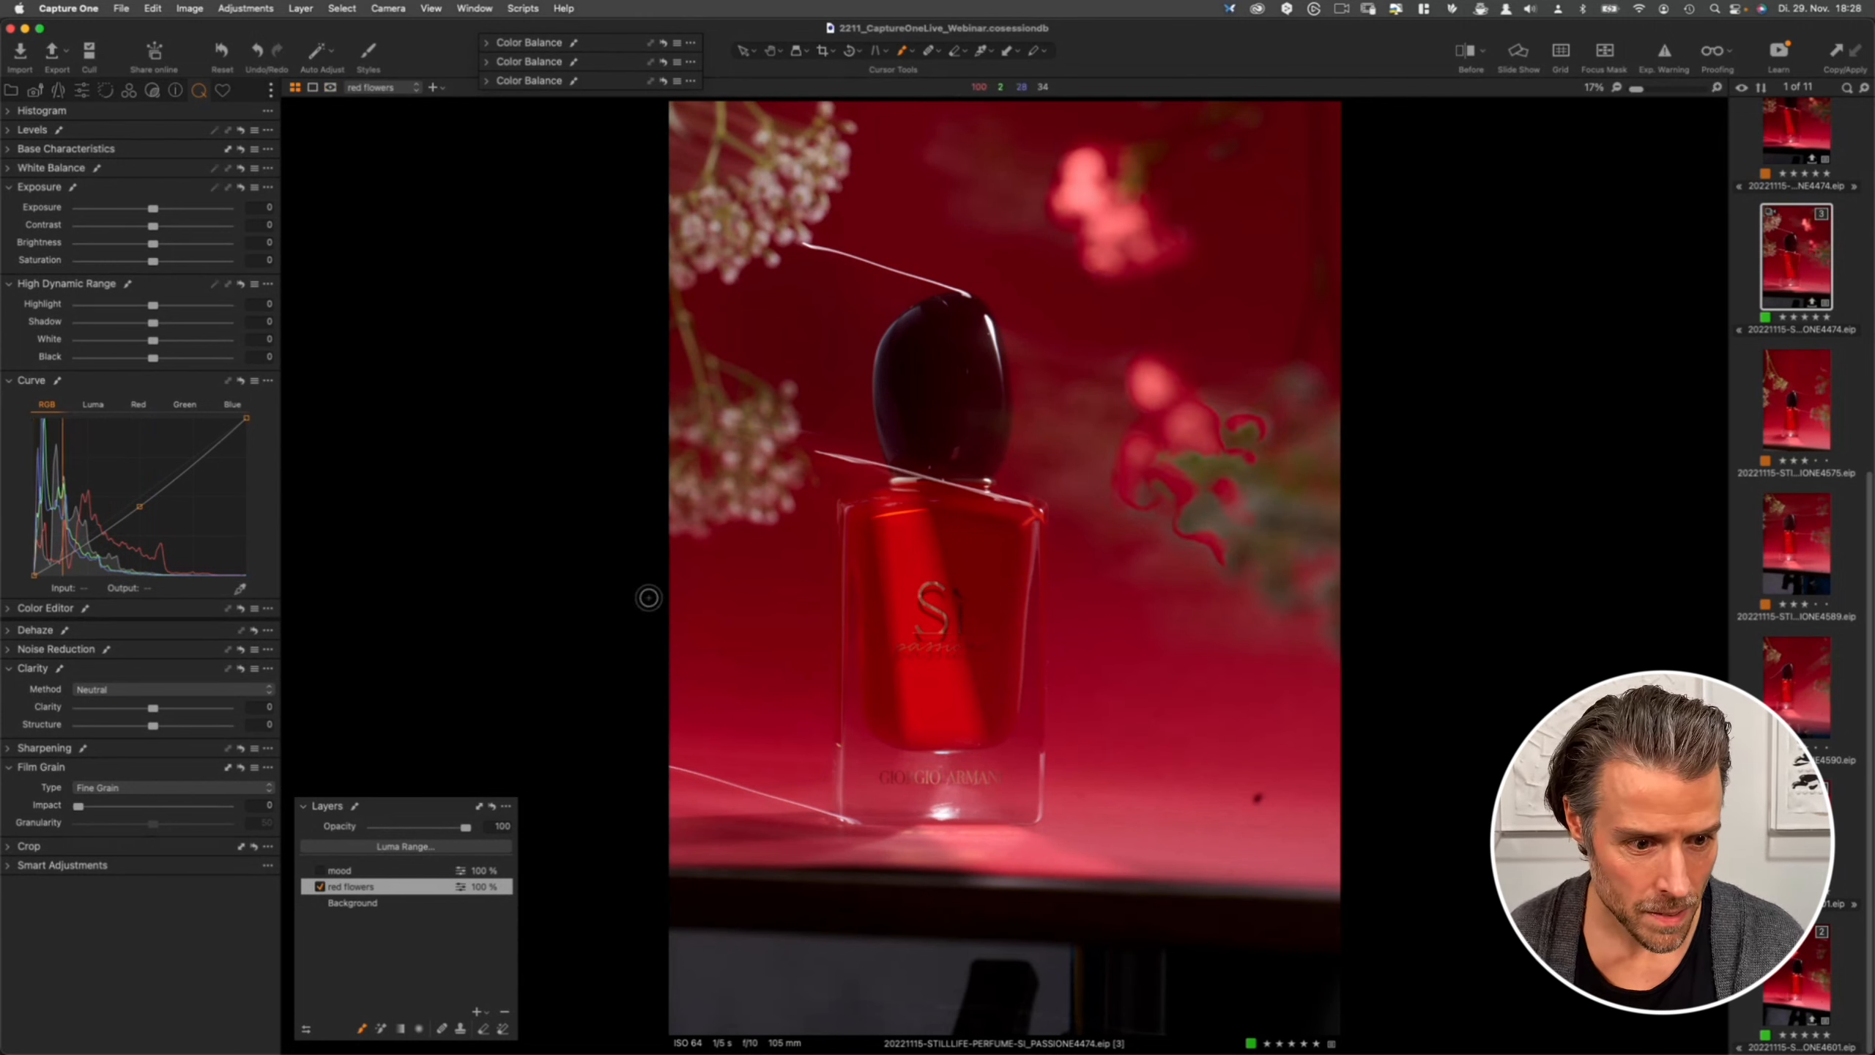
left_click(321, 887)
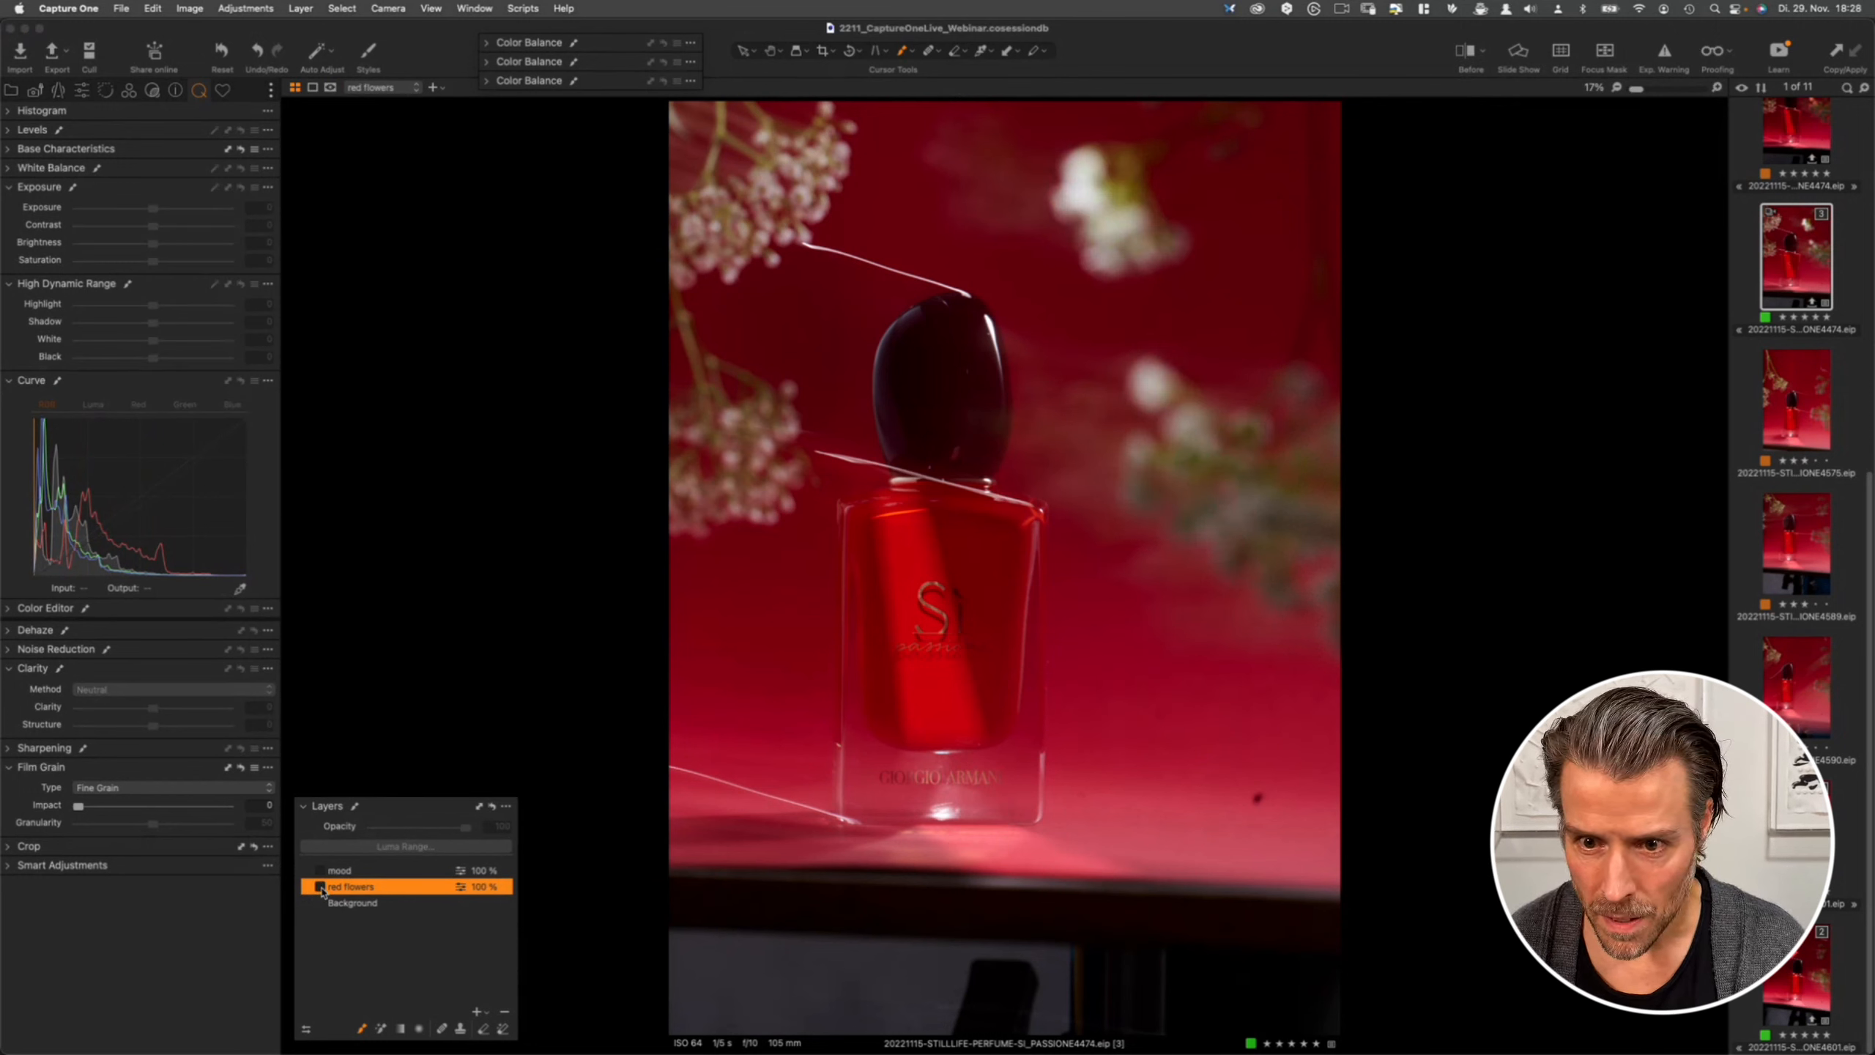
left_click(320, 887)
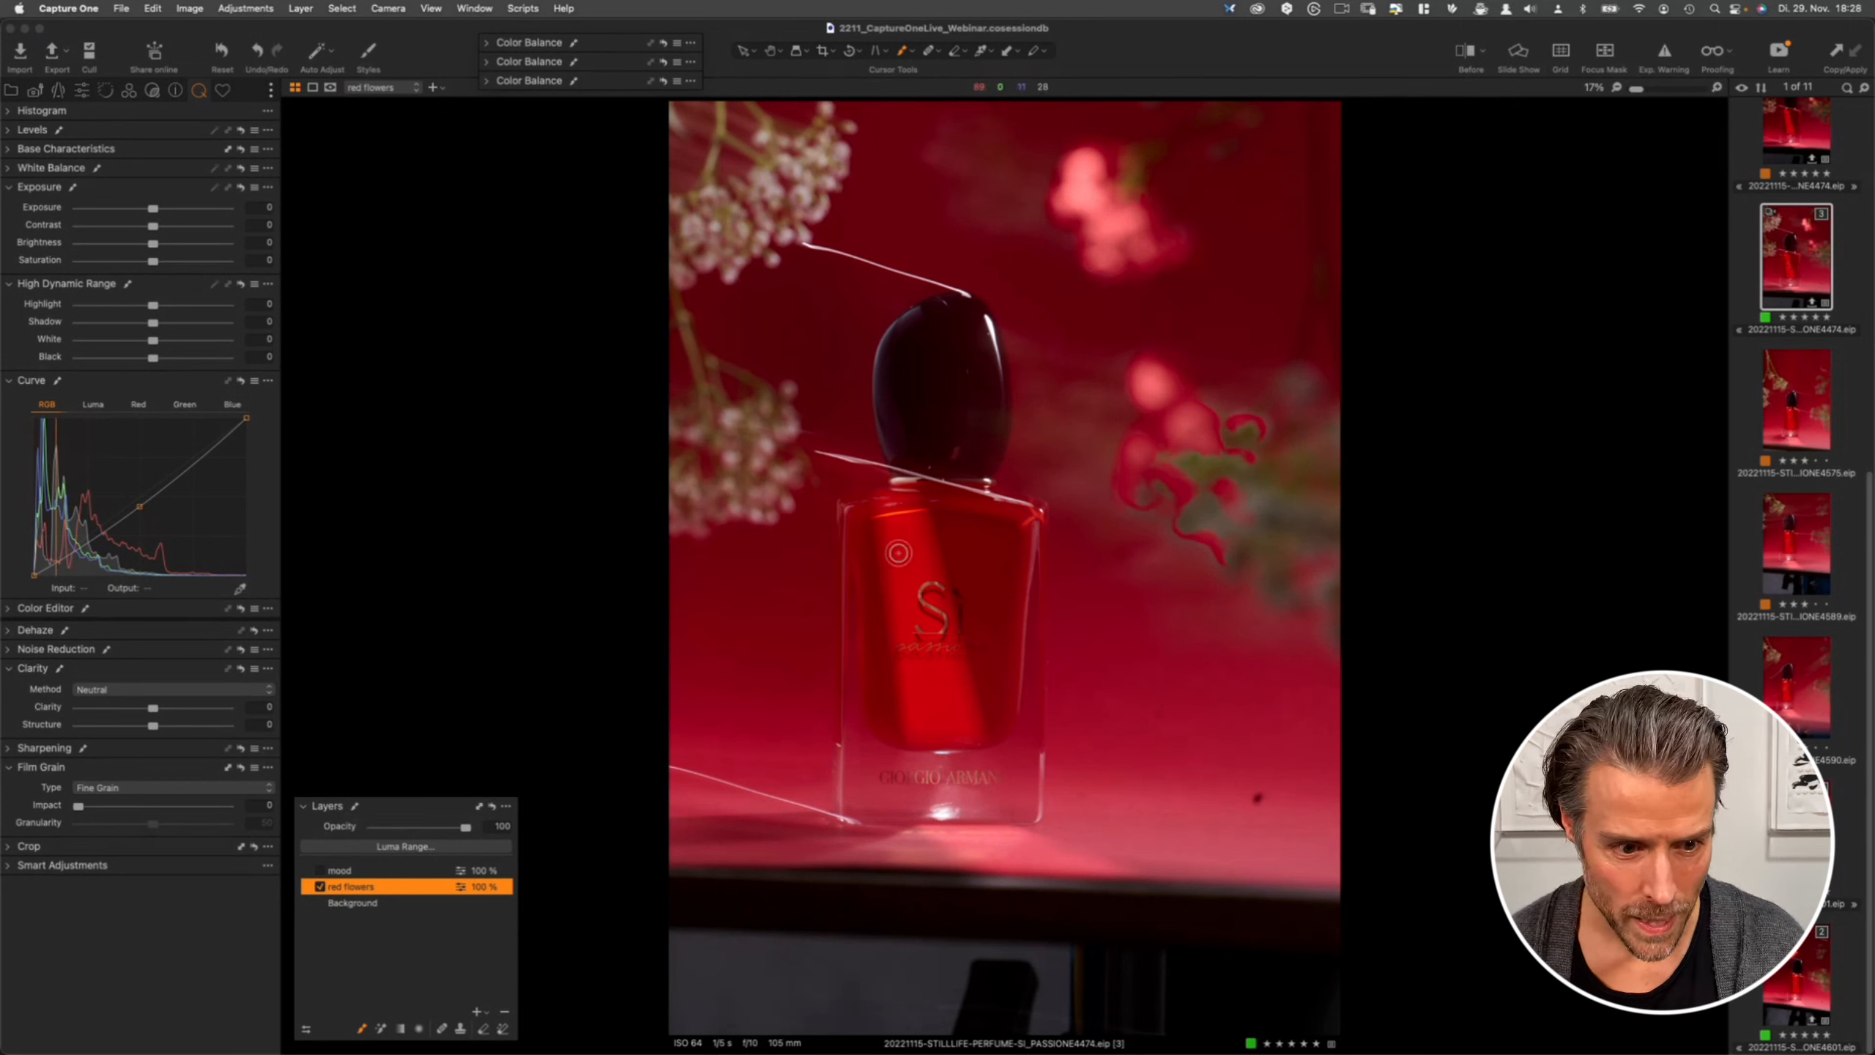
- With the eraser at 44 opacity, erase mask spill around the edges of both flowers
key("e")
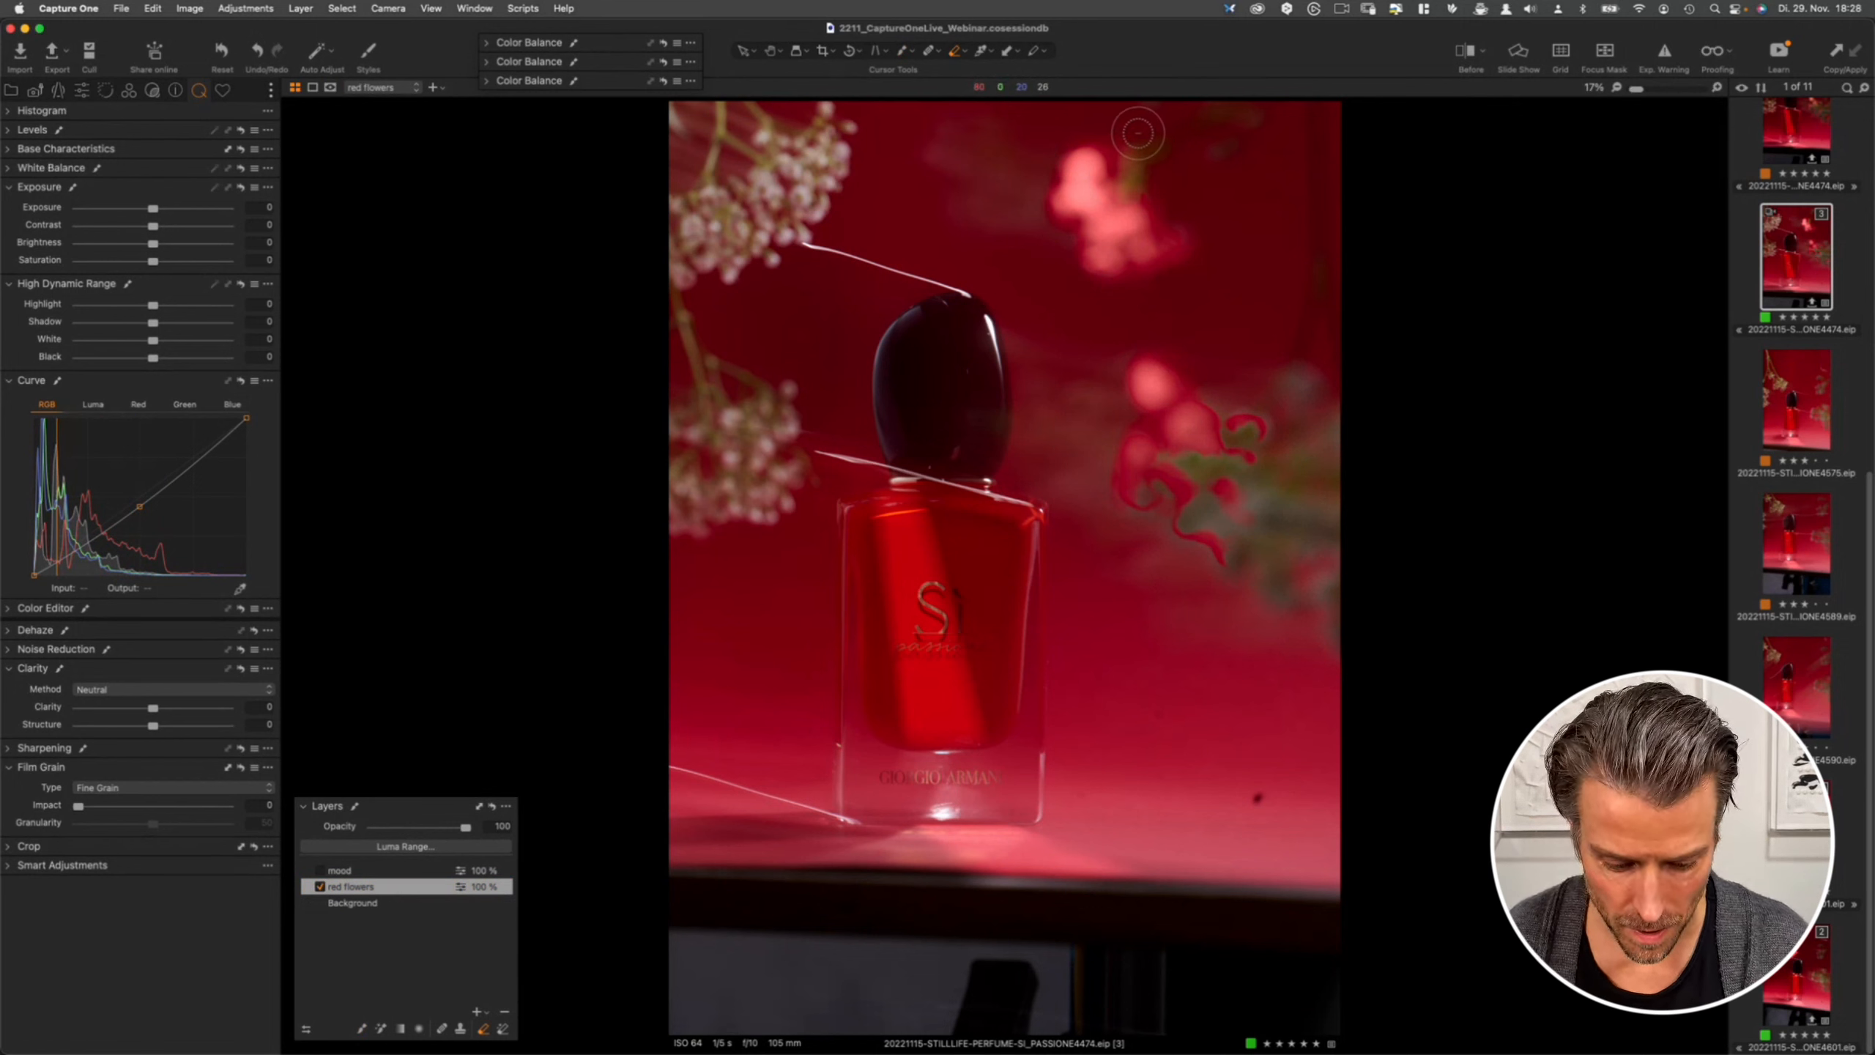
right_click(1141, 148)
left_click_drag(1175, 182, 1157, 182)
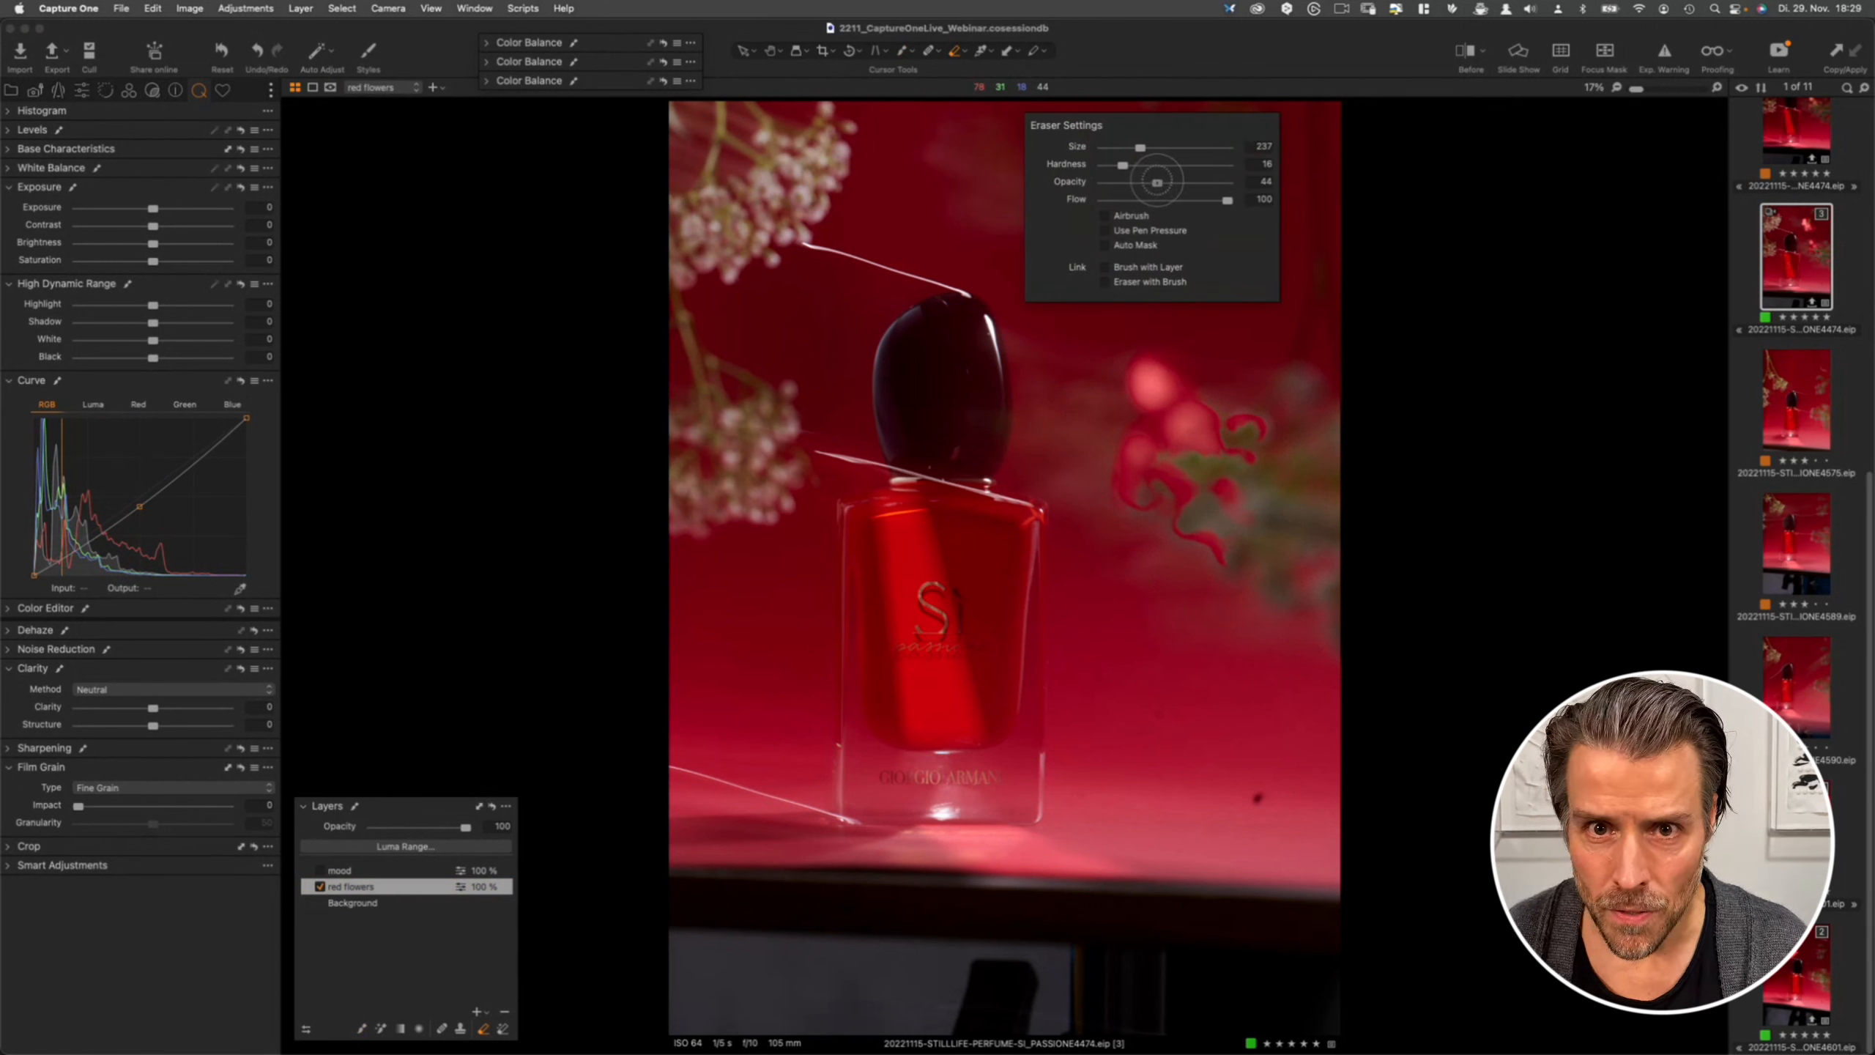
left_click(1305, 154)
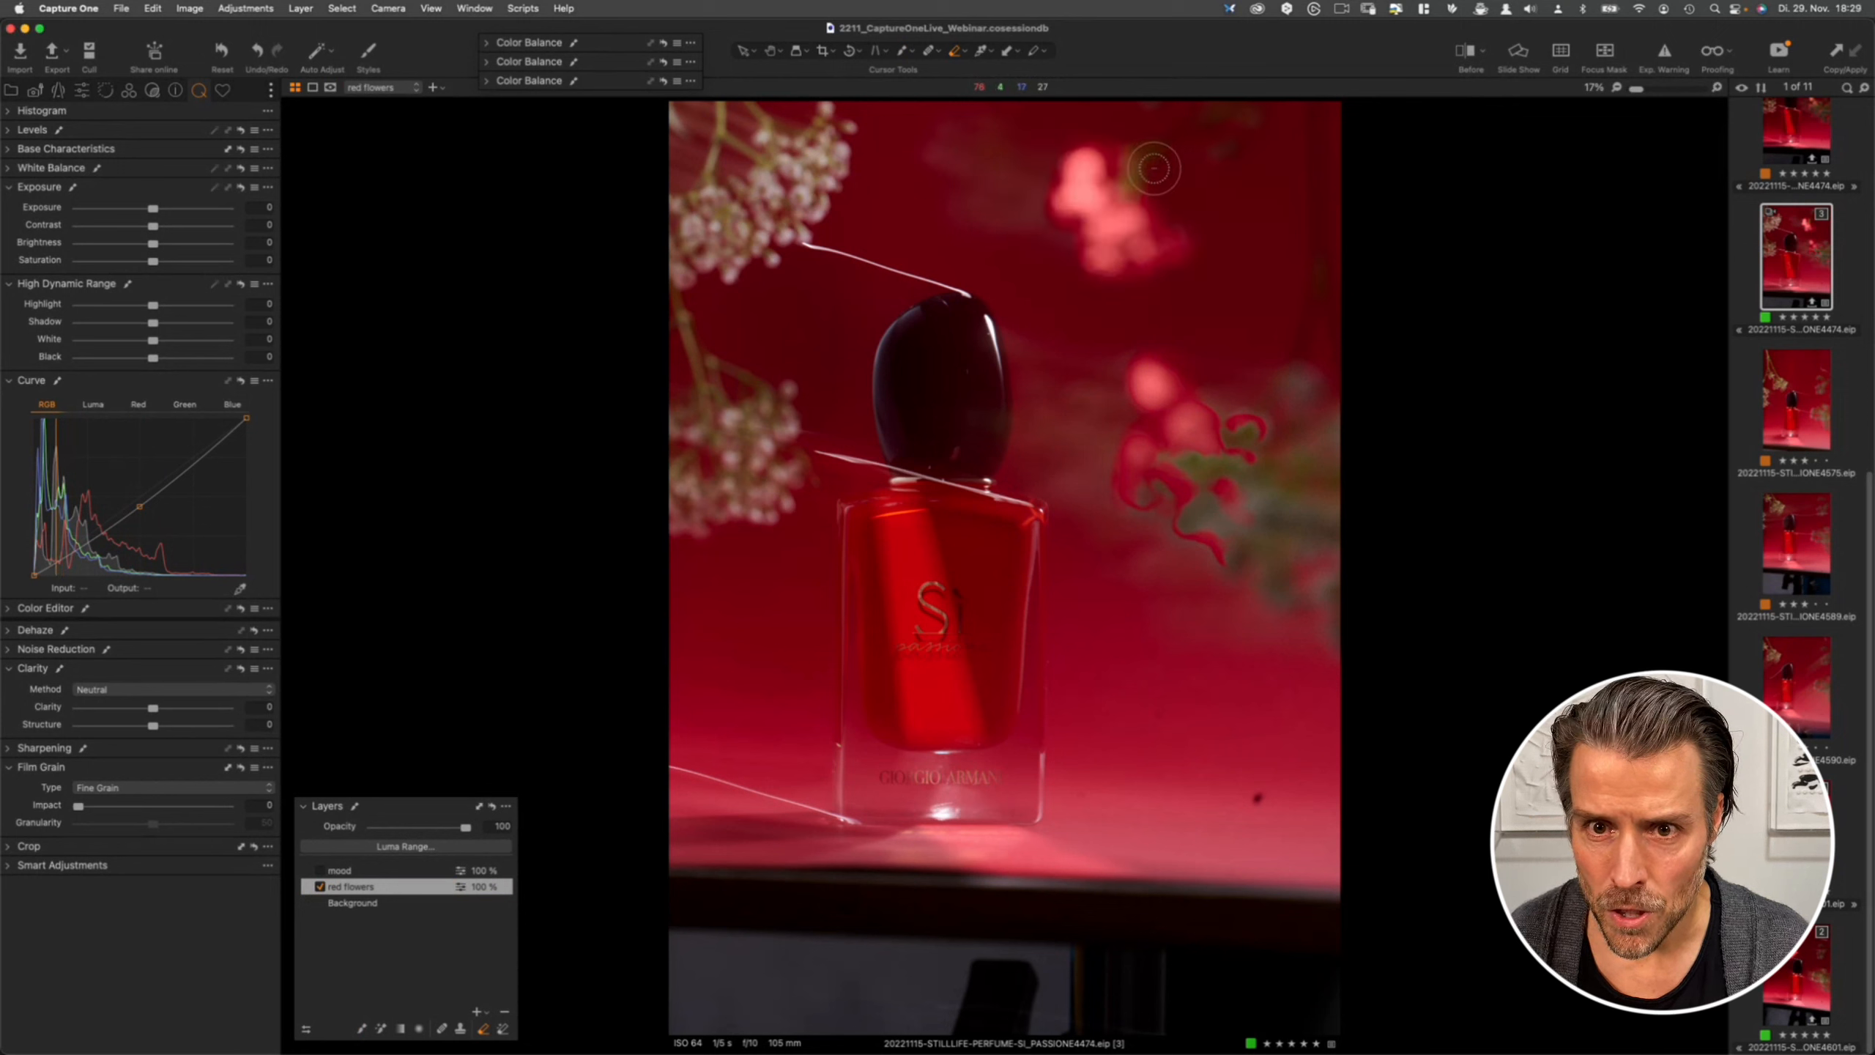
mouse_move(1153, 168)
left_mouse_down()
mouse_move(1086, 127)
mouse_move(1116, 129)
mouse_move(1027, 169)
left_mouse_up()
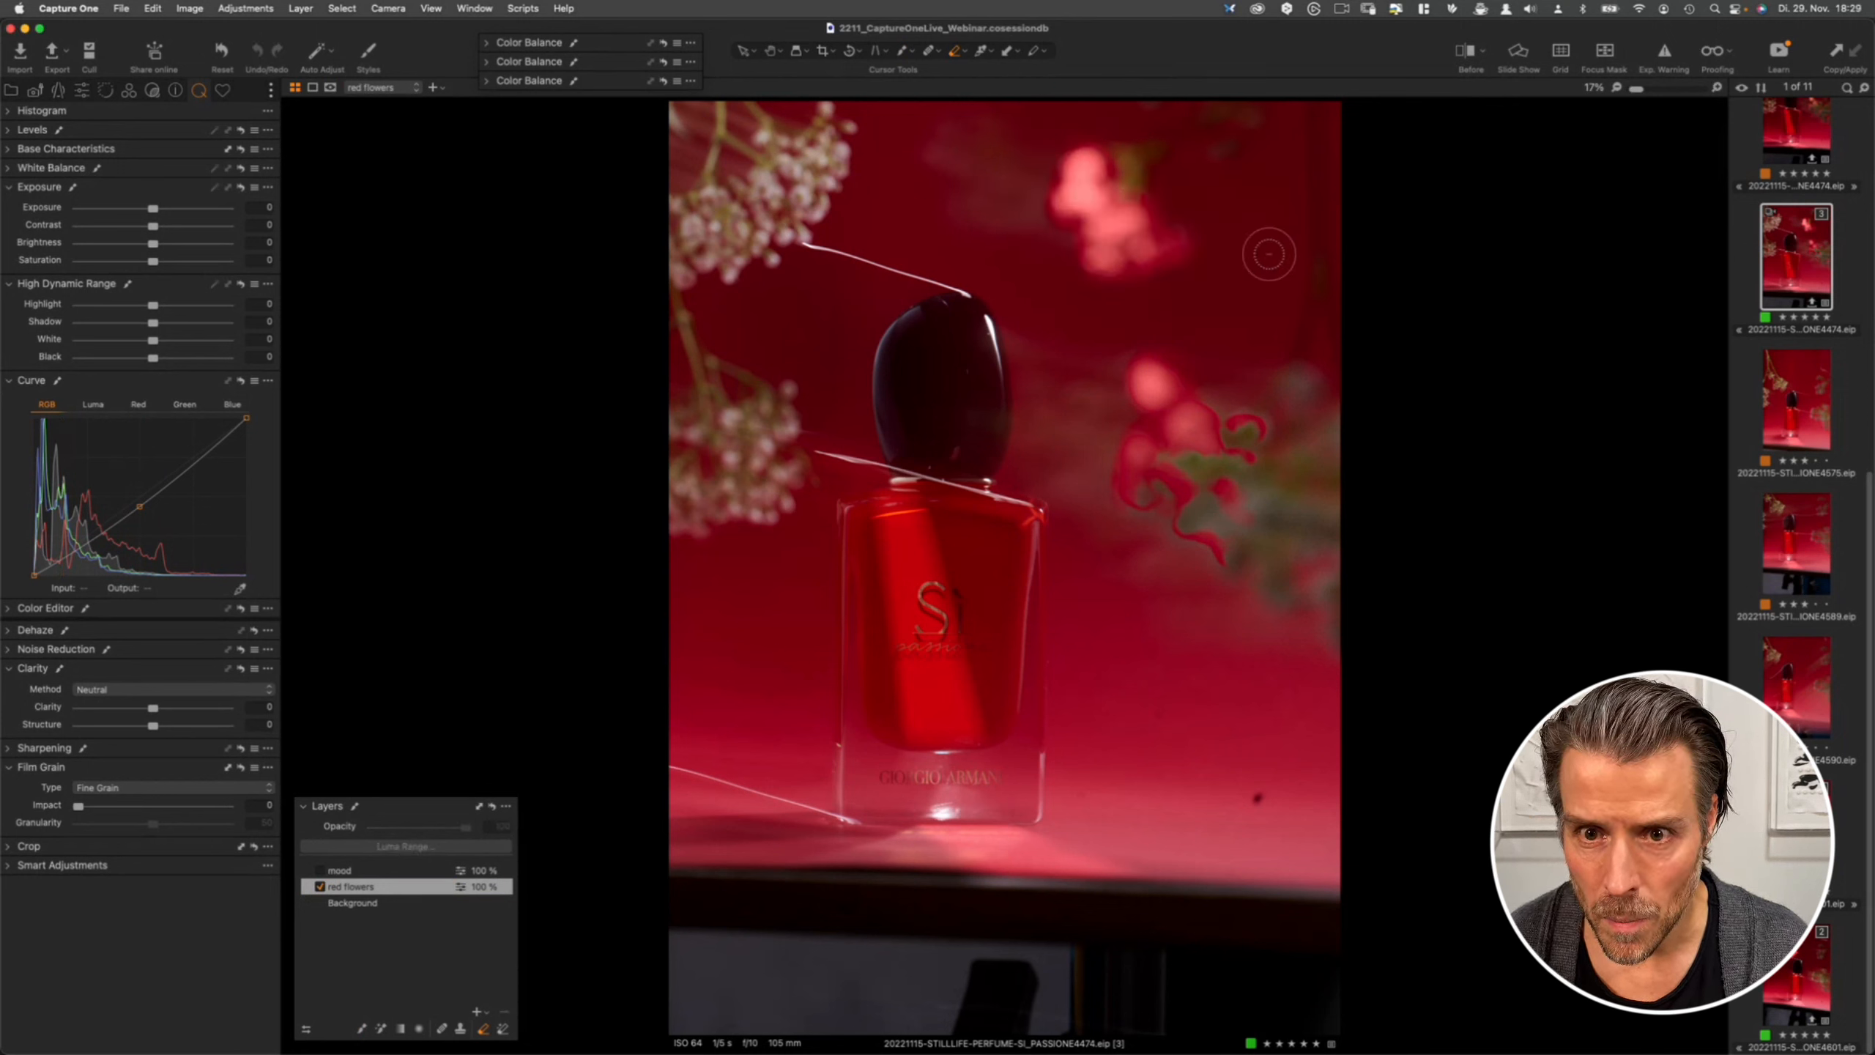
mouse_move(1188, 195)
left_mouse_down()
mouse_move(1198, 284)
mouse_move(1188, 204)
mouse_move(1171, 296)
mouse_move(1147, 301)
mouse_move(1193, 272)
mouse_move(1115, 308)
mouse_move(1147, 286)
left_mouse_up()
mouse_move(1115, 291)
left_mouse_down()
mouse_move(1055, 271)
mouse_move(1058, 253)
left_mouse_up()
mouse_move(1051, 258)
left_mouse_down()
mouse_move(1022, 268)
mouse_move(1043, 236)
left_mouse_up()
left_click_drag(1040, 221, 1033, 190)
mouse_move(1183, 210)
left_mouse_down()
mouse_move(1143, 182)
mouse_move(1194, 218)
mouse_move(1177, 222)
left_mouse_up()
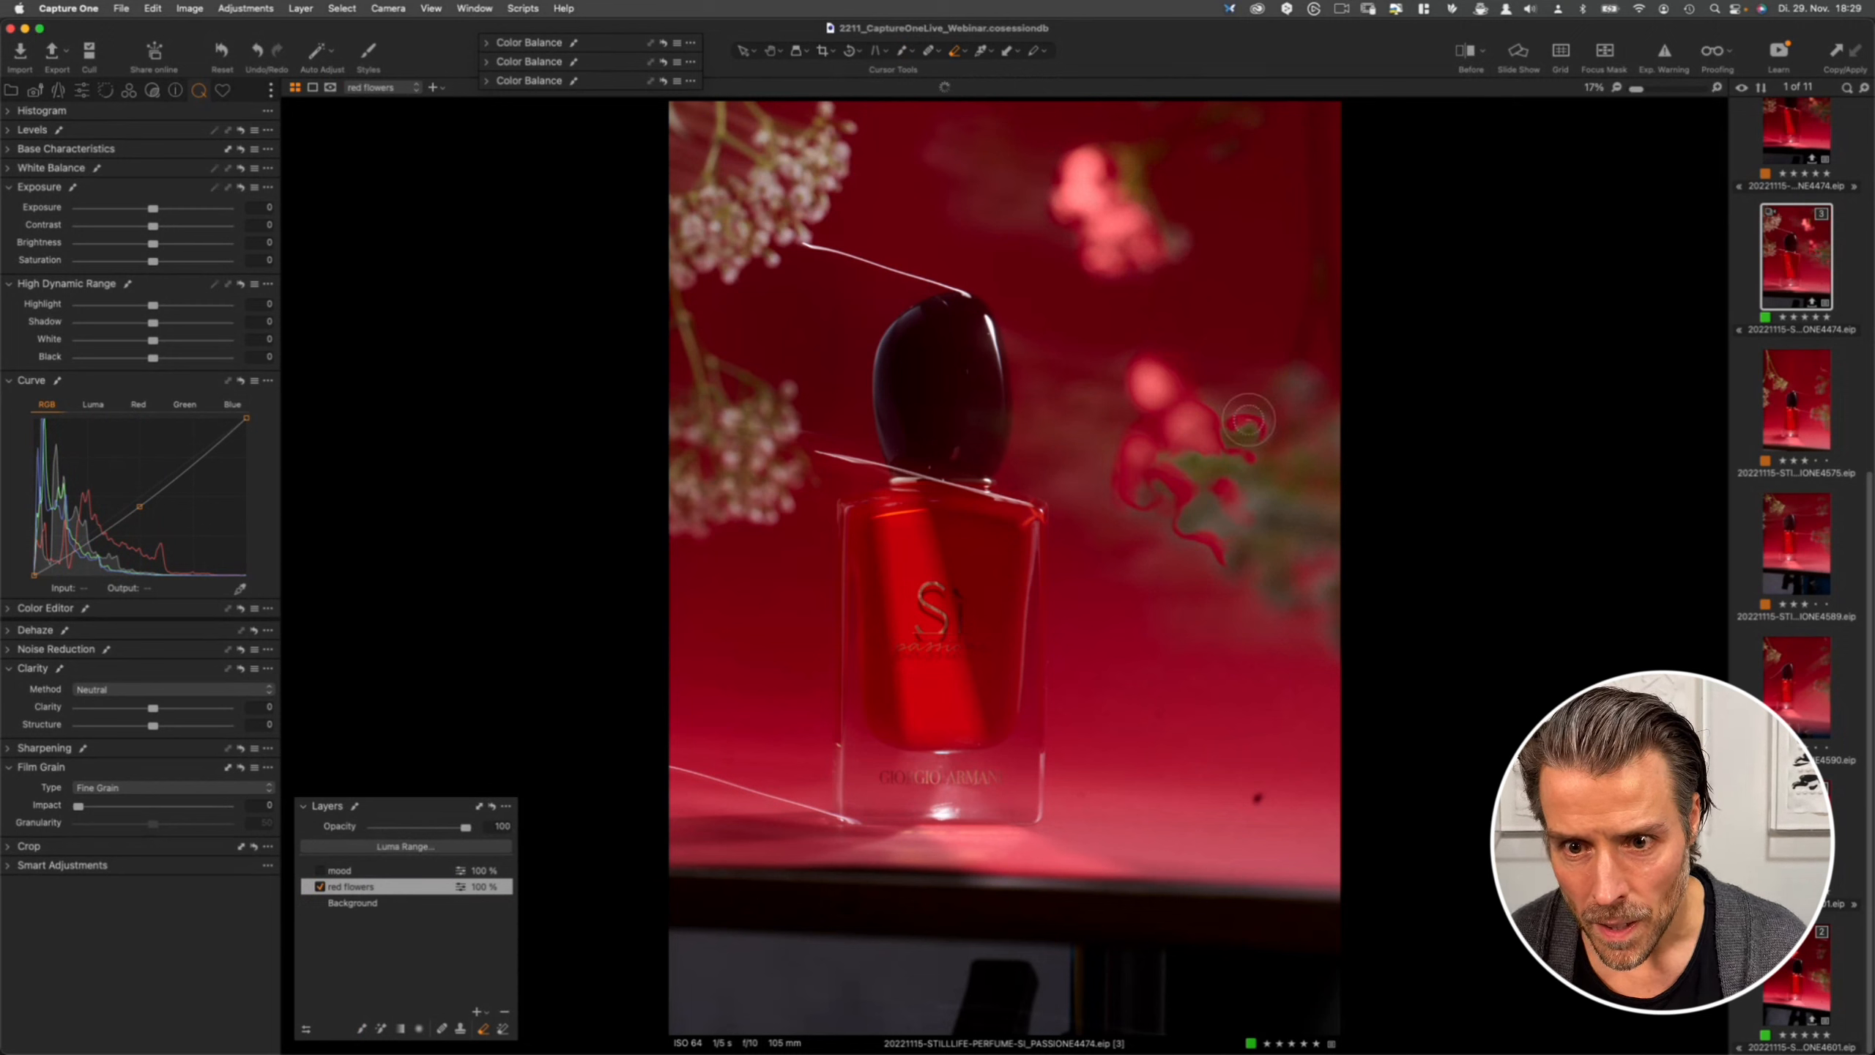
mouse_move(1239, 445)
left_mouse_down()
mouse_move(1260, 386)
mouse_move(1232, 506)
mouse_move(1229, 390)
left_mouse_up()
mouse_move(1229, 390)
left_mouse_down()
mouse_move(1274, 455)
mouse_move(1283, 420)
left_mouse_up()
left_click_drag(1278, 420, 1247, 436)
mouse_move(1195, 533)
left_mouse_down()
mouse_move(1184, 475)
mouse_move(1183, 547)
mouse_move(1203, 485)
mouse_move(1177, 481)
mouse_move(1168, 535)
mouse_move(1137, 557)
mouse_move(1137, 540)
mouse_move(1151, 583)
mouse_move(1238, 544)
mouse_move(1190, 507)
mouse_move(1260, 598)
mouse_move(1230, 498)
mouse_move(1210, 573)
mouse_move(1107, 518)
mouse_move(1131, 523)
mouse_move(1074, 413)
mouse_move(1180, 355)
mouse_move(1144, 342)
mouse_move(1172, 344)
mouse_move(1257, 396)
mouse_move(1187, 385)
mouse_move(1268, 412)
mouse_move(1297, 394)
mouse_move(1231, 452)
mouse_move(1132, 423)
mouse_move(1132, 521)
left_mouse_up()
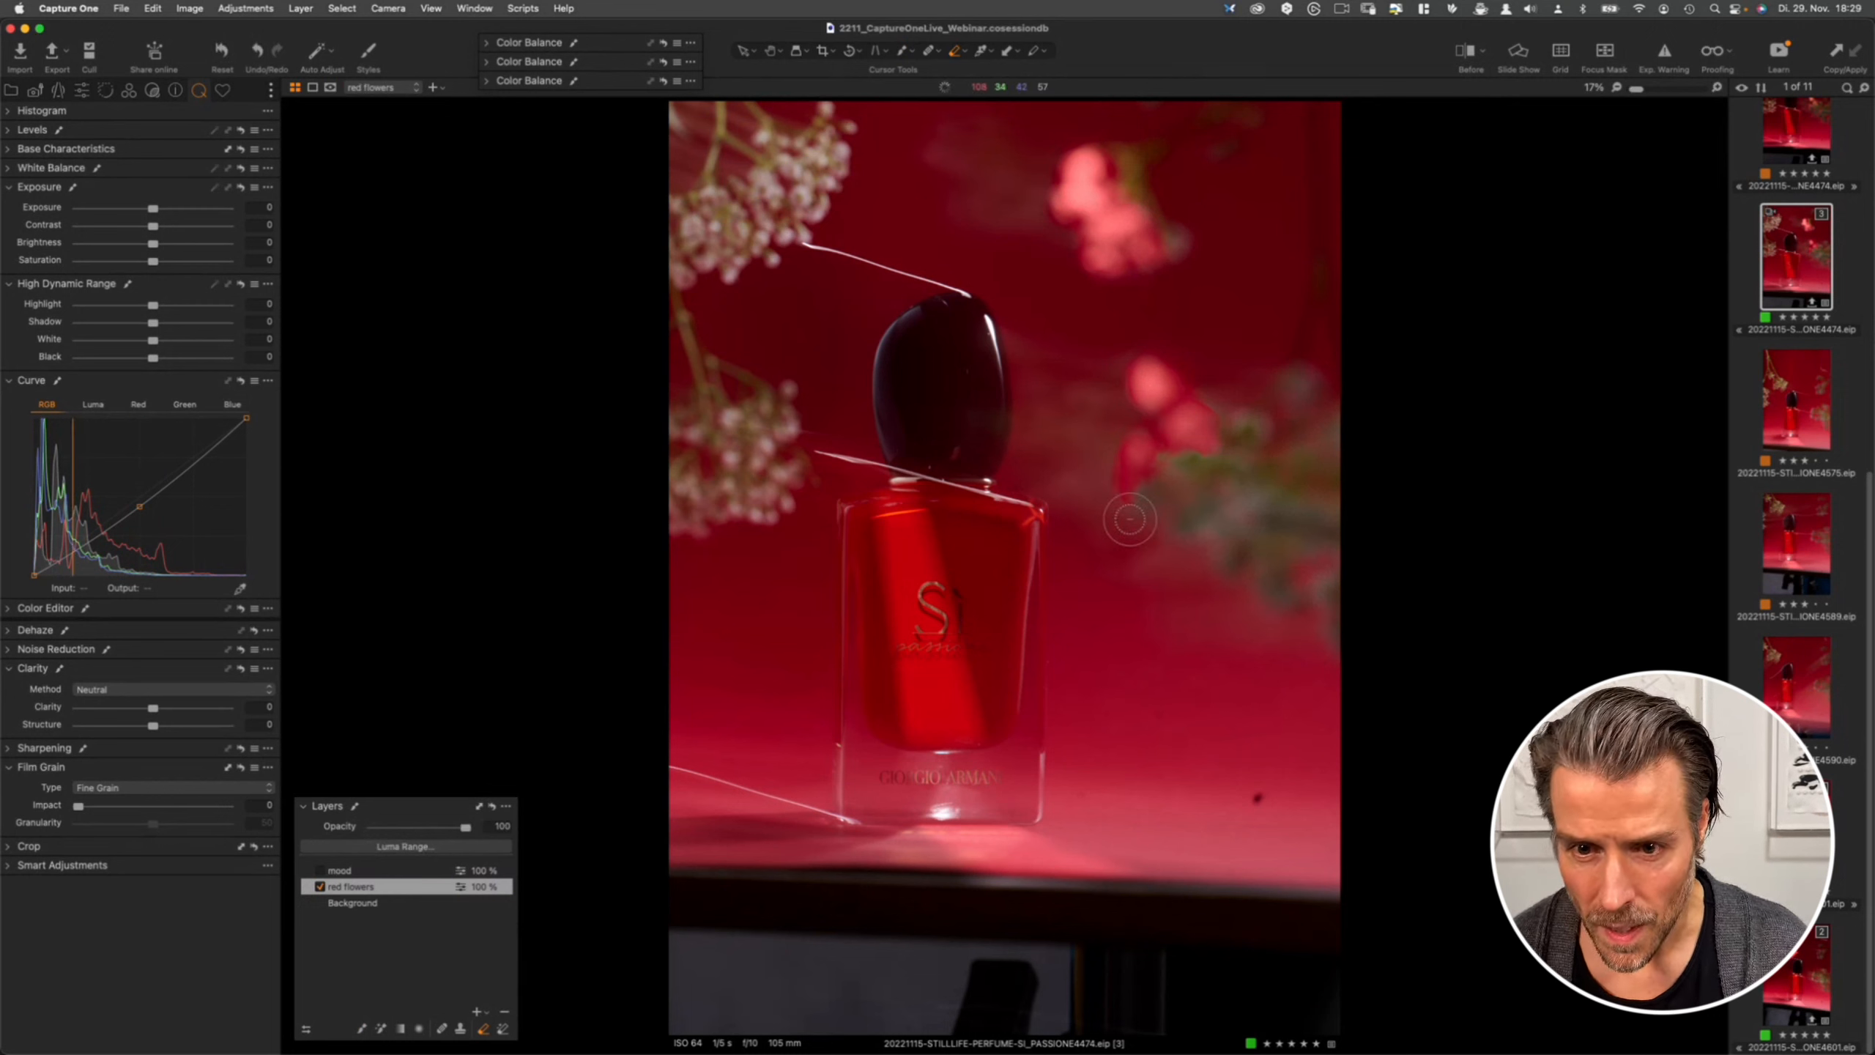
mouse_move(1214, 353)
left_mouse_down()
mouse_move(1142, 425)
mouse_move(1077, 414)
mouse_move(1134, 426)
mouse_move(1208, 390)
left_mouse_up()
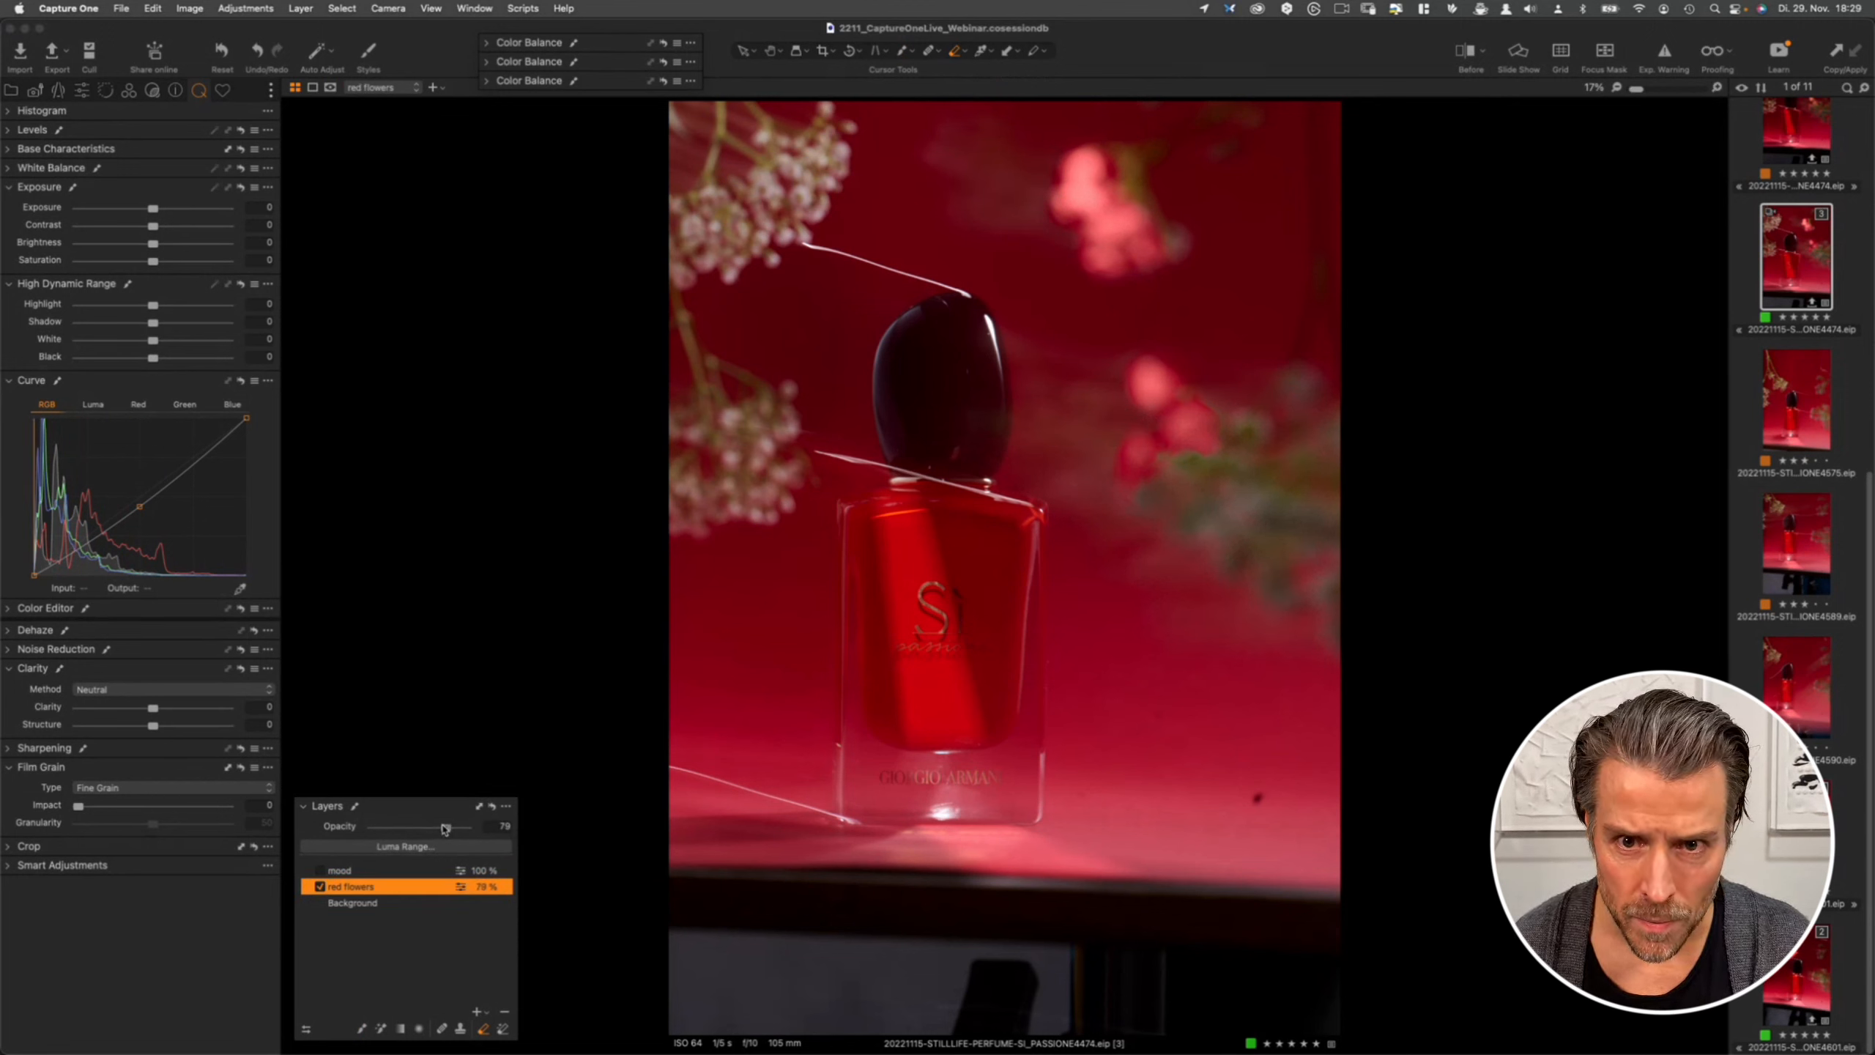
- Set the red flowers layer opacity to 86%
left_click_drag(445, 828, 442, 827)
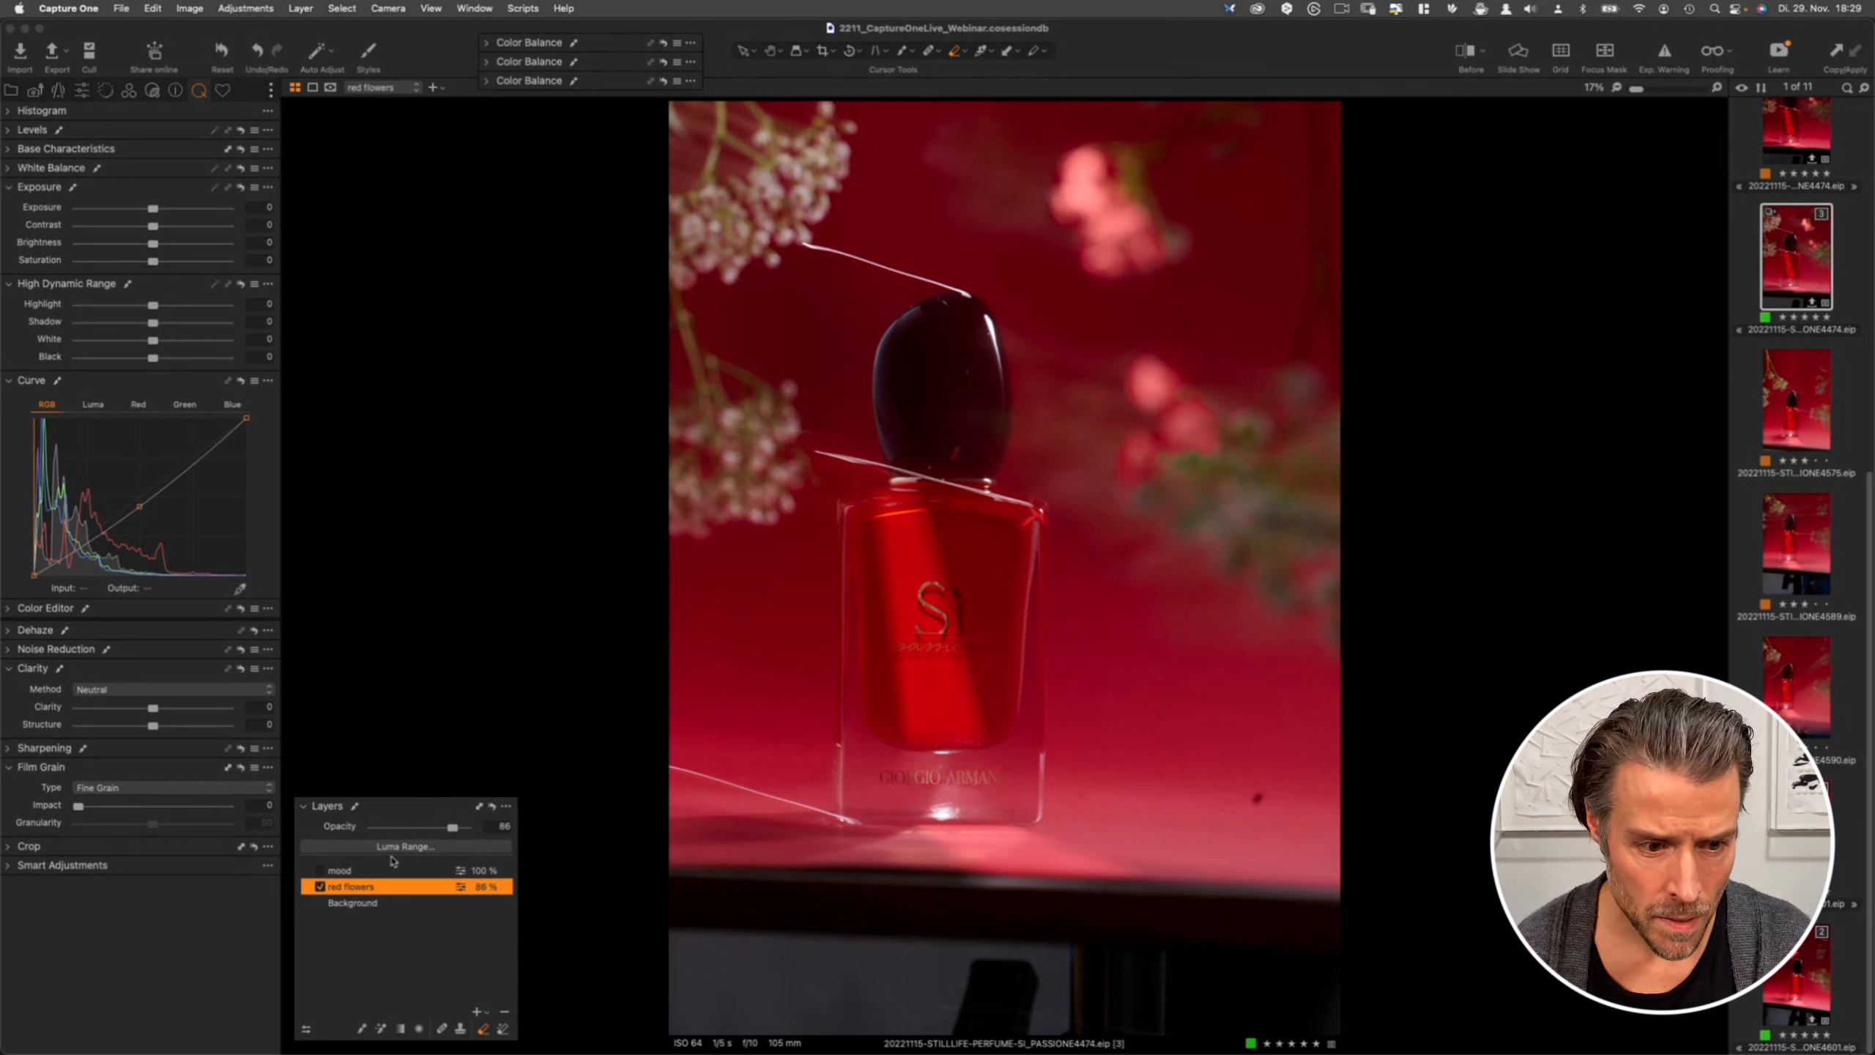
- Refine the red flowers layer's mask with a radius of 80, toggling the mask display to check it, and apply
left_click(341, 8)
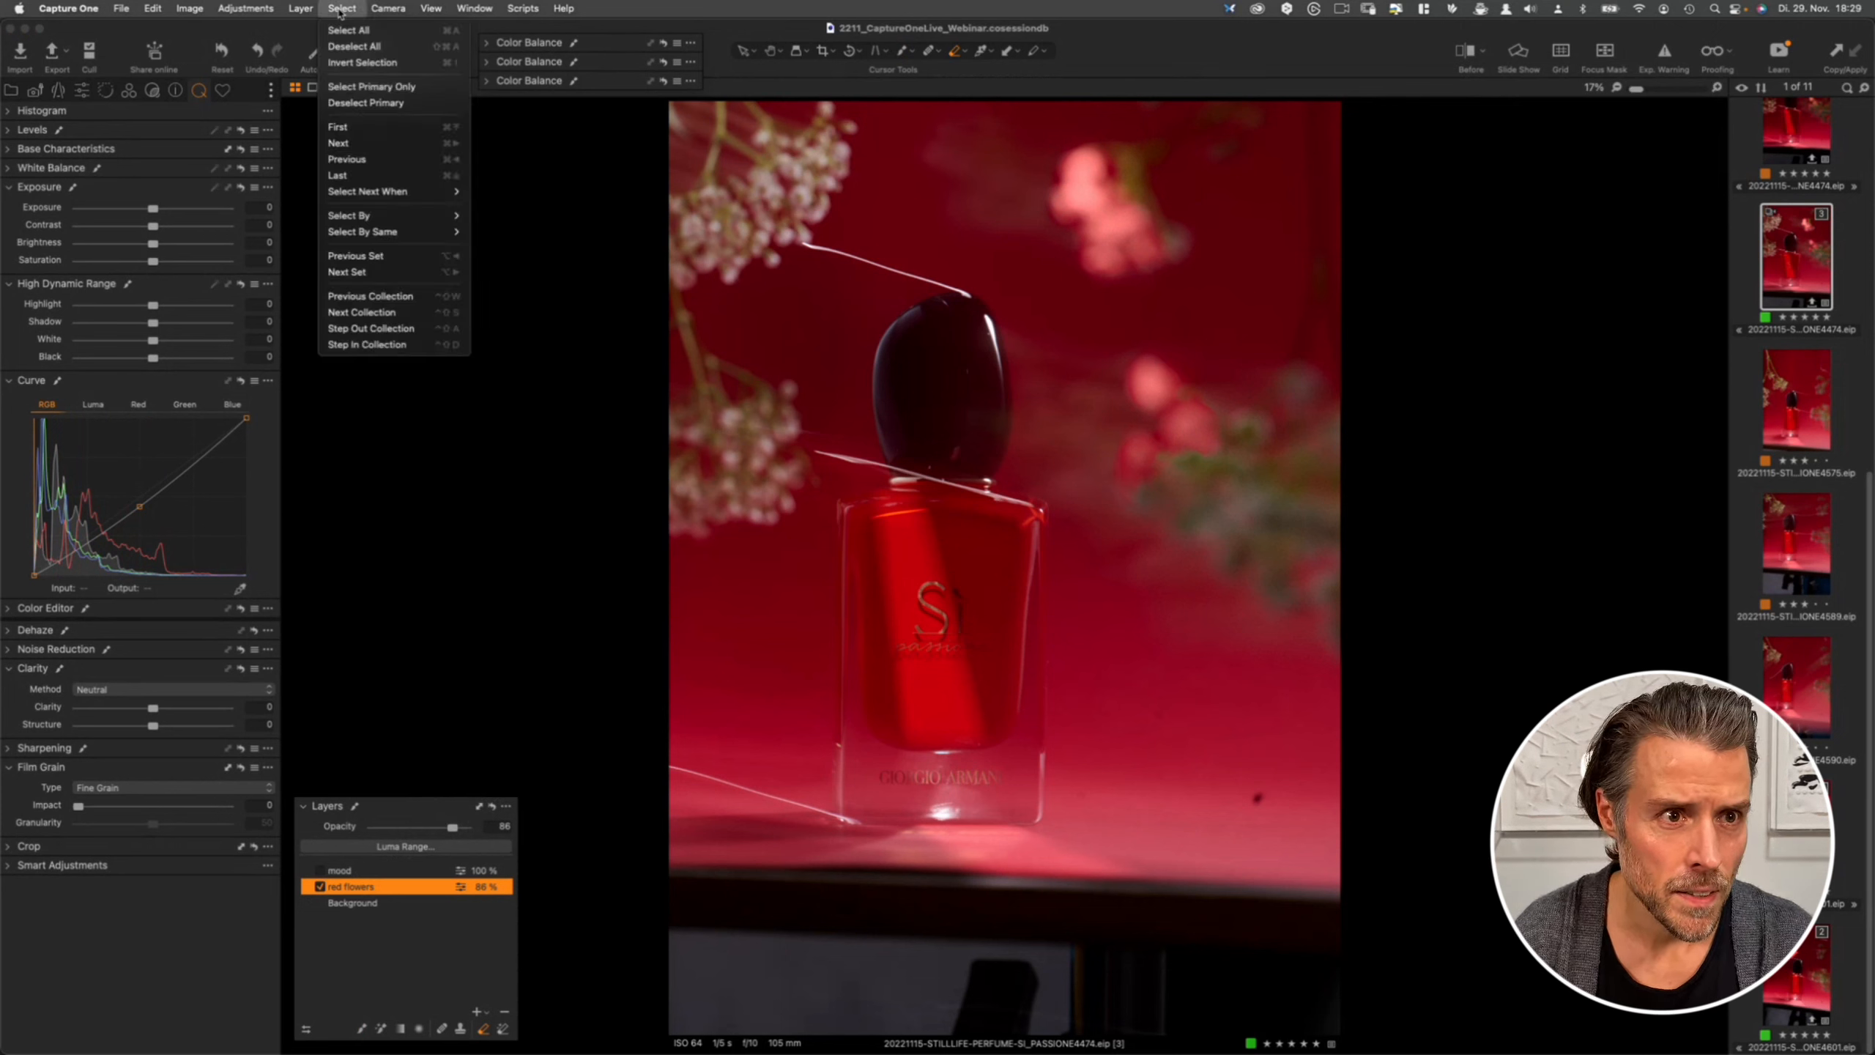
mouse_move(298, 6)
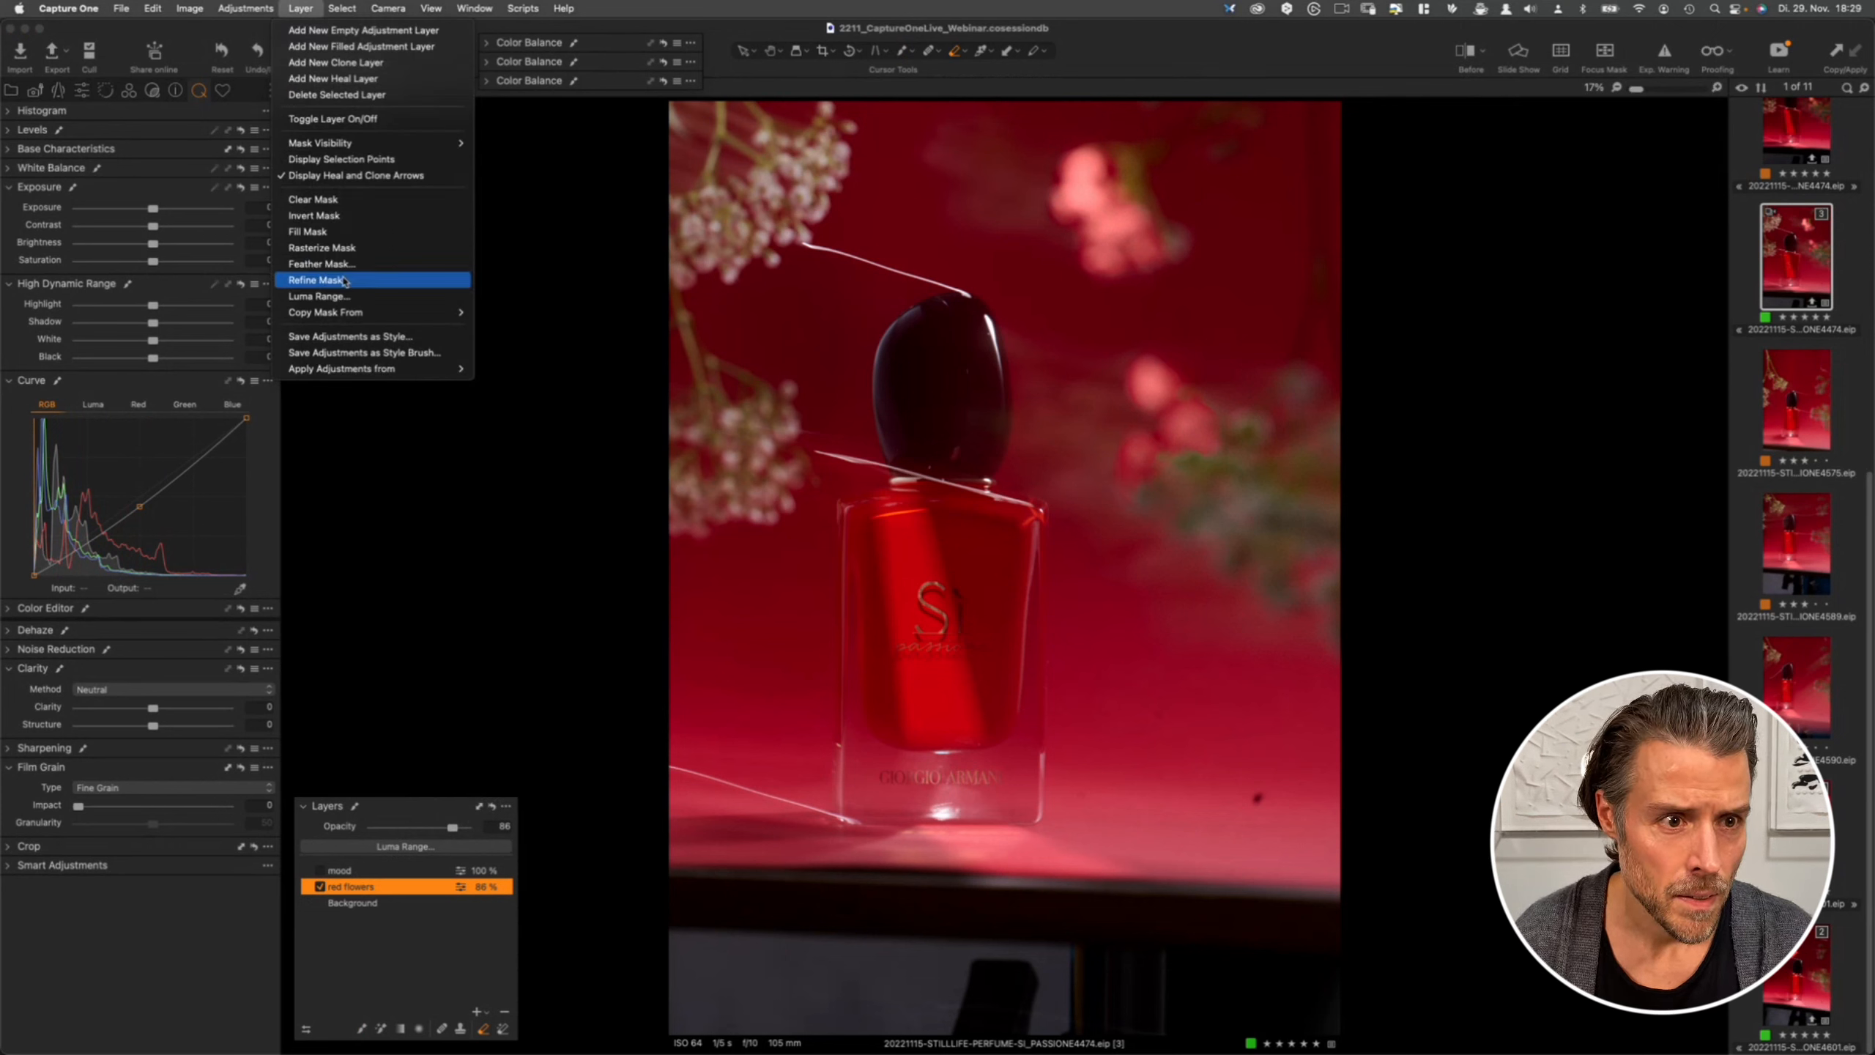
left_click(319, 280)
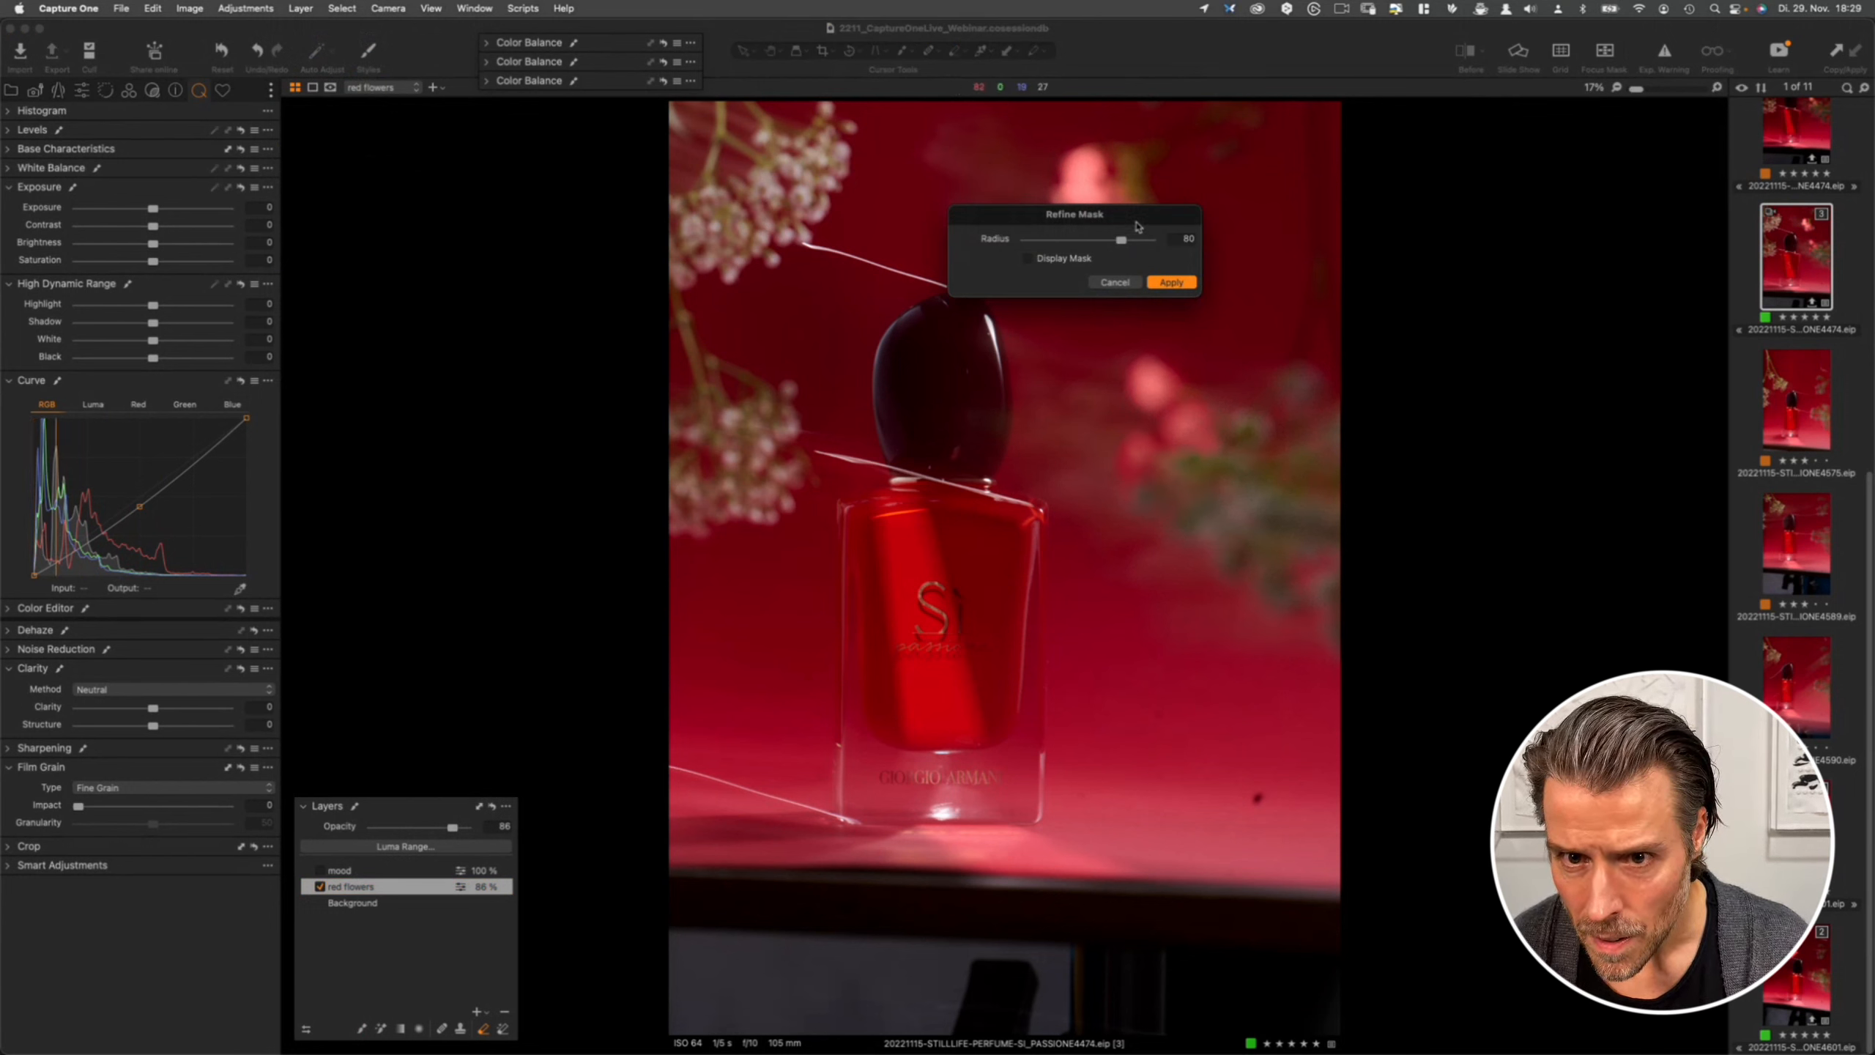
left_click_drag(1137, 226, 1456, 245)
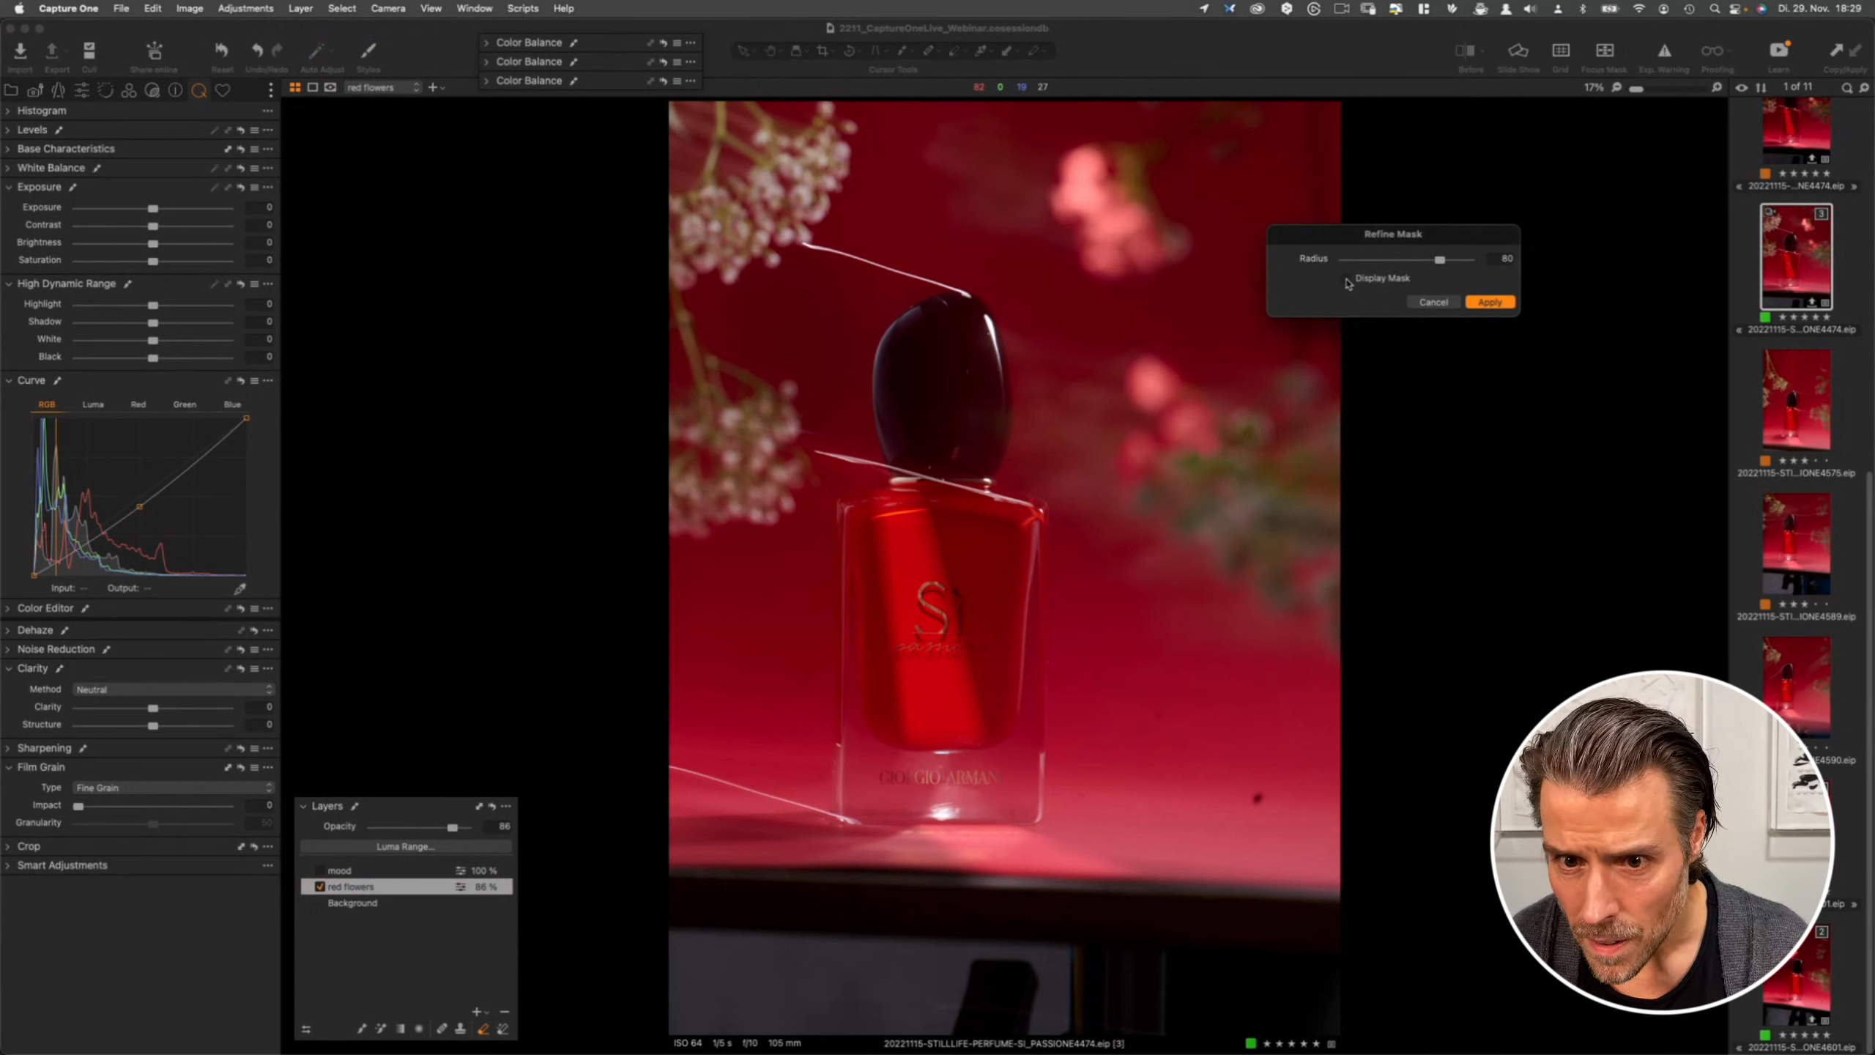
left_click(1347, 279)
left_click(1347, 279)
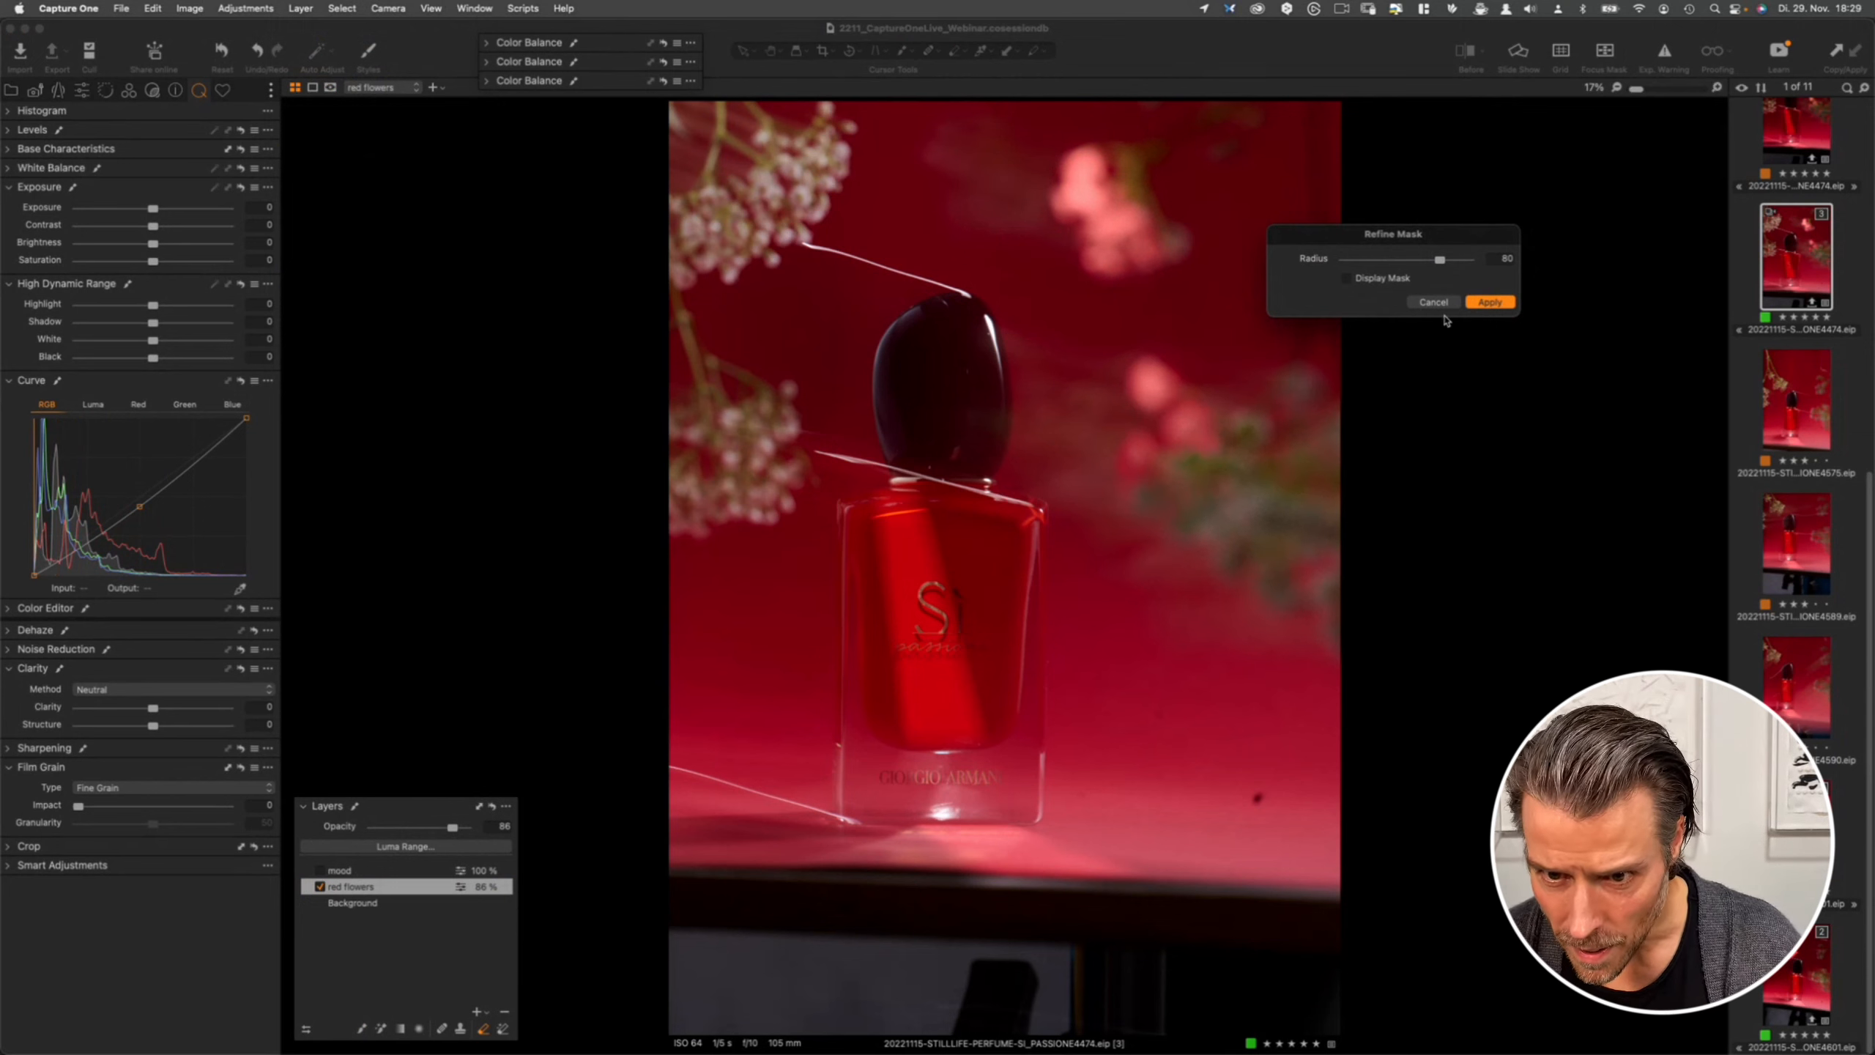
left_click(1498, 301)
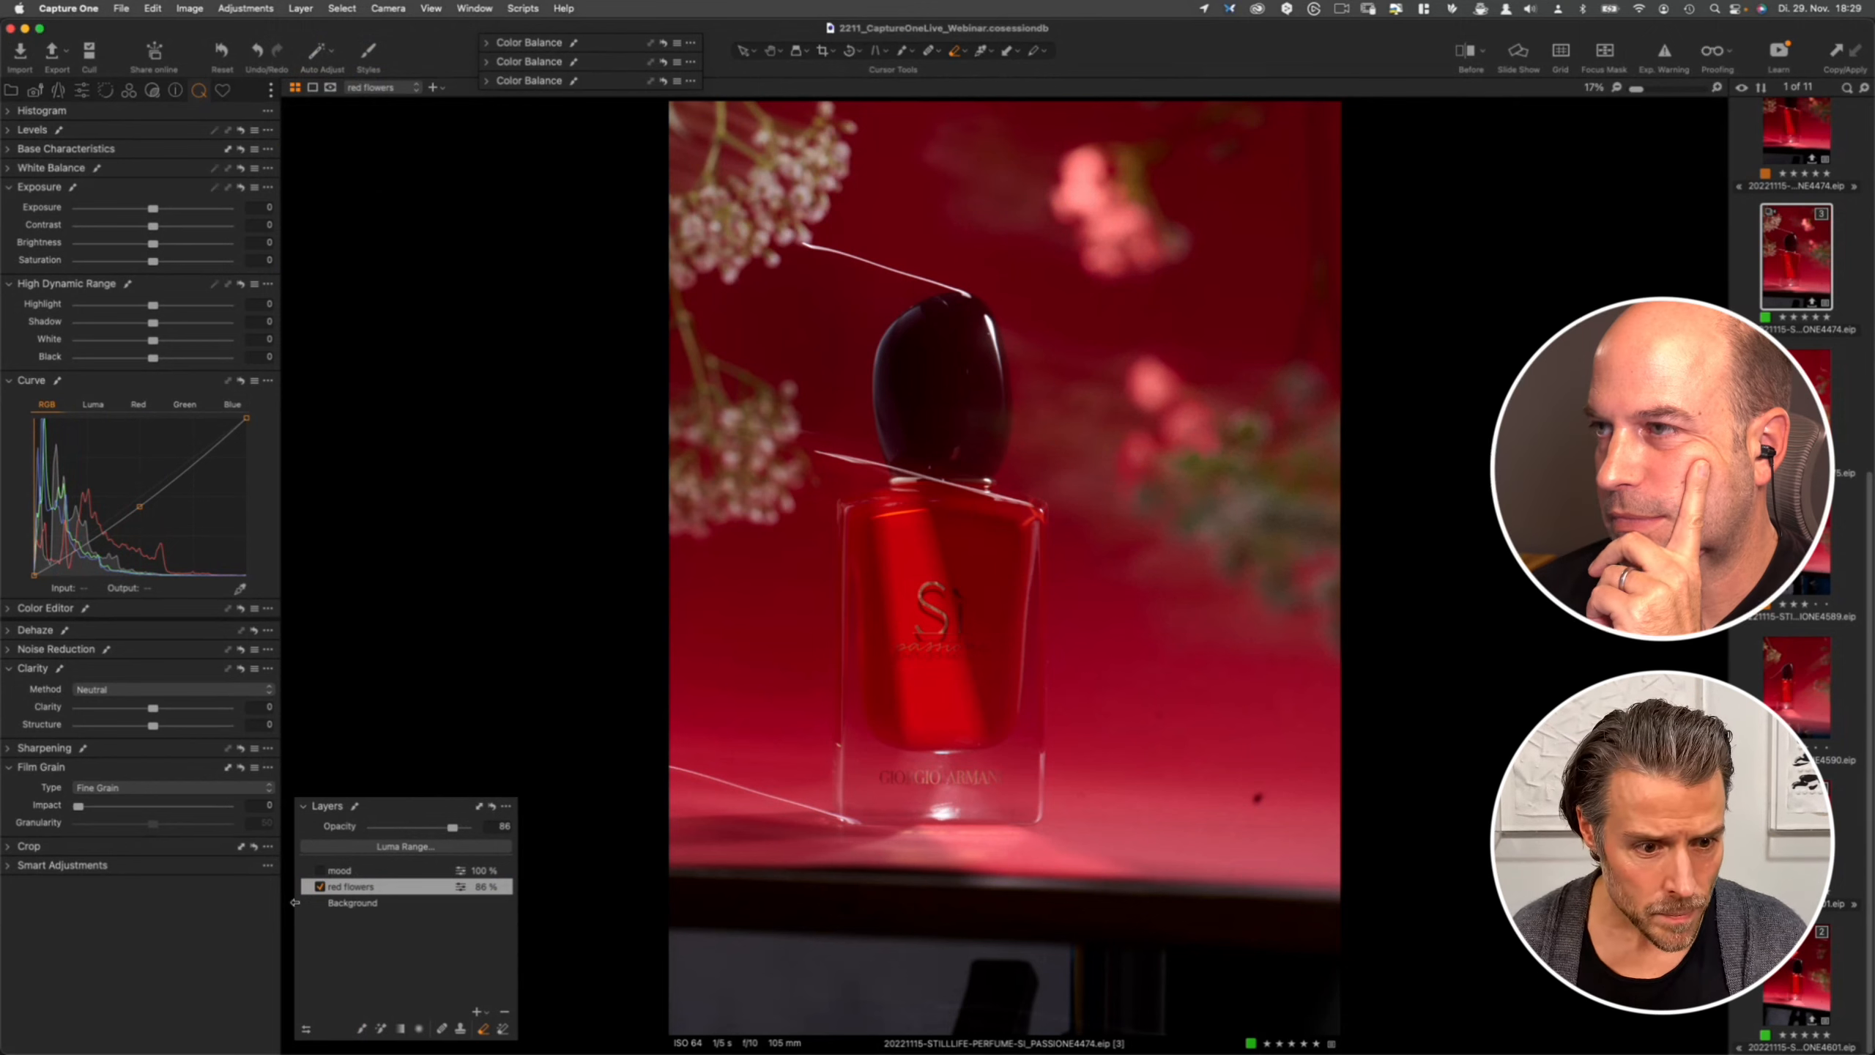
- Turn on the mood layer and compare the image before and after the adjustments
left_click(322, 872)
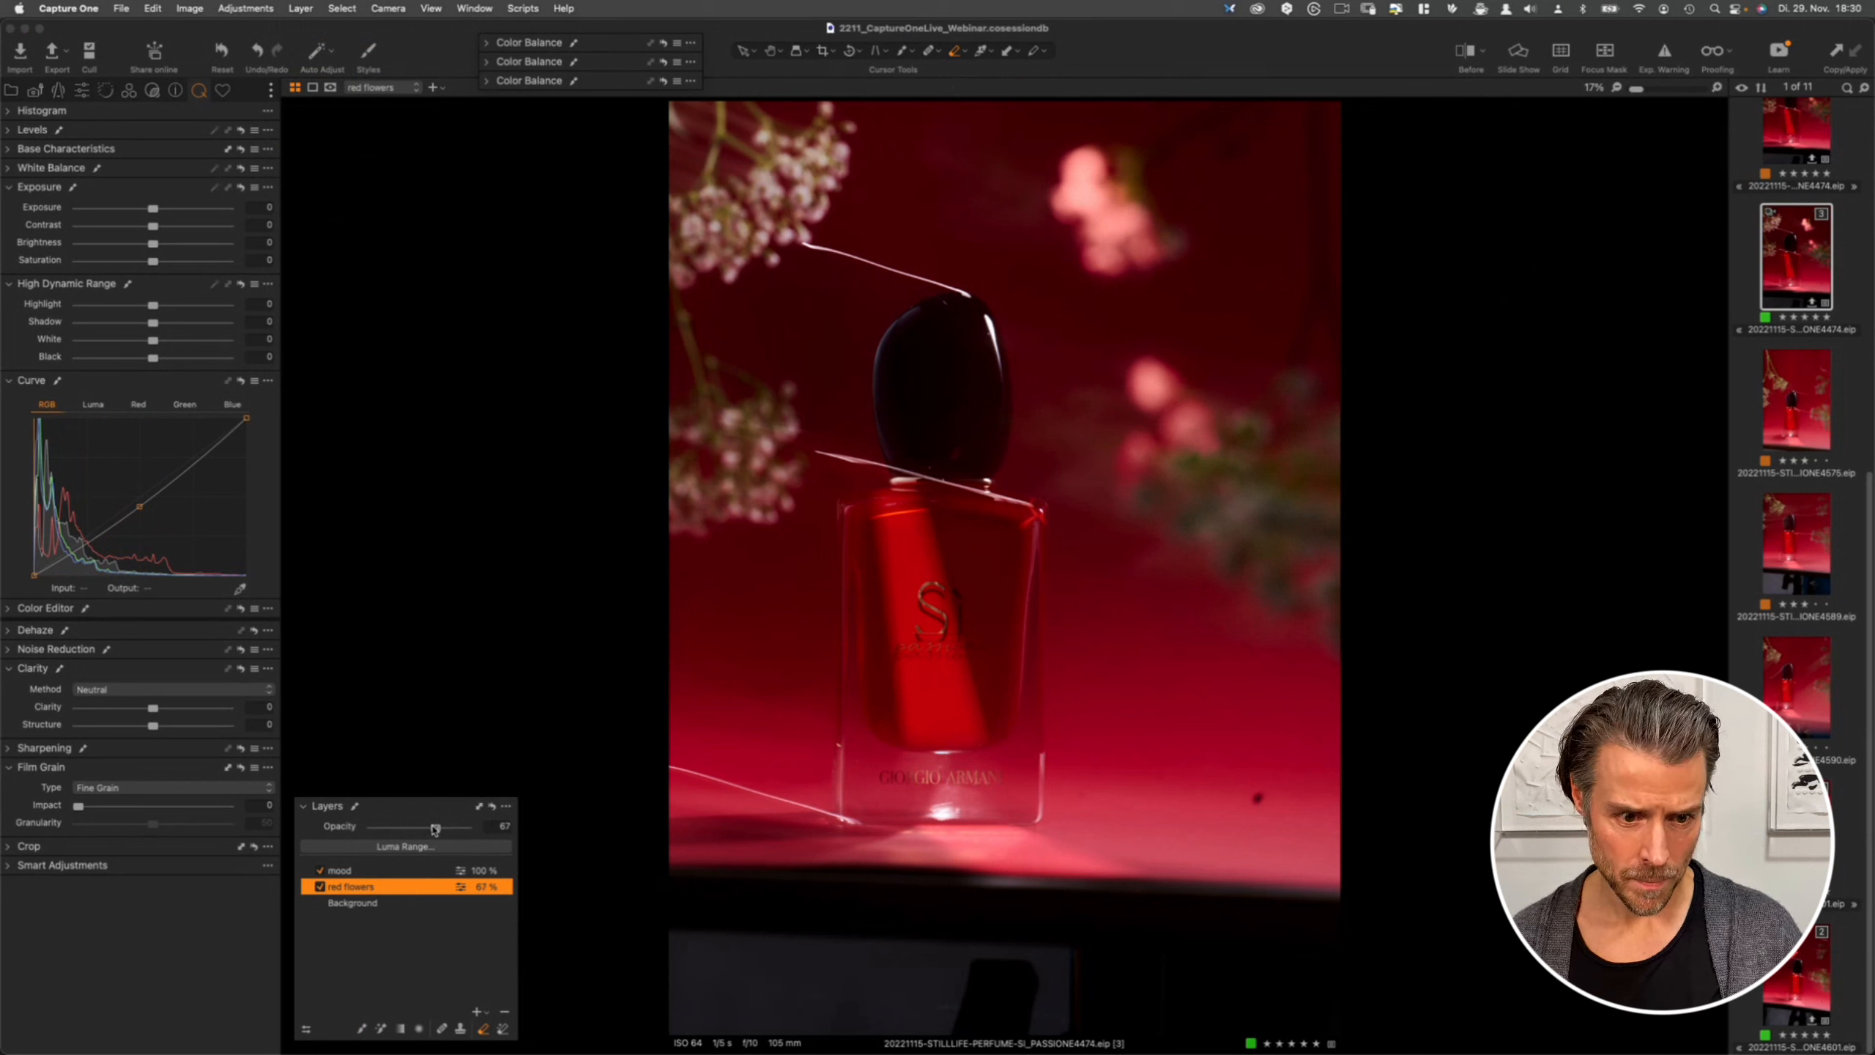
left_click(1465, 54)
left_click(1465, 53)
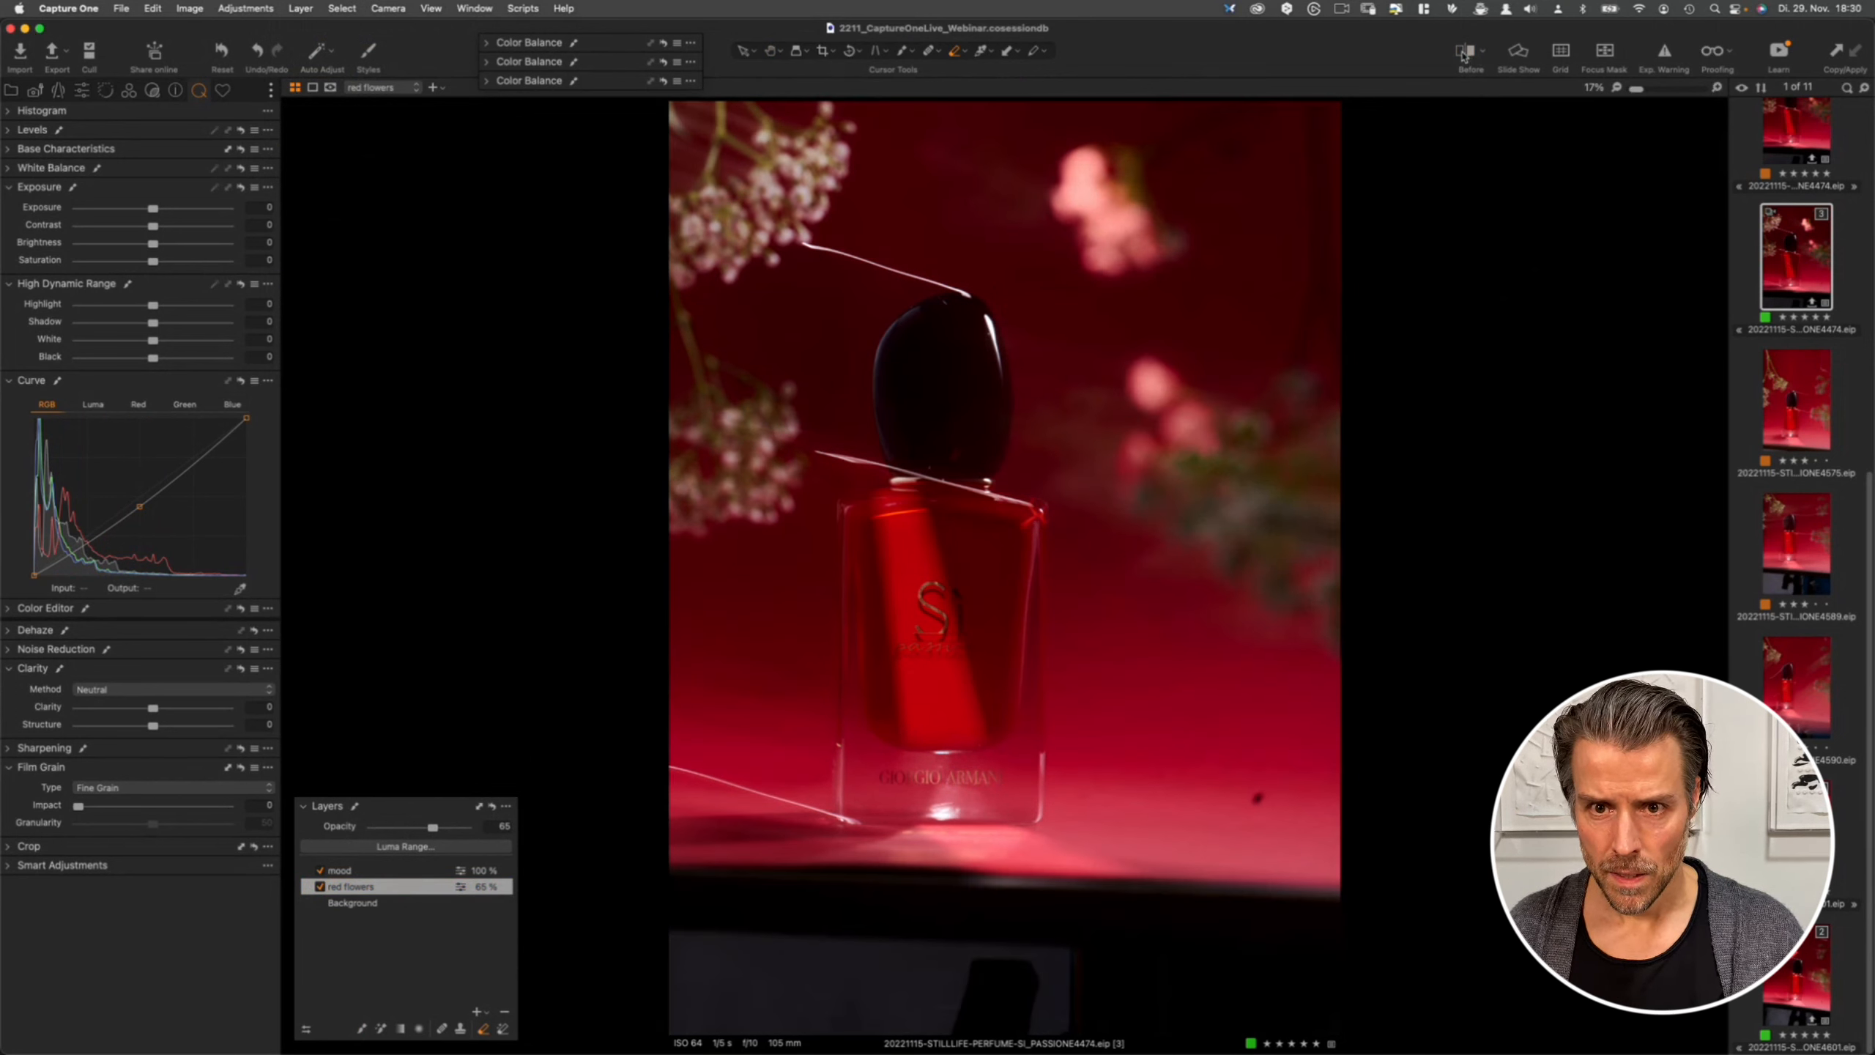
- With a second perfume shot shown alongside, darken the Luma curve by lowering the midtones and the white point
left_click(1803, 947, "super")
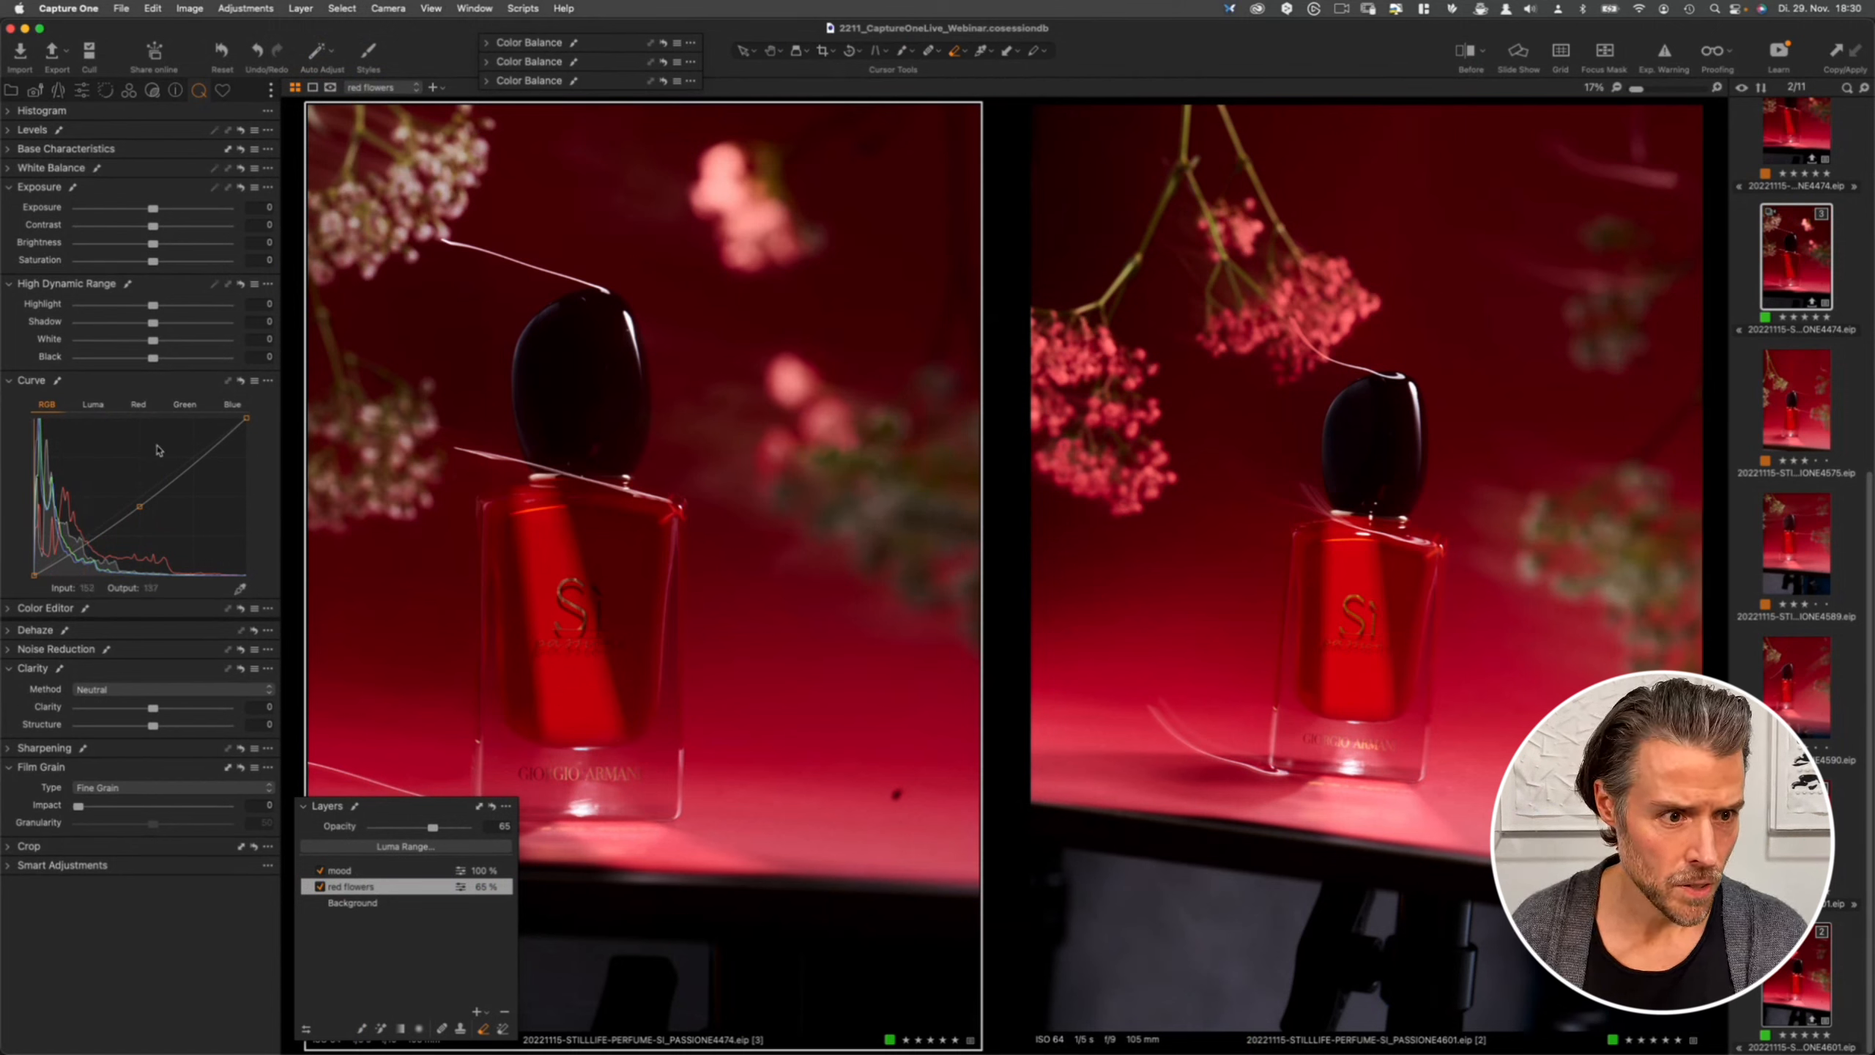
left_click(93, 406)
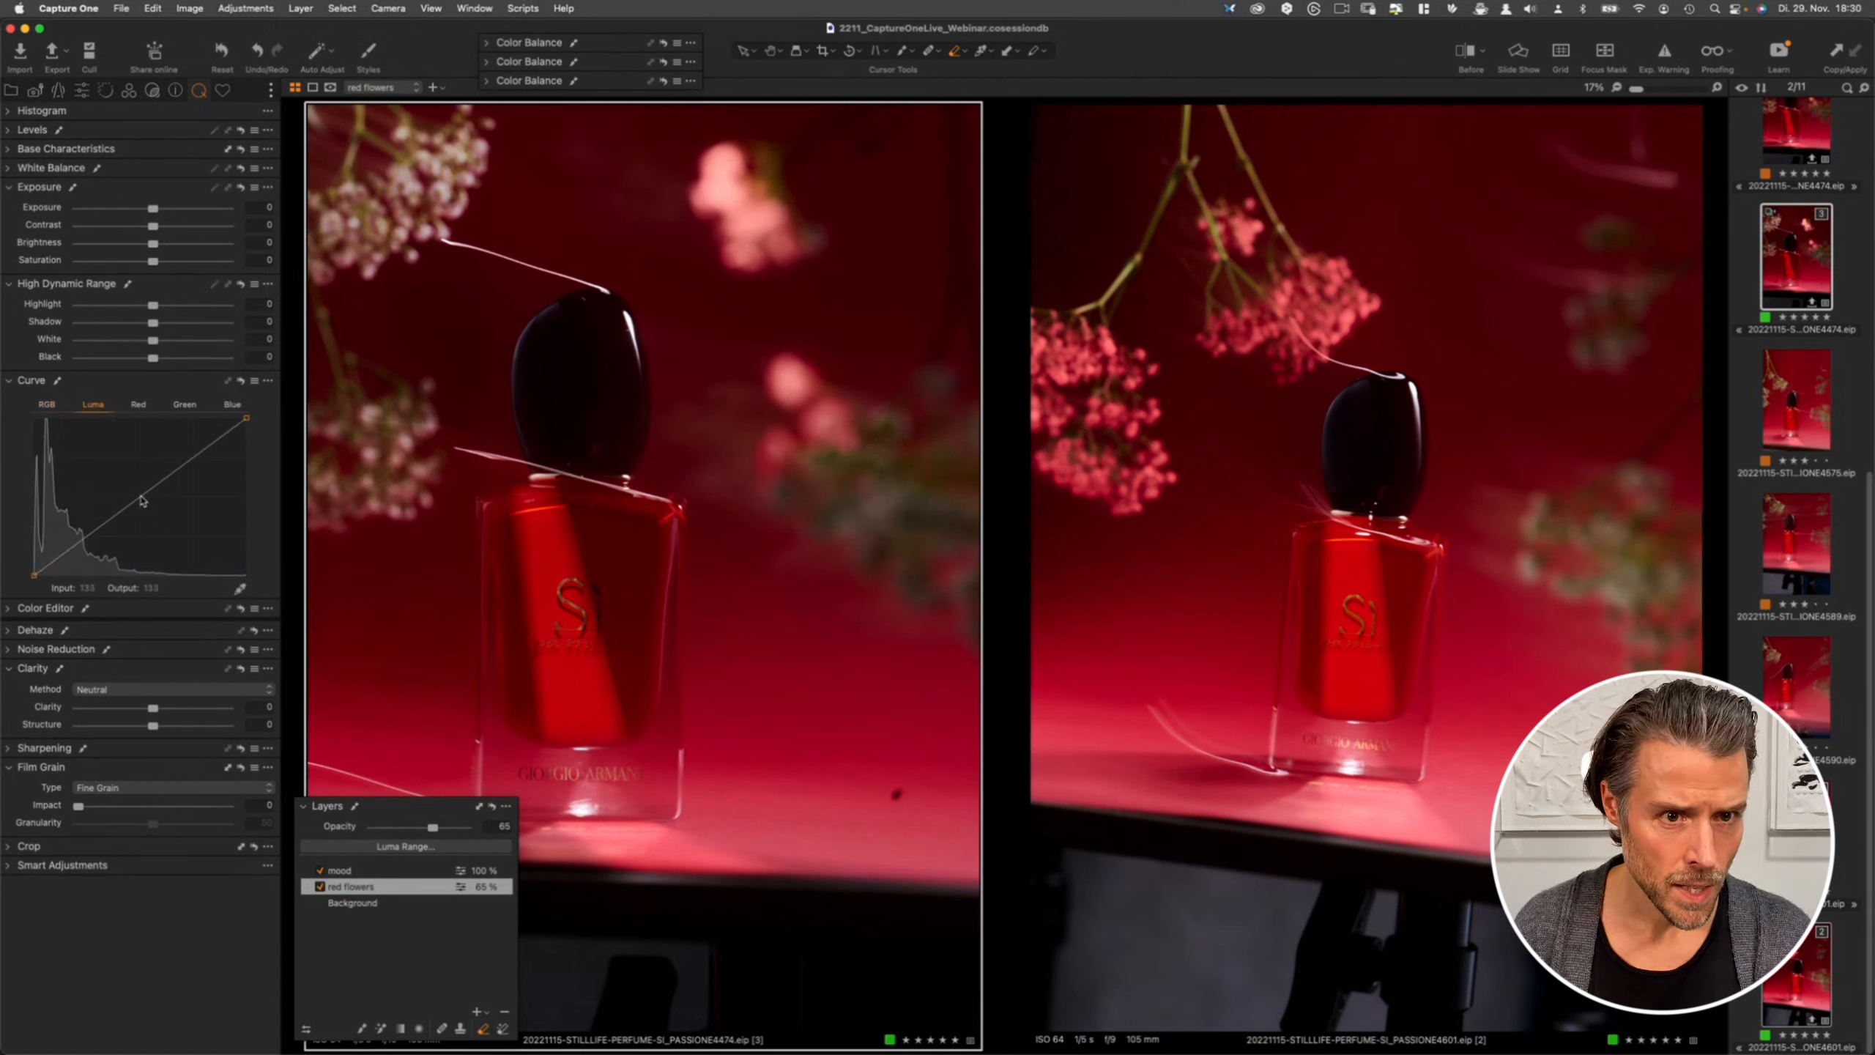
left_click_drag(143, 501, 145, 520)
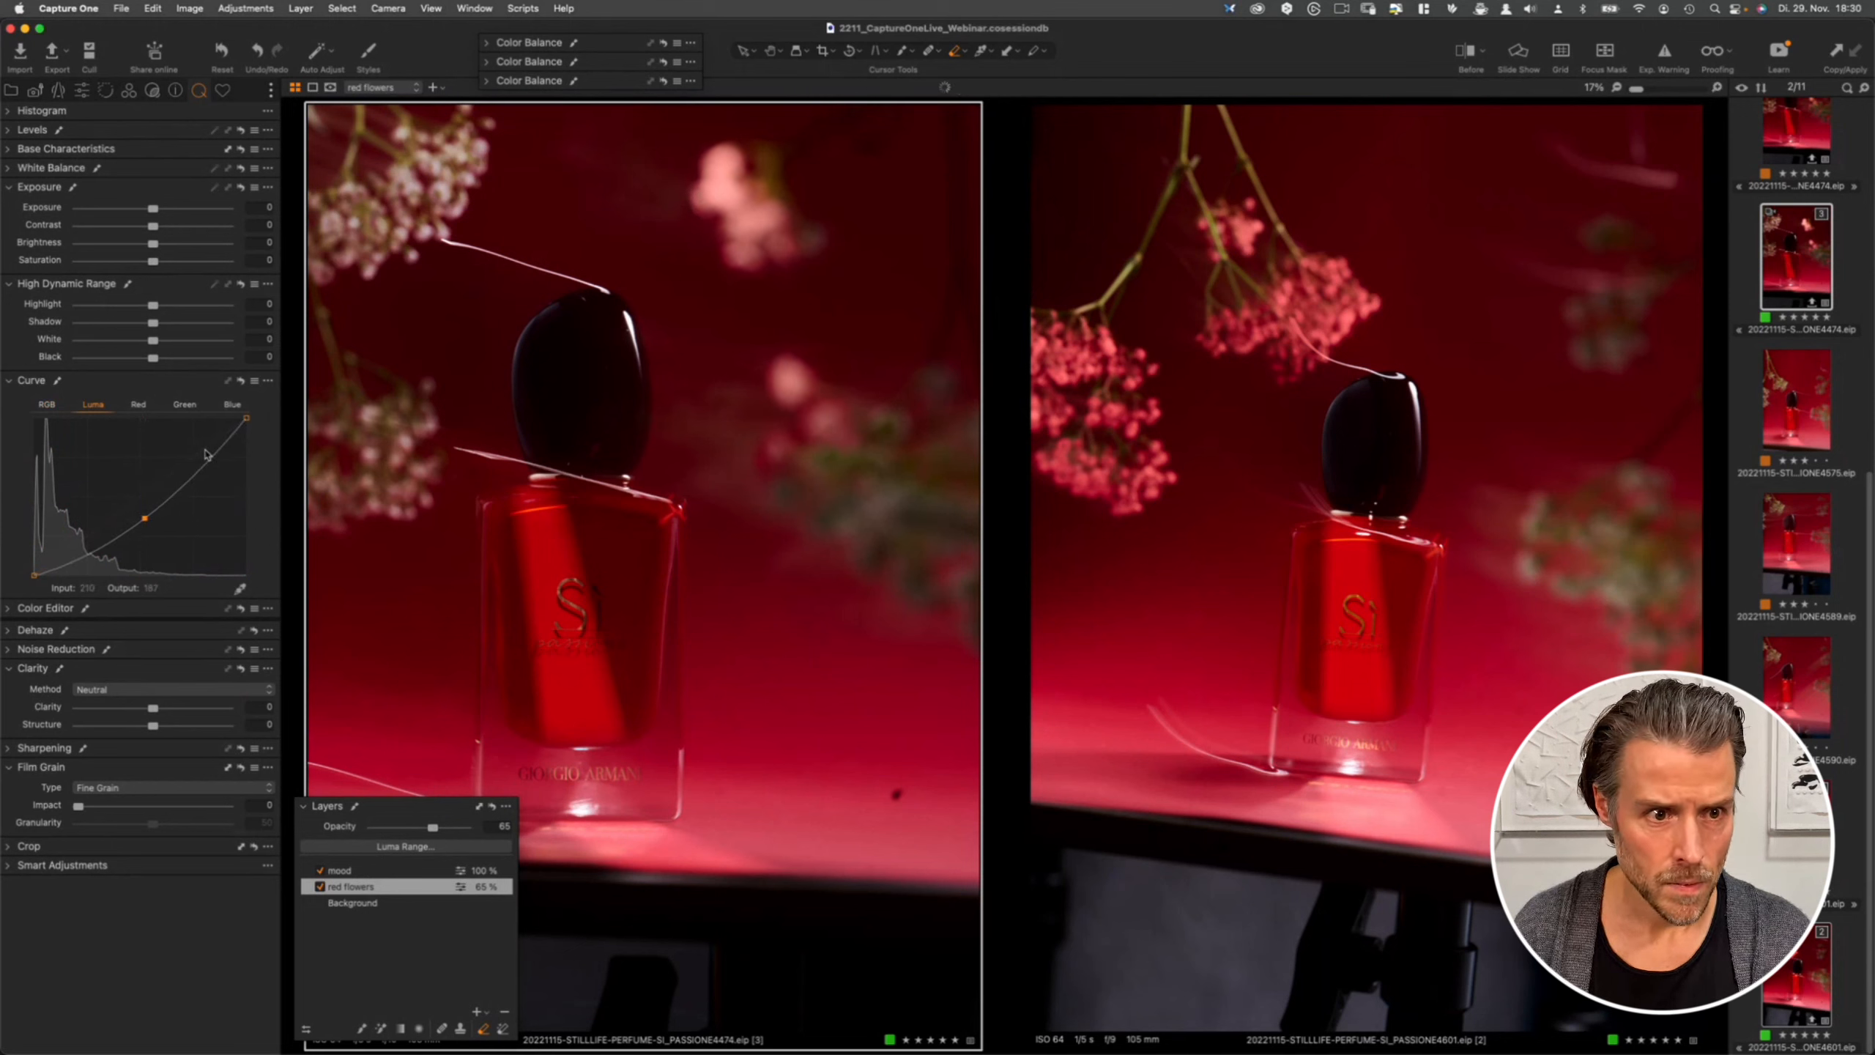
left_click_drag(244, 421, 246, 451)
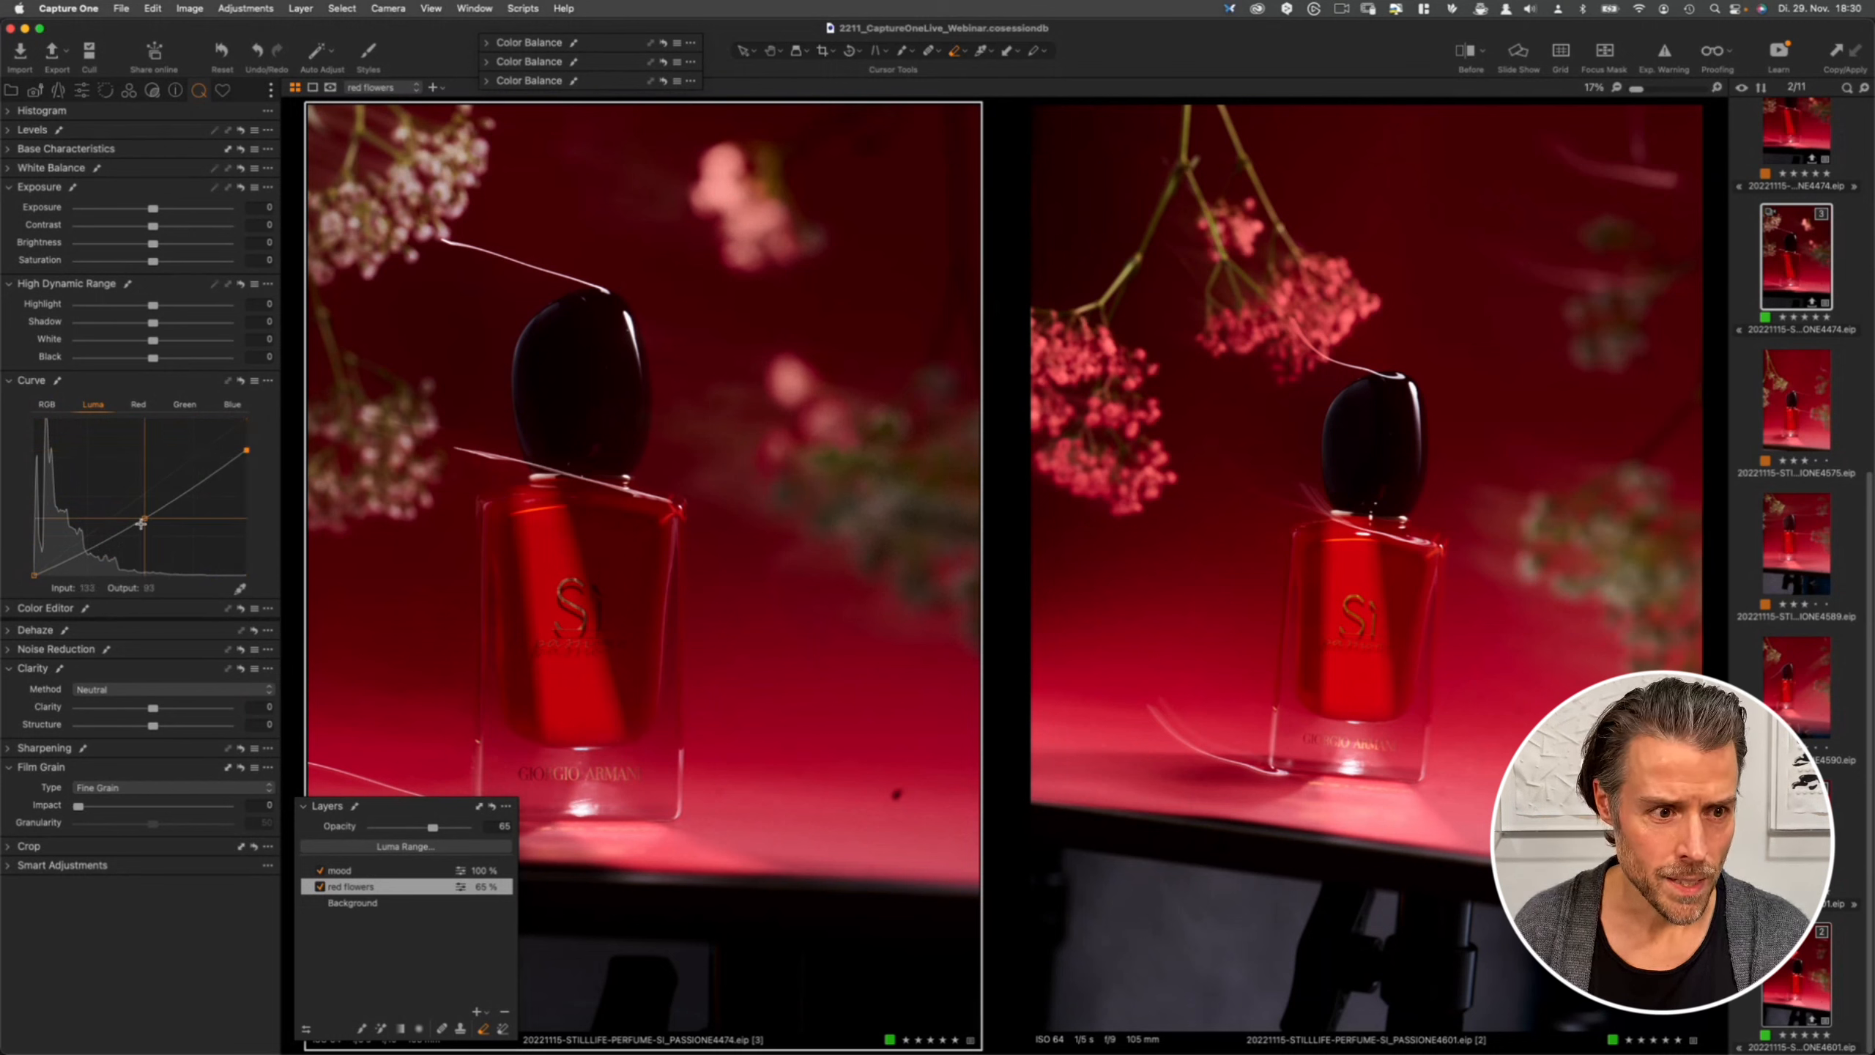
left_click_drag(145, 518, 147, 523)
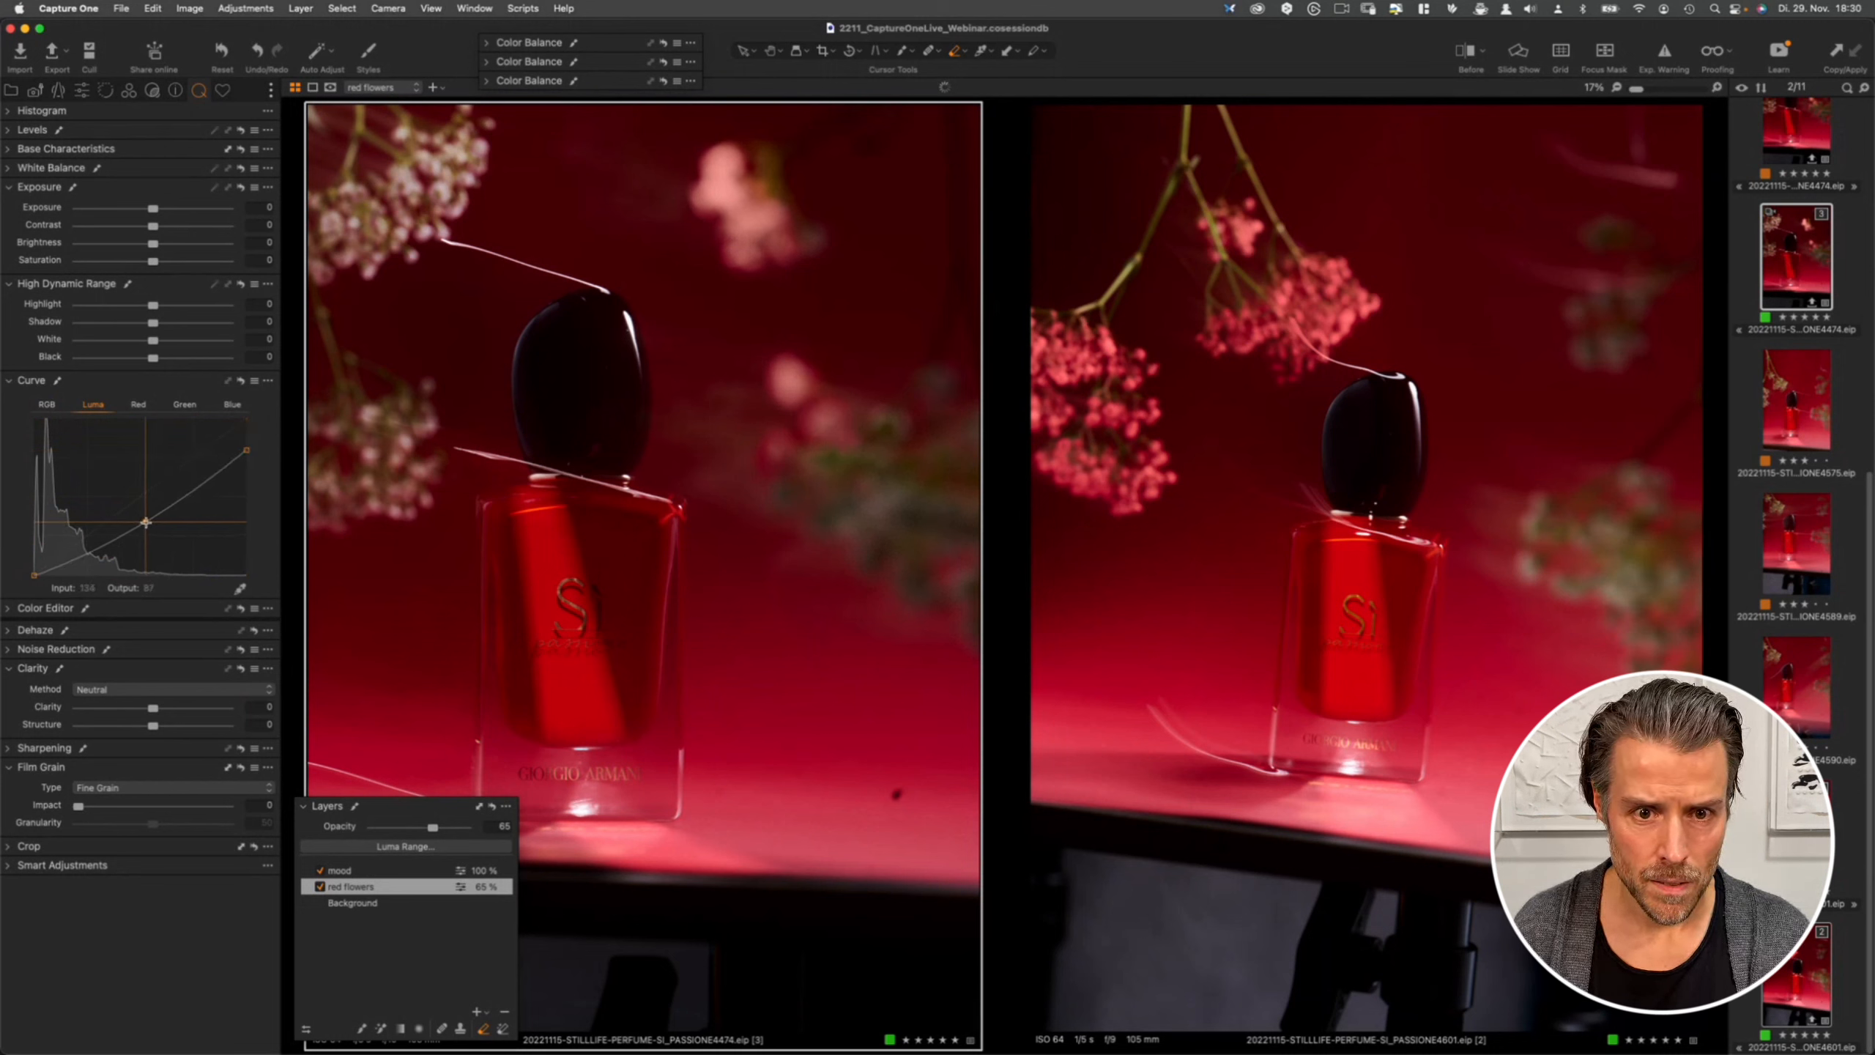
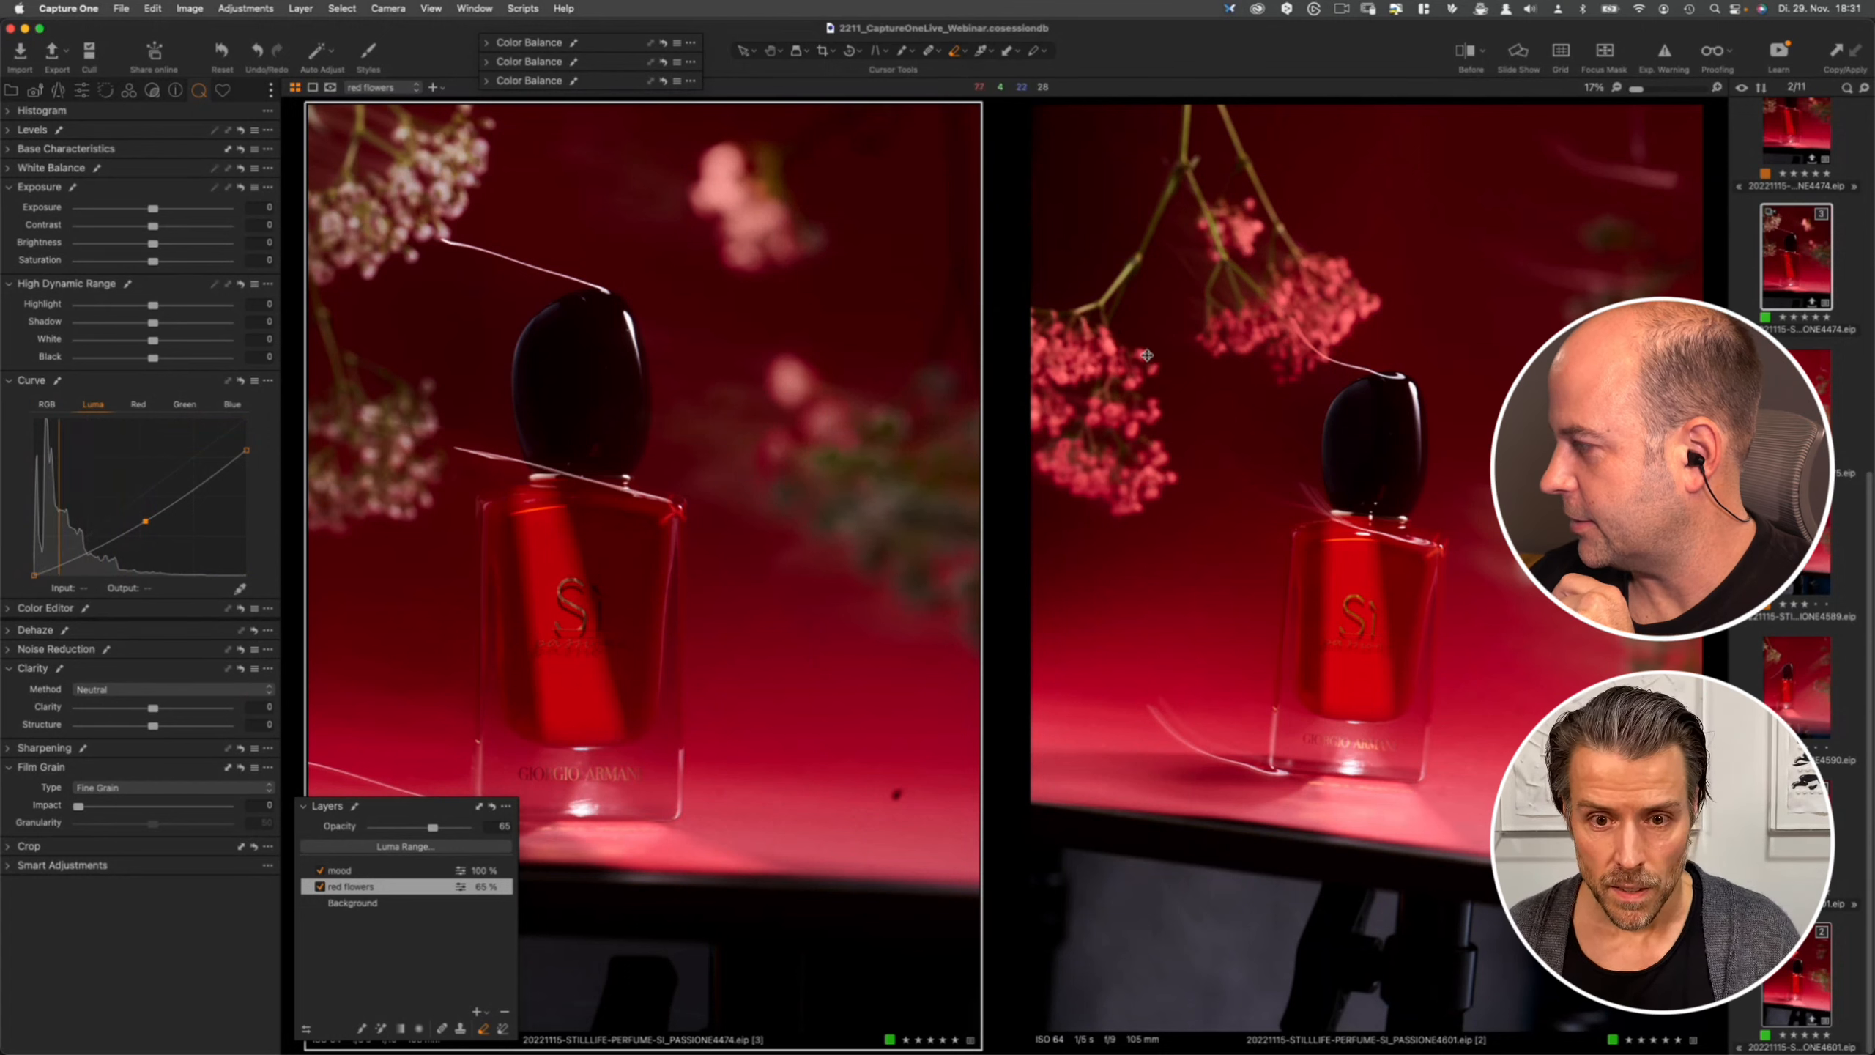
- Switch to Photoshop to view the layered composite of the same perfume shot
key("super+Tab")
key("super+Tab")
key("super+Tab")
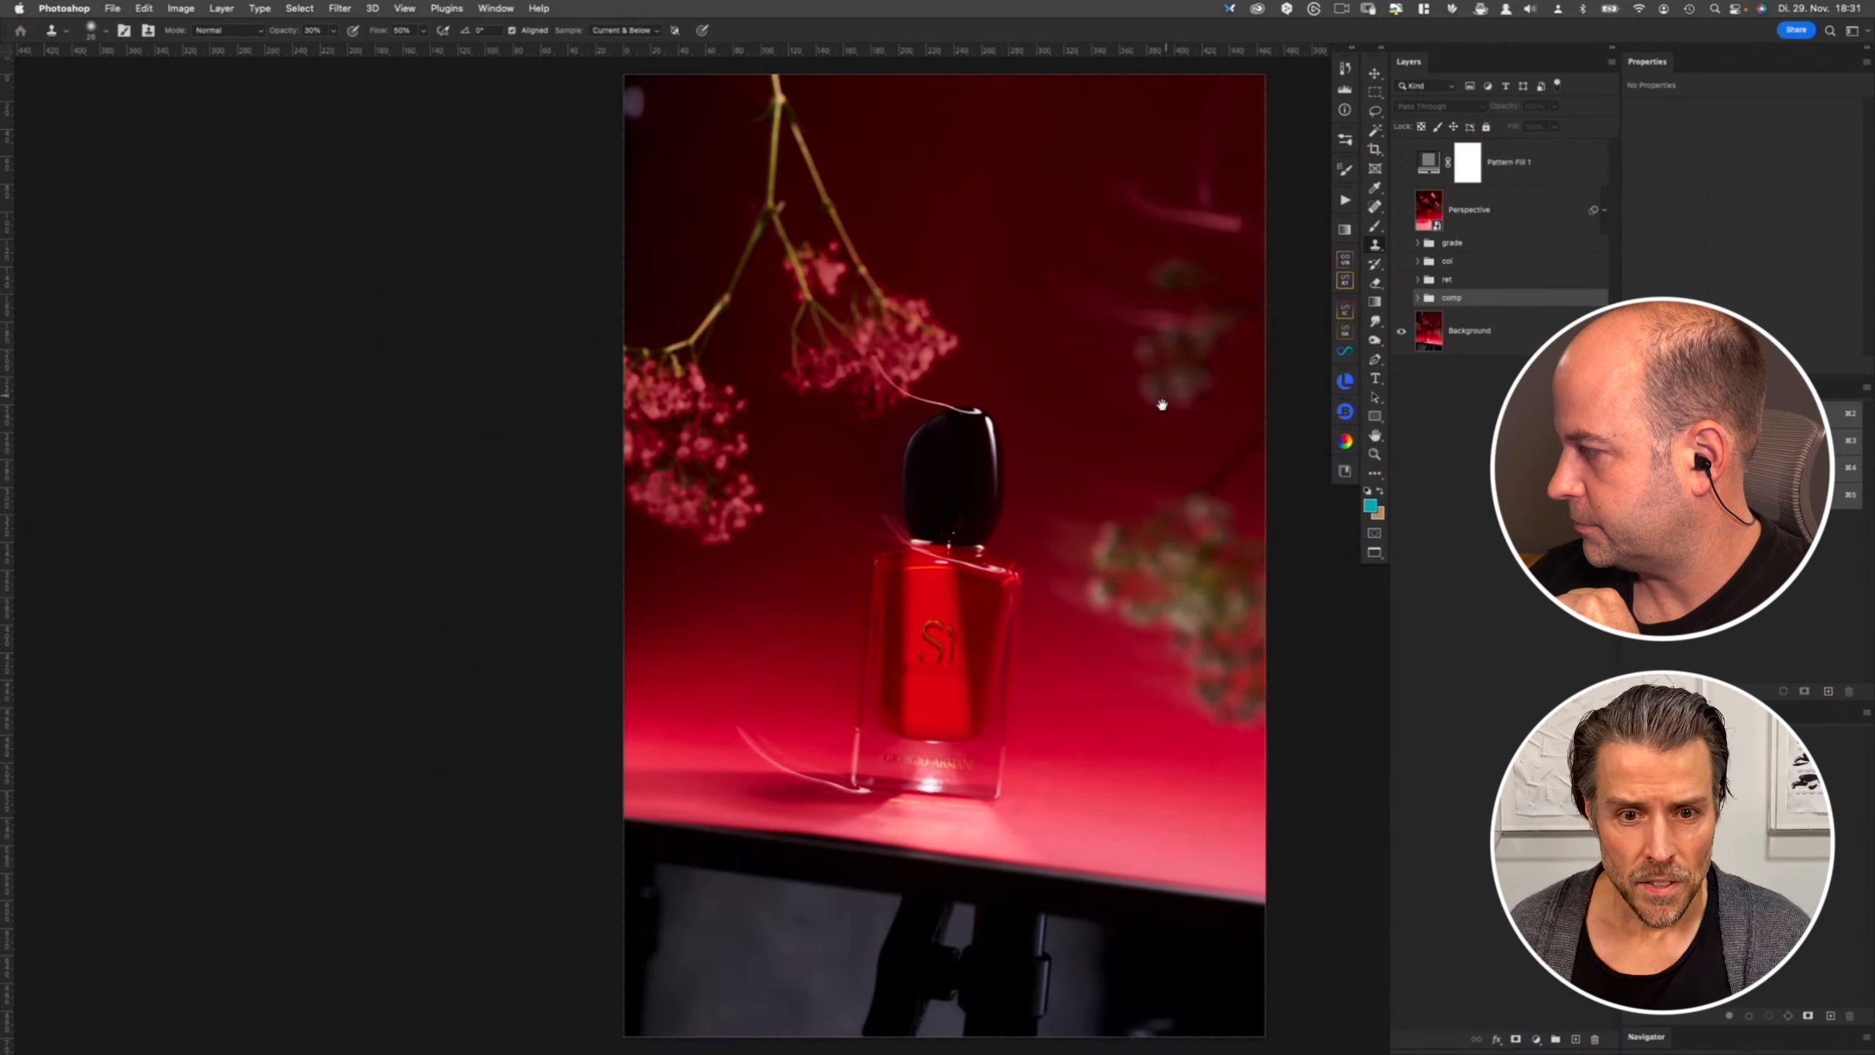
scroll(1165, 395, "right", 3)
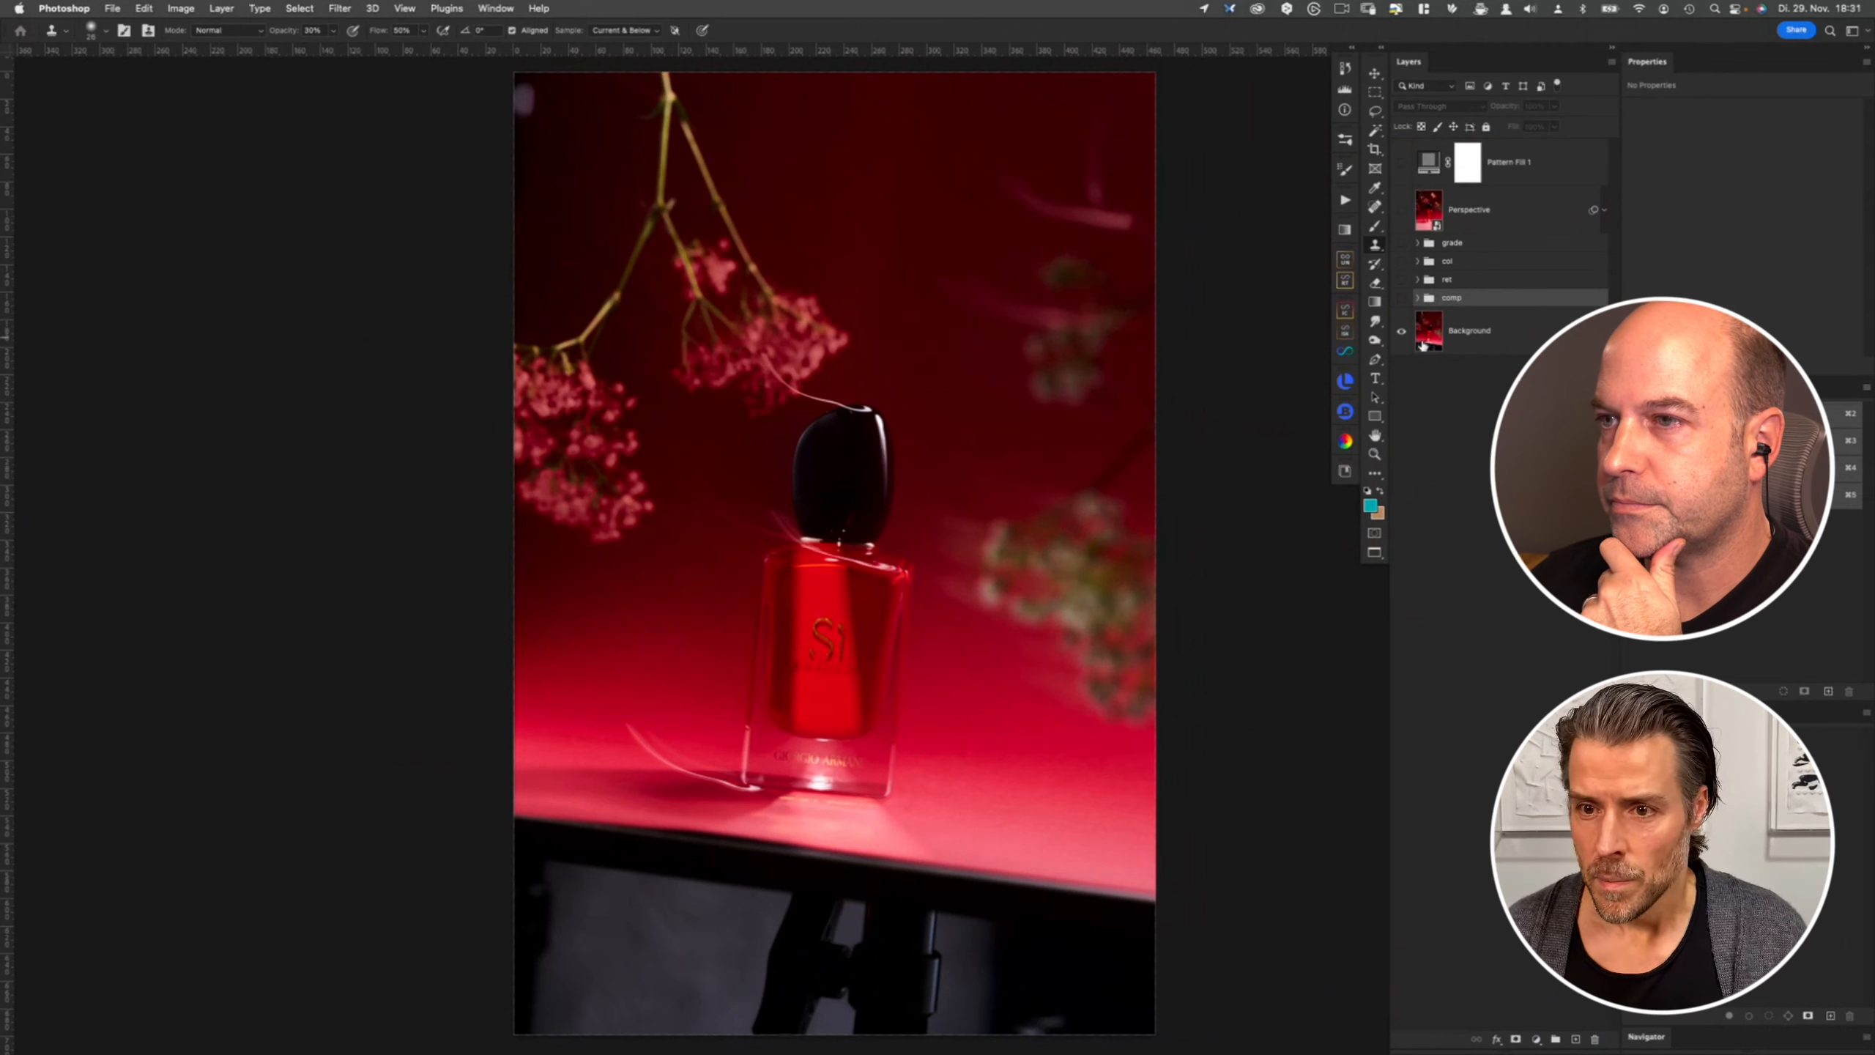
- Expand the comp group and toggle the visibility of its layers to compare the composite with the background
left_click(1423, 344)
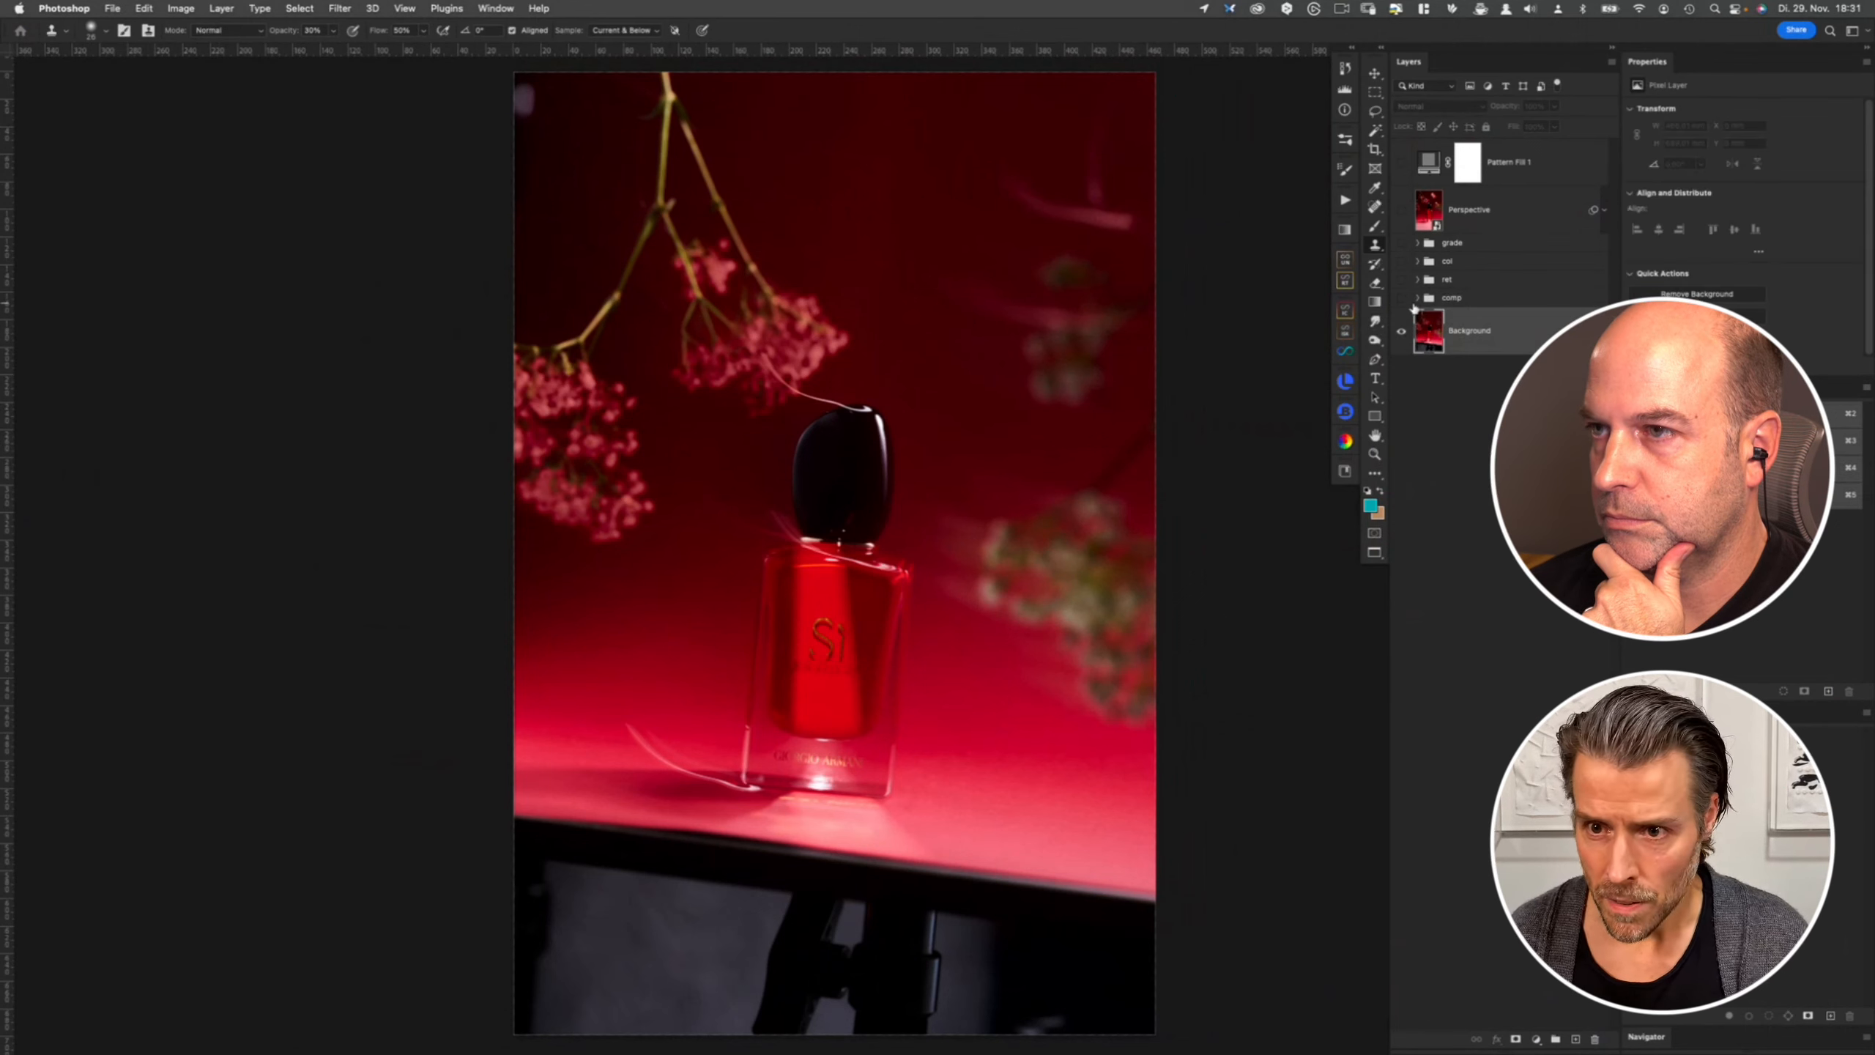
left_click(1416, 297)
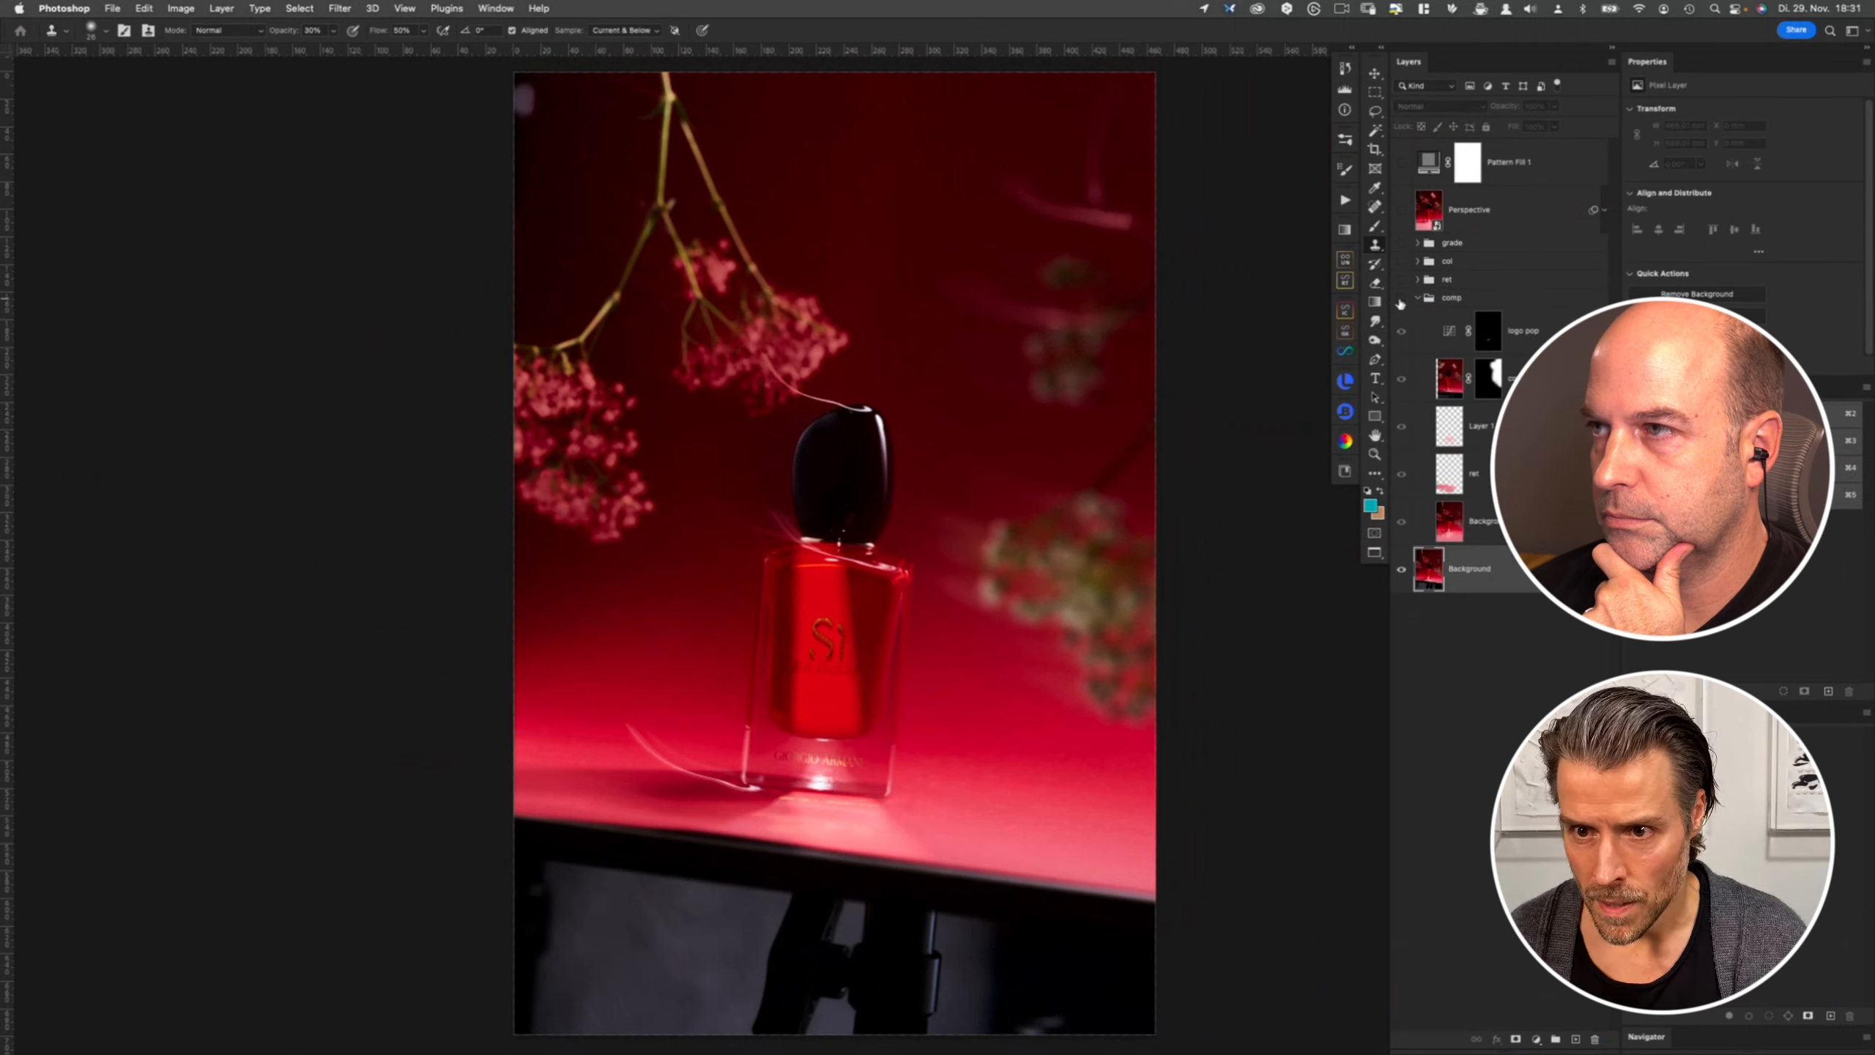
left_click(1400, 301)
left_click_drag(1401, 332, 1400, 478)
left_click(1449, 521)
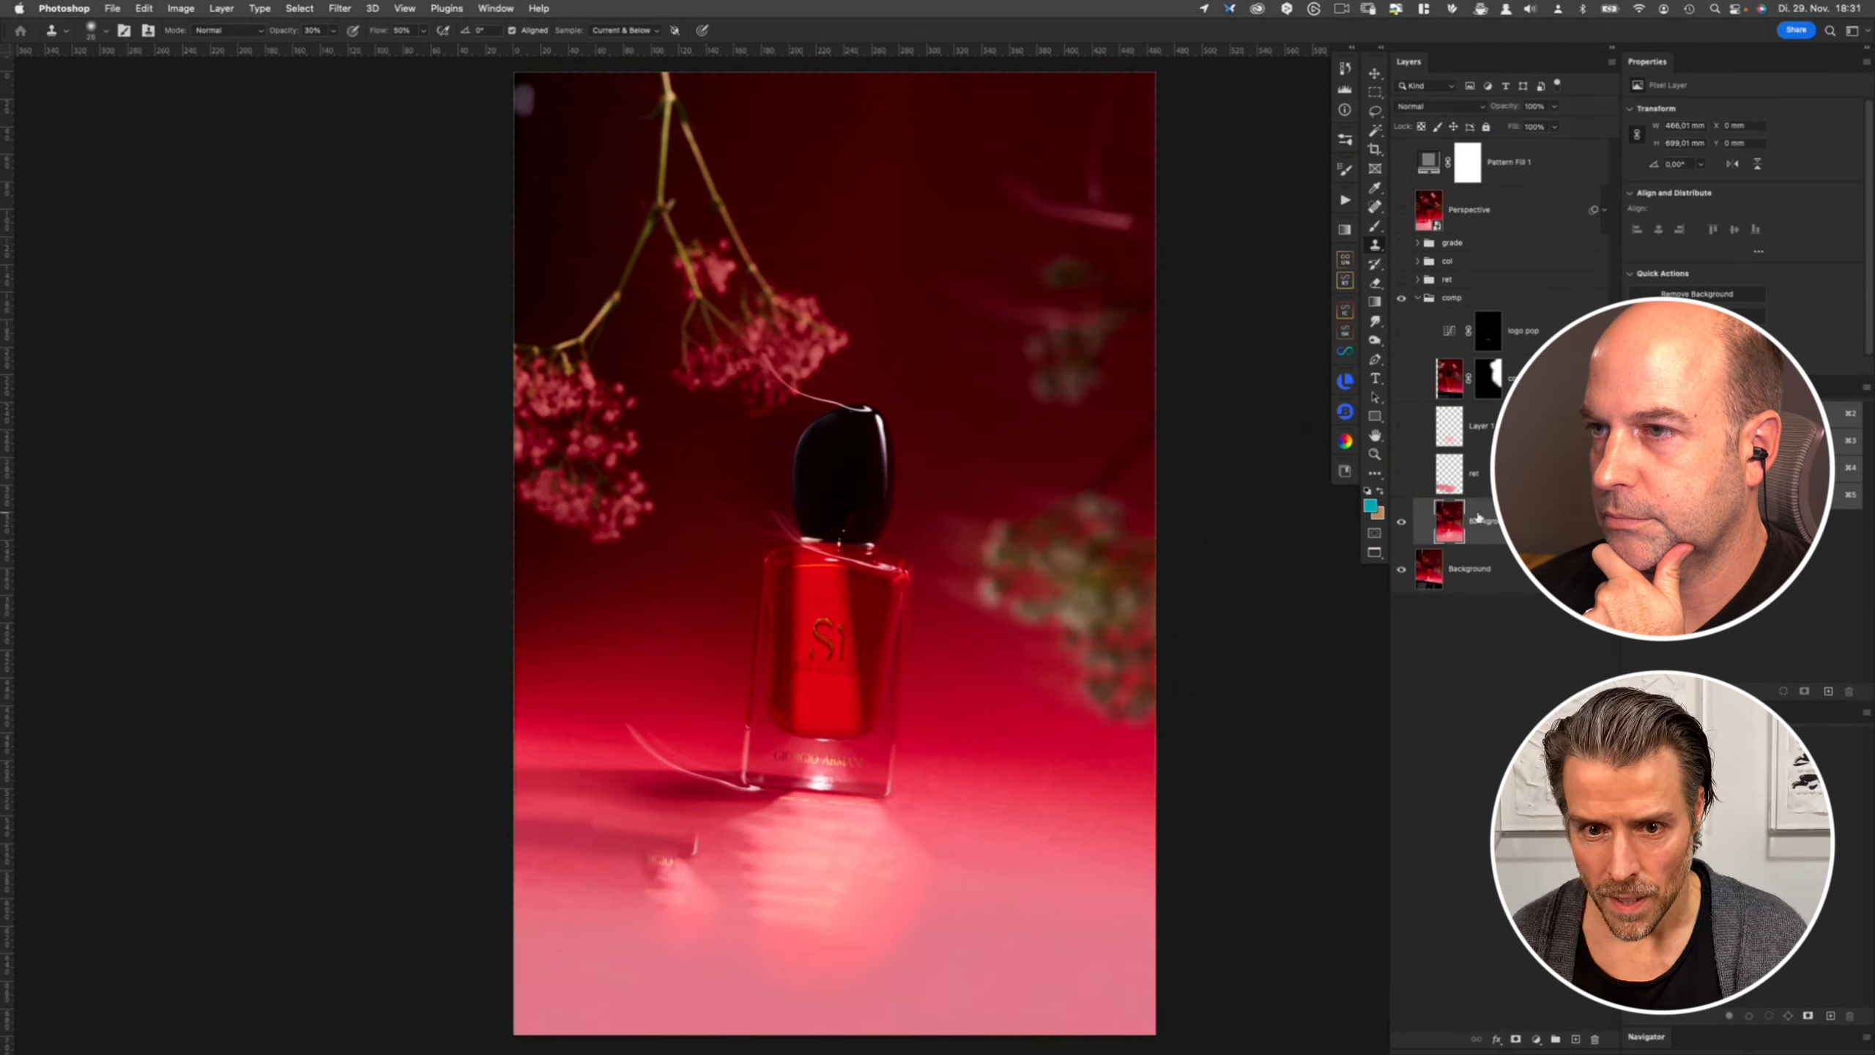
left_click(1401, 523)
left_click(1401, 523)
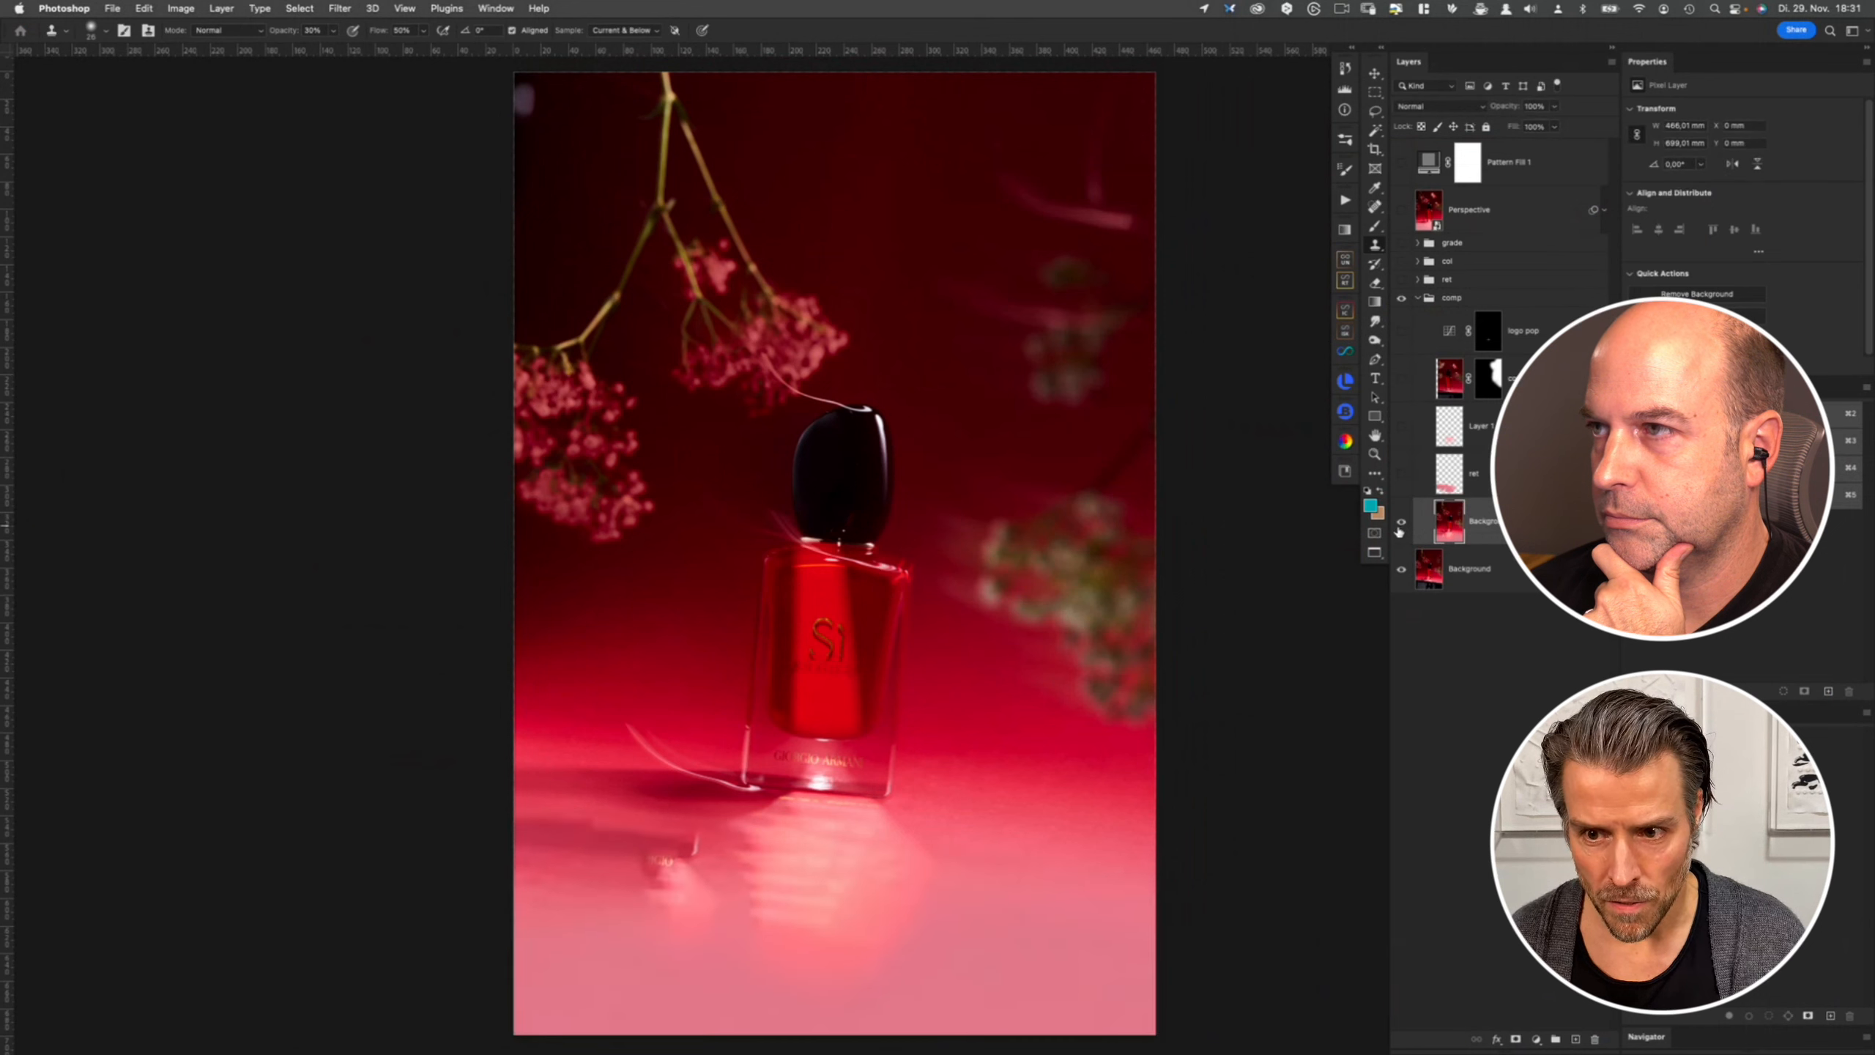
left_click(1403, 522)
left_click(1403, 522)
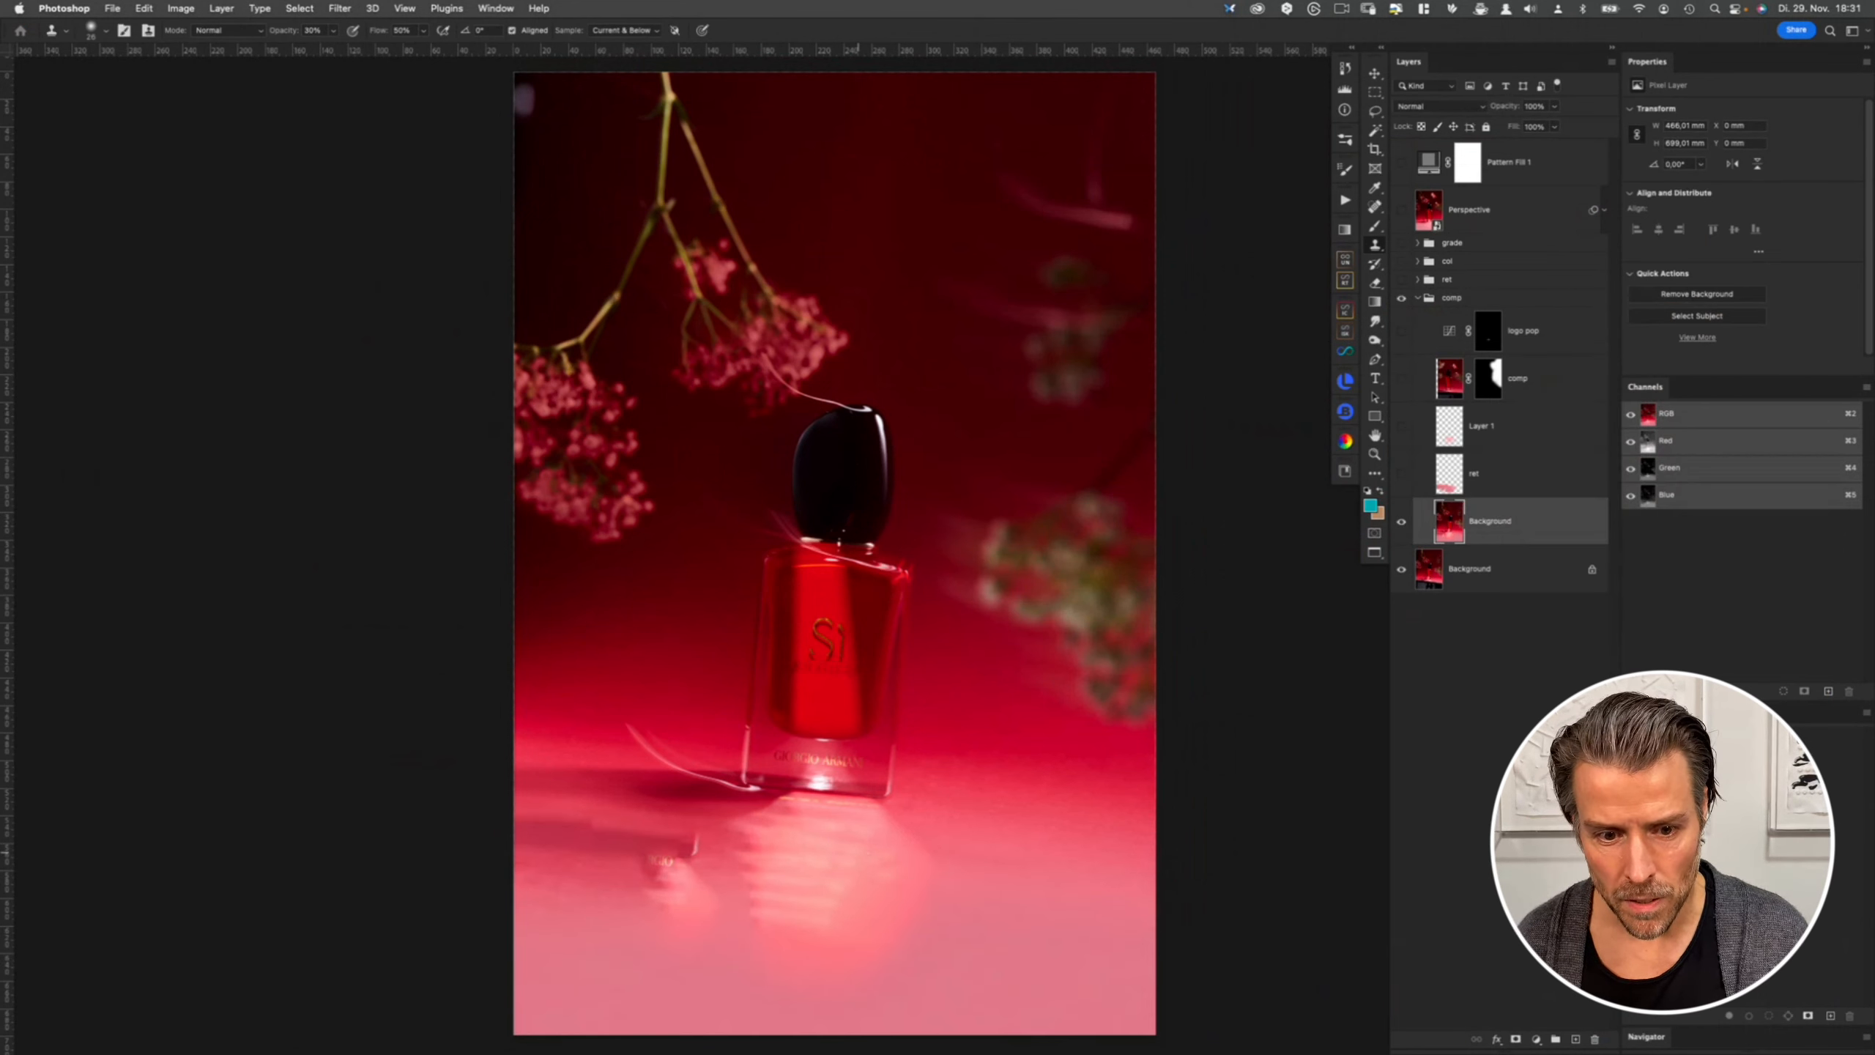
- Toggle the red and Layer 1 retouch layers on and off to compare the cleaned floor with the original
left_click(1402, 473)
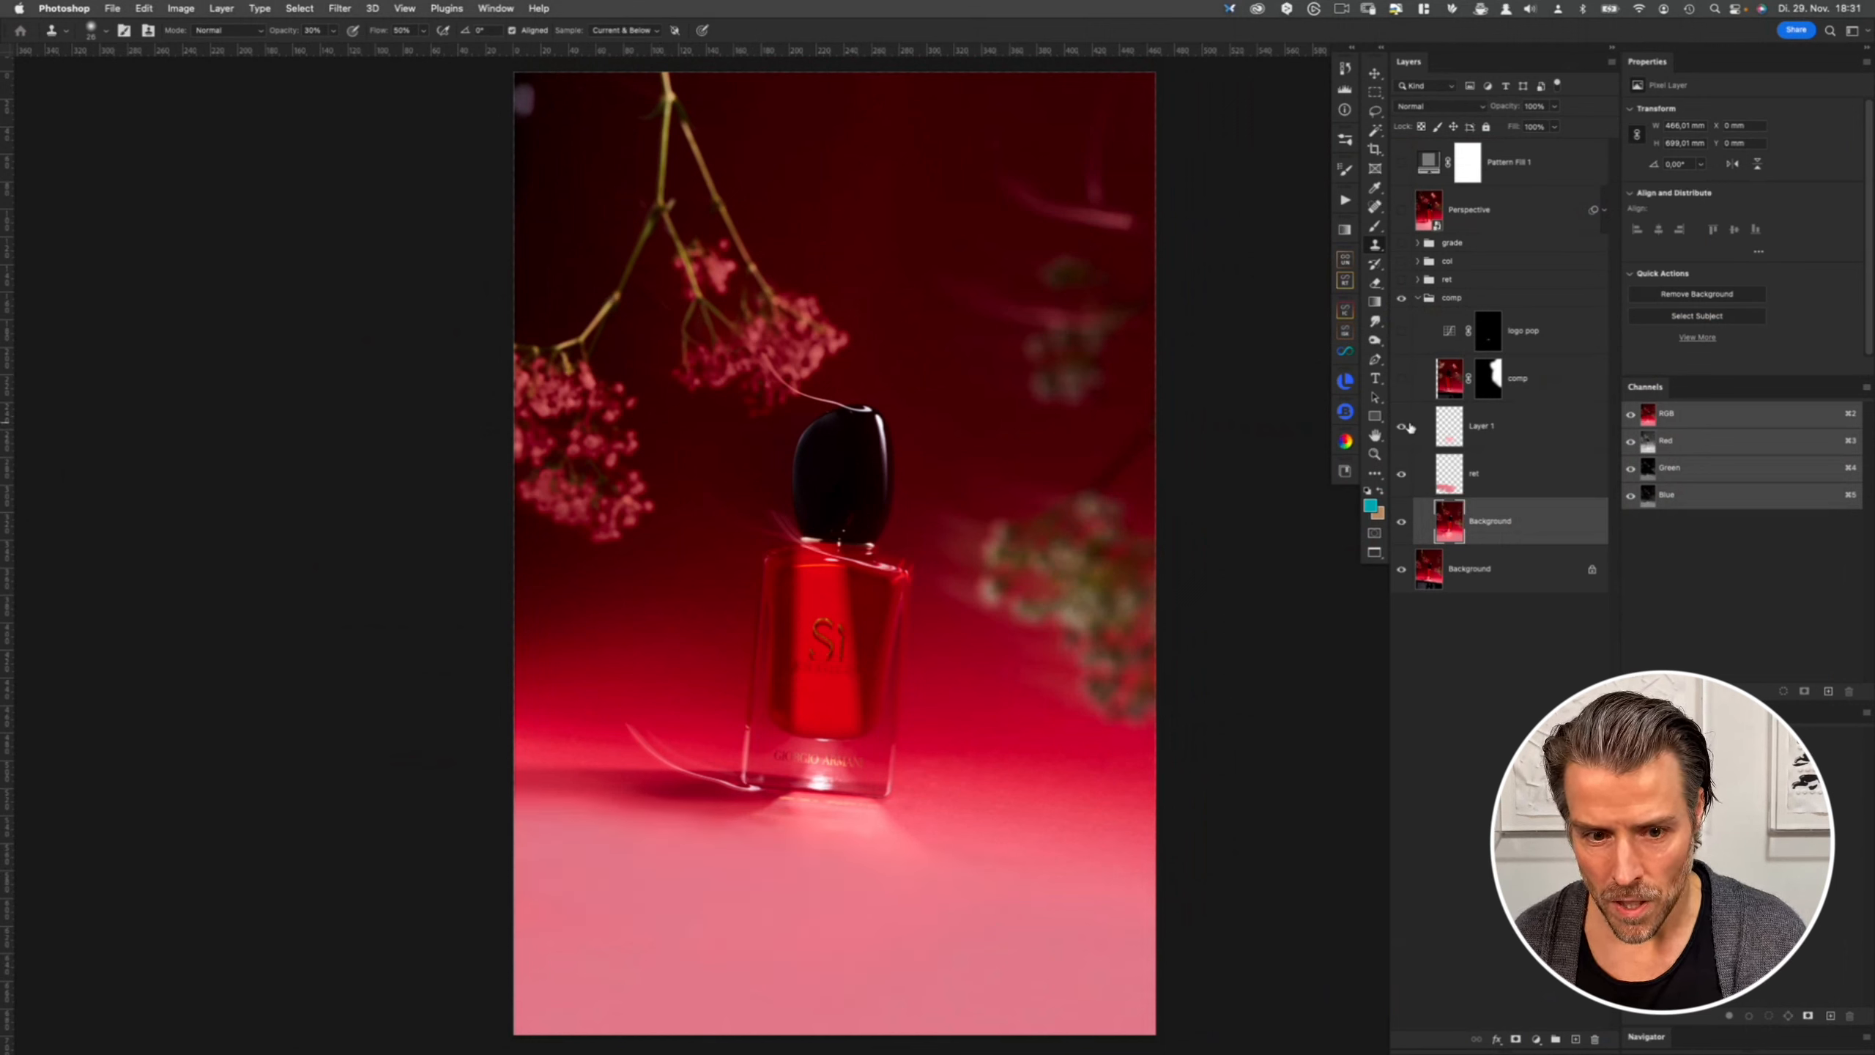
left_click(1401, 426)
left_click(1525, 444)
left_click(1528, 474, "shift")
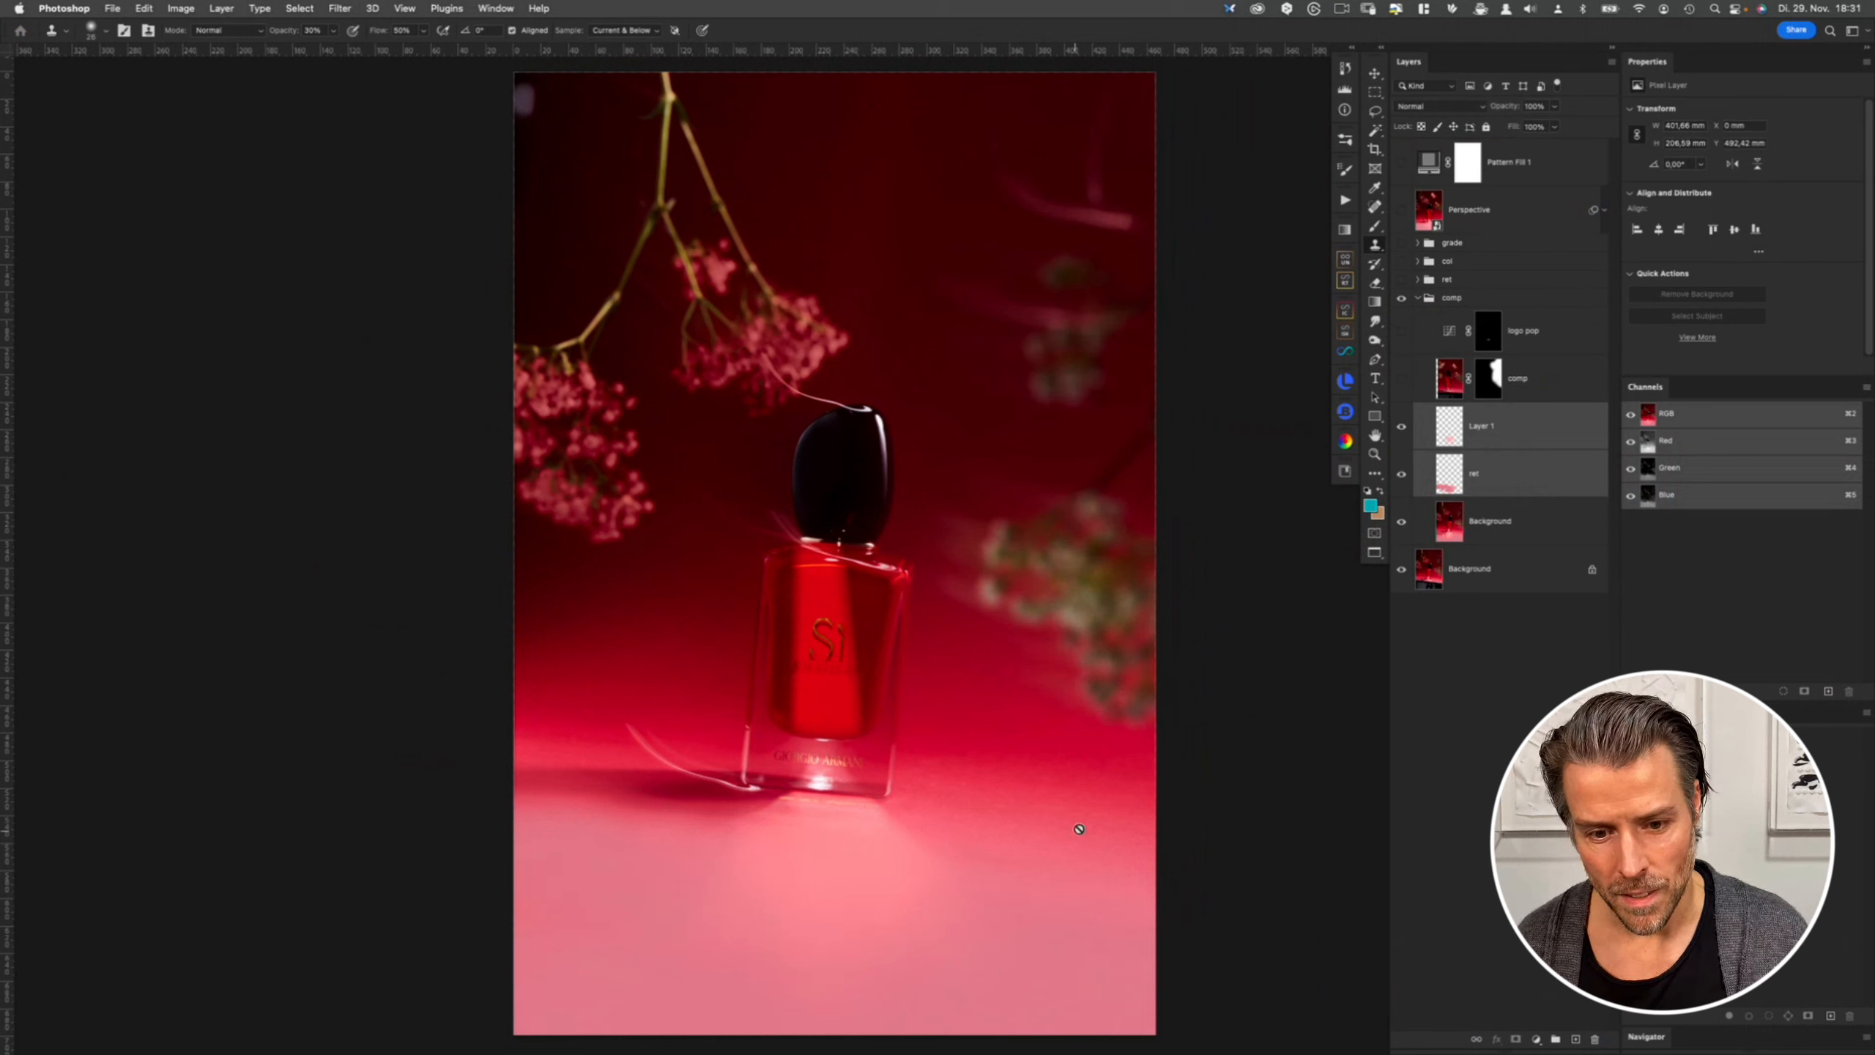
key("super+comma")
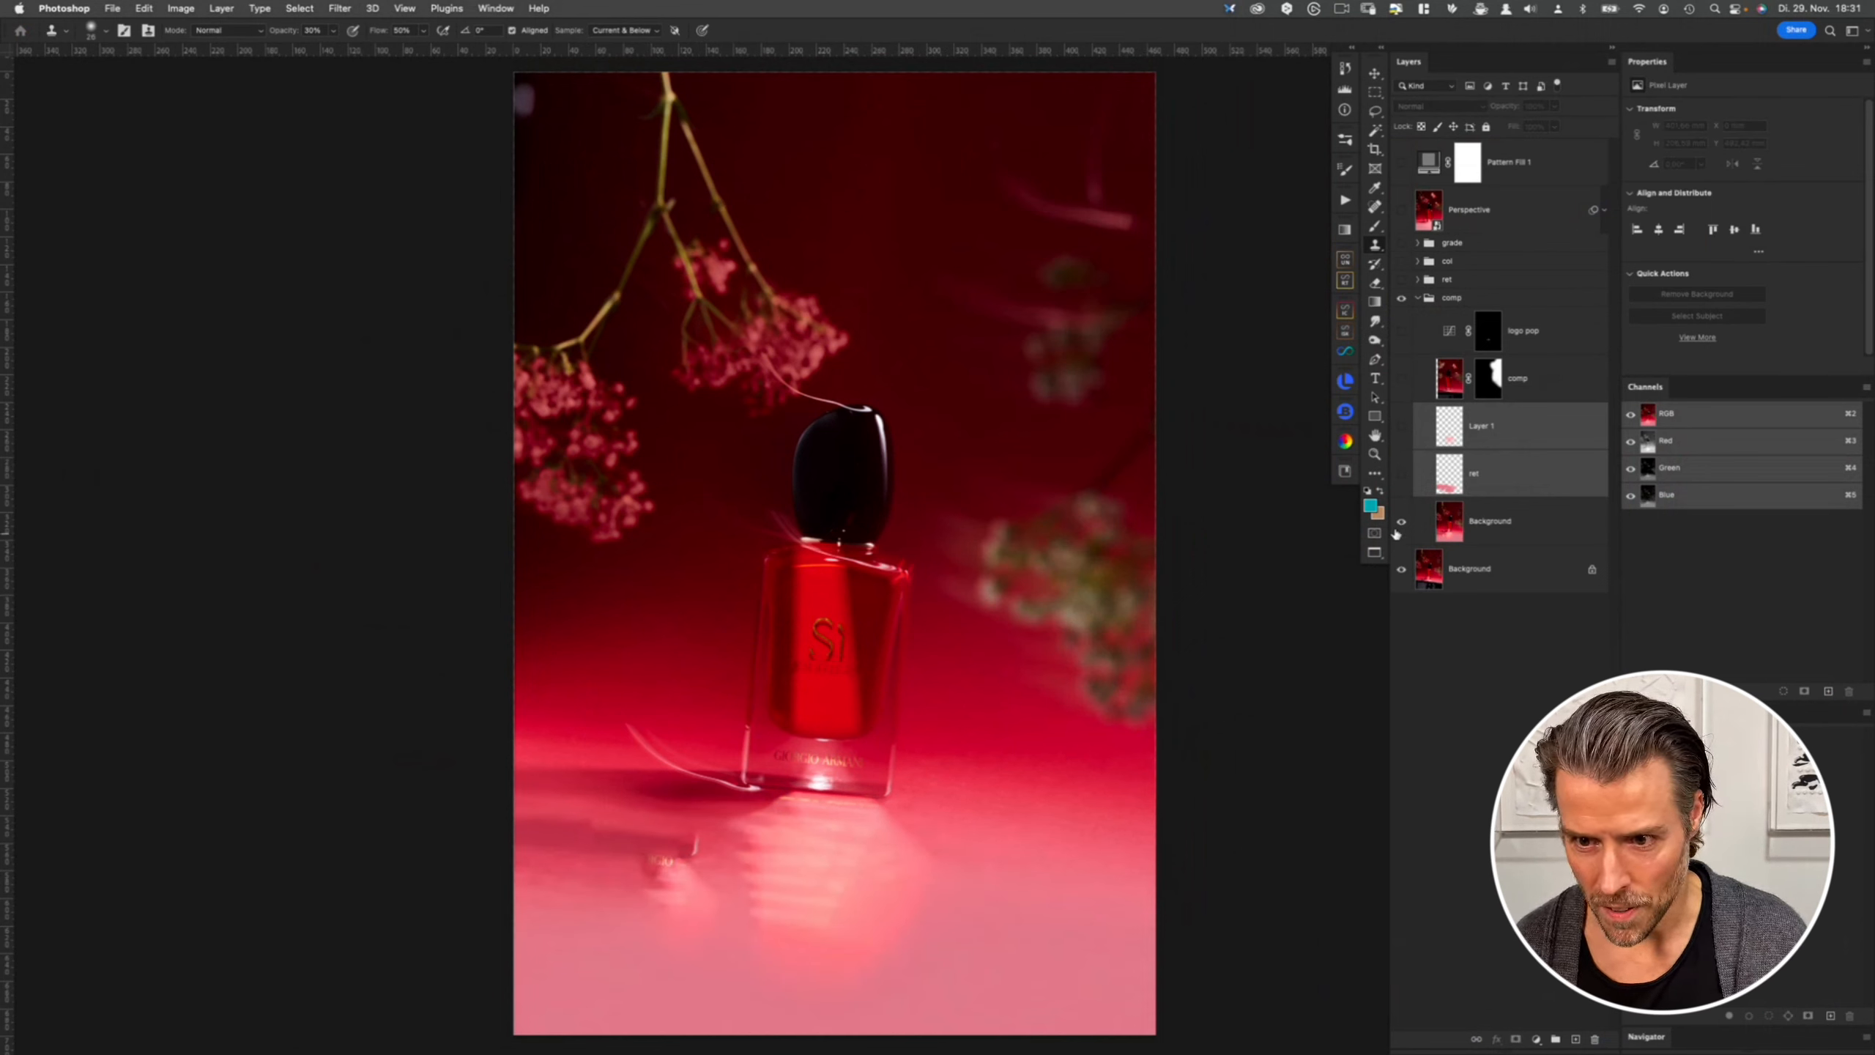
left_click(1400, 523)
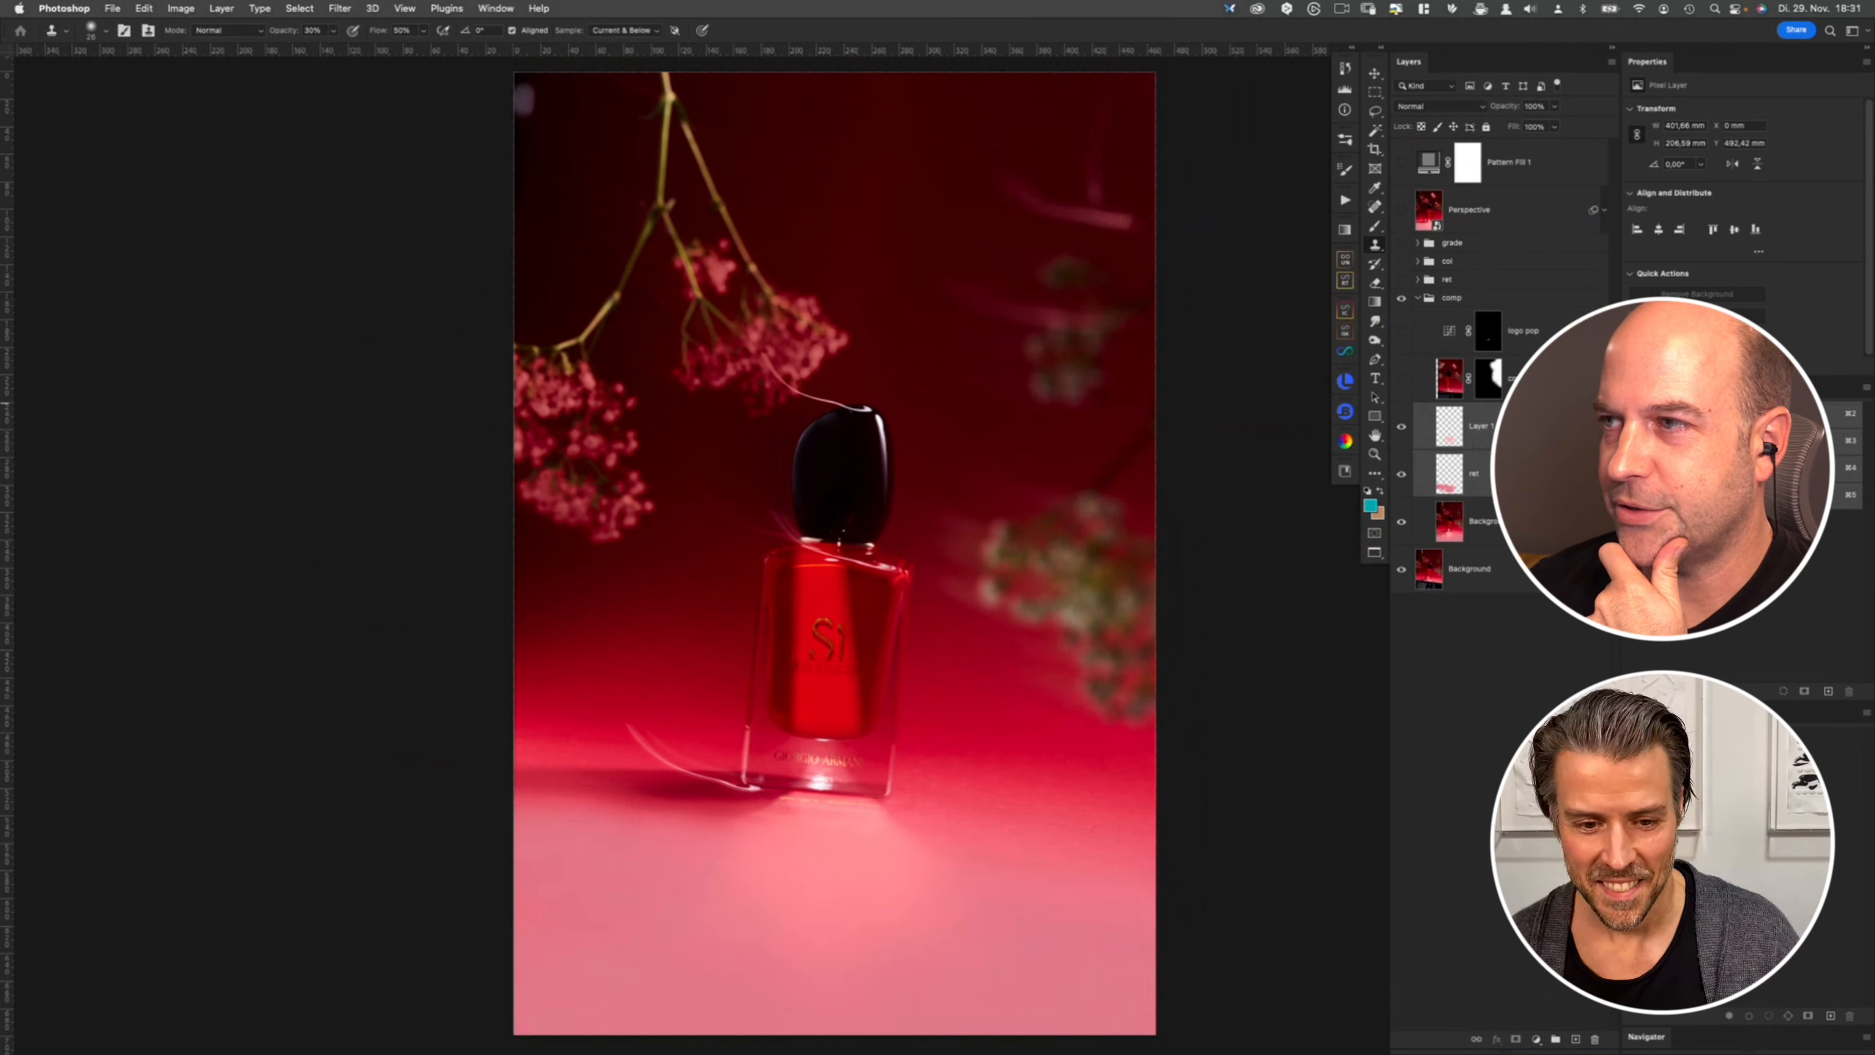
left_click(1402, 427)
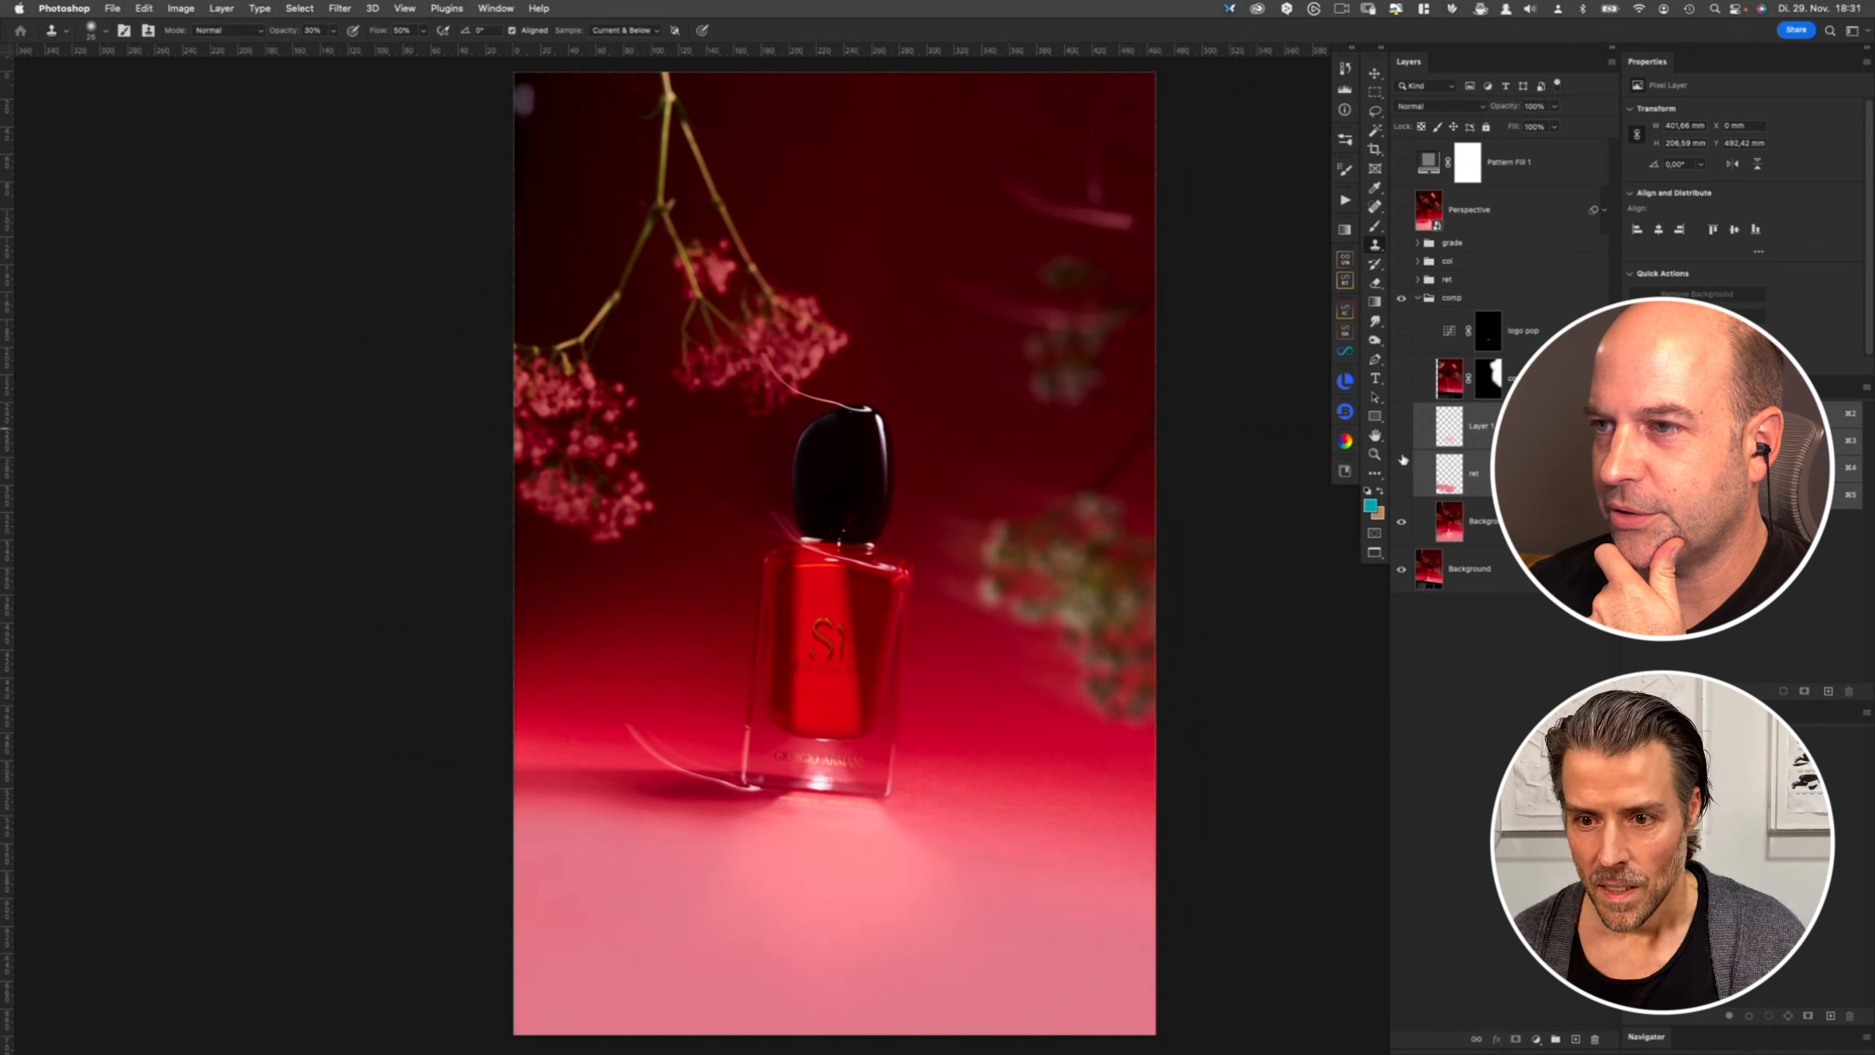
left_click(1401, 474)
left_click(1497, 531)
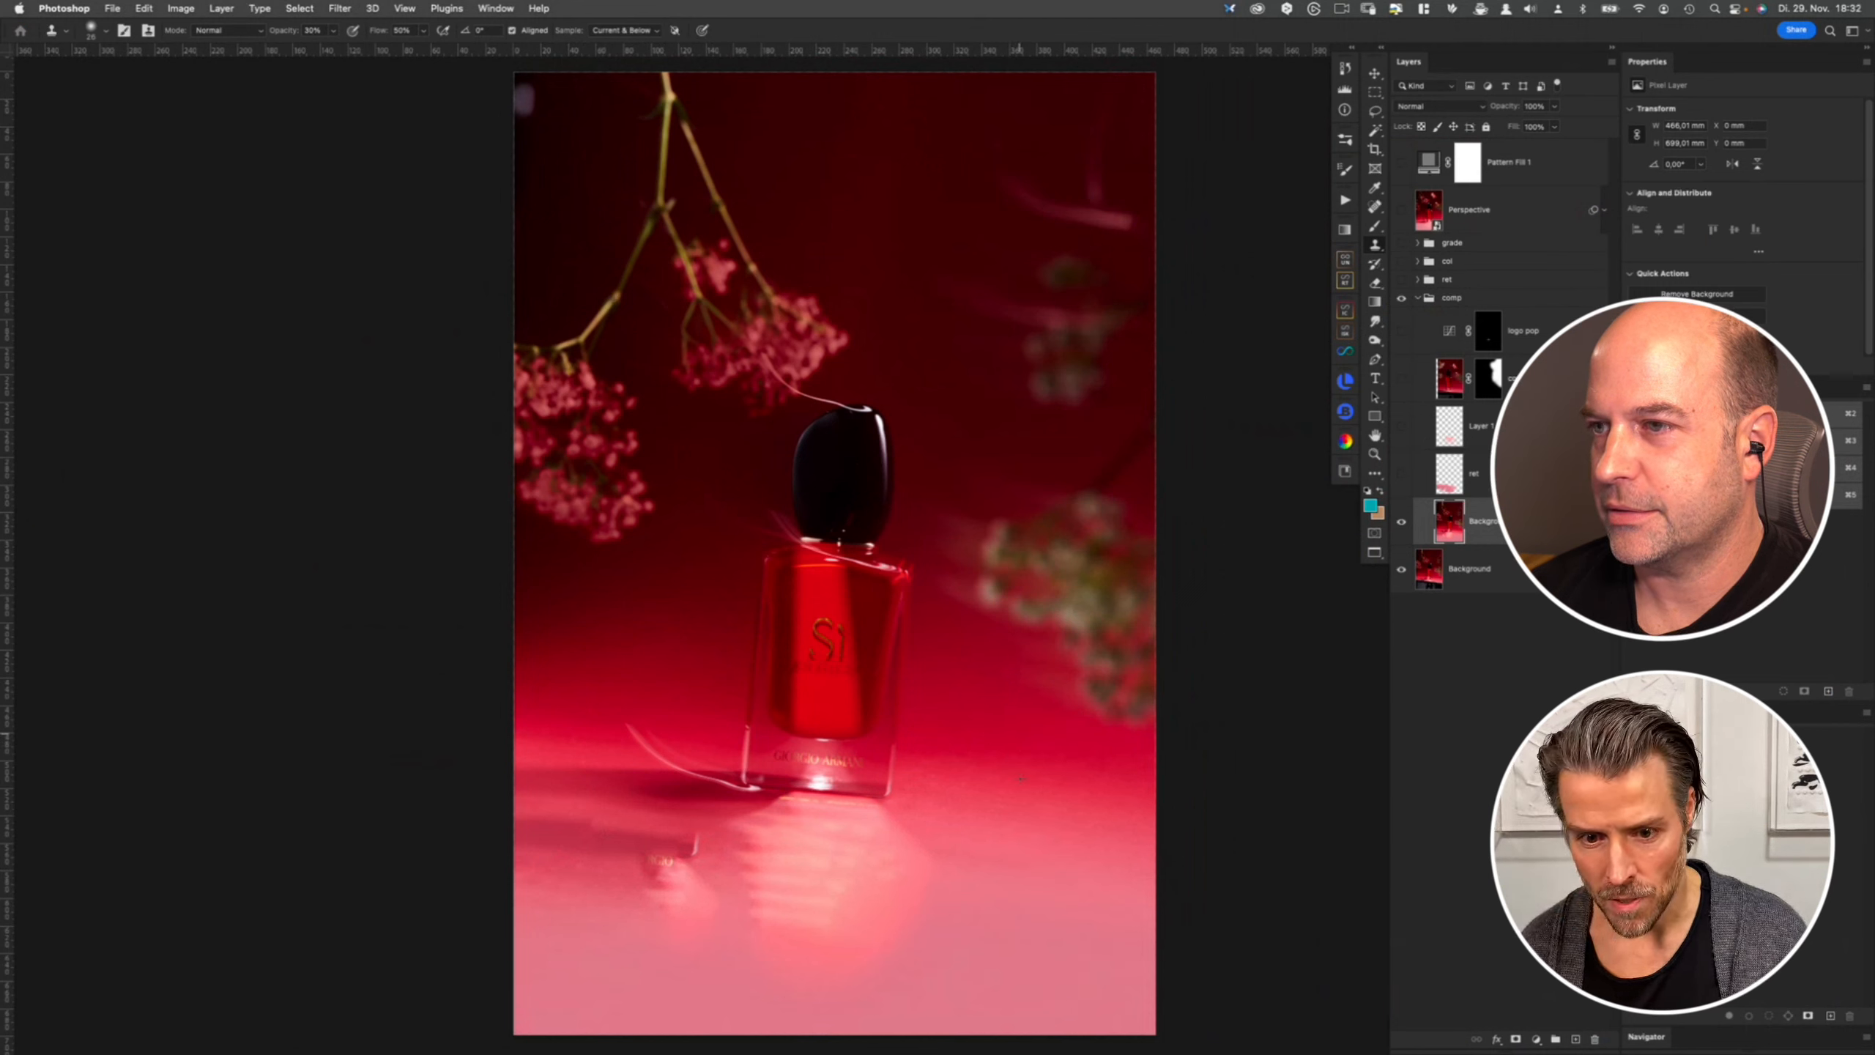
left_click(1401, 473)
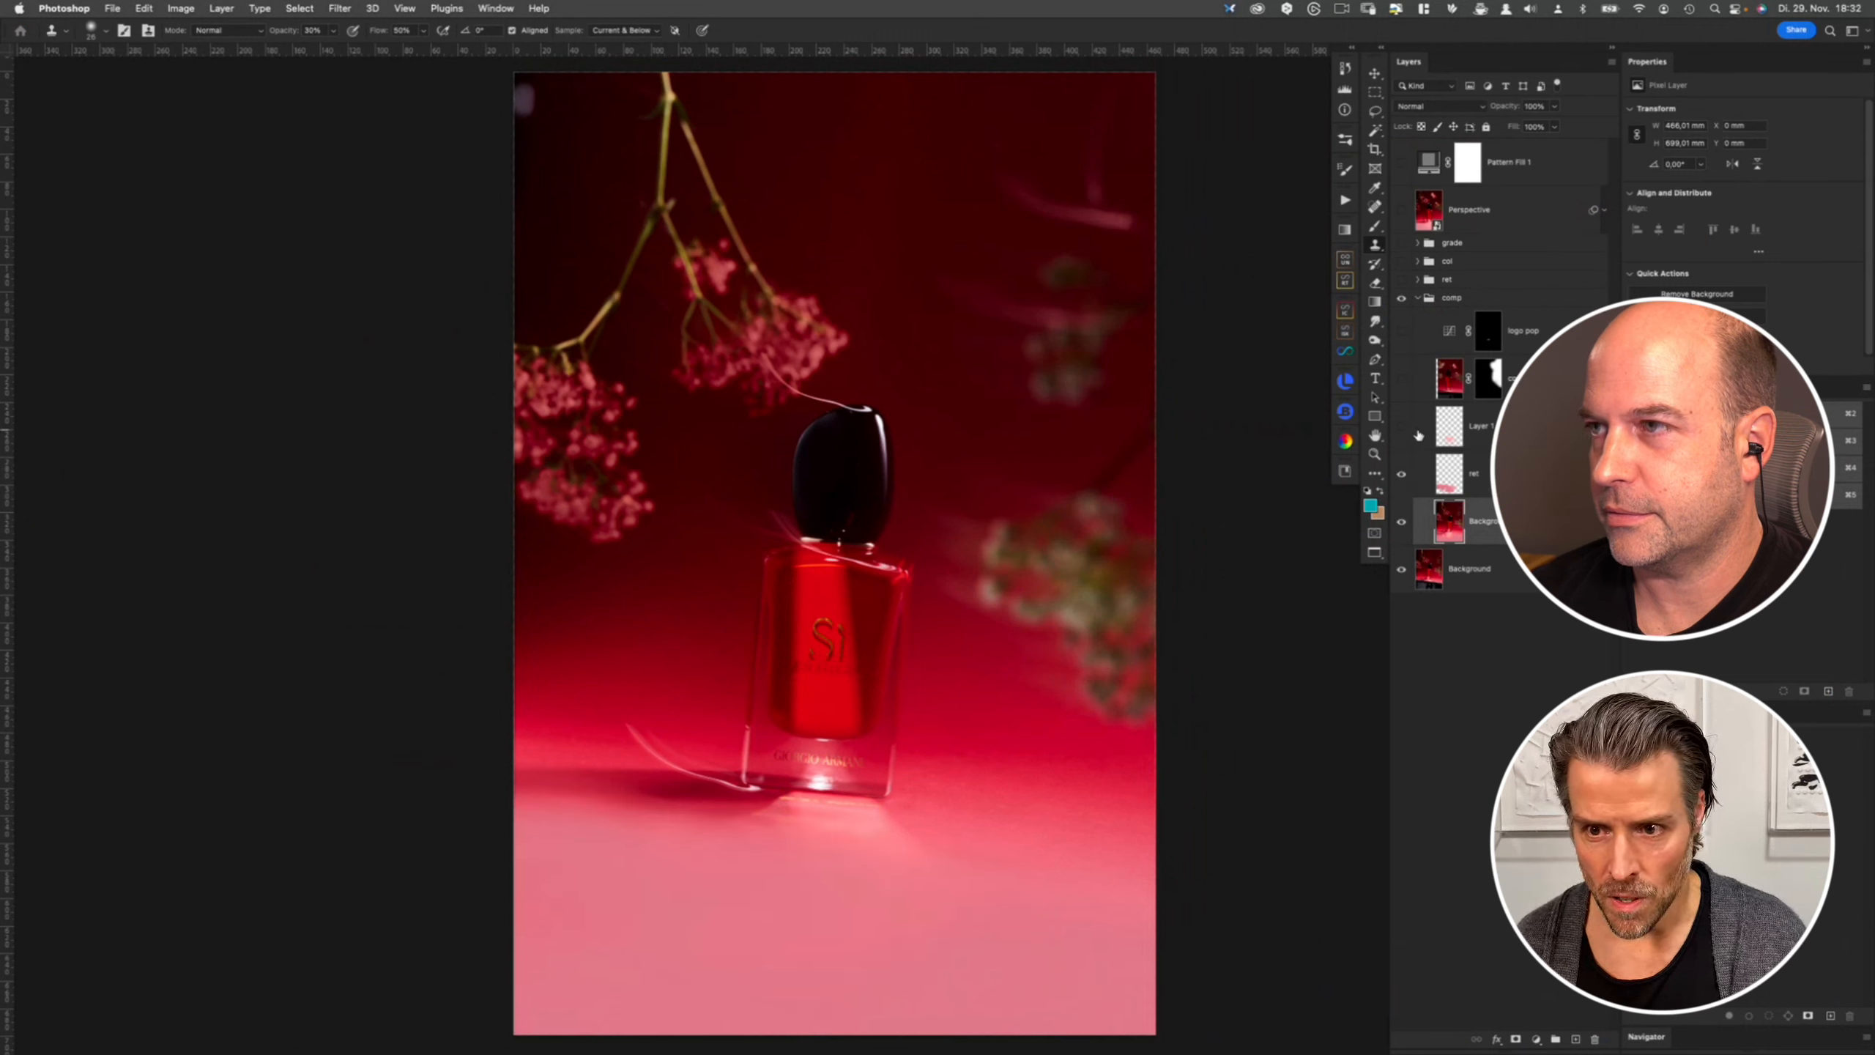
left_click(1416, 435)
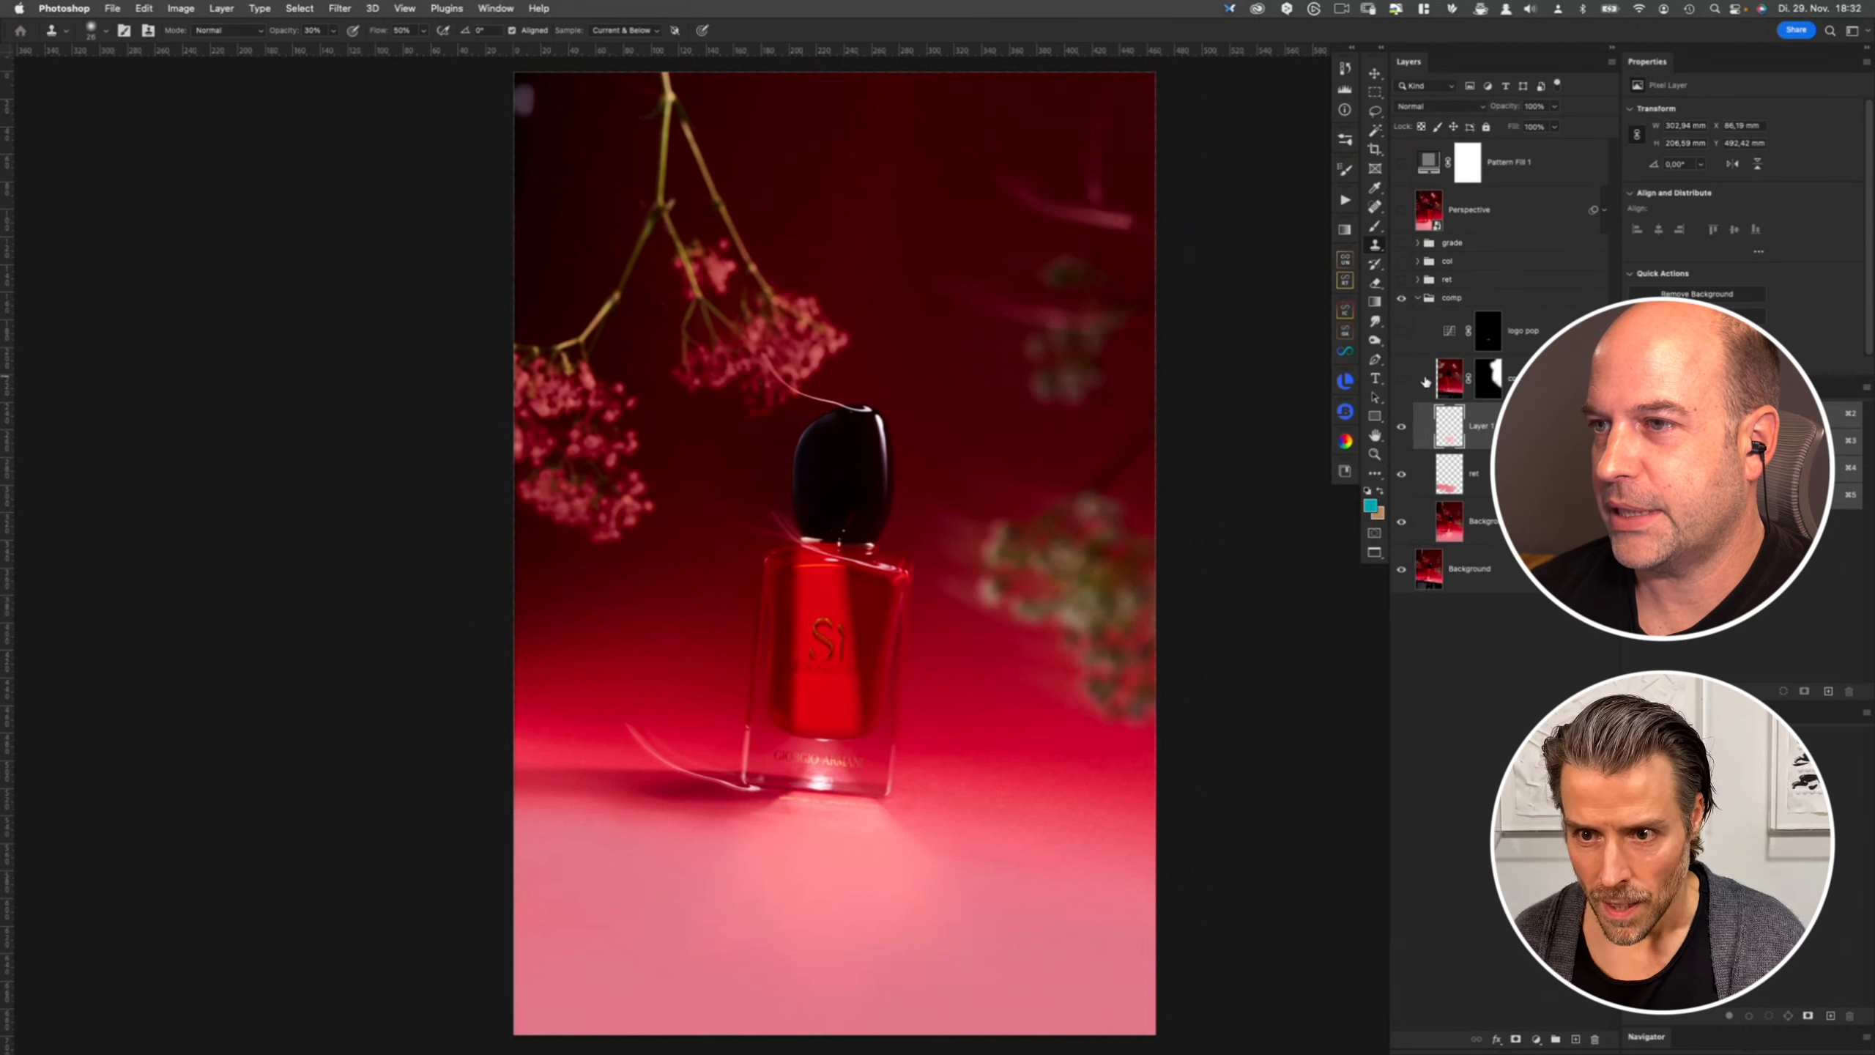
- Disable and re-enable the comp layer's mask, toggle the layers, and view the mask on its own
left_click(1488, 378, "shift")
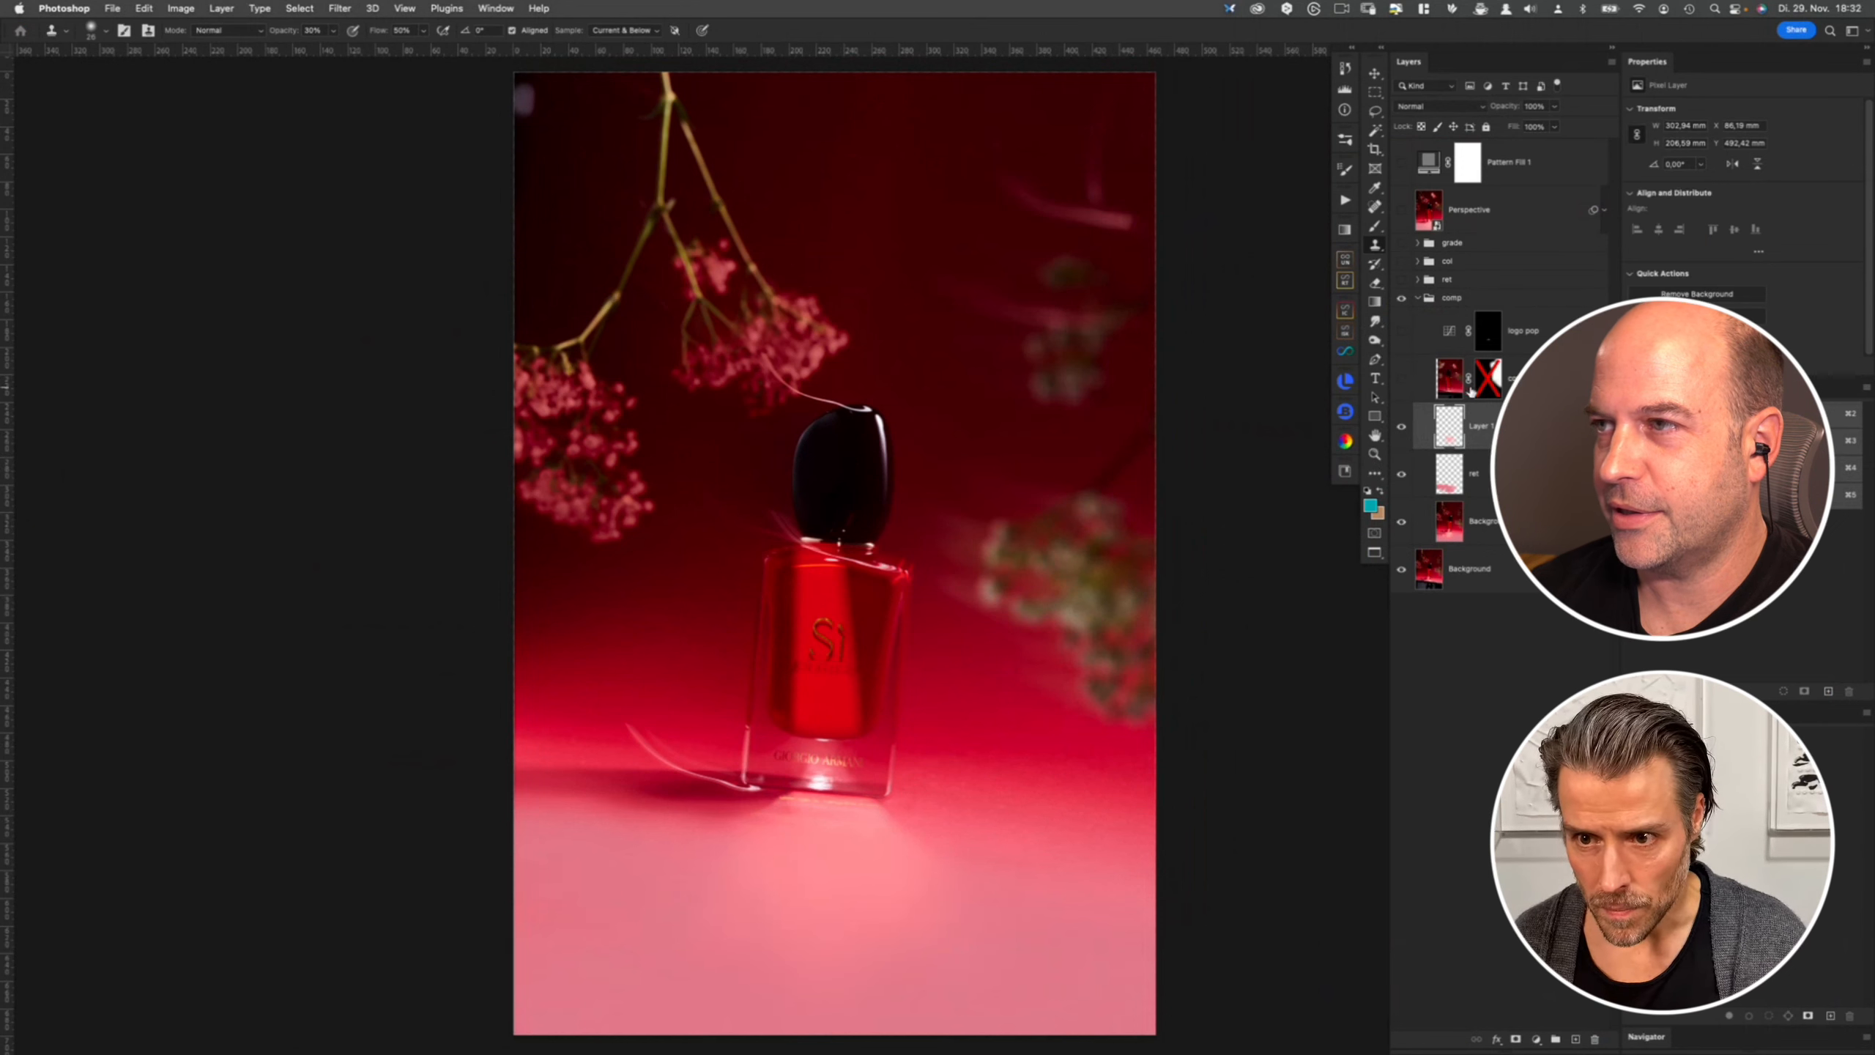
left_click(1402, 379)
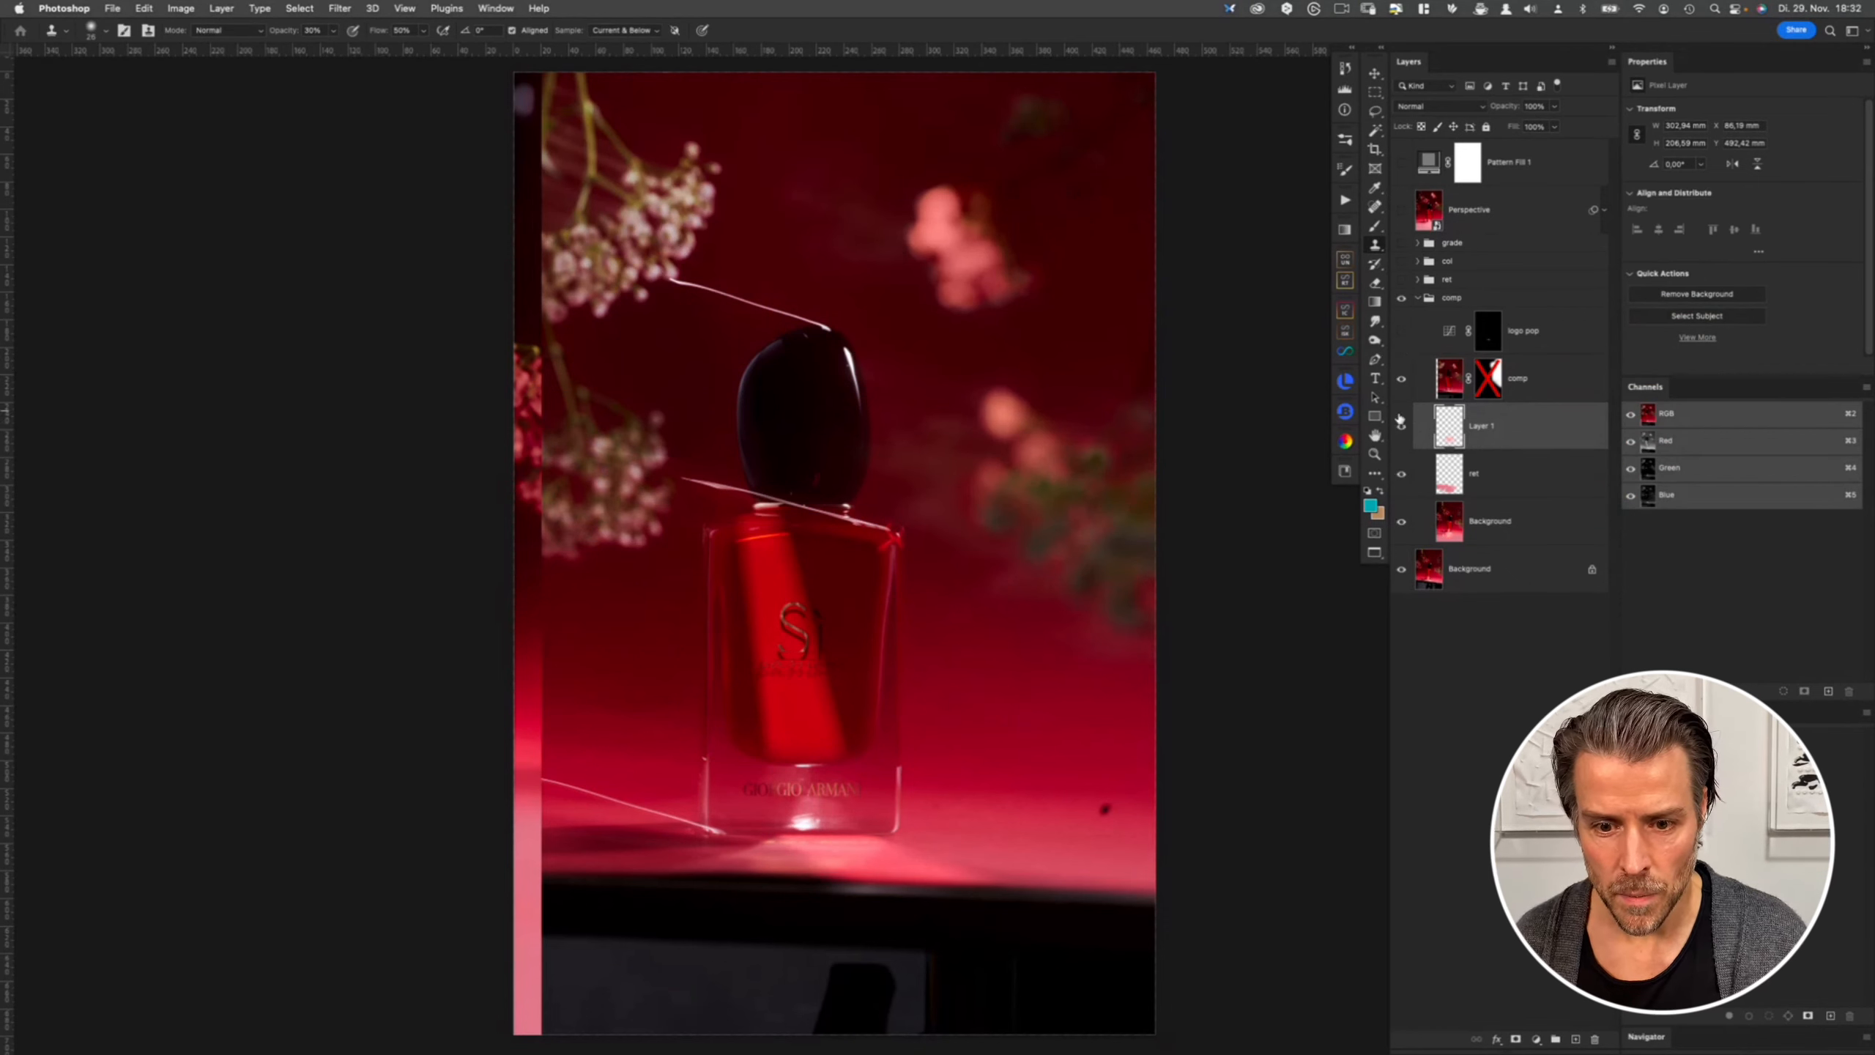
left_click(1489, 378, "shift")
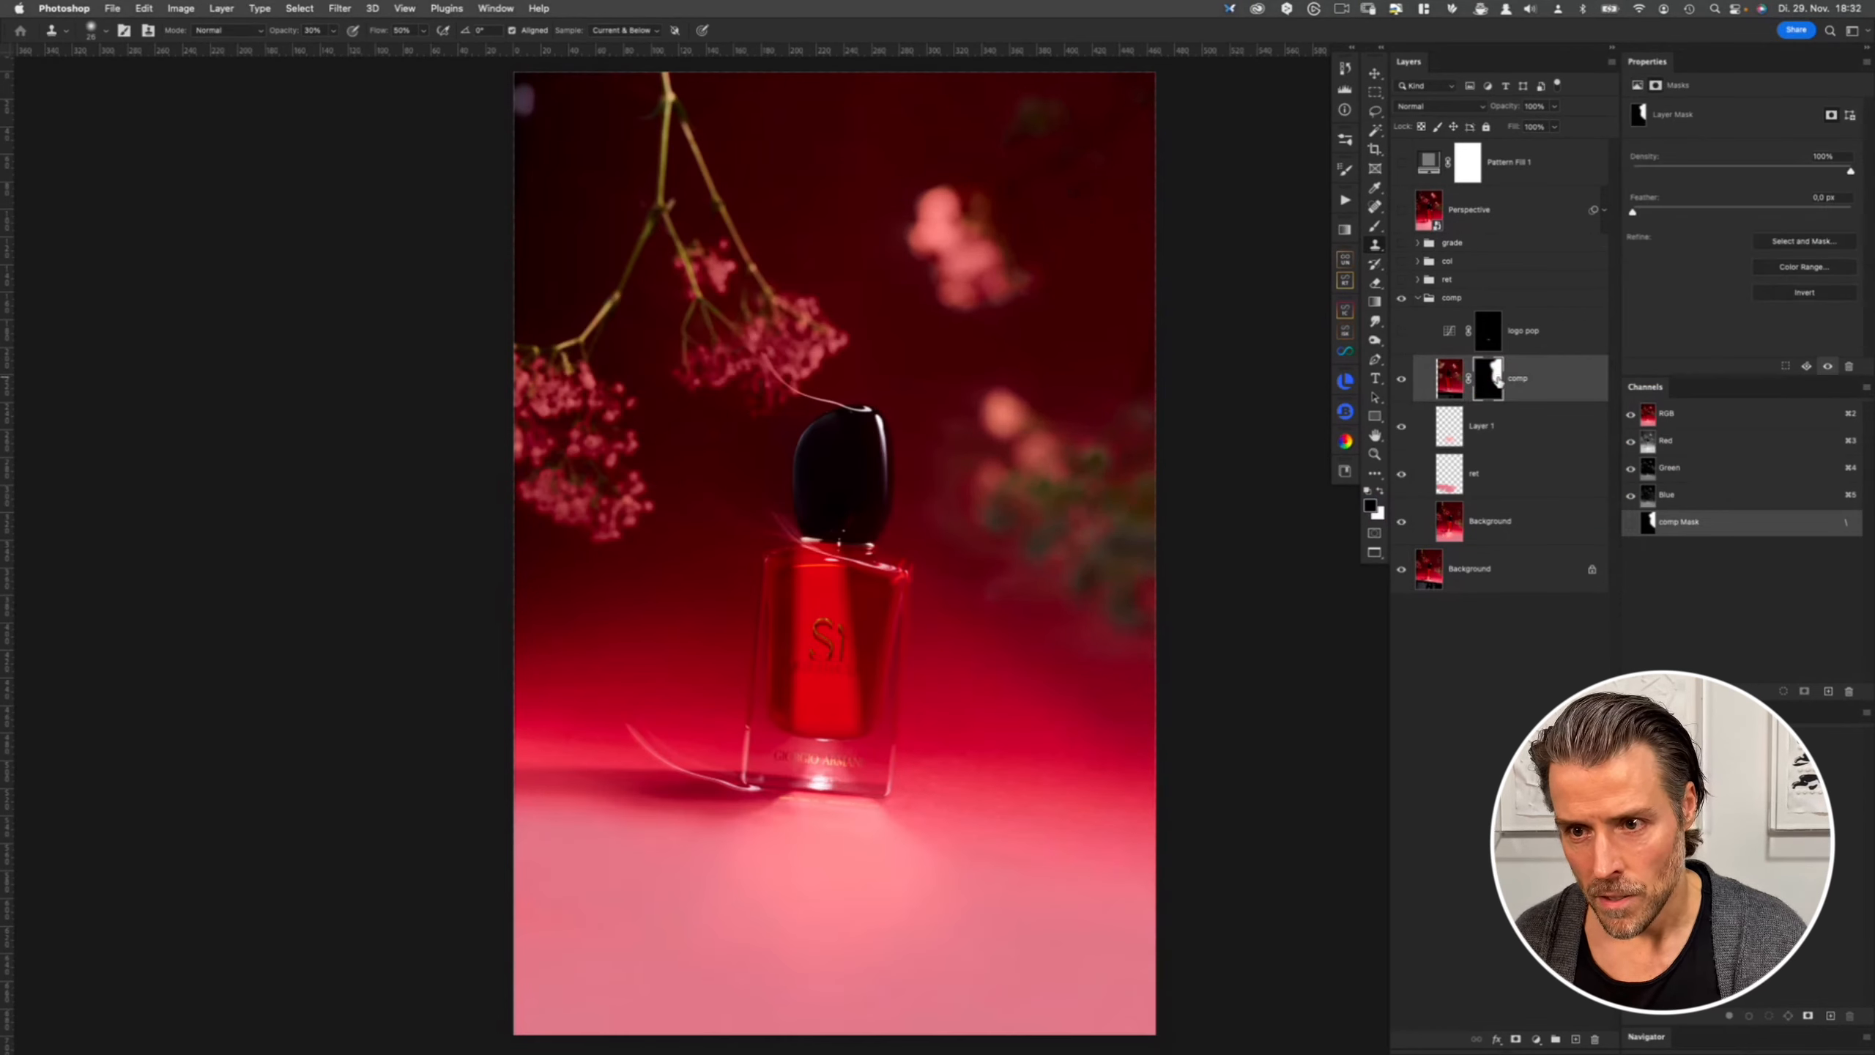
left_click(1489, 378, "shift")
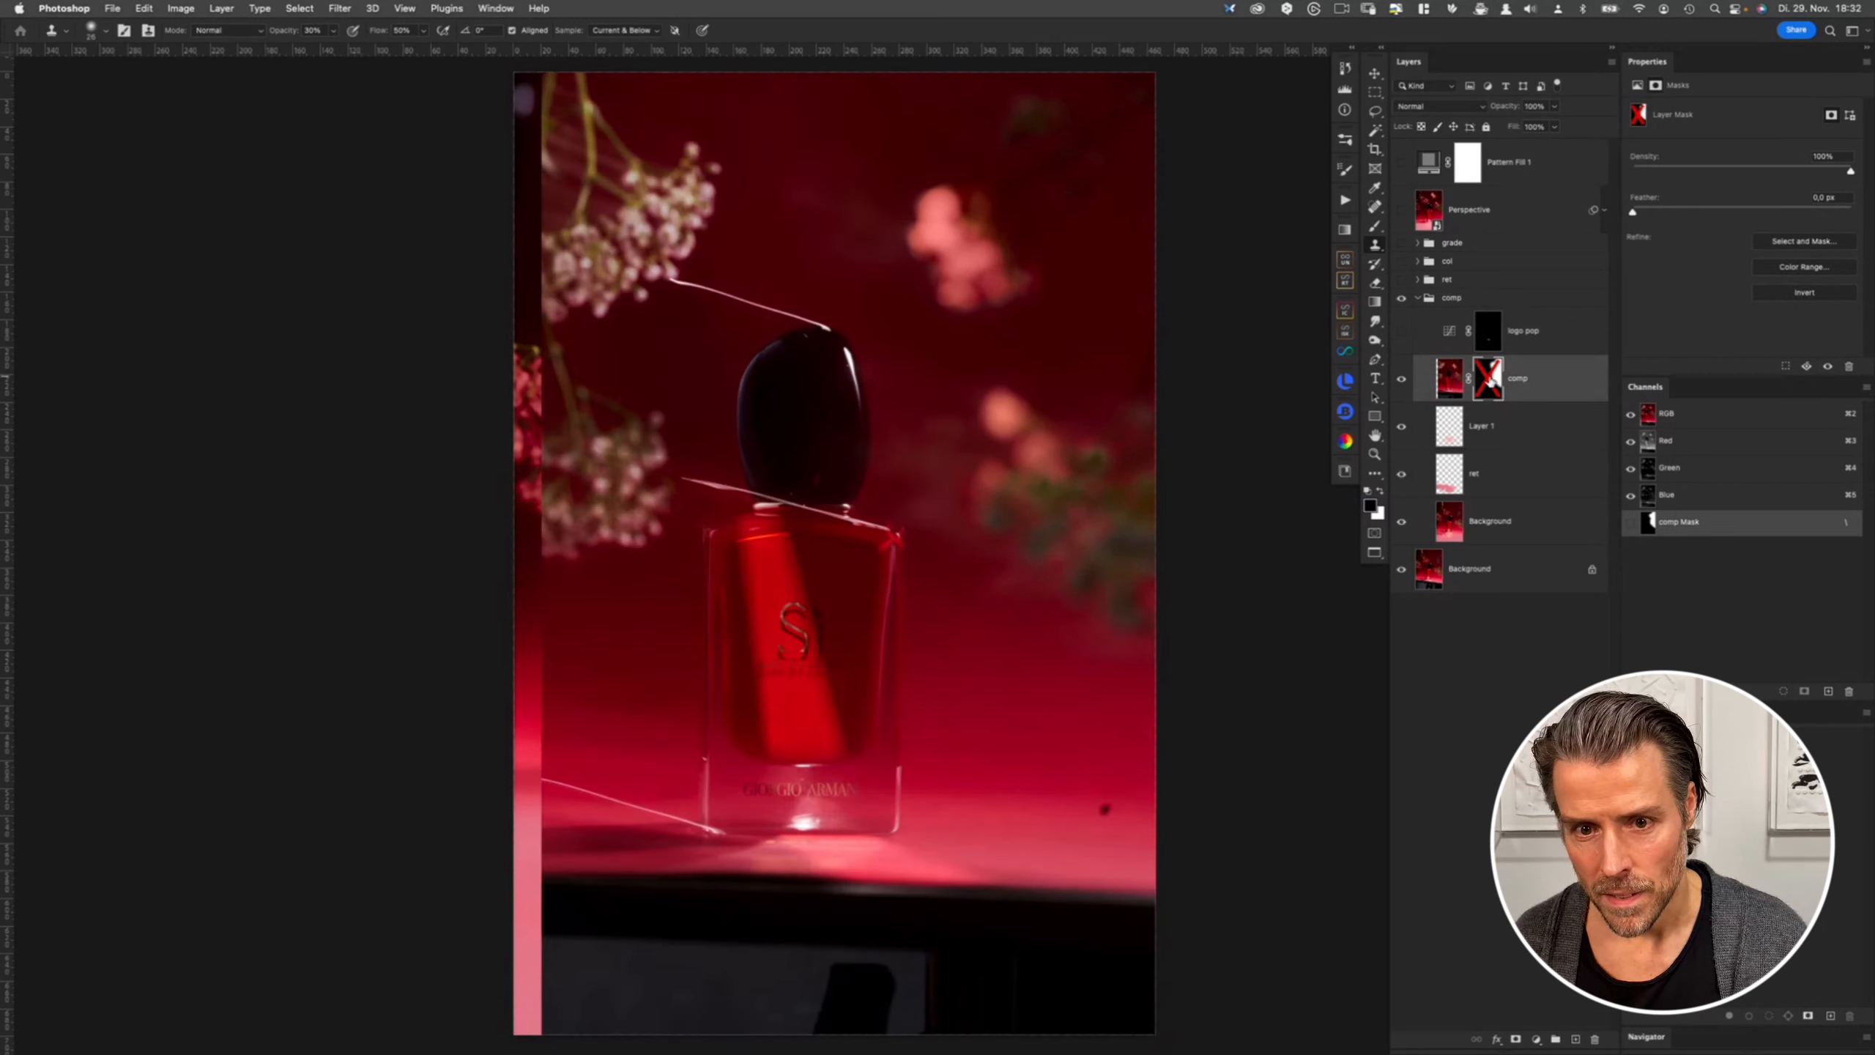
left_click(1490, 378, "shift")
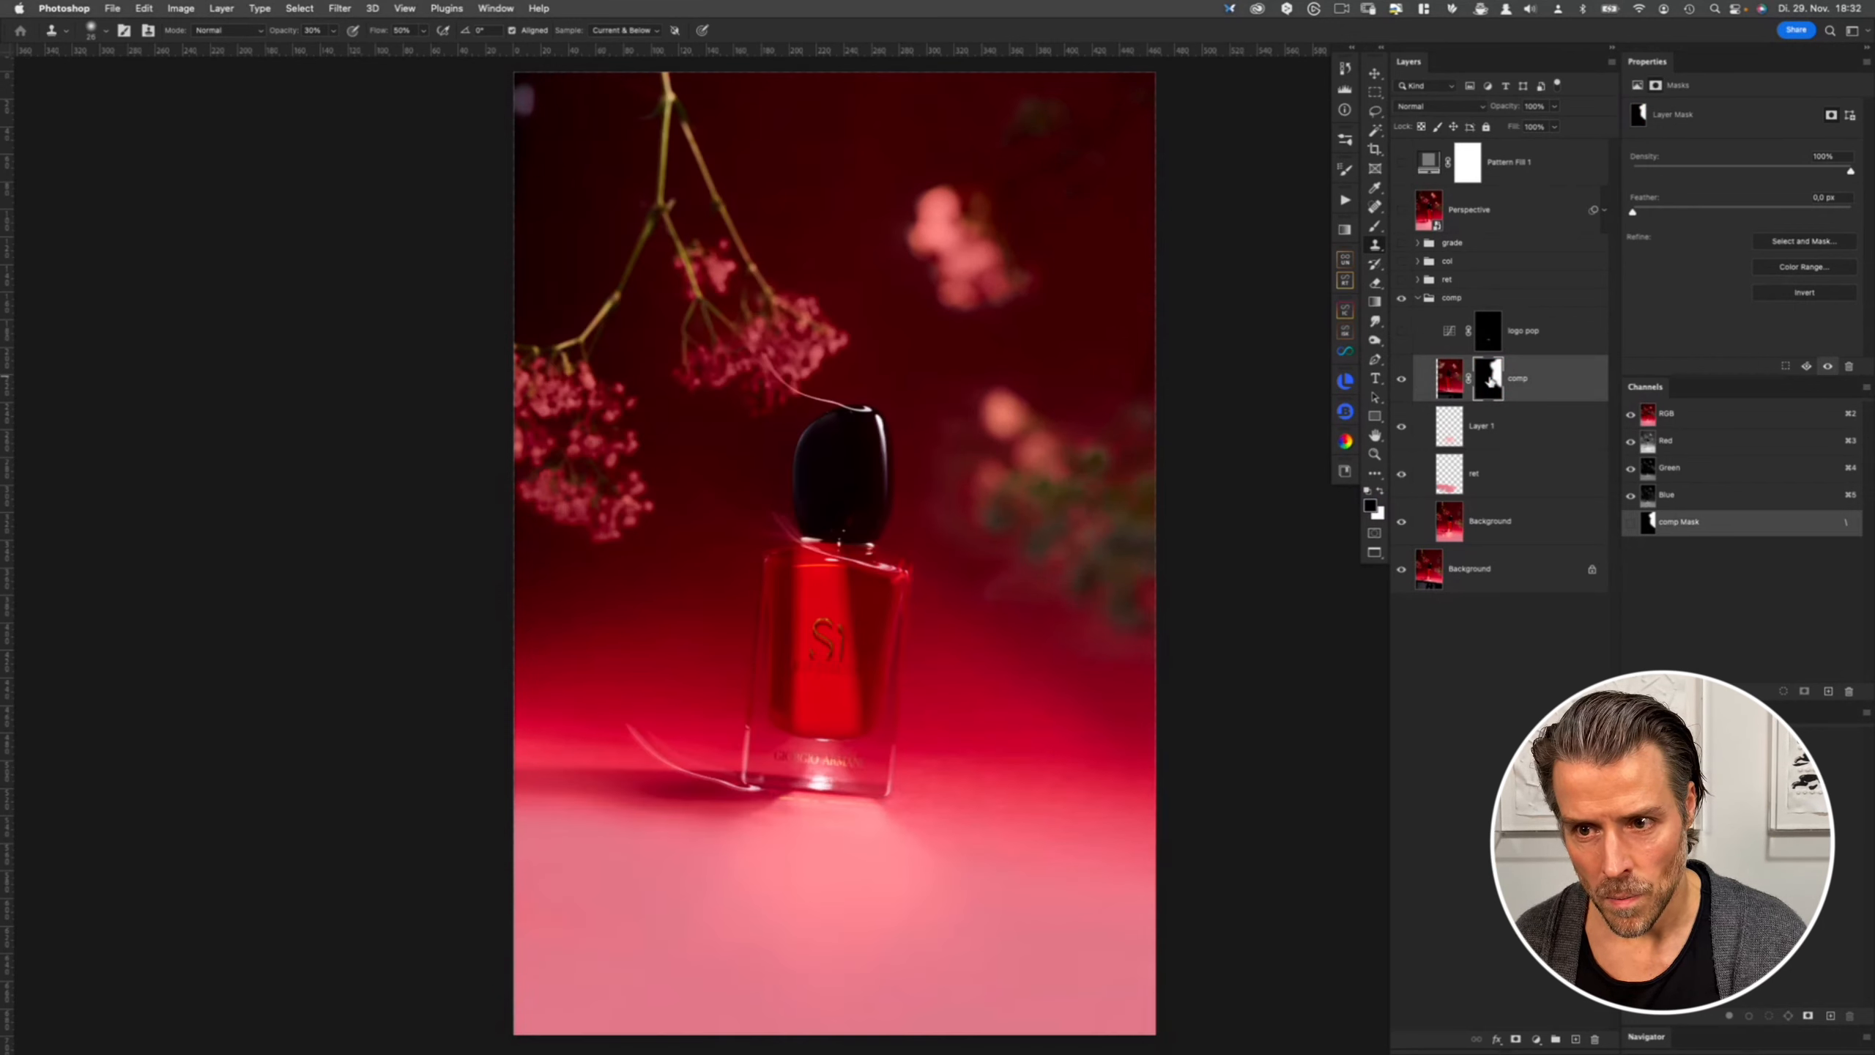
key("super+comma")
key("super+comma")
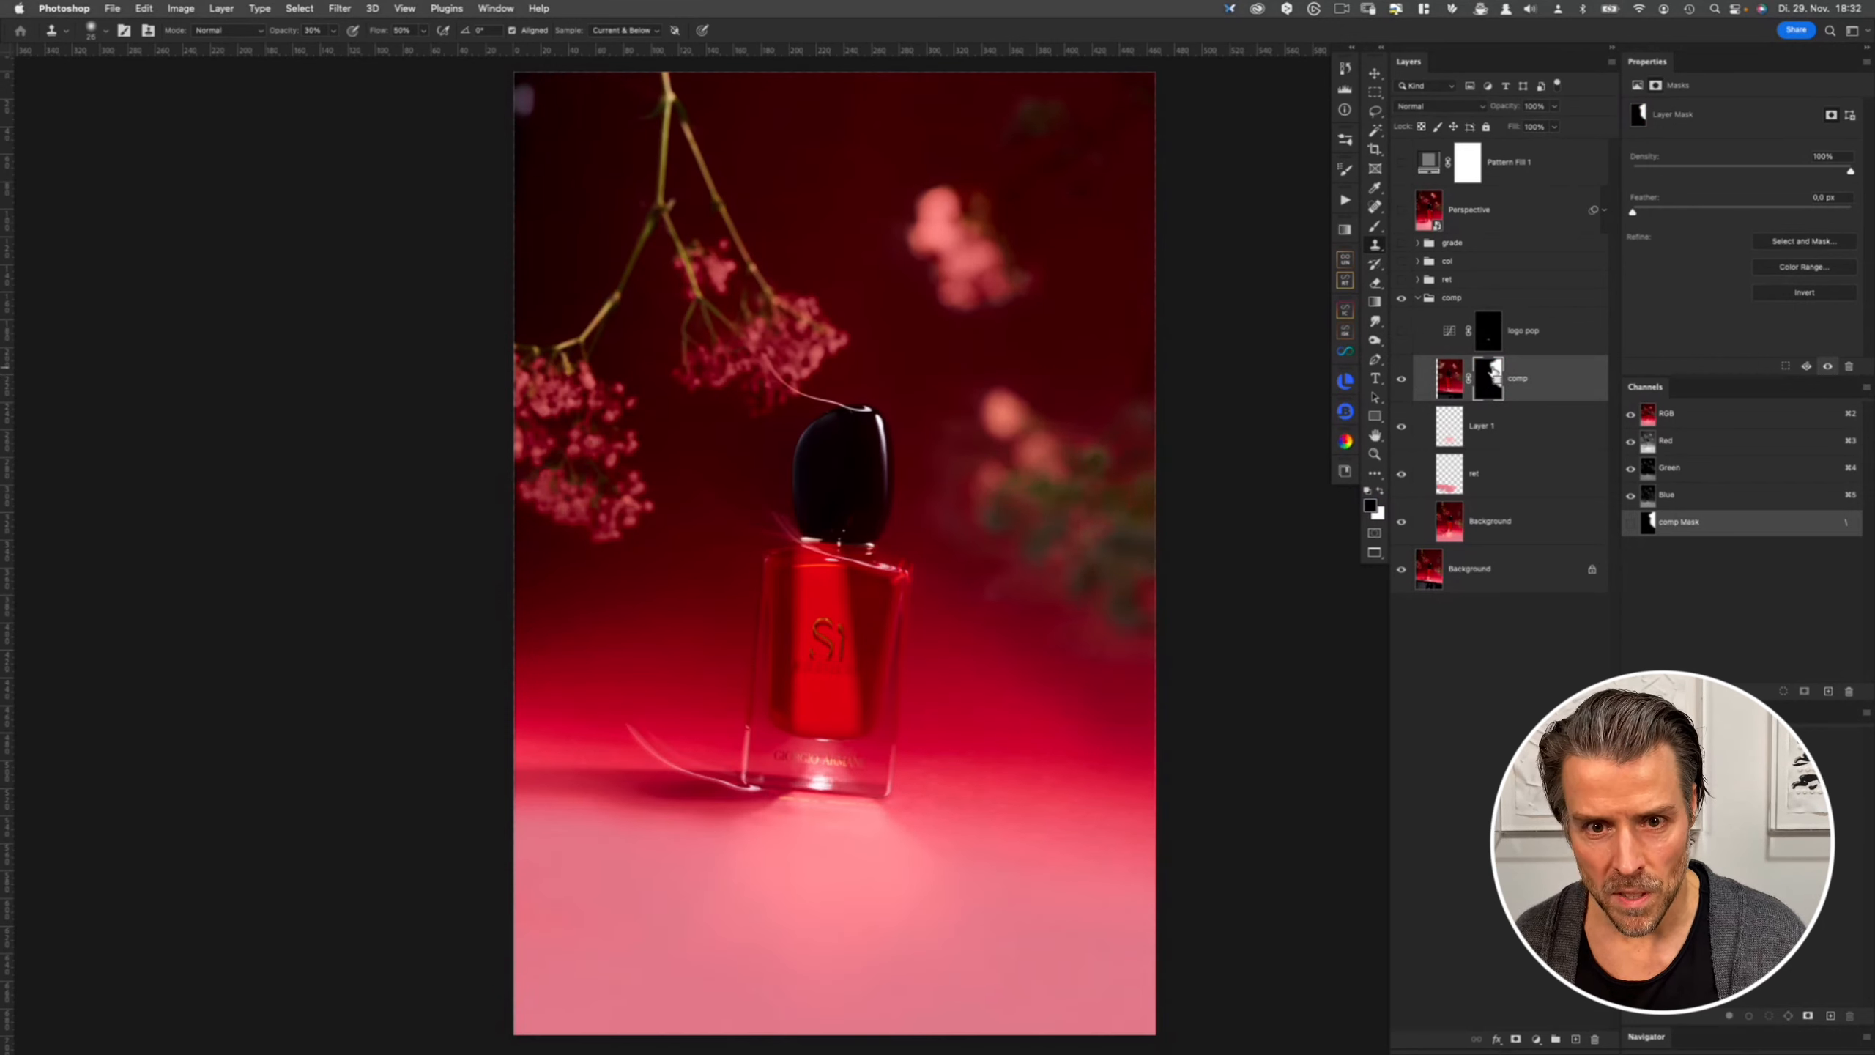
key("super+comma")
key("super+comma")
left_click(1490, 378, "alt")
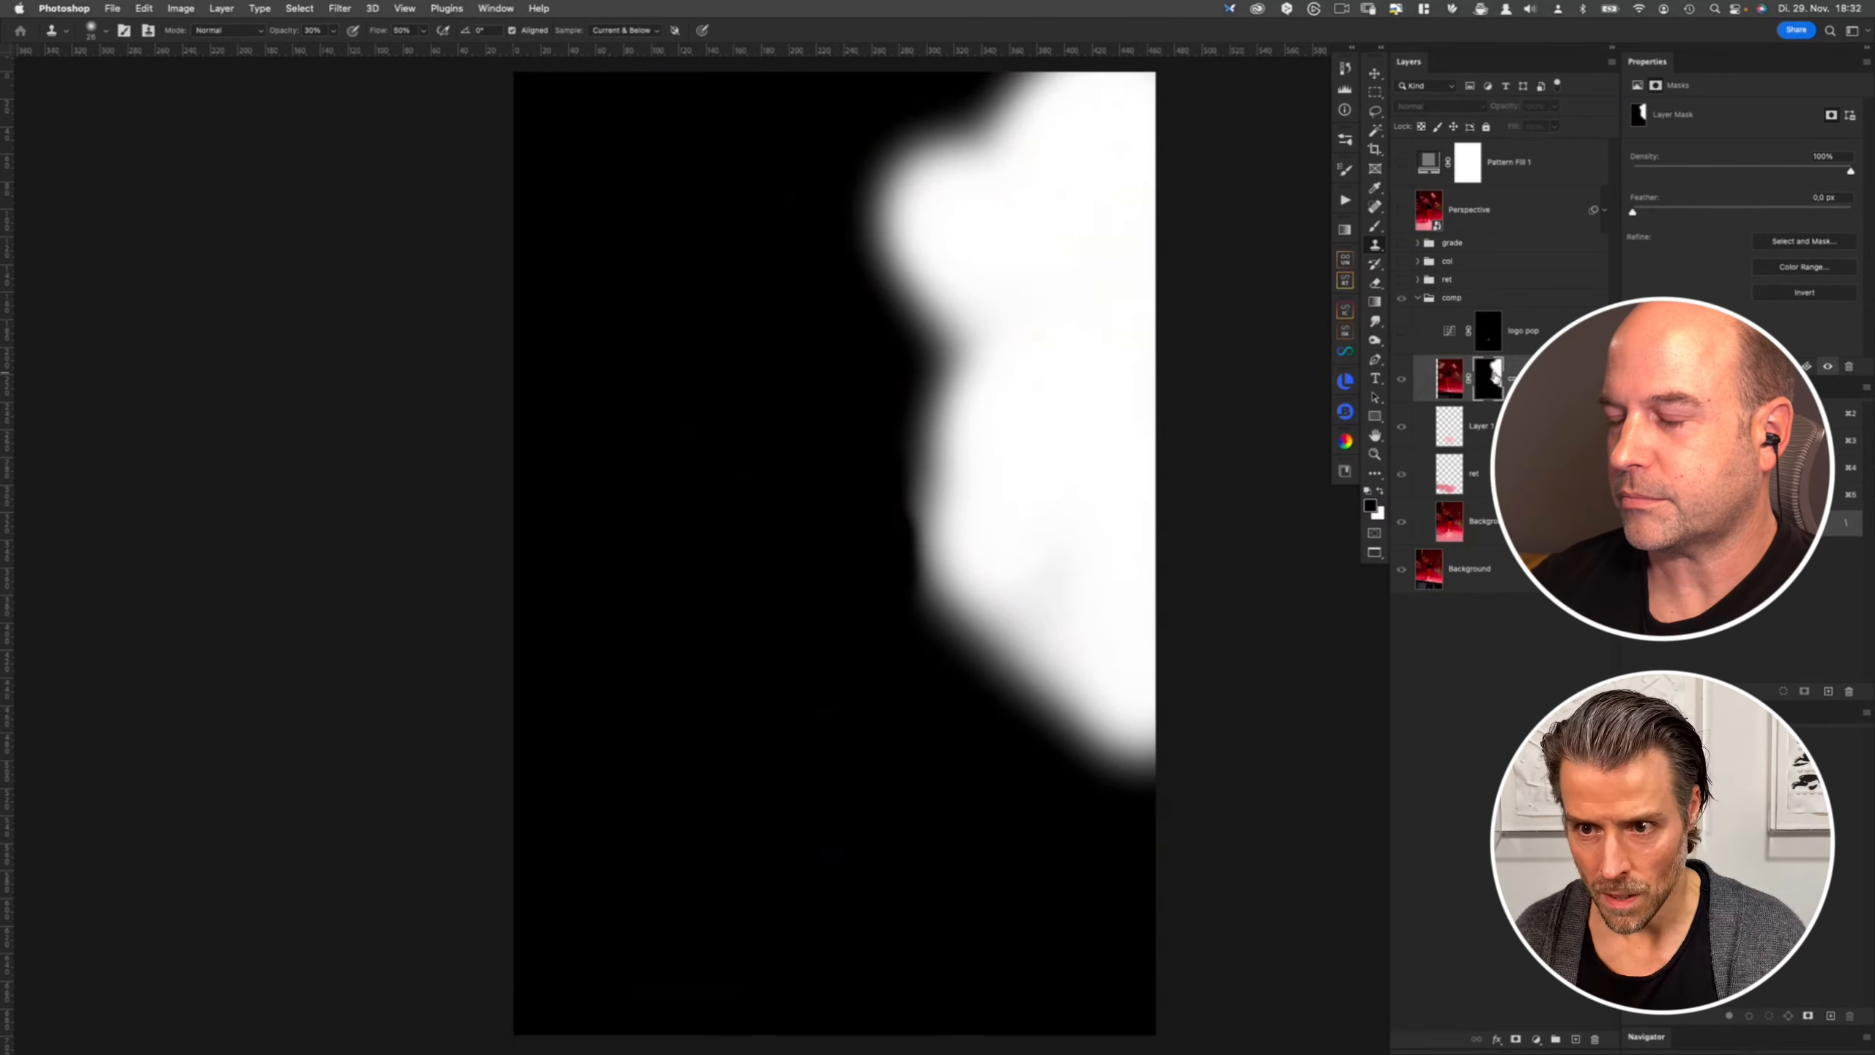
left_click(1490, 378, "alt")
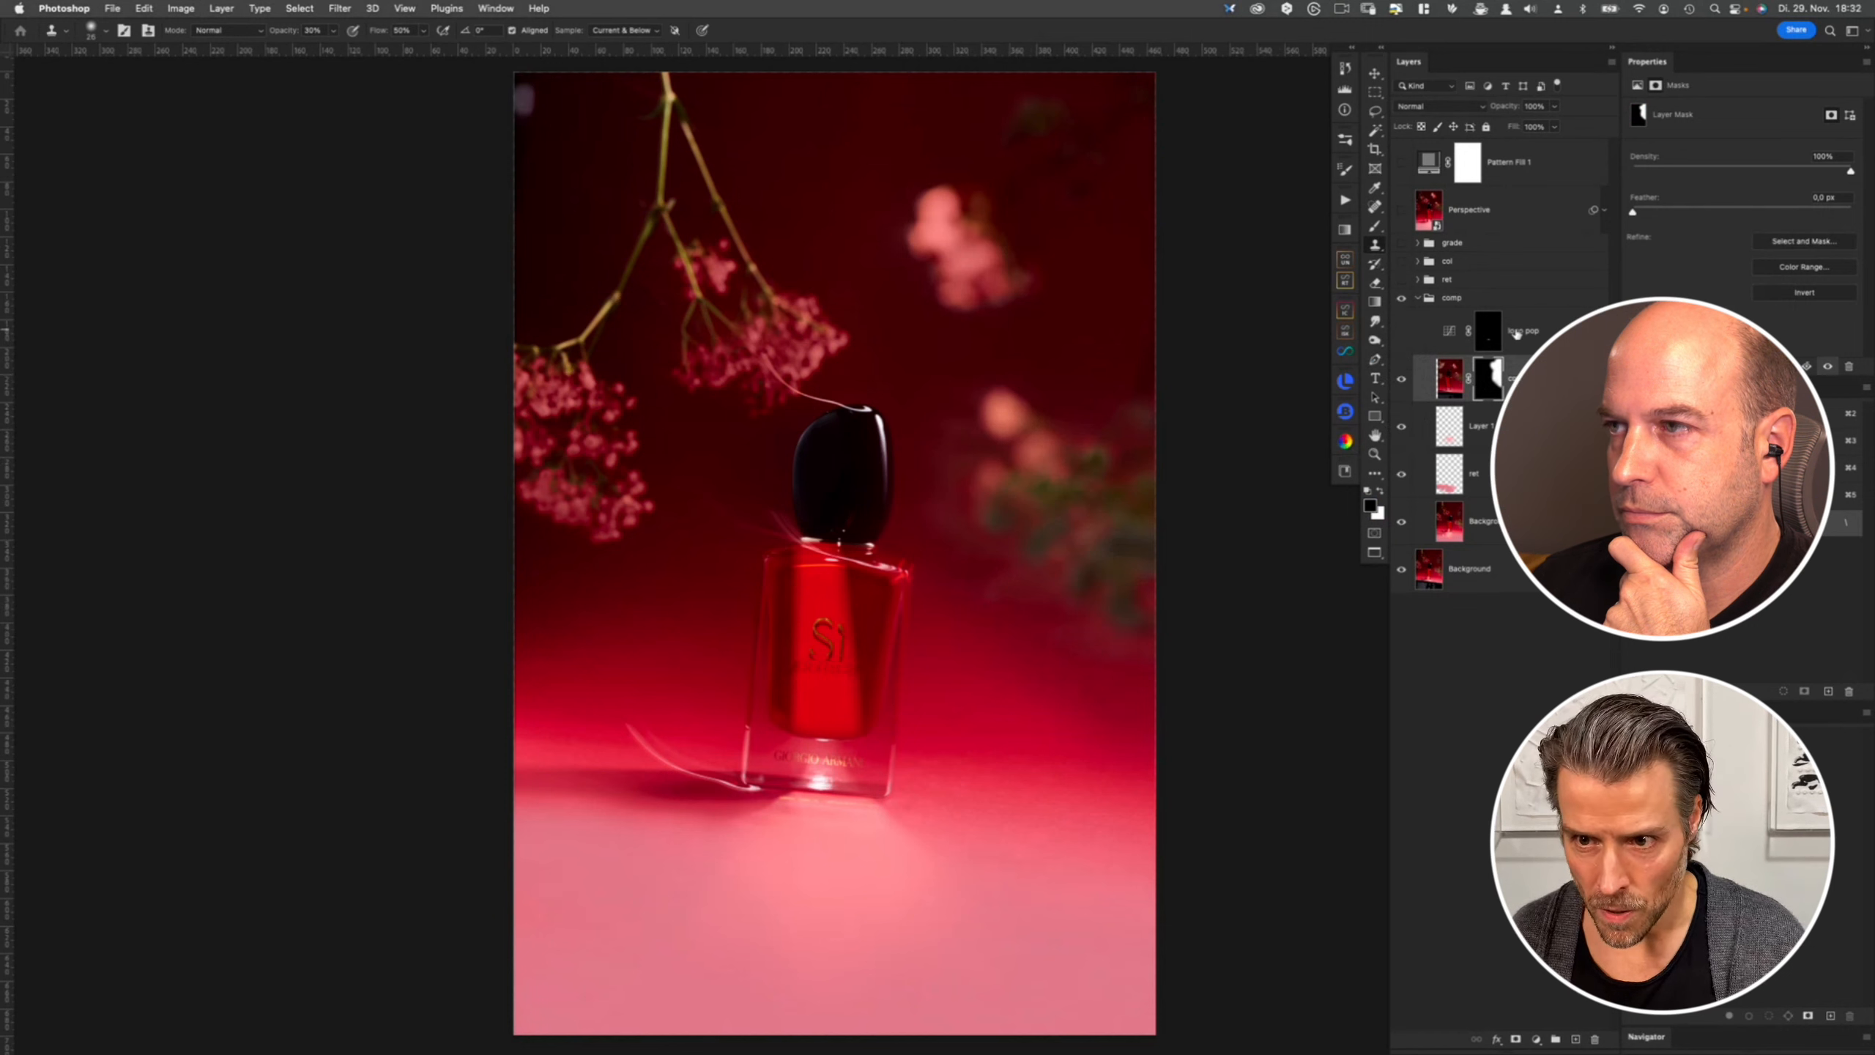
- View the logo pop layer's mask, zoom into the bottle's logo, toggle the layer and open its curve
left_click(1491, 332)
left_click(1491, 334, "alt")
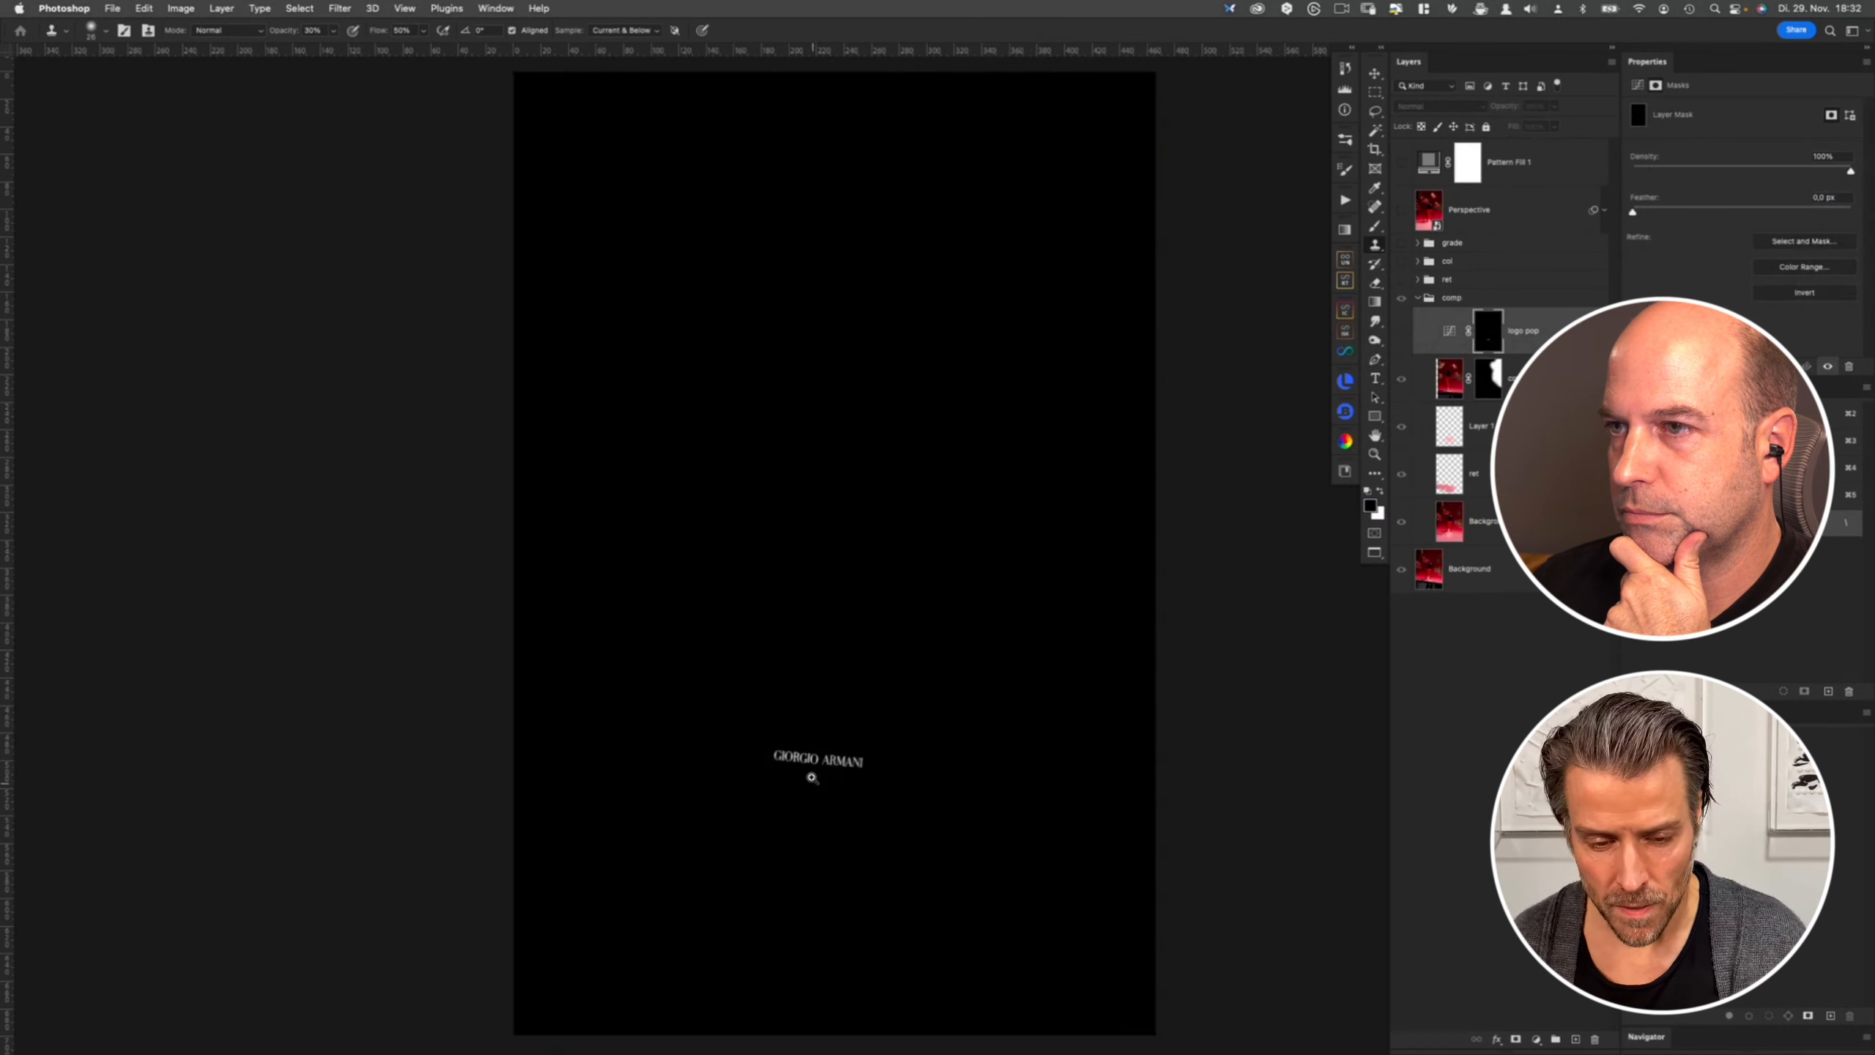
left_click_drag(820, 763, 865, 781)
left_click(1490, 334, "alt")
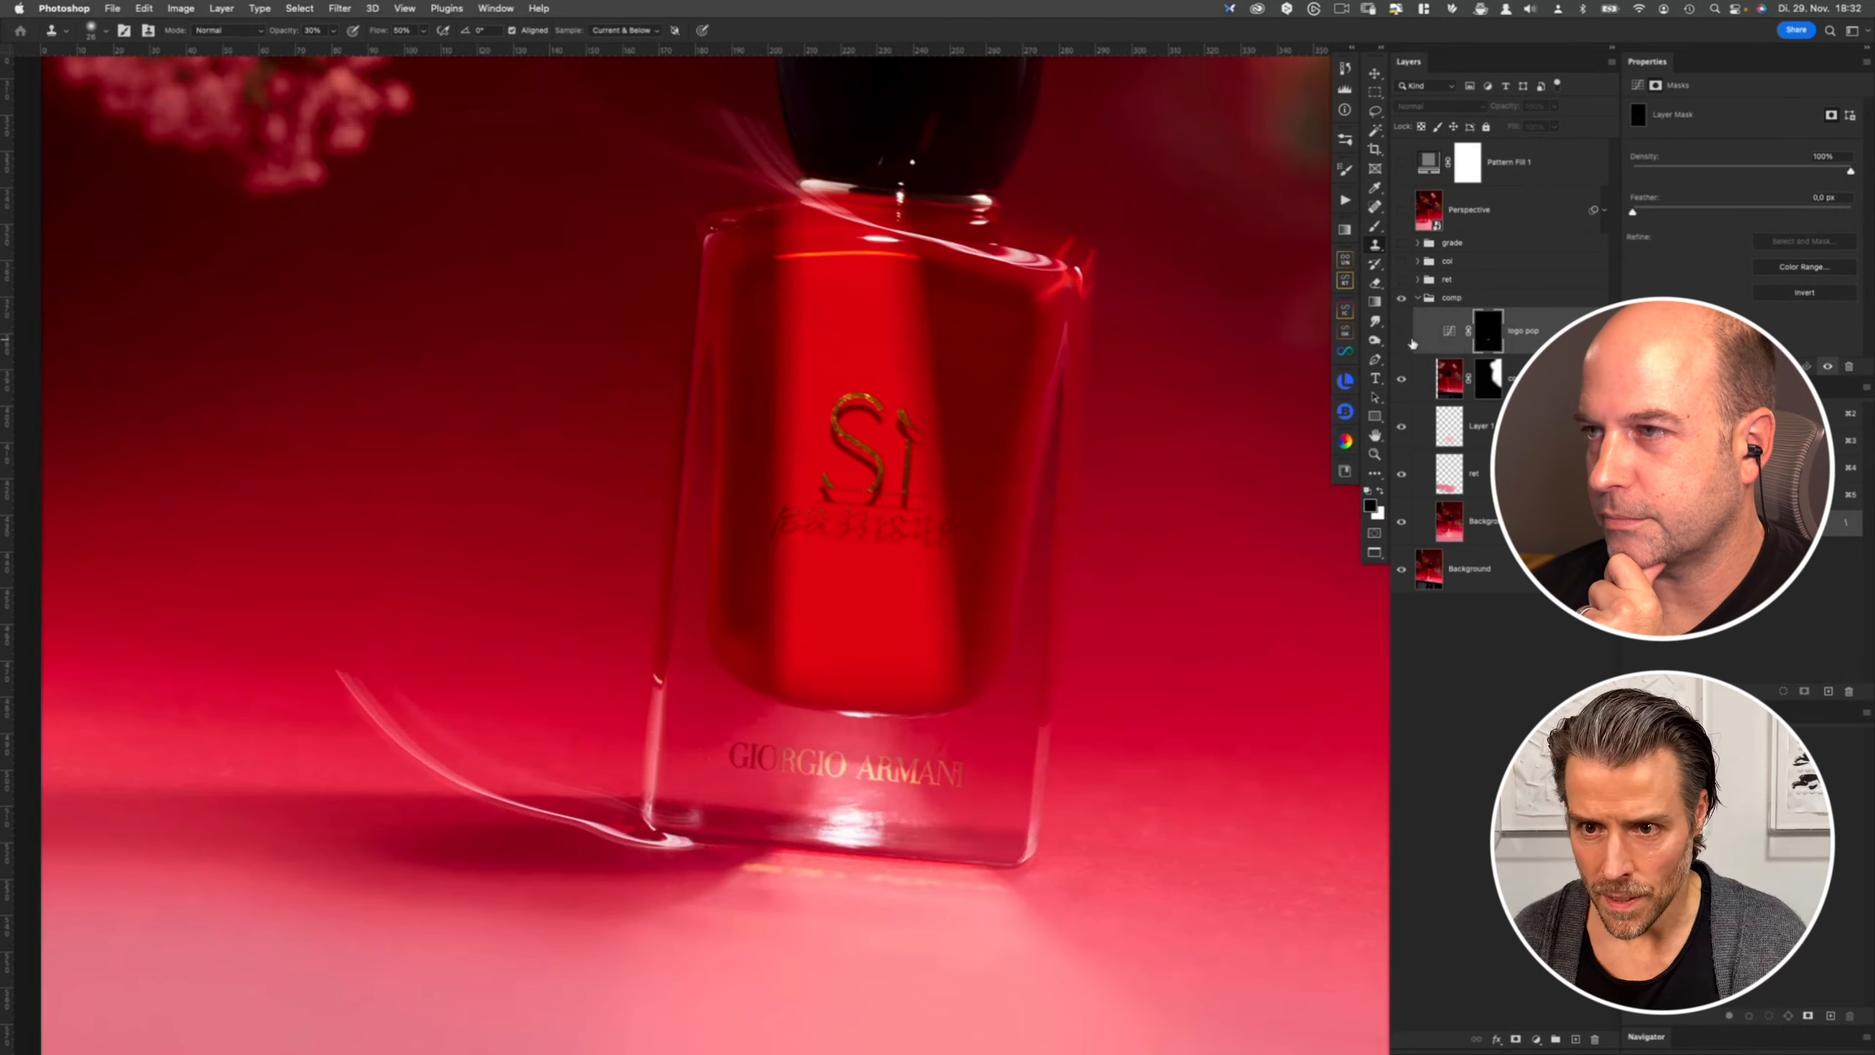
left_click(1401, 333)
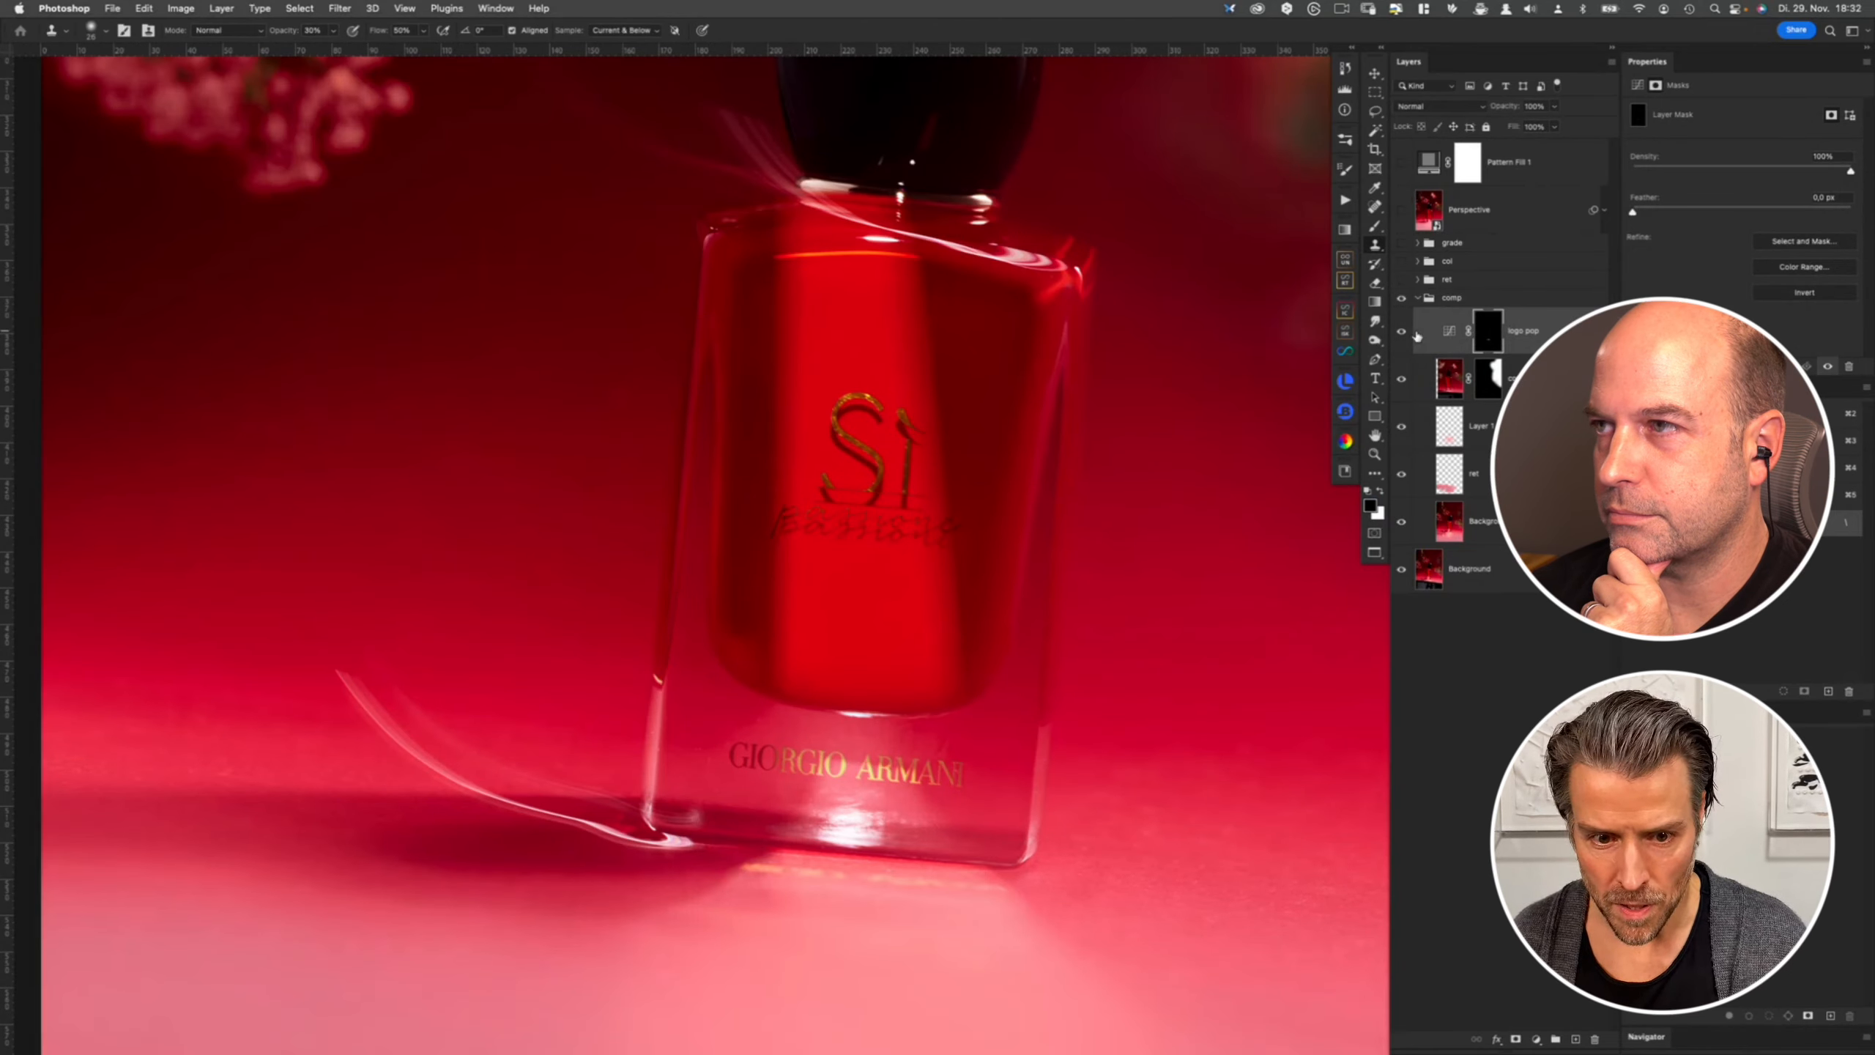
left_click(1448, 335)
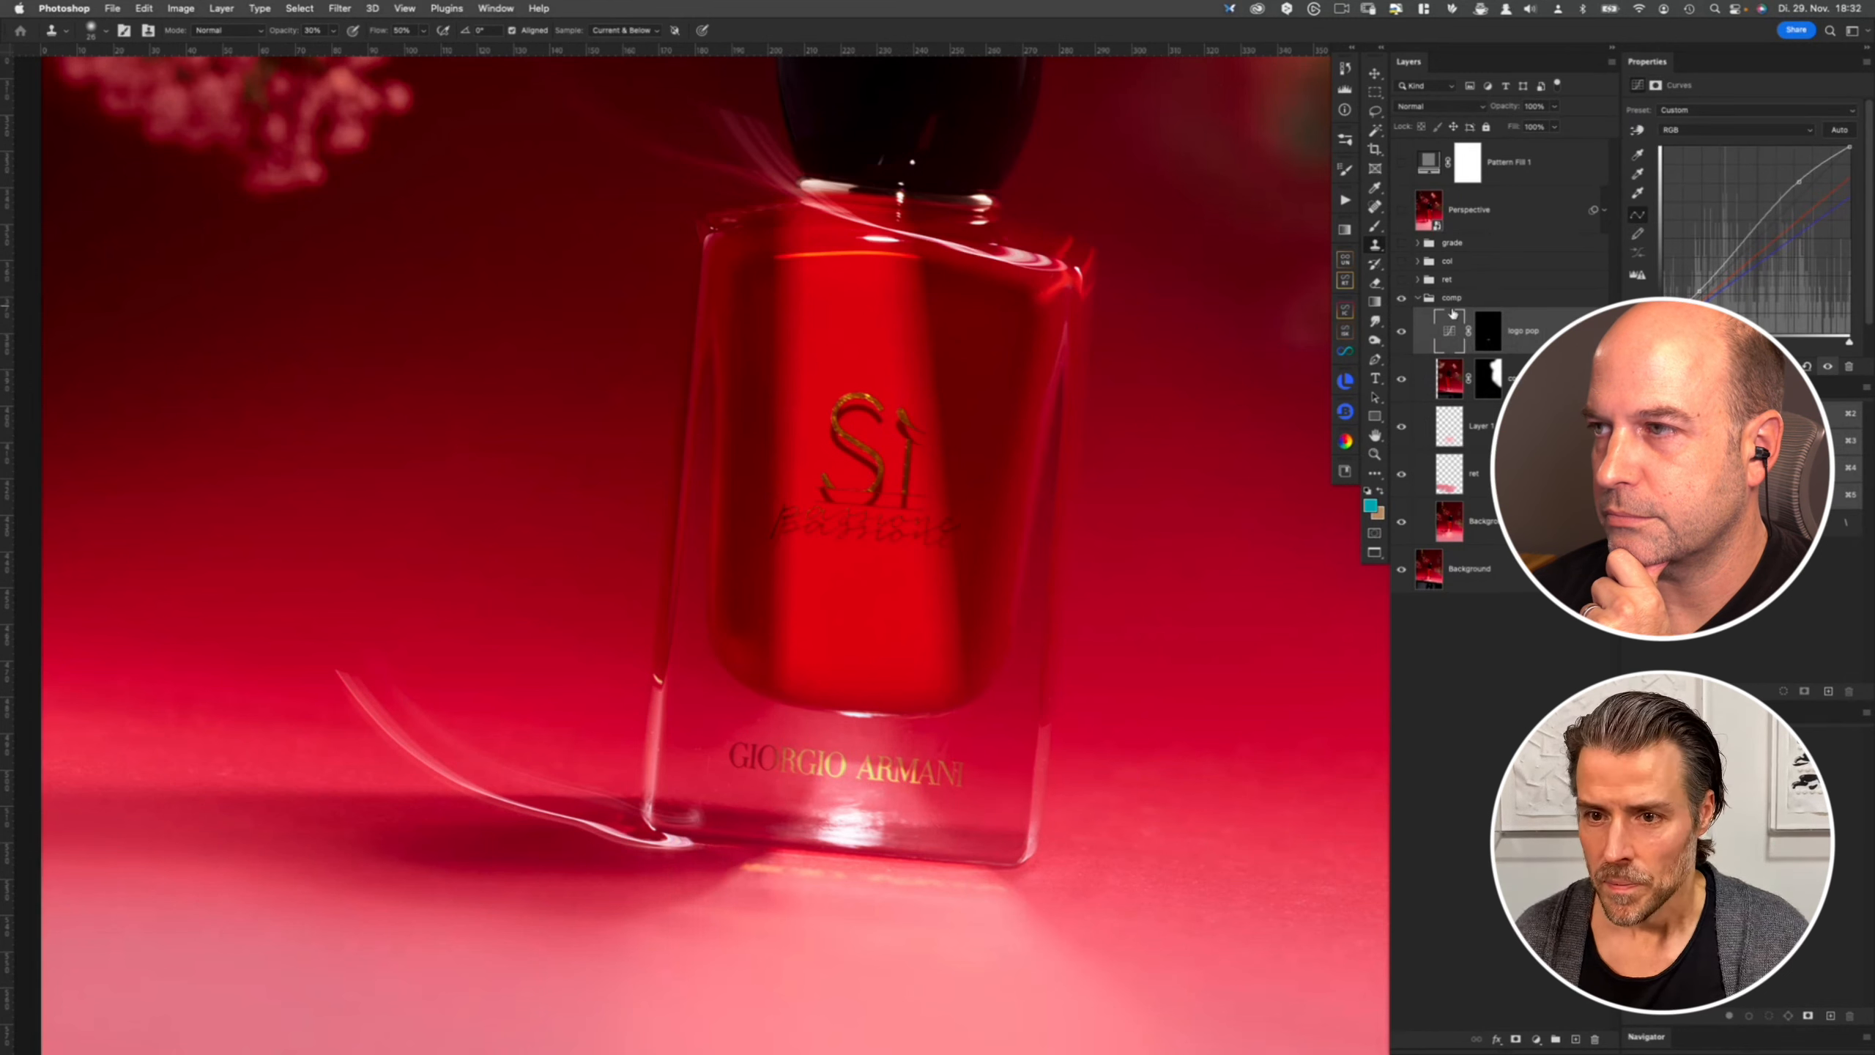
- Collapse the comp group, expand the red group, and view the red layer alone up close, toggling its visibility
left_click(1418, 298)
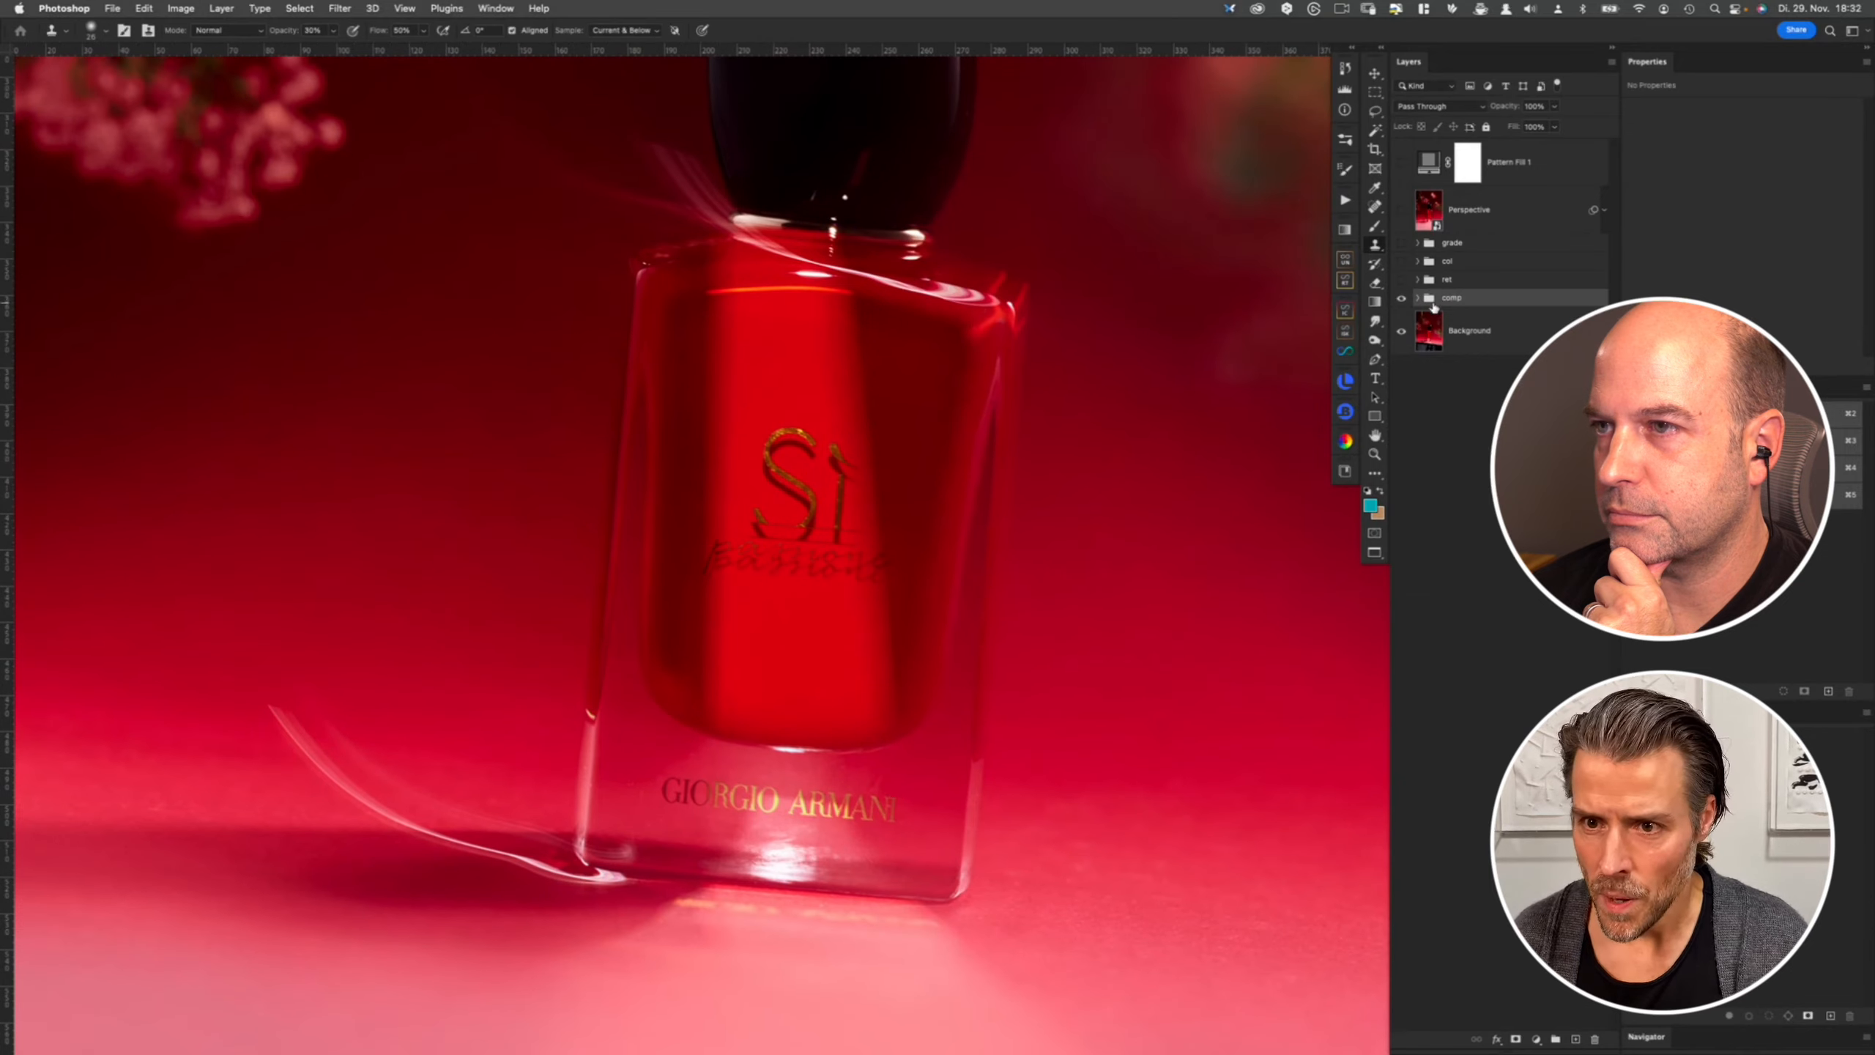
left_click(1417, 280)
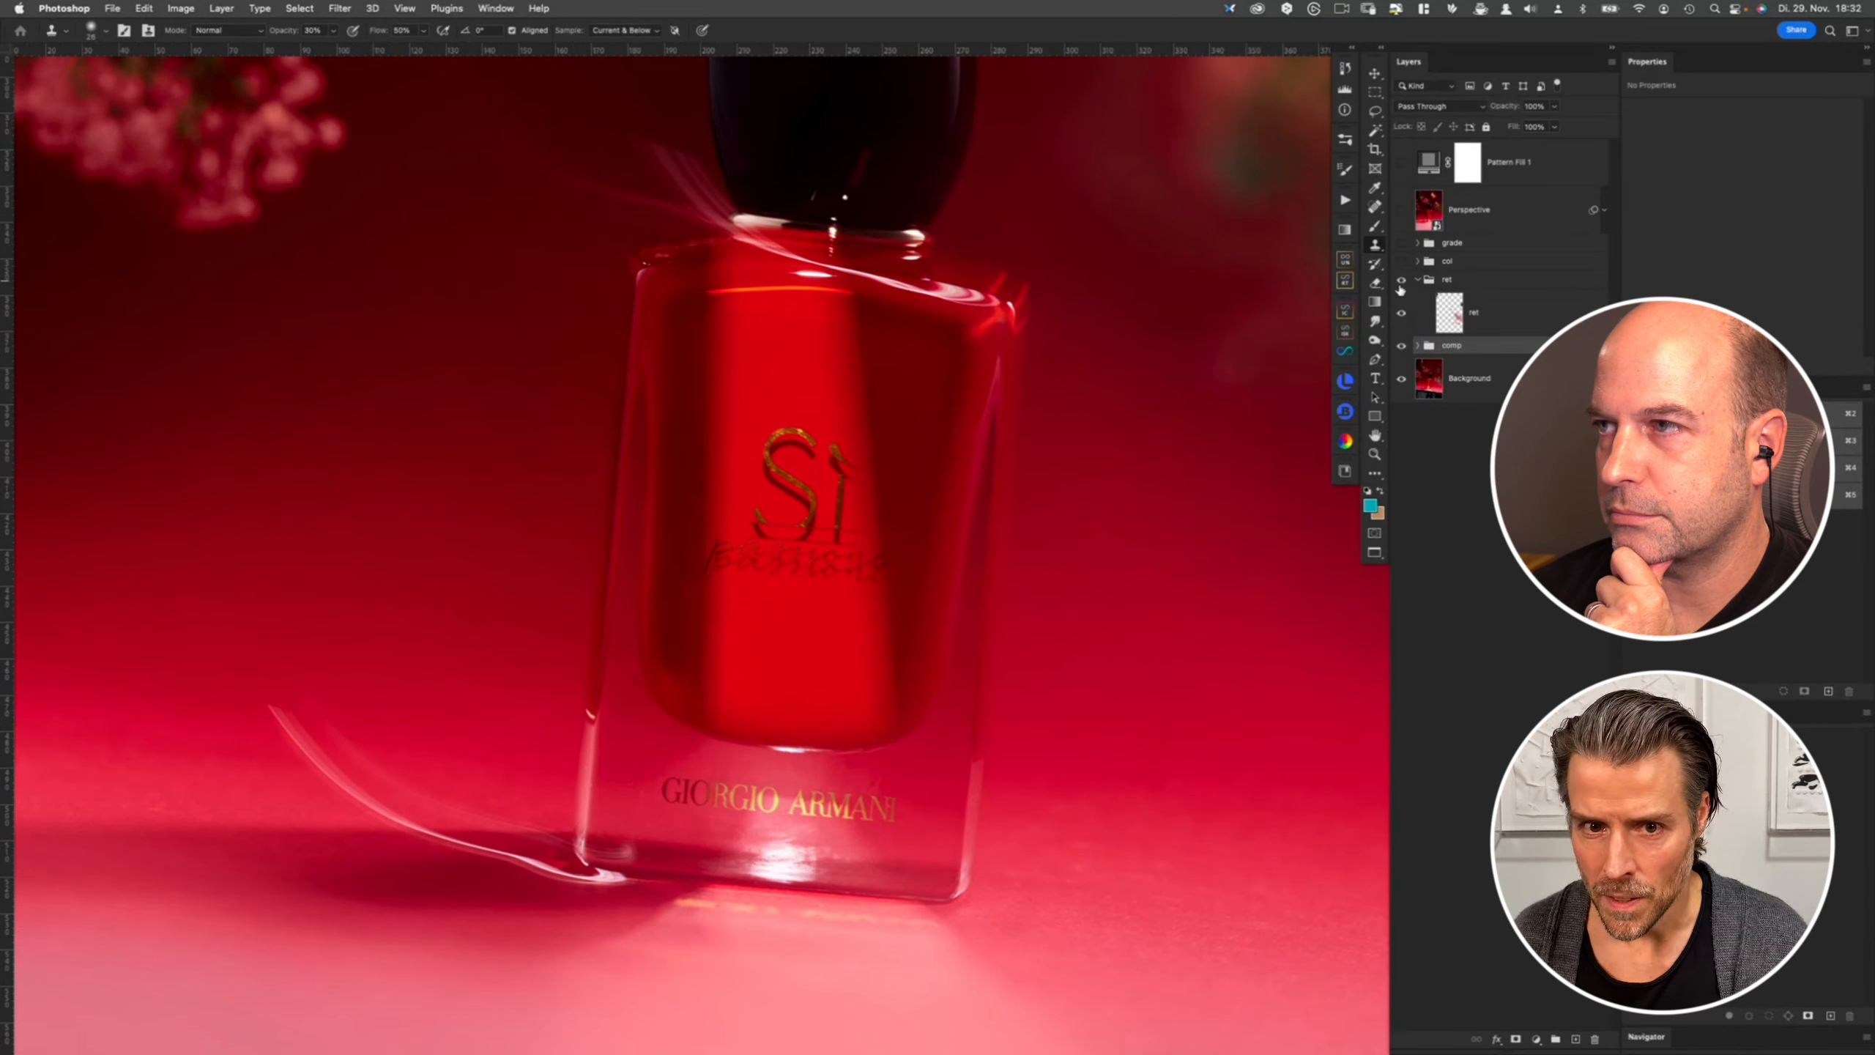
scroll(968, 456, "down", 5)
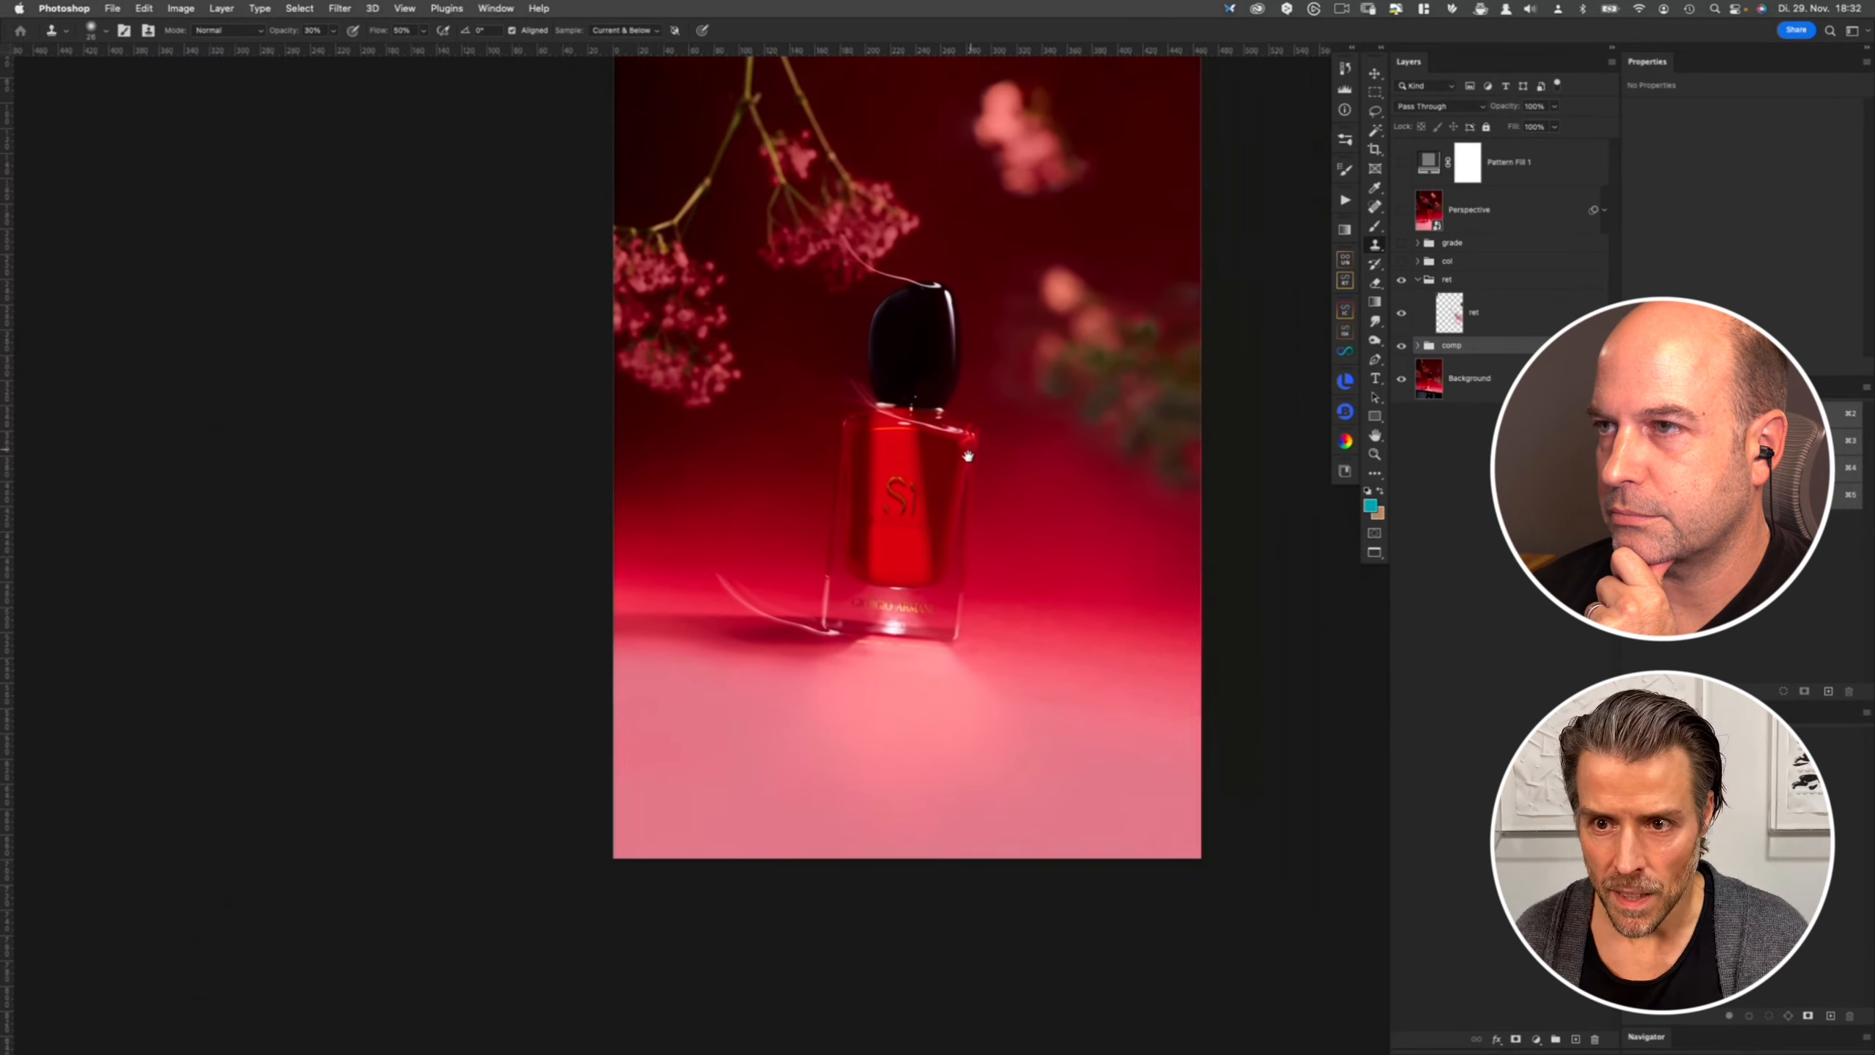
scroll(967, 456, "up", 3)
left_click(1410, 321)
left_click(1402, 316, "alt")
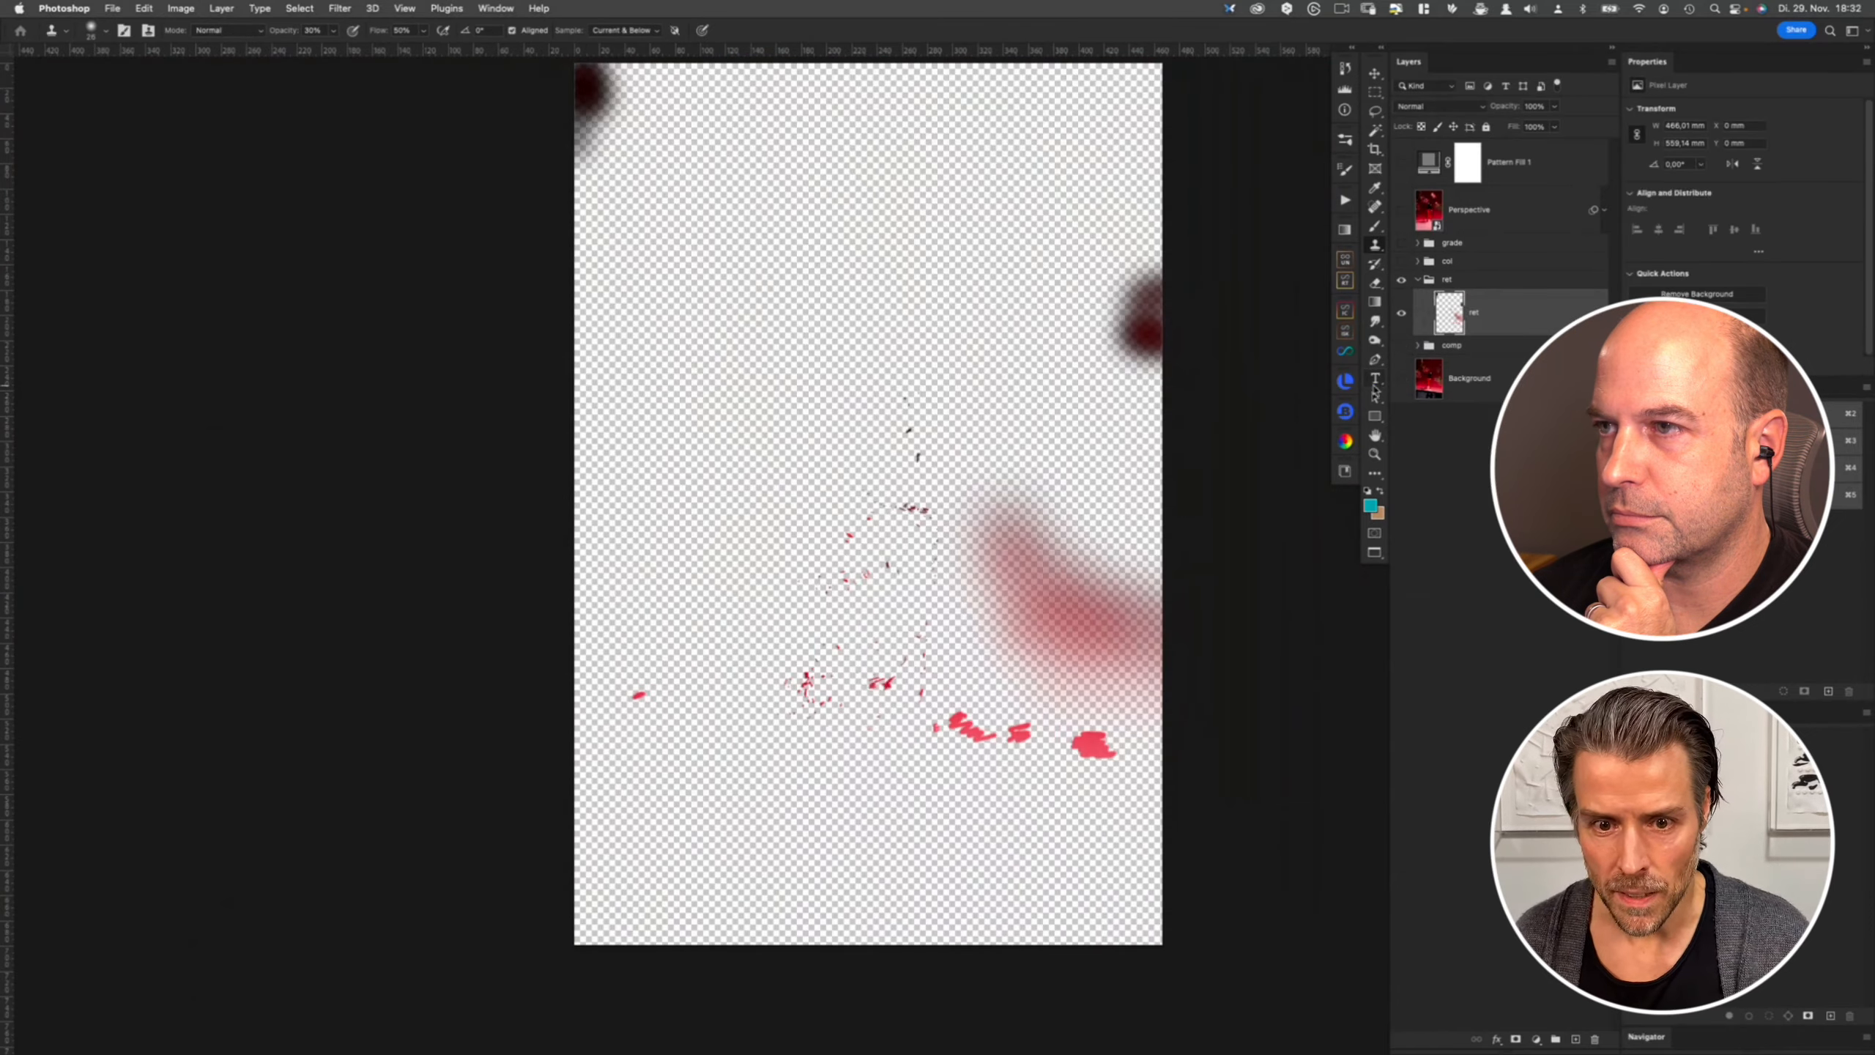
scroll(901, 567, "up", 5)
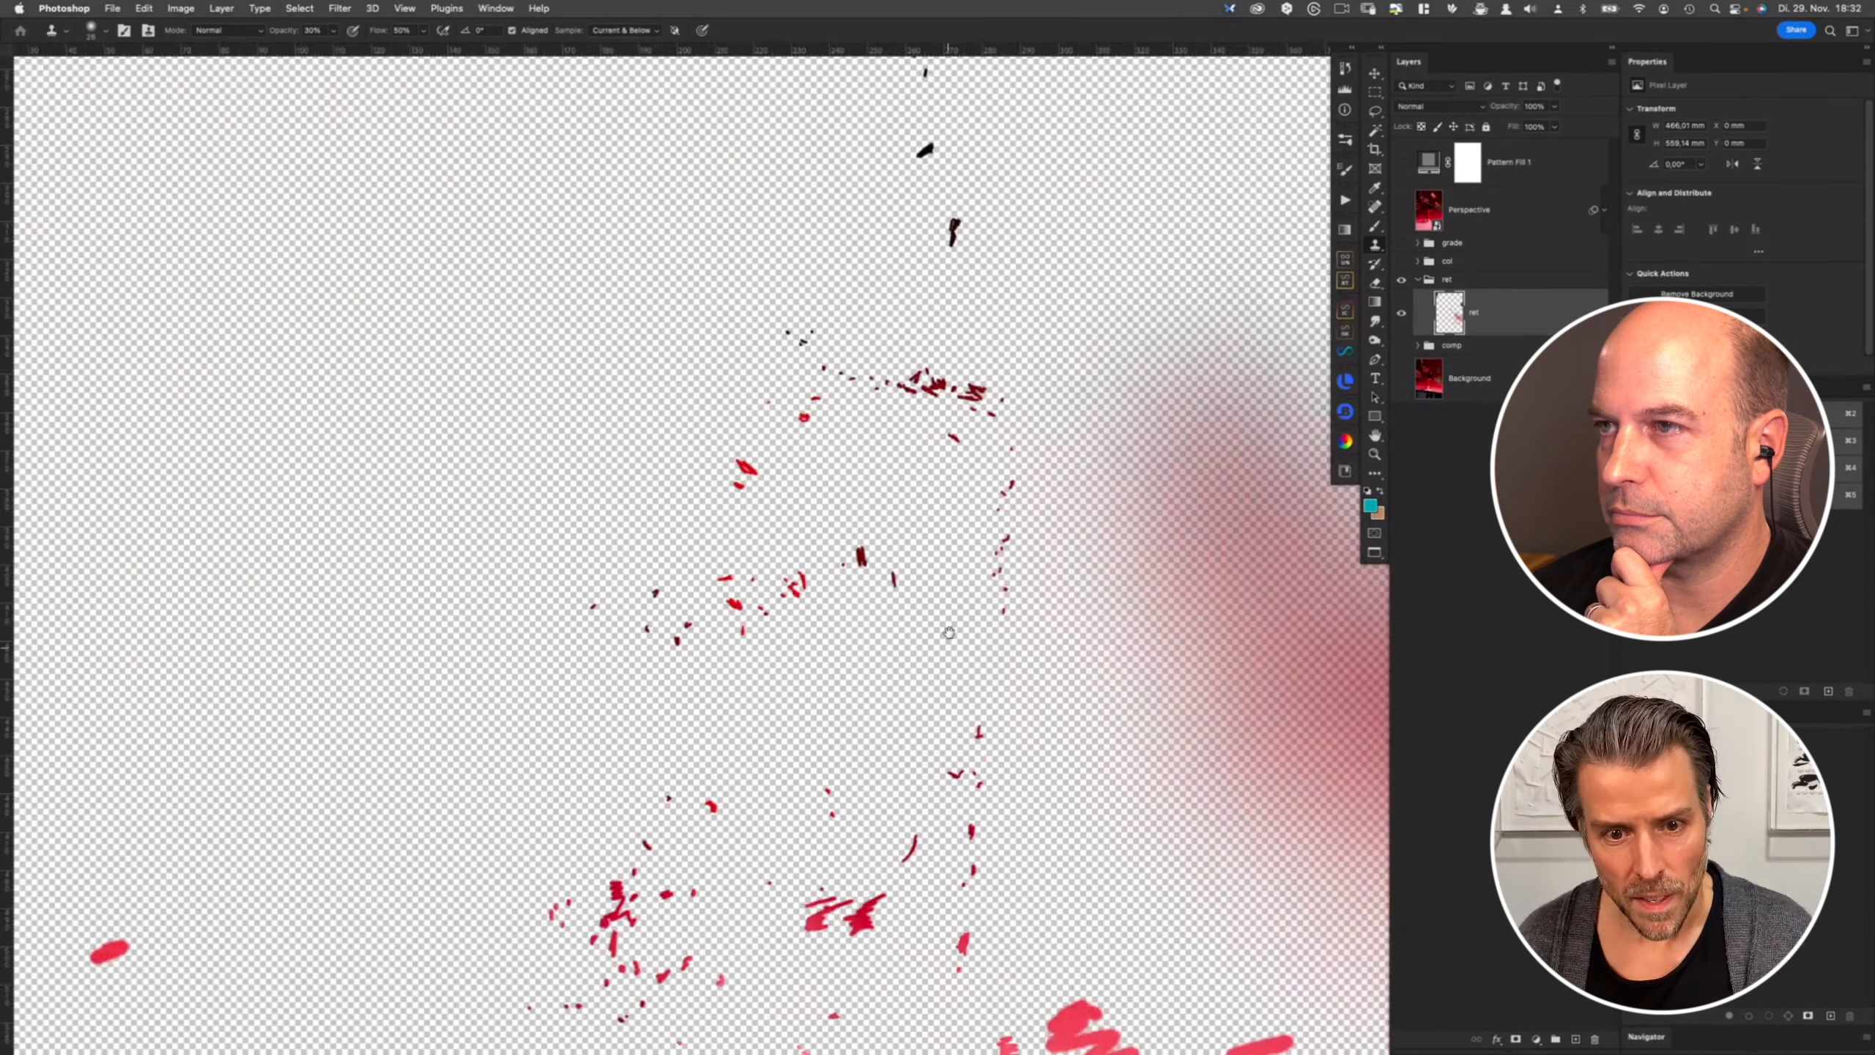
left_click_drag(949, 633, 945, 487)
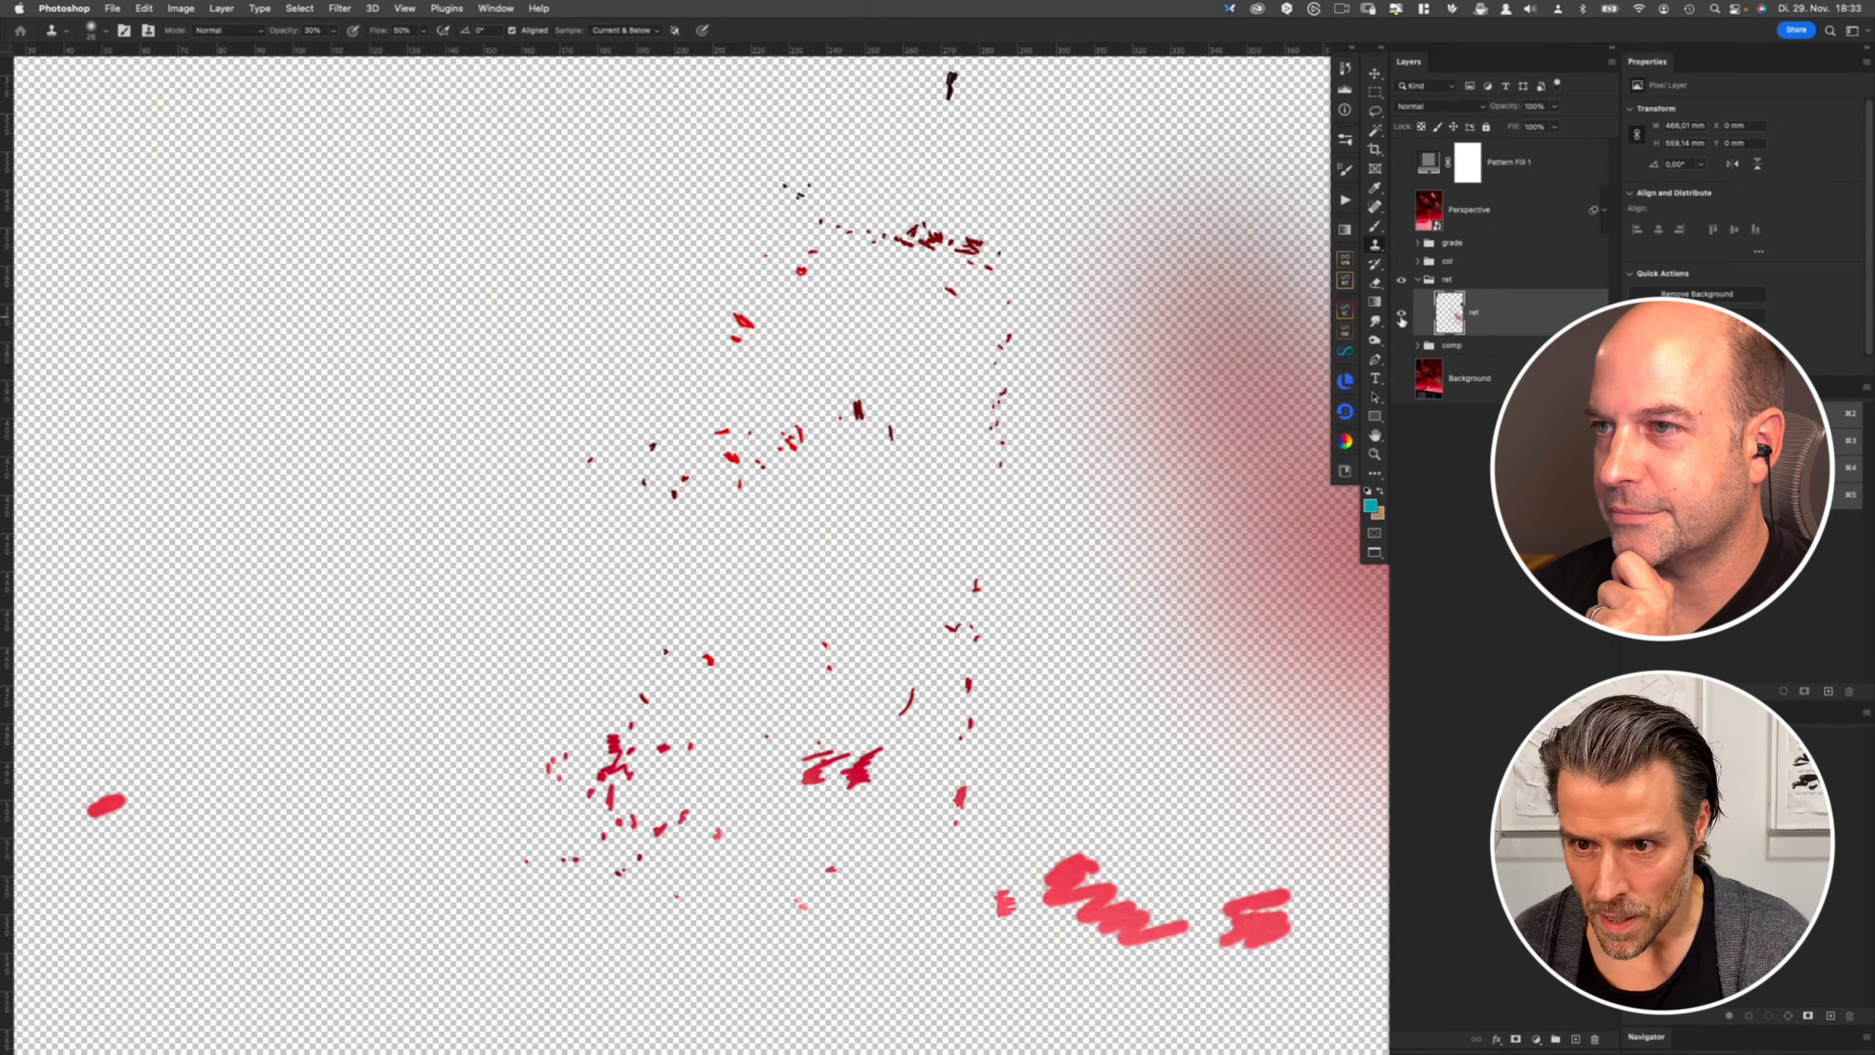
left_click(1402, 316, "alt")
key("super+comma")
key("super+comma")
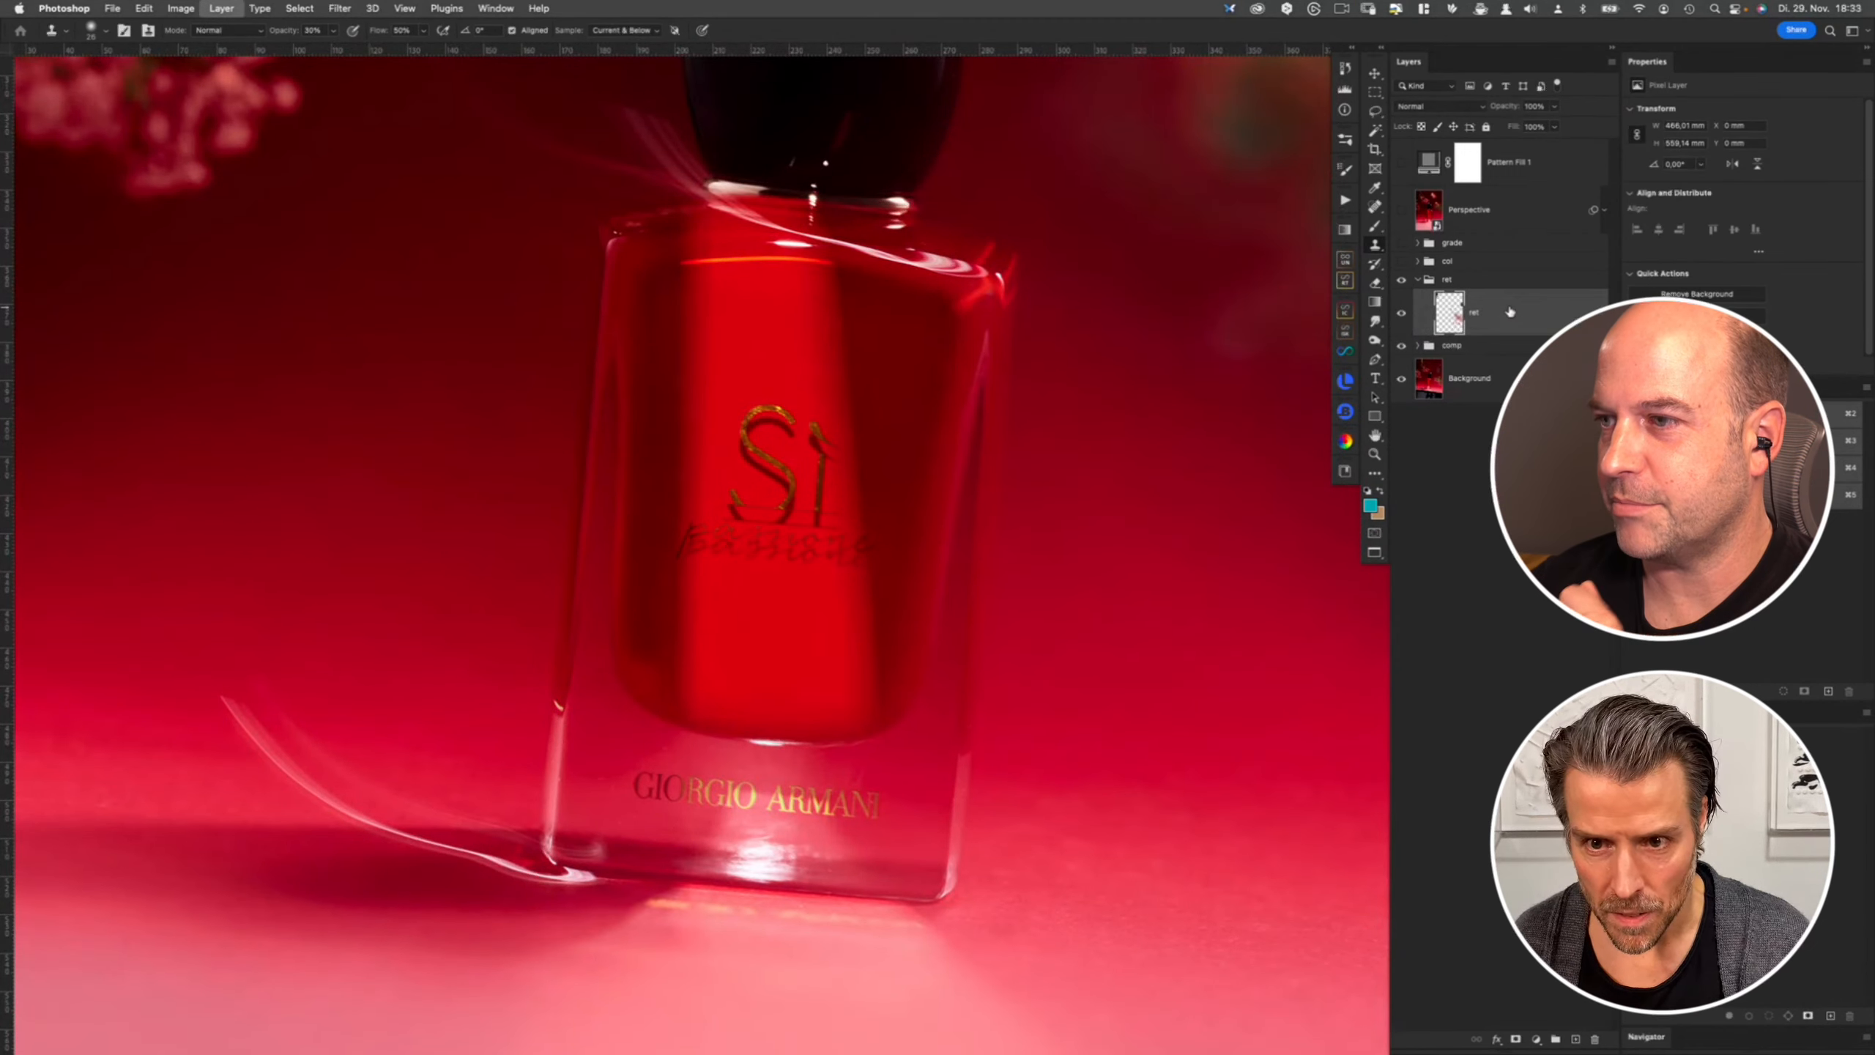
- Inspect the bottle's logo and glass up close while toggling the red layer's visibility on and off
key("super+comma")
key("super+comma")
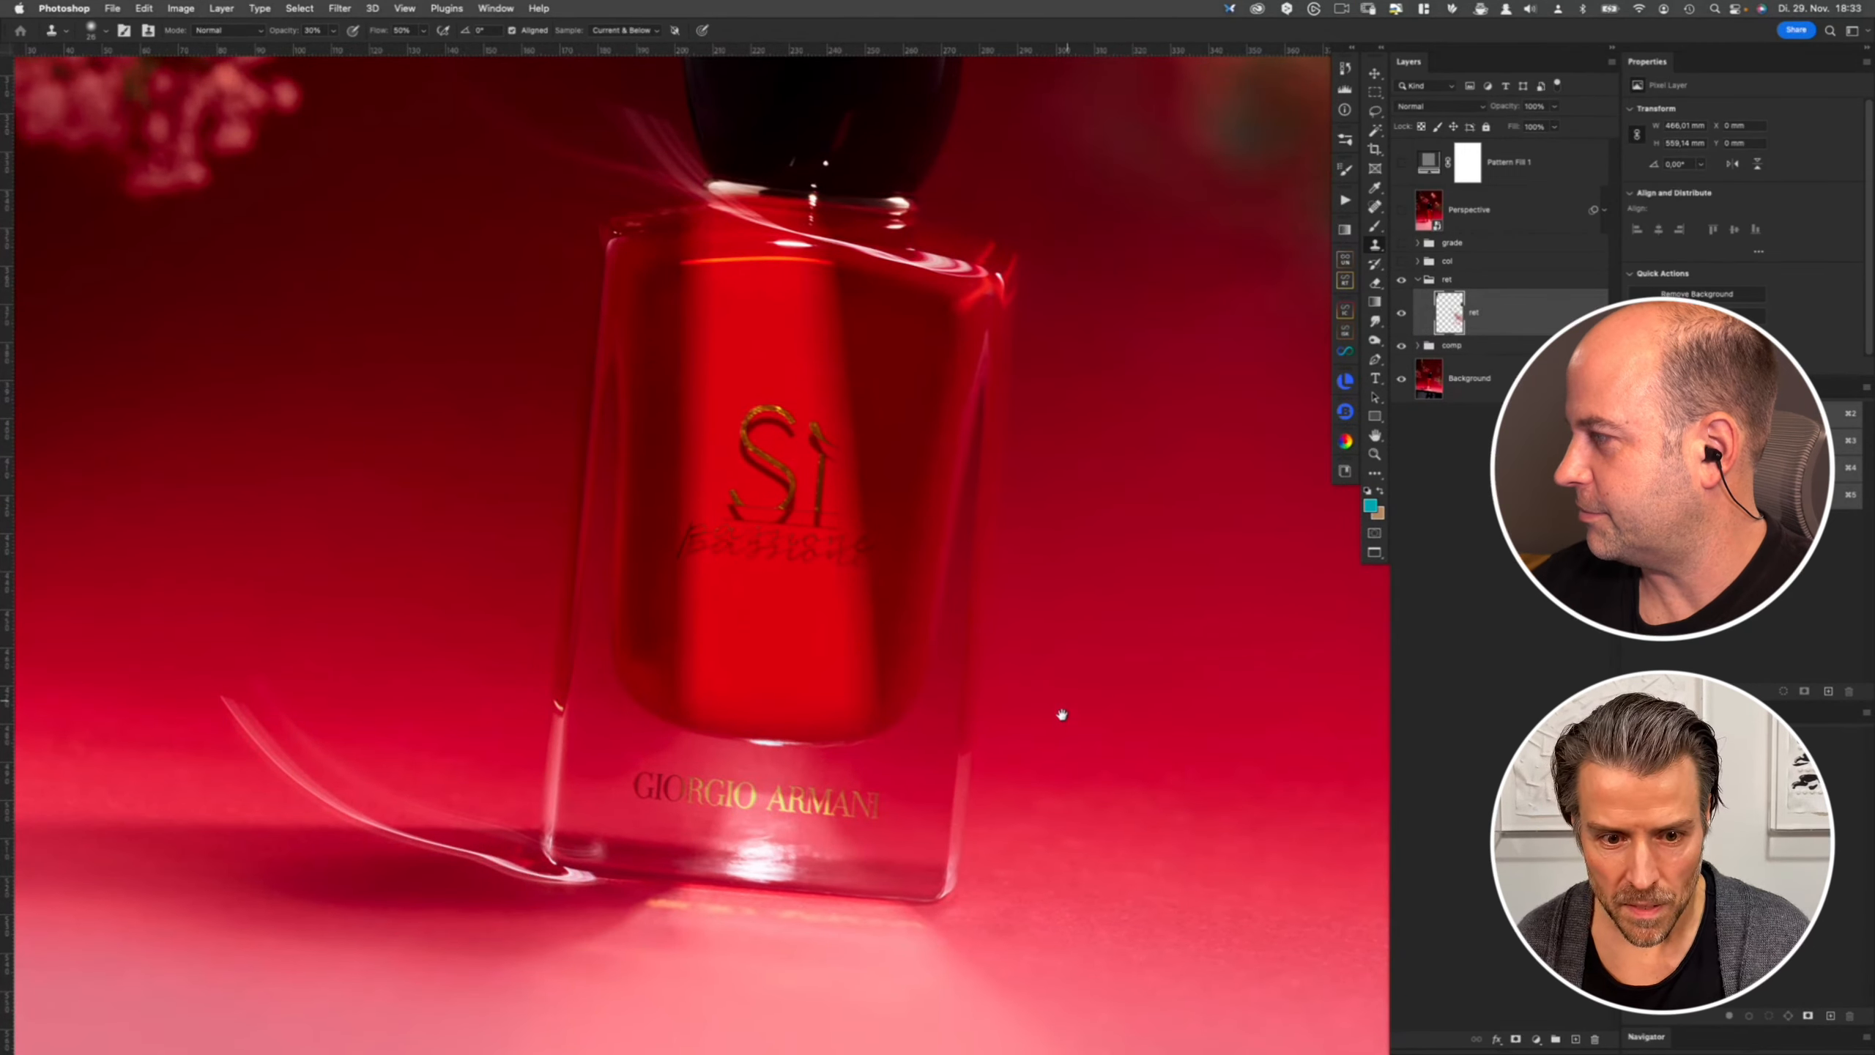
left_click_drag(1059, 712, 900, 730)
key("super+comma")
key("super+comma")
scroll(734, 263, "up", 3)
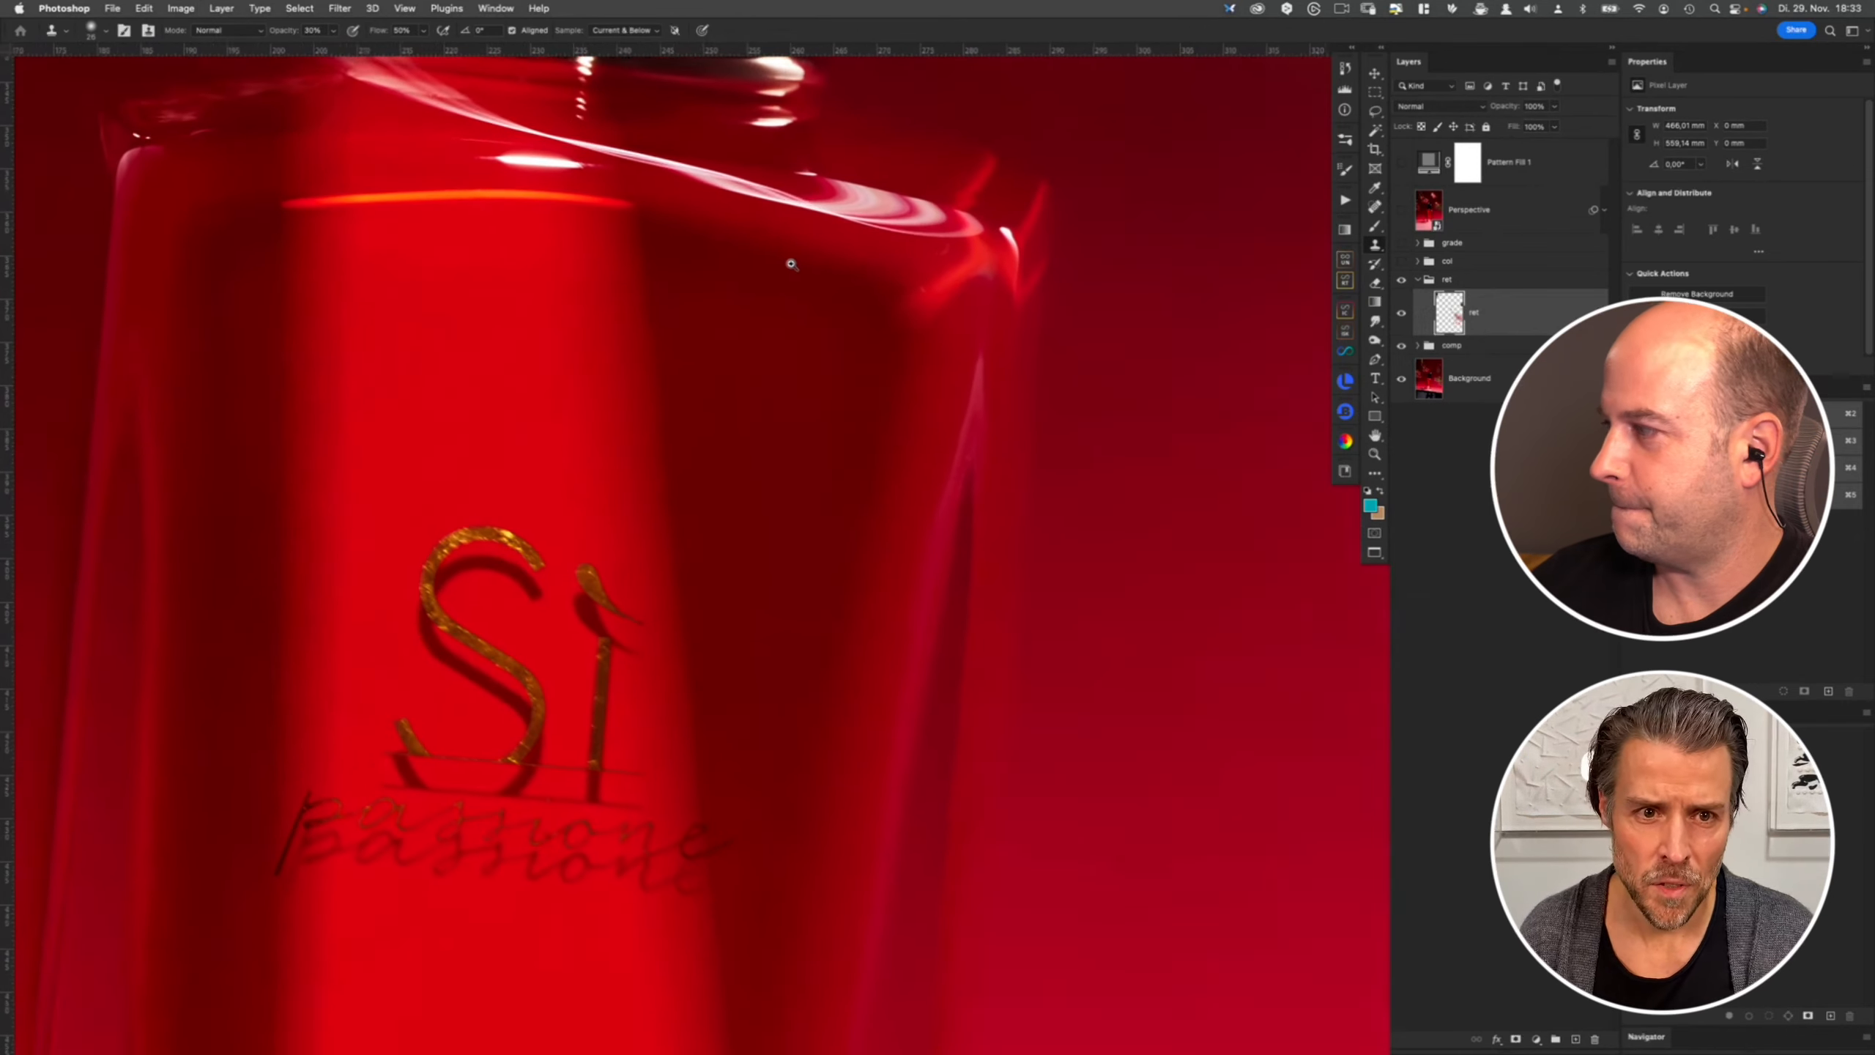
left_click_drag(742, 351, 901, 334)
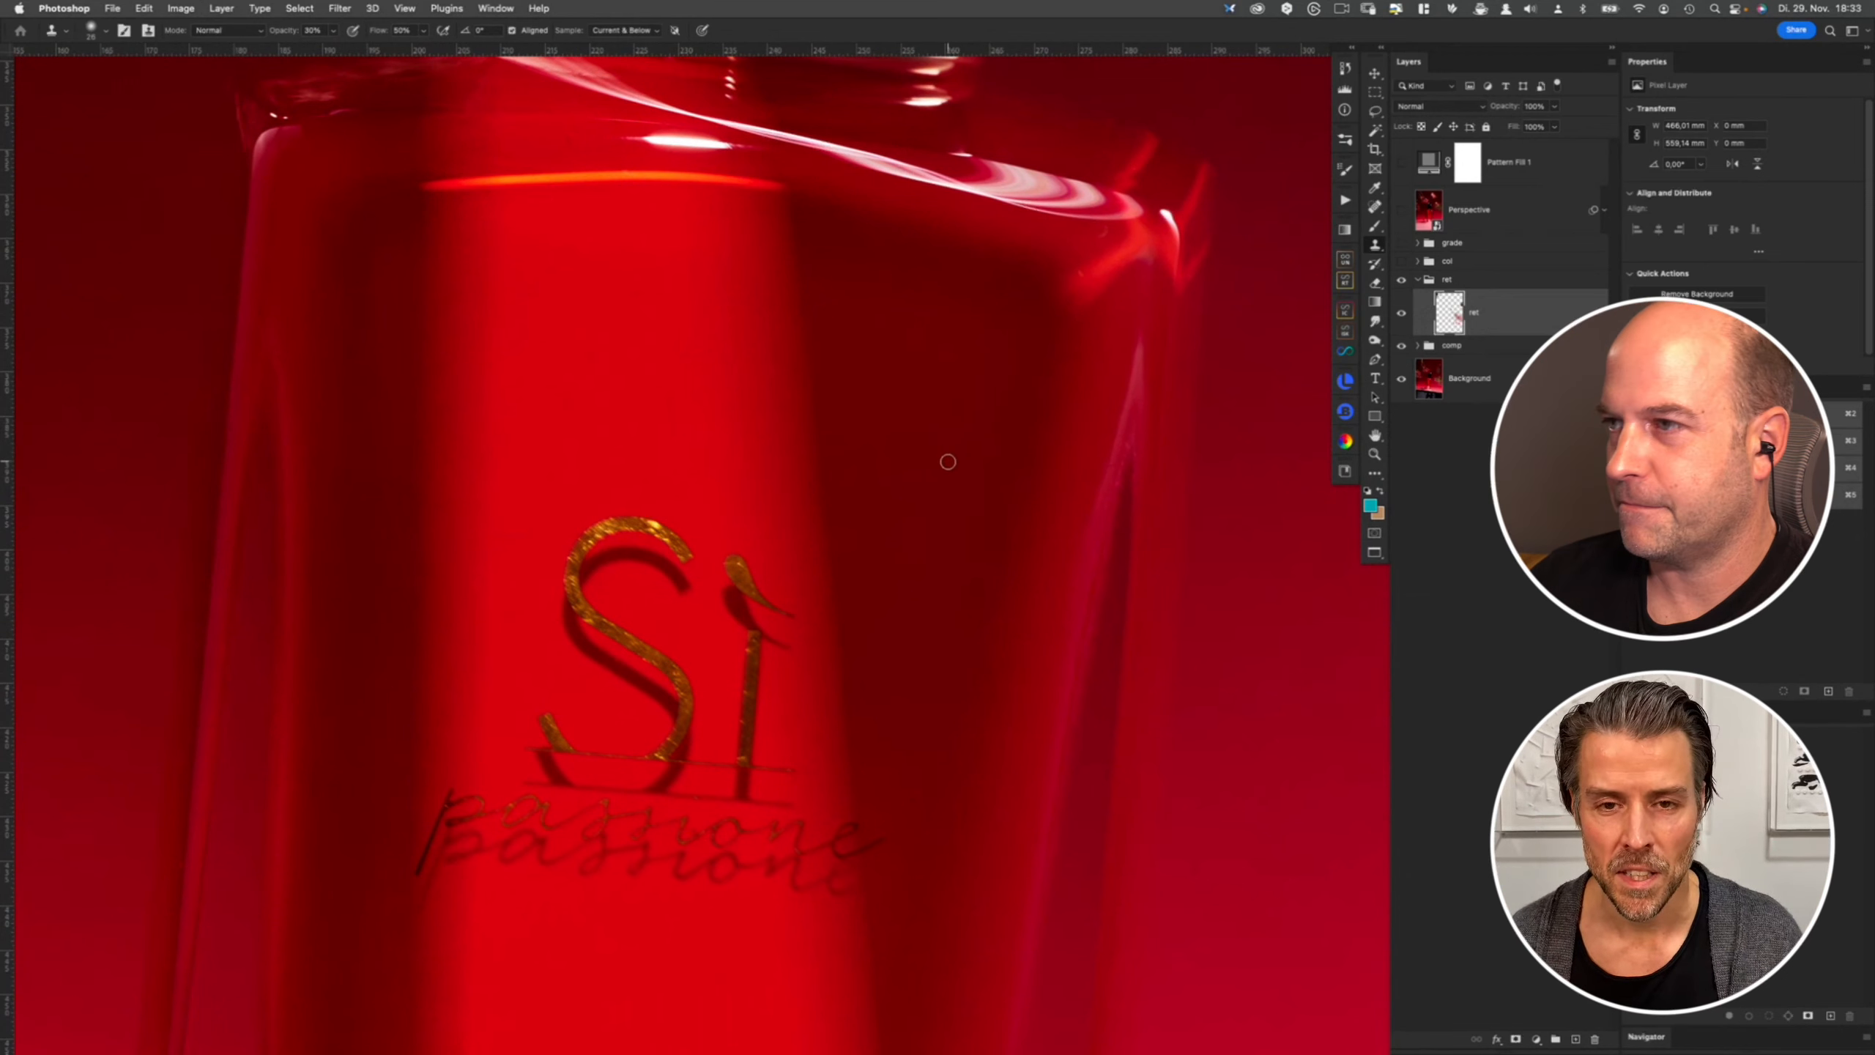
left_click_drag(949, 615, 1030, 429)
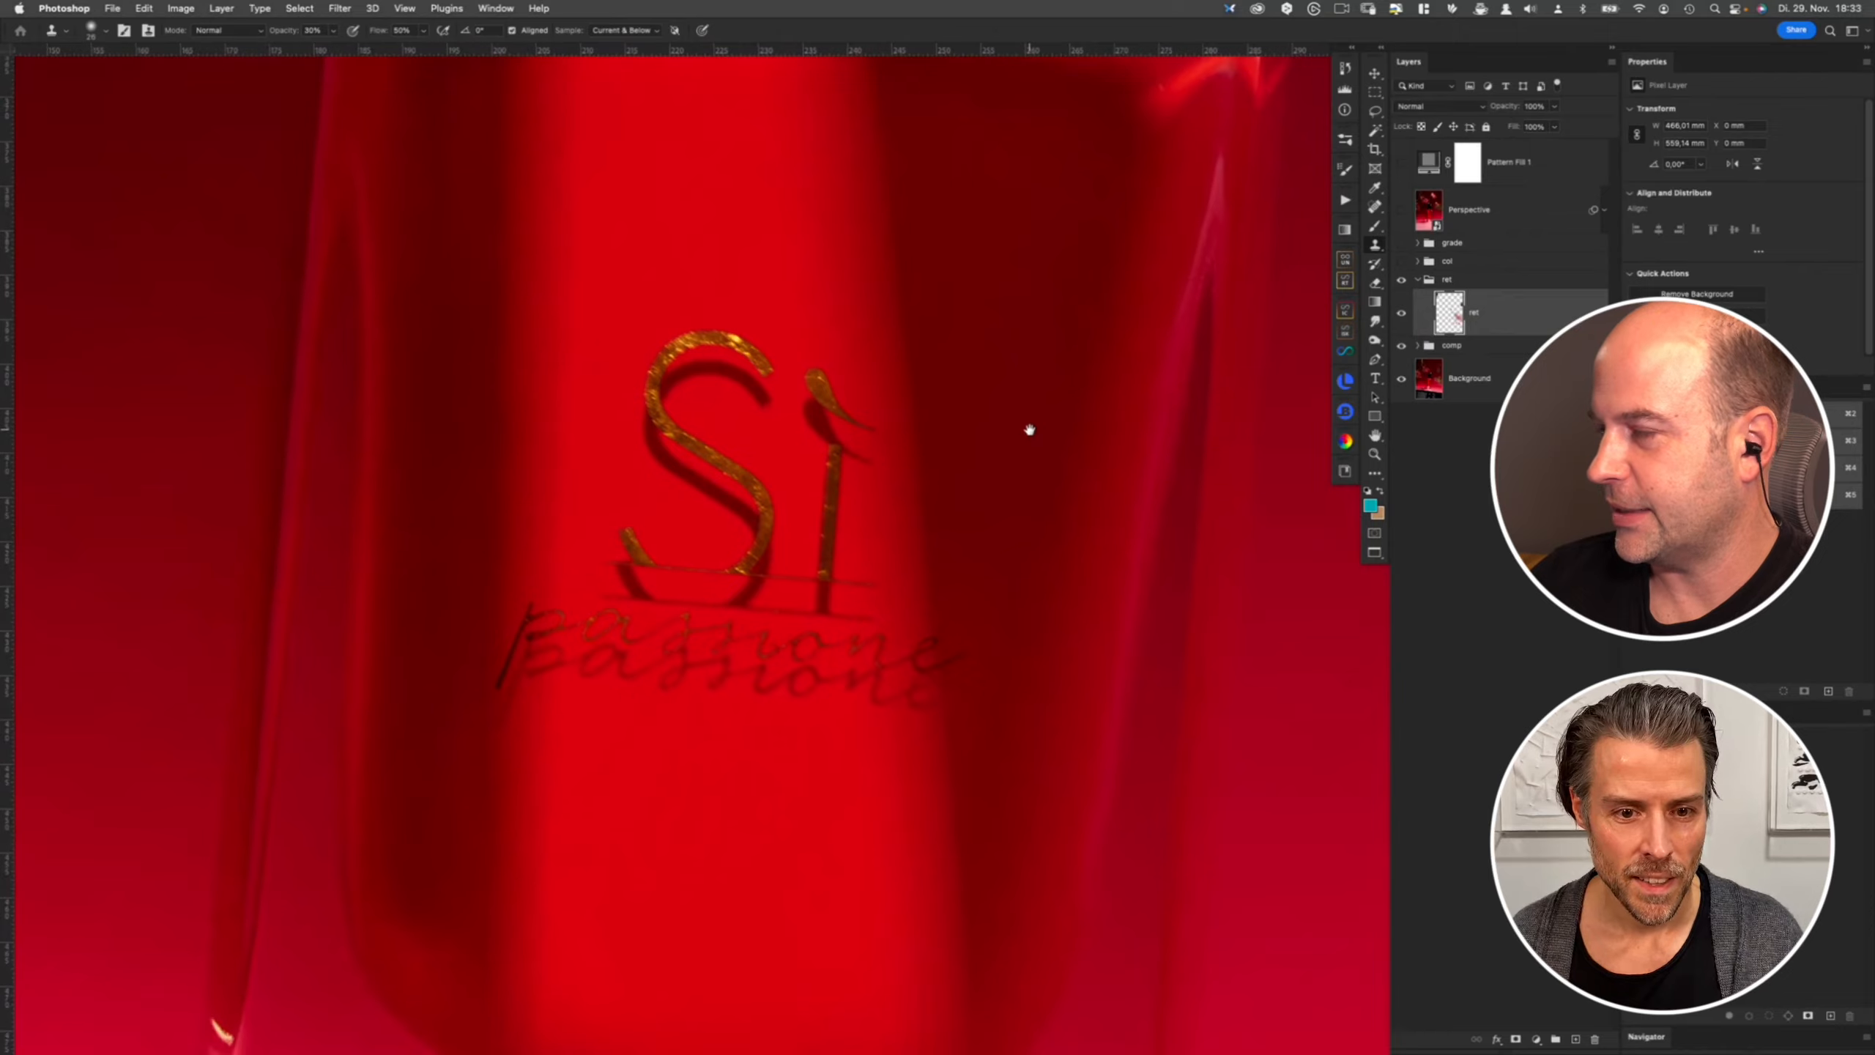
left_click_drag(1050, 332, 998, 496)
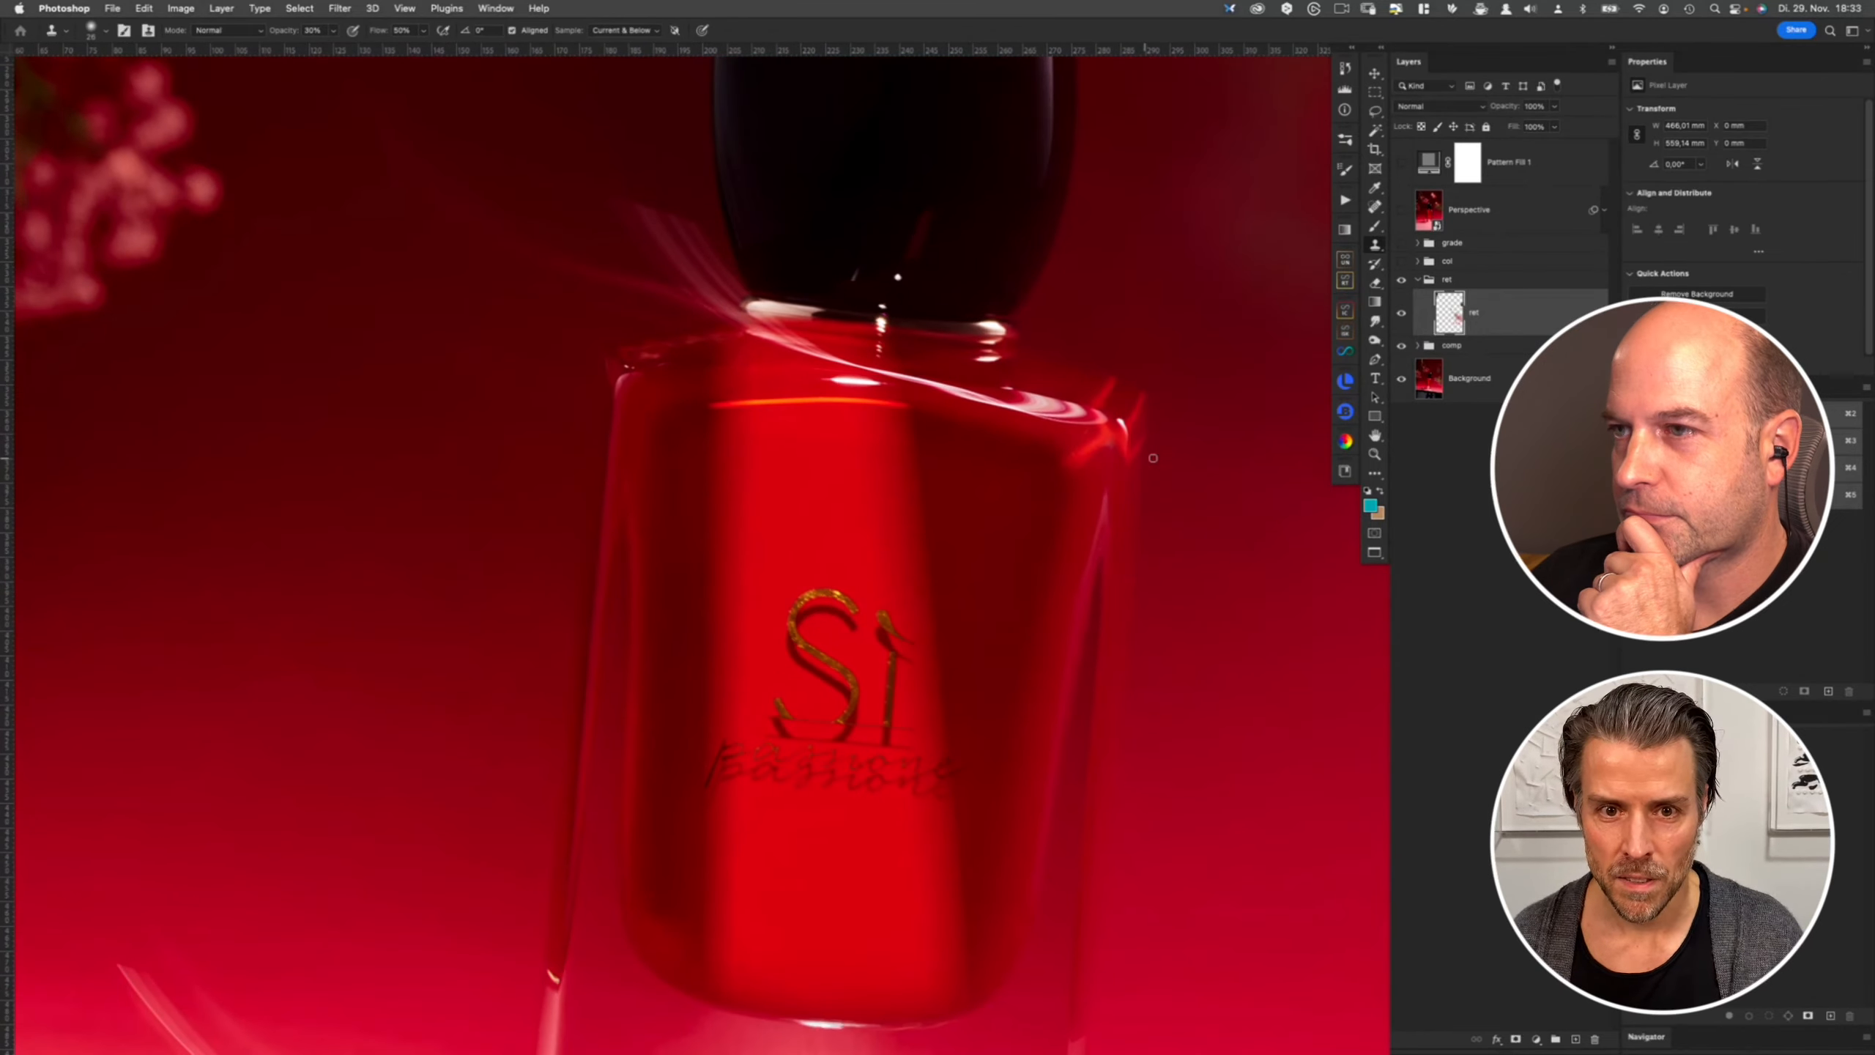
key("super+comma")
key("super+comma")
key("super+comma")
key("super+comma")
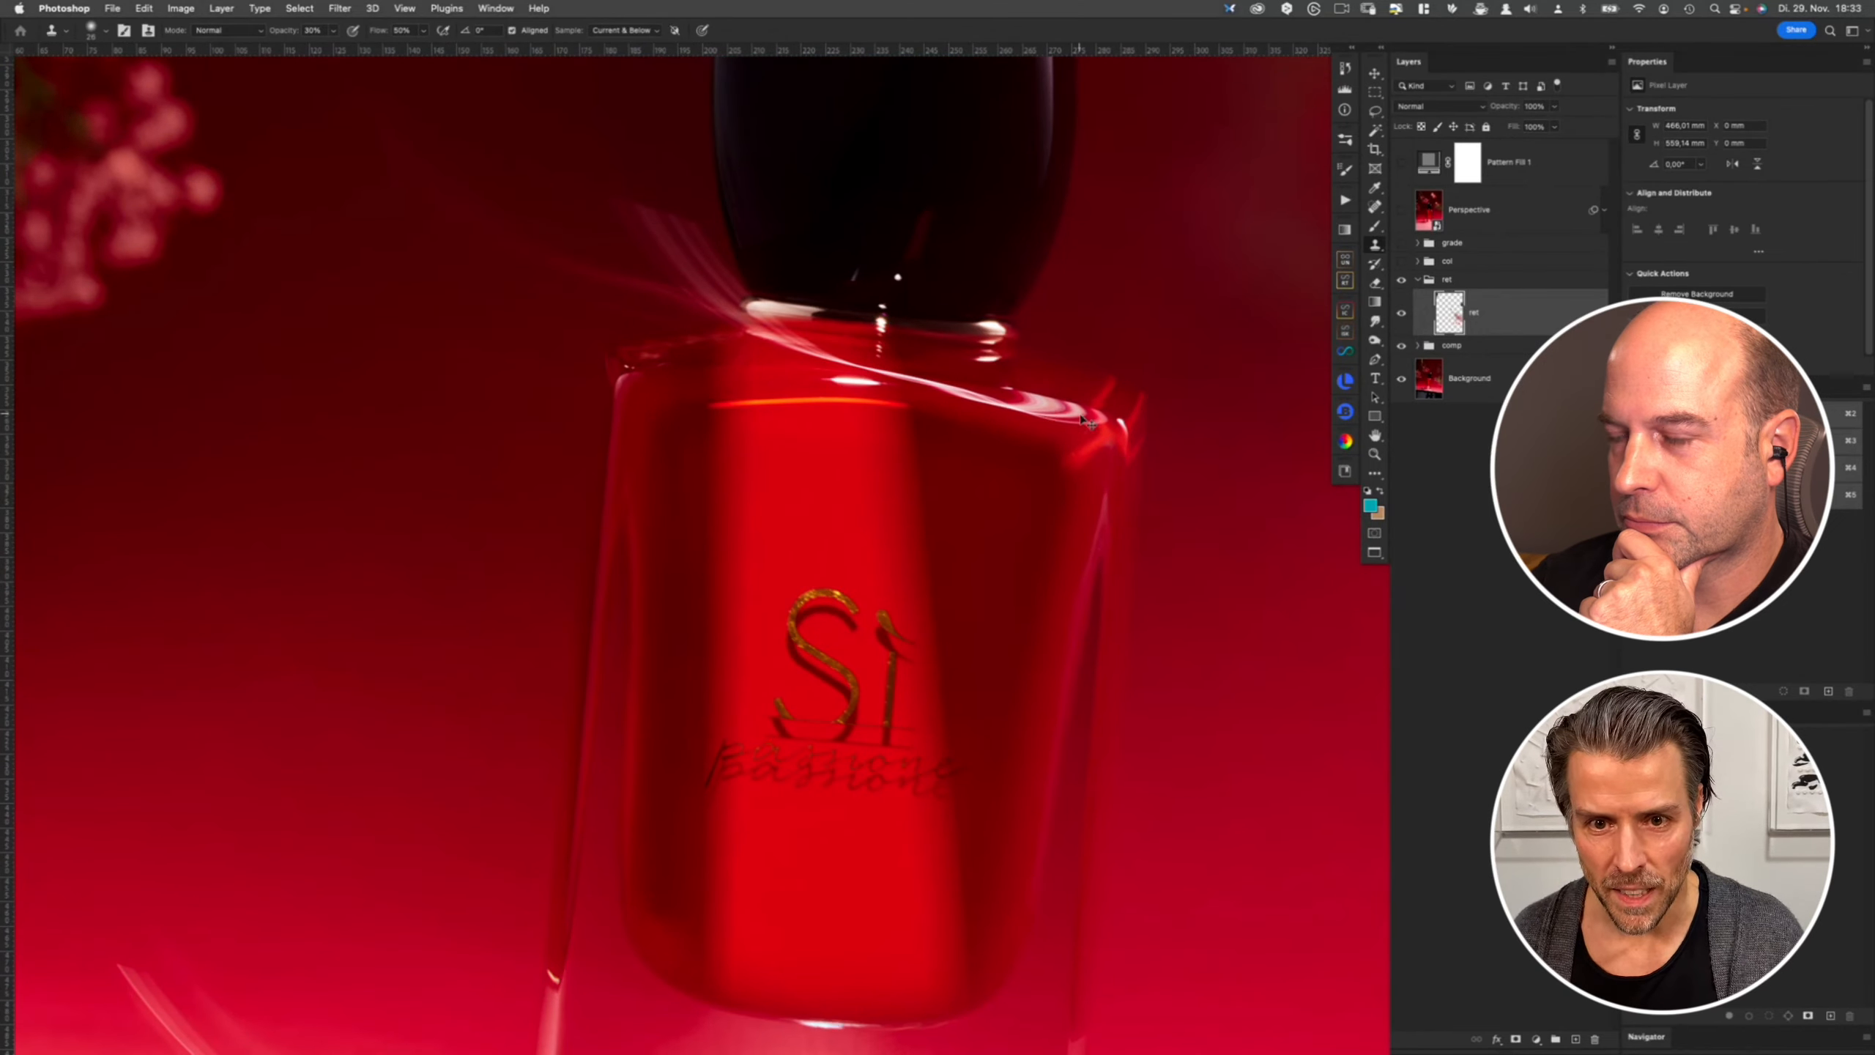
key("super+comma")
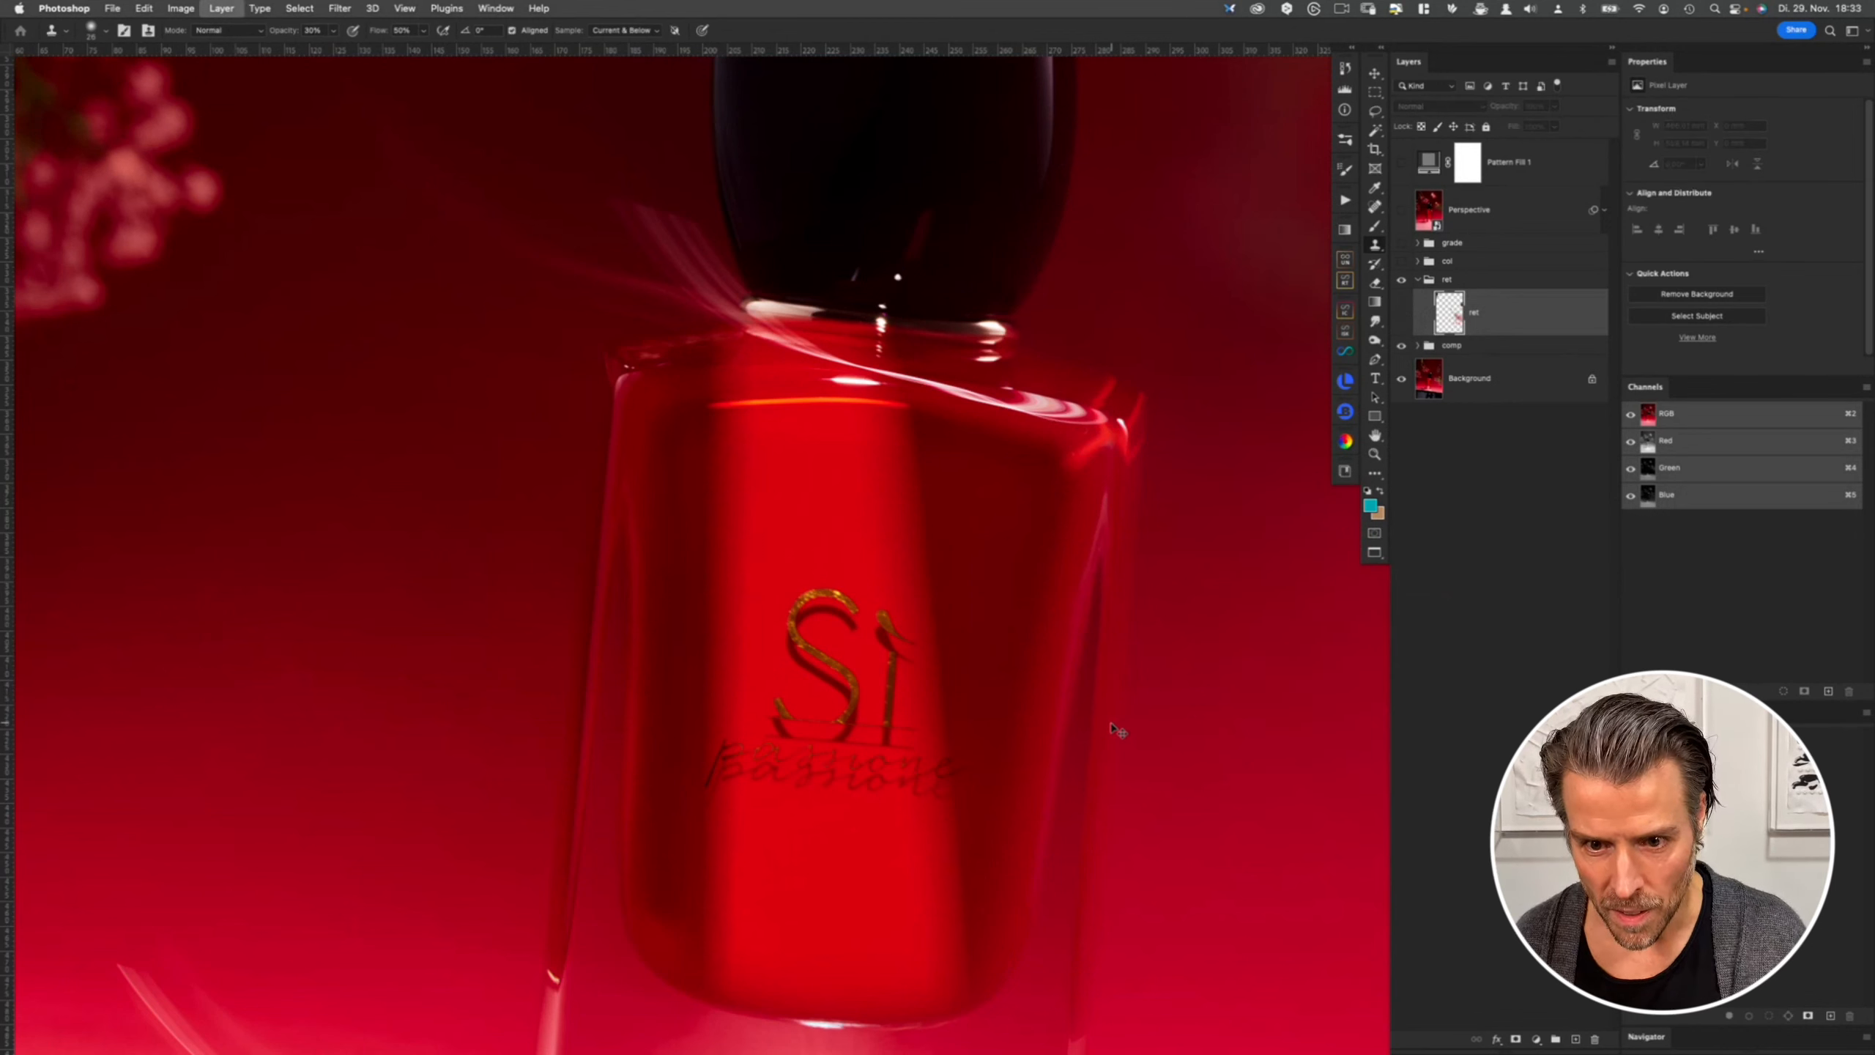
key("super+comma")
- Collapse the red group in the layer stack
left_click_drag(1053, 736, 1029, 600)
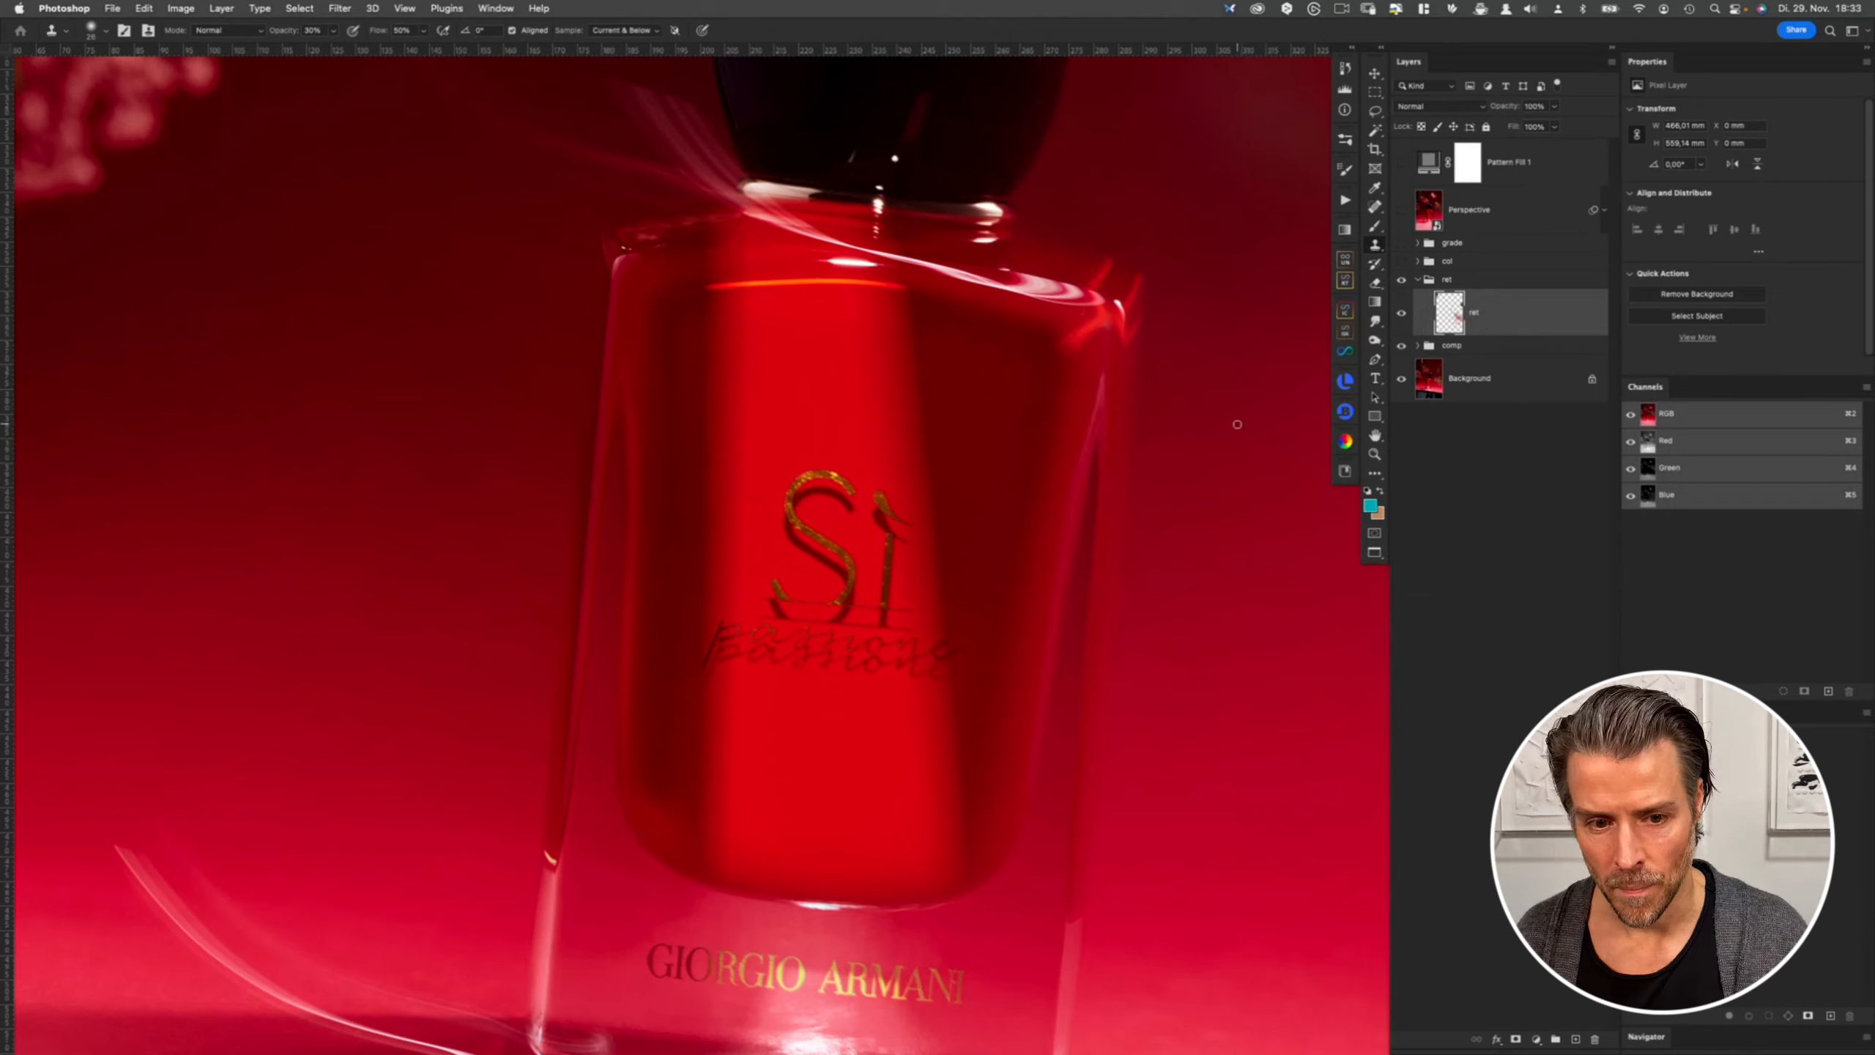
left_click_drag(1018, 748, 944, 619)
scroll(944, 619, "down", 3)
scroll(1025, 544, "up", 2)
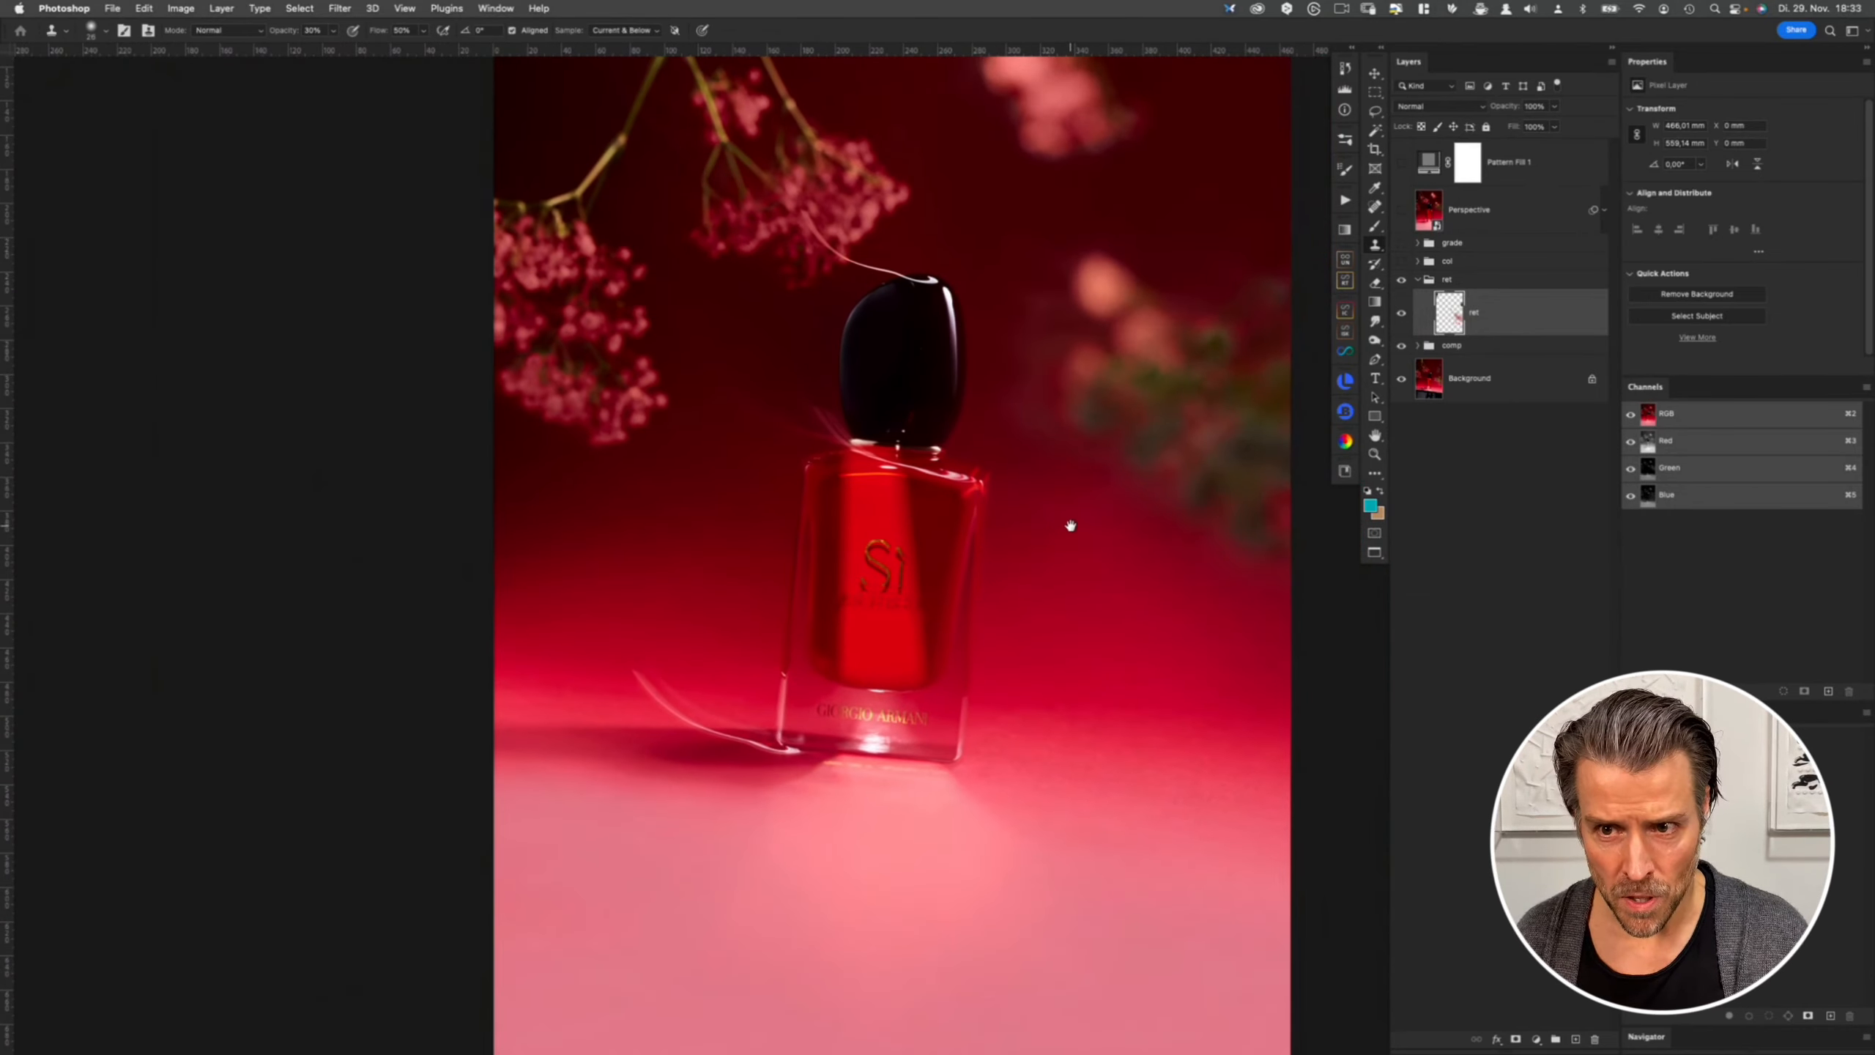
scroll(1070, 524, "up", 1)
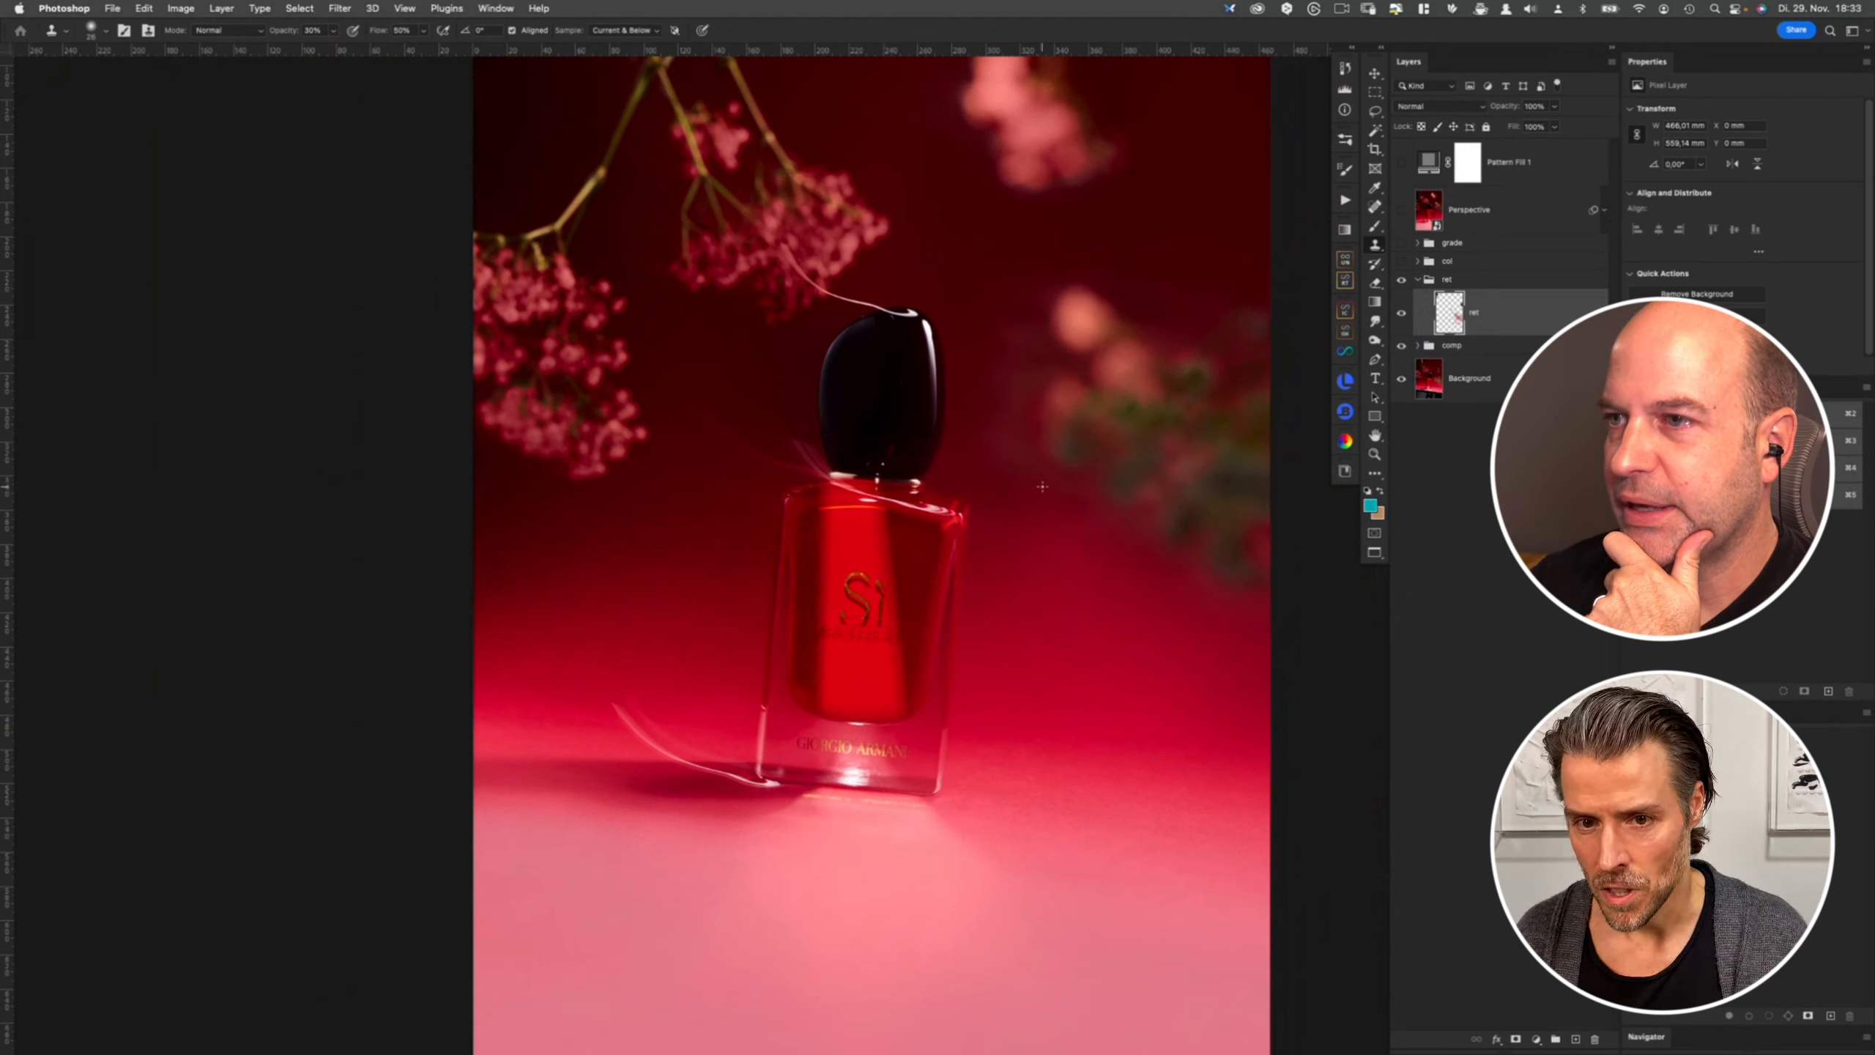
left_click_drag(1082, 459, 1022, 553)
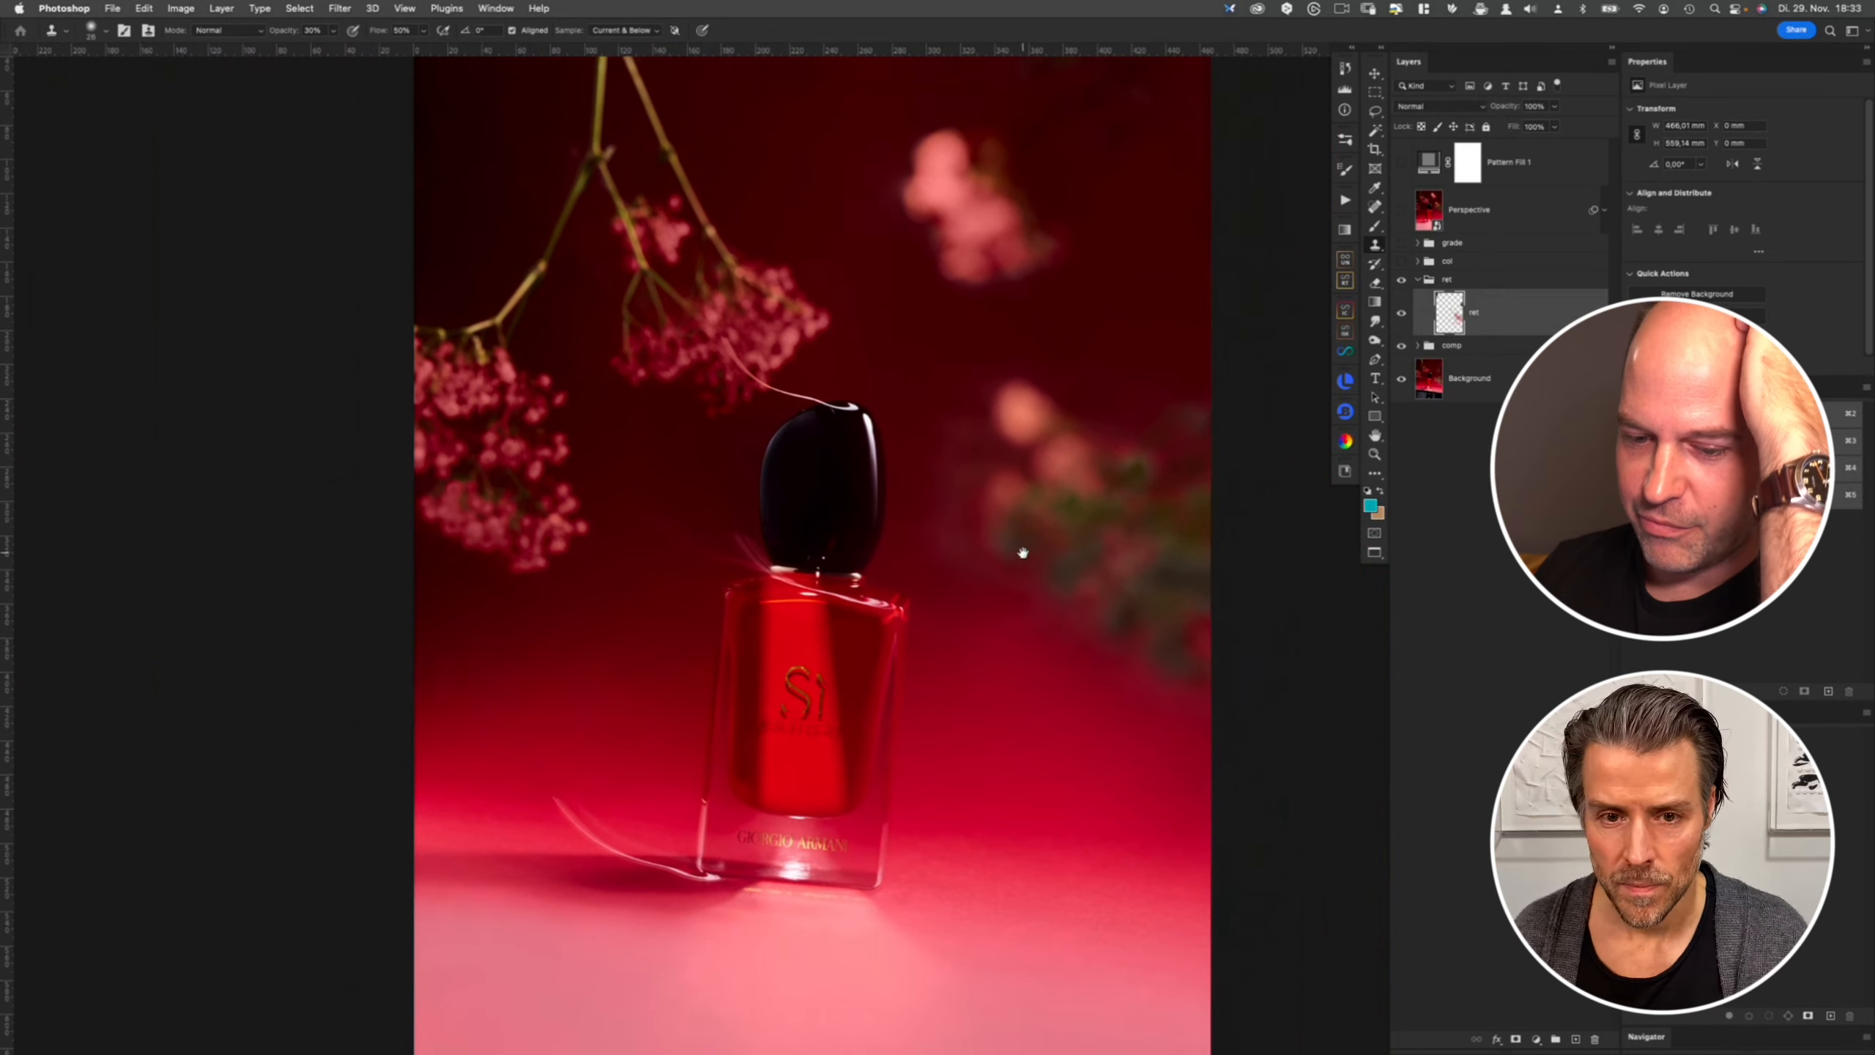
scroll(1045, 442, "down", 2)
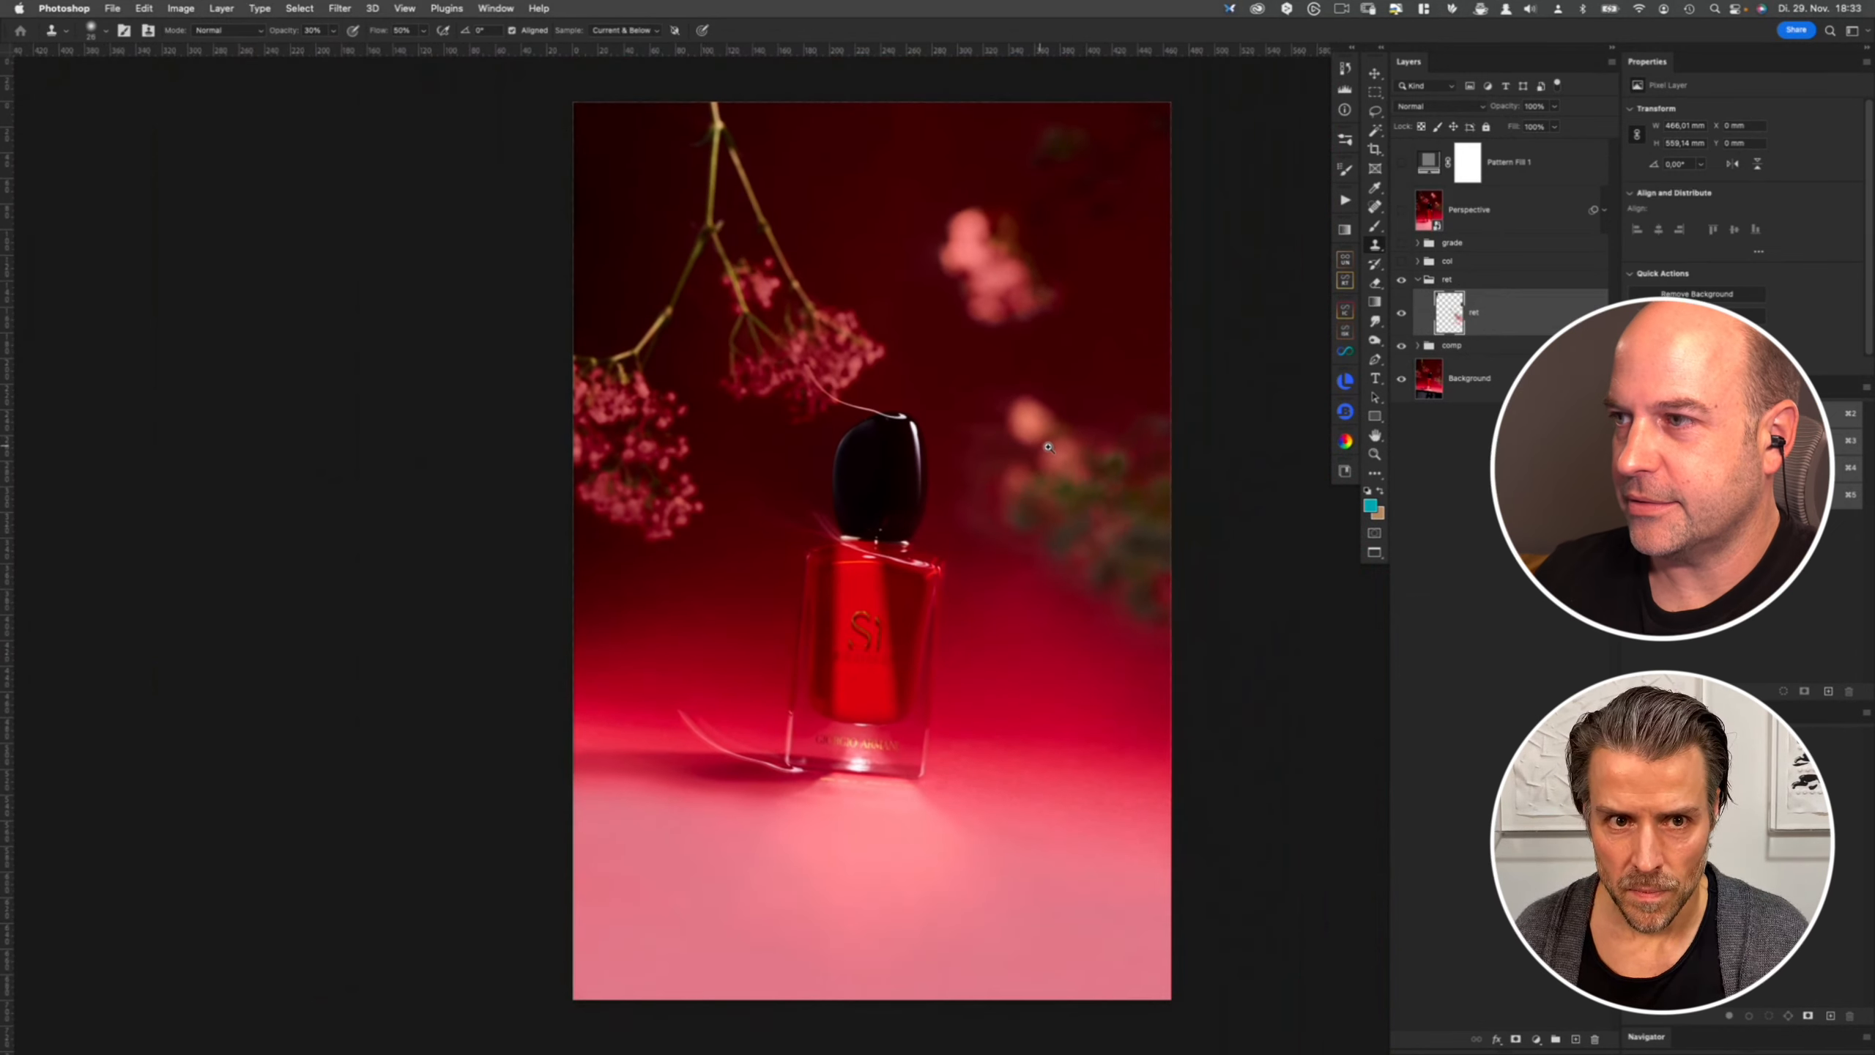
scroll(1048, 447, "up", 1)
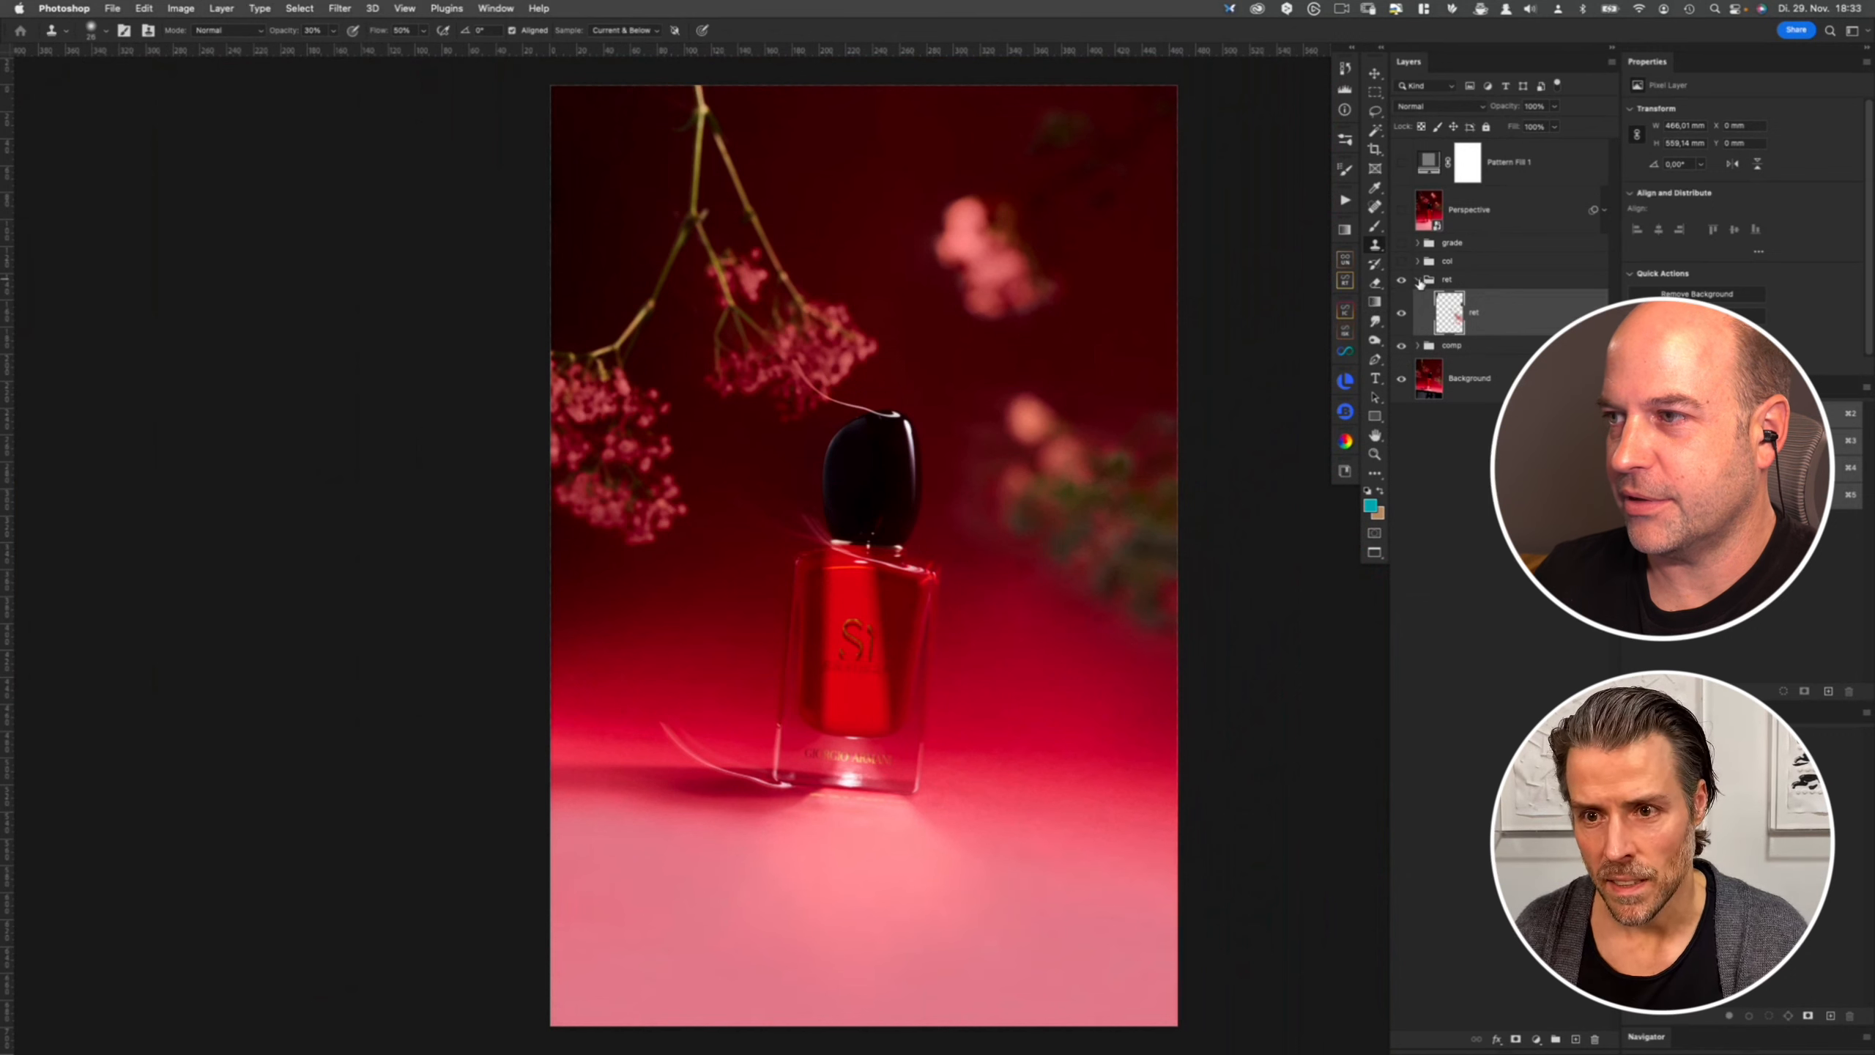
left_click(1418, 280)
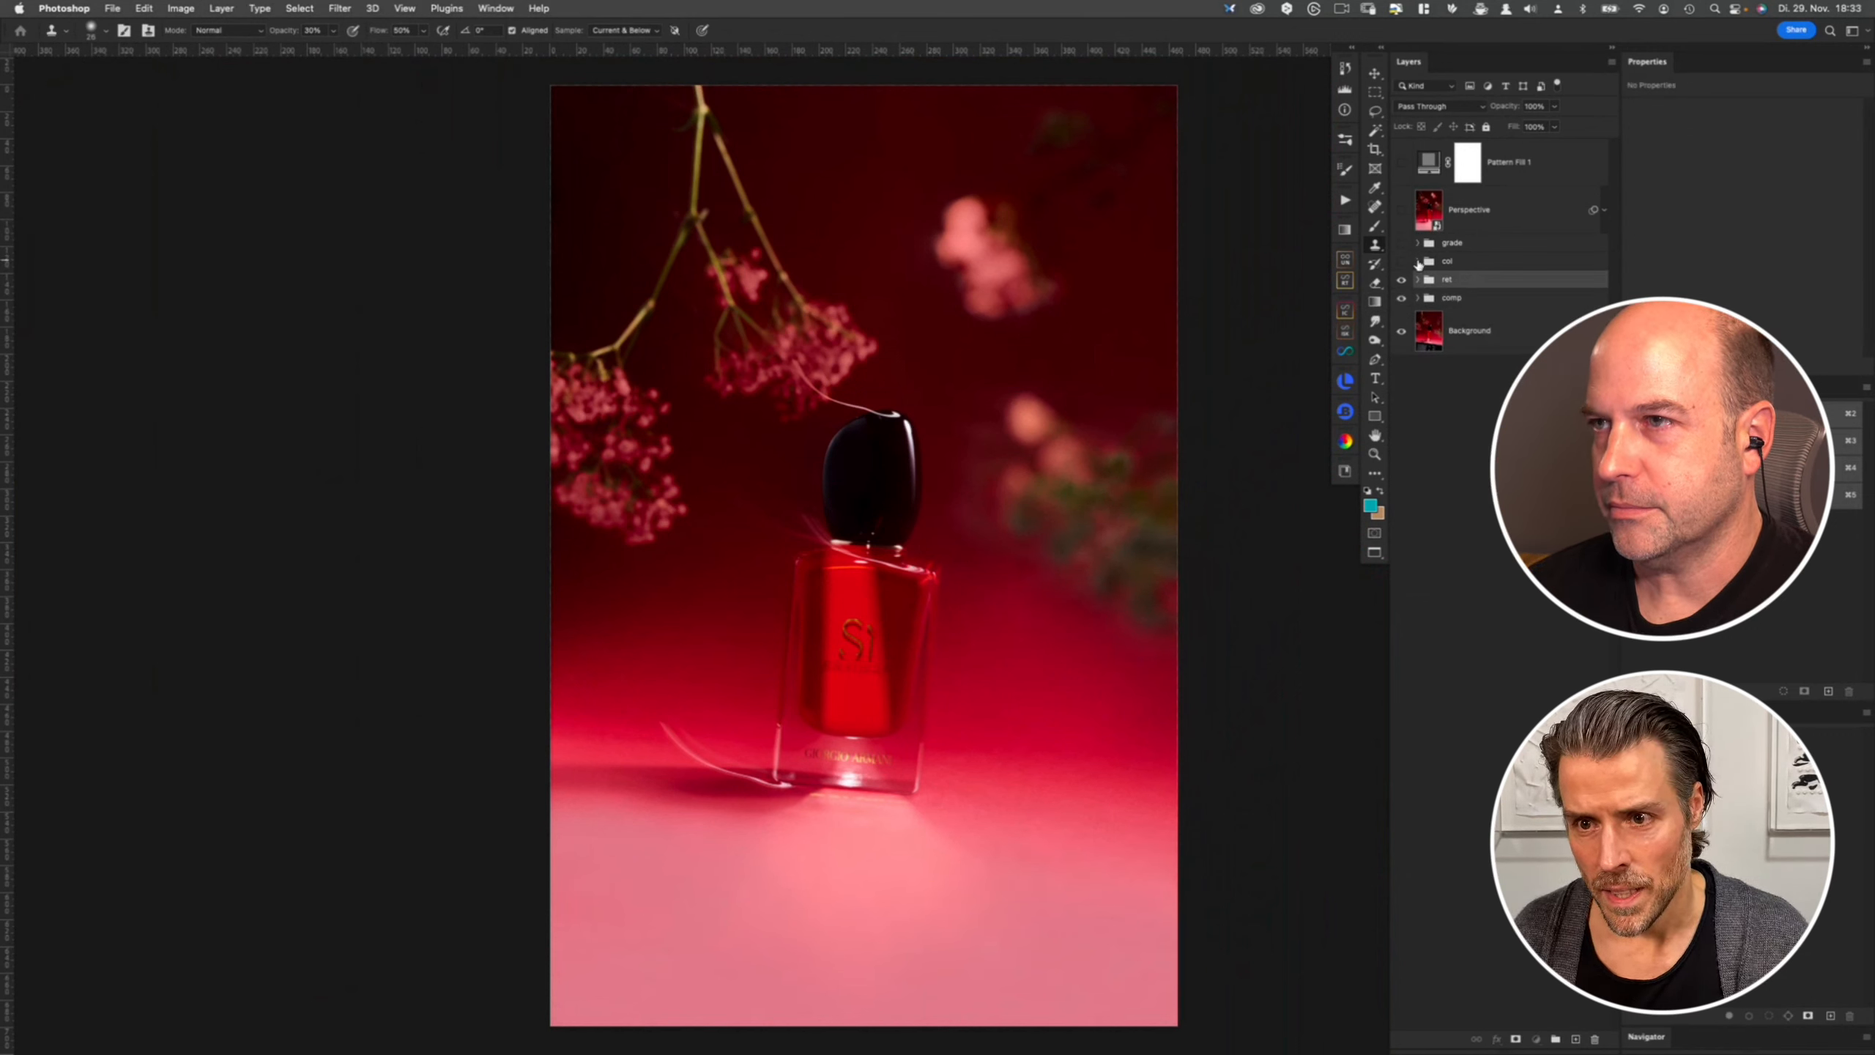
- Expand the col group, view the green right and green left layer masks, toggle the group's visibility, and collapse it
left_click(1418, 264)
left_click(1483, 303, "alt")
left_click(1484, 304, "alt")
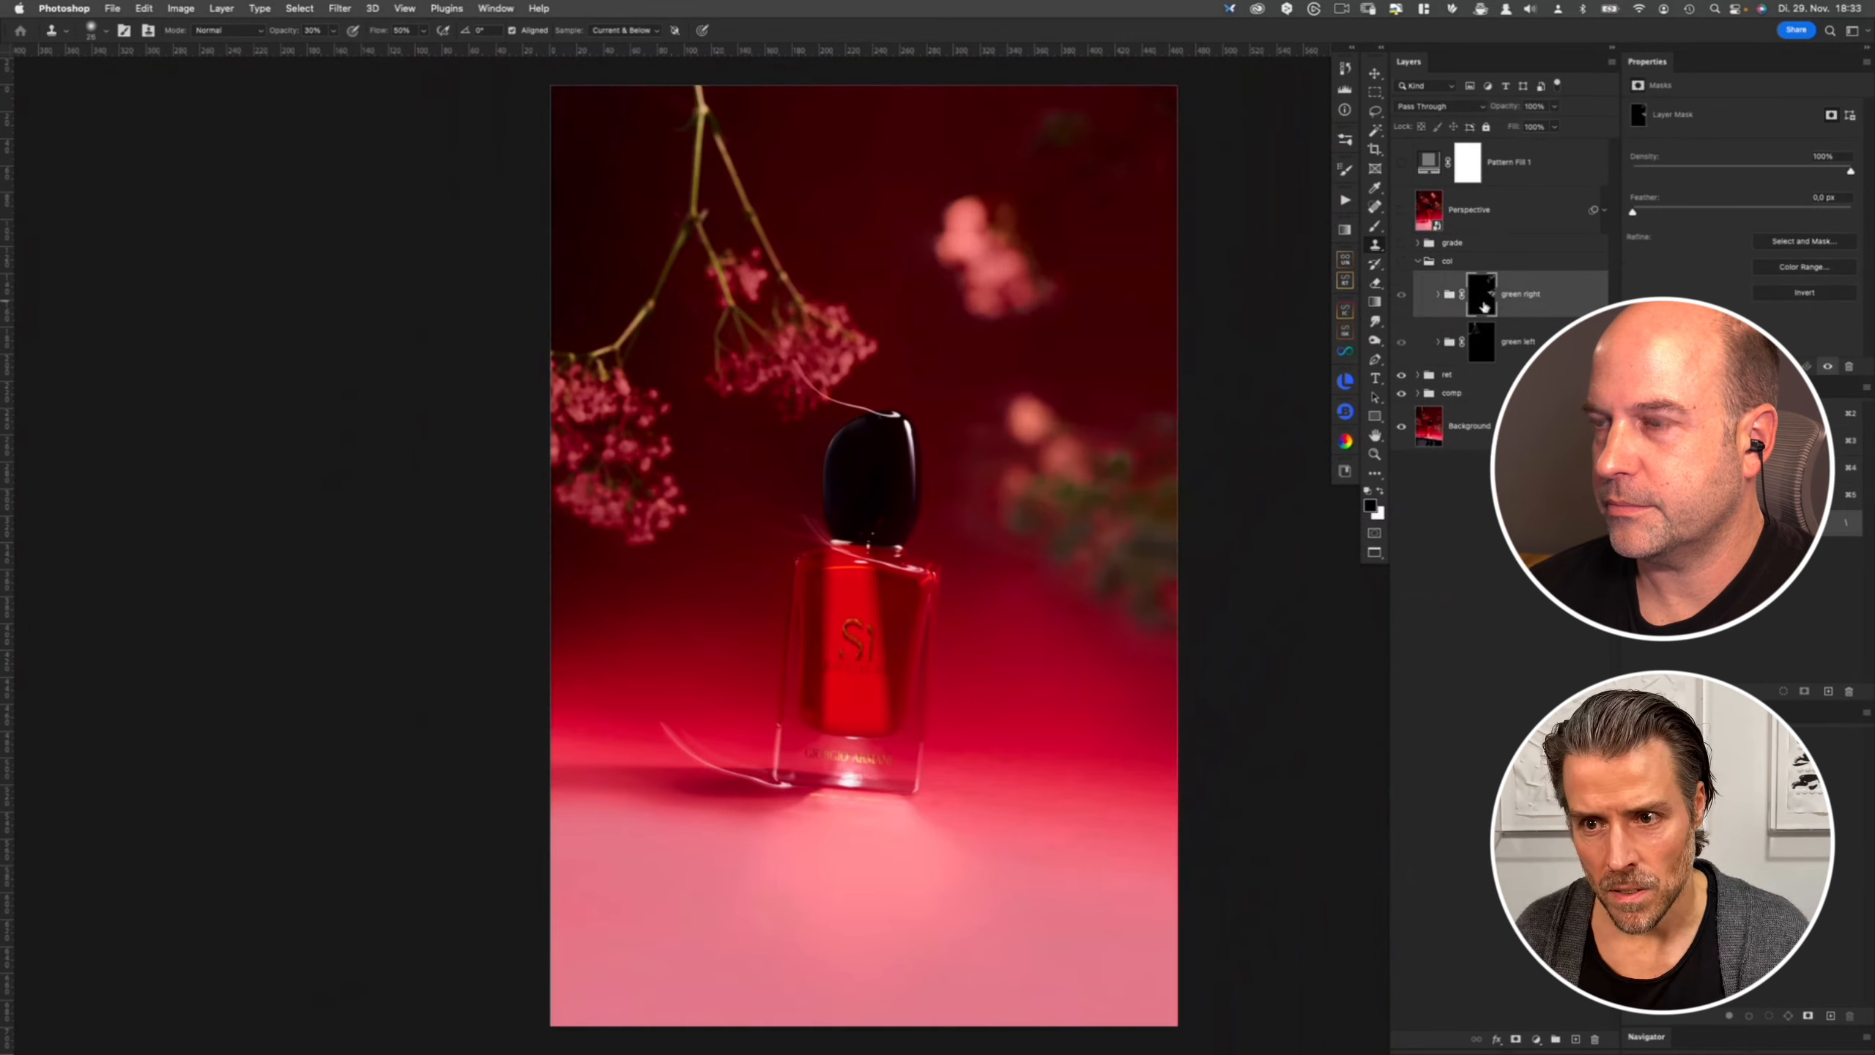
left_click(1481, 344, "alt")
left_click(1482, 345, "alt")
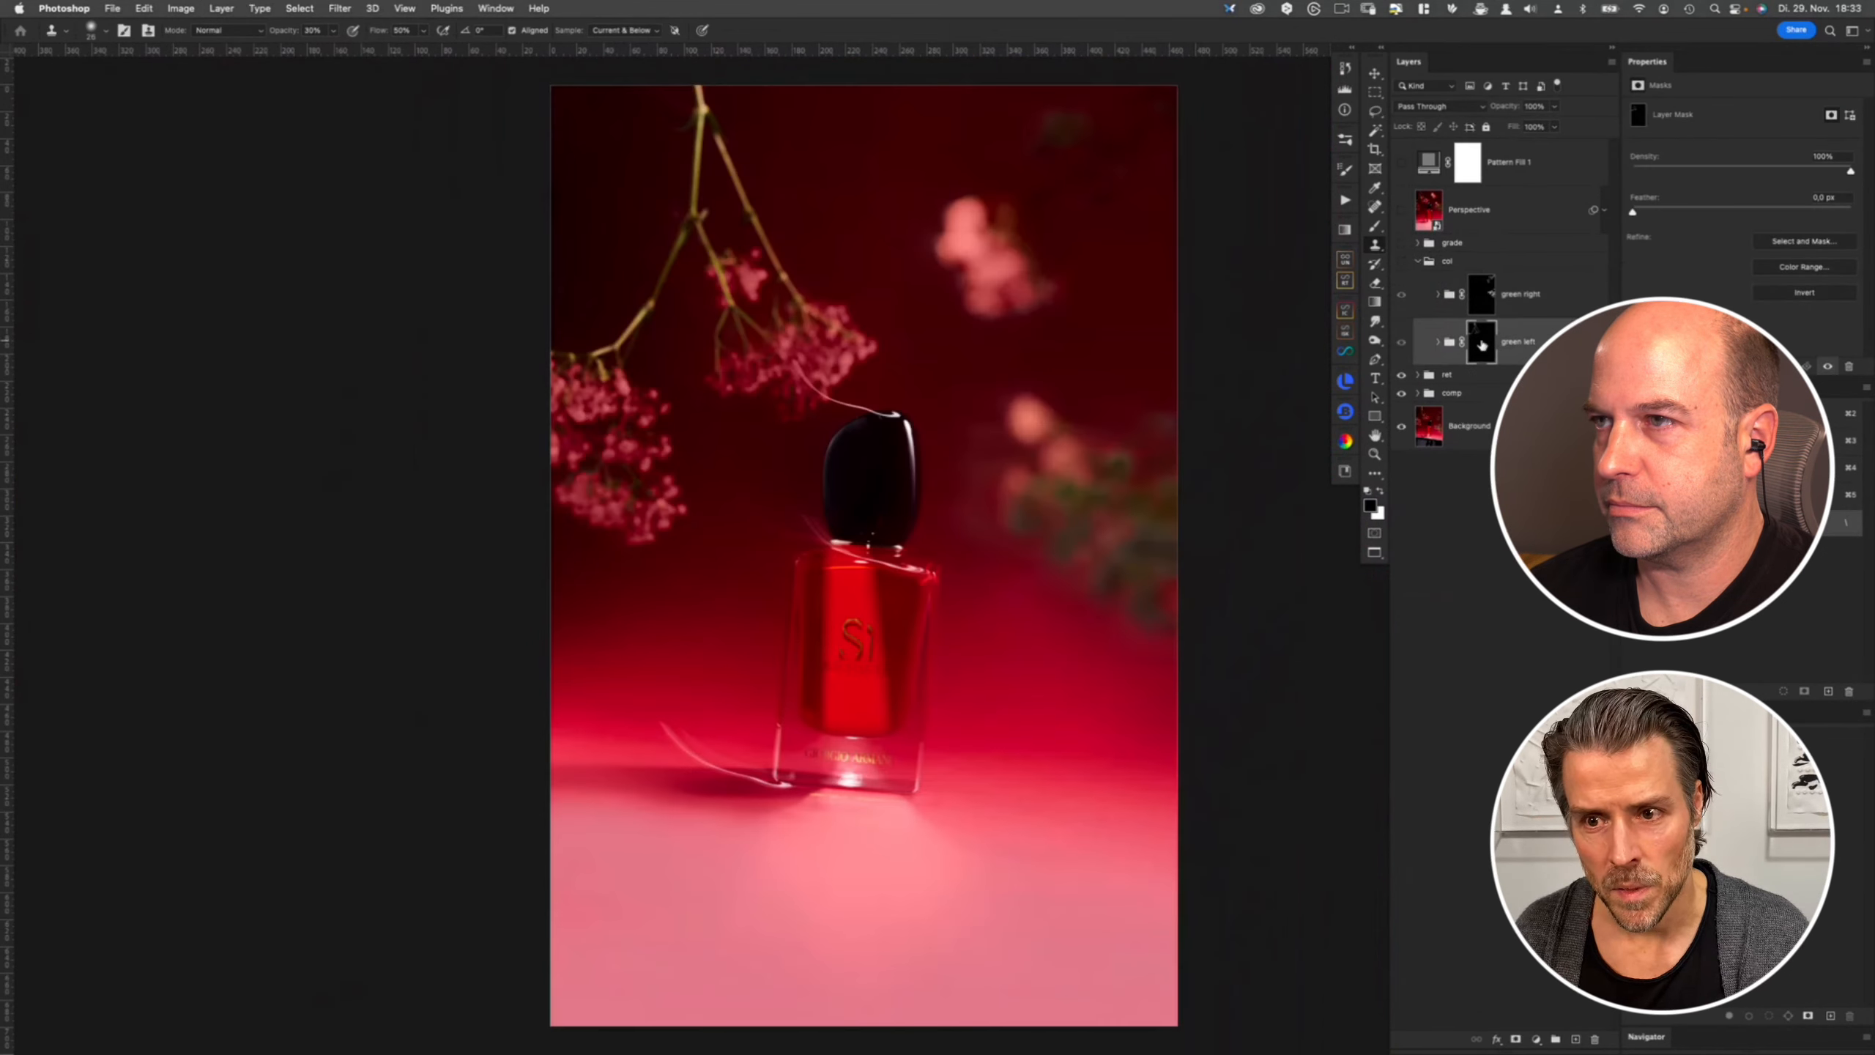
left_click(1402, 262)
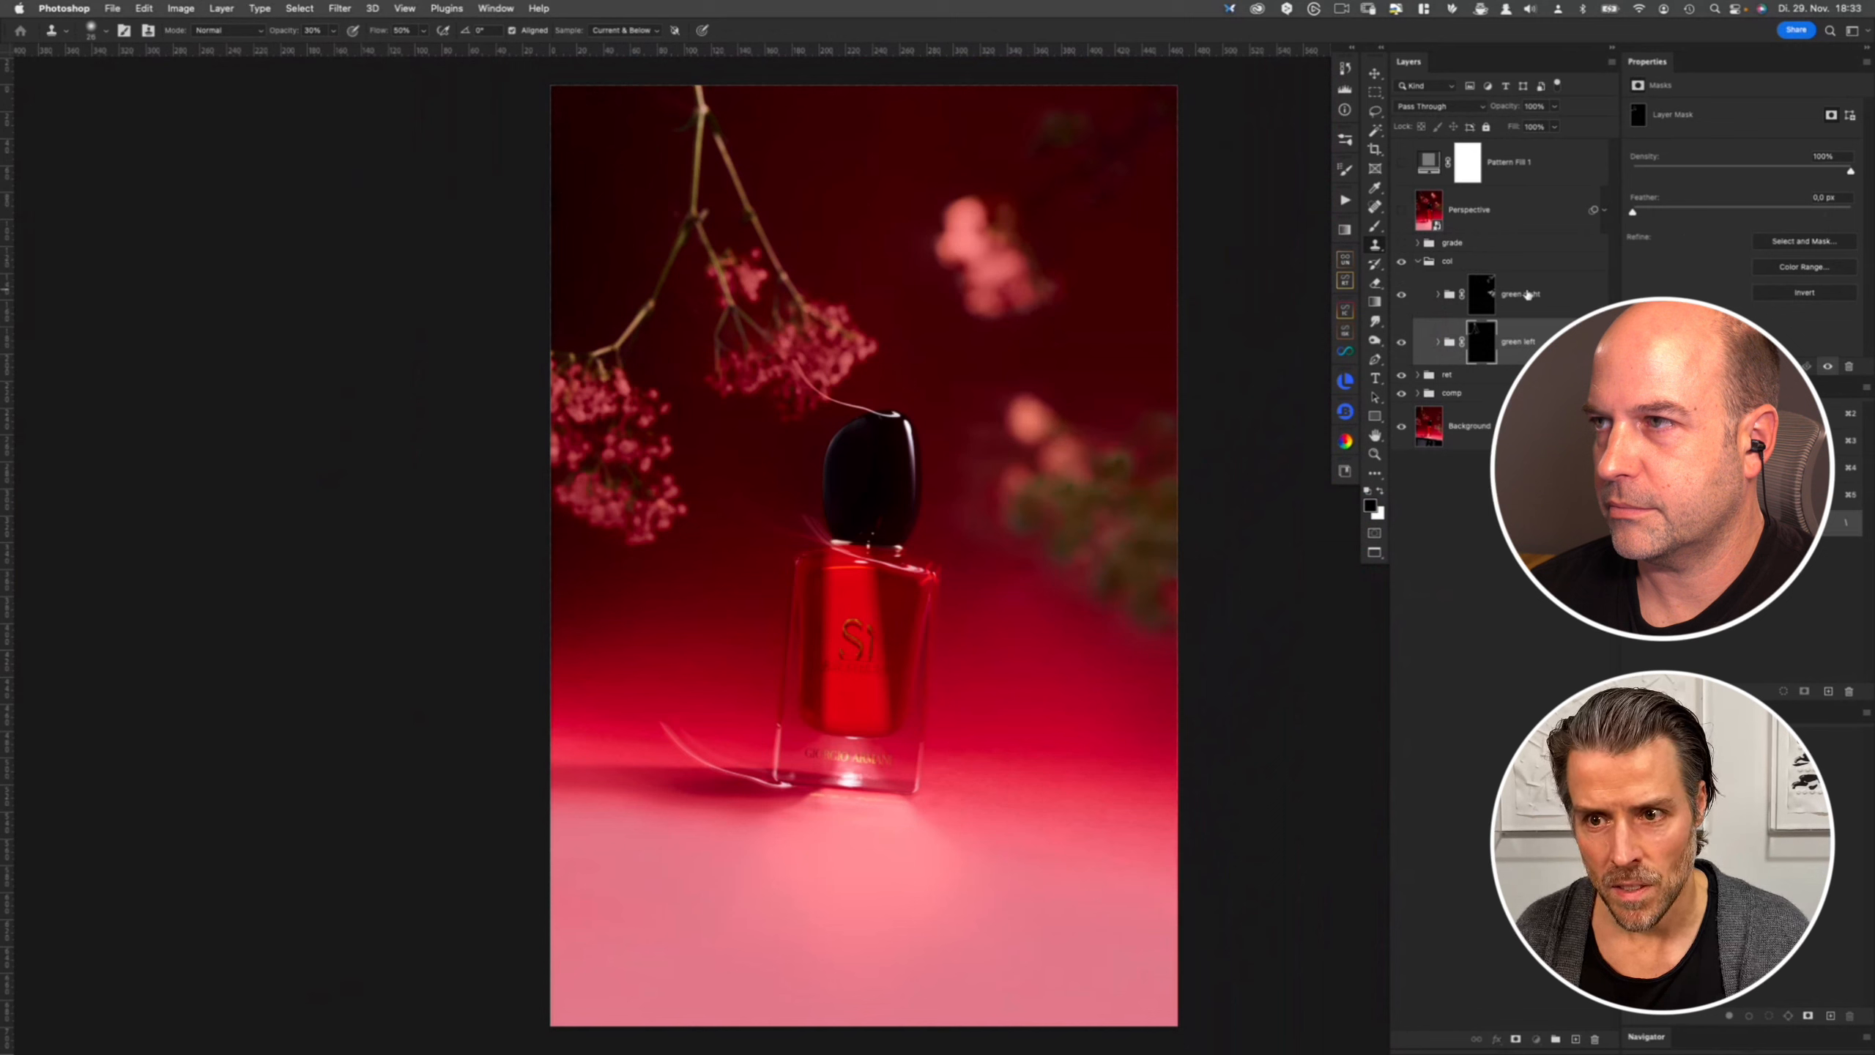
left_click(1529, 304)
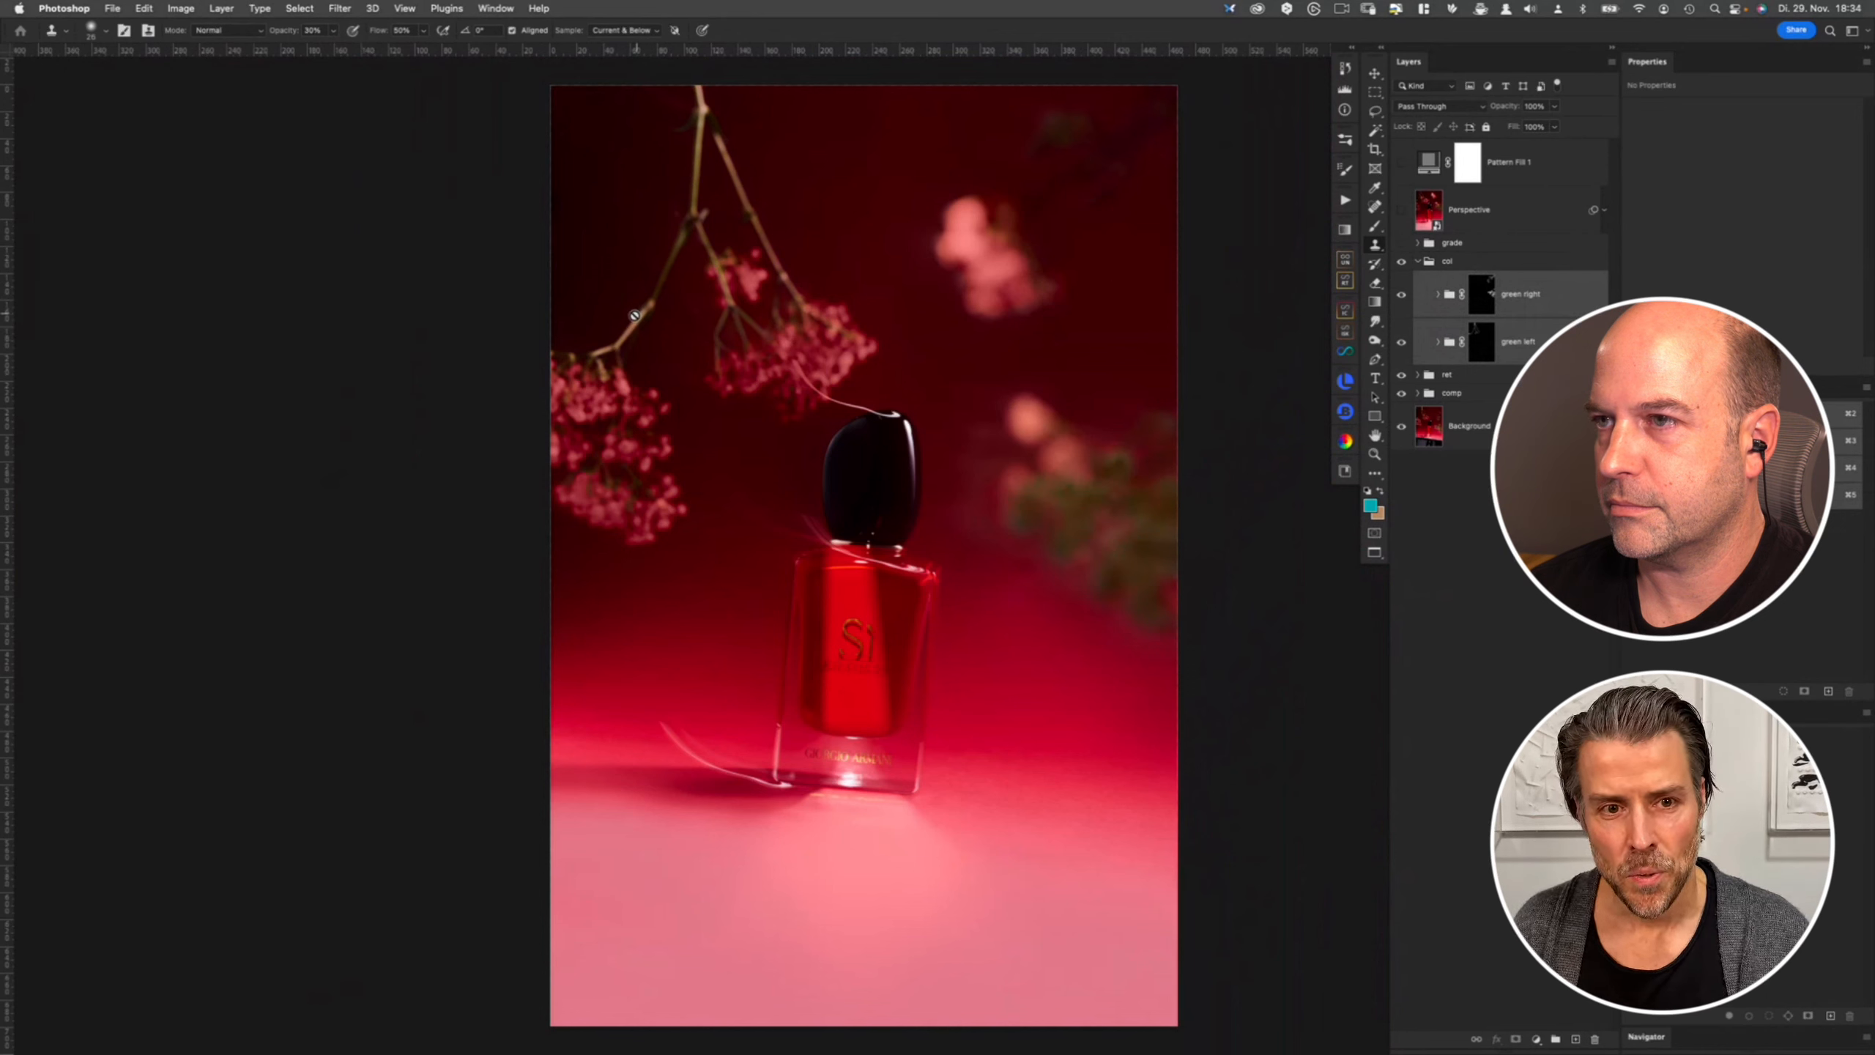
key("super+comma")
key("super+comma")
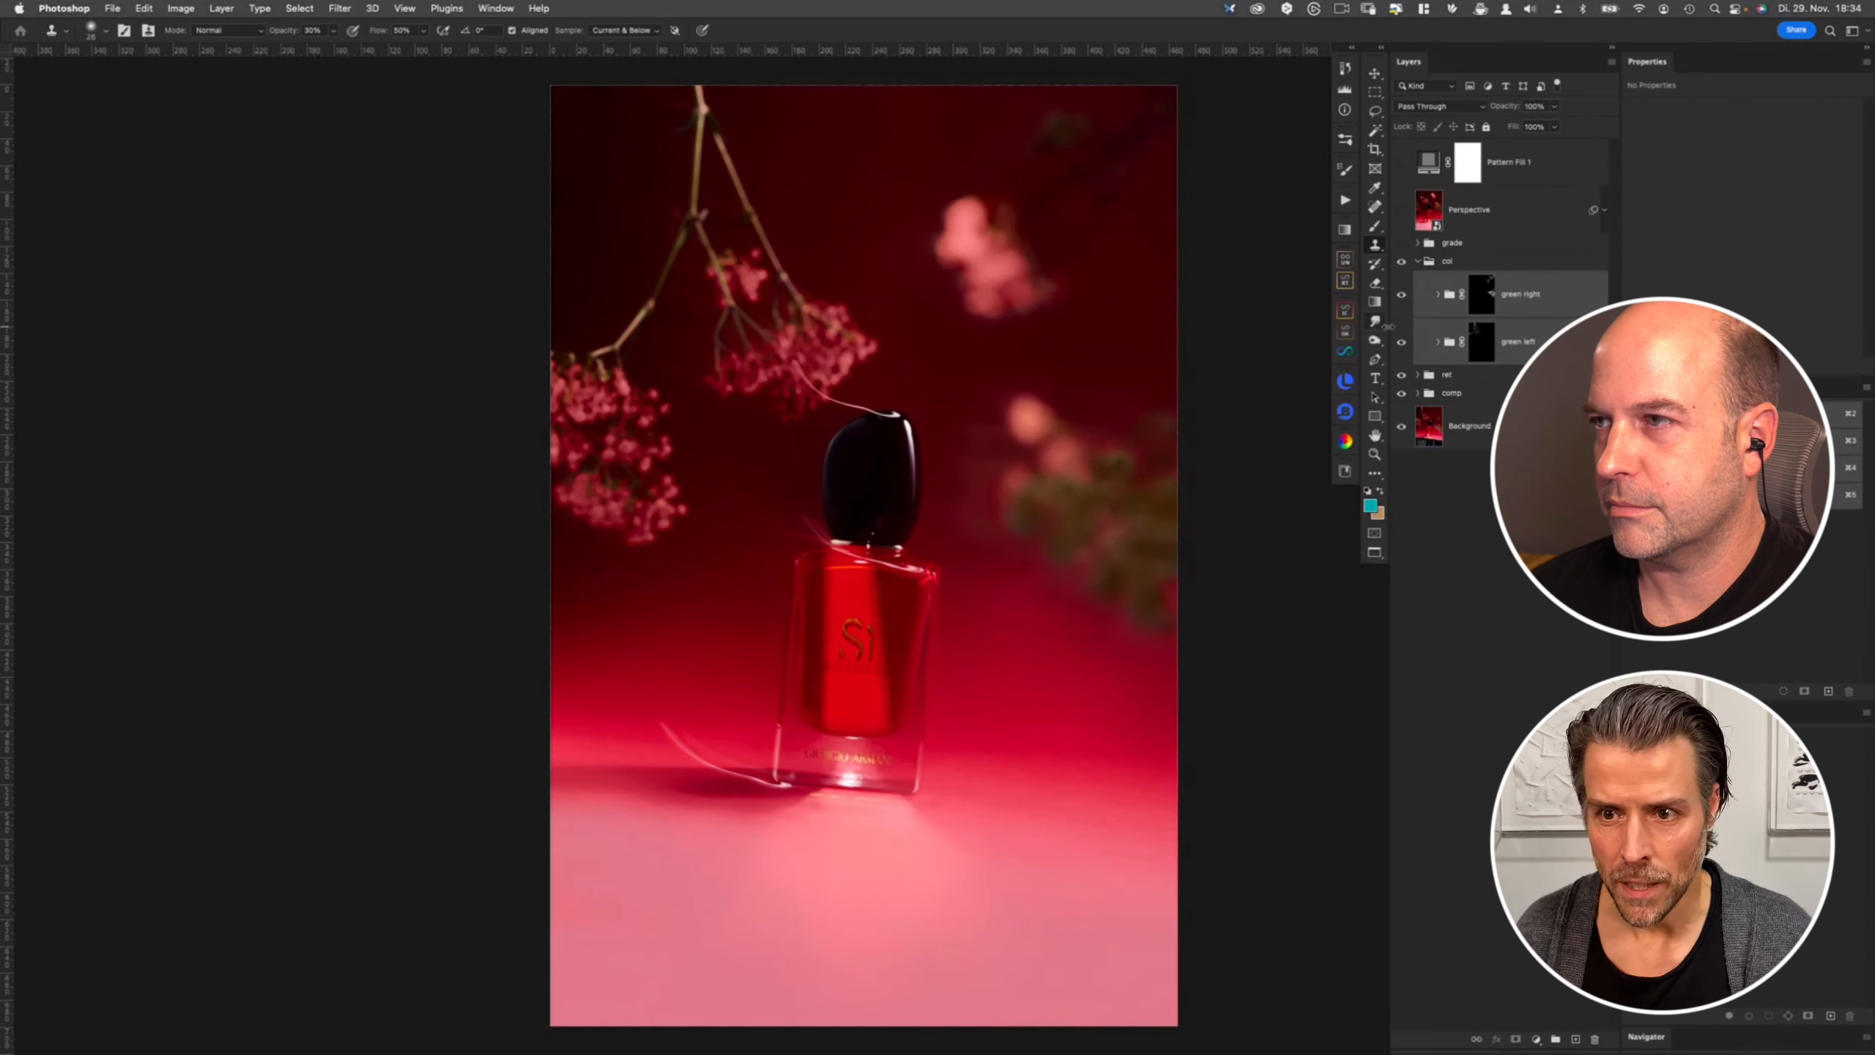
left_click(1418, 262)
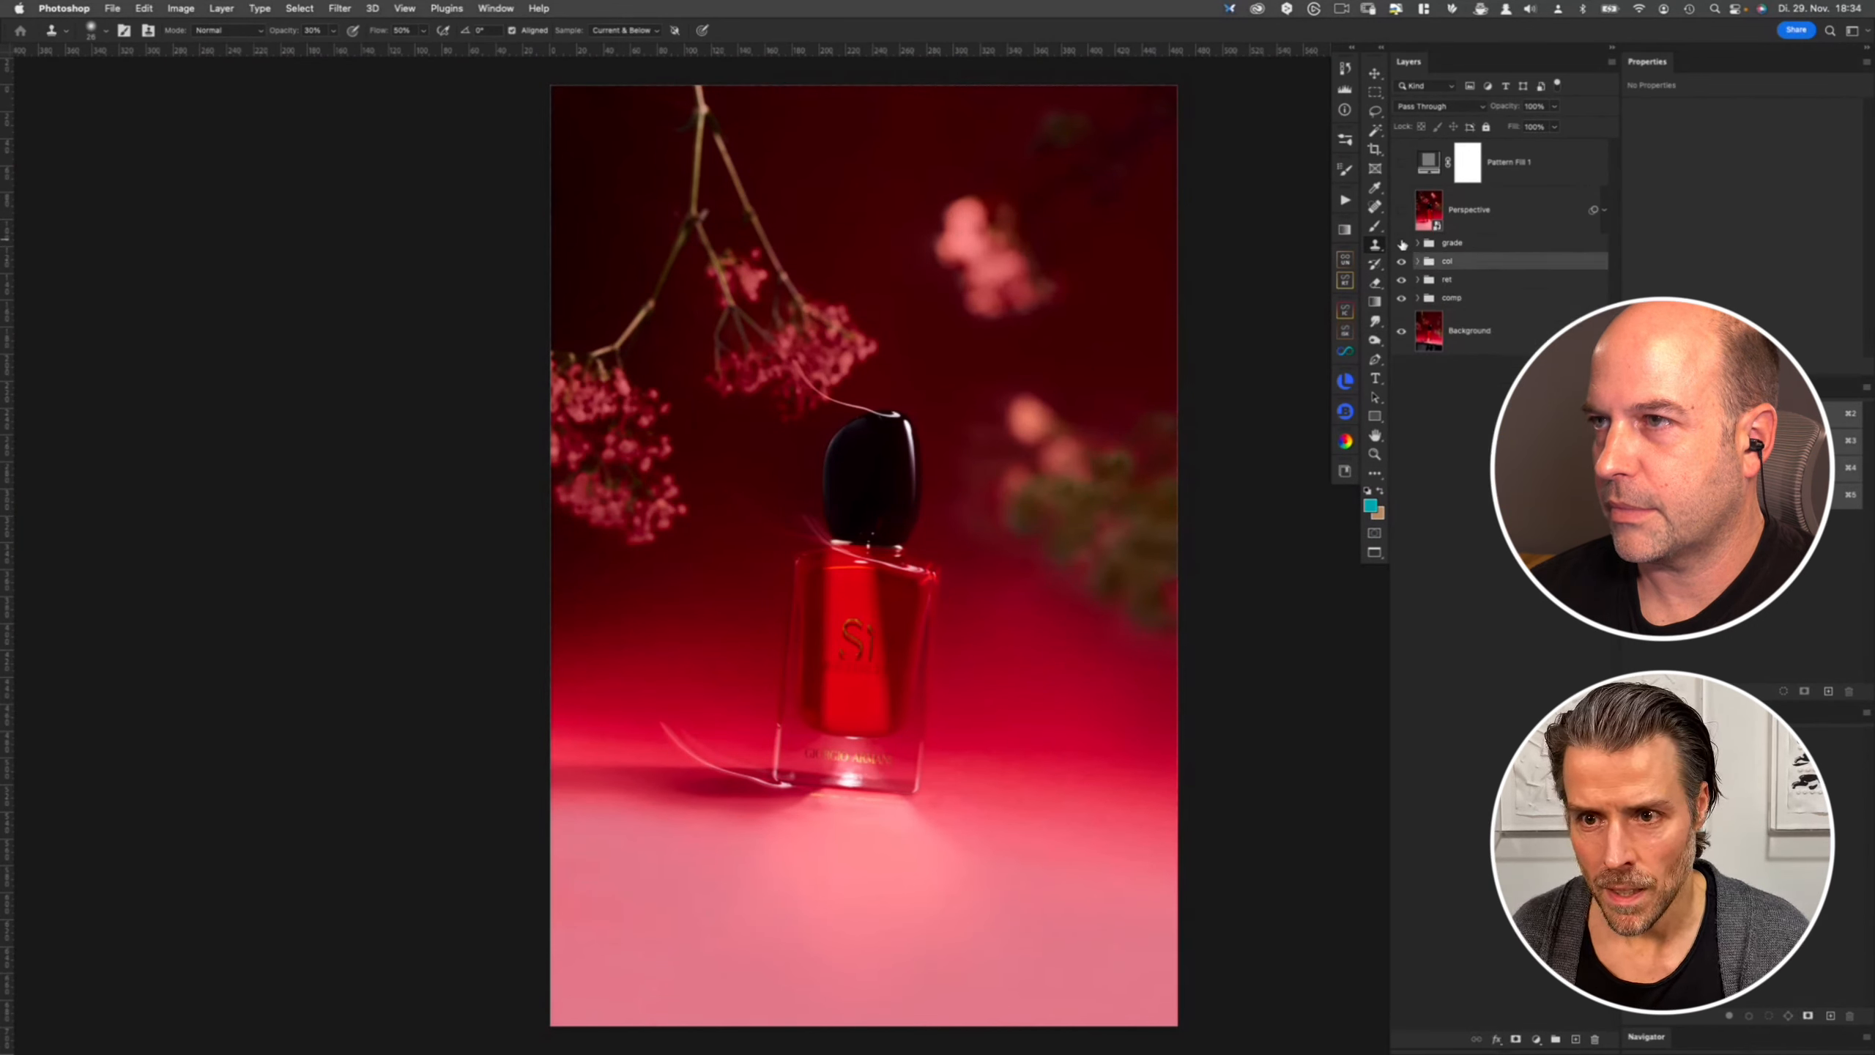
- Toggle the grade group, expand it to open the Color Lookup 1 layer's properties, and collapse it again
left_click(1401, 244)
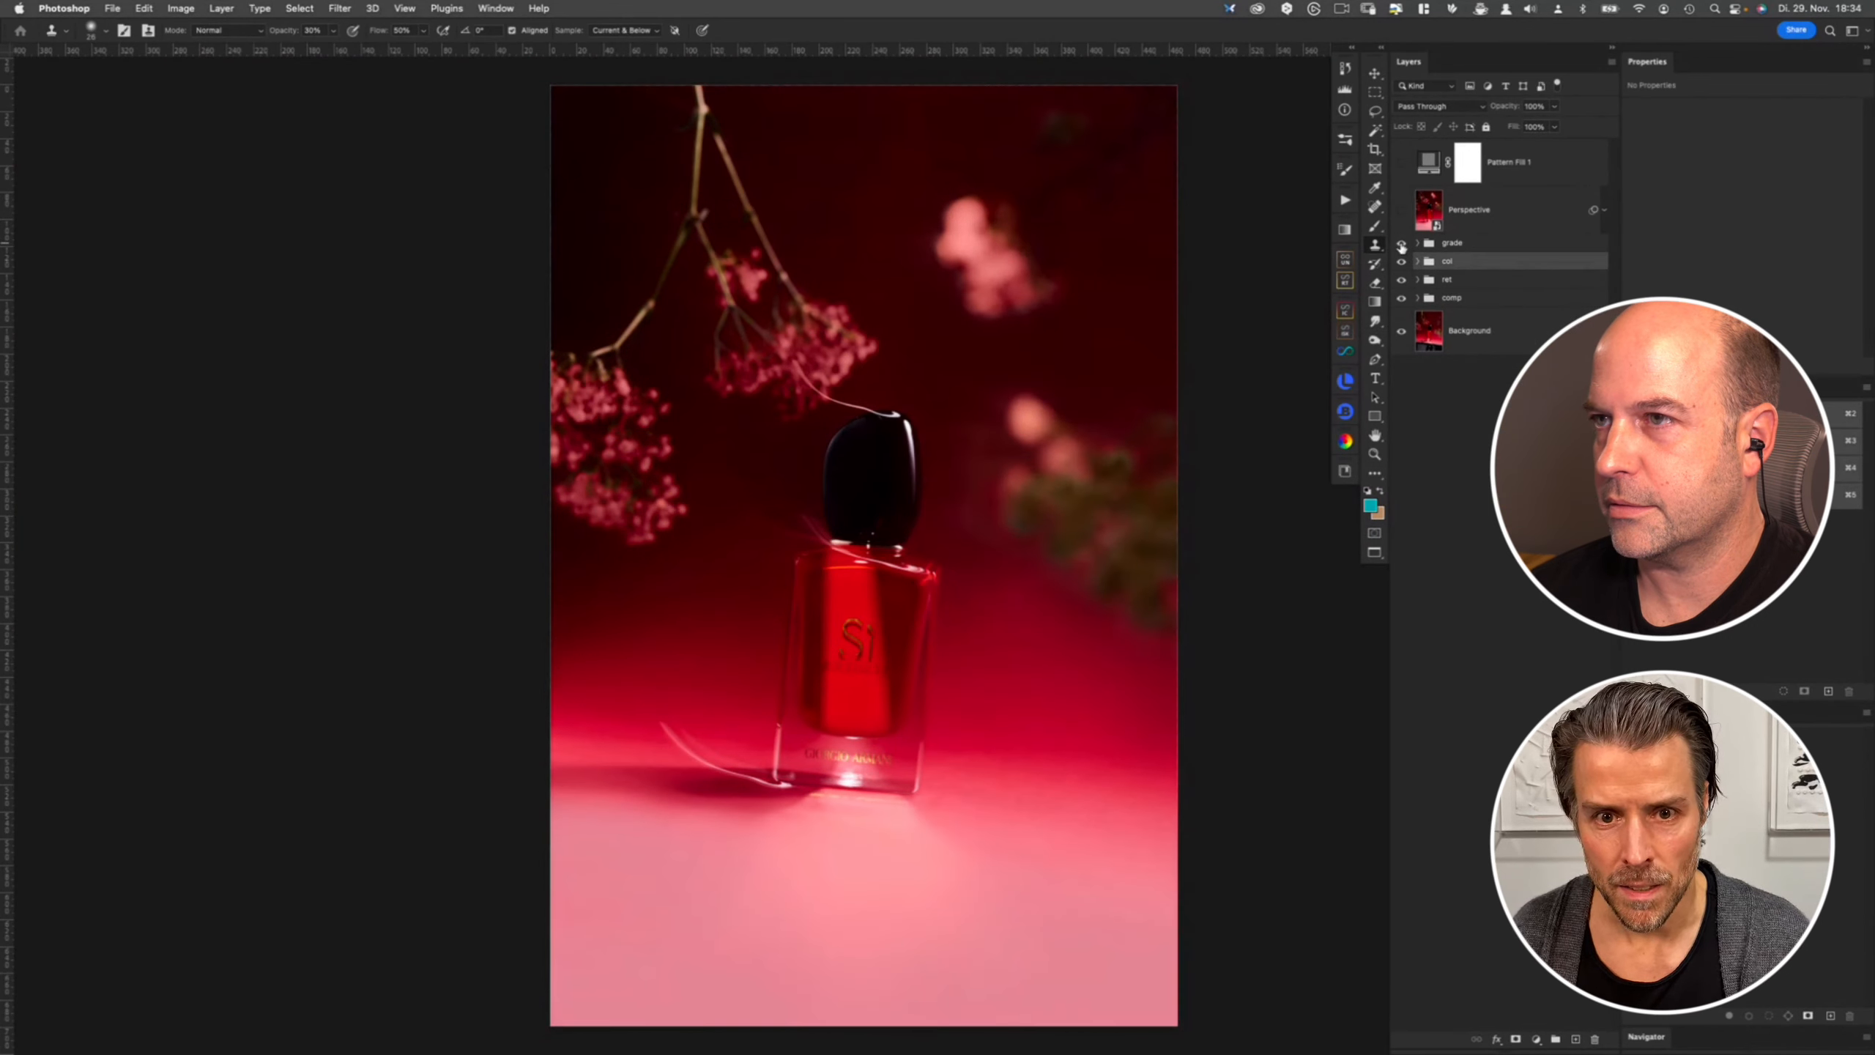
left_click(1411, 247)
left_click(1418, 244)
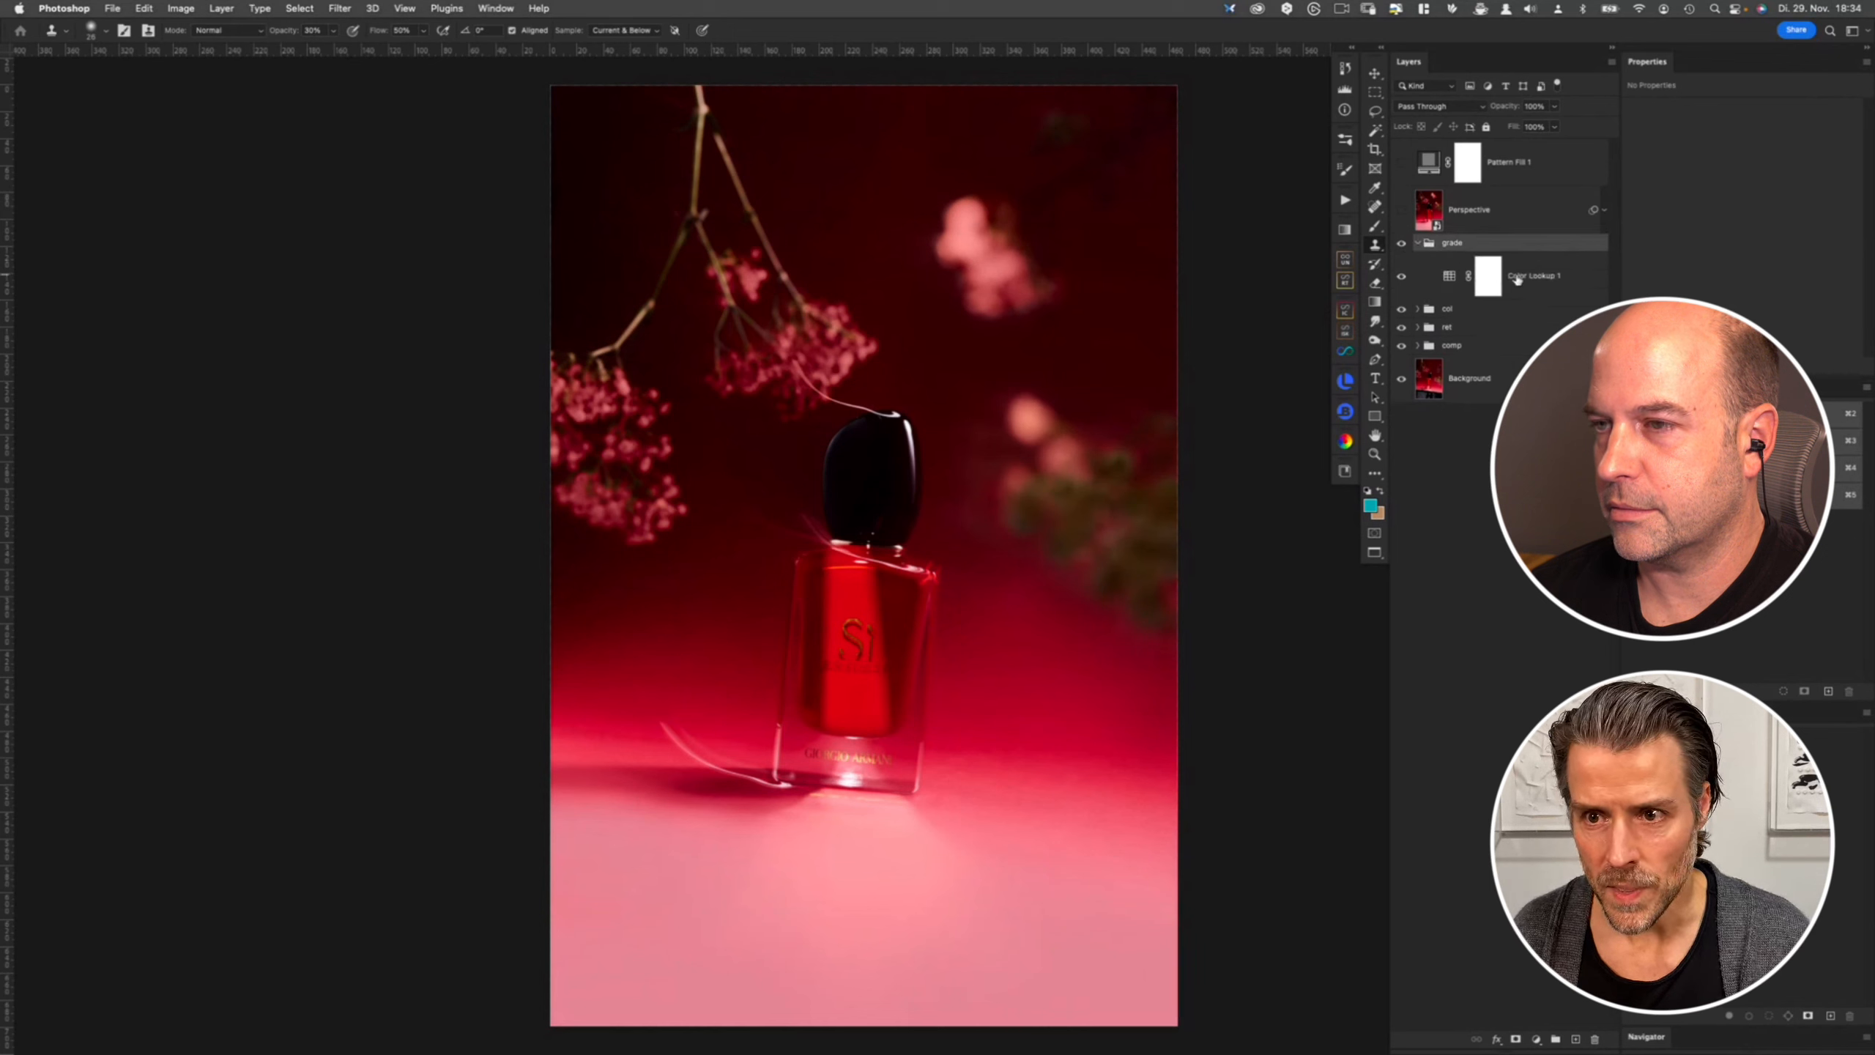
left_click(1563, 277)
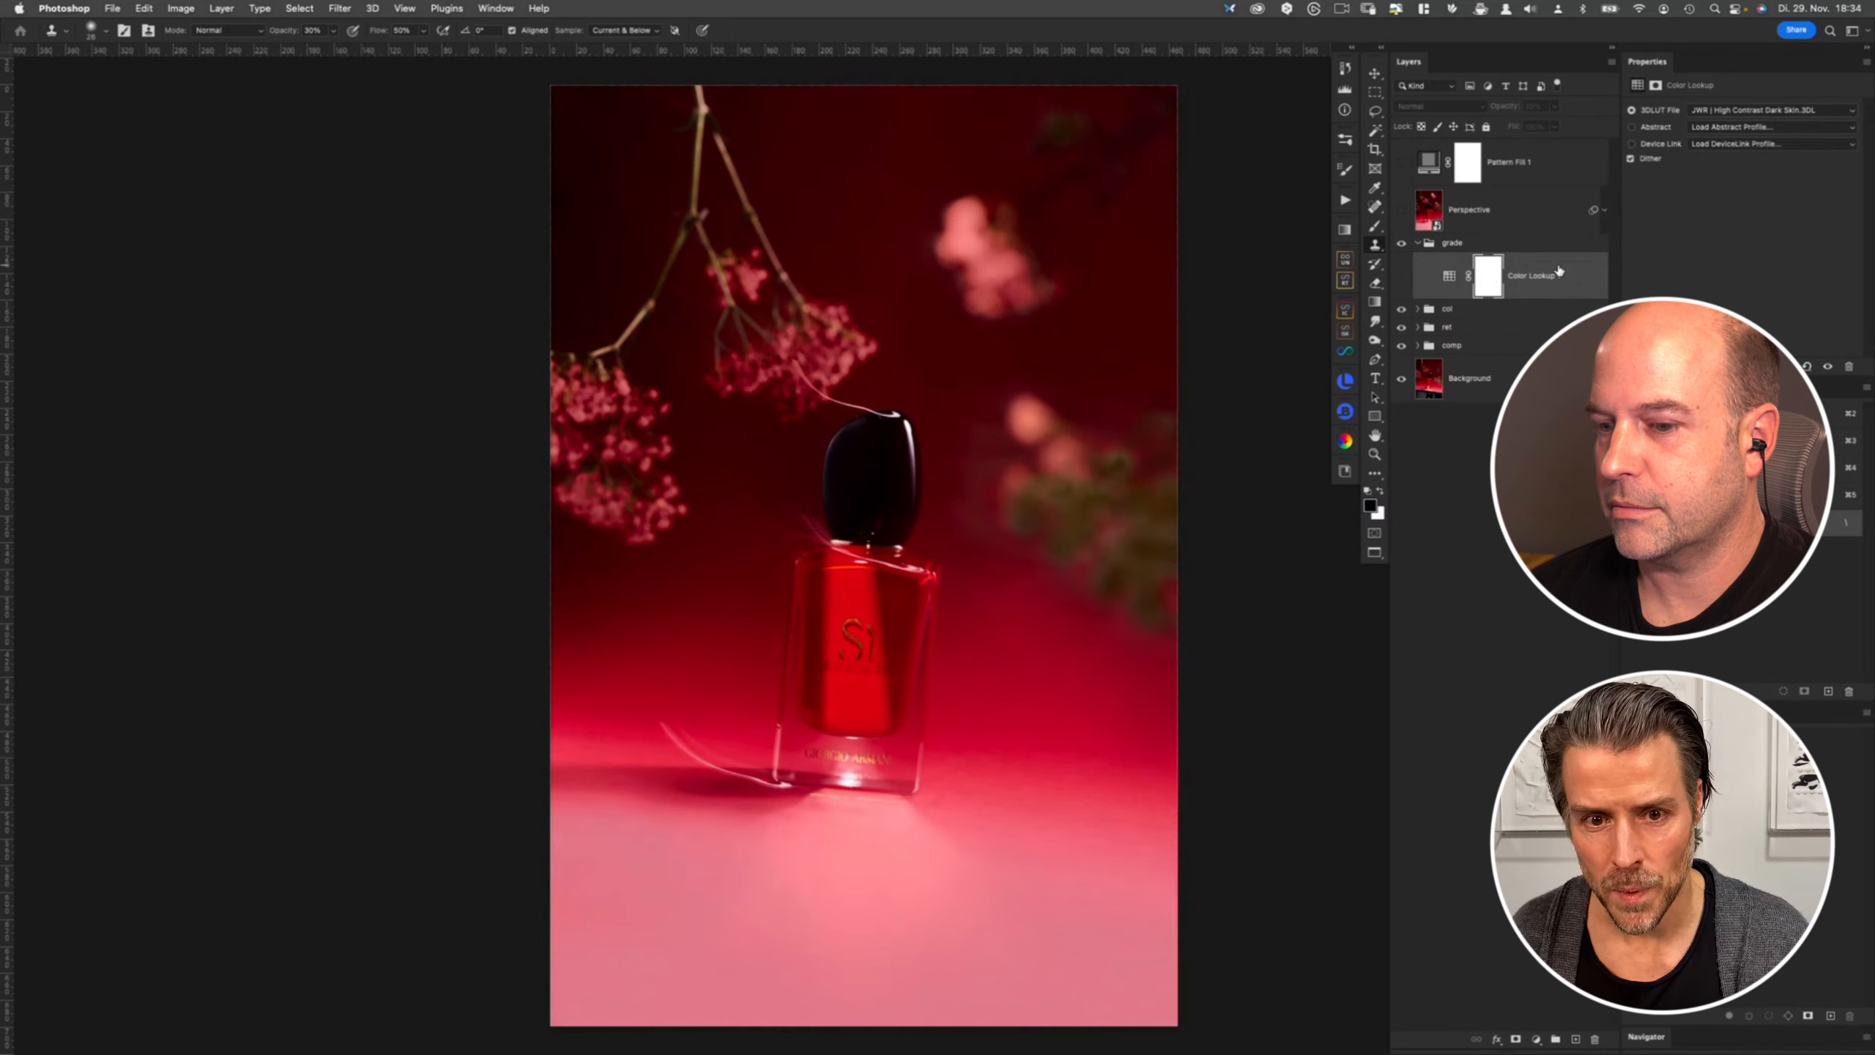
left_click(1419, 245)
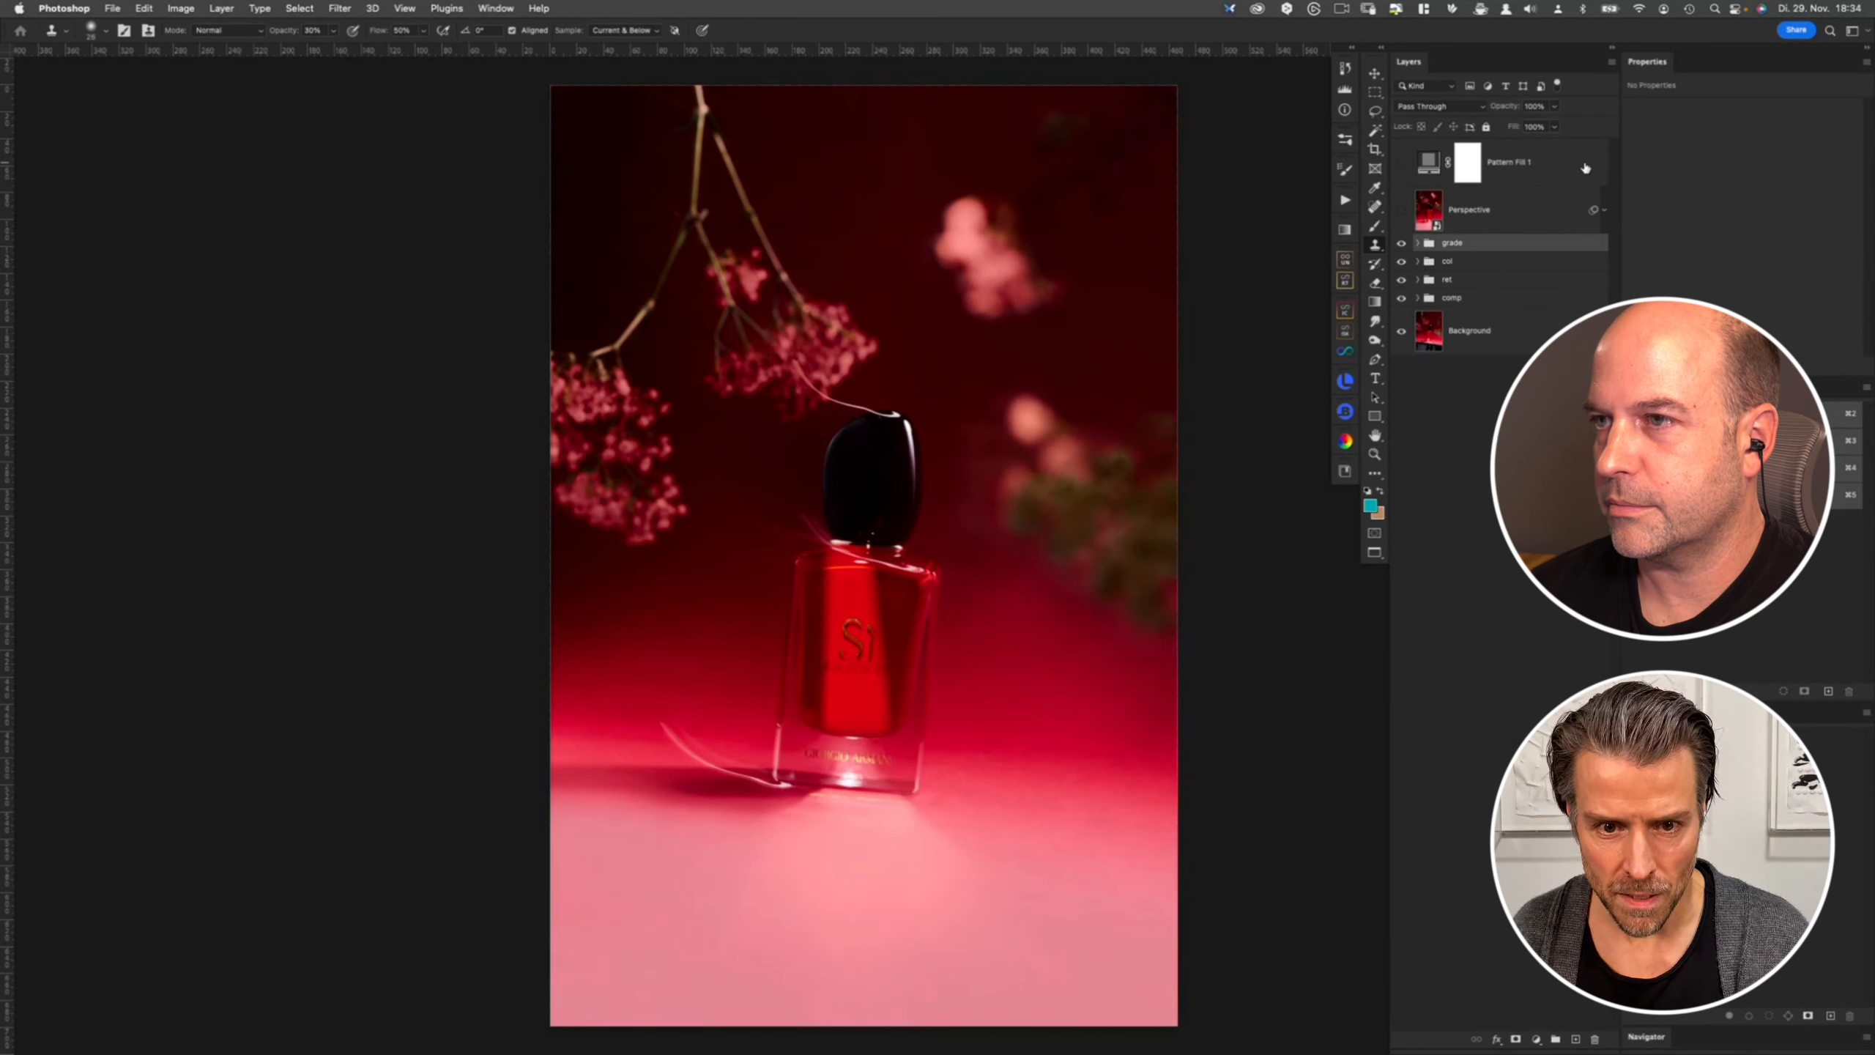
- Toggle the Perspective layer's visibility, select the Pattern Fill 1 layer, and inspect the bottle and background up close
left_click(1402, 211)
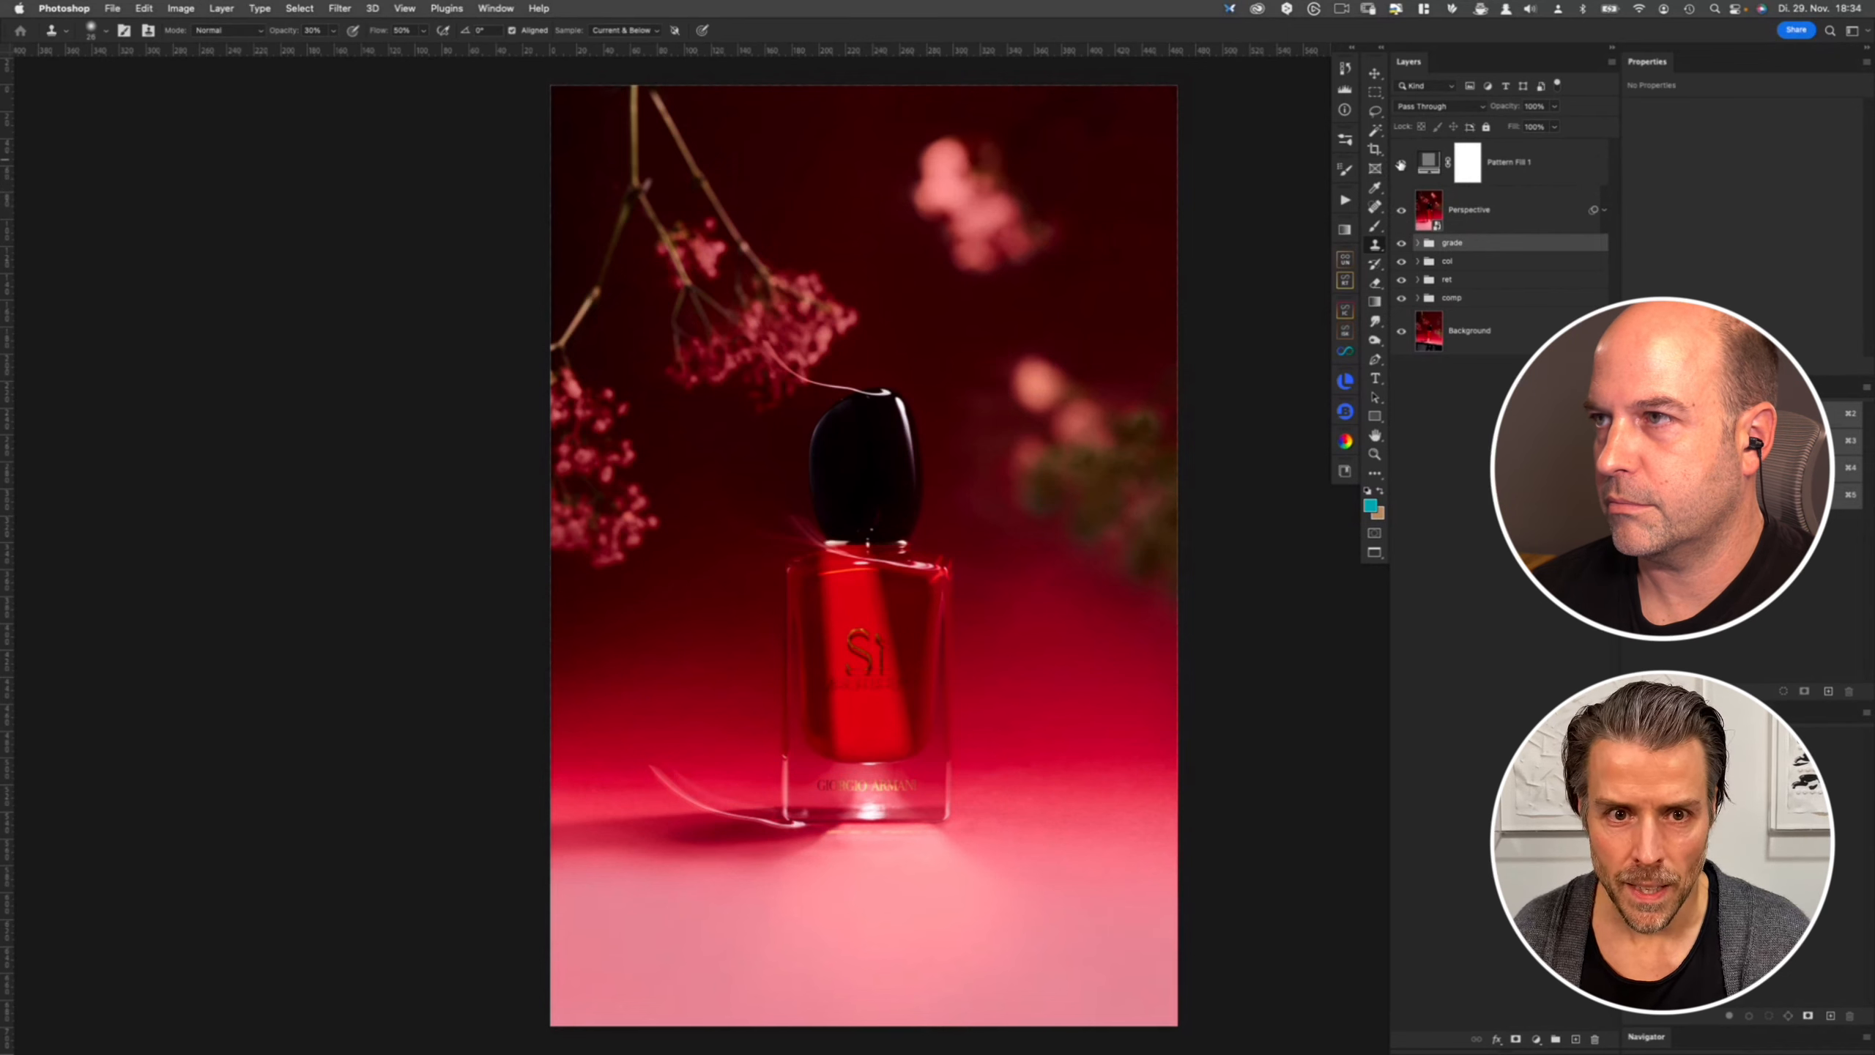
left_click(1434, 170)
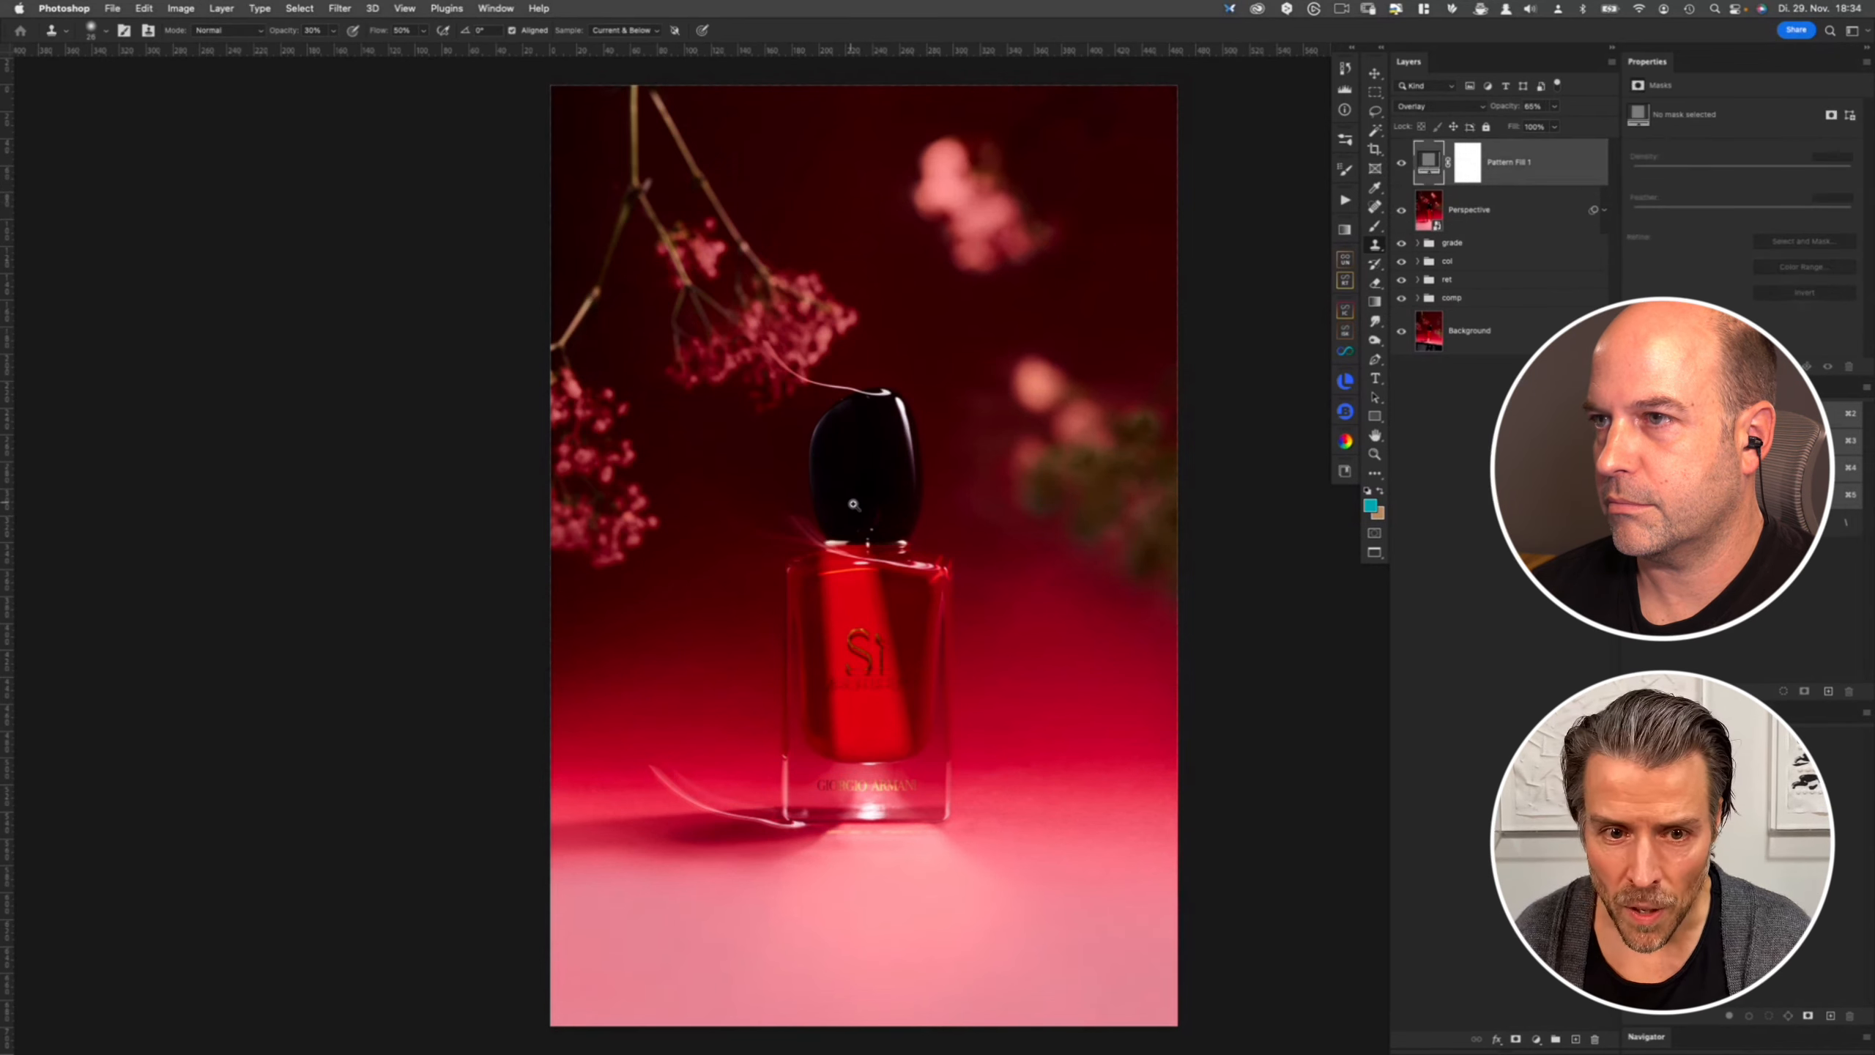
scroll(851, 503, "up", 3)
left_click(909, 501, "super")
left_click(980, 615, "alt")
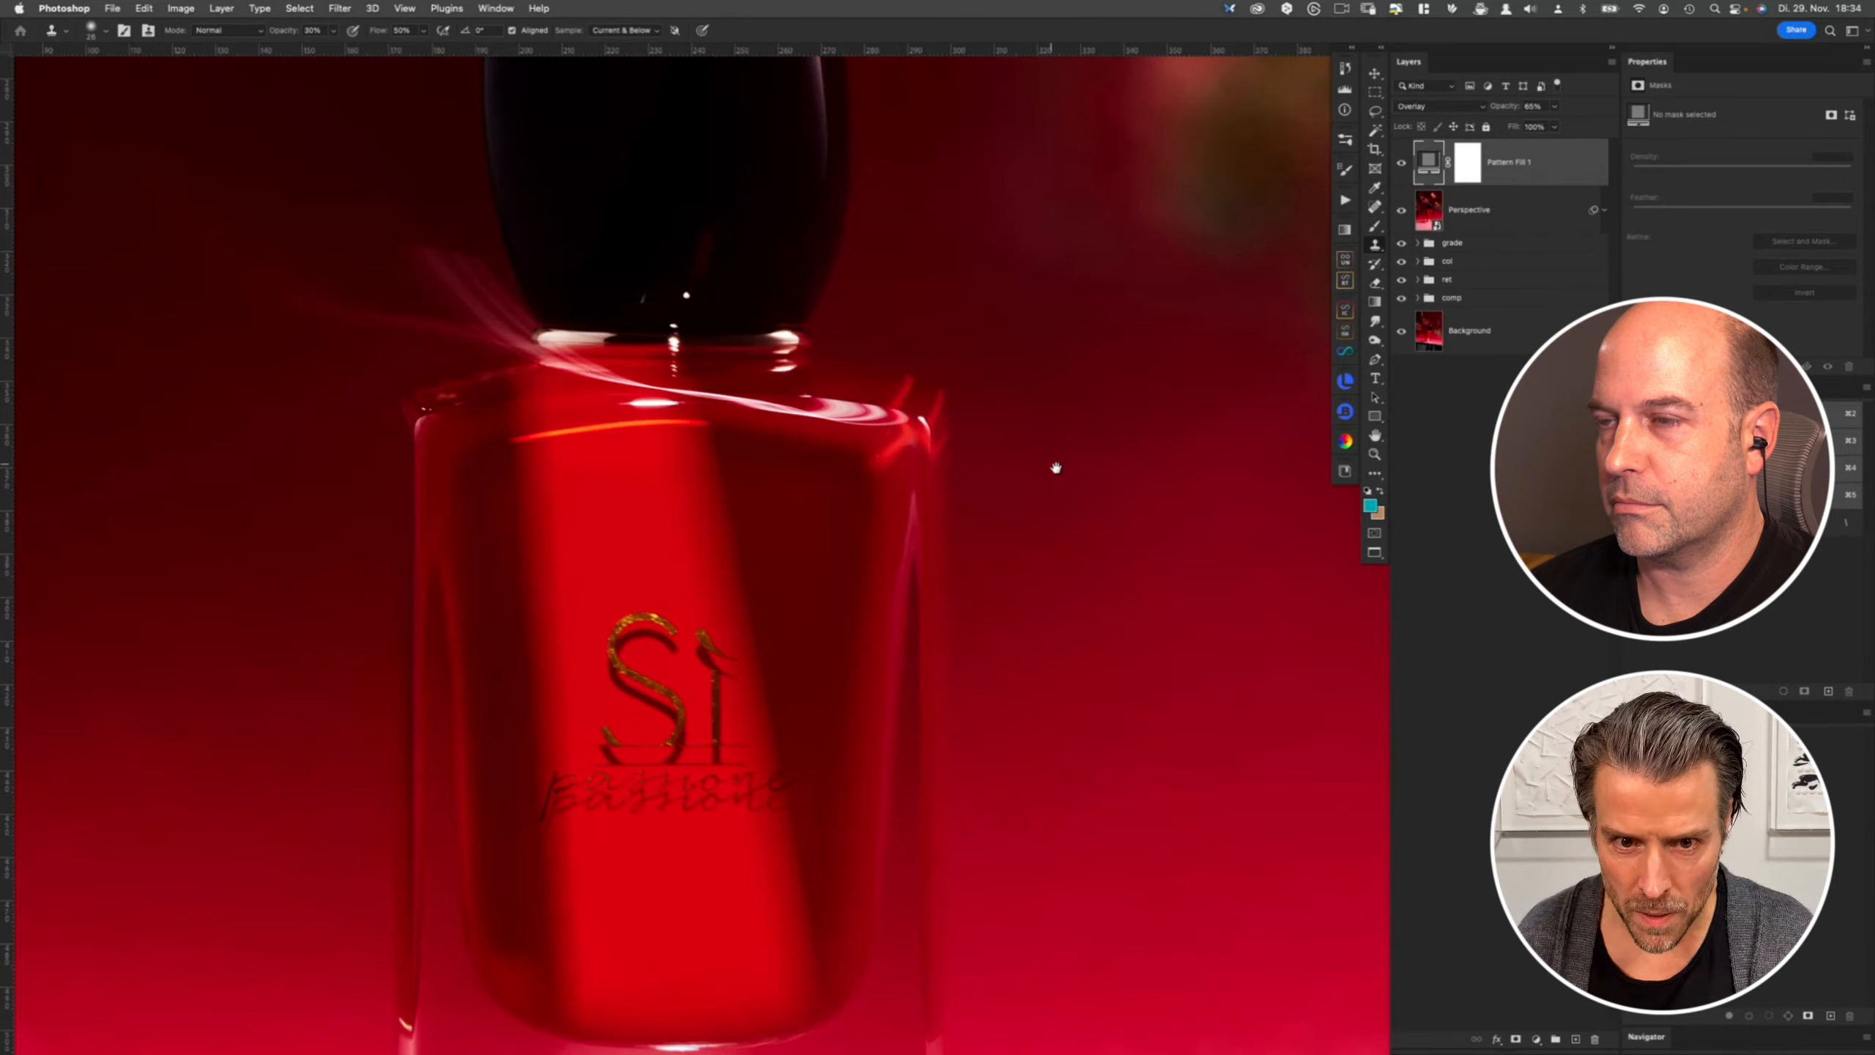
left_click_drag(1093, 394, 761, 663)
left_click_drag(1001, 323, 920, 590)
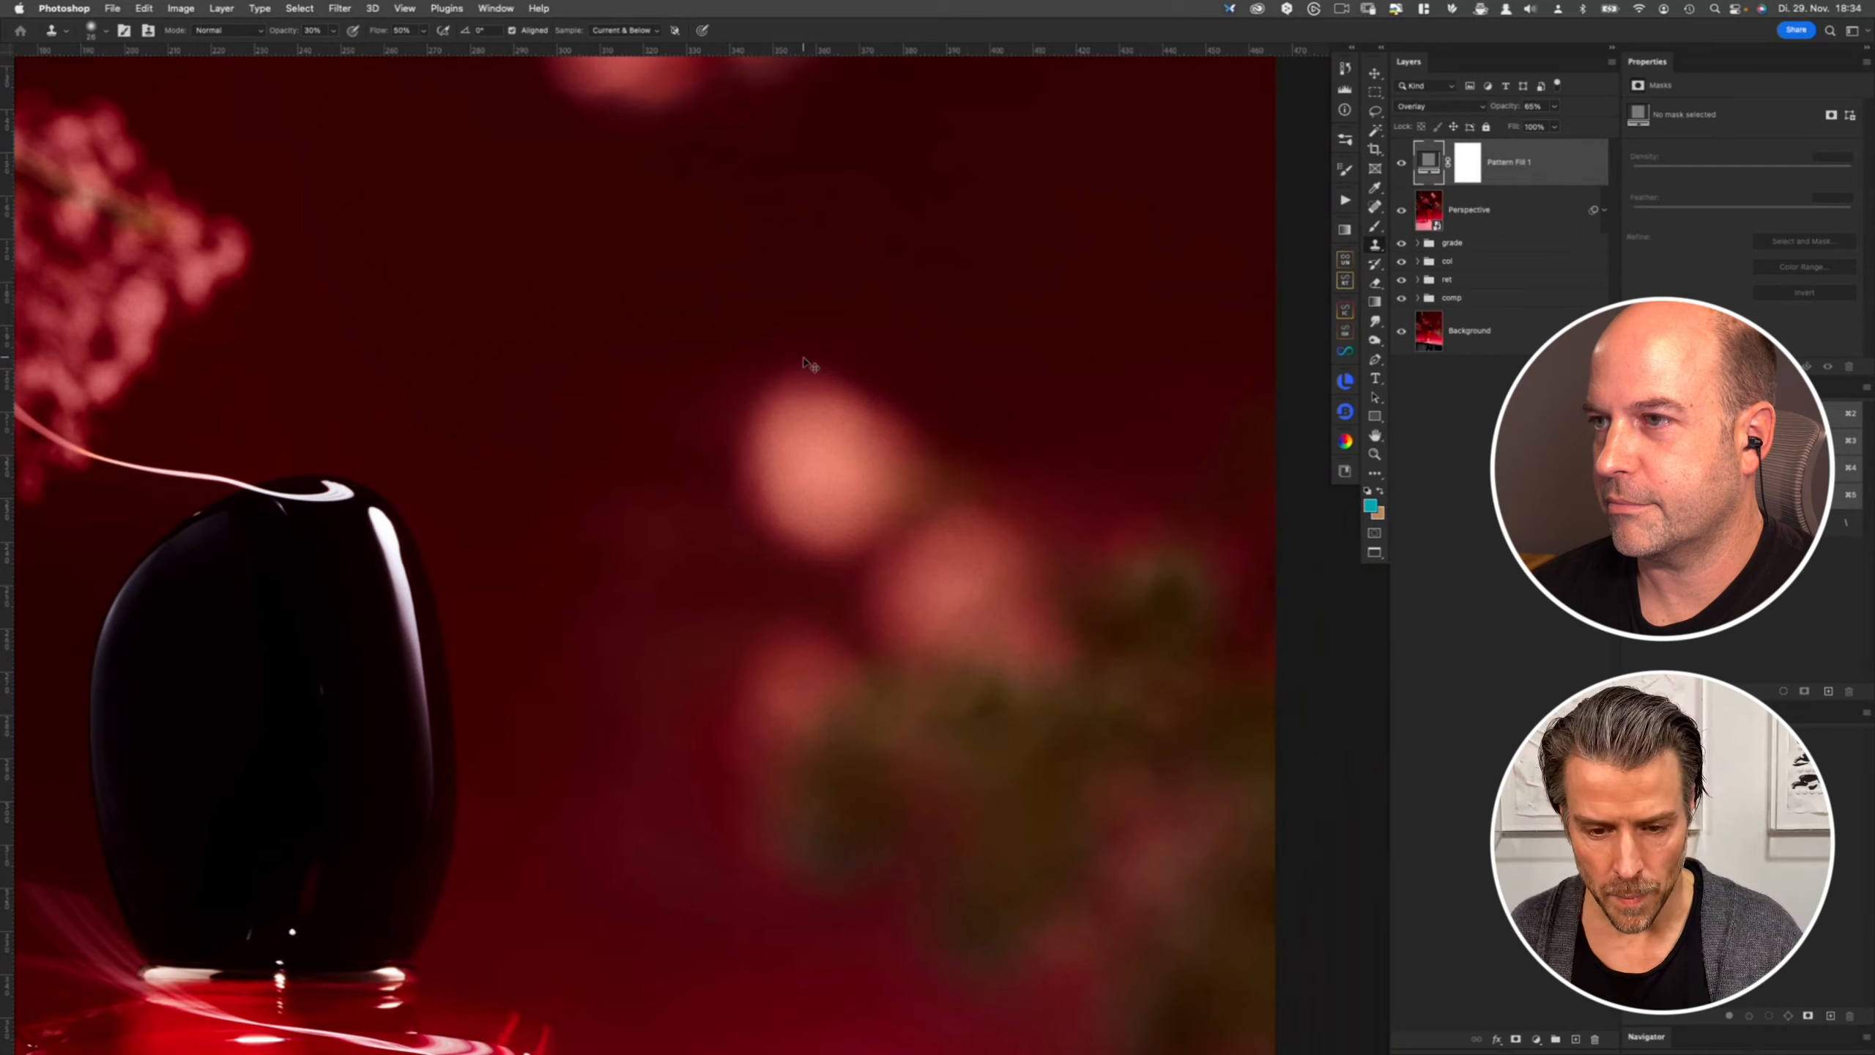
key("super+0")
- Toggle the Background layer's visibility repeatedly to compare the composite with the original shot
left_click(1402, 331, "alt")
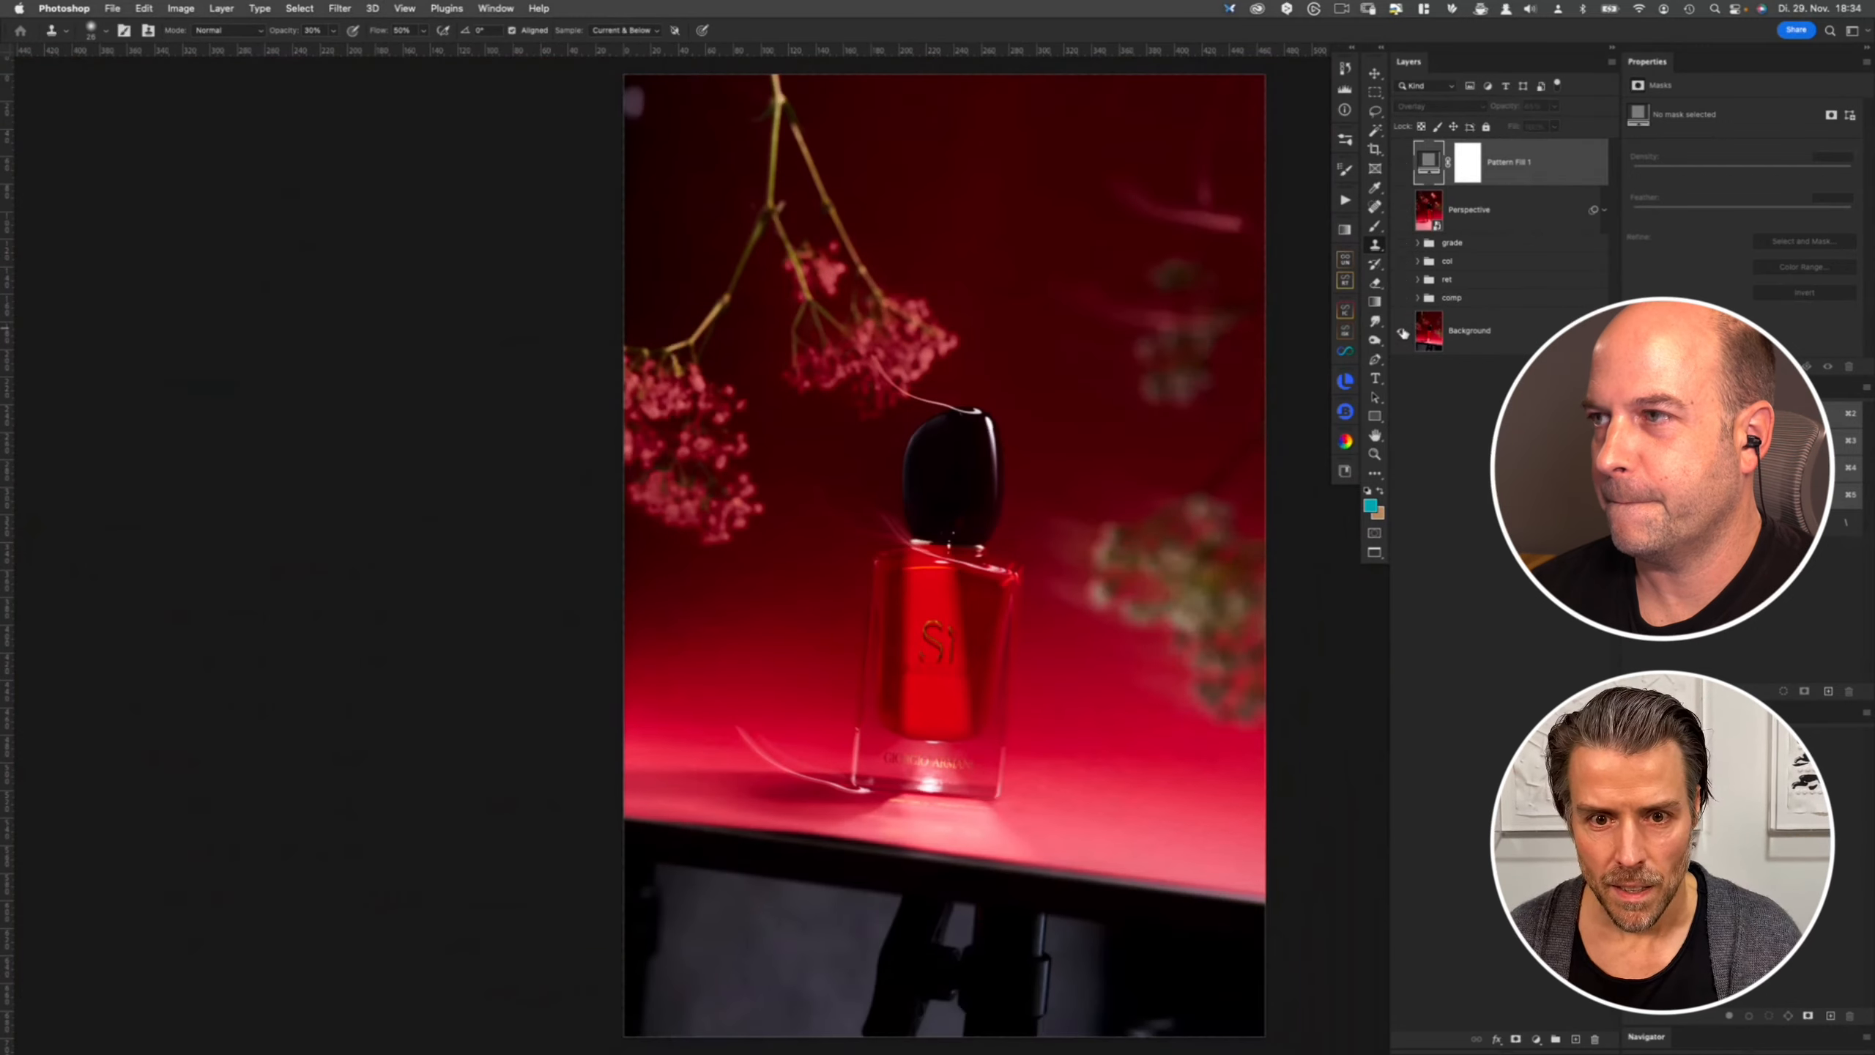
left_click(1402, 332, "alt")
left_click(1402, 332, "alt")
left_click(1401, 331, "alt")
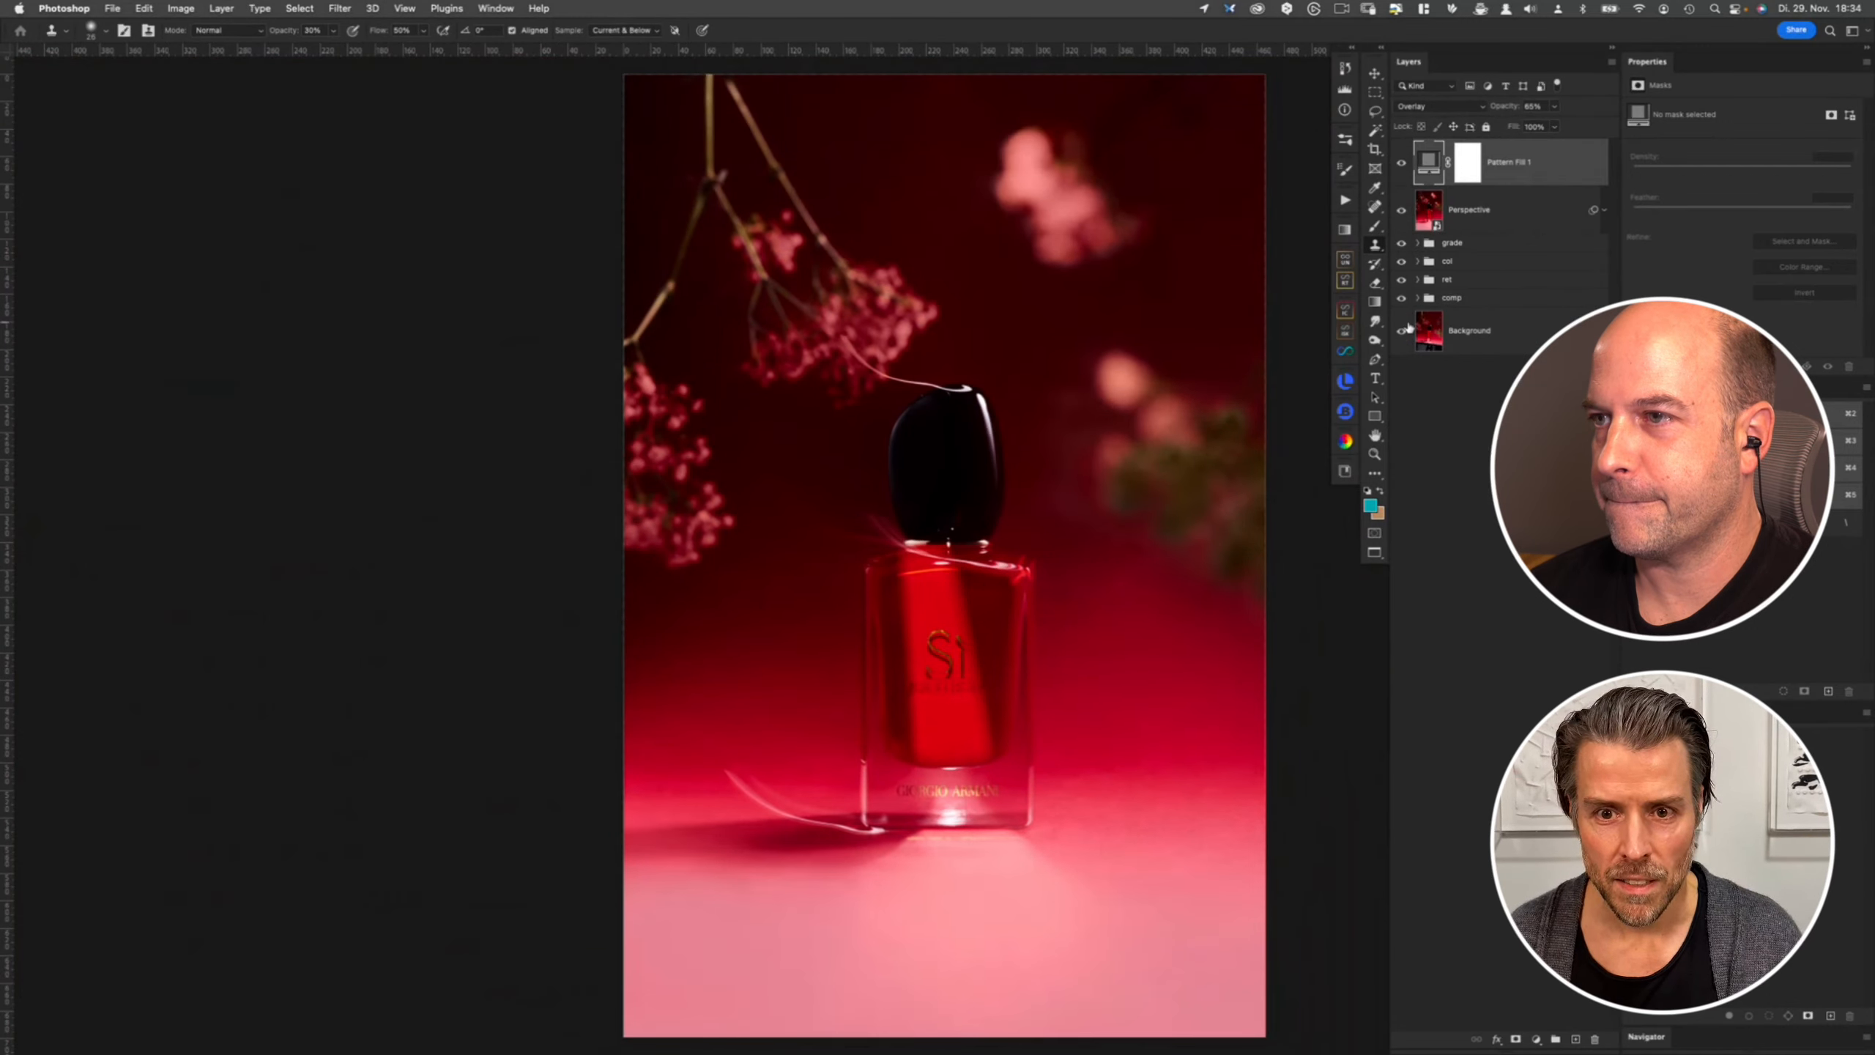
left_click_drag(937, 556, 846, 554)
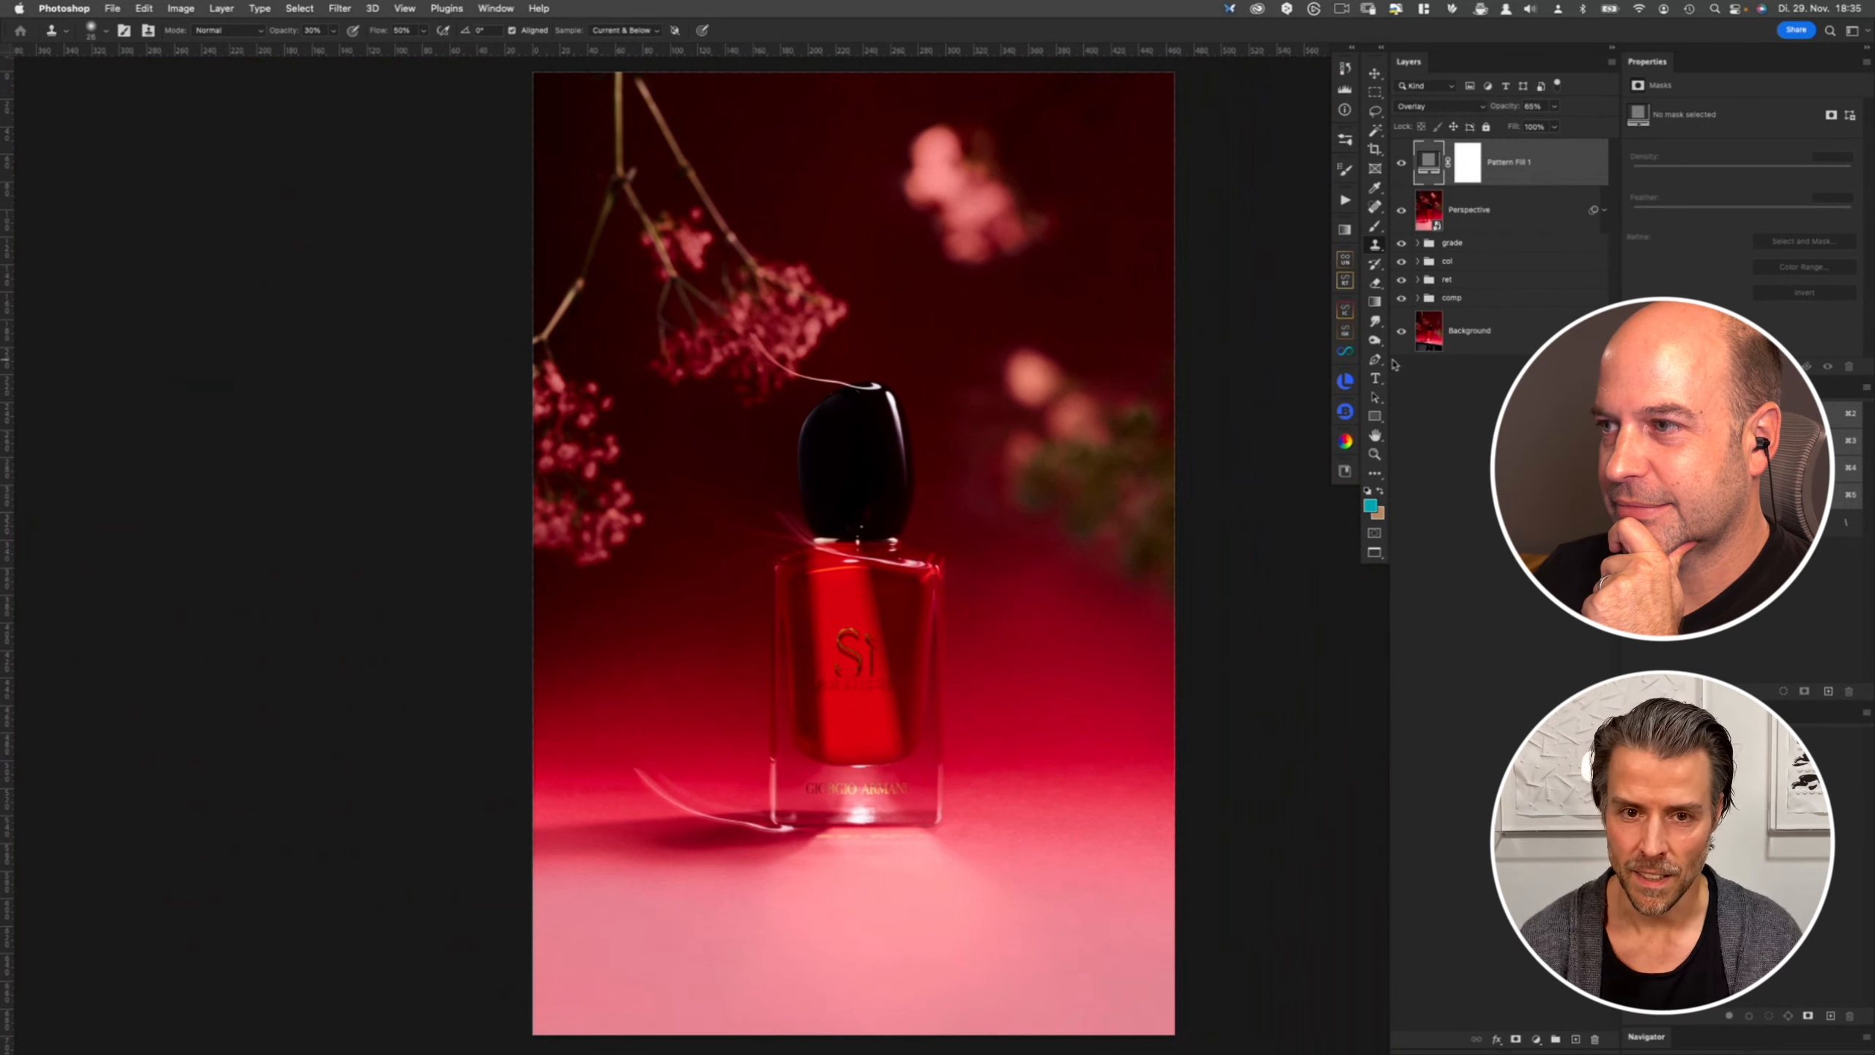
- Switch to Capture One to compare its edited versions with the composite, and return to Photoshop
key("super+Tab")
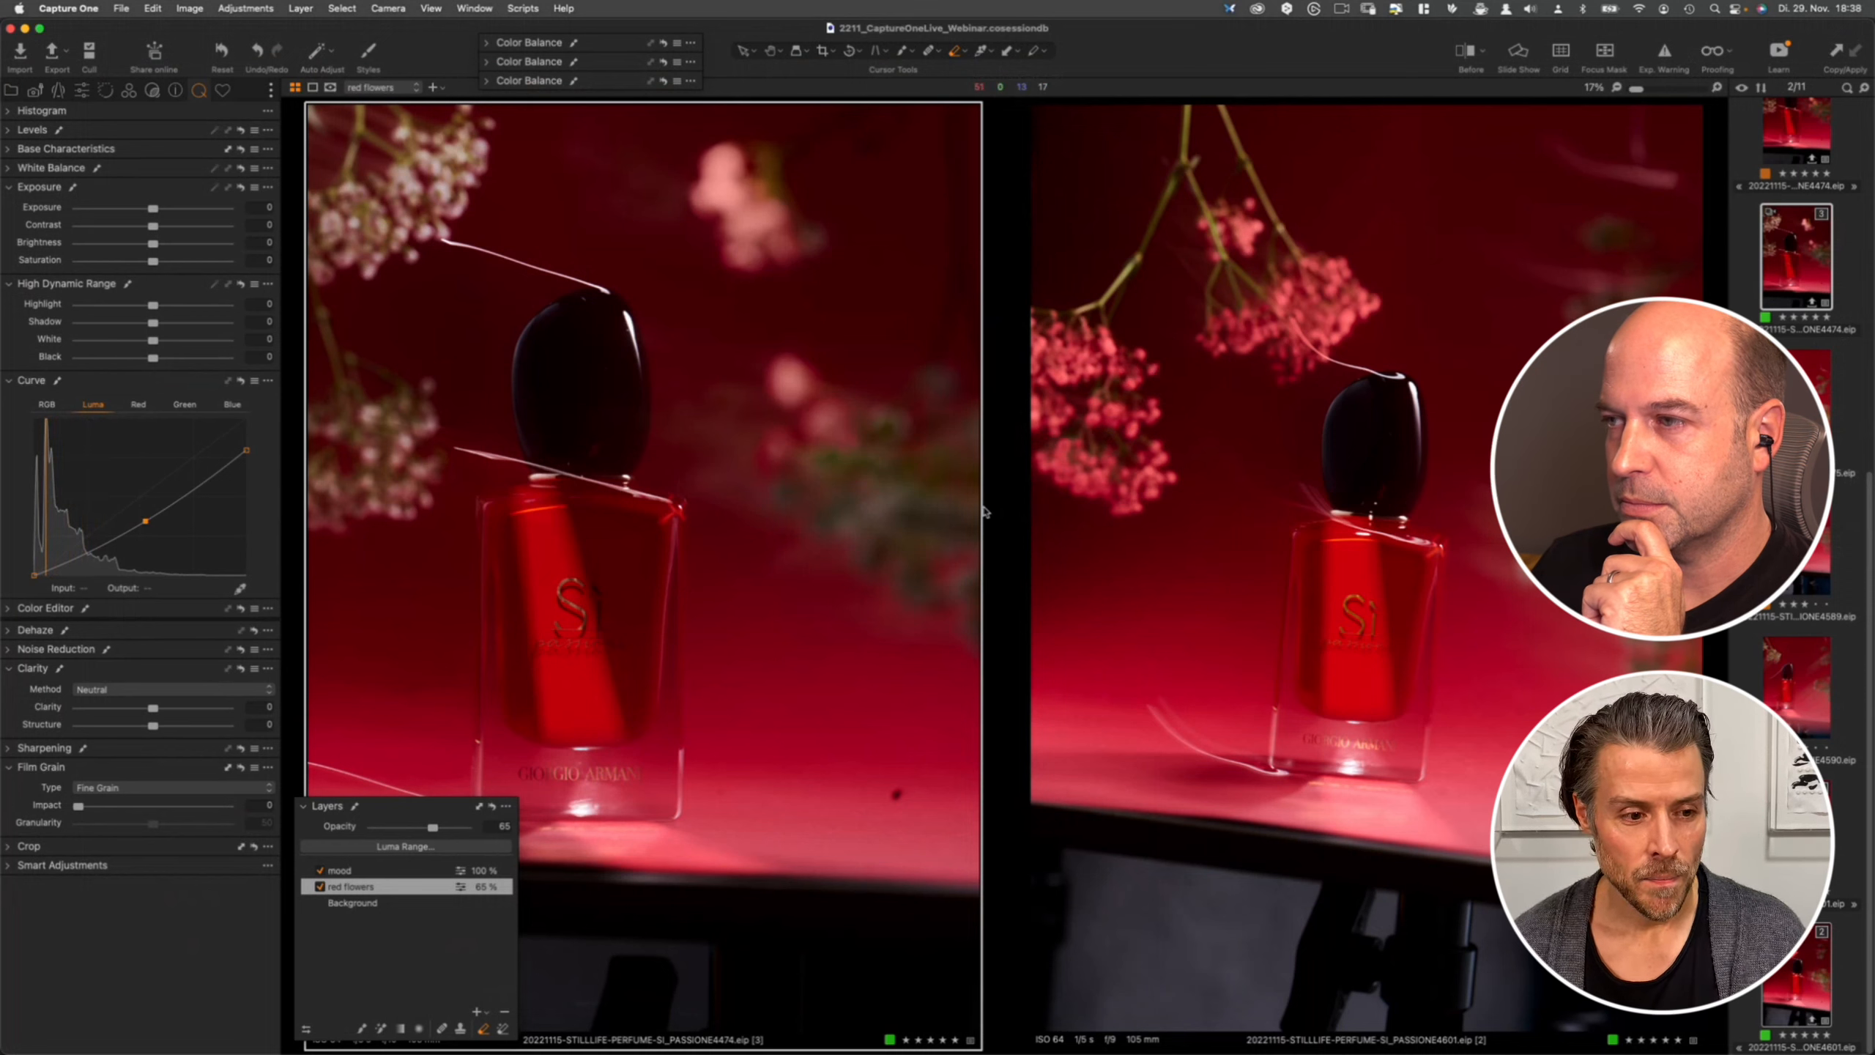
key("super+Tab")
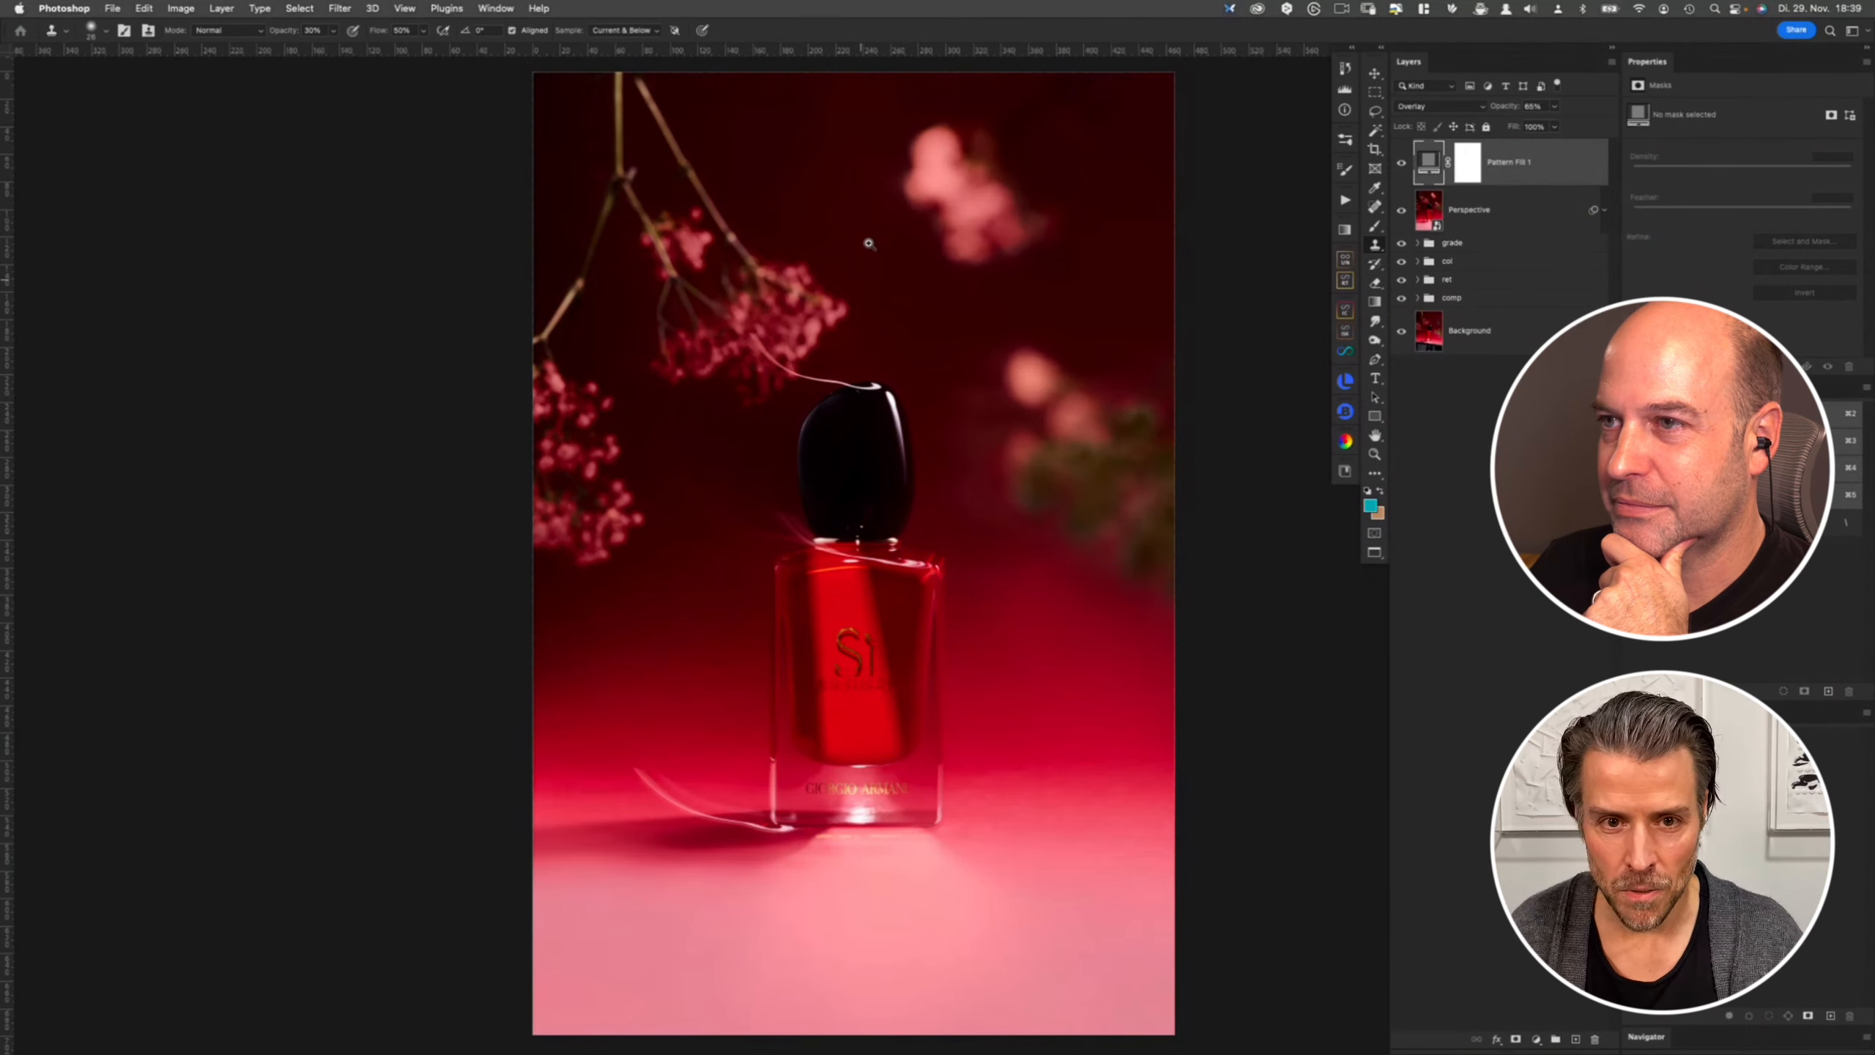
scroll(916, 222, "up", 3)
scroll(875, 314, "down", 3)
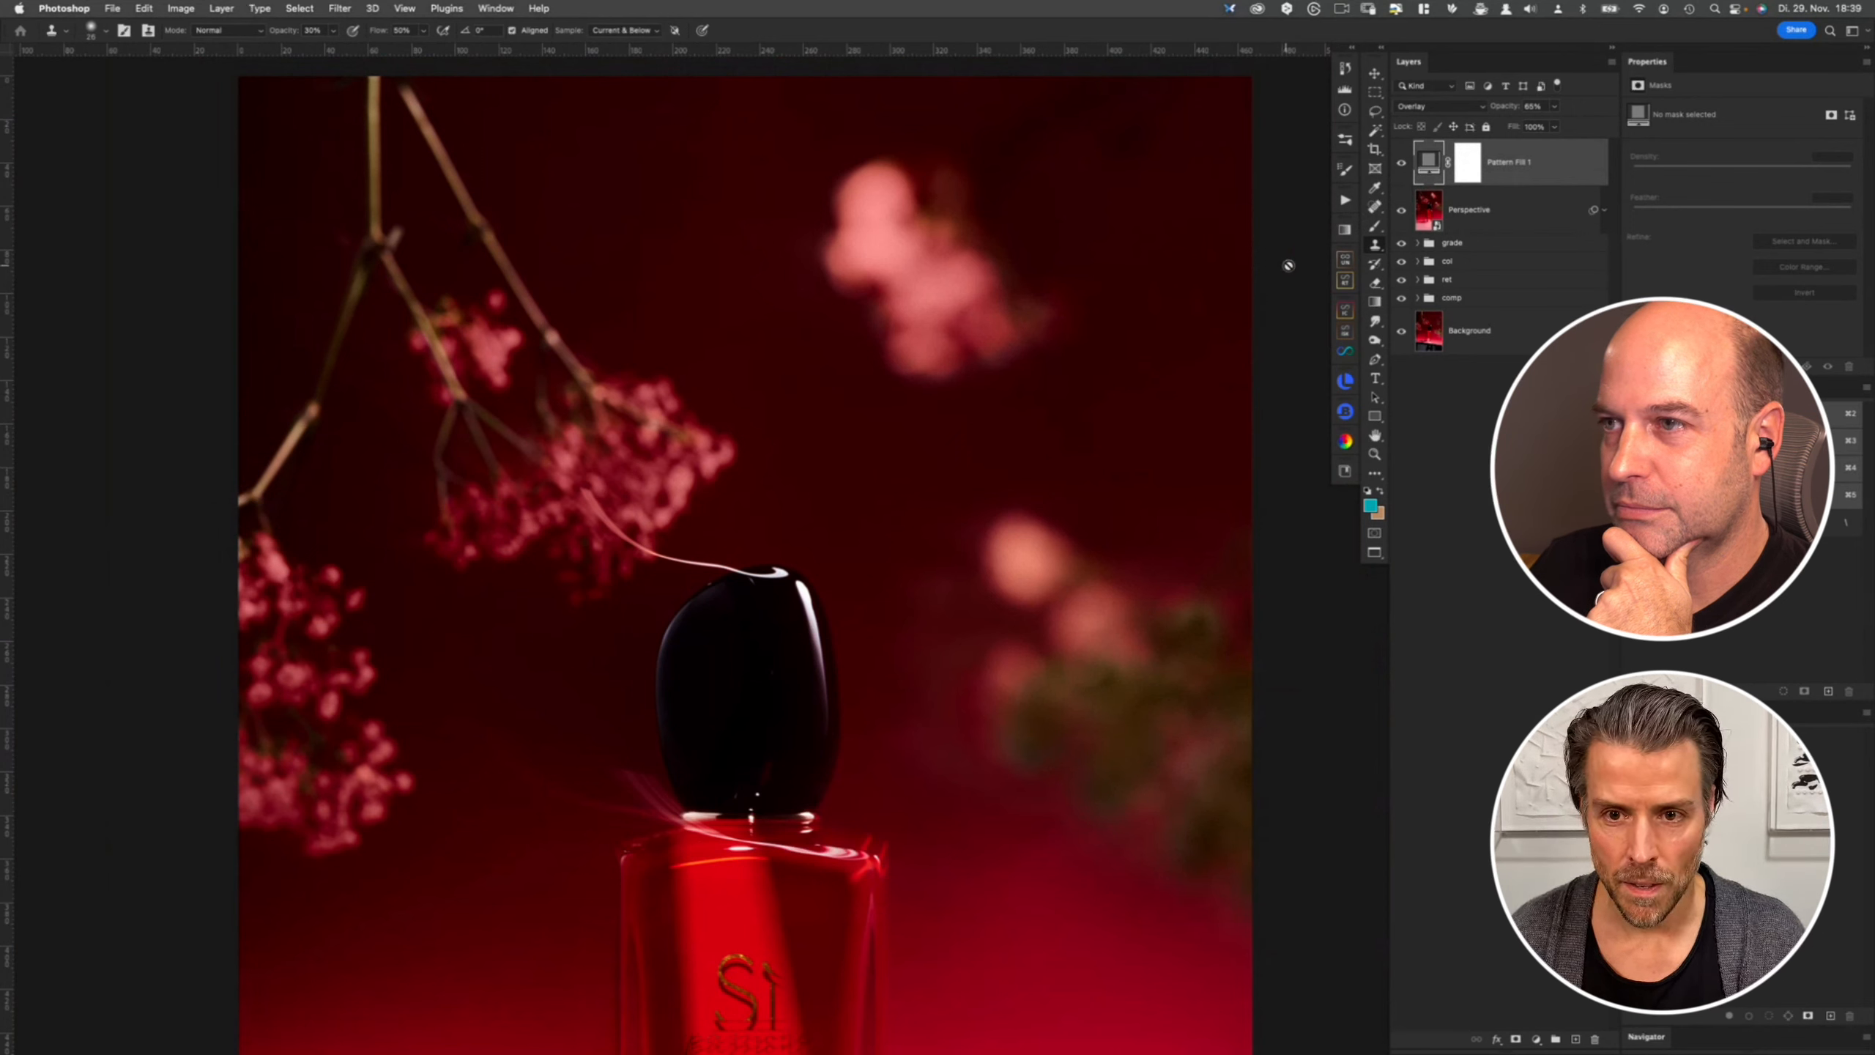
- Open the Pattern Fill 1 layer's settings and set the pattern scale to 1000%
double_click(1429, 166)
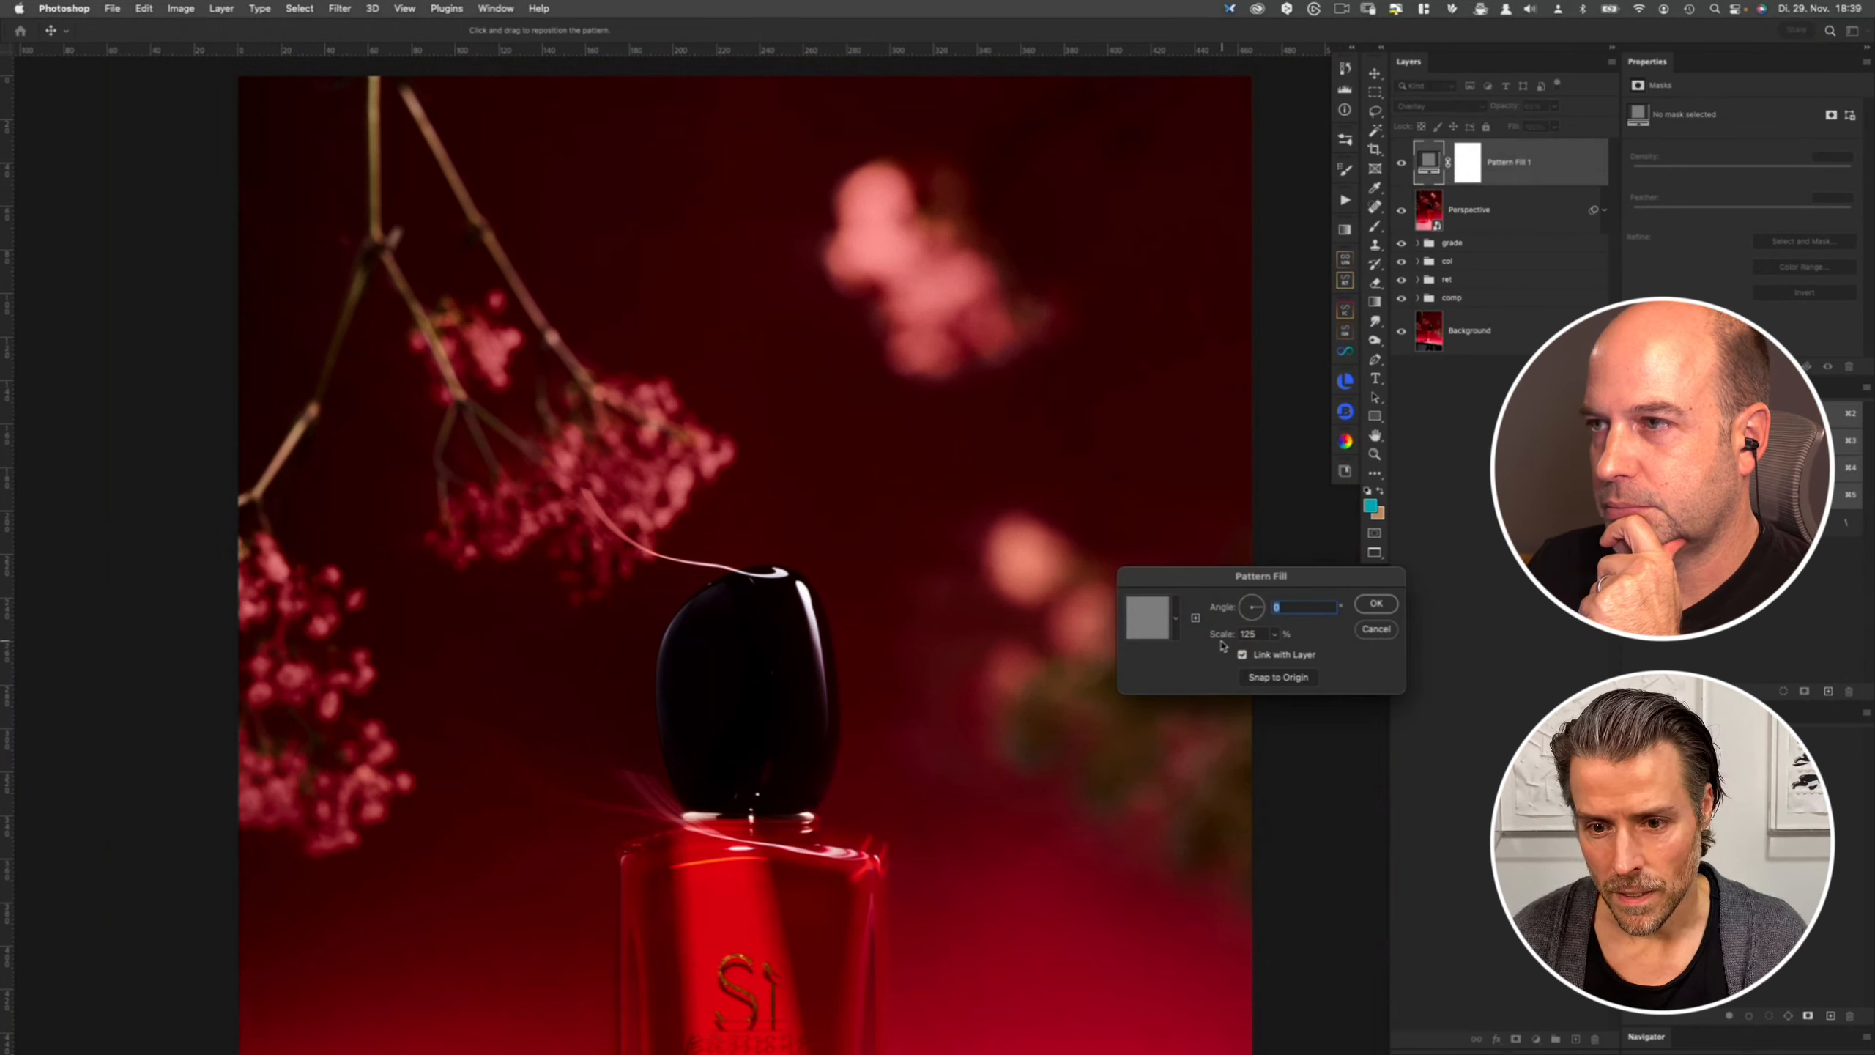
key("Tab")
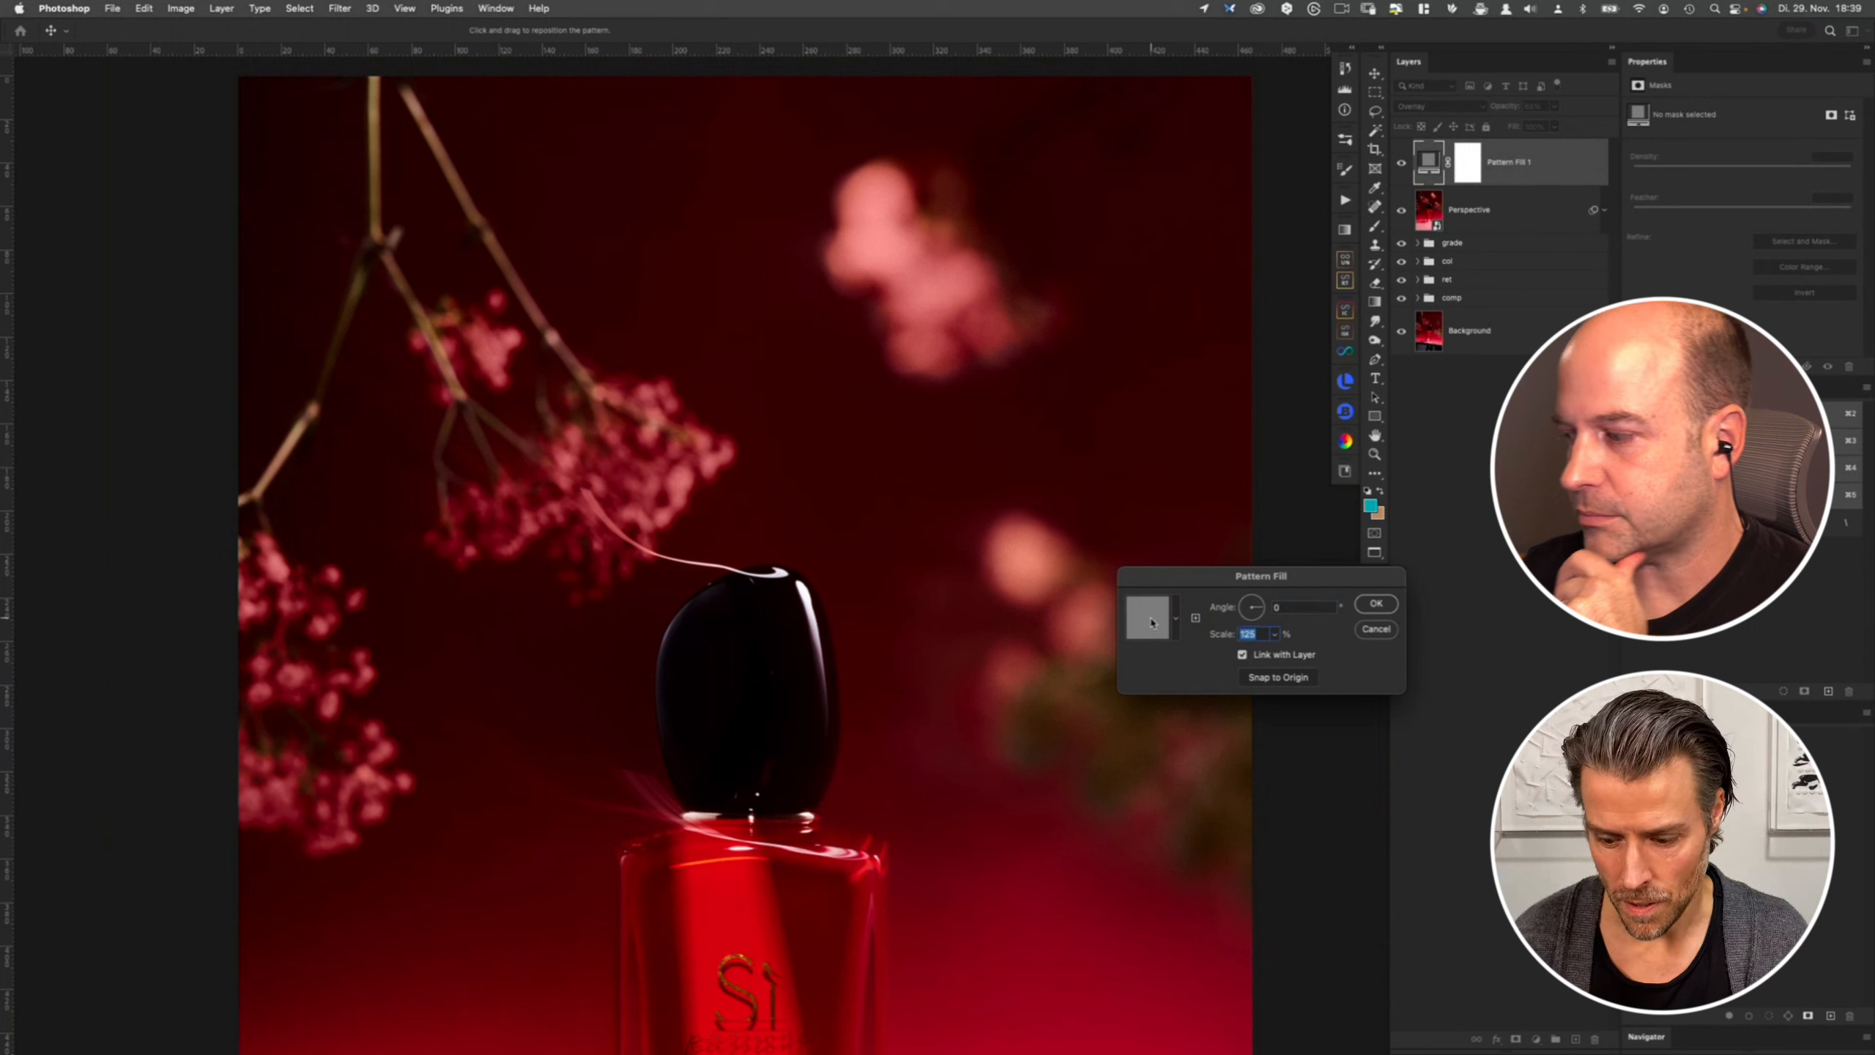
type("500")
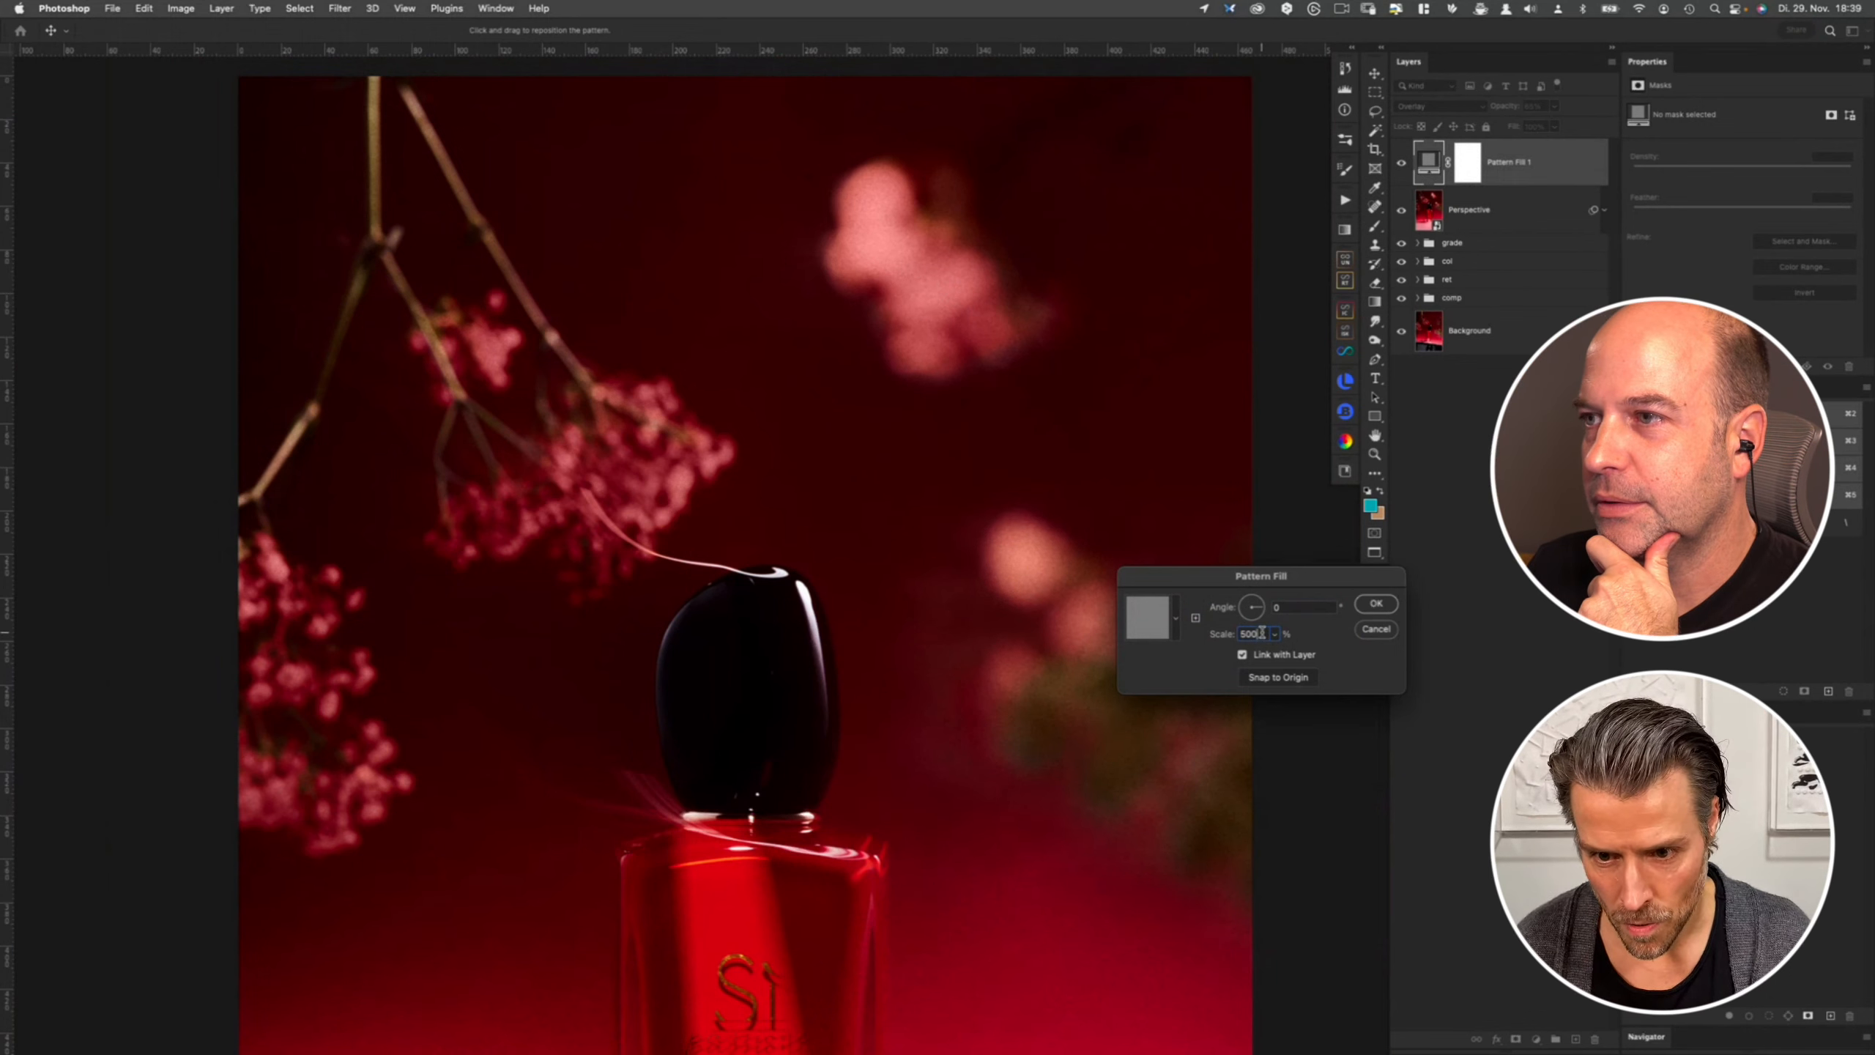
type("1")
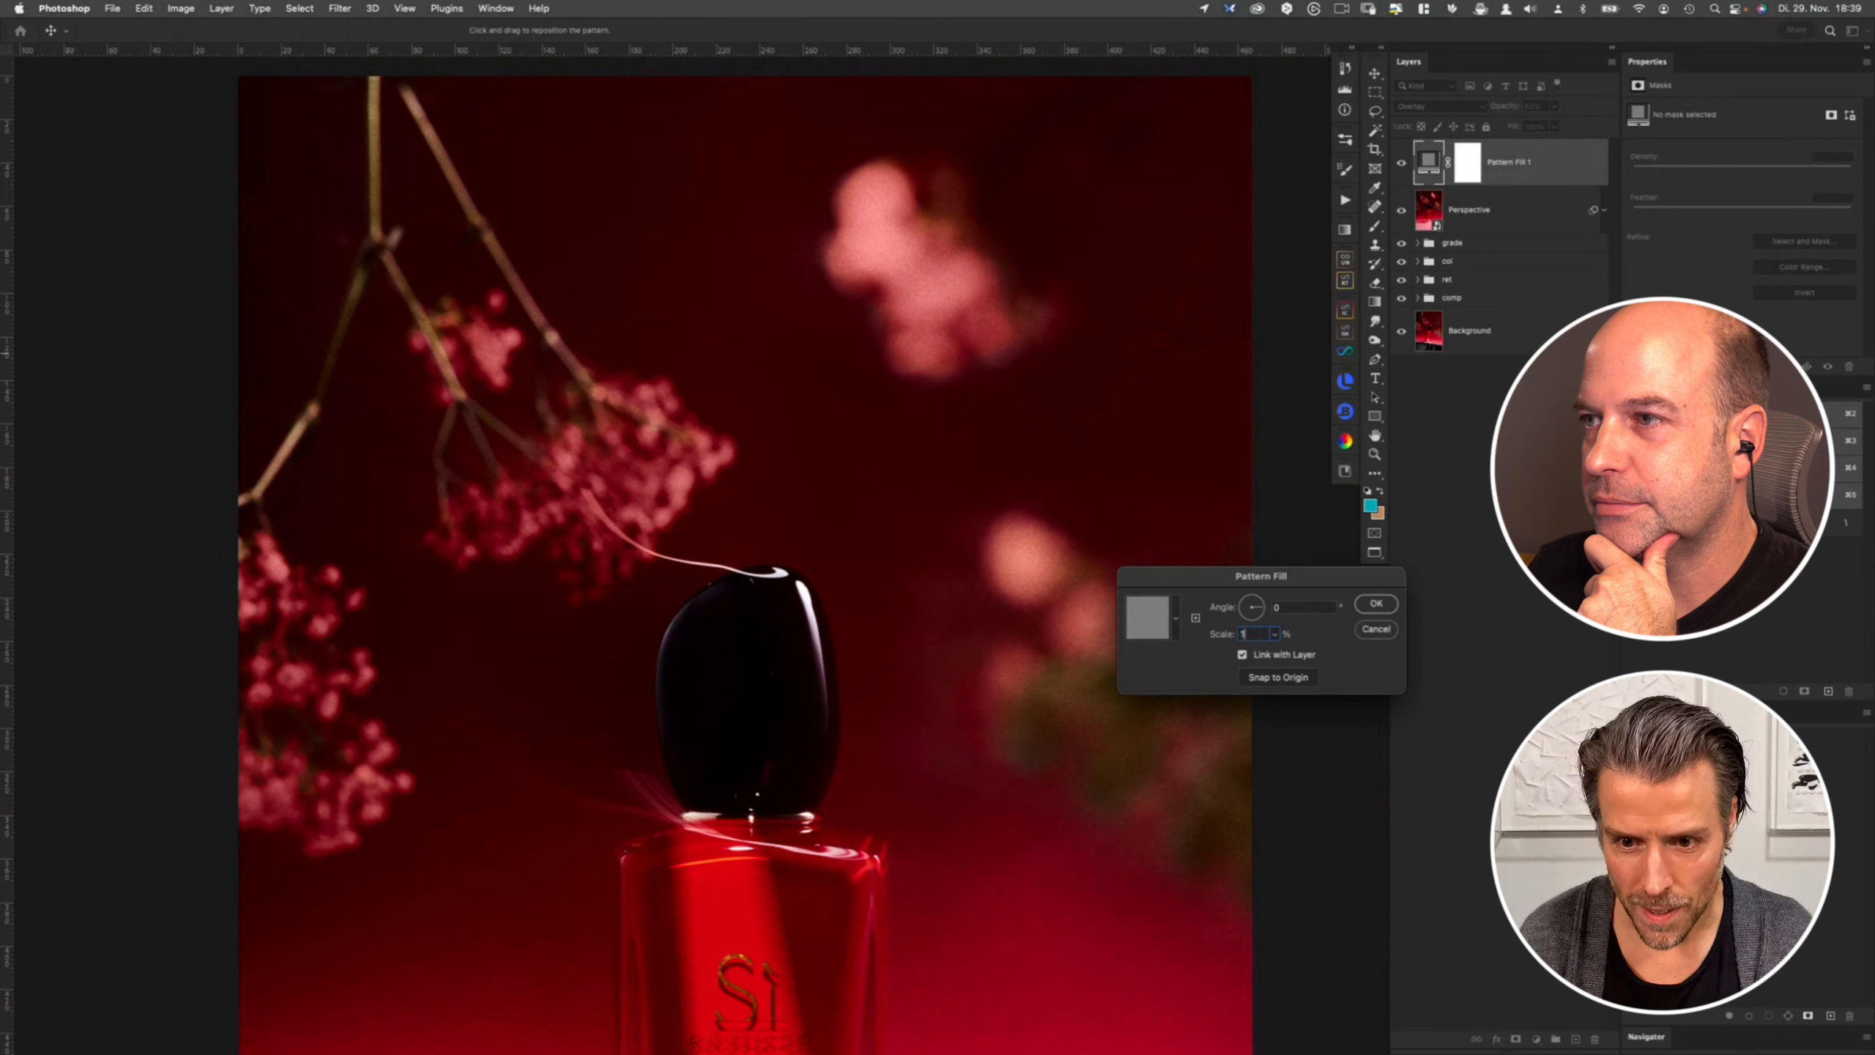
type("0000")
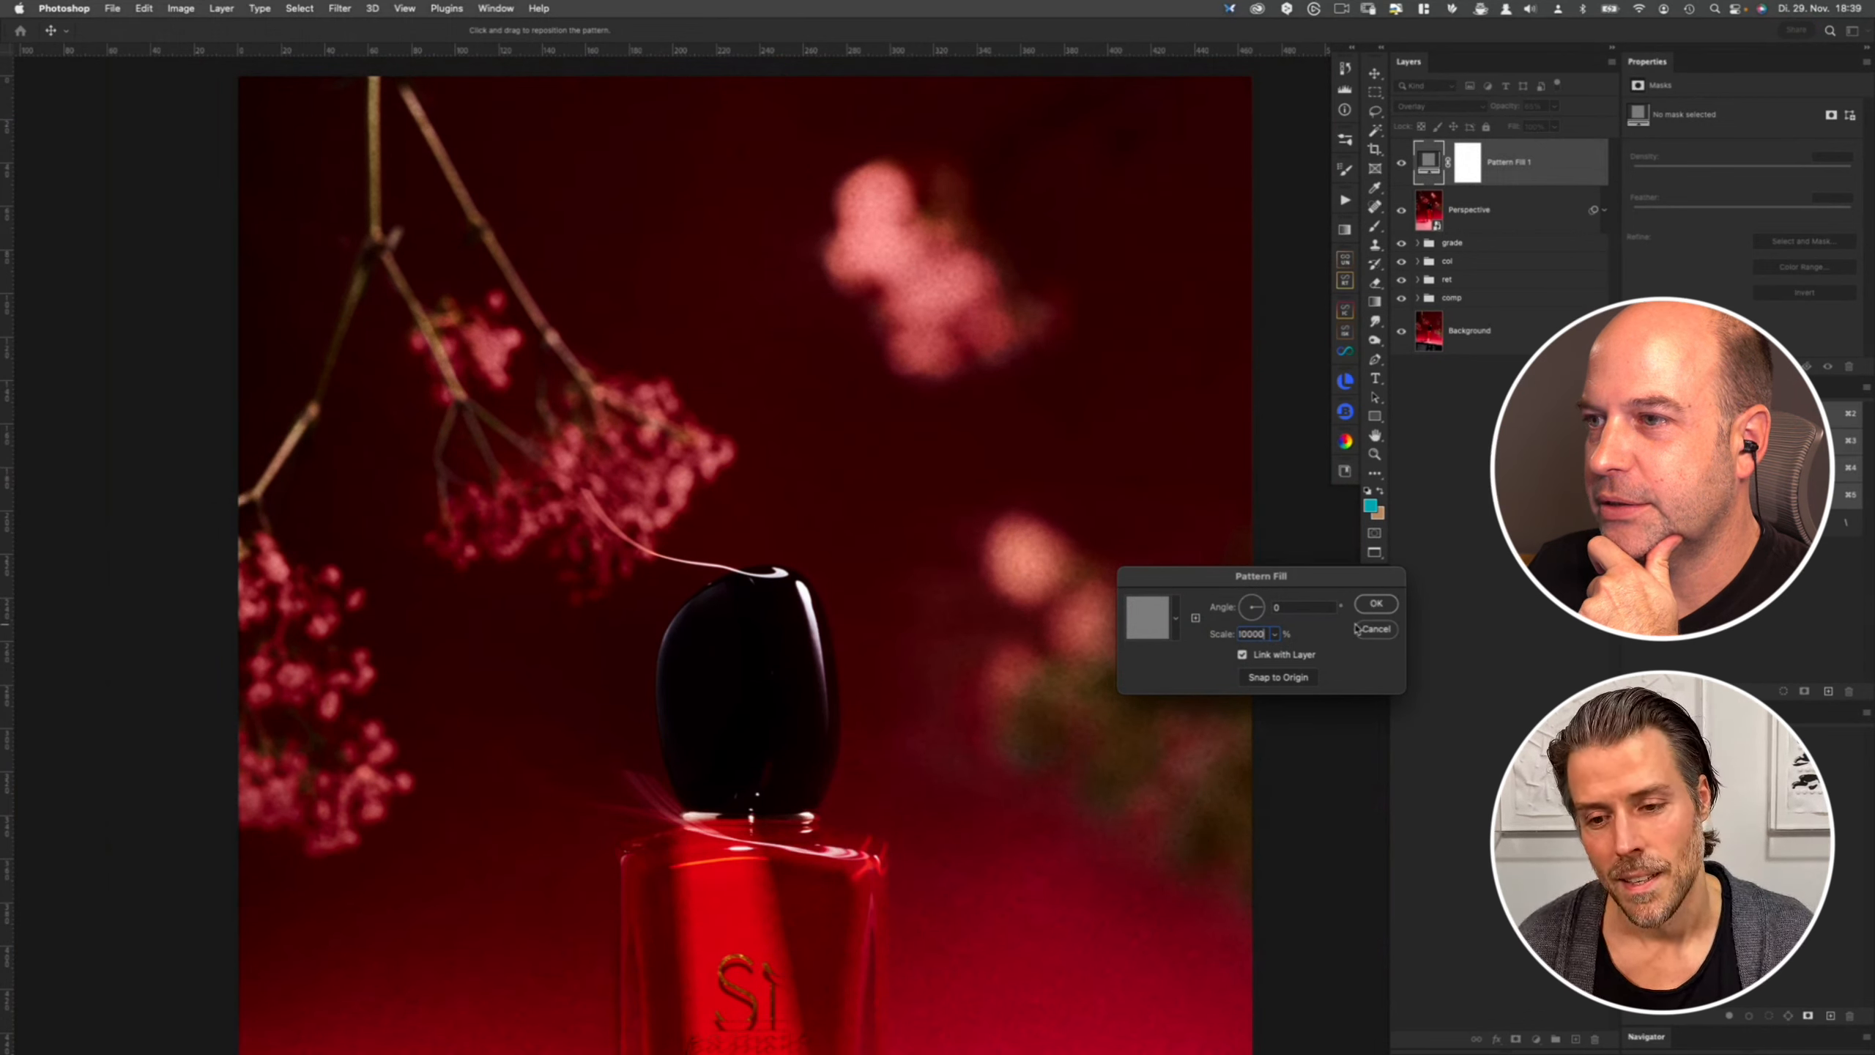
key("Return")
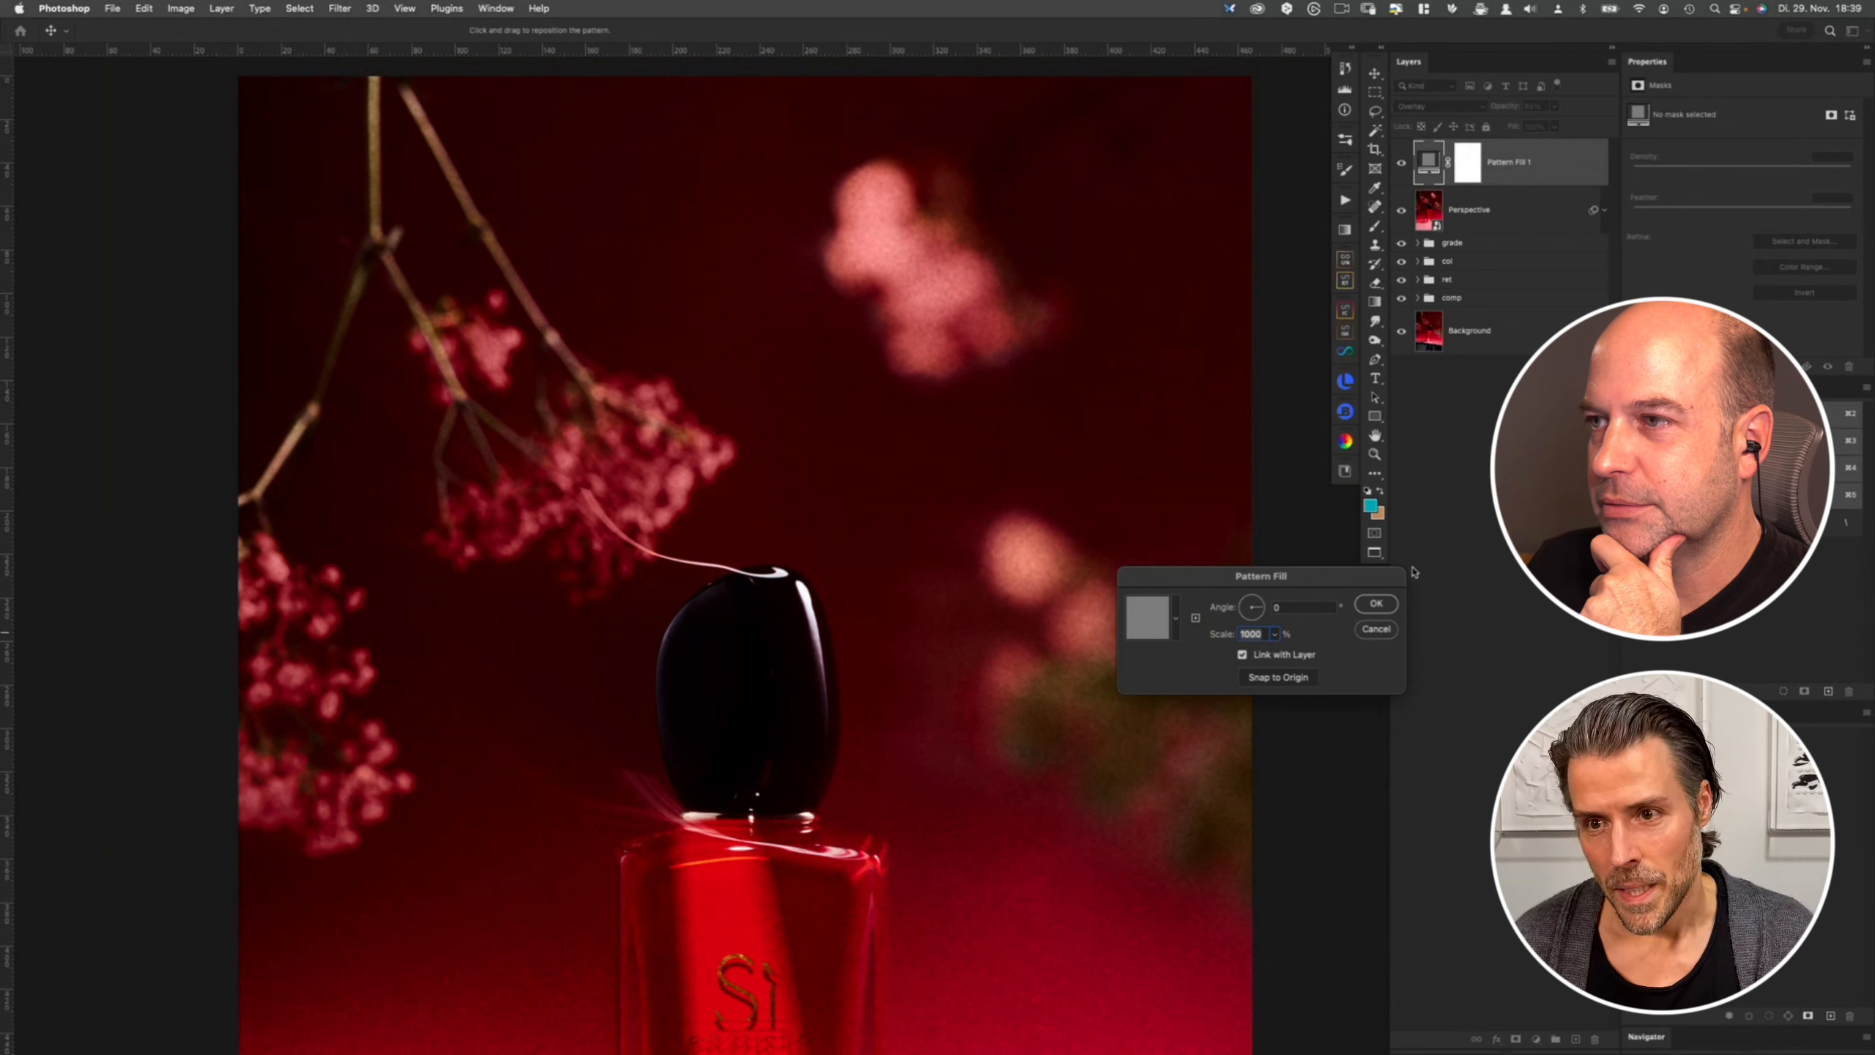
left_click(964, 367)
key("Return")
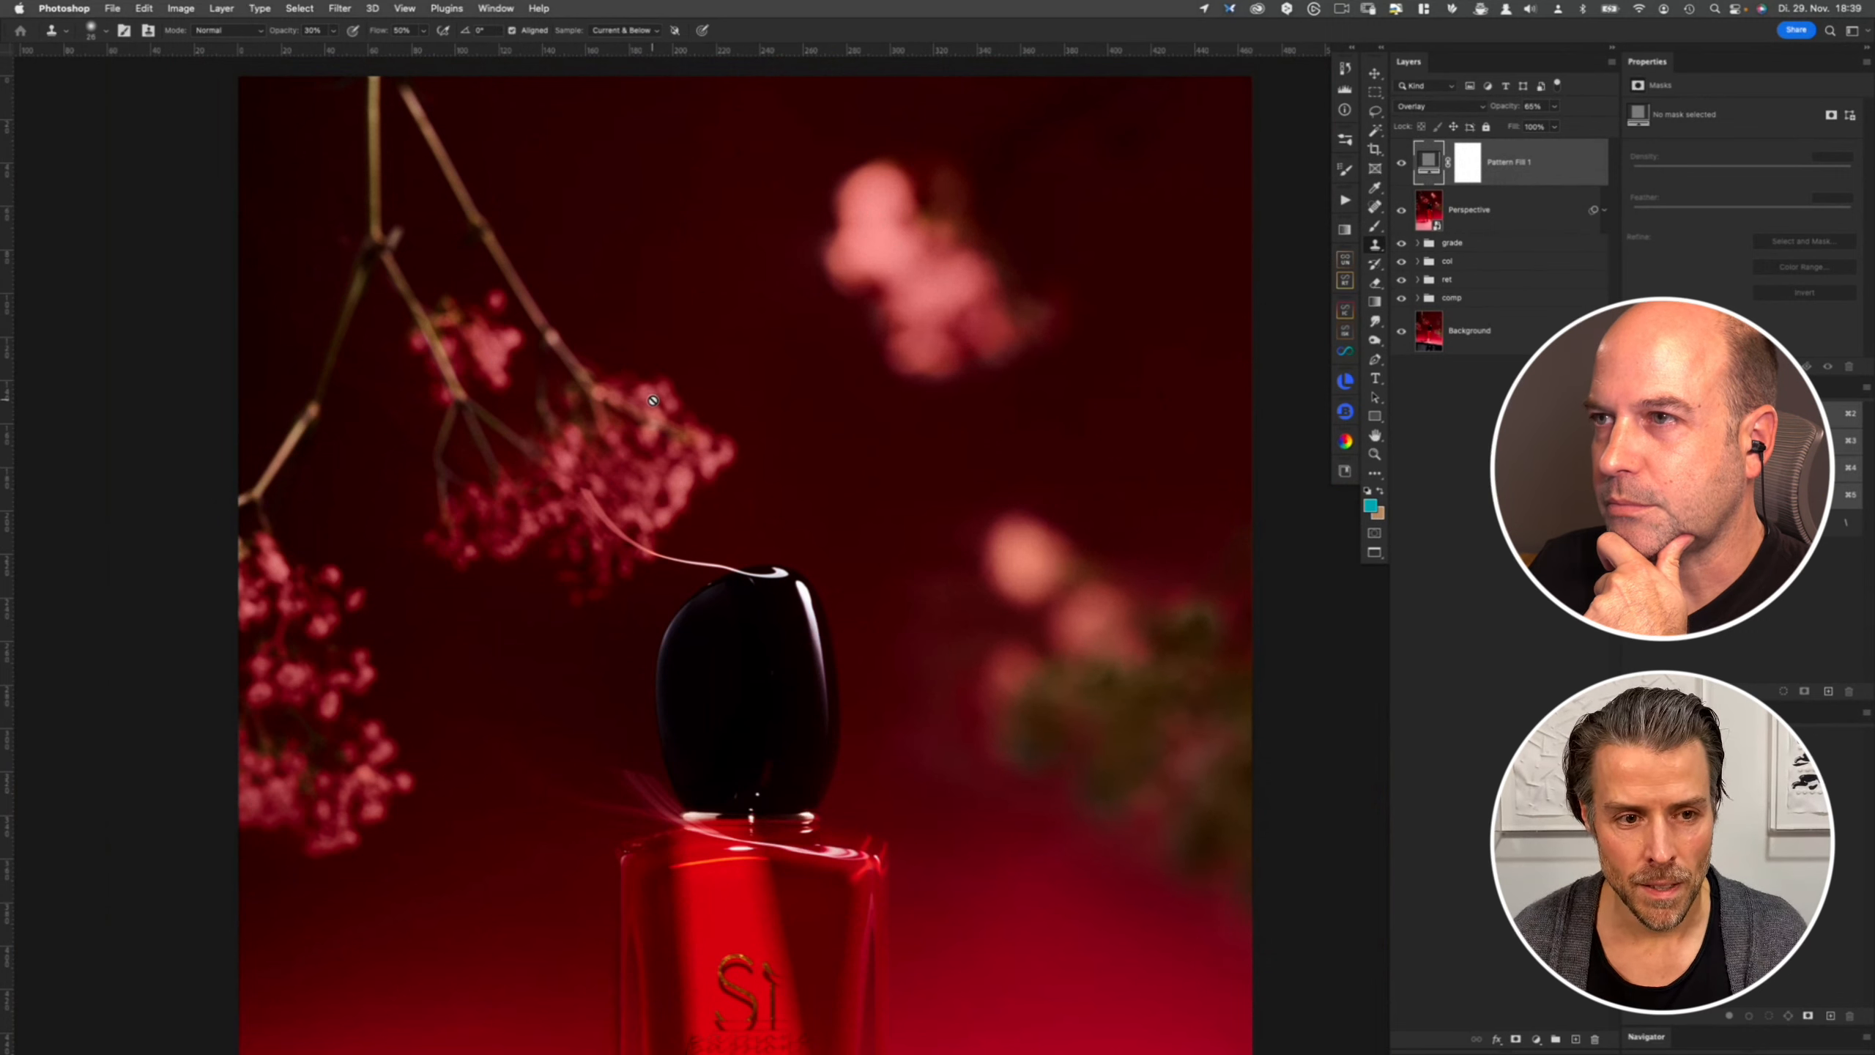
- Switch briefly to Capture One to compare the edited version, then go back to Photoshop
key("super+Tab")
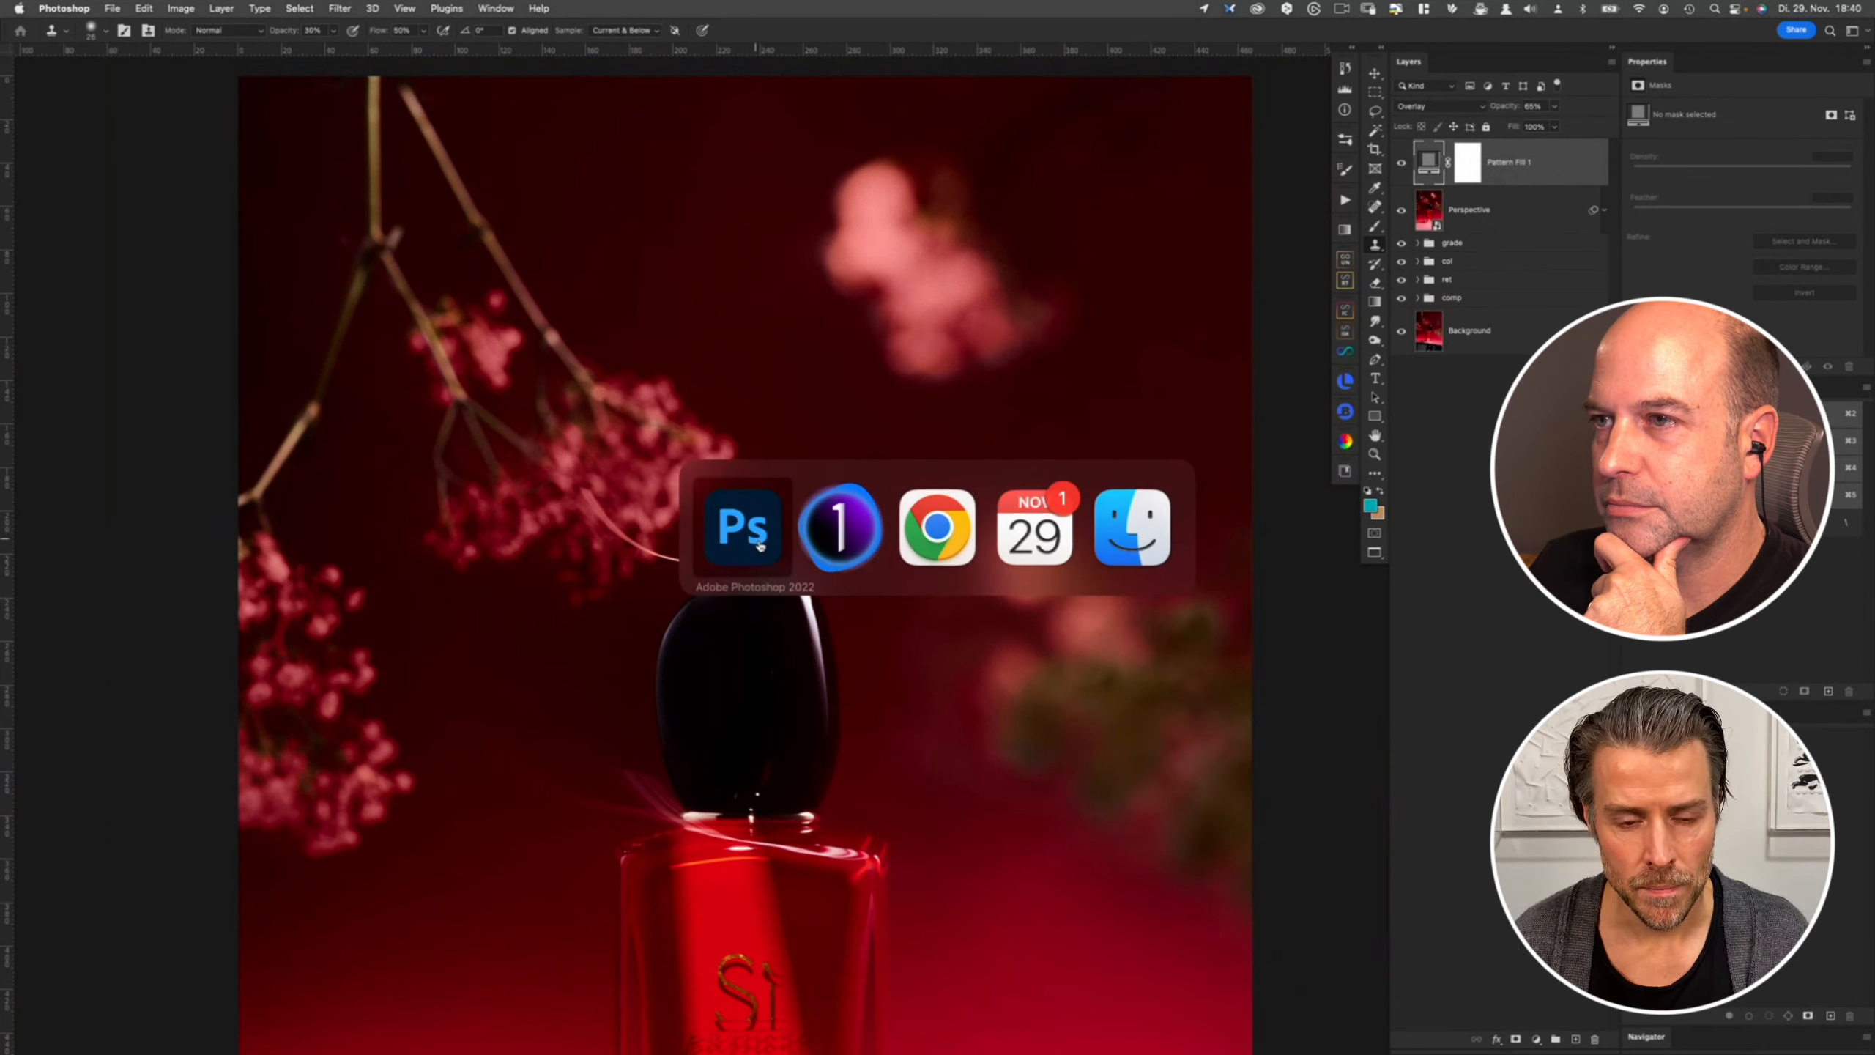
left_click(844, 530)
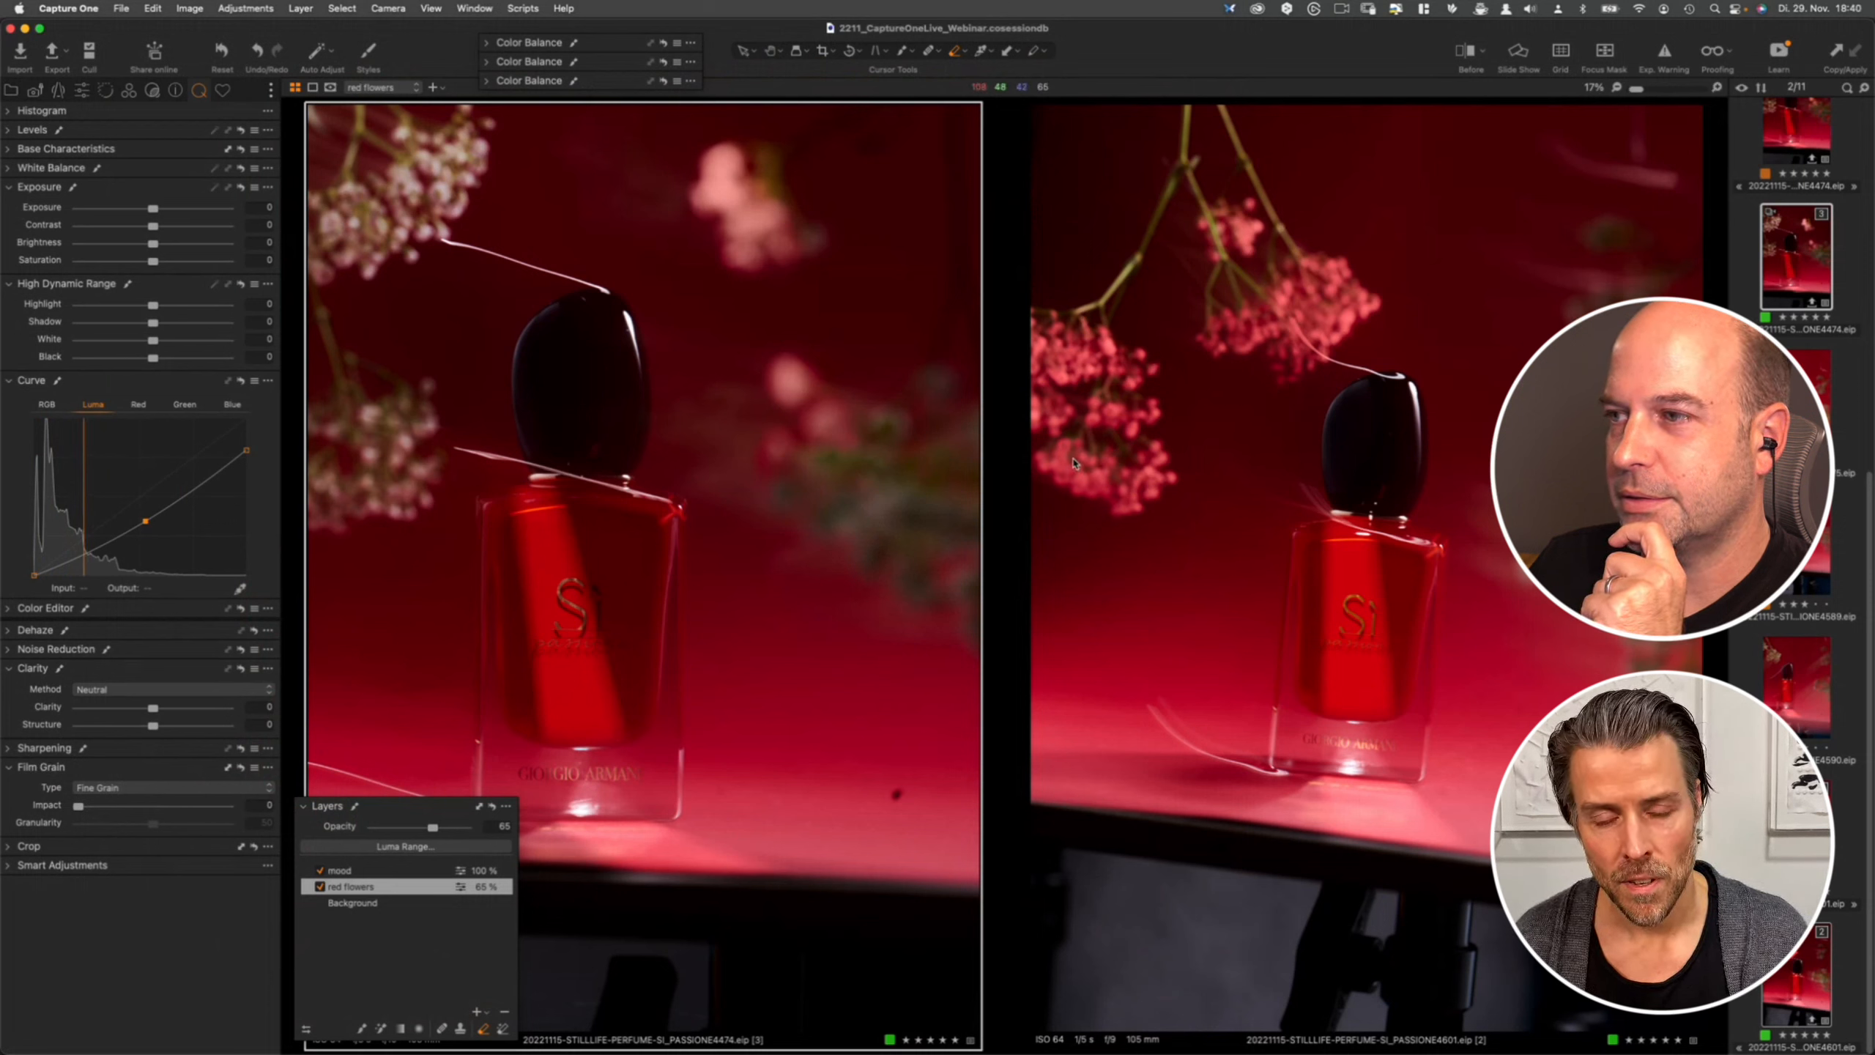
key("super+Tab")
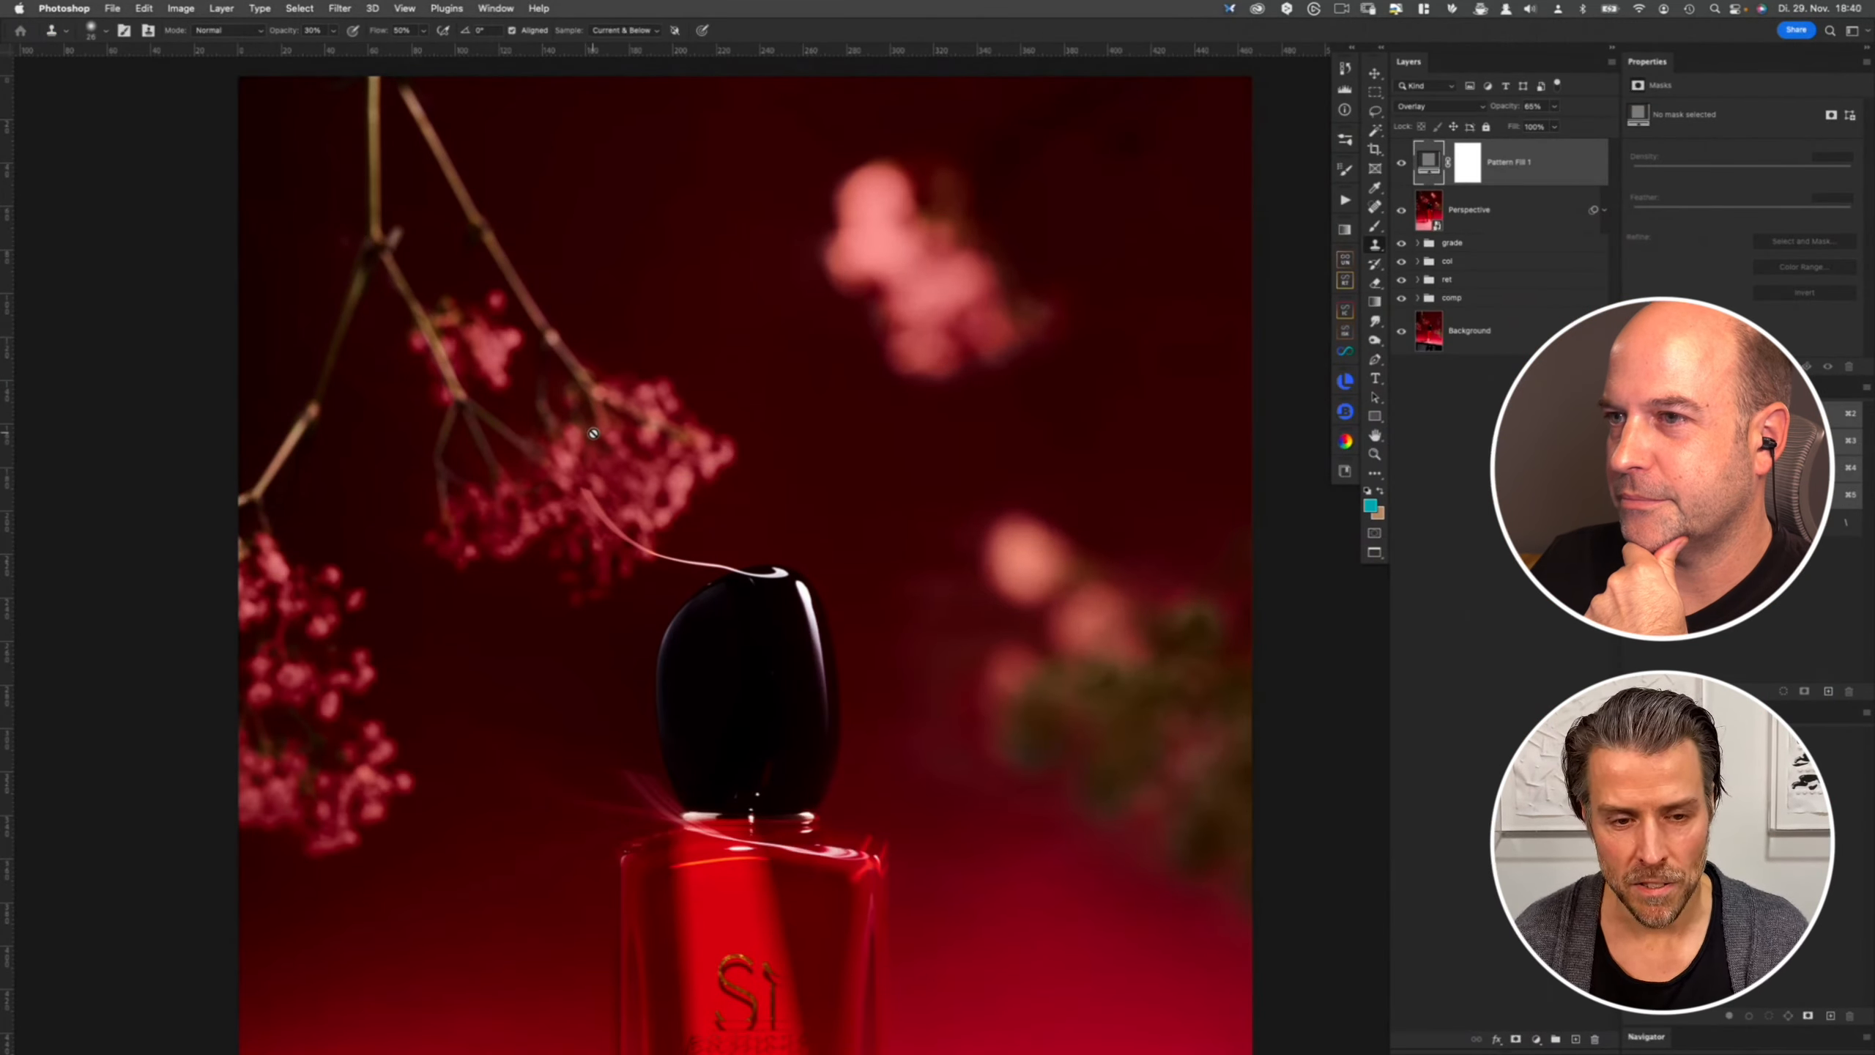
key("m")
left_click_drag(467, 214, 964, 710)
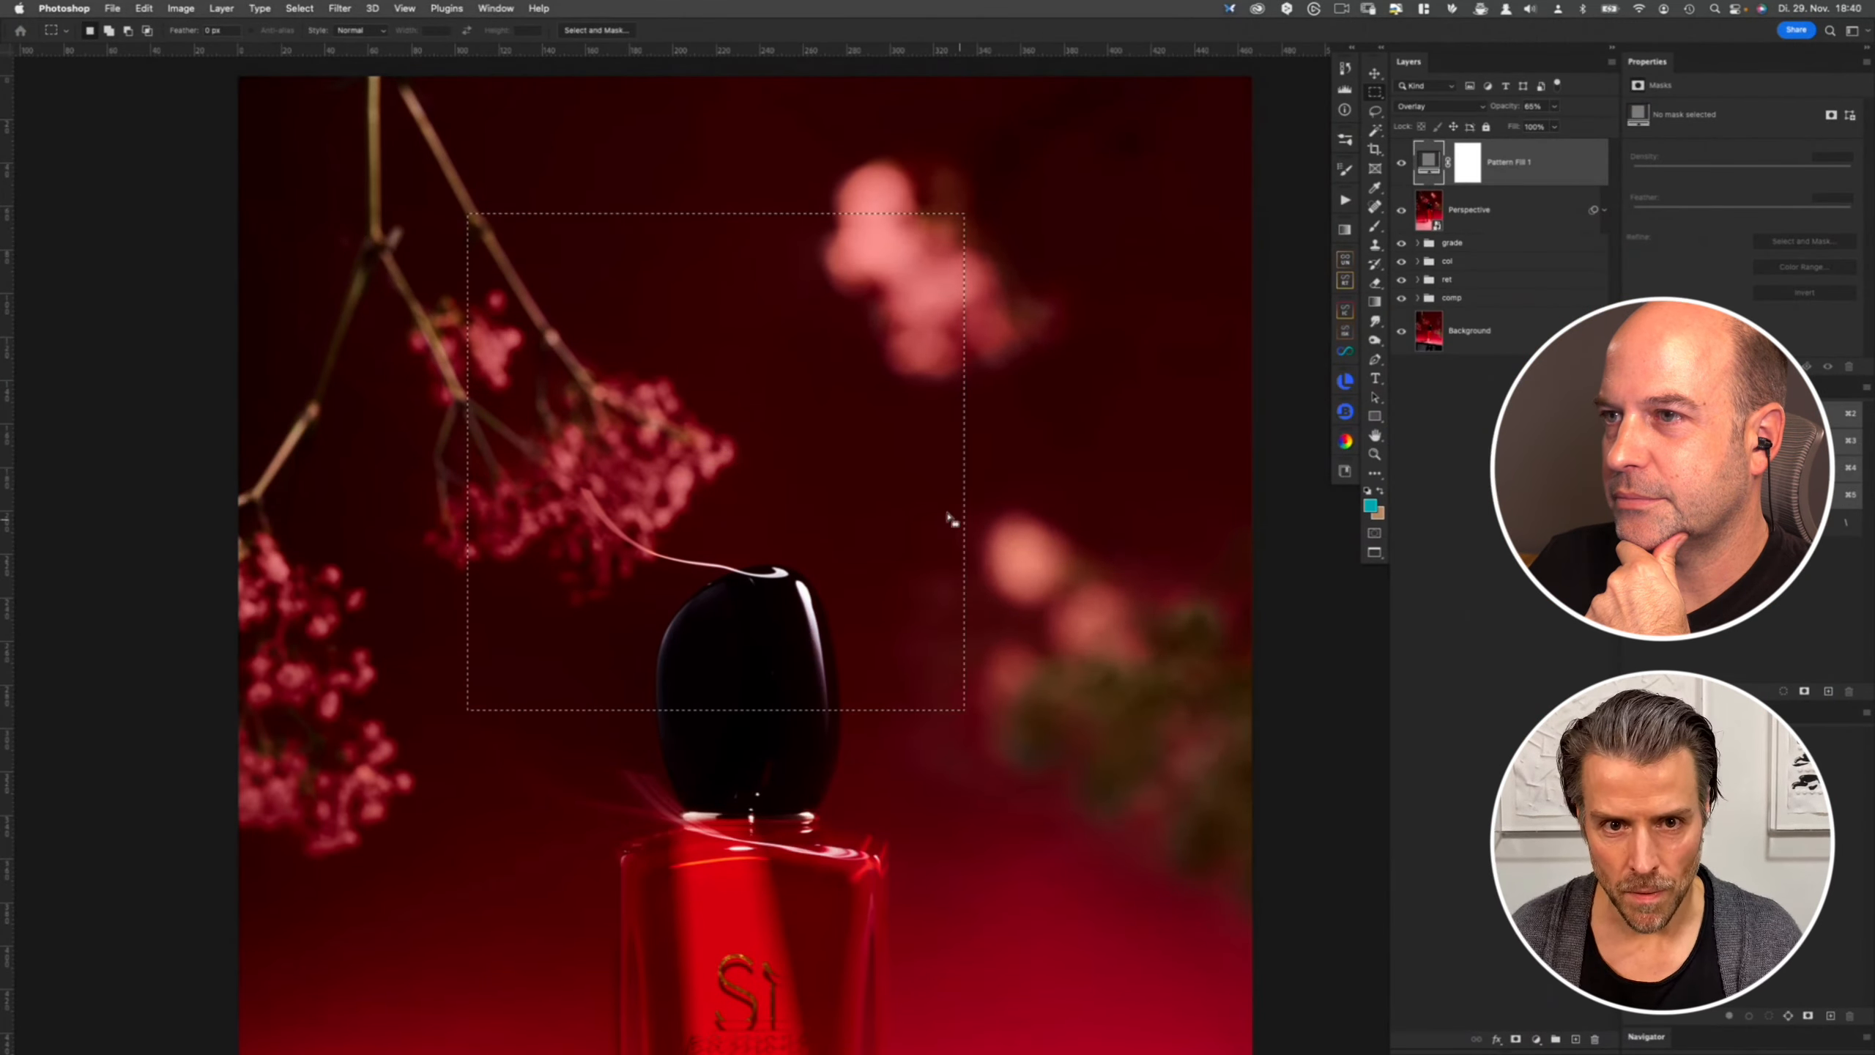
left_click(781, 392)
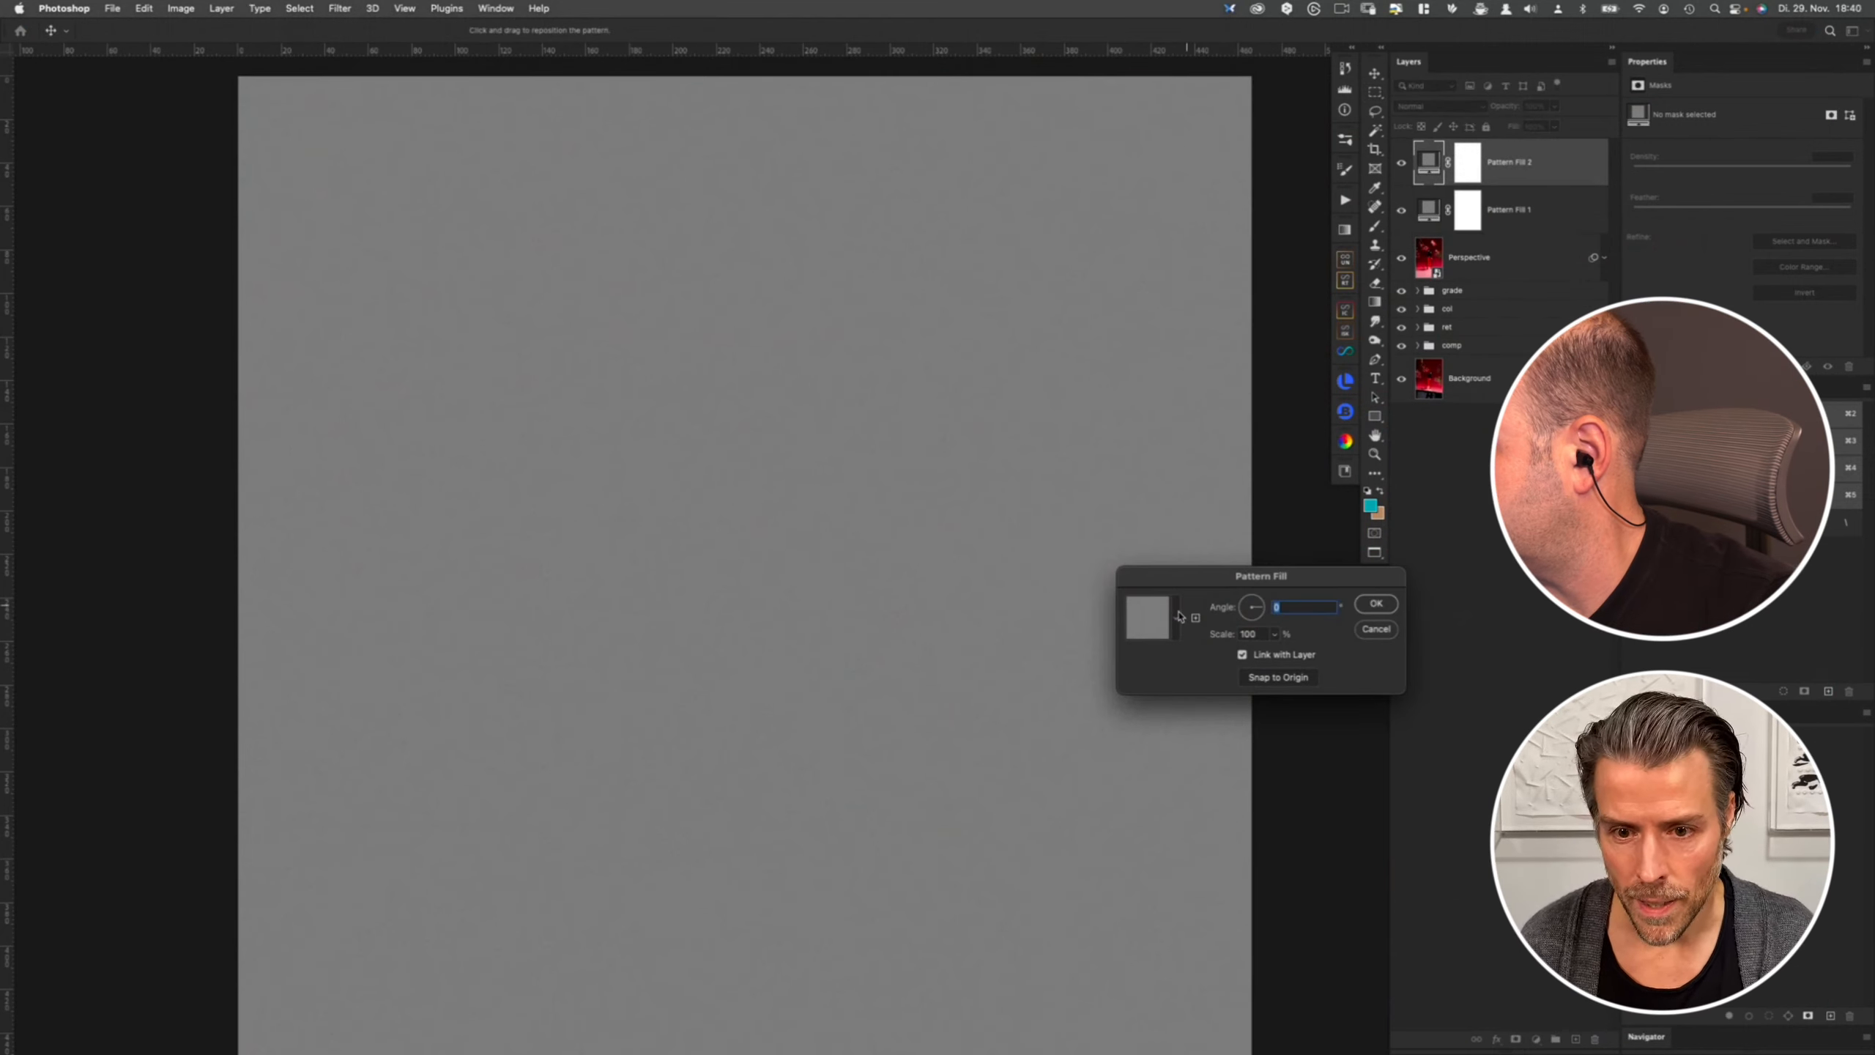
left_click(1176, 617)
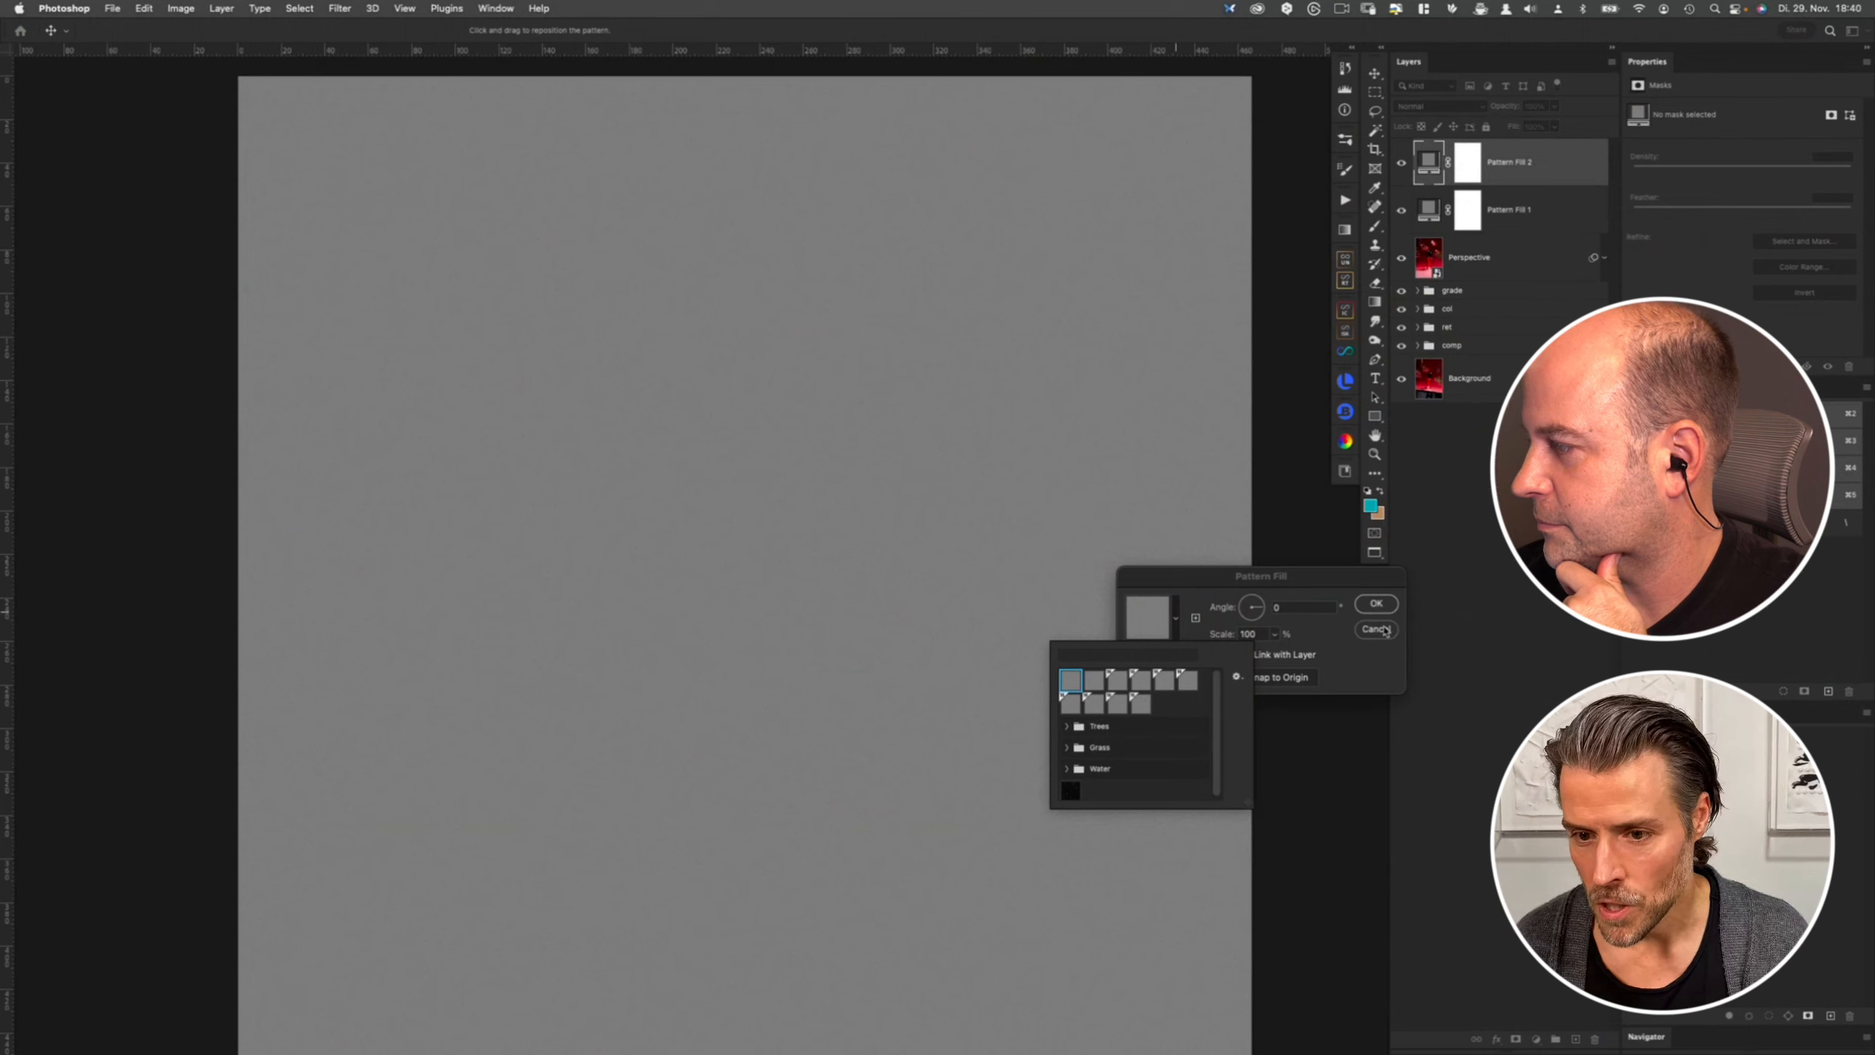
left_click(1377, 629)
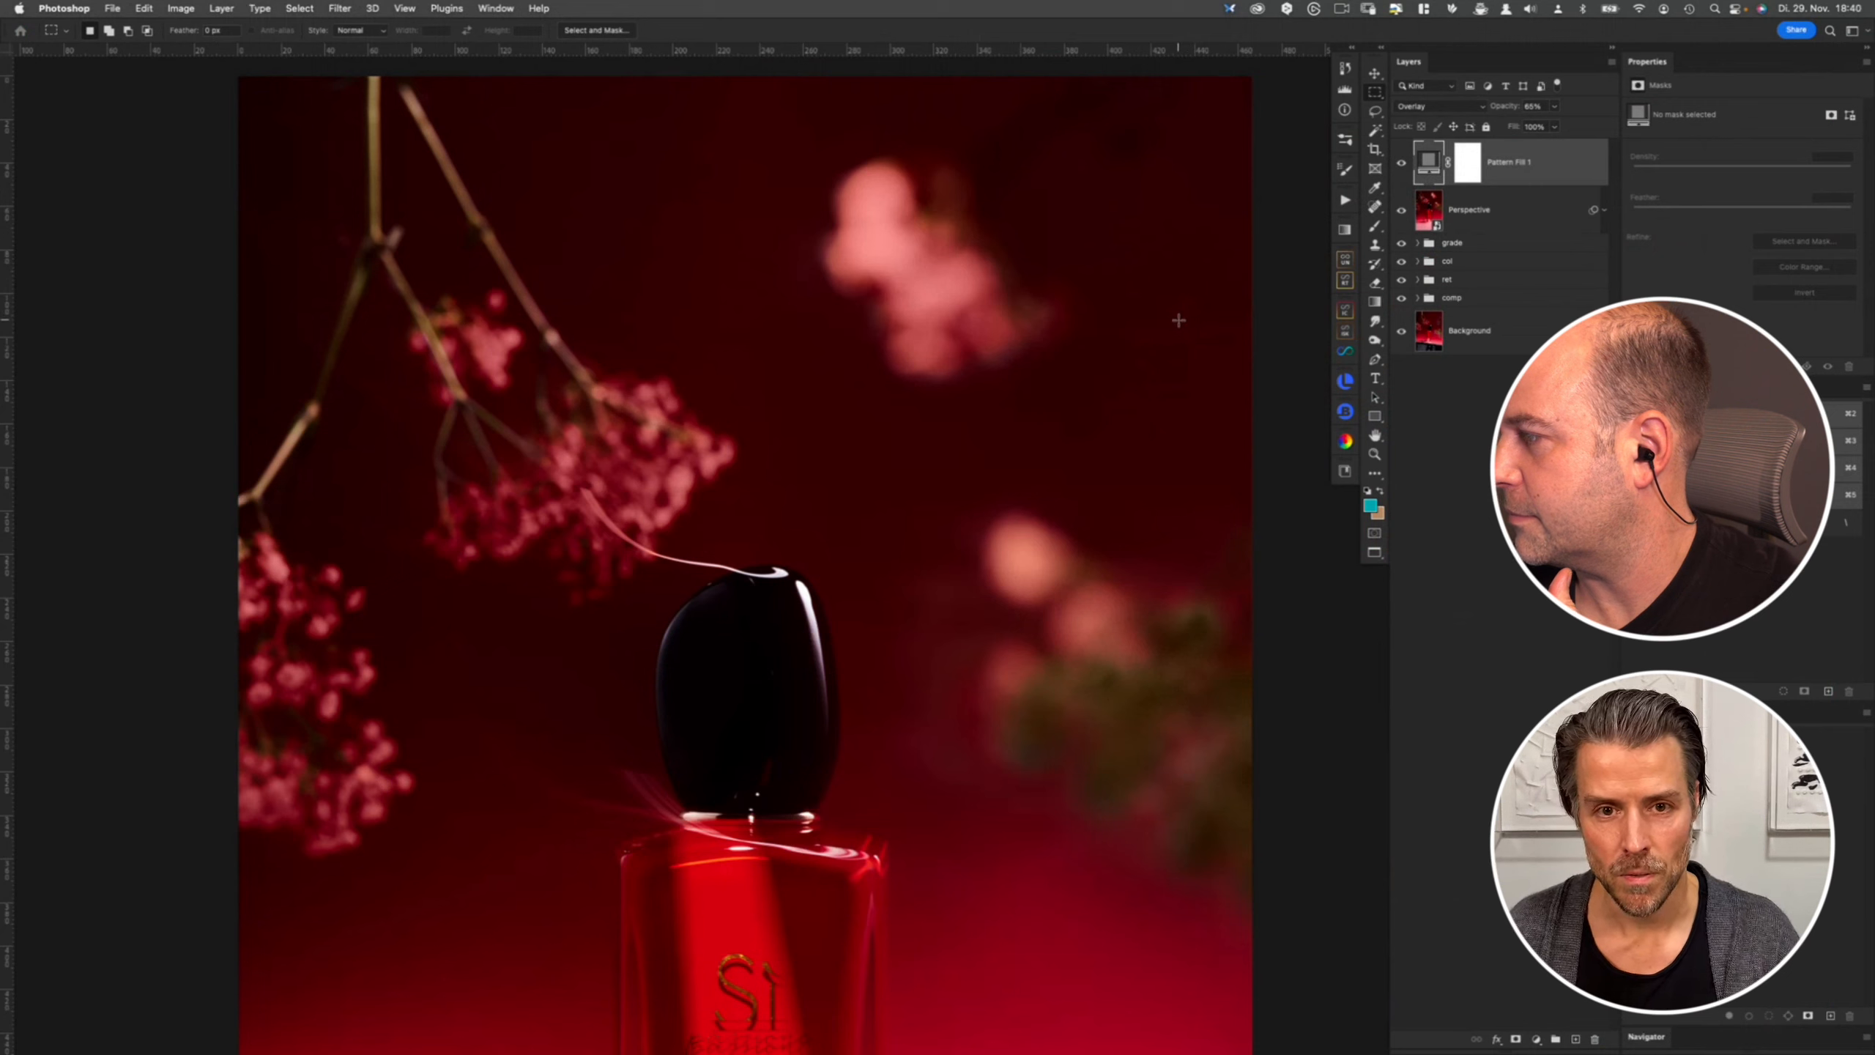
- Switch to Safari and scroll through the photographer's Instagram profile posts
key("super+0")
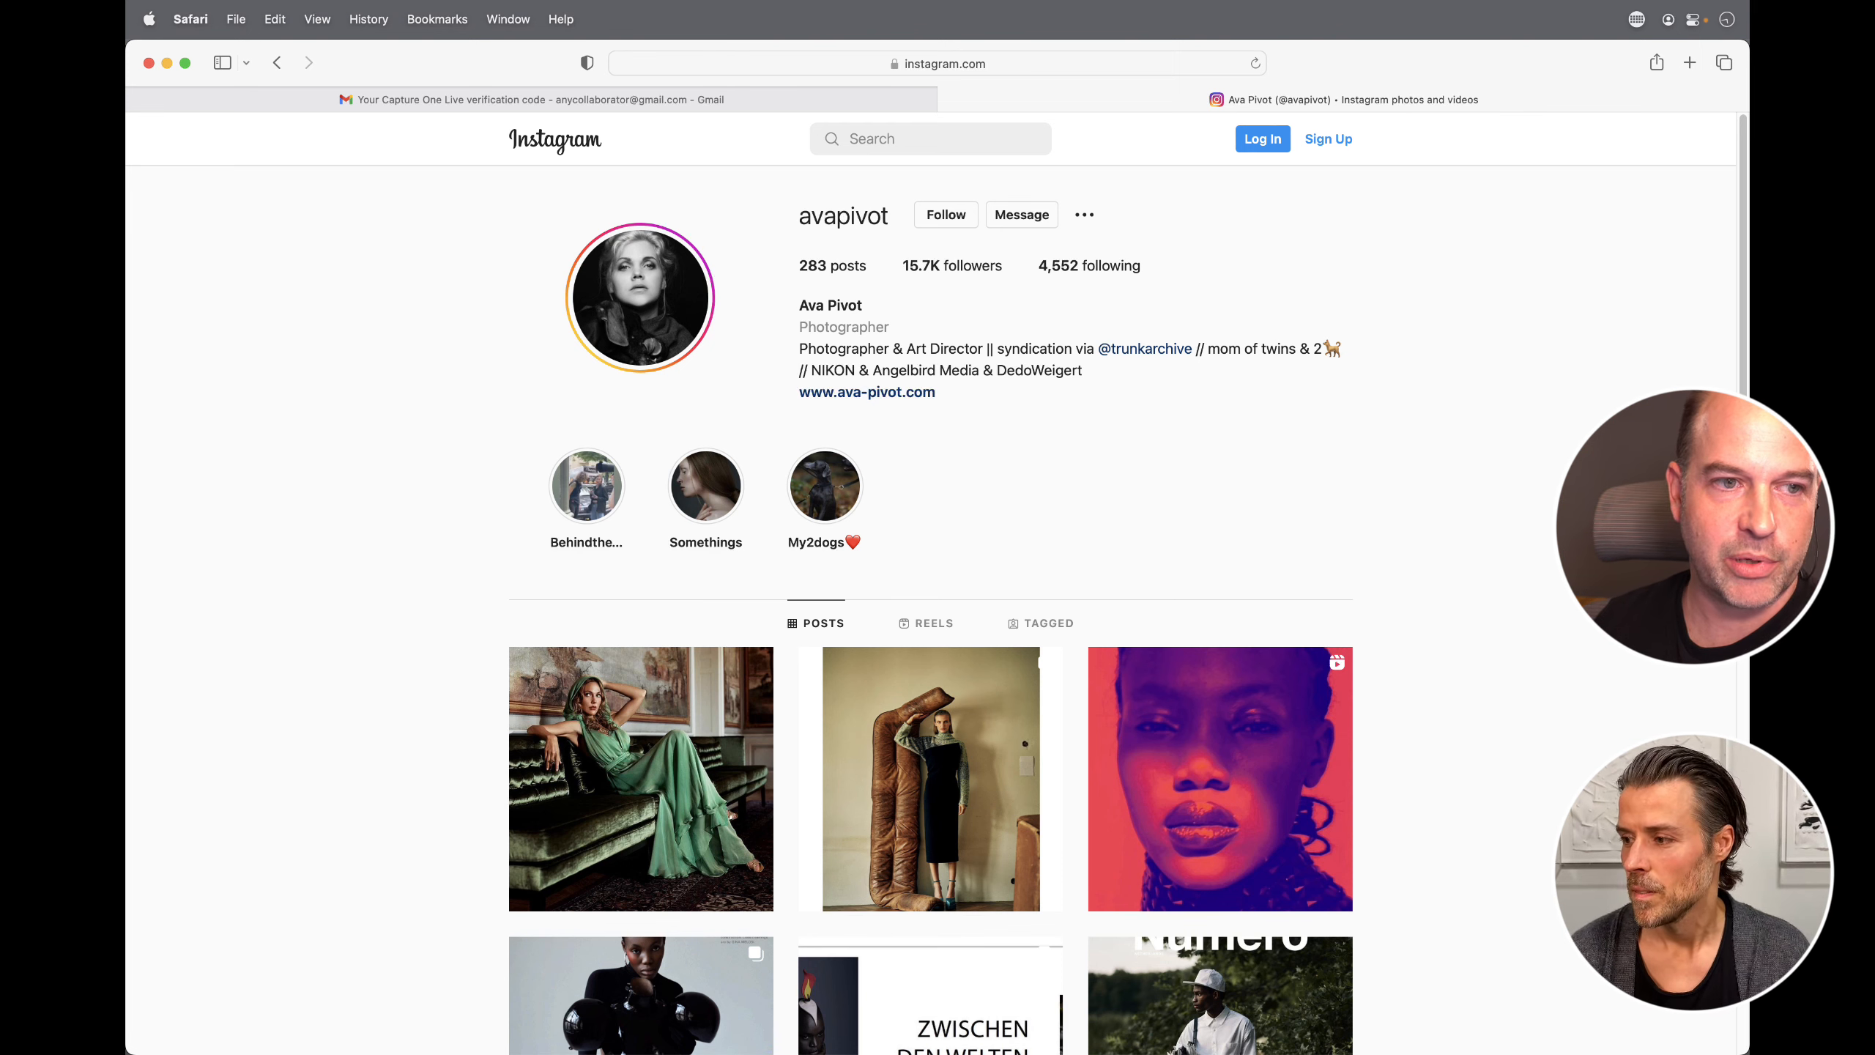
scroll(1406, 652, "down", 8)
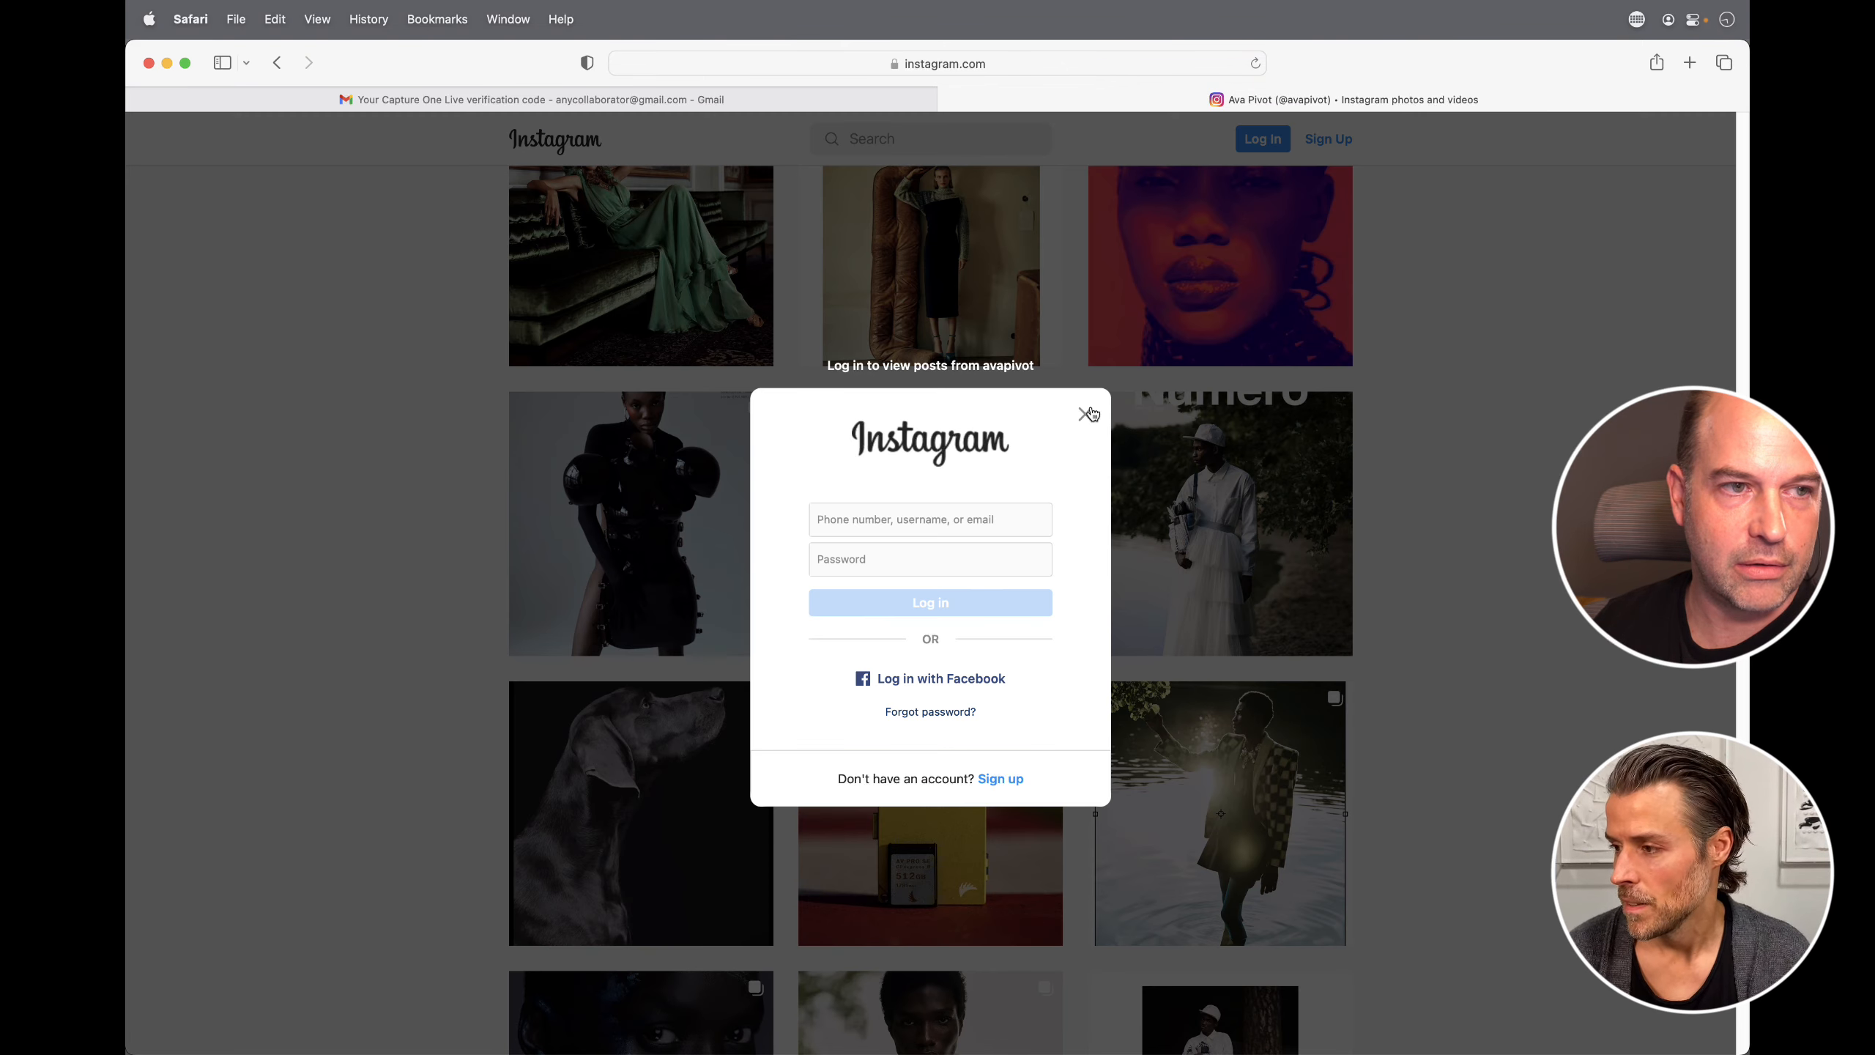
left_click(1085, 414)
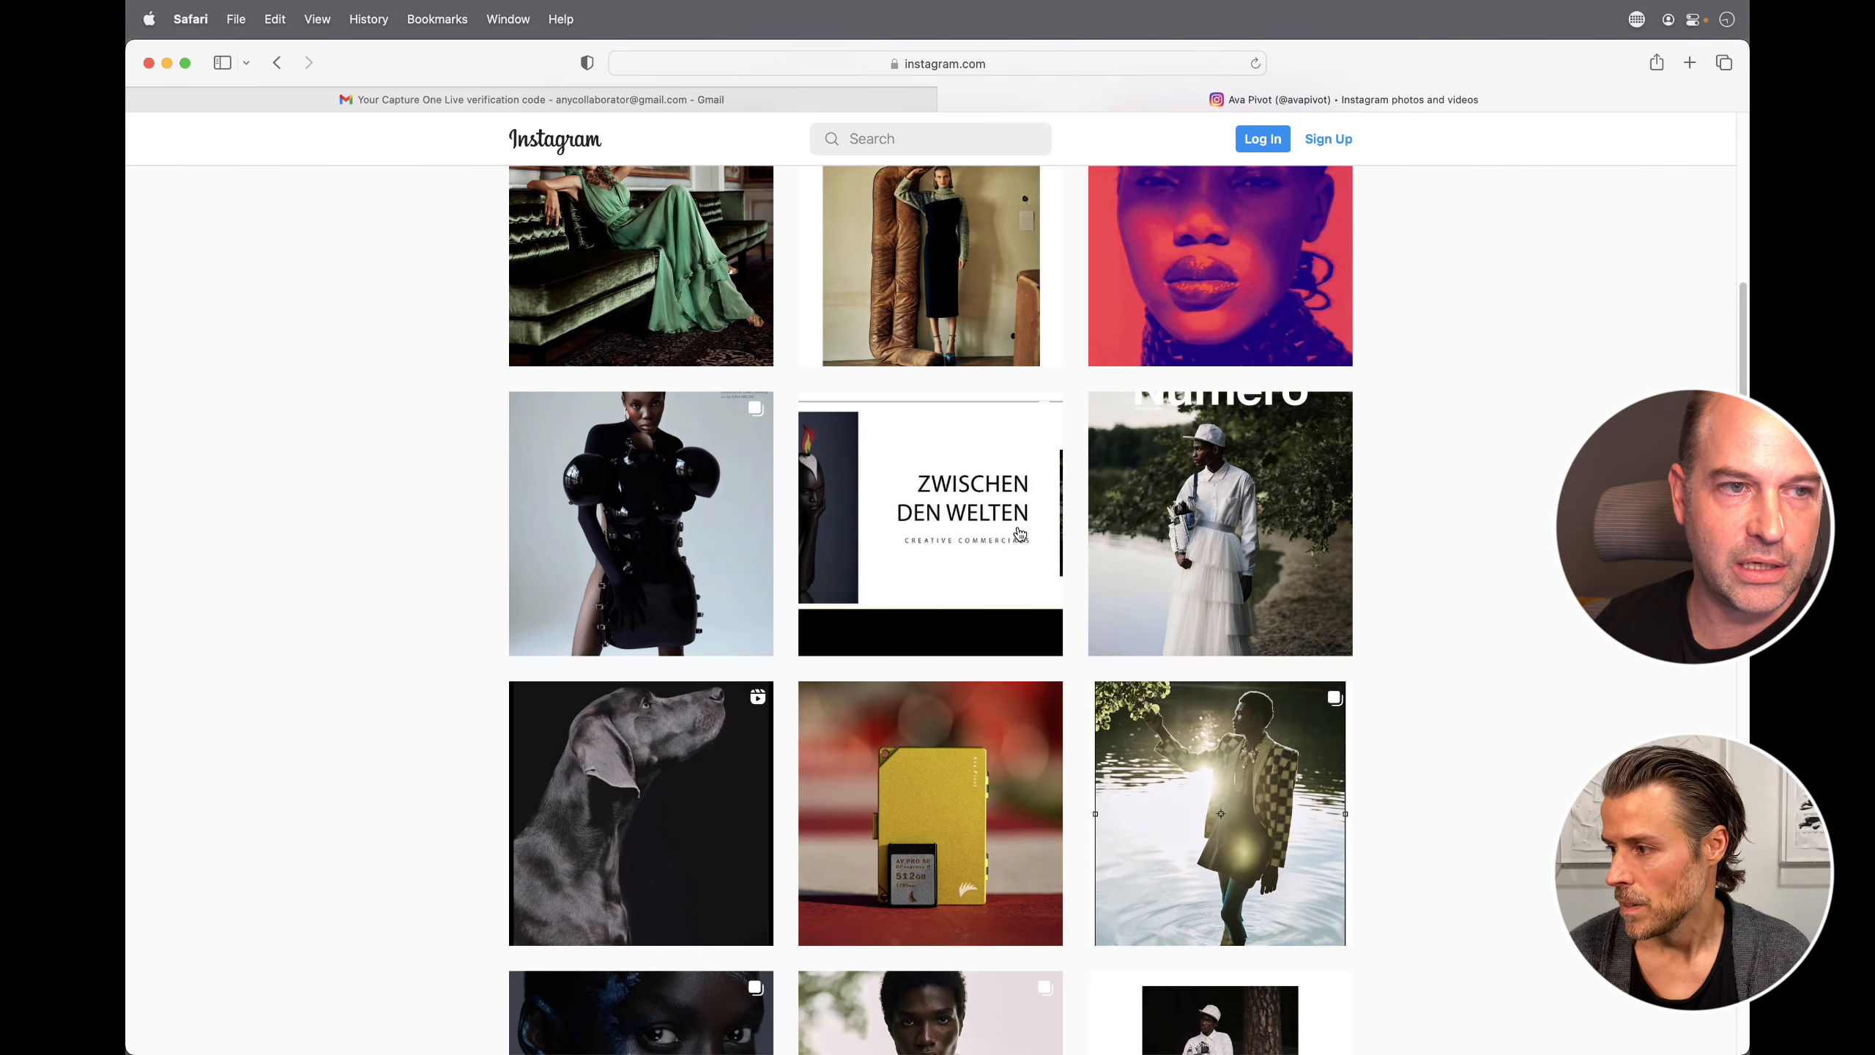
scroll(1351, 501, "down", 5)
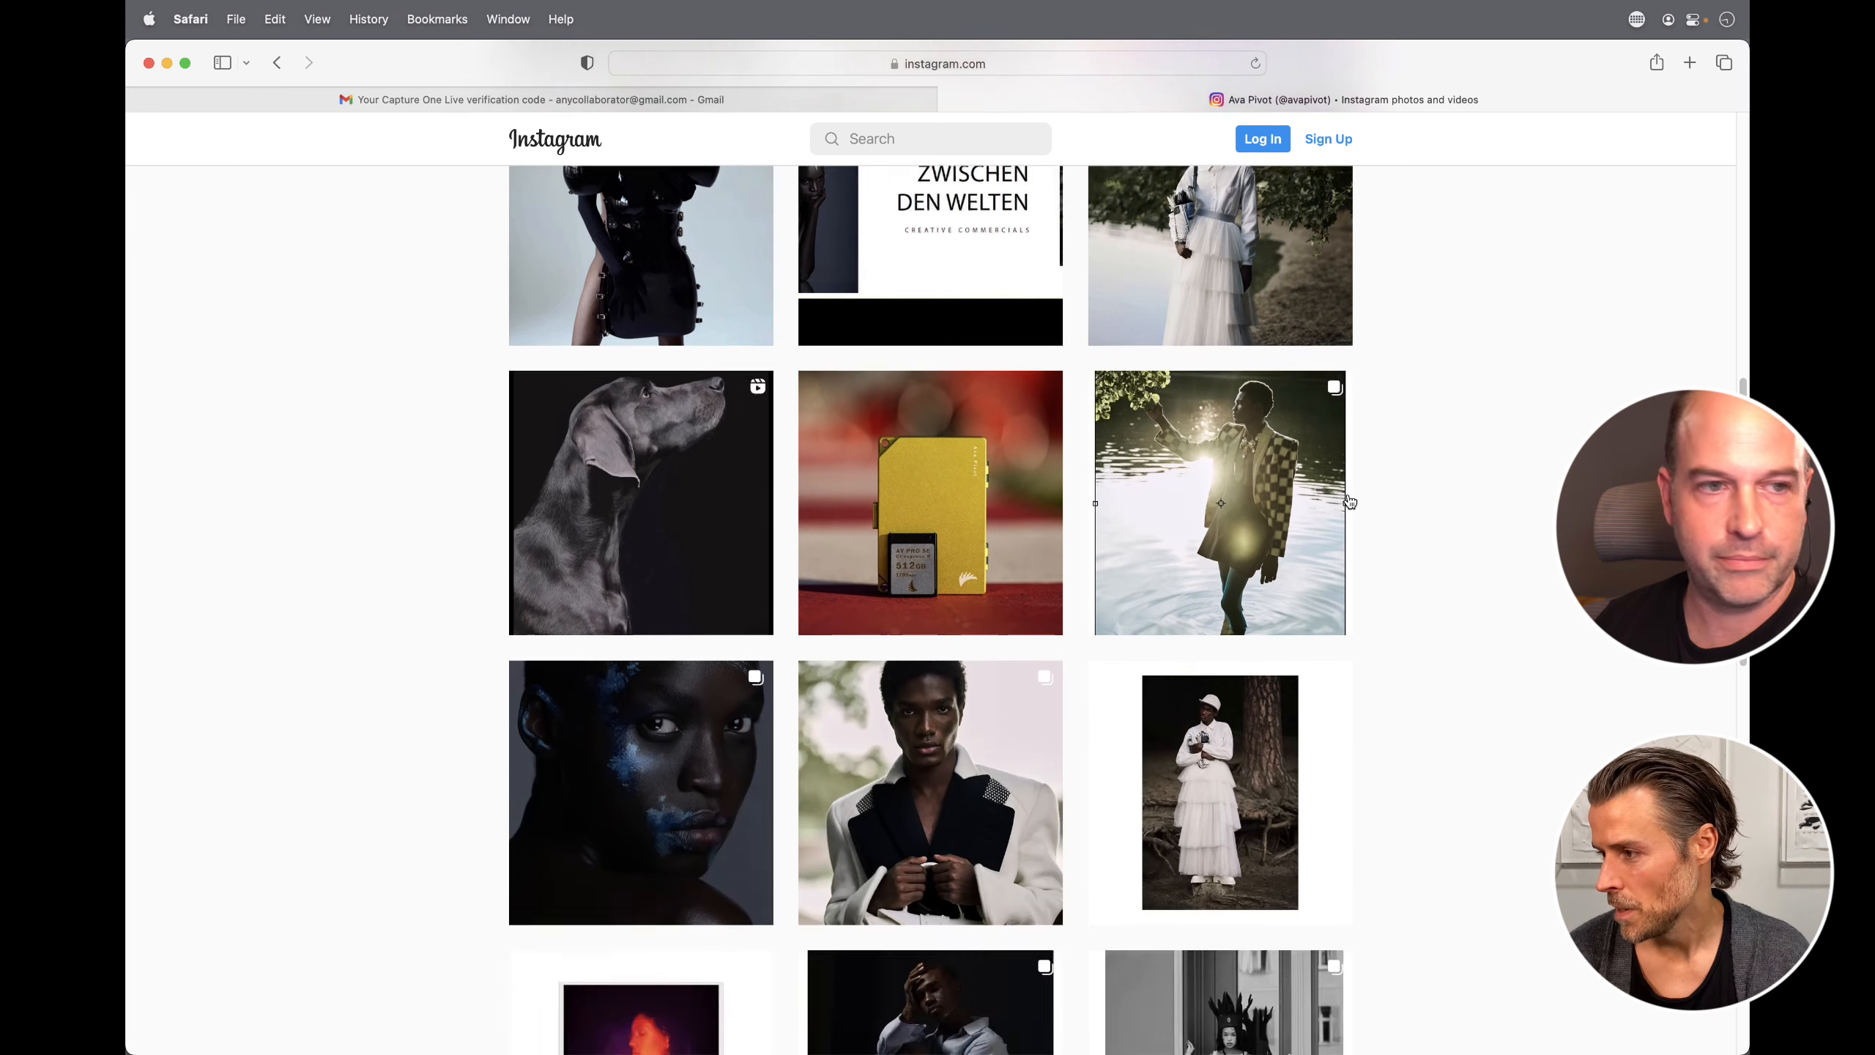
scroll(1349, 502, "up", 2)
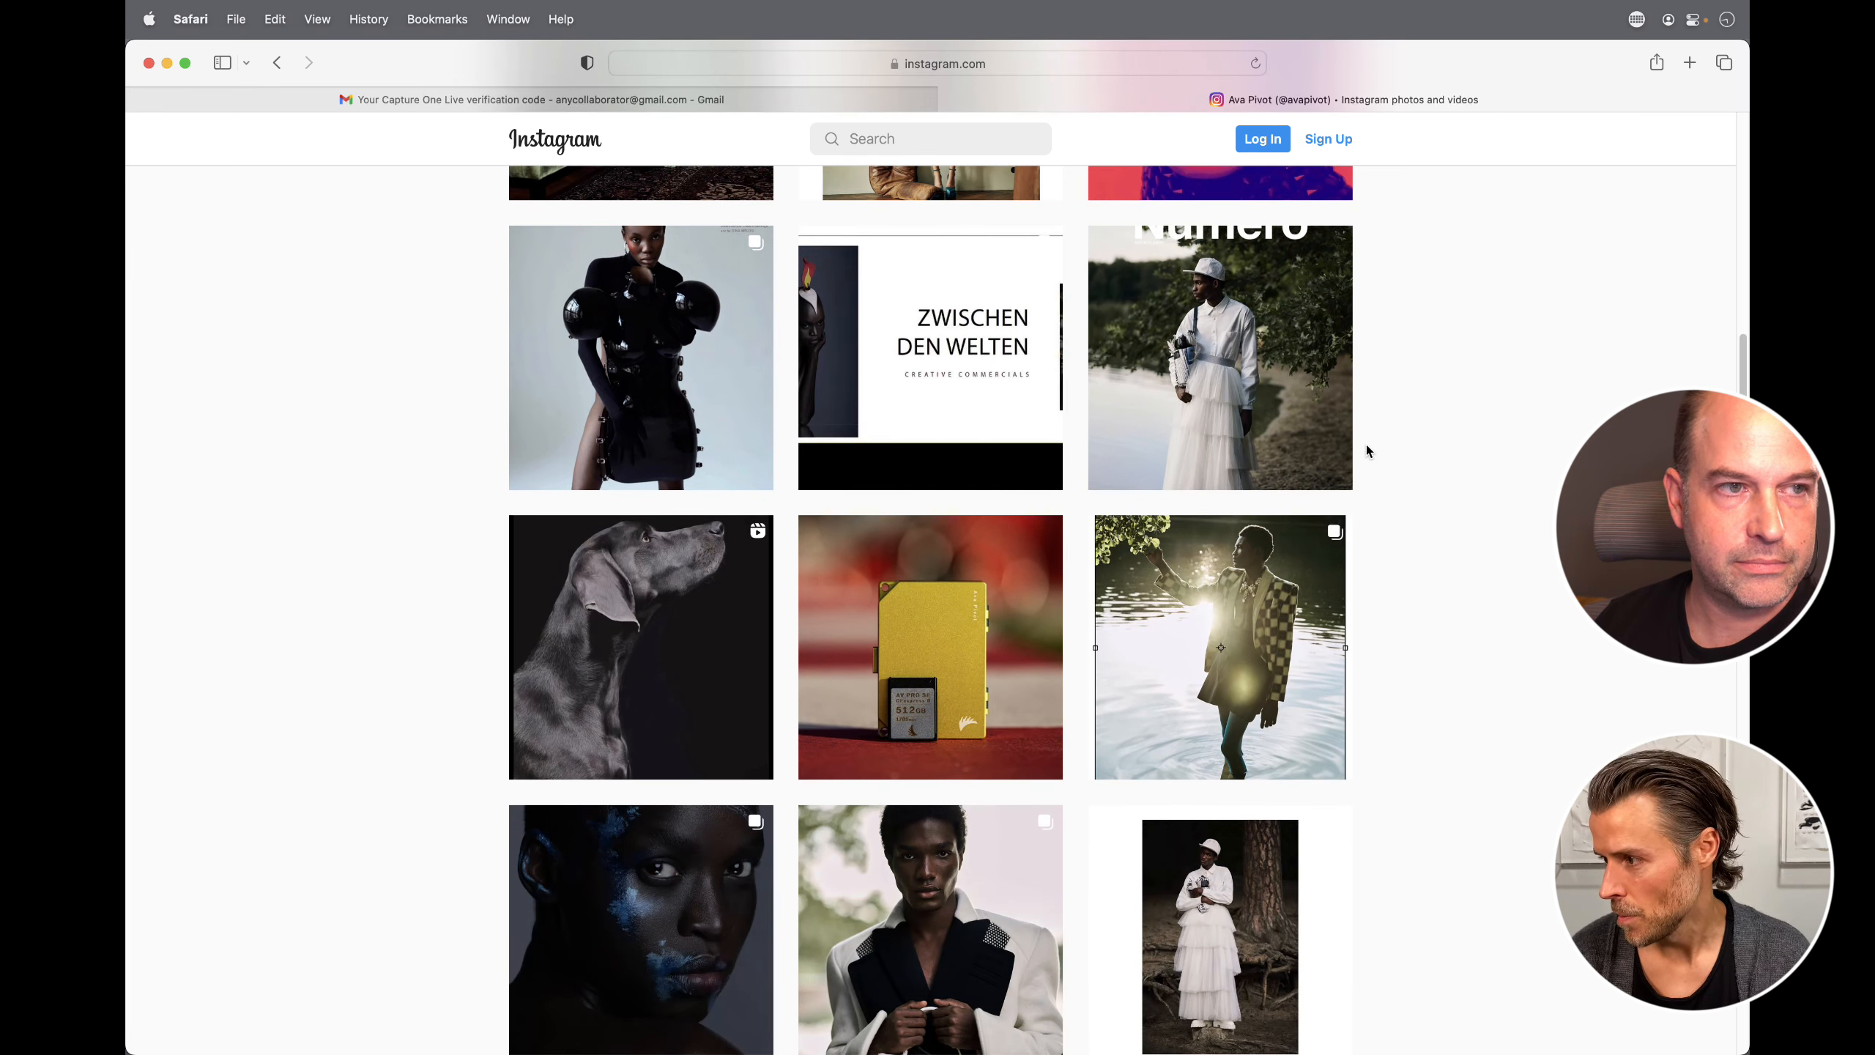
scroll(1365, 444, "up", 6)
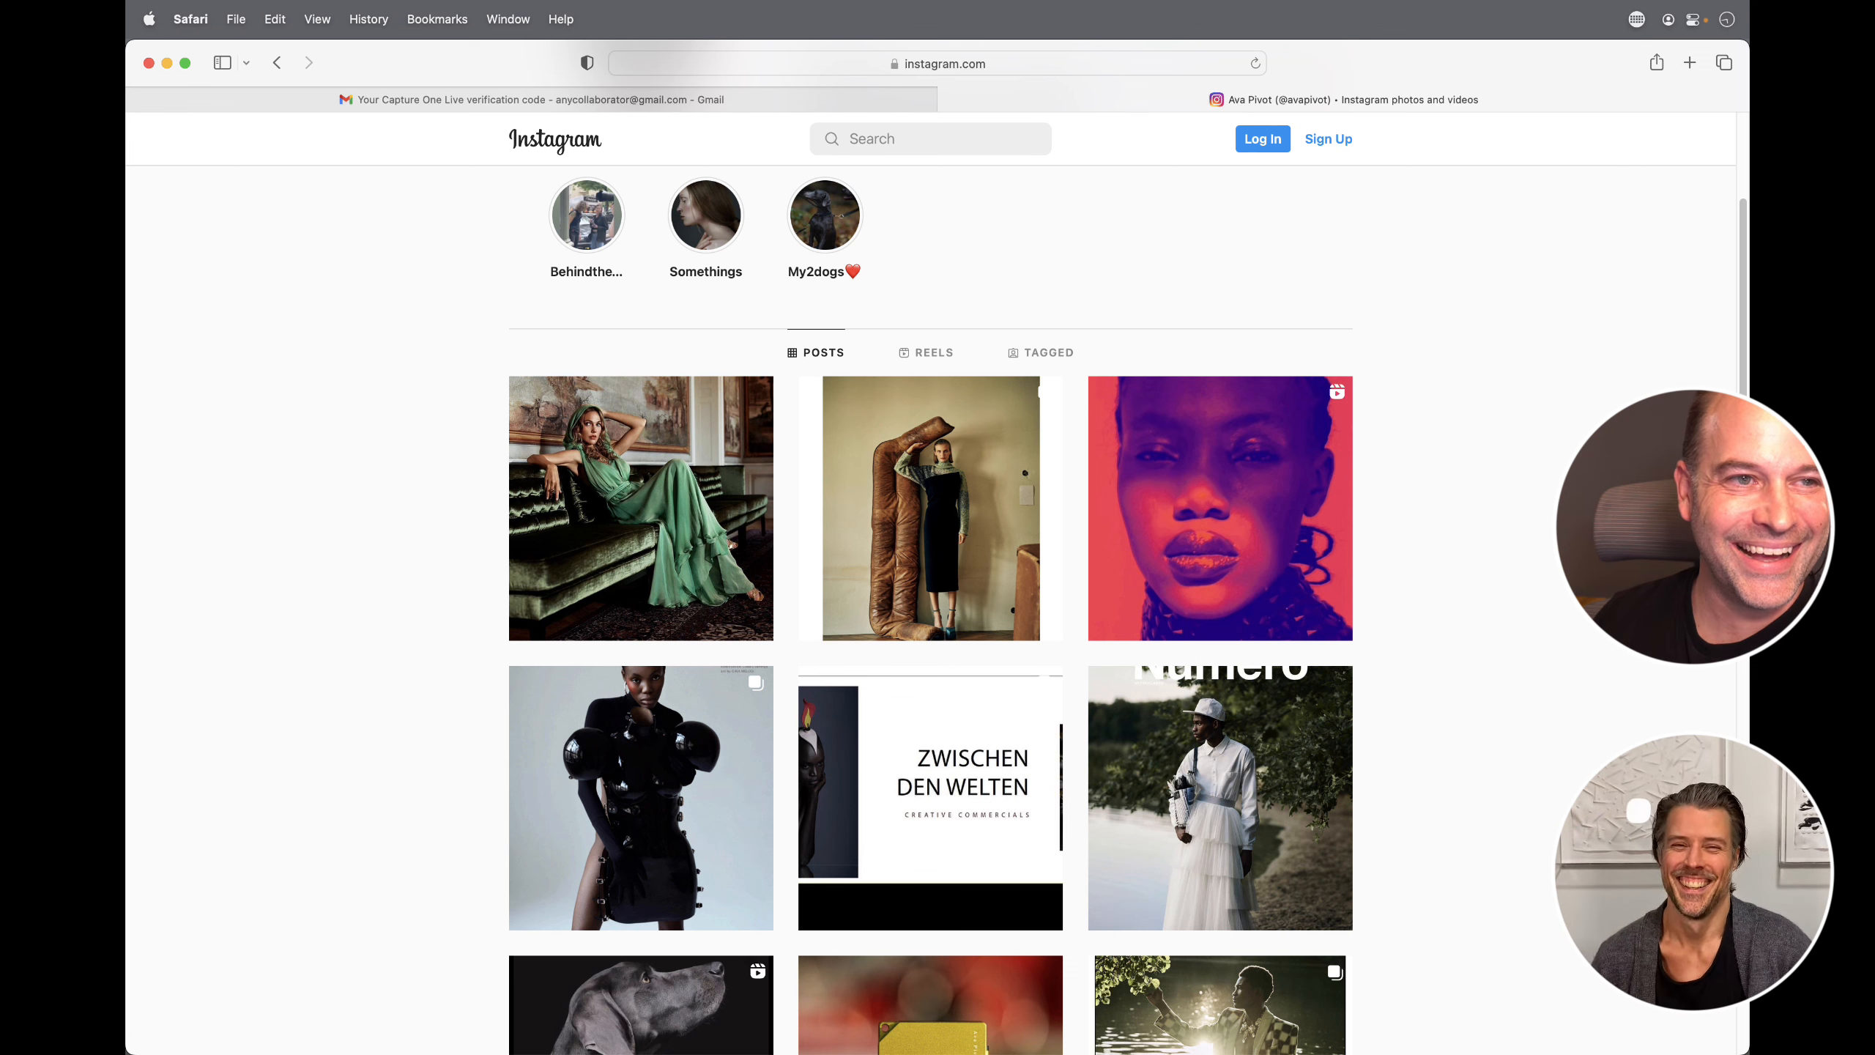
scroll(1321, 489, "up", 3)
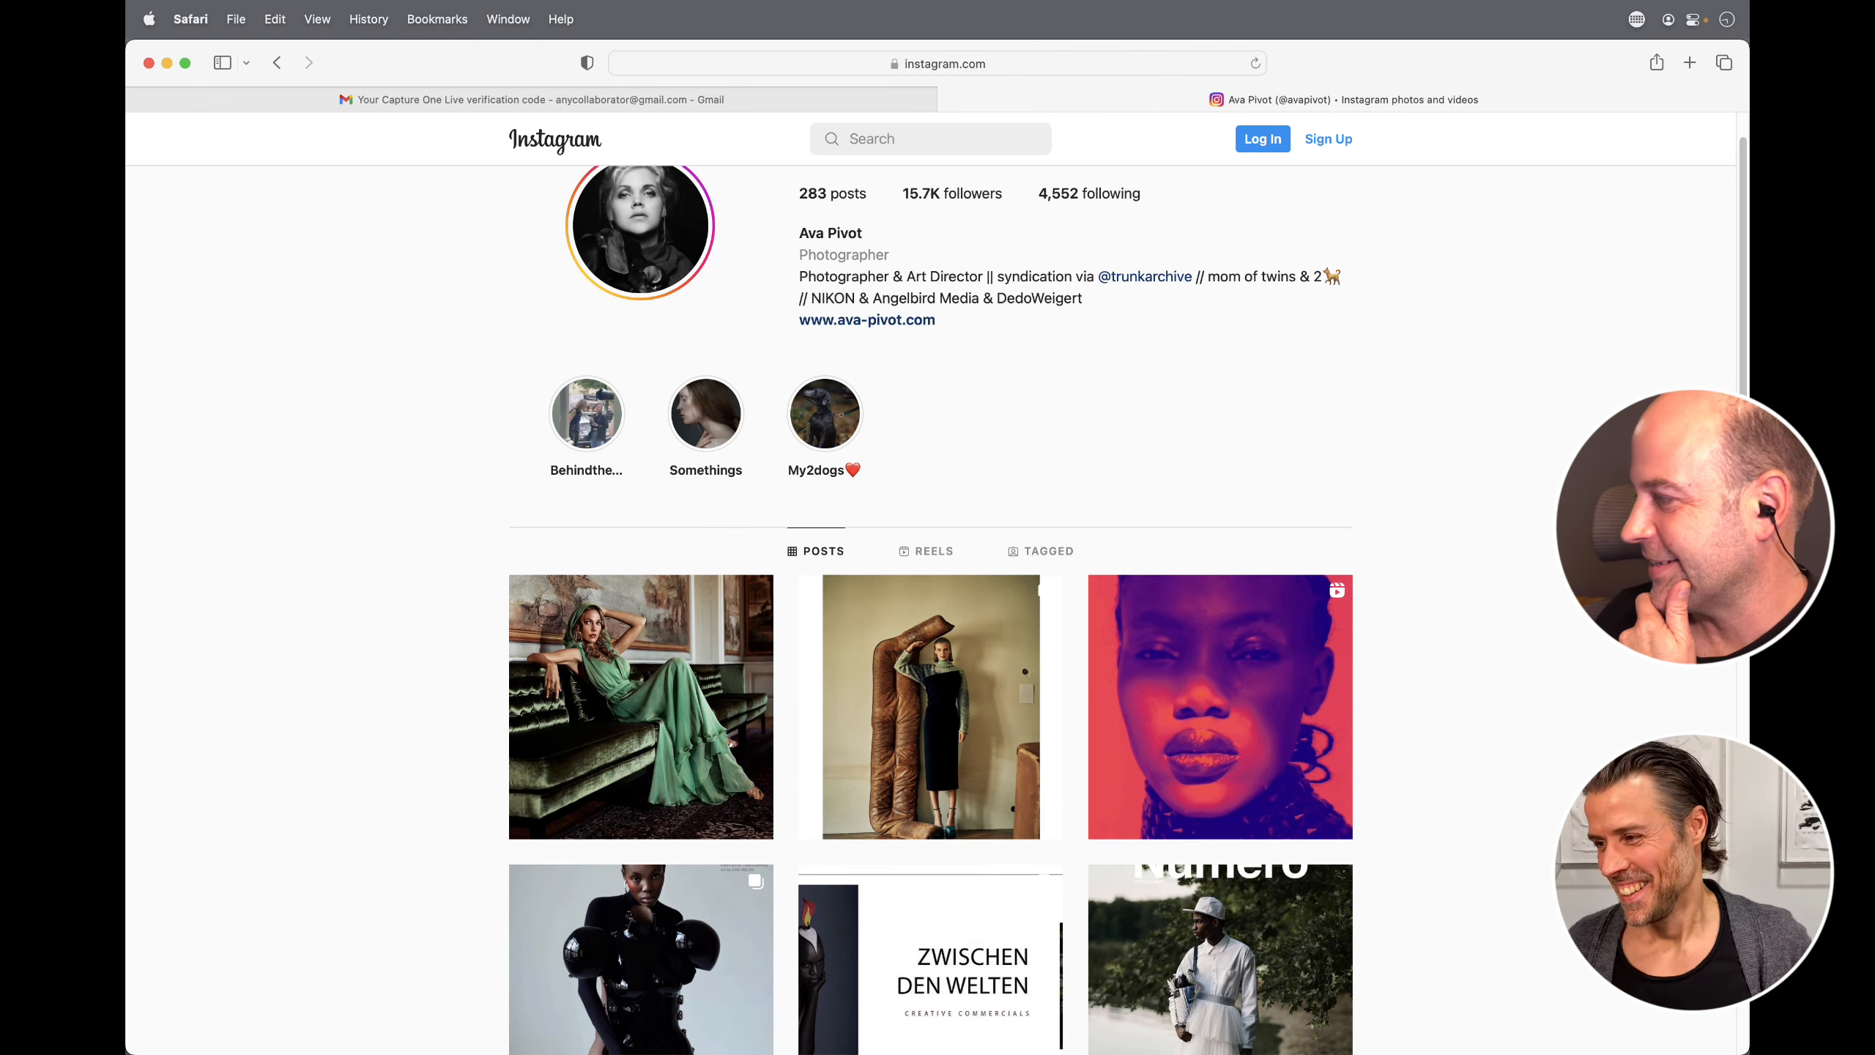